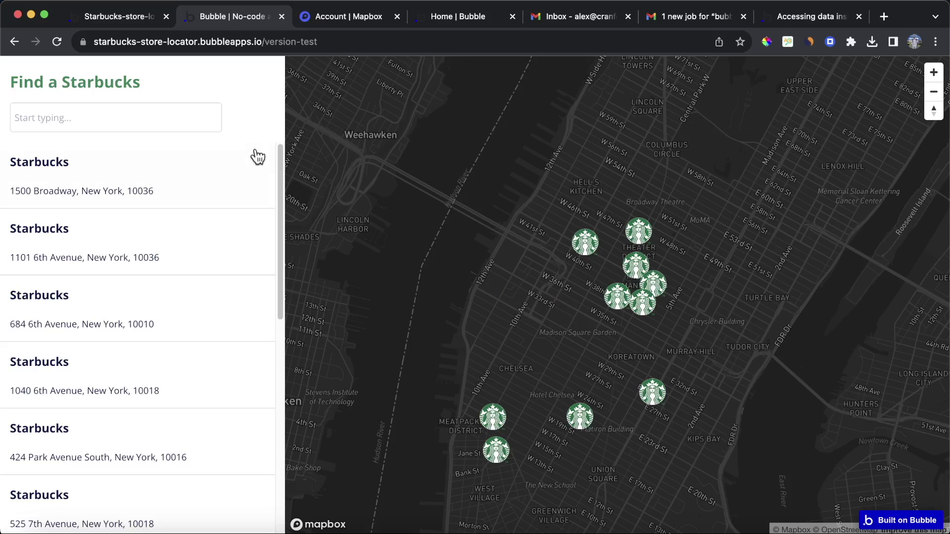
Show the details of the third and first listed New York stores on the store locator map.
left_click(169, 320)
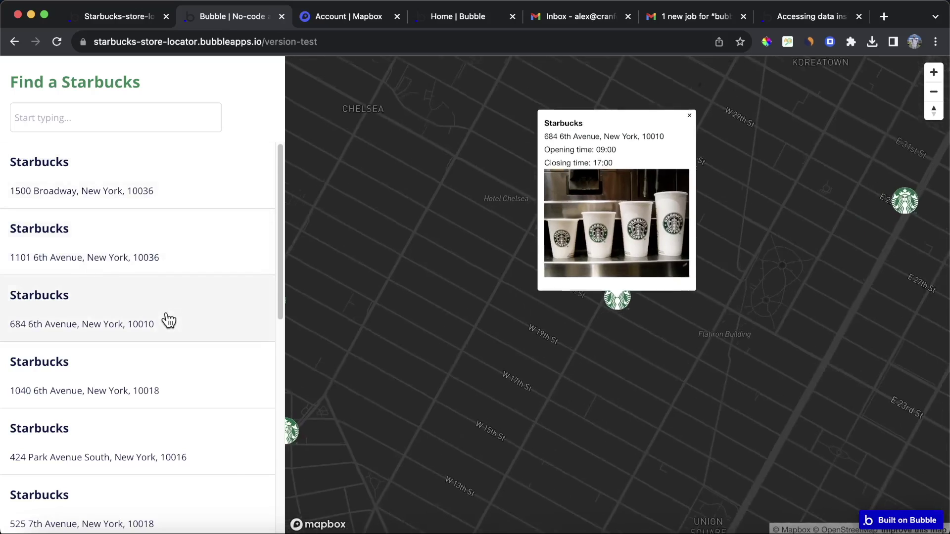
left_click(142, 204)
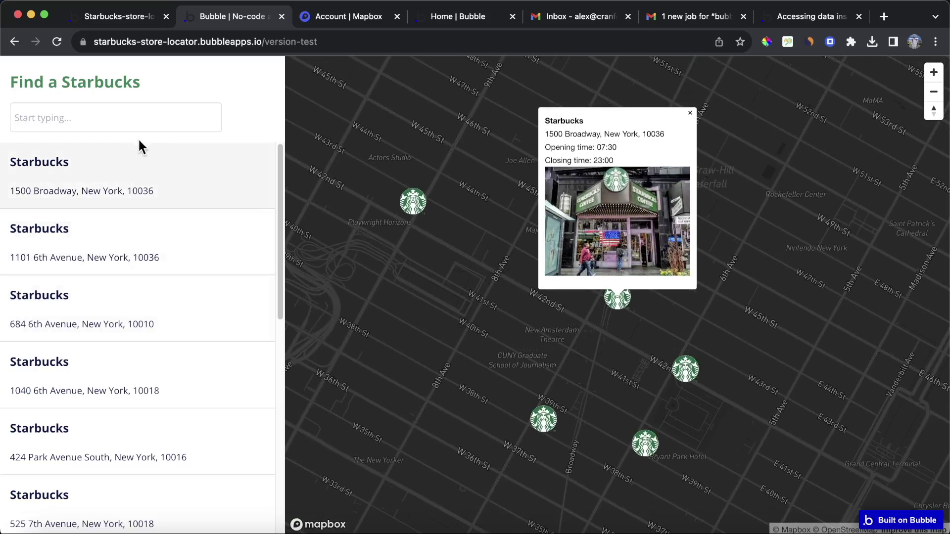
Search the store locator for London, UK and select the store marker near Oxford Circus on the map.
left_click(143, 123)
type("London")
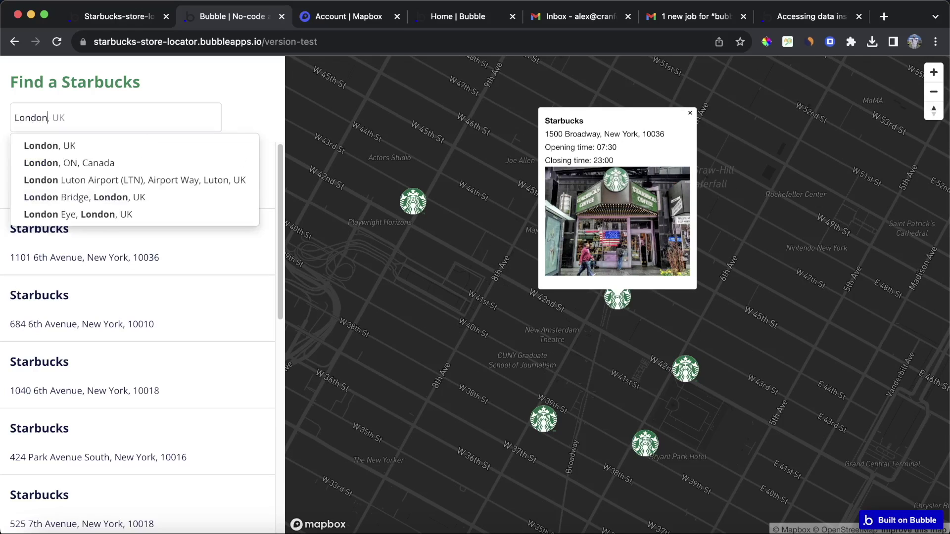
left_click(132, 145)
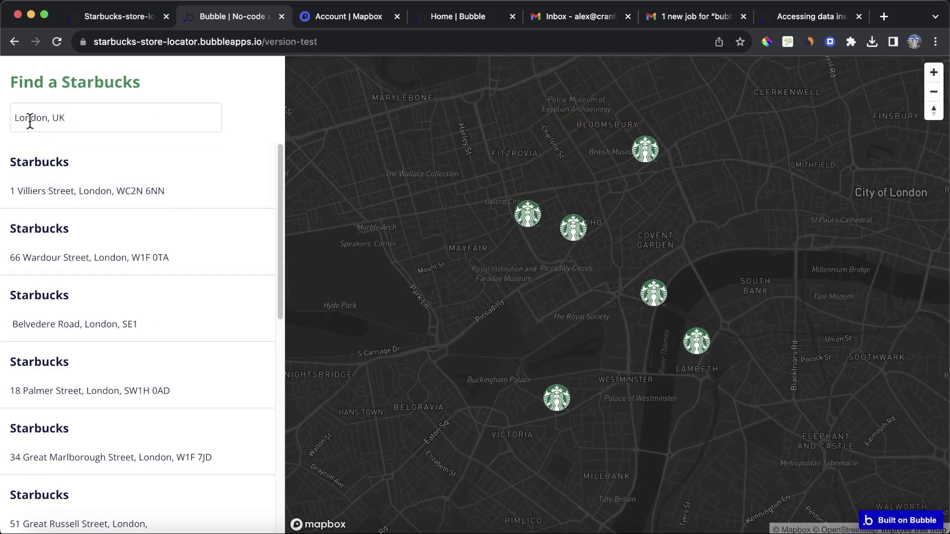
left_click(533, 216)
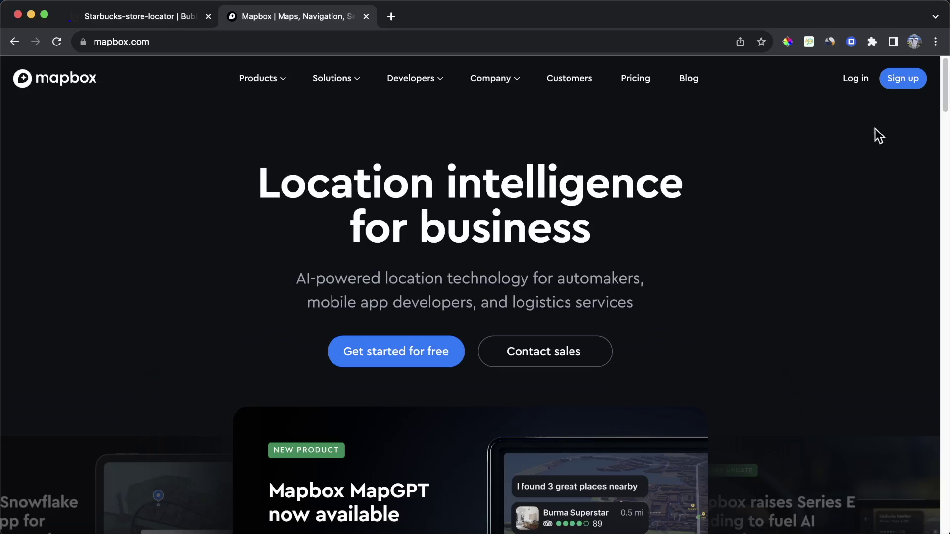
Open the sign-up for a new Mapbox account from the Mapbox homepage.
left_click(901, 80)
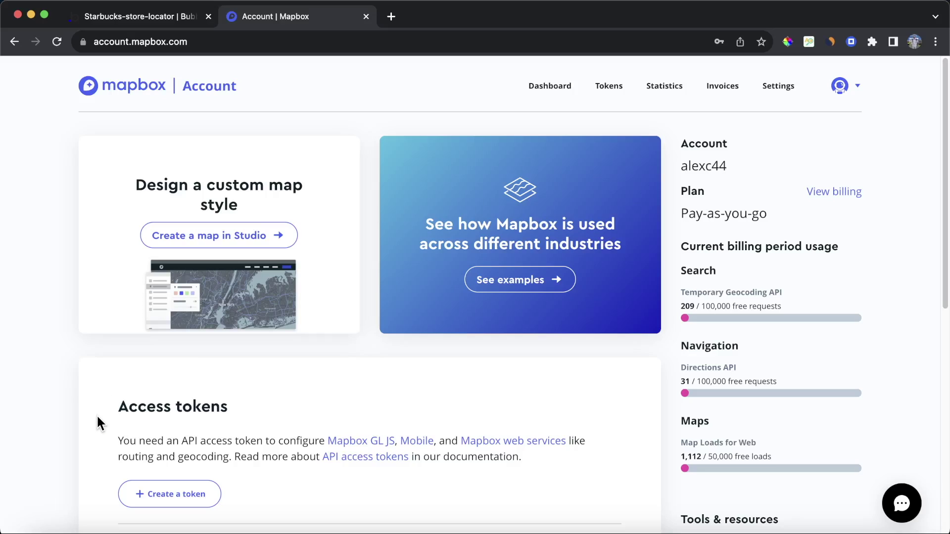
Switch to the Bubble editor and review the Beautiful Maps - Mapbox plugin page and its demo's setup instructions, closing both afterwards opened pages.
left_click(129, 23)
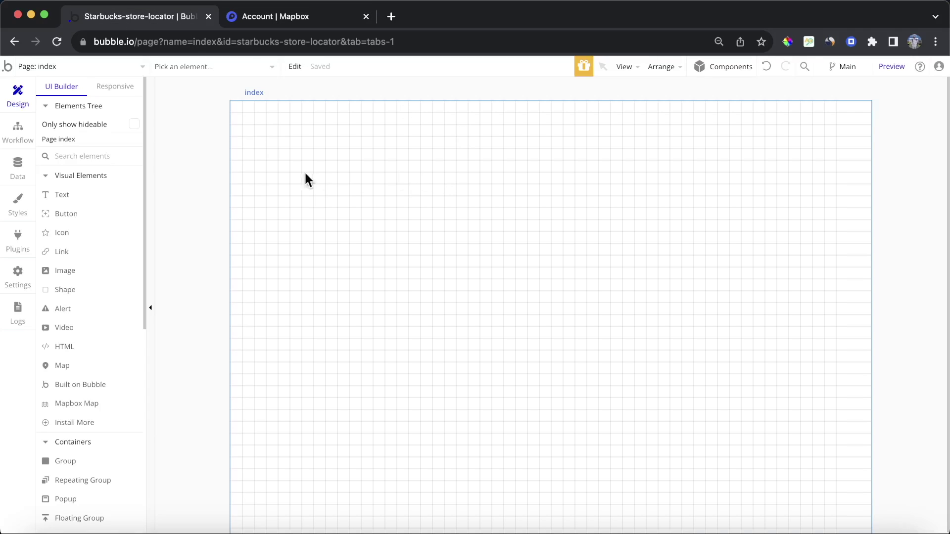
left_click(7, 252)
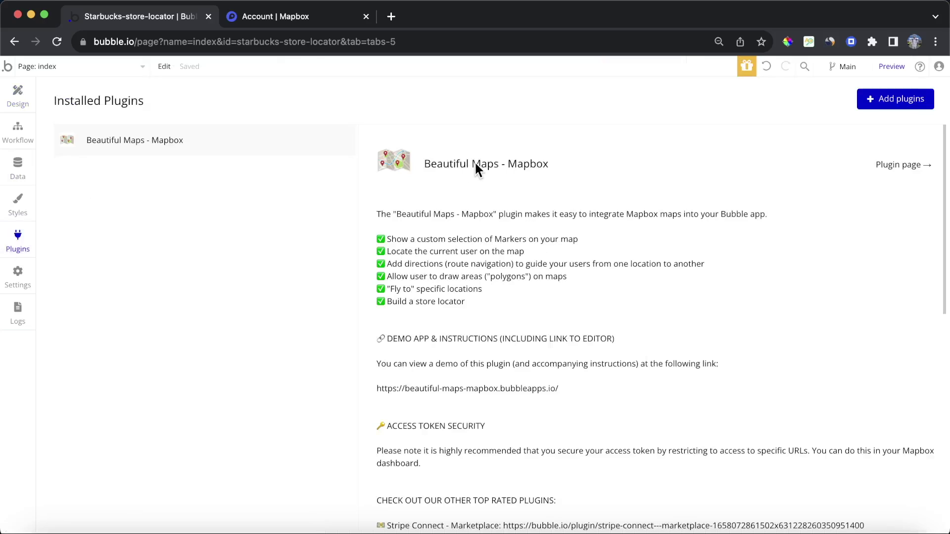
left_click(917, 167)
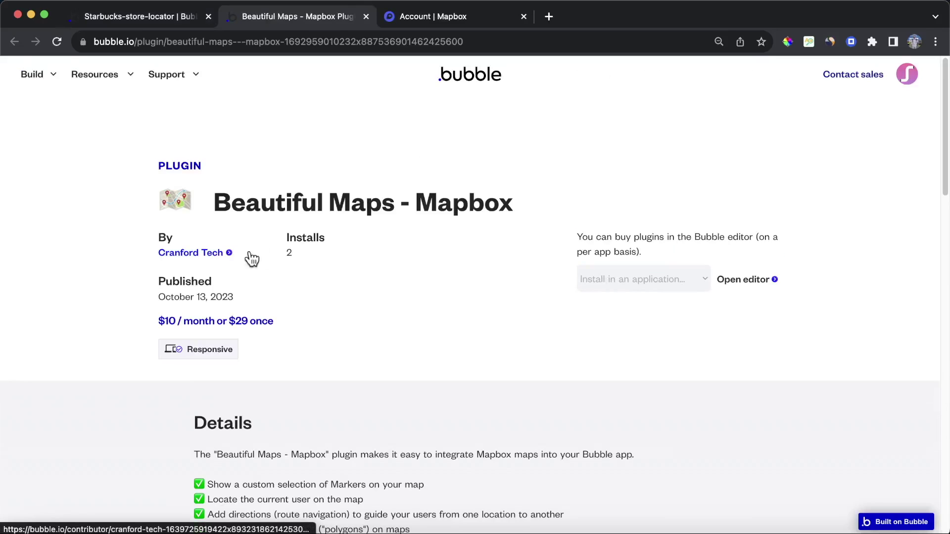
scroll(398, 320, "down", 5)
left_click(311, 395)
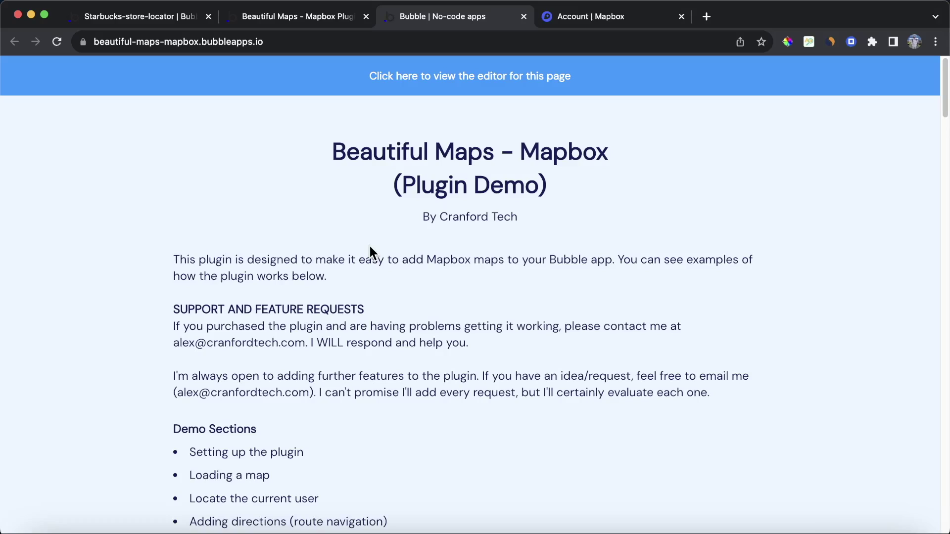
scroll(371, 253, "down", 10)
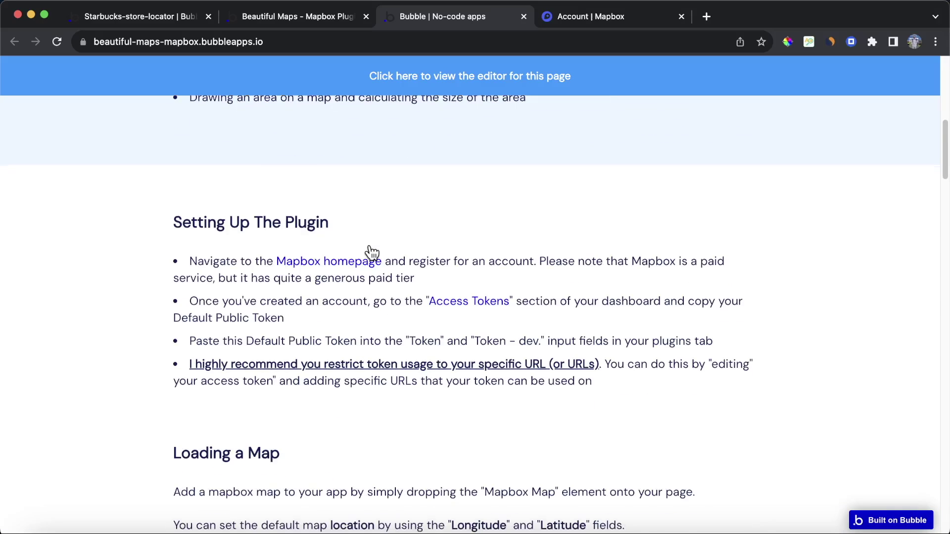
left_click(523, 16)
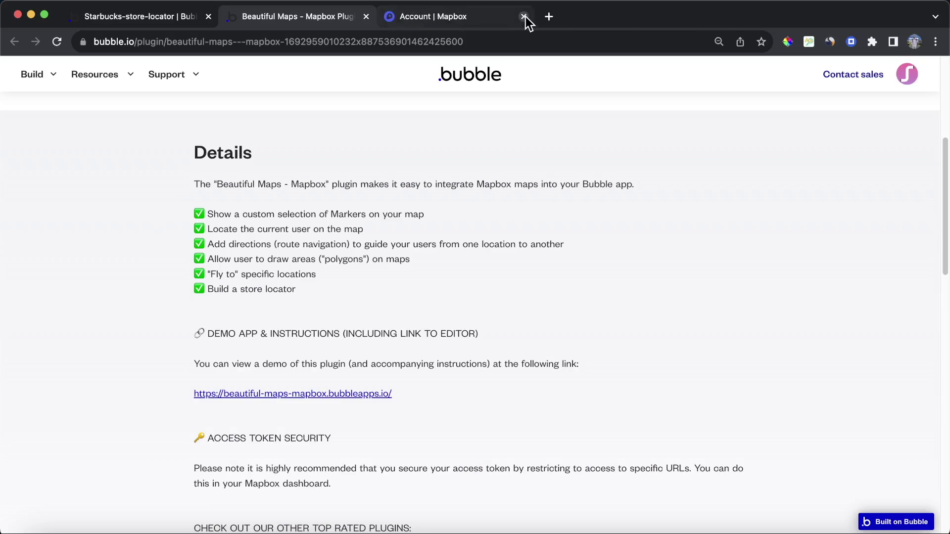
left_click(366, 17)
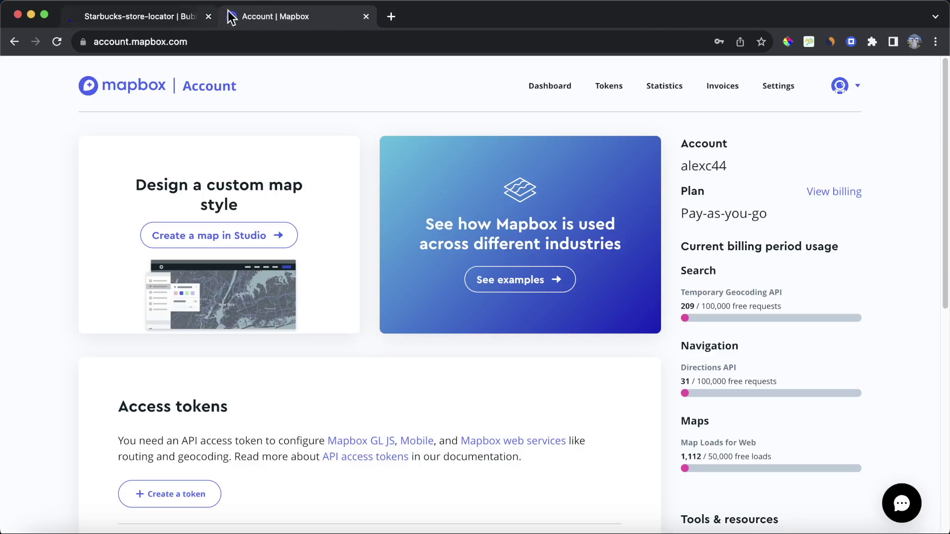
Start a new Mapbox access token named "Store Locator Demo" and go to its URL restrictions.
left_click(189, 494)
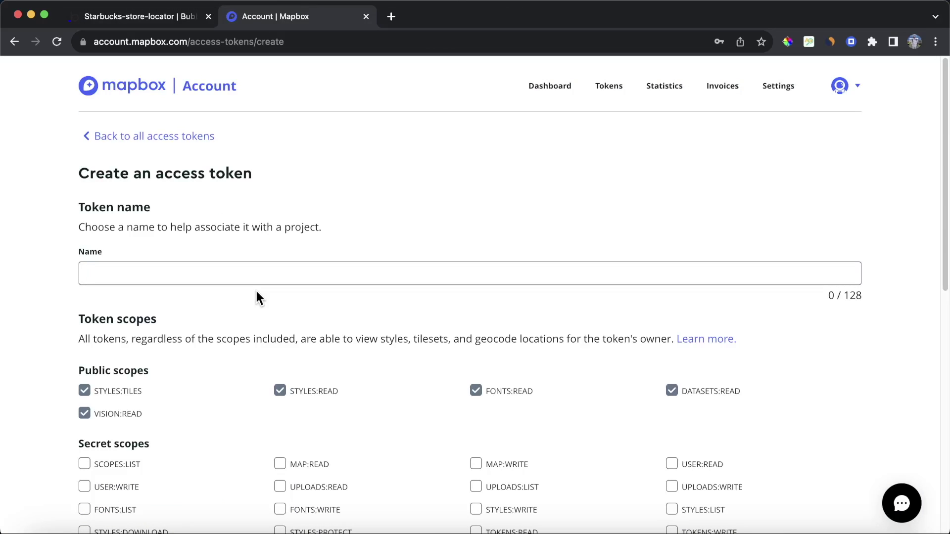
type("Store Locator Demo")
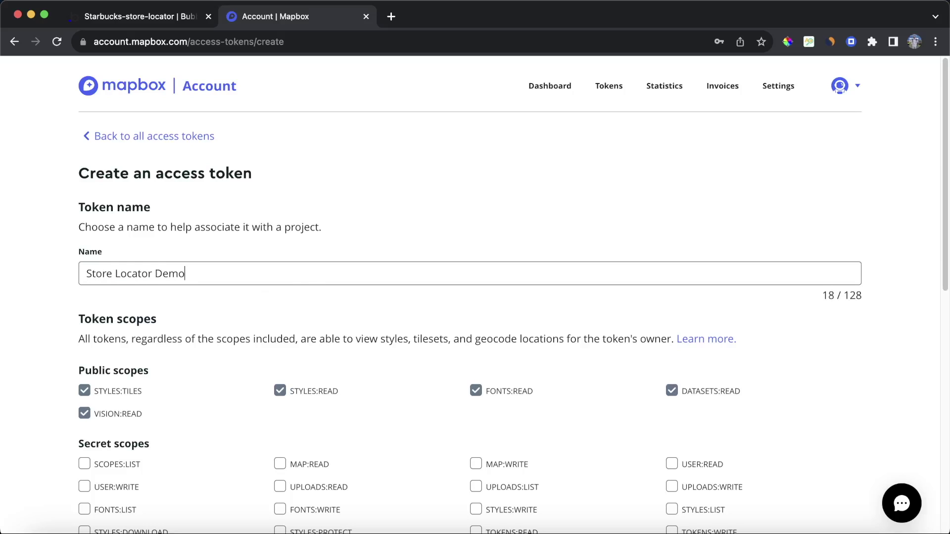
scroll(342, 304, "down", 10)
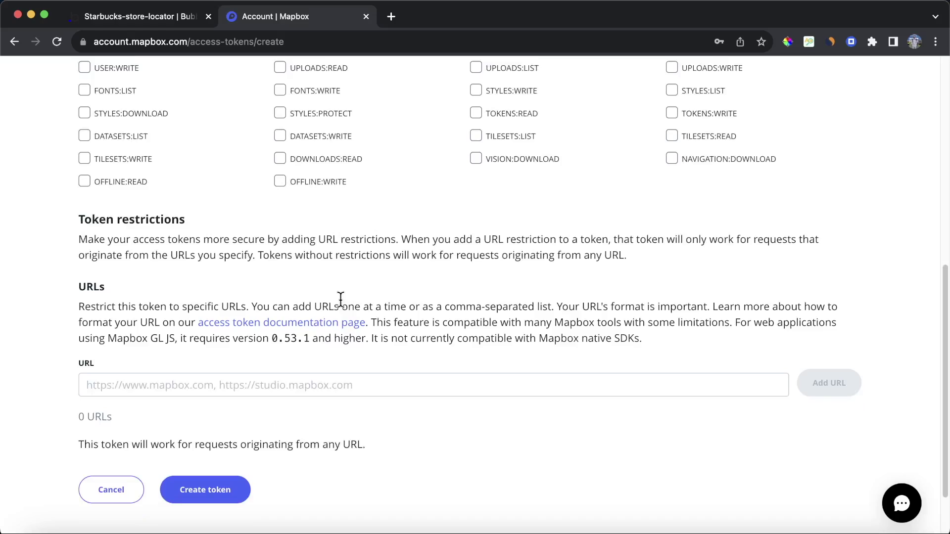
scroll(340, 299, "down", 2)
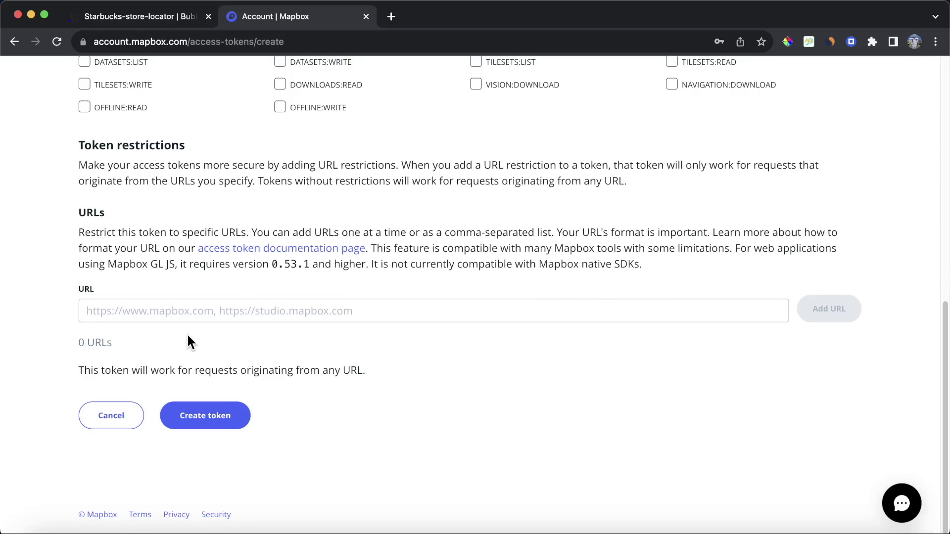
left_click(147, 17)
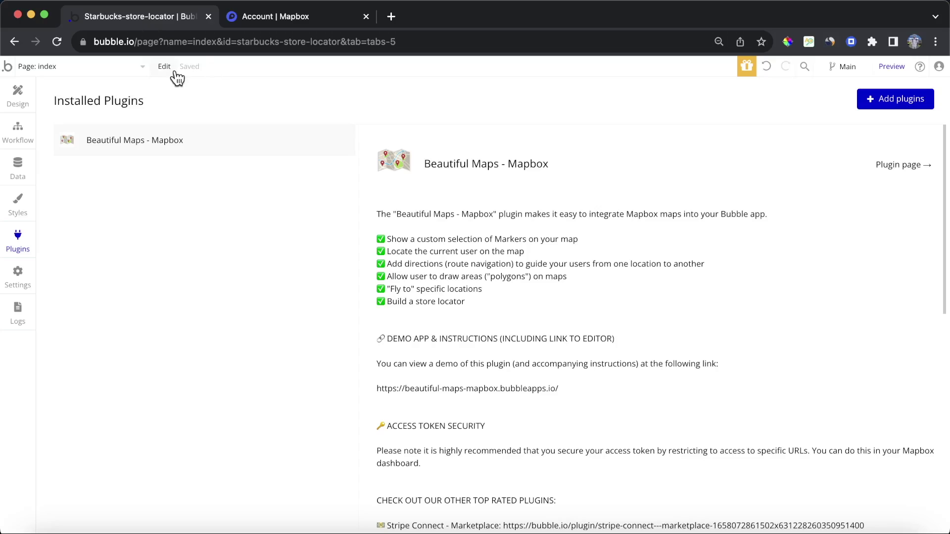
left_click(20, 92)
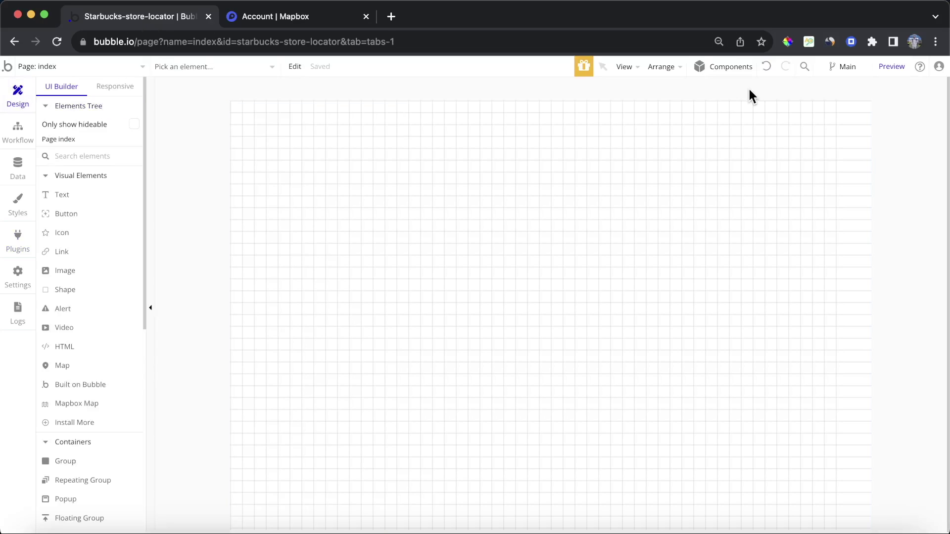
left_click(896, 68)
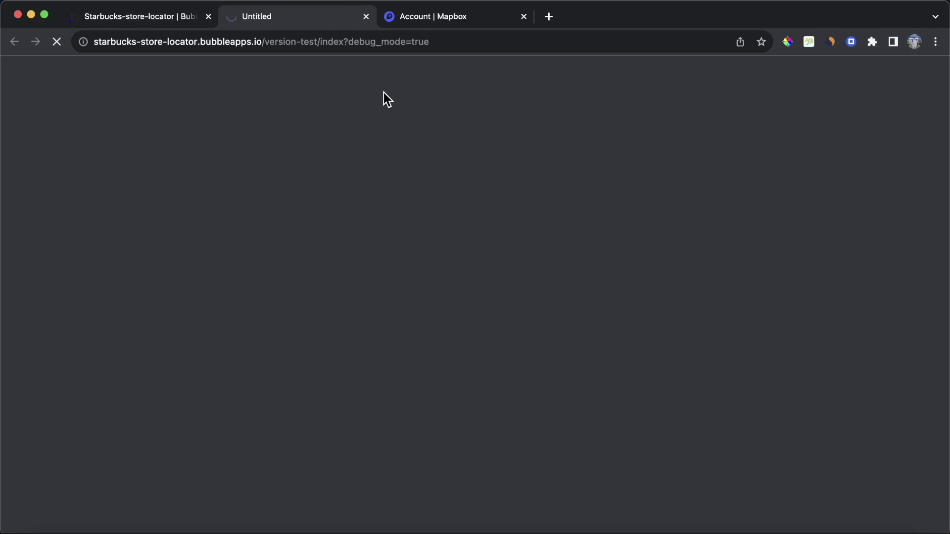
left_click(124, 43)
left_click(121, 42)
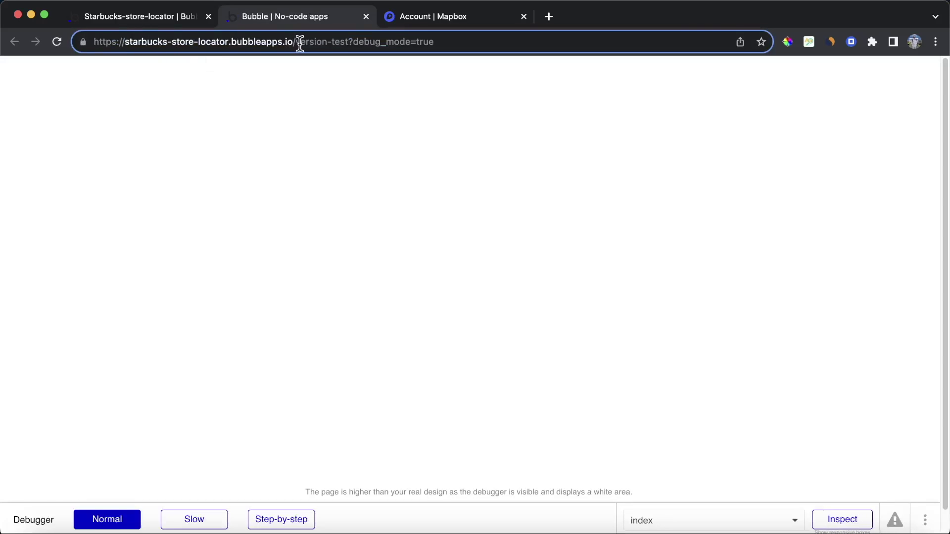
left_click(297, 42)
key("shift+super+Left")
key("super+c")
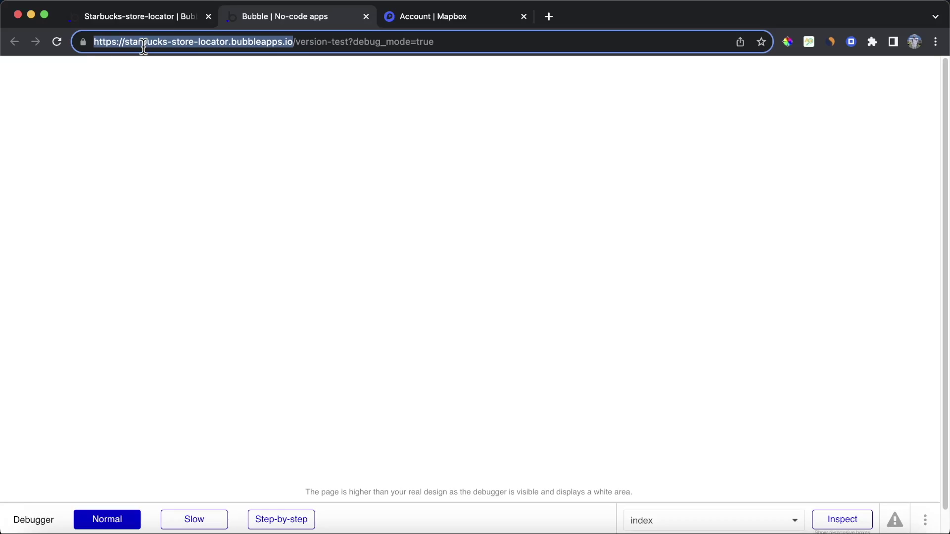
left_click(418, 22)
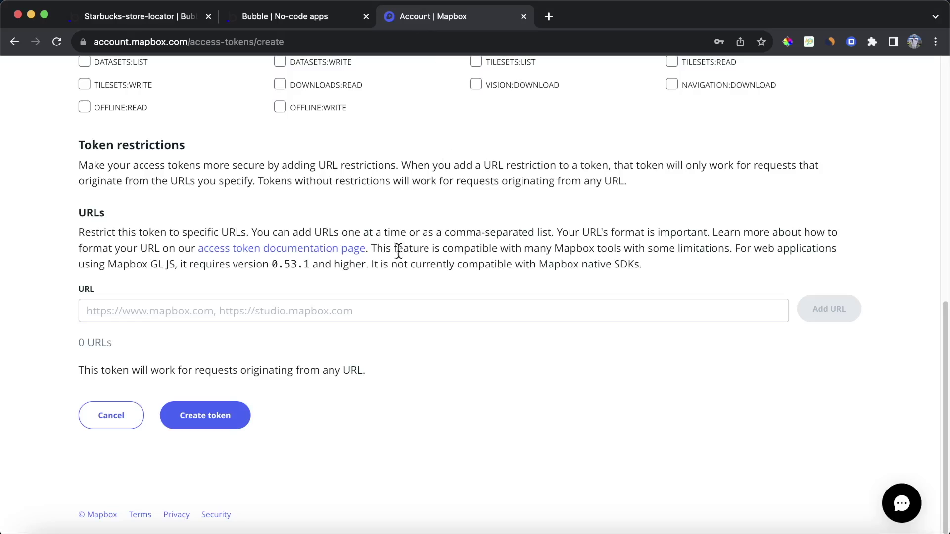
left_click(308, 310)
key("super+v")
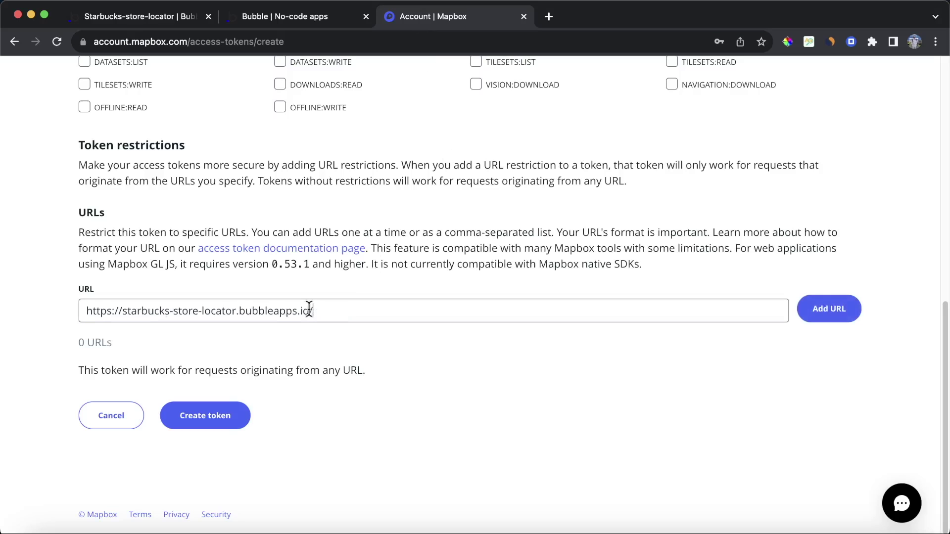
left_click(833, 323)
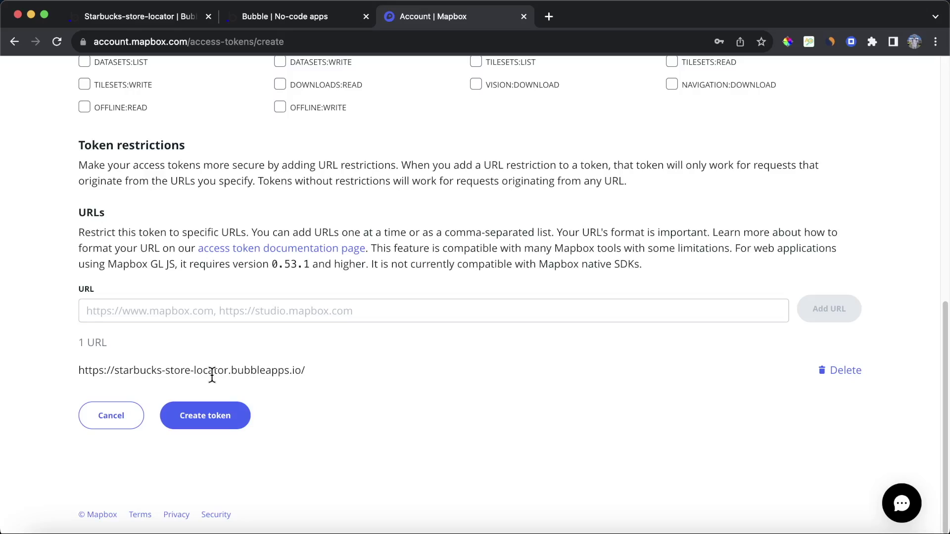
Create the restricted access token and confirm it with the Mapbox account password.
left_click(220, 415)
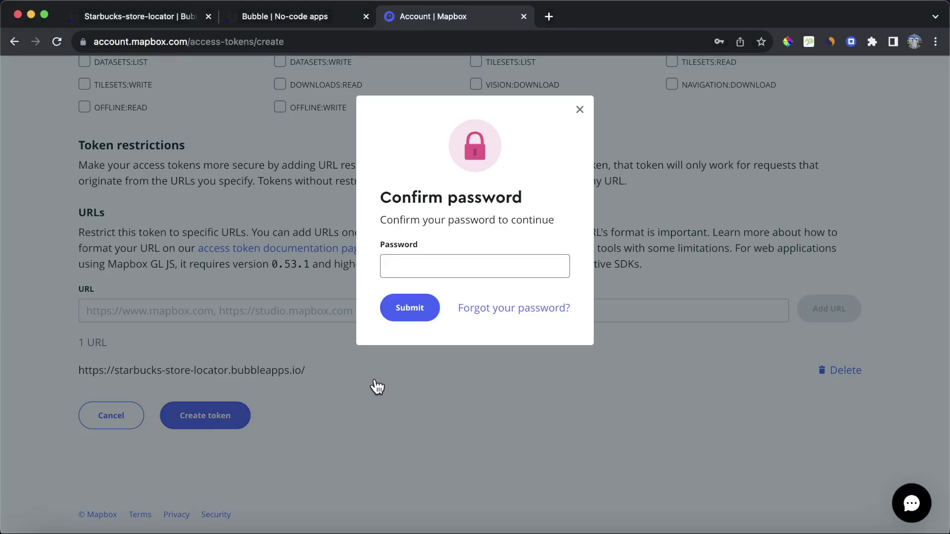
type("•••••••••••")
key("Return")
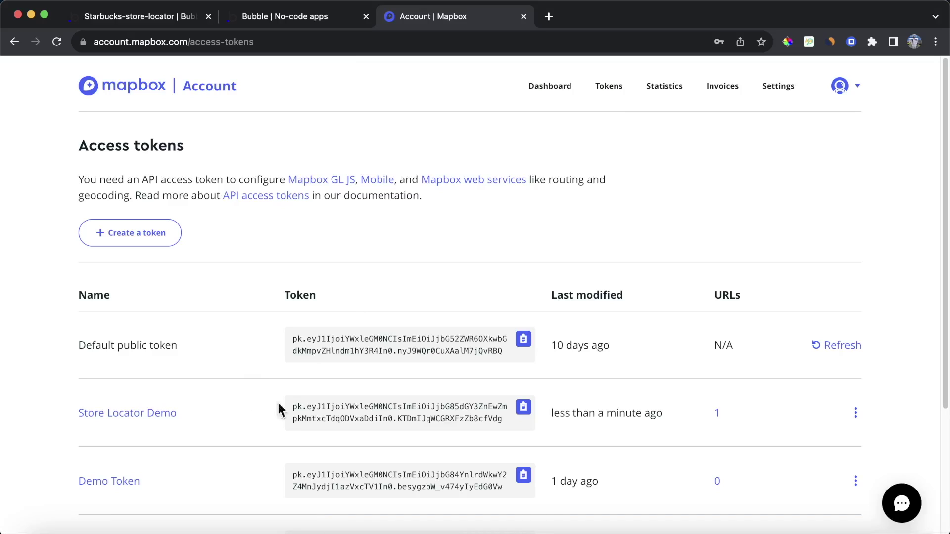
Copy the Store Locator Demo access token and paste it into the Beautiful Maps - Mapbox plugin's "Token - dev." field in Bubble.
left_click(523, 408)
left_click(153, 15)
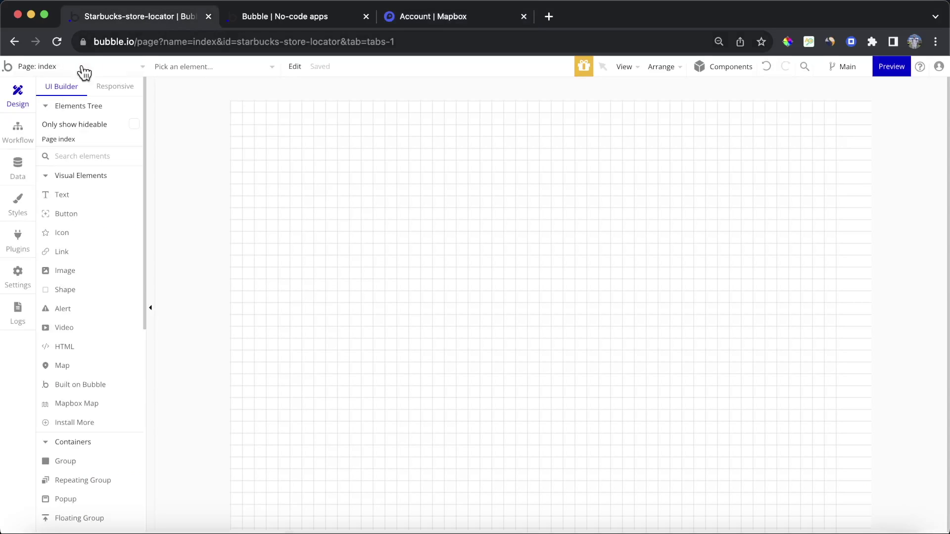
left_click(18, 243)
scroll(583, 313, "down", 6)
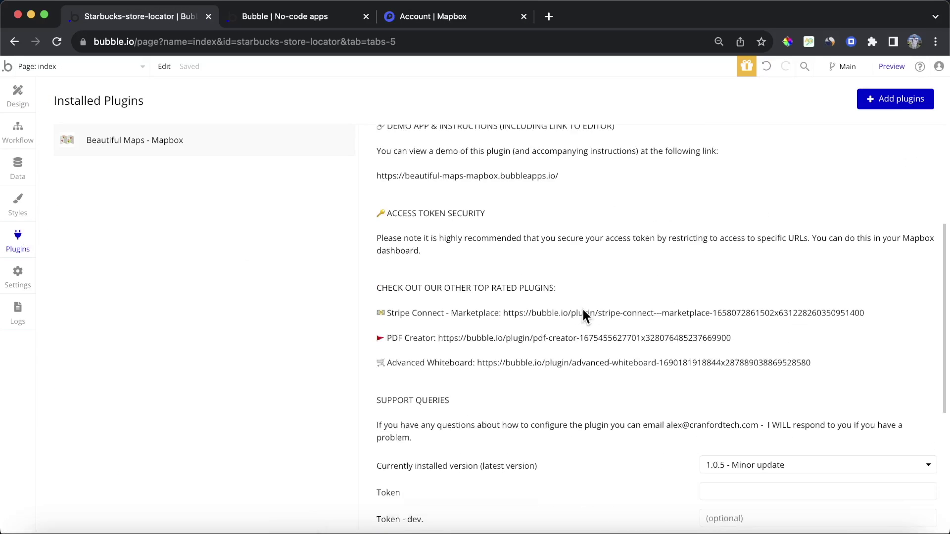
scroll(583, 309, "down", 3)
scroll(583, 308, "up", 9)
scroll(583, 308, "down", 8)
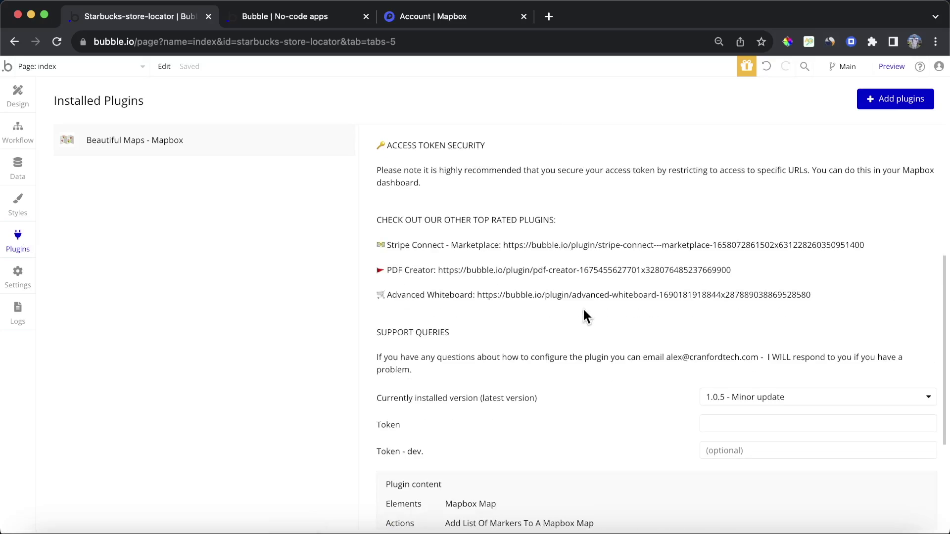
scroll(583, 316, "down", 3)
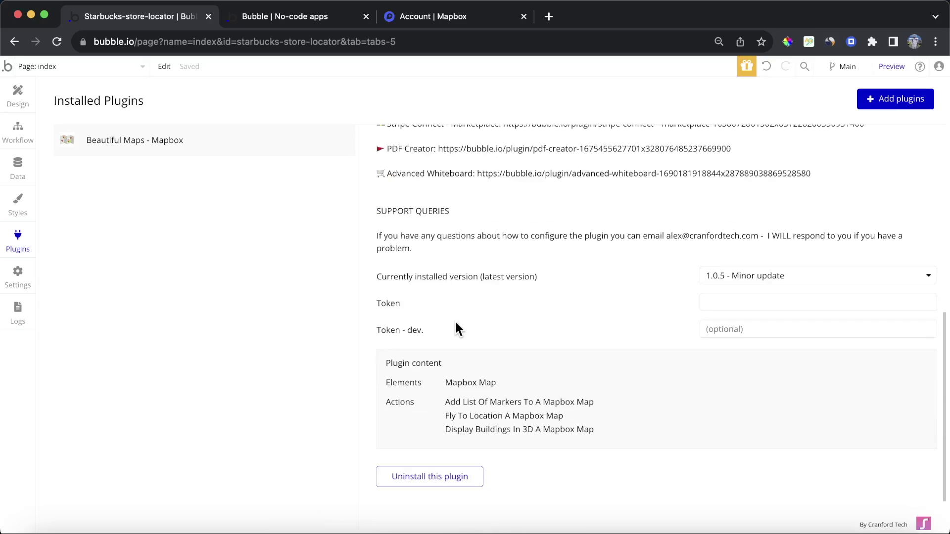
left_click(725, 330)
key("super+v")
left_click(643, 333)
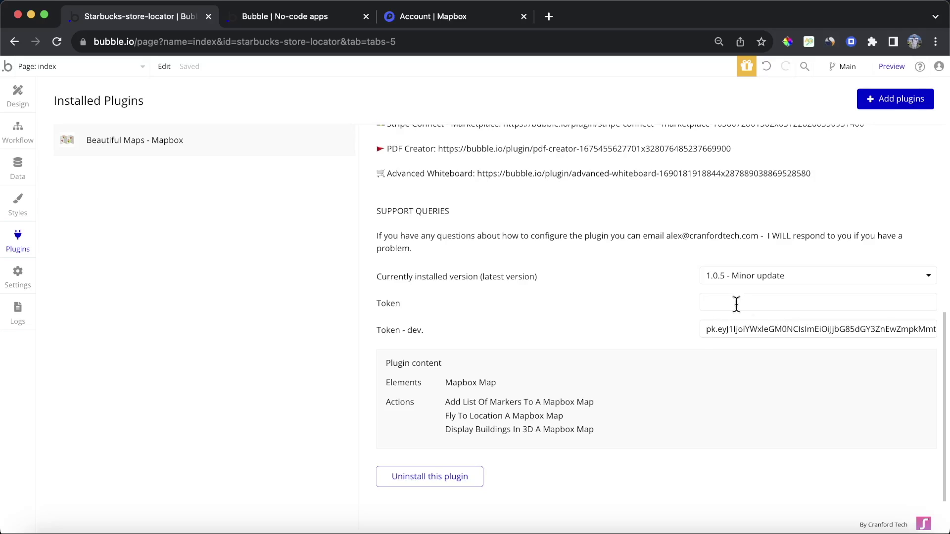
Return to the page design and open the index page's properties.
scroll(518, 355, "up", 10)
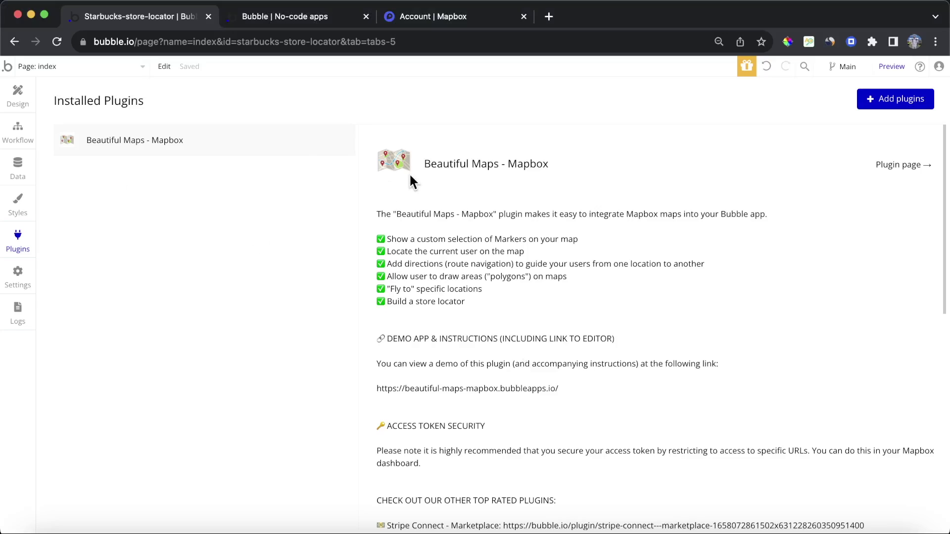
left_click(27, 103)
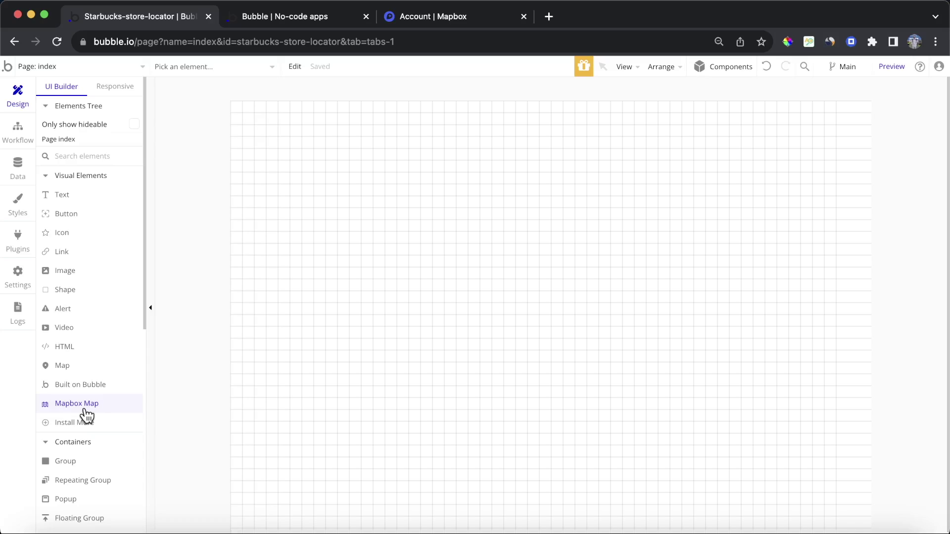
double_click(386, 322)
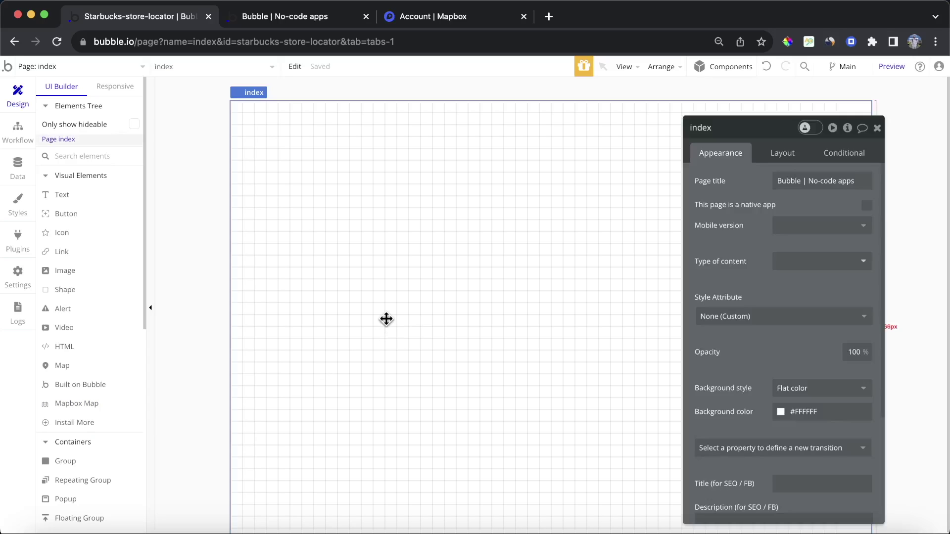
Set the index page's container layout to Column, with a default builder width of 1200 and a minimum height of 1000.
left_click(792, 153)
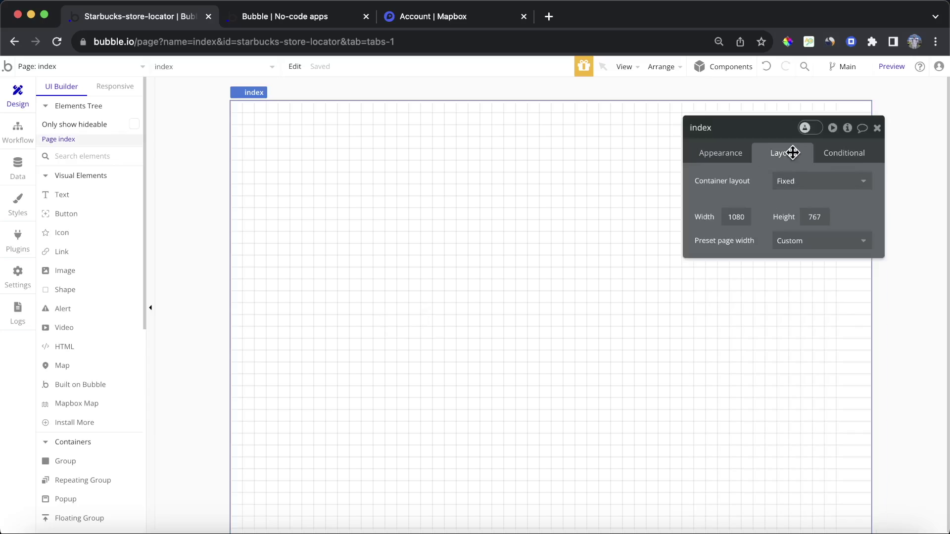
left_click(801, 180)
left_click(807, 253)
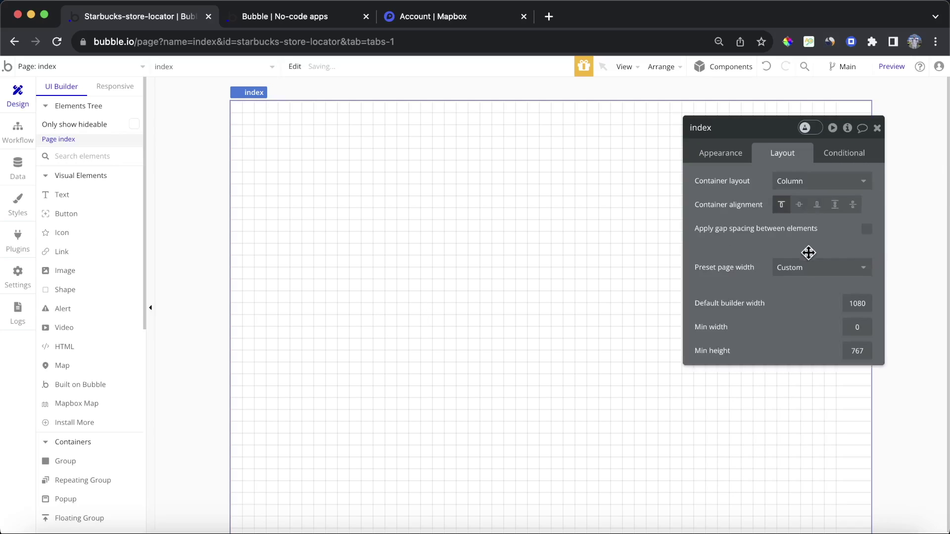
double_click(858, 304)
type("1200")
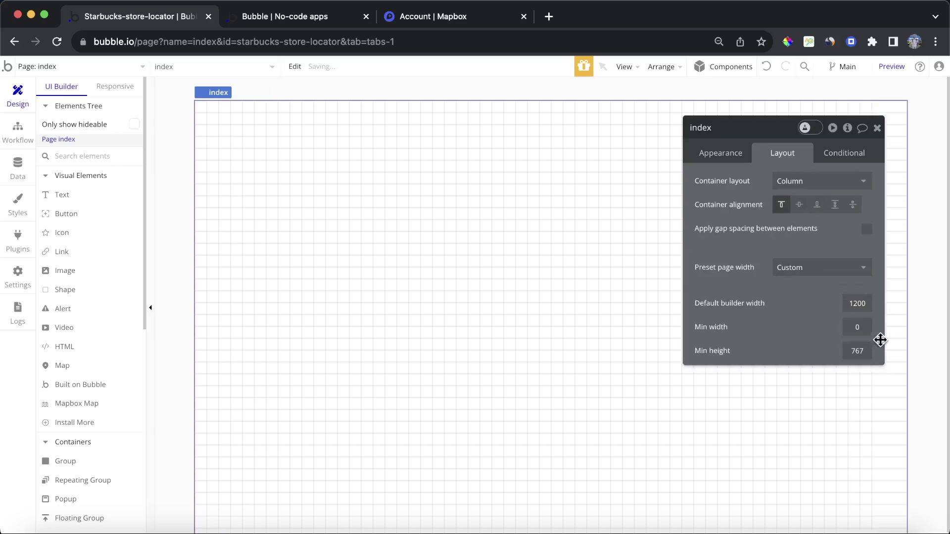
double_click(853, 353)
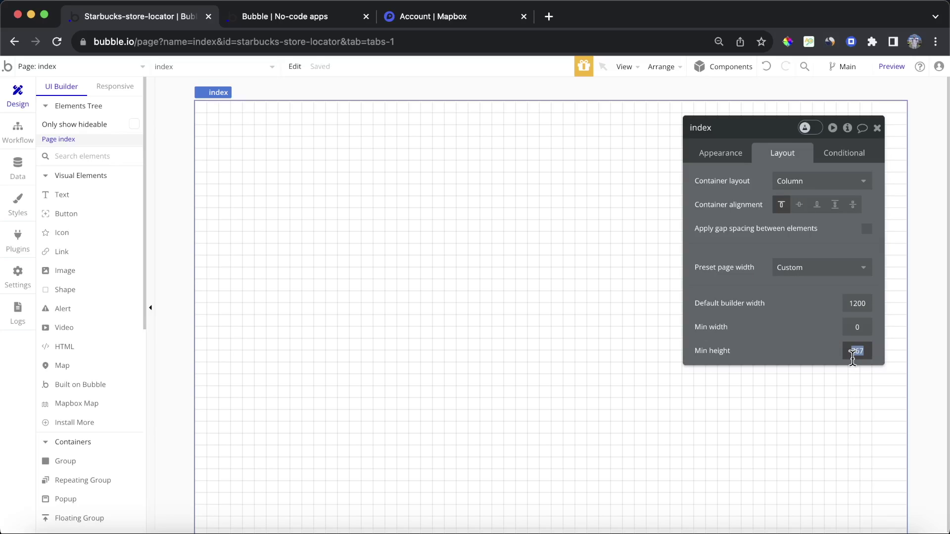
type("1000")
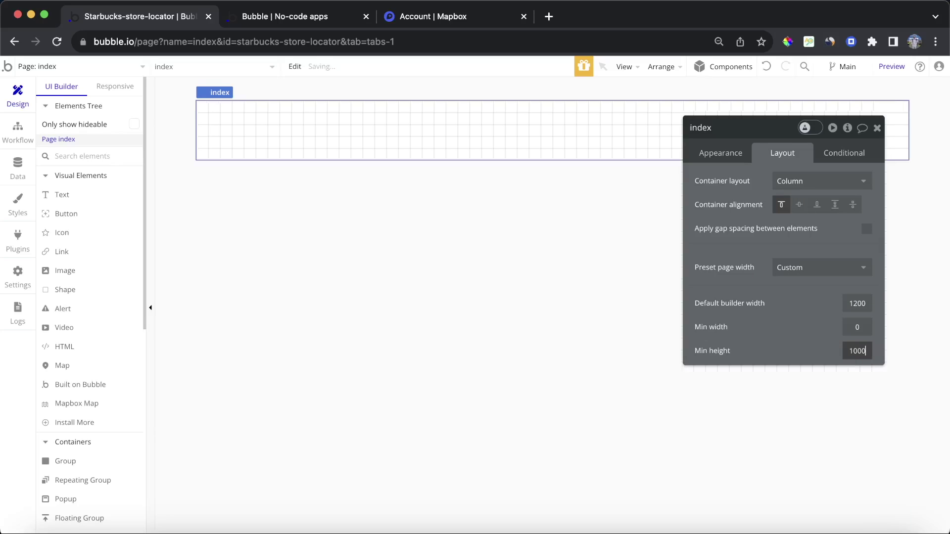
left_click(877, 128)
Draw a group about 1011 by 454 px on the page and rename it "Group - Main Container".
left_click(86, 463)
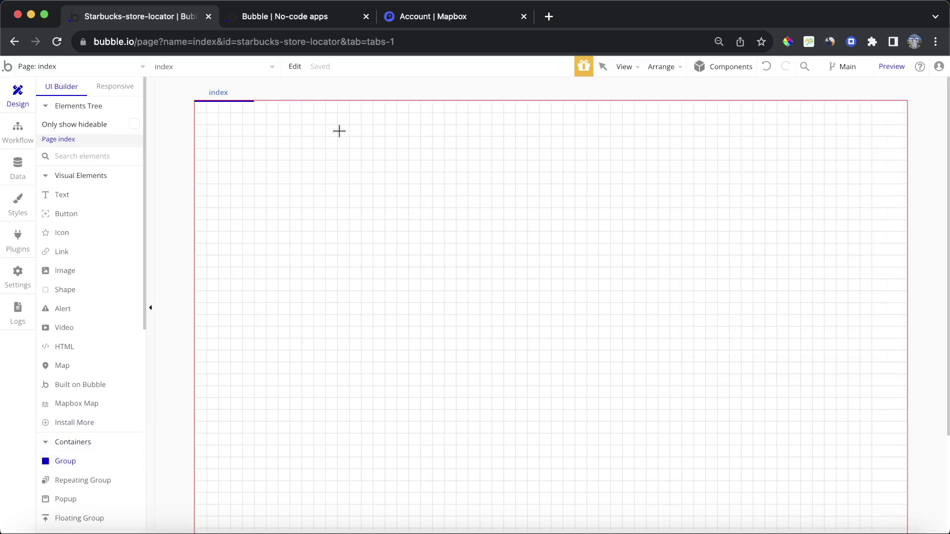
left_click_drag(210, 125, 813, 395)
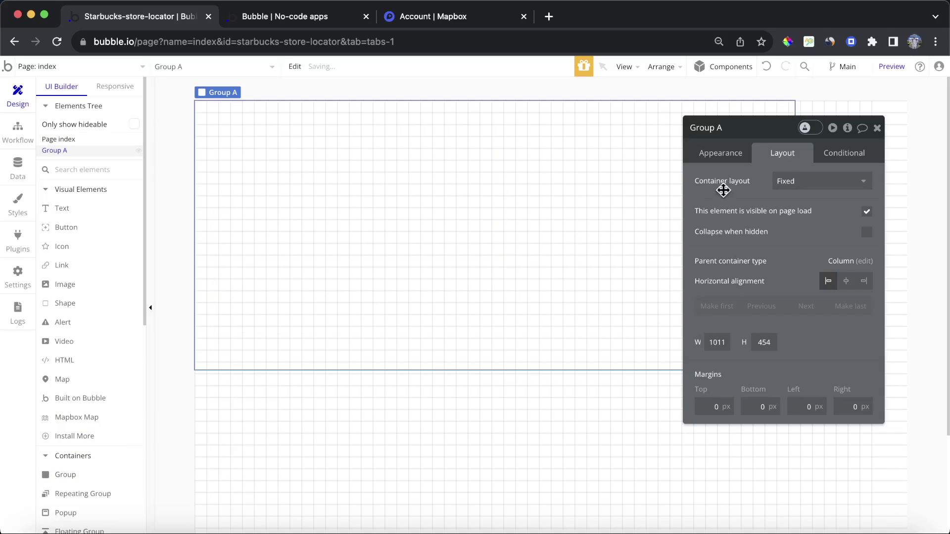
left_click(732, 128)
key("BackSpace")
type("- Main Container")
key("Return")
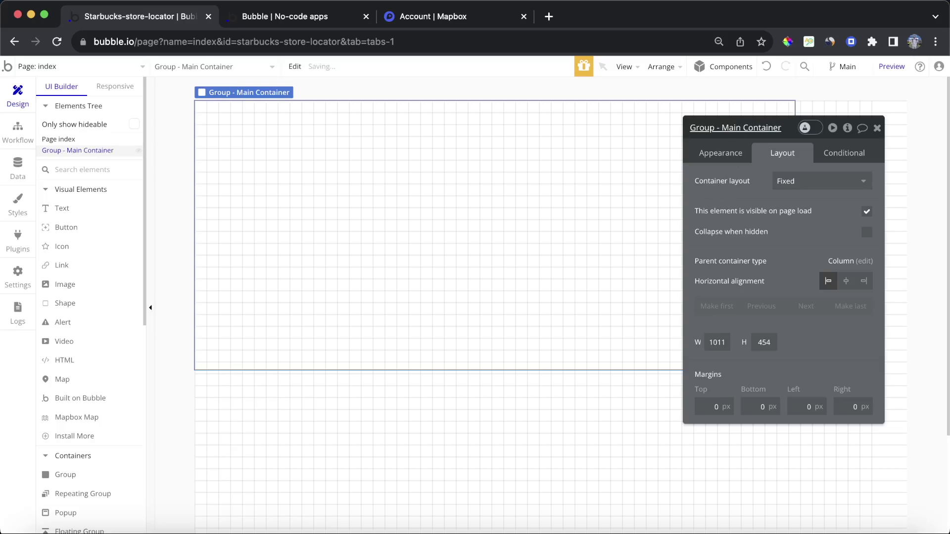
Give Group - Main Container a Row layout and make its width flexible with a minimum of 300 px.
left_click(808, 196)
left_click(820, 258)
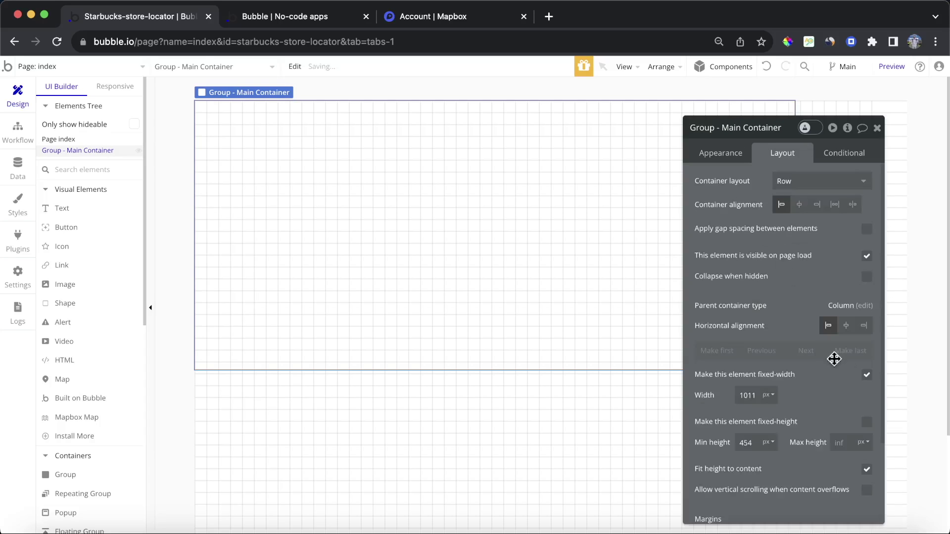
left_click(867, 375)
double_click(753, 395)
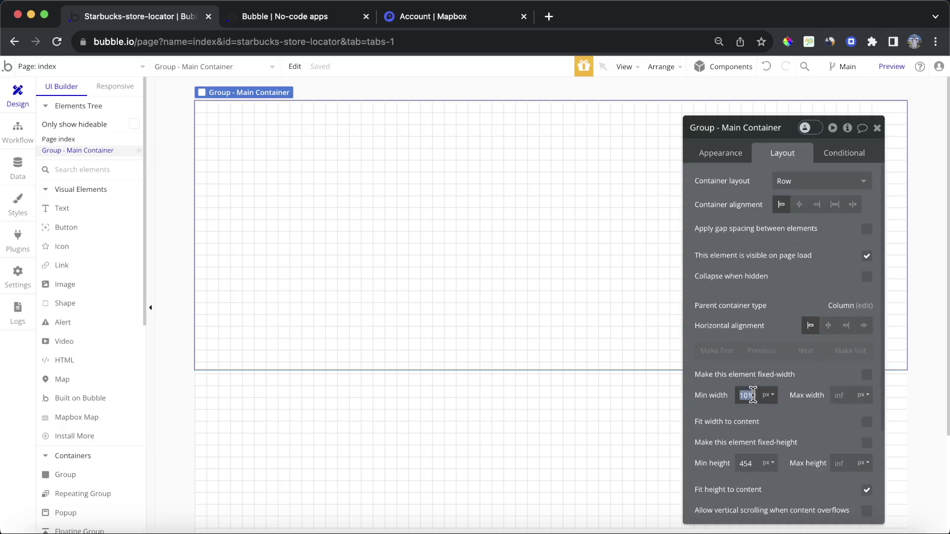
type("300")
Set Group - Main Container's minimum height to 500 px and turn off fitting its height to content.
scroll(779, 421, "down", 1)
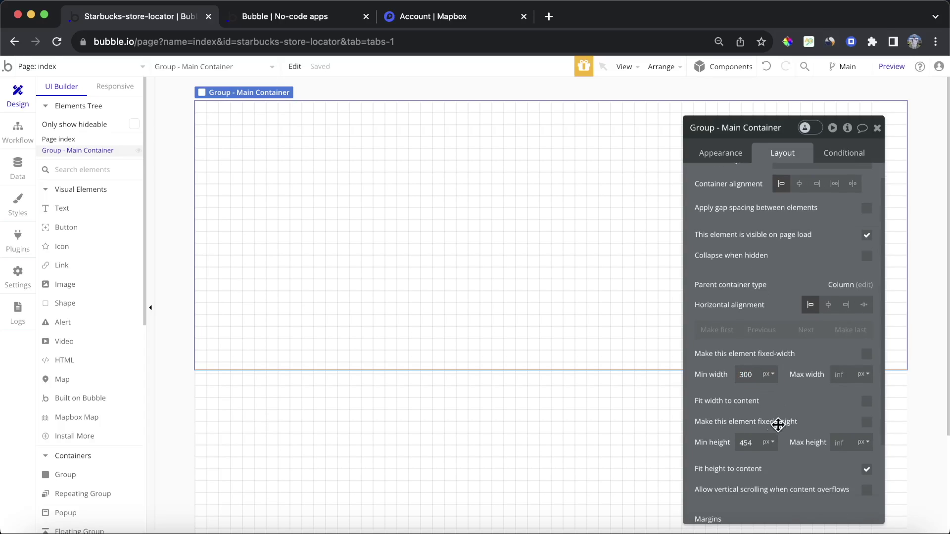
double_click(756, 442)
type("500")
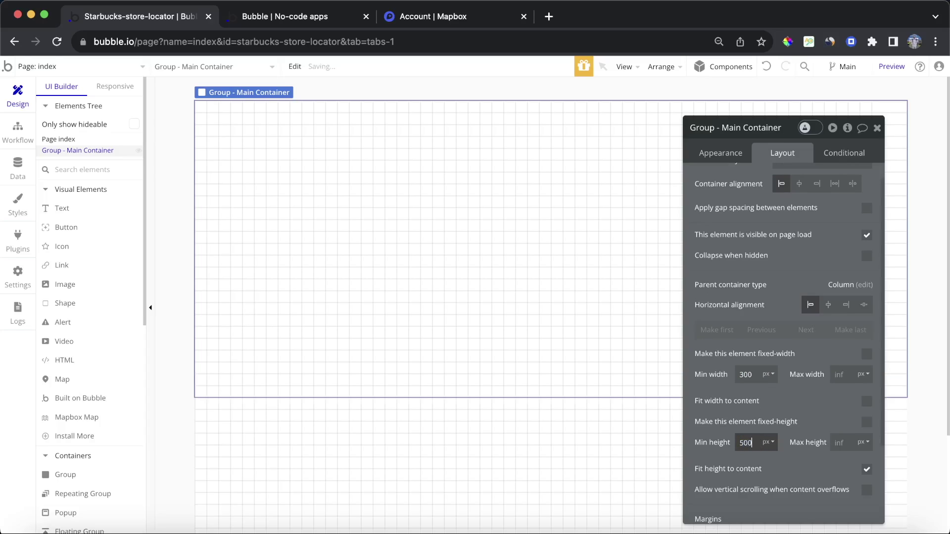
left_click(867, 470)
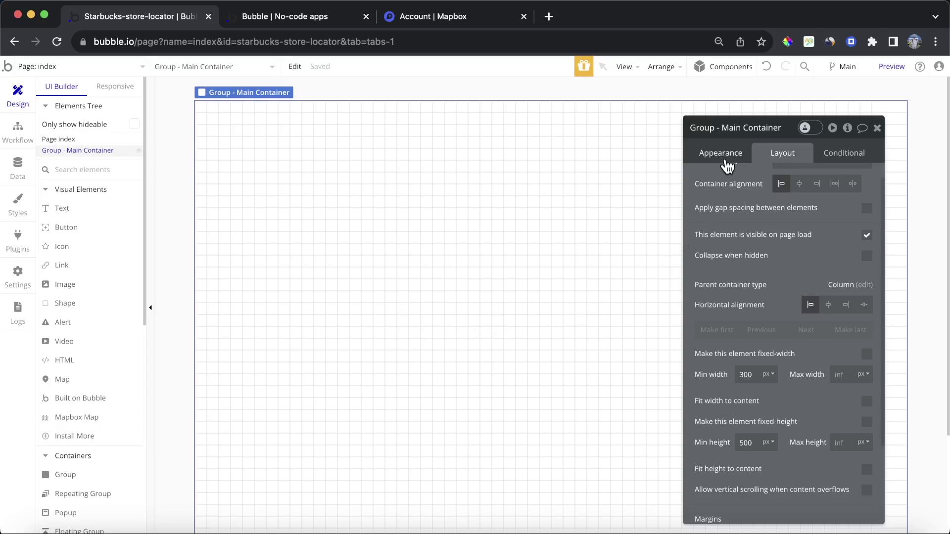
Edit the main container's Standard Group style so its background style is Flat color.
left_click(727, 159)
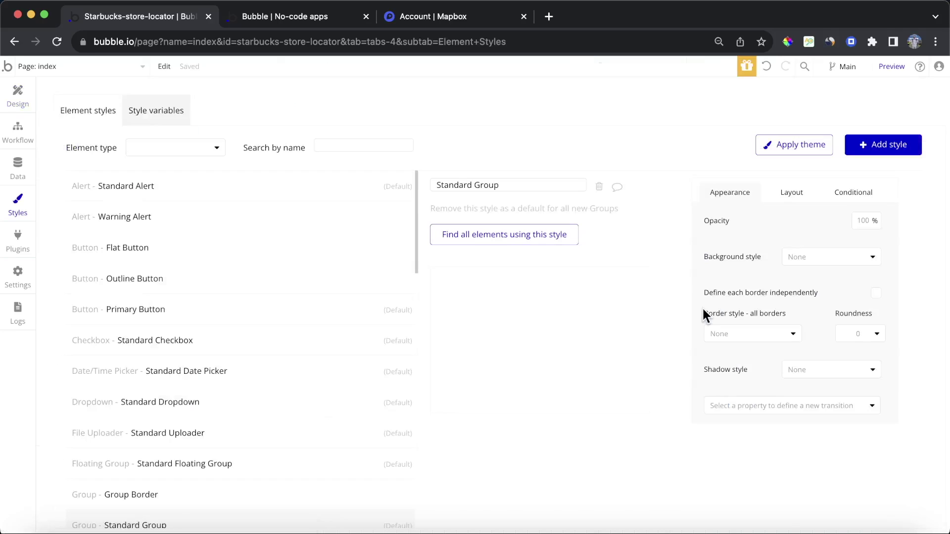
left_click(808, 258)
left_click(809, 293)
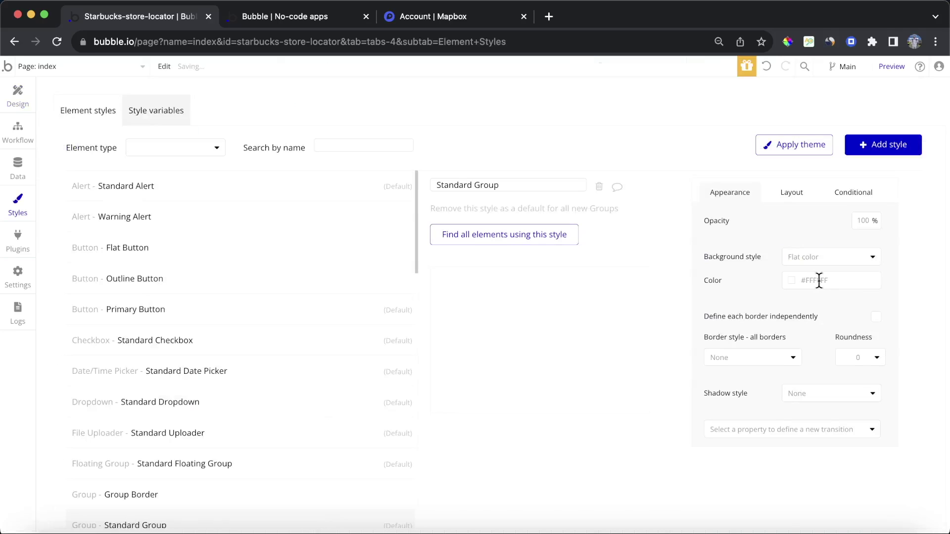
Return to the page design and draw a Mapbox Map about 820 px wide inside Group - Main Container.
left_click(26, 100)
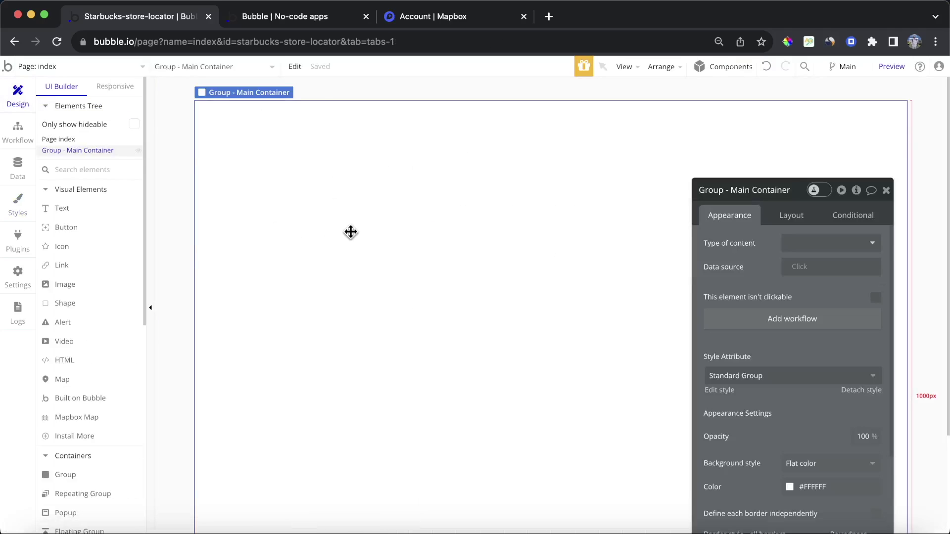
left_click(80, 418)
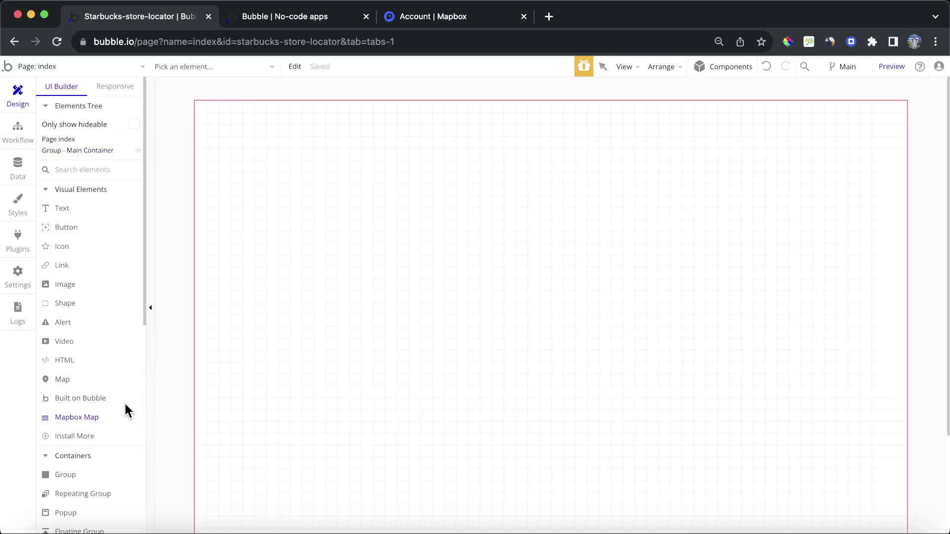
mouse_move(222, 137)
left_mouse_down()
mouse_move(571, 373)
mouse_move(686, 438)
mouse_move(630, 407)
left_mouse_up()
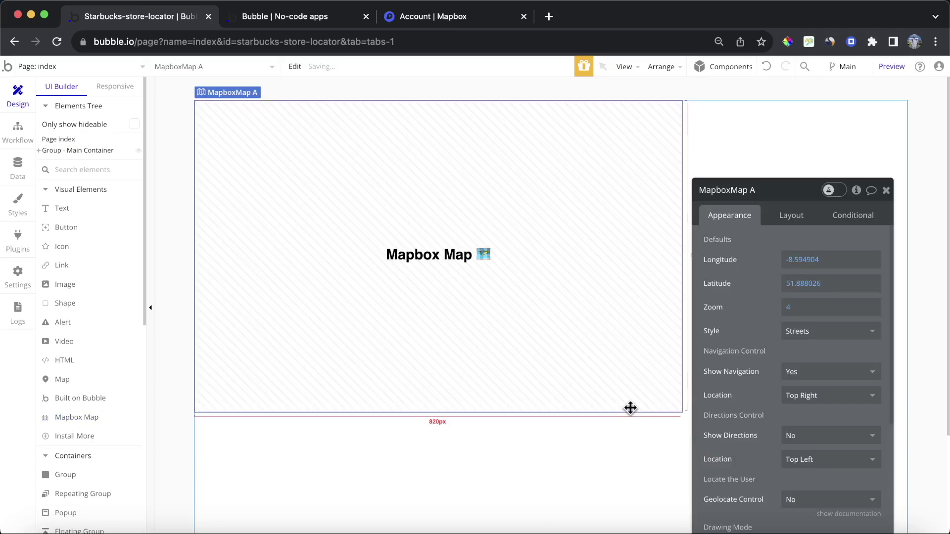
Preview the app in the browser, then pan and zoom the map to check that it loads and responds.
left_click(892, 70)
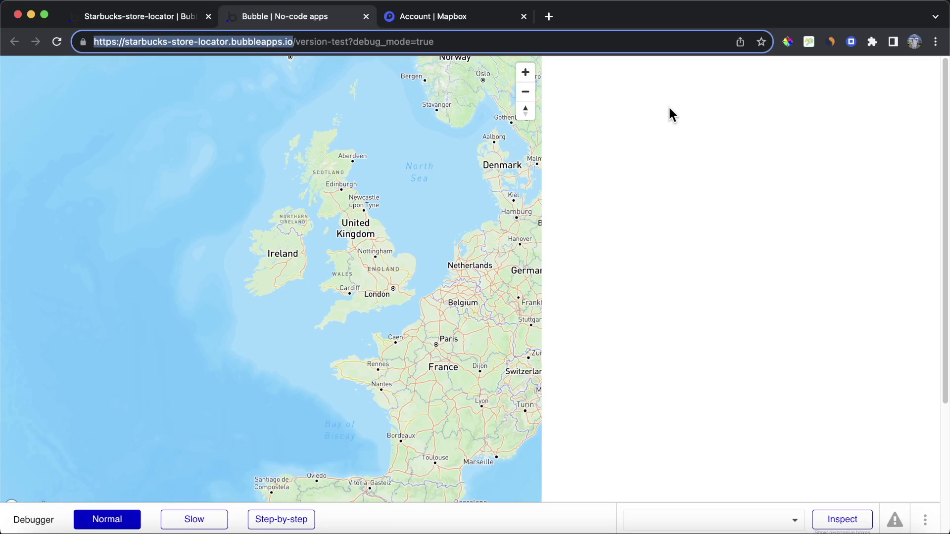
left_click(670, 107)
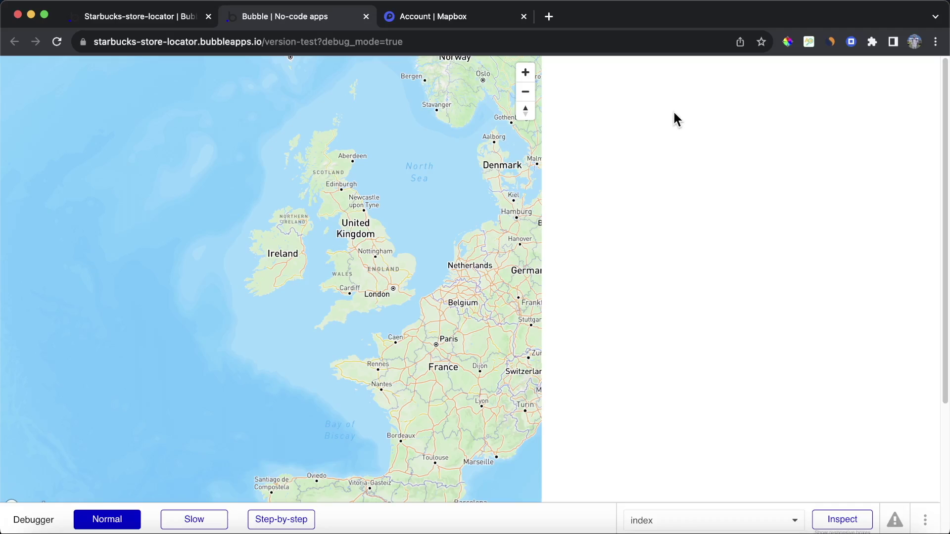
left_click_drag(430, 258, 466, 228)
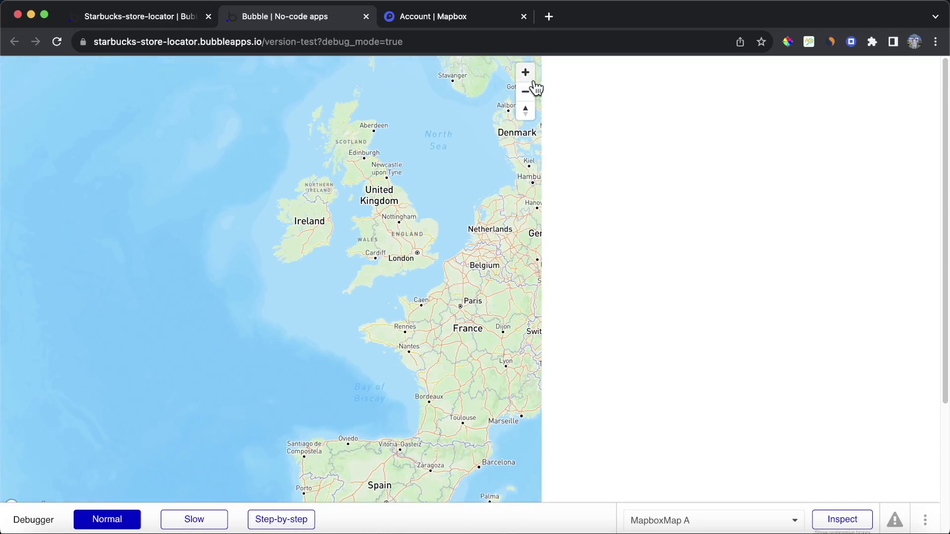
scroll(305, 278, "up", 5)
left_click_drag(304, 279, 342, 187)
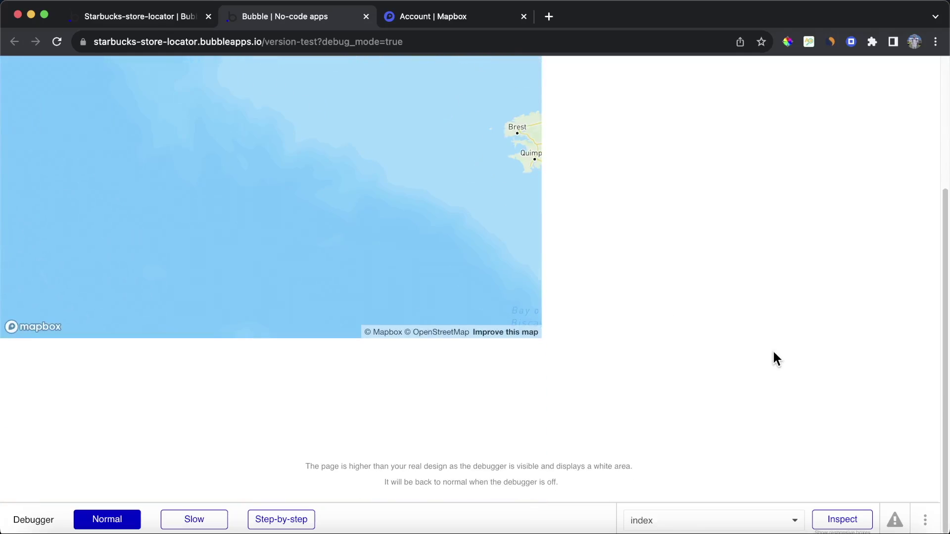
right_click(773, 353)
left_click(717, 293)
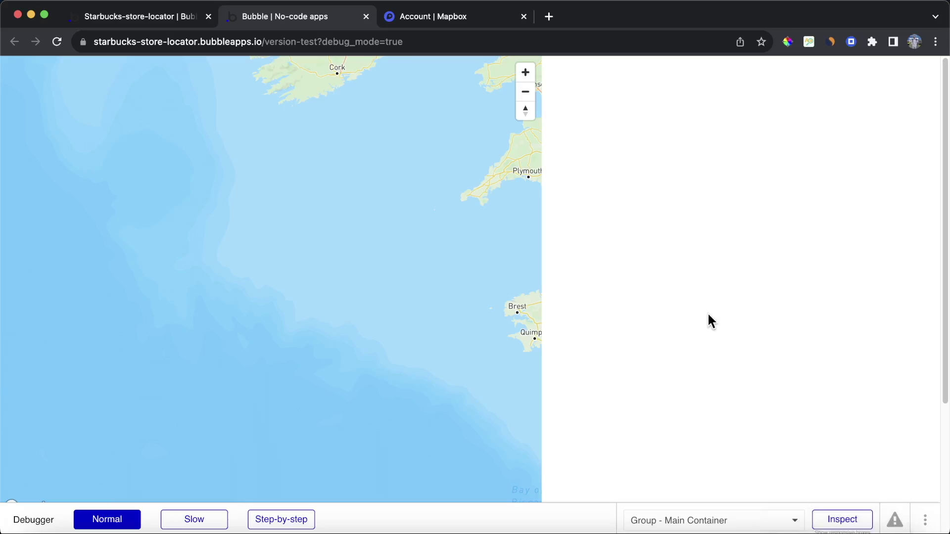
Return to the Bubble editor and create a new data type named "Location".
left_click(112, 24)
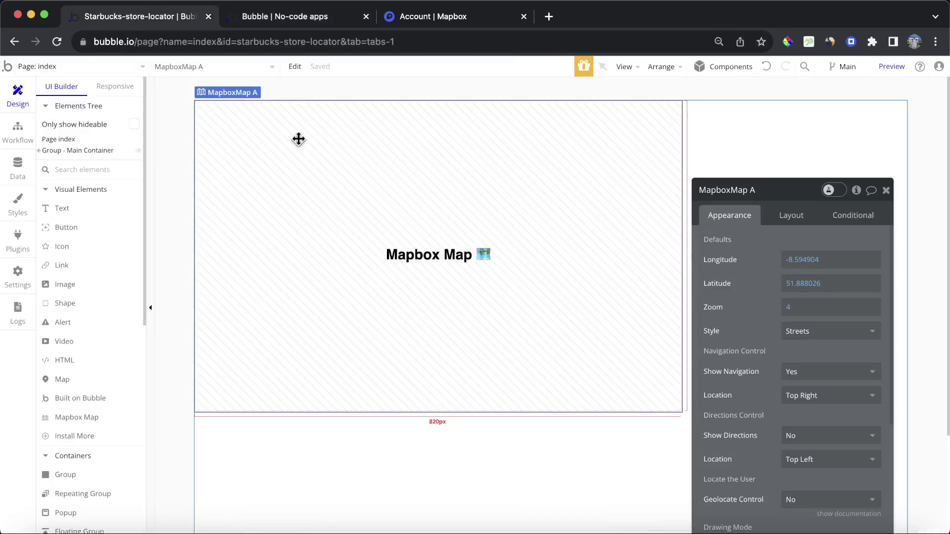
left_click(19, 166)
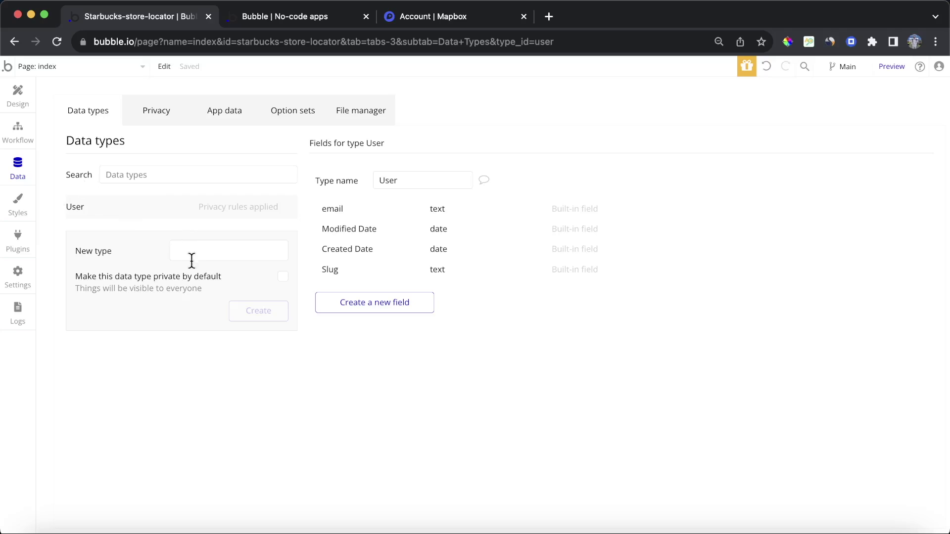
left_click(179, 243)
type("L")
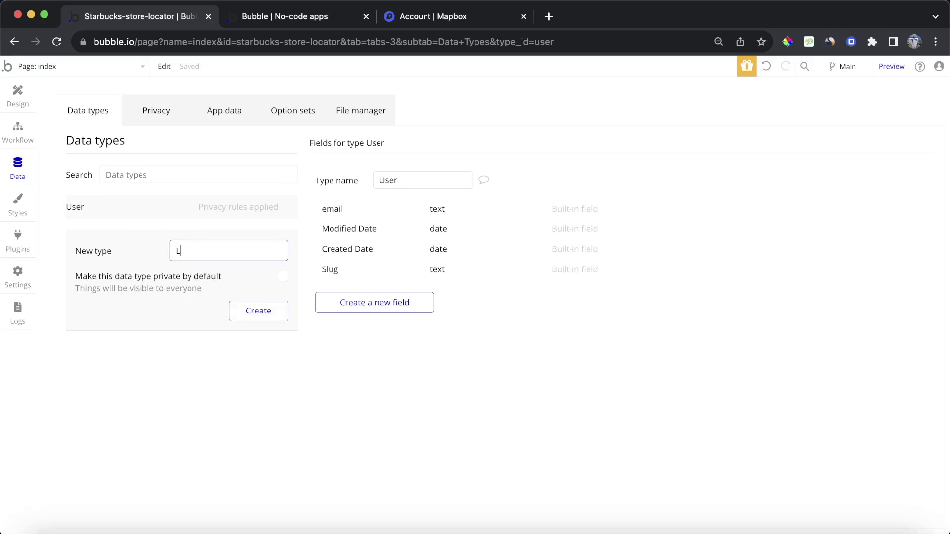
type("ocation")
left_click(258, 310)
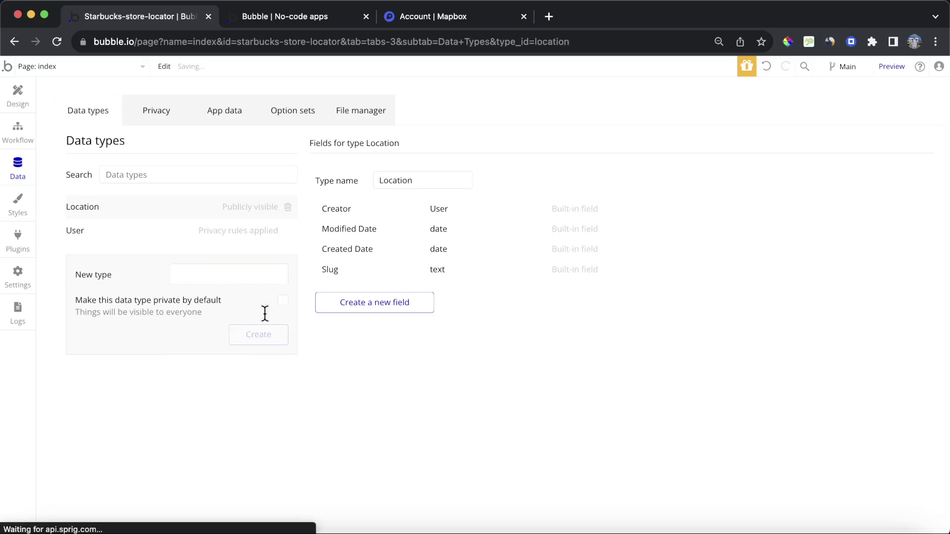
Add an "Address" field of type geographic address to the Location data type.
left_click(379, 308)
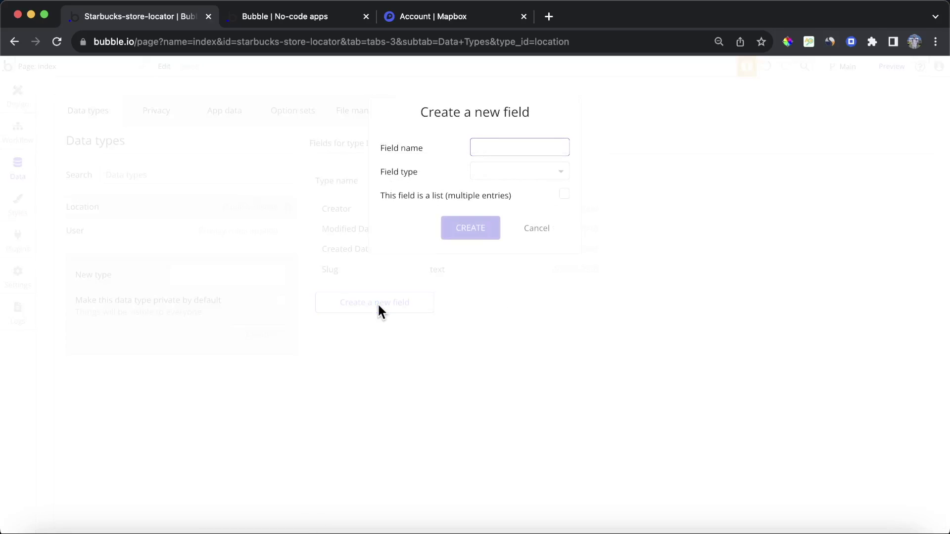
type("Address")
left_click(515, 171)
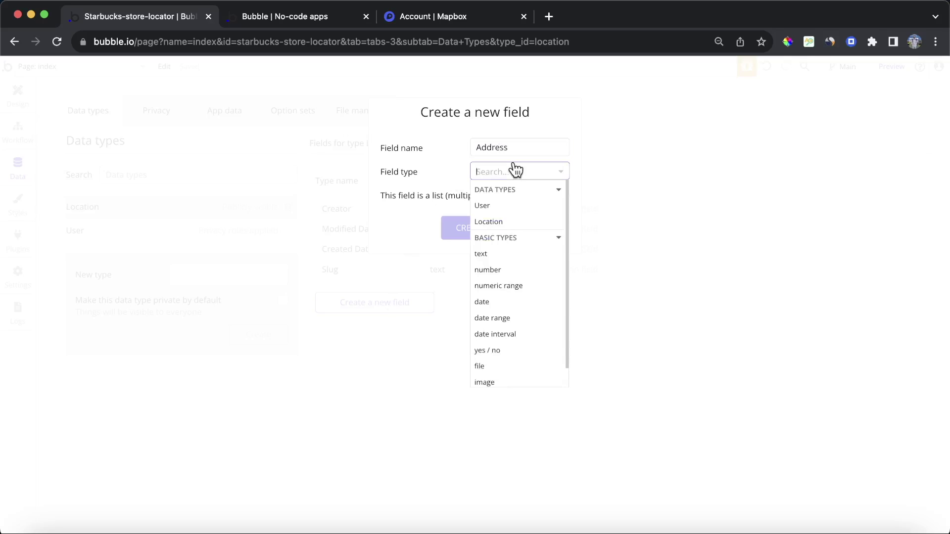
scroll(520, 303, "down", 1)
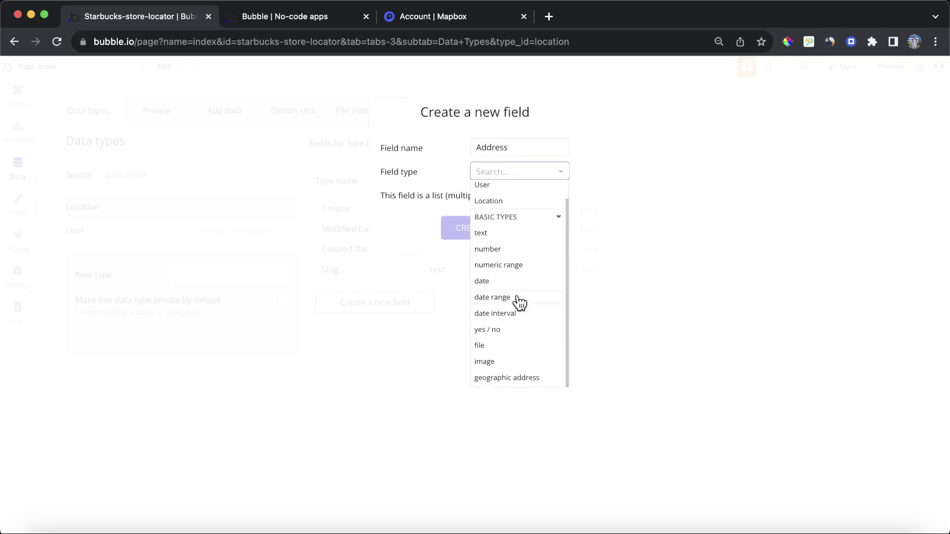
left_click(528, 379)
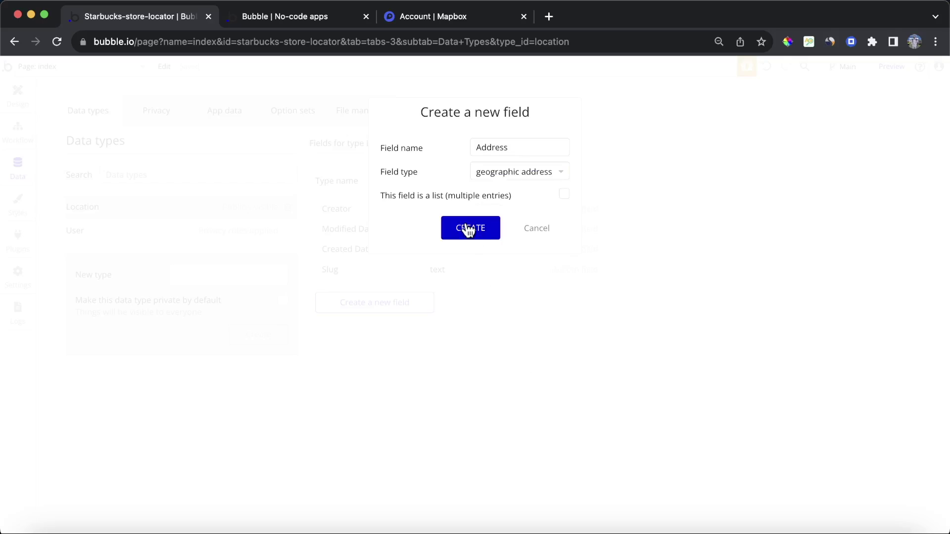
left_click(469, 229)
Add a "Longitude" field of type number to the Location data type.
left_click(386, 329)
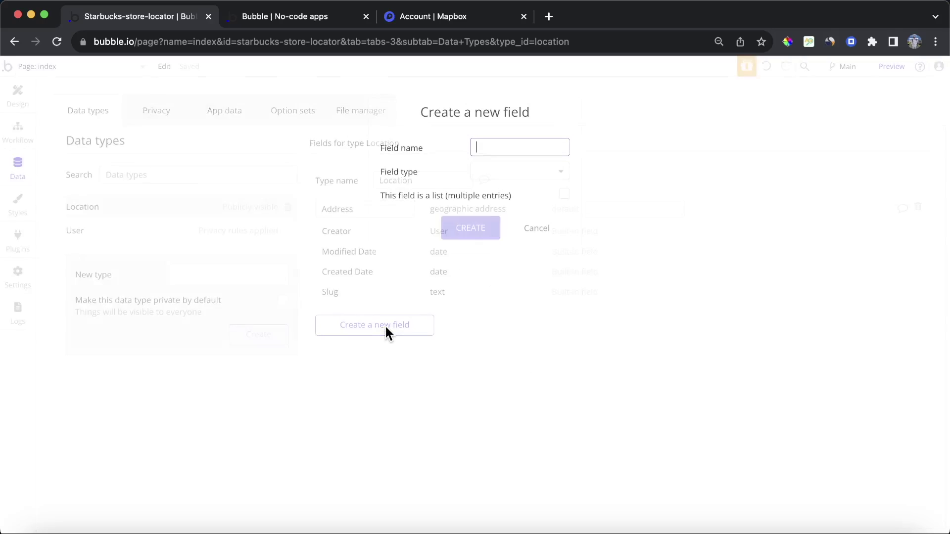
type("Long")
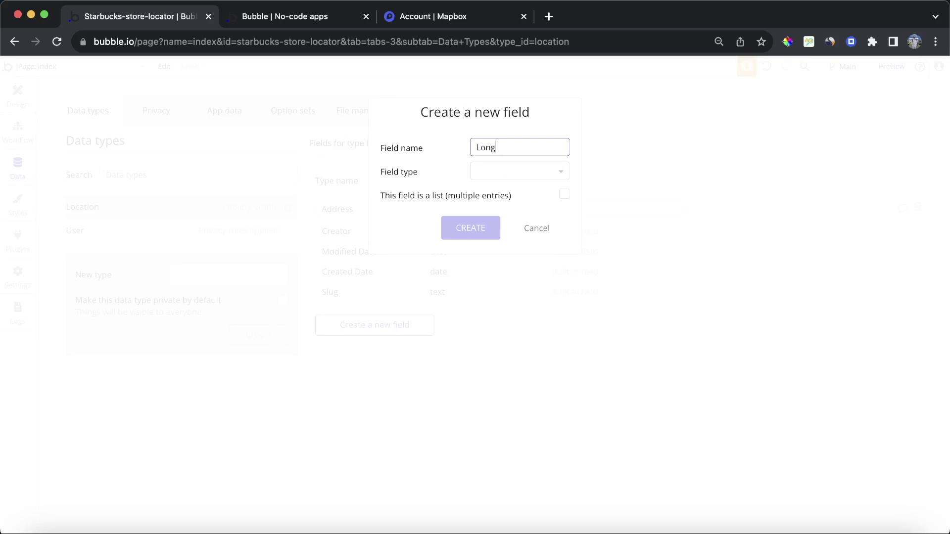
type("itude")
left_click(516, 178)
left_click(507, 270)
left_click(472, 229)
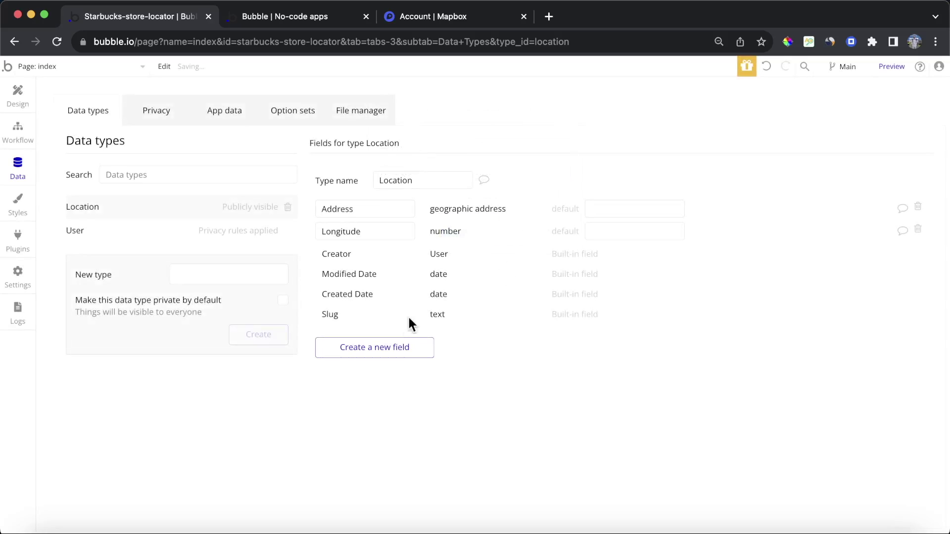
Add a "Latitude" field of type number to the Location data type.
left_click(390, 345)
type("Lat")
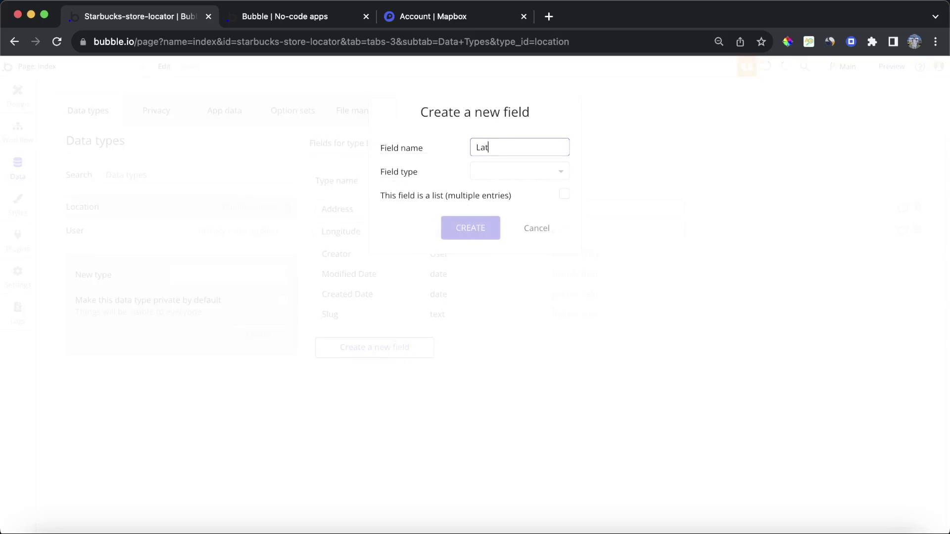
type("itude")
left_click(511, 172)
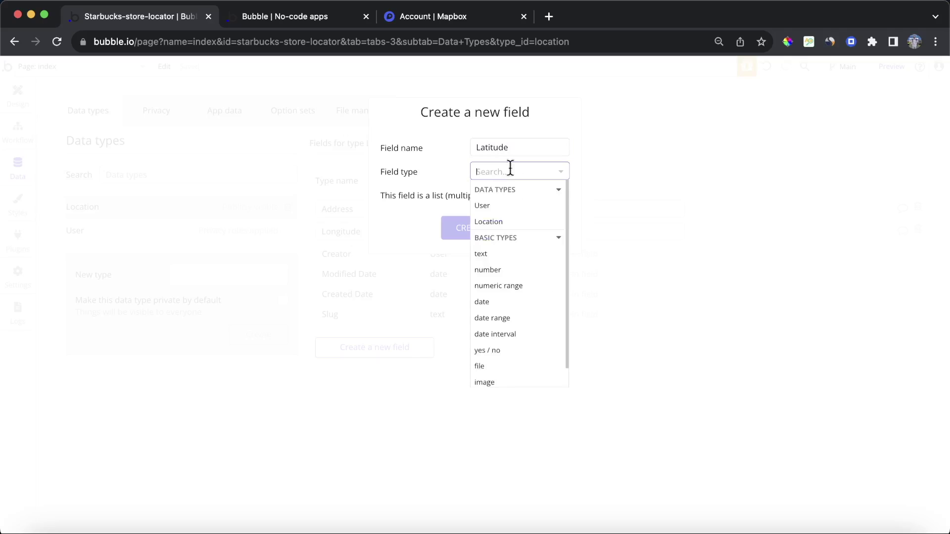
left_click(506, 272)
left_click(479, 231)
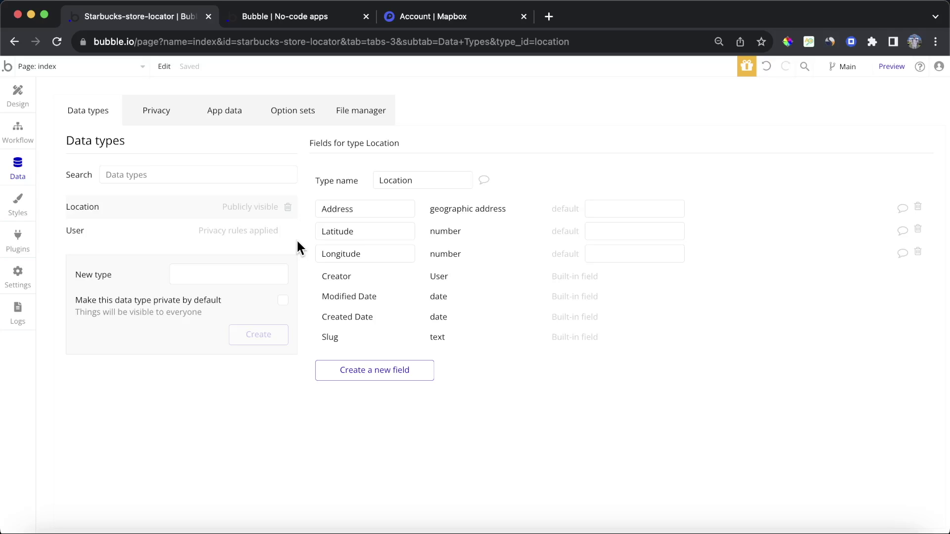
Add an "Image" field of type image to the Location data type.
left_click(396, 368)
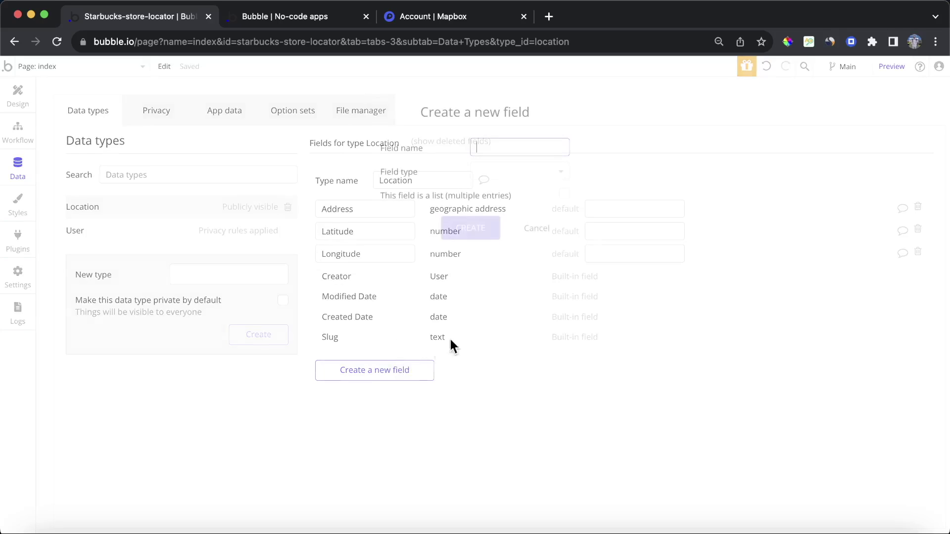
type("Image")
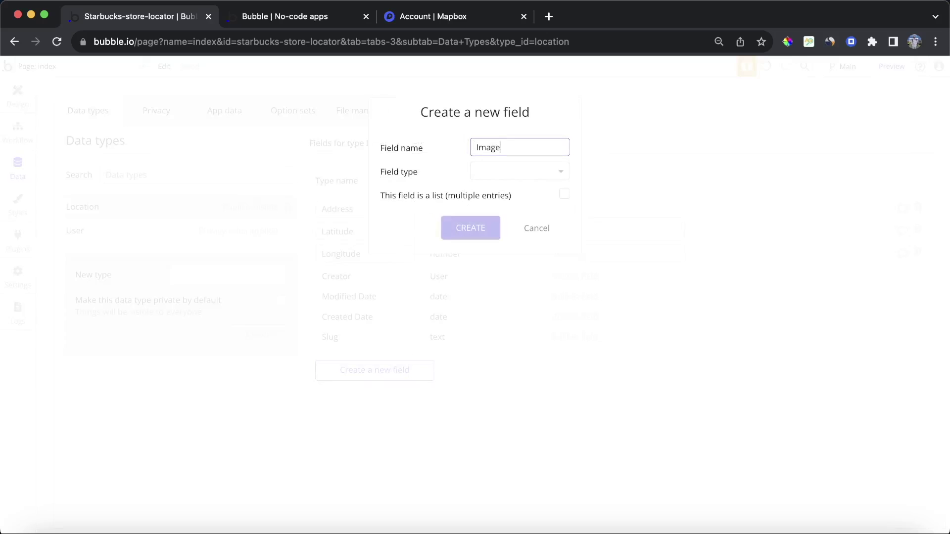
left_click(525, 171)
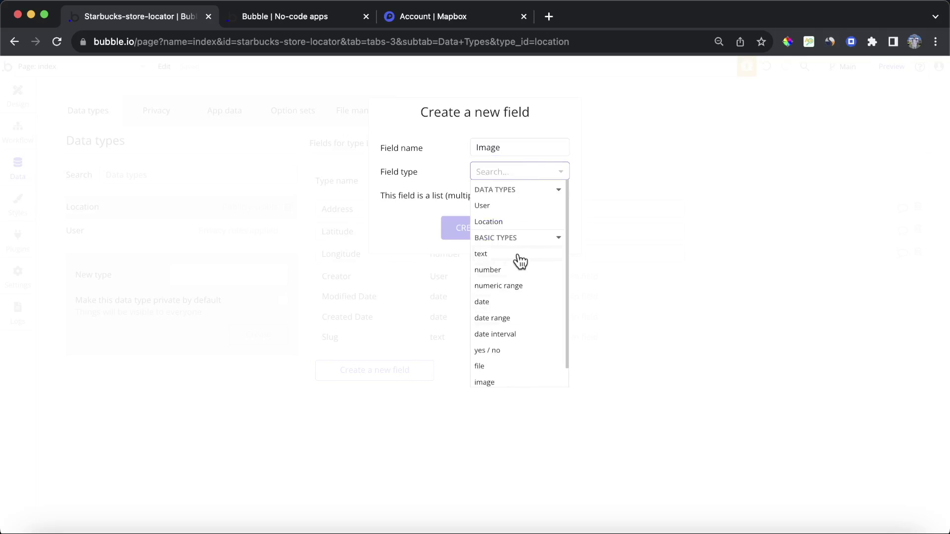
left_click(501, 383)
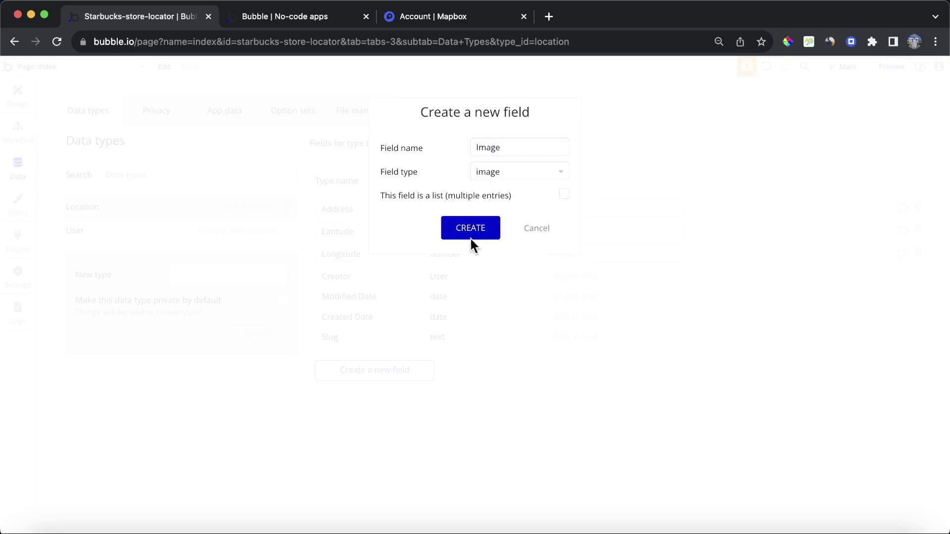
left_click(469, 229)
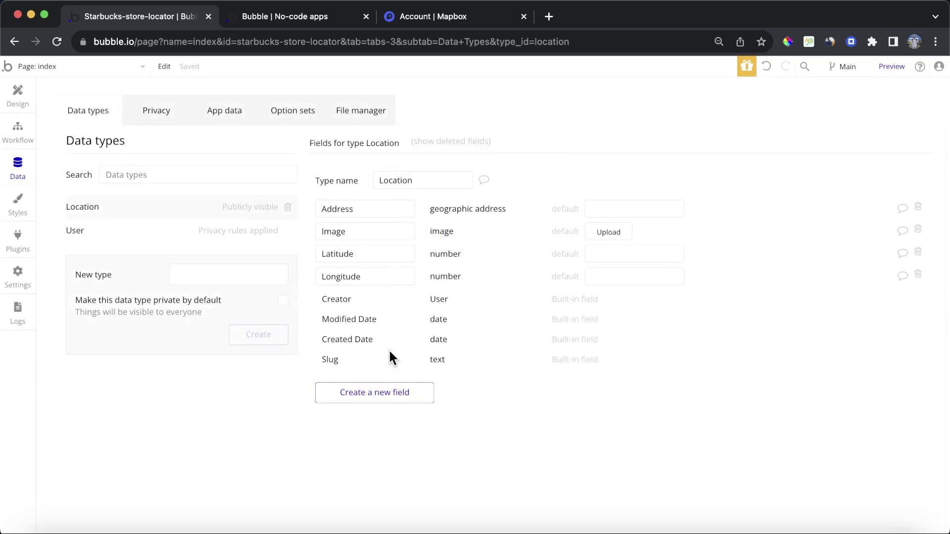
Add an "Opening Time" field of type text to the Location data type.
left_click(384, 391)
type("Opening Time")
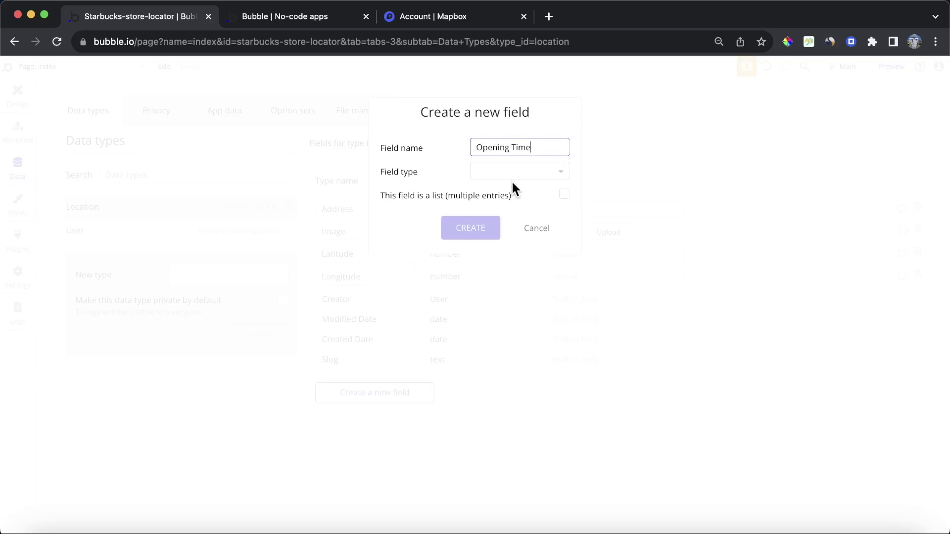
left_click(514, 178)
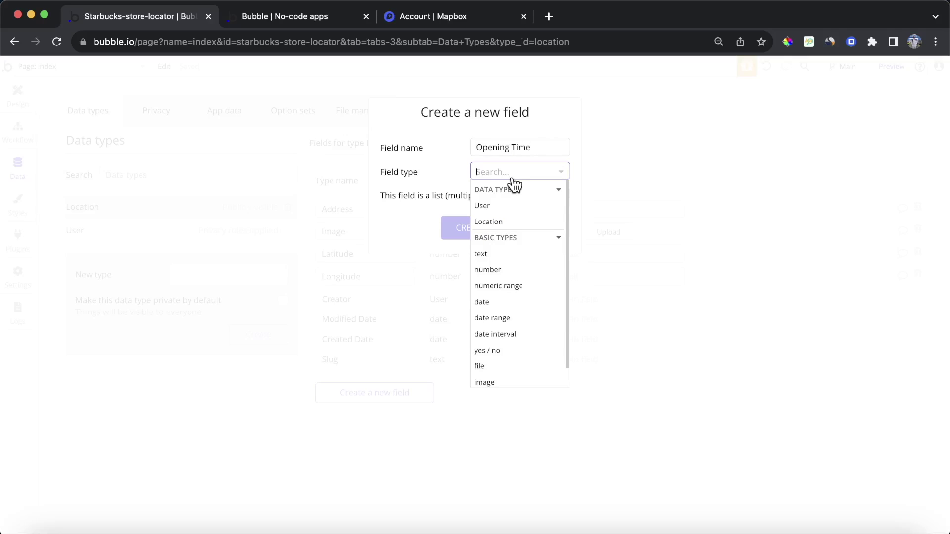
left_click(511, 254)
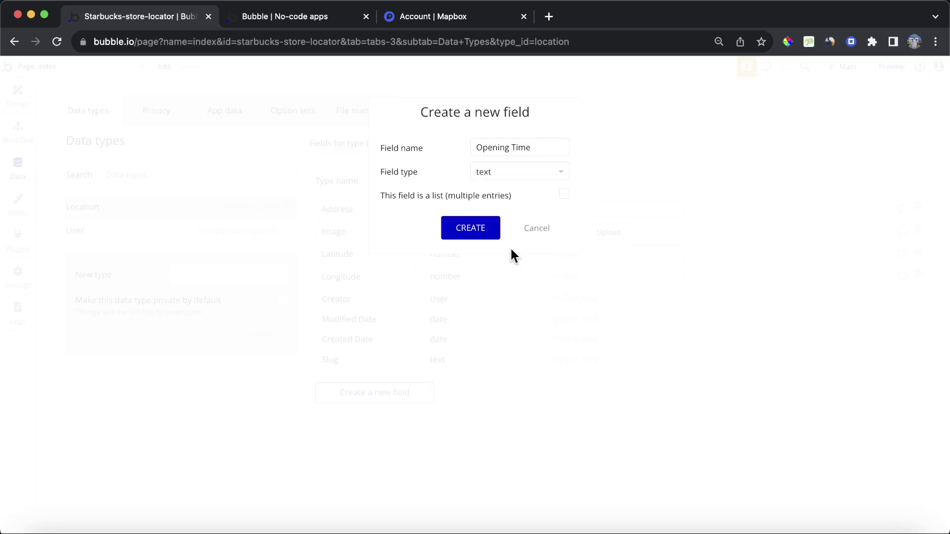
left_click(468, 229)
Add a "Closing Time" field of type text to the Location data type.
left_click(395, 414)
type("Closi")
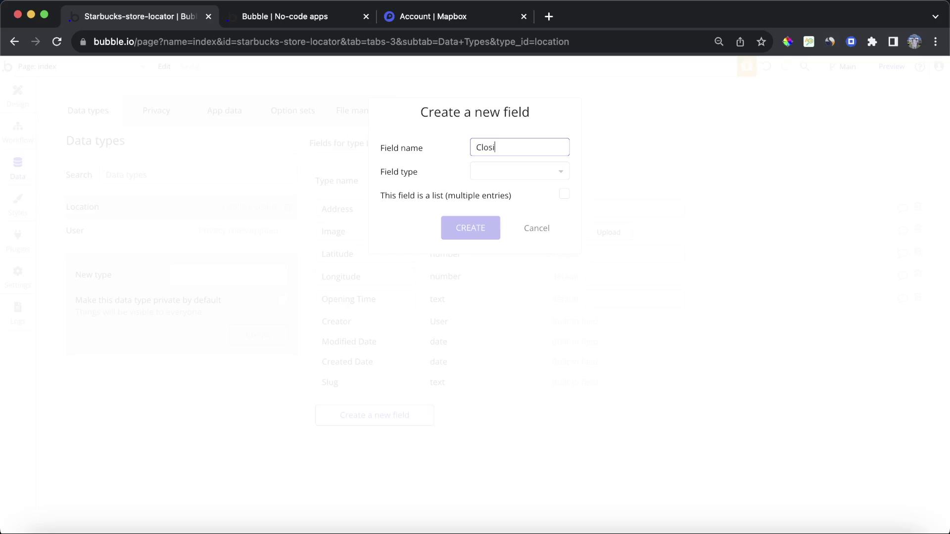
type("ng Time")
left_click(535, 173)
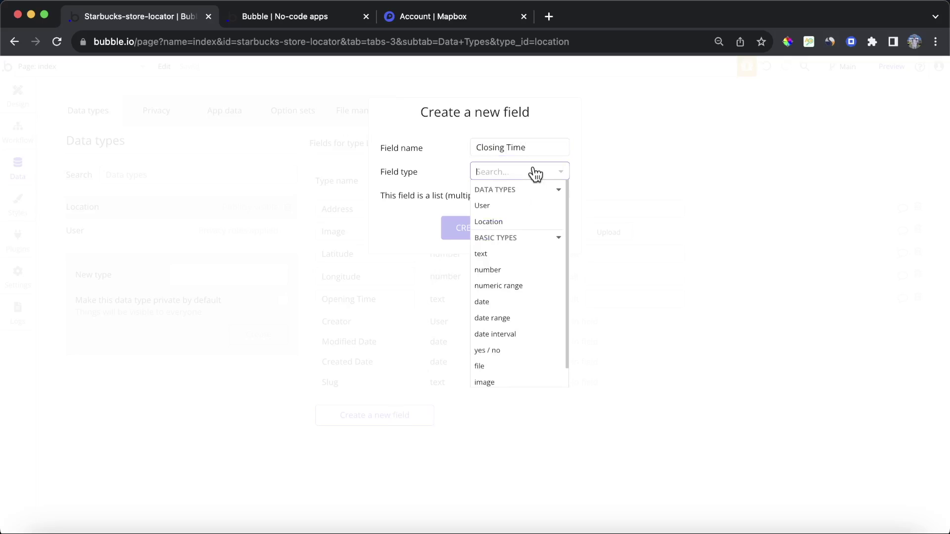
left_click(493, 256)
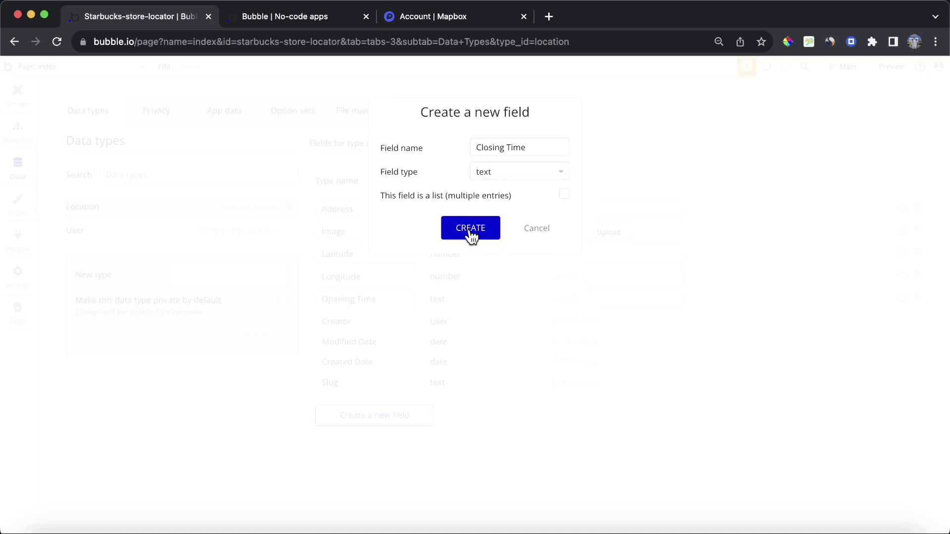
left_click(470, 233)
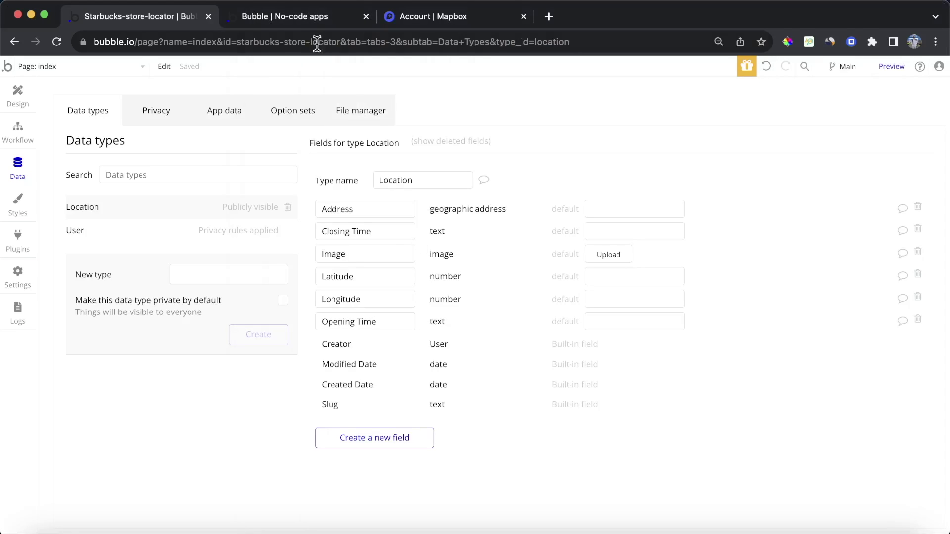
Pan the map around Ireland in the app preview, and return to the Bubble editor.
left_click(292, 20)
left_click_drag(310, 280, 283, 484)
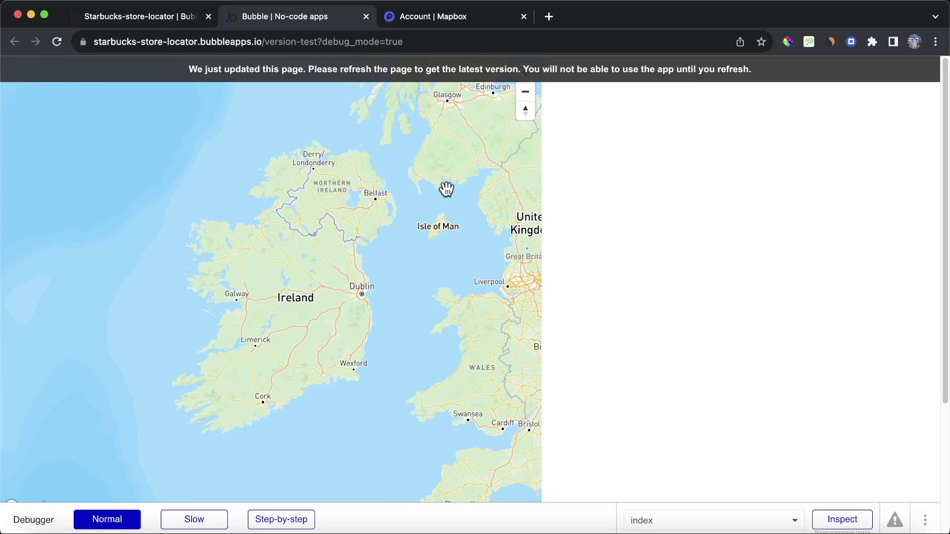
left_click(144, 19)
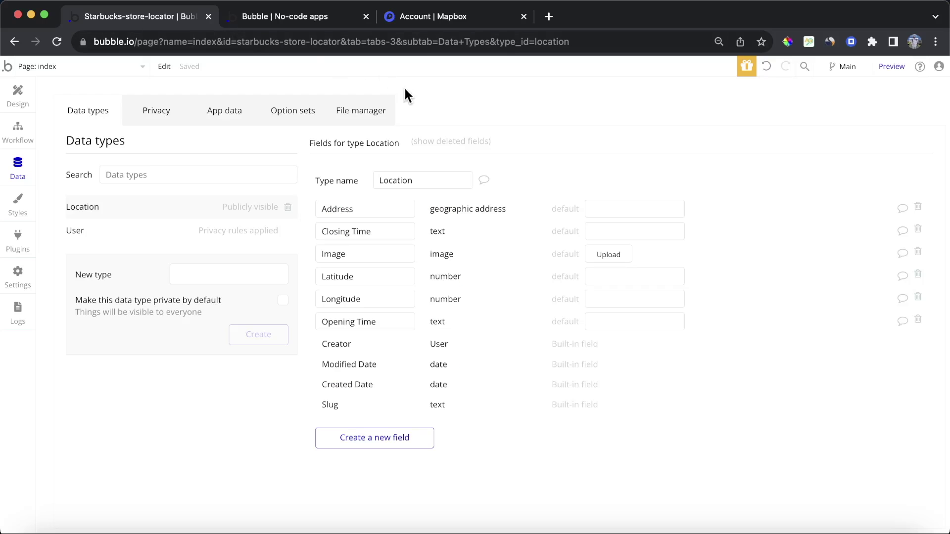
Examine the app data for Locations and its blank new-entry form, and cancel without creating an entry.
left_click(246, 111)
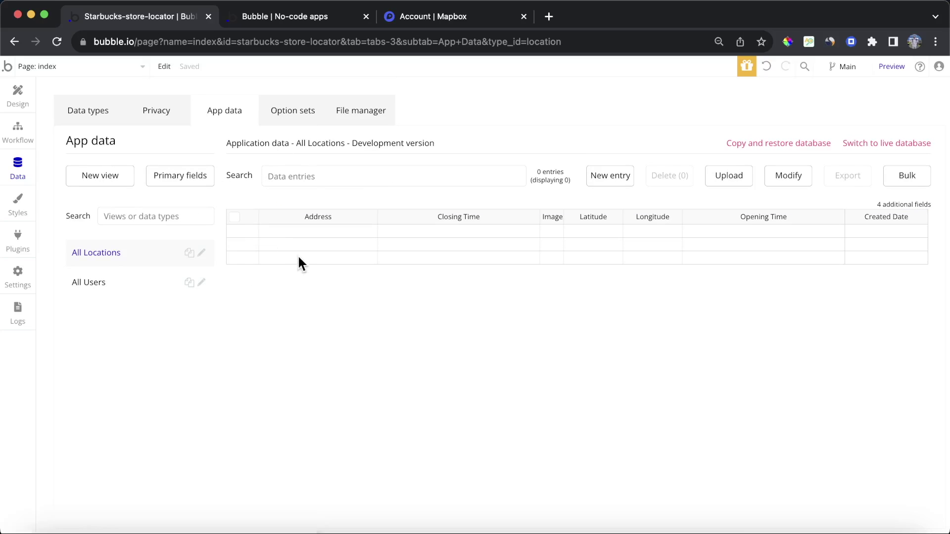
left_click(588, 181)
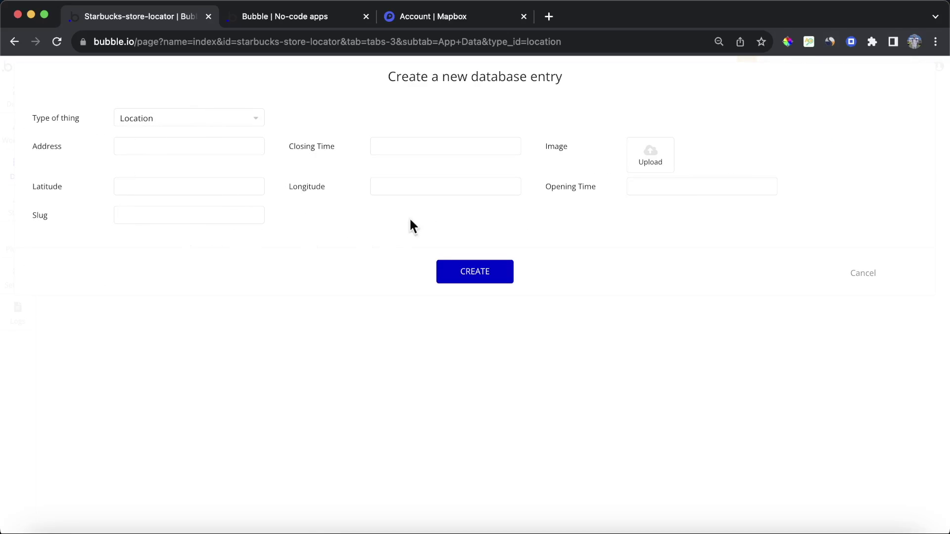
left_click(872, 276)
Create a new page named "admin-panel" without cloning an existing page.
left_click(95, 67)
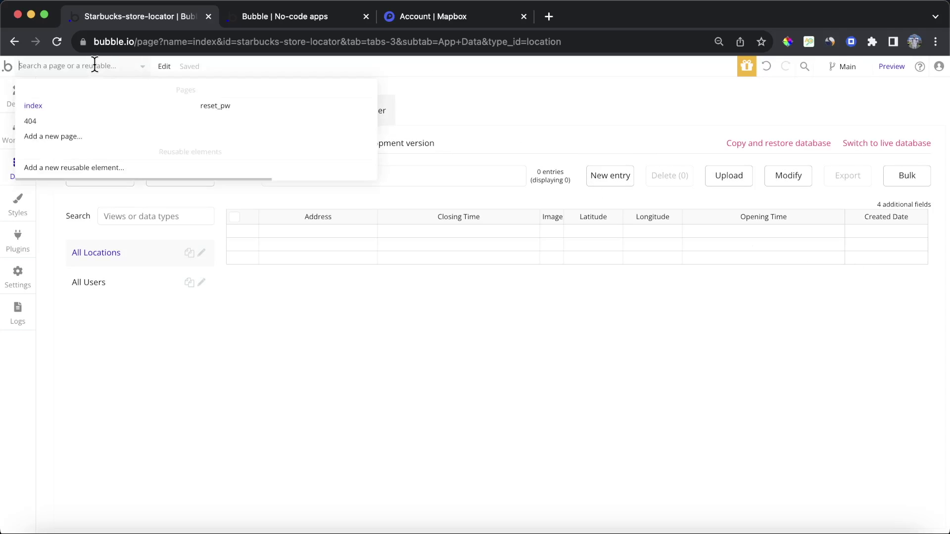
left_click(84, 136)
left_click(496, 147)
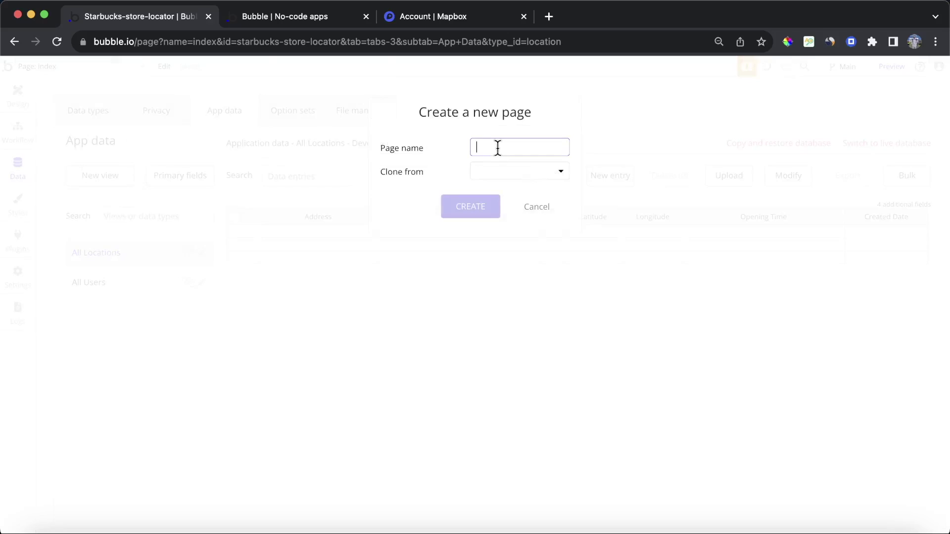
type("admin-panel")
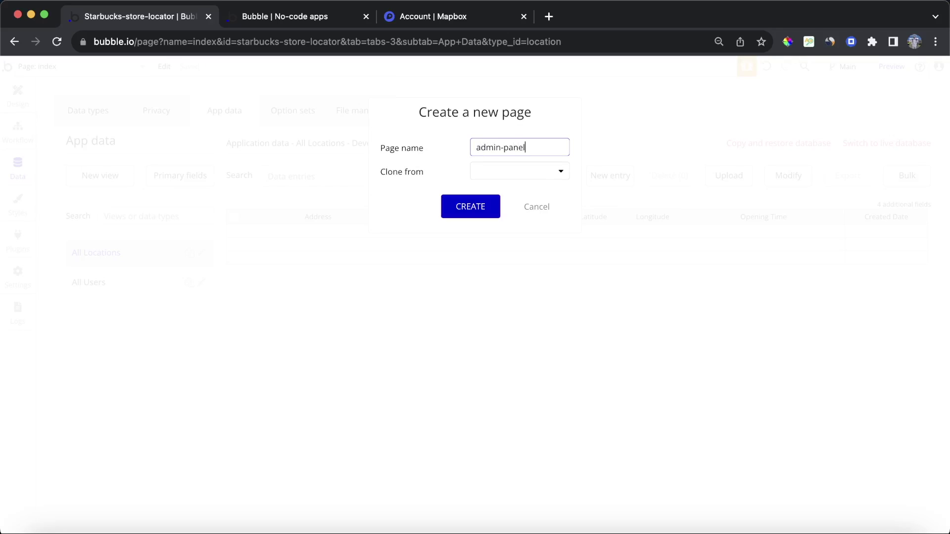
left_click(479, 217)
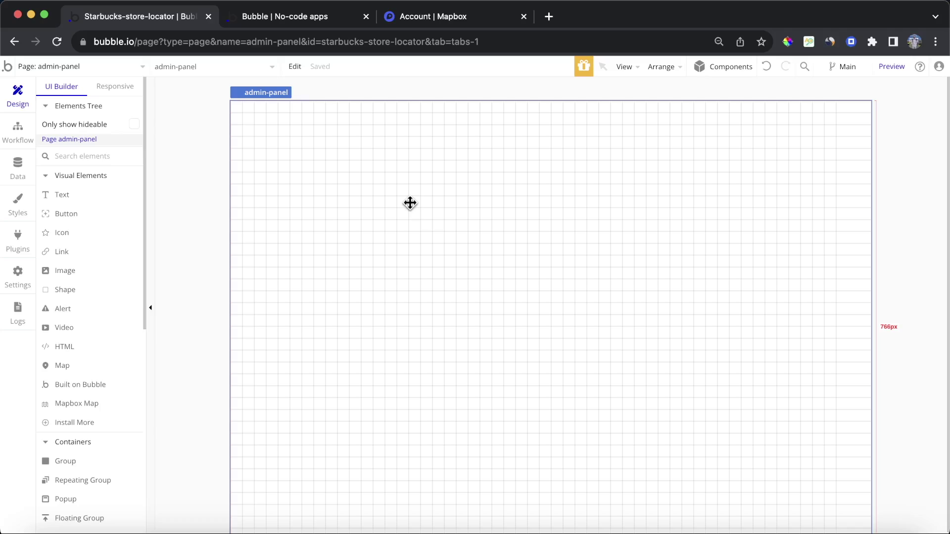
Set the admin-panel page's container layout to Column and its default builder width to 1200.
double_click(410, 203)
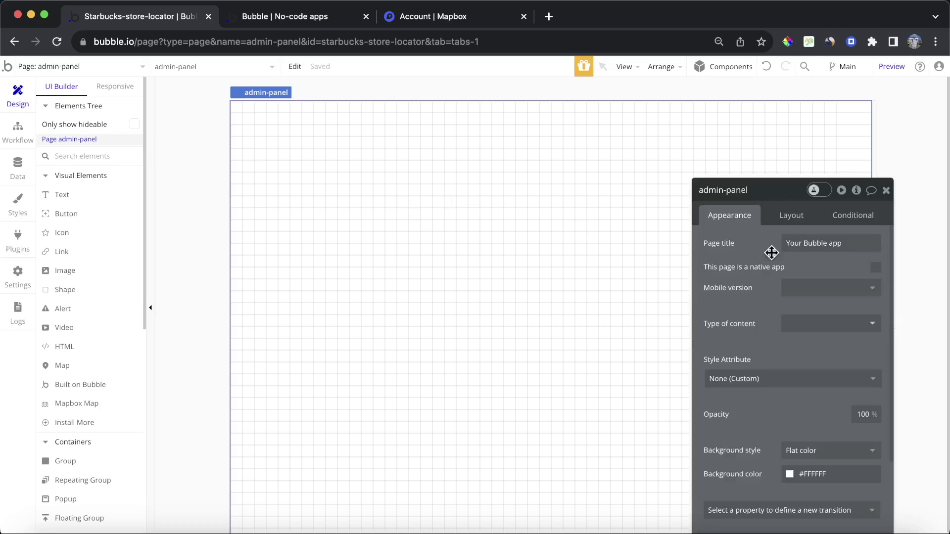
left_click(791, 216)
left_click(824, 243)
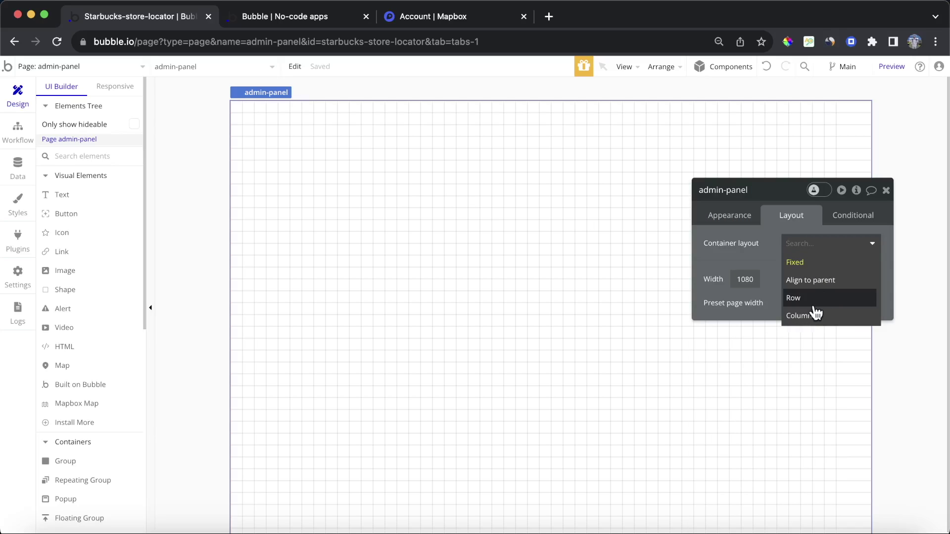
left_click(810, 315)
double_click(861, 361)
type("1200")
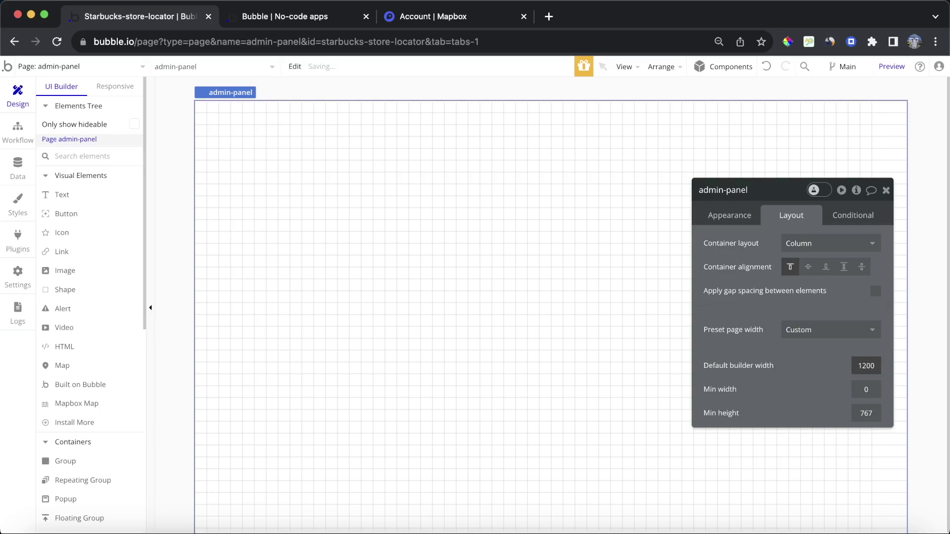
left_click(887, 191)
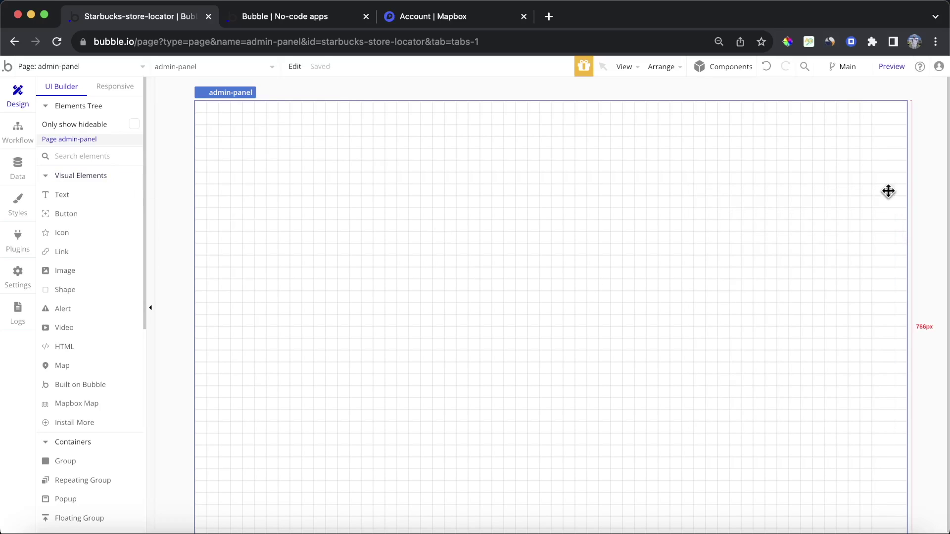
Draw a group about 918 by 390 px at the top of the admin-panel page and give it a Column layout.
left_click(69, 462)
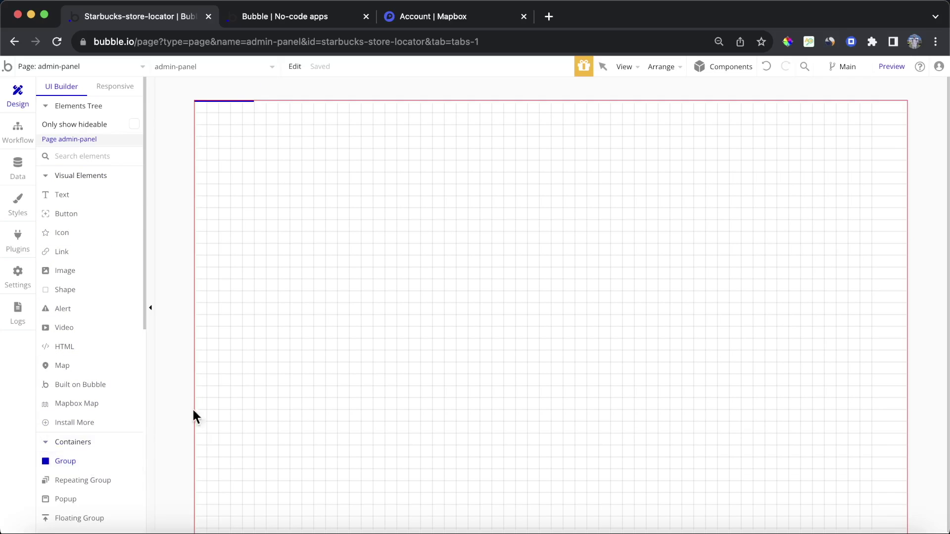
left_click_drag(237, 117, 782, 346)
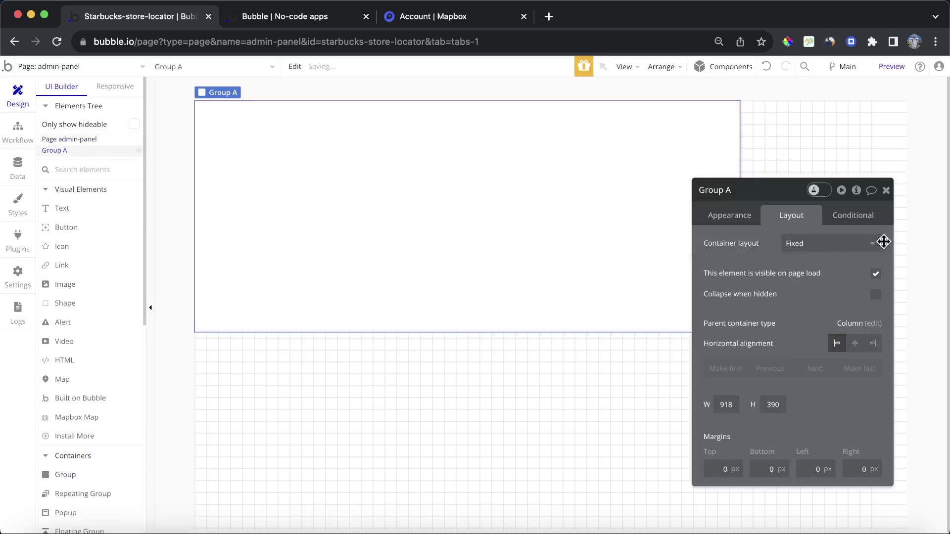
left_click(829, 242)
left_click(824, 334)
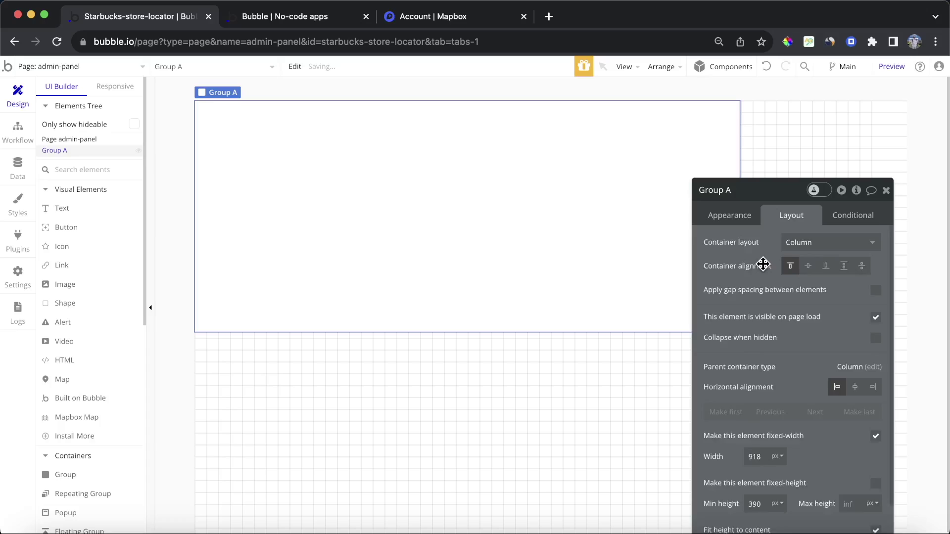
Turn off the group's fixed width and set its minimum width to 300 px and minimum height to 500 px.
scroll(764, 265, "down", 3)
left_click(876, 331)
double_click(755, 351)
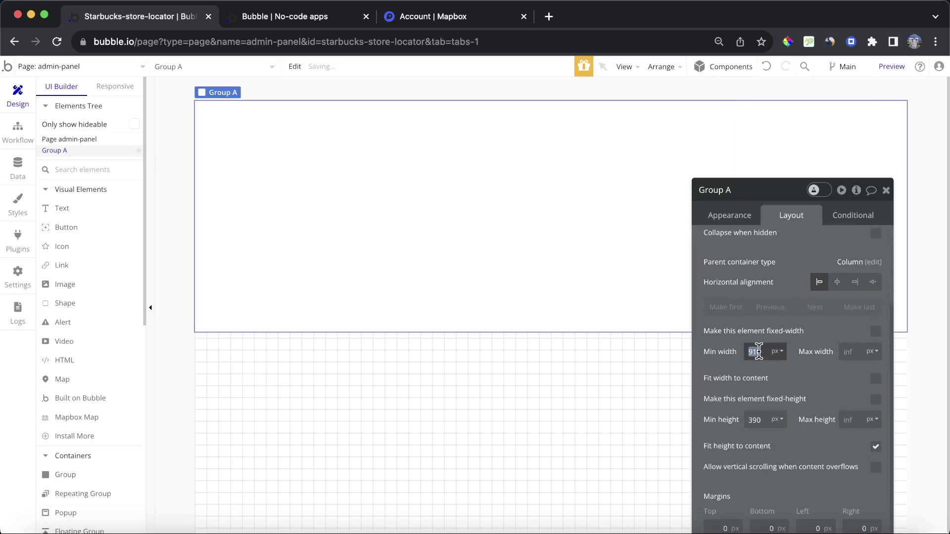
type("300")
double_click(755, 420)
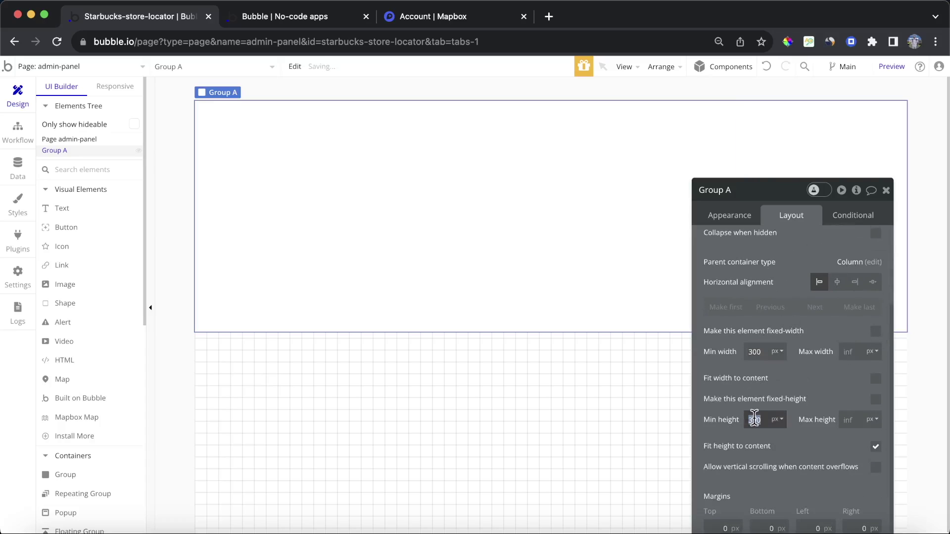
type("500")
Set the group's top and bottom padding to 40 px each.
scroll(793, 395, "down", 2)
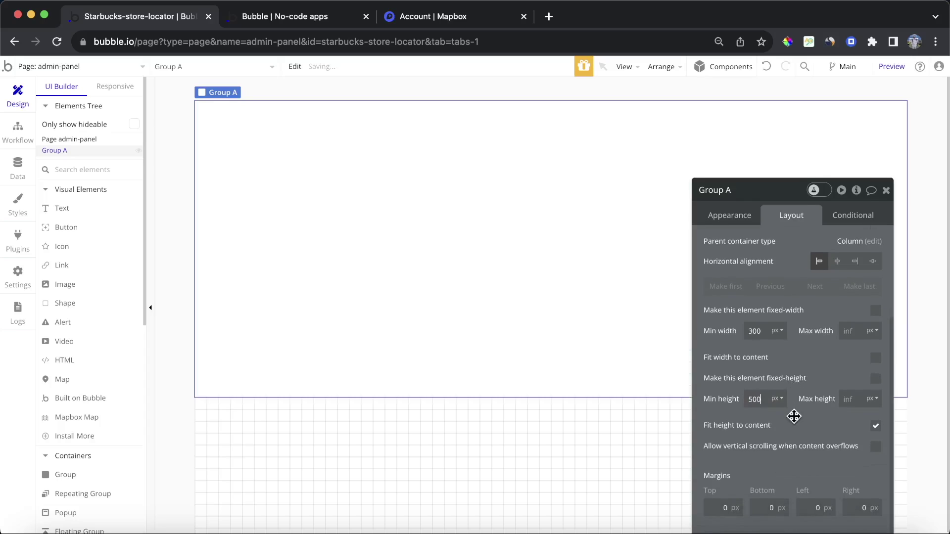
left_click(677, 495)
type("40")
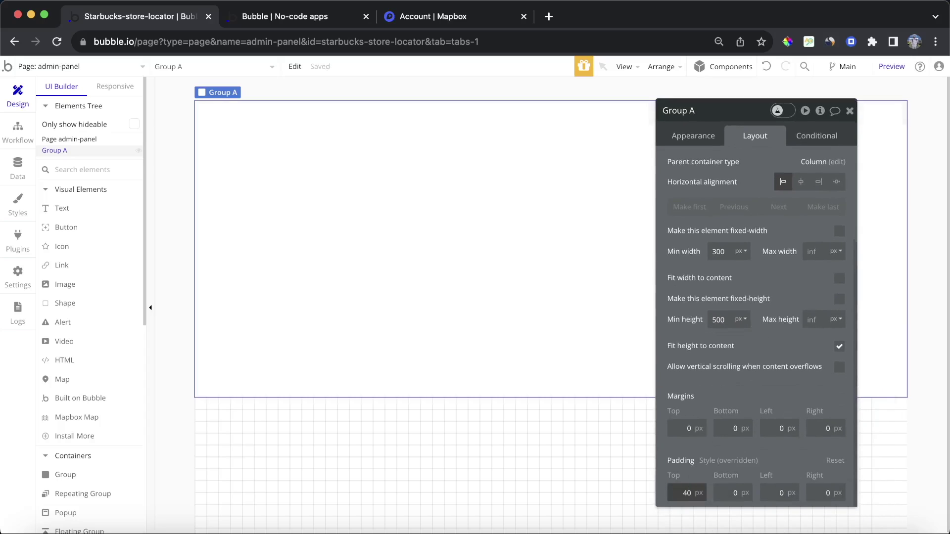
left_click(734, 493)
type("40")
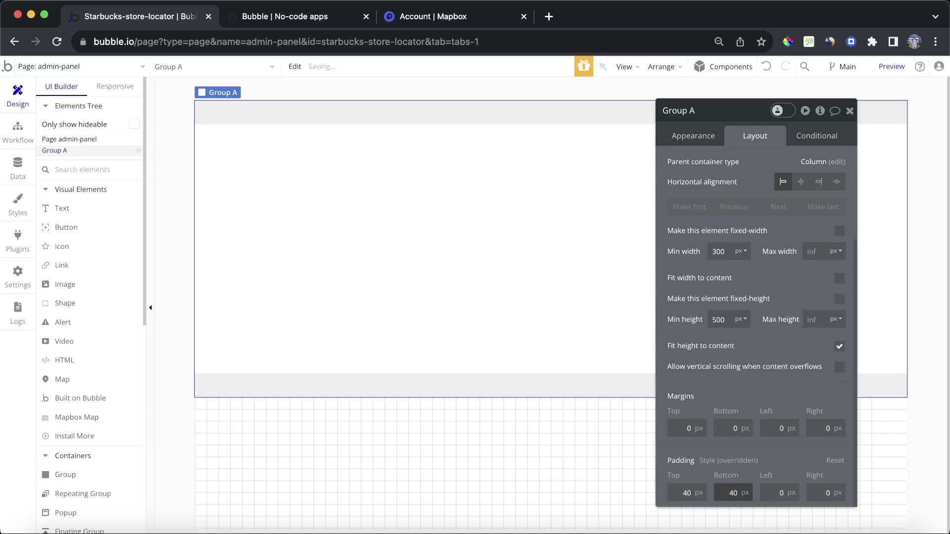
Set the group's left and right padding to 40 px each.
left_click(768, 493)
type("40")
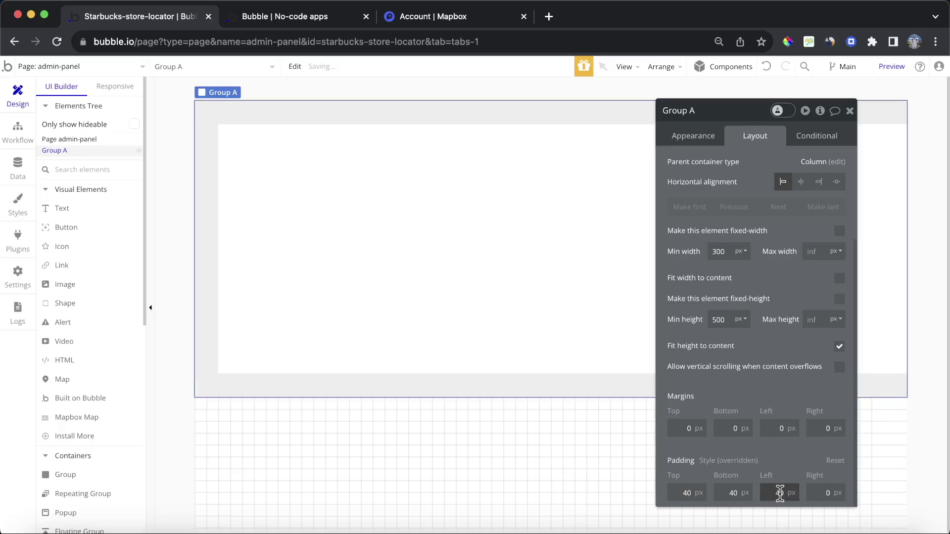
left_click(824, 493)
type("40")
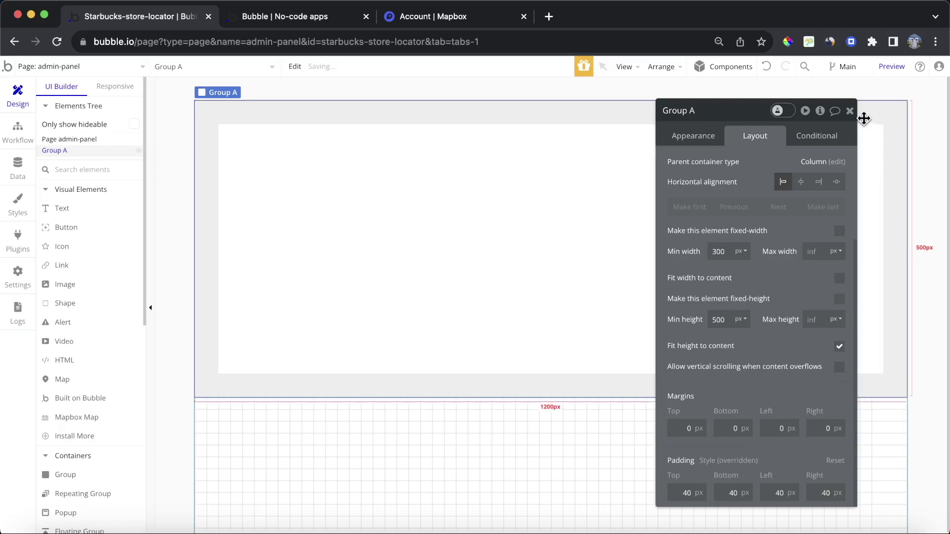
left_click(850, 110)
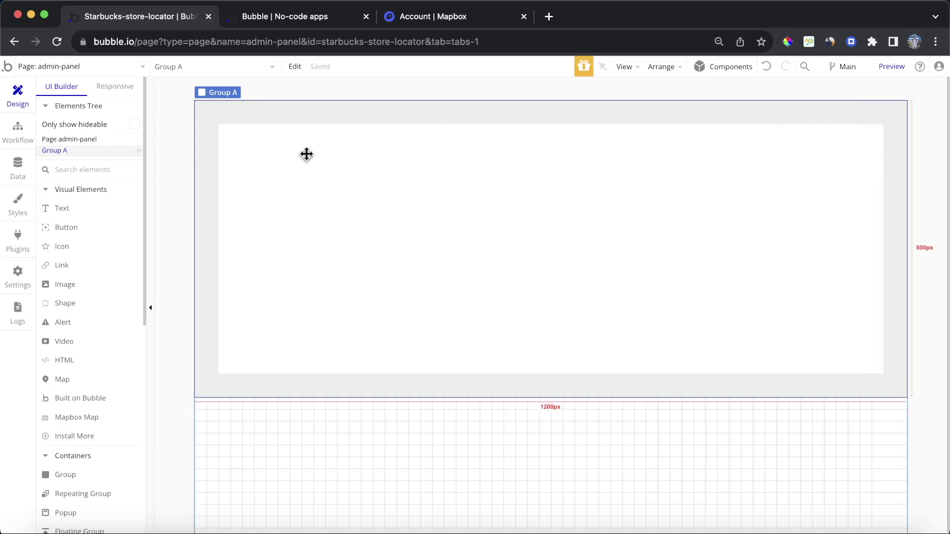
Add a text element reading "Address" at the top of the group.
left_click(81, 210)
mouse_move(228, 134)
left_mouse_down()
mouse_move(303, 153)
mouse_move(339, 147)
left_mouse_up()
scroll(745, 227, "up", 2)
scroll(745, 227, "up", 3)
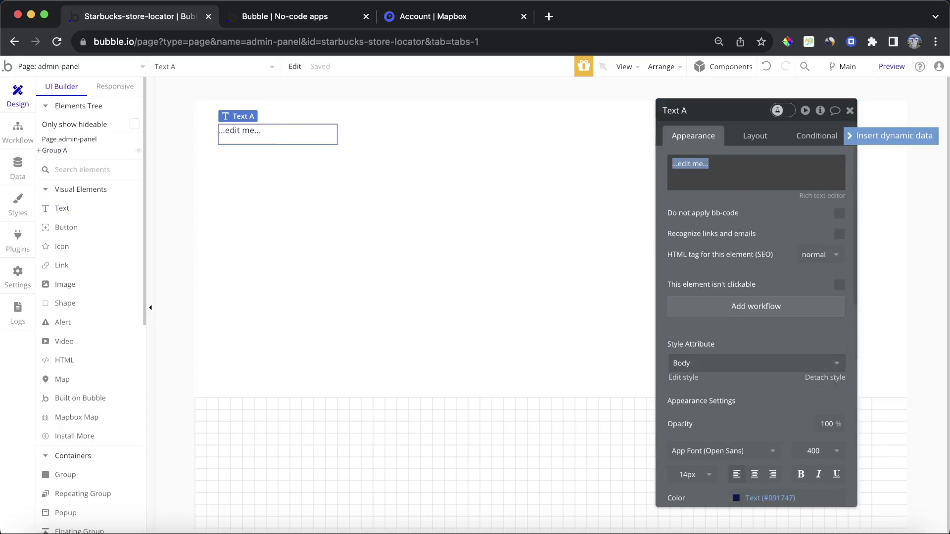
type("Address")
Turn off the Address text's fixed width and set its minimum height to 0 px.
left_click(745, 138)
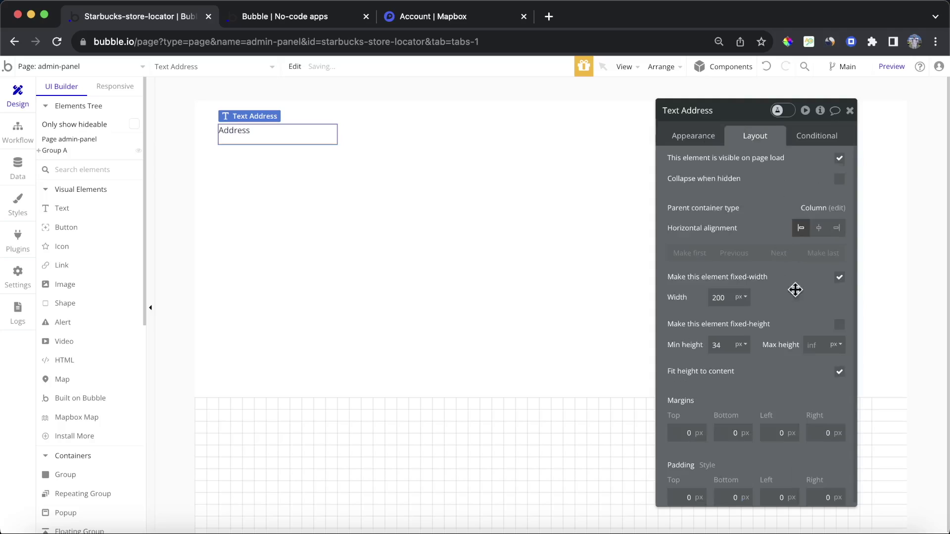
left_click(839, 277)
double_click(735, 366)
type("0")
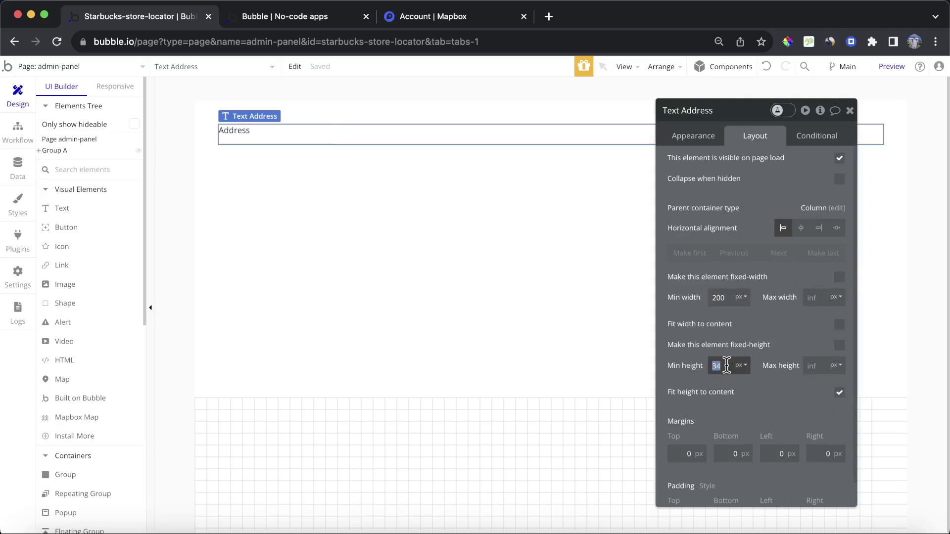
Apply the Heading 6 style to the Address text.
left_click(695, 141)
left_click(831, 367)
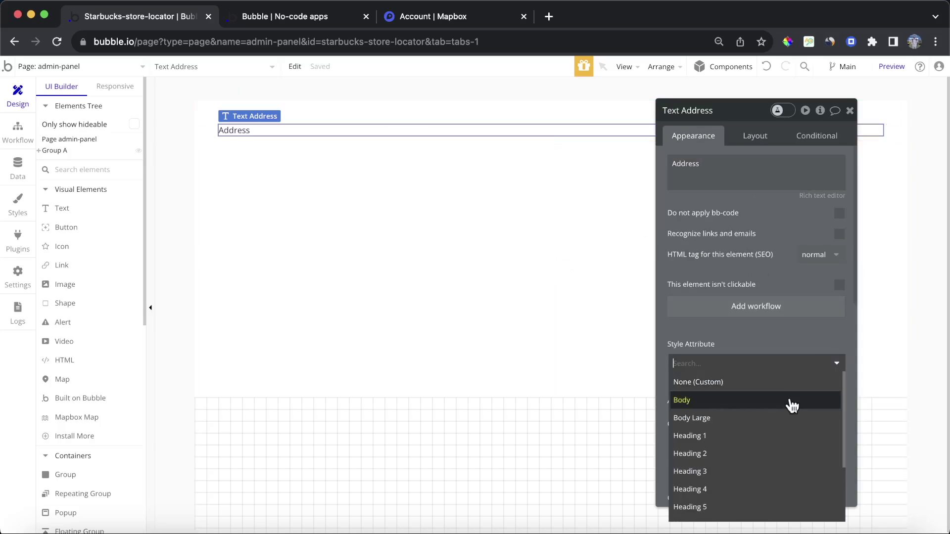
scroll(747, 490, "down", 1)
left_click(742, 501)
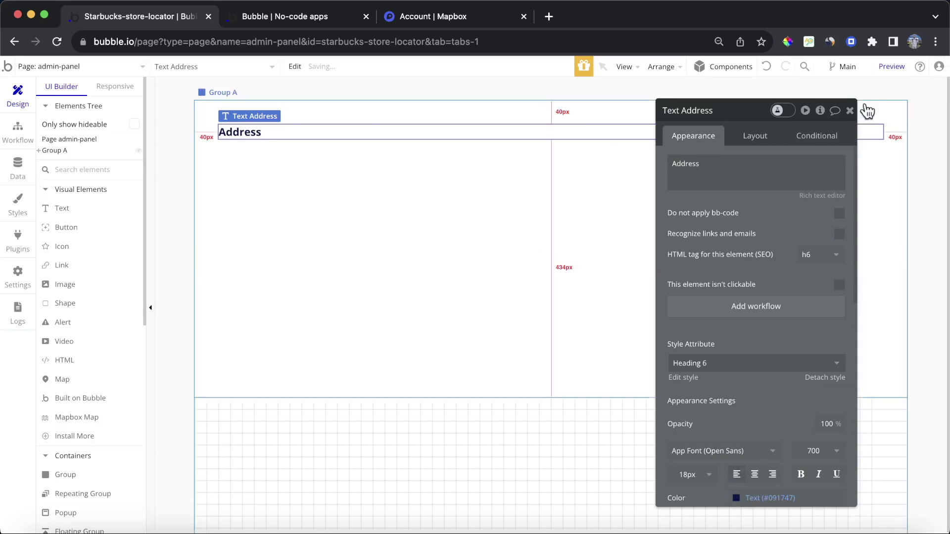
left_click(850, 110)
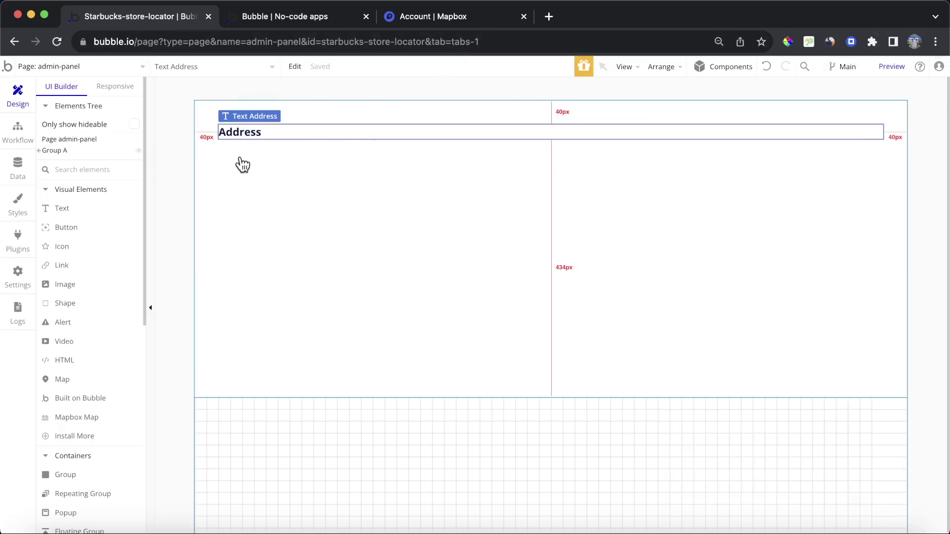
Draw a searchbox inside the group, directly below the Address text.
scroll(91, 230, "down", 3)
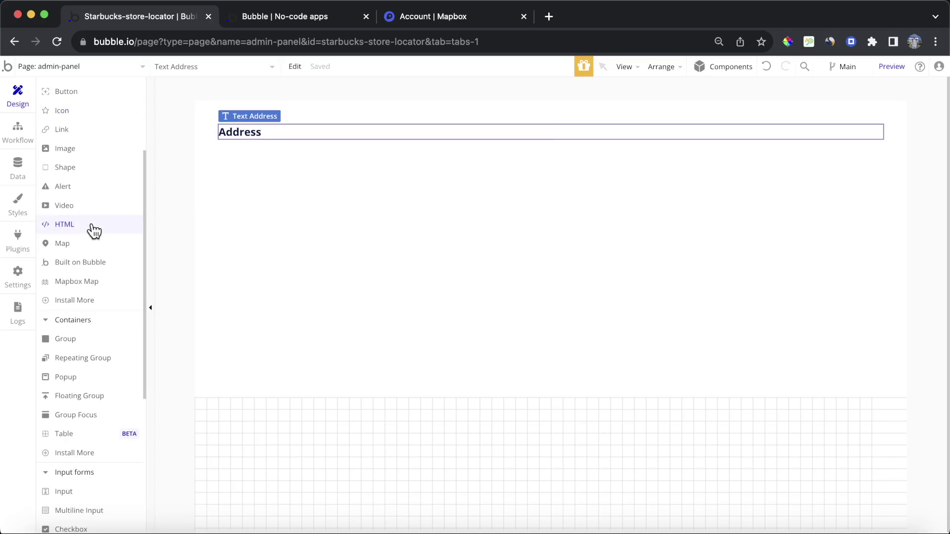
mouse_move(94, 231)
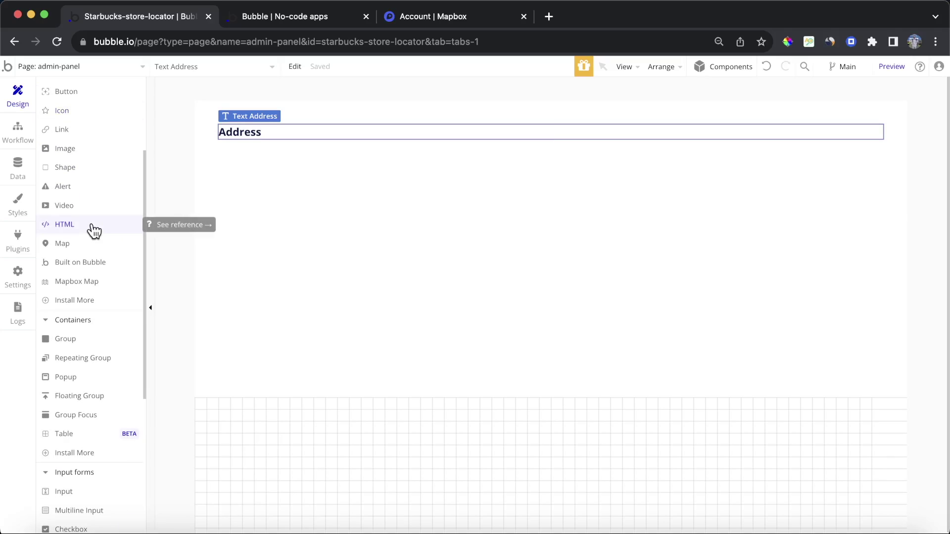
scroll(94, 231, "down", 5)
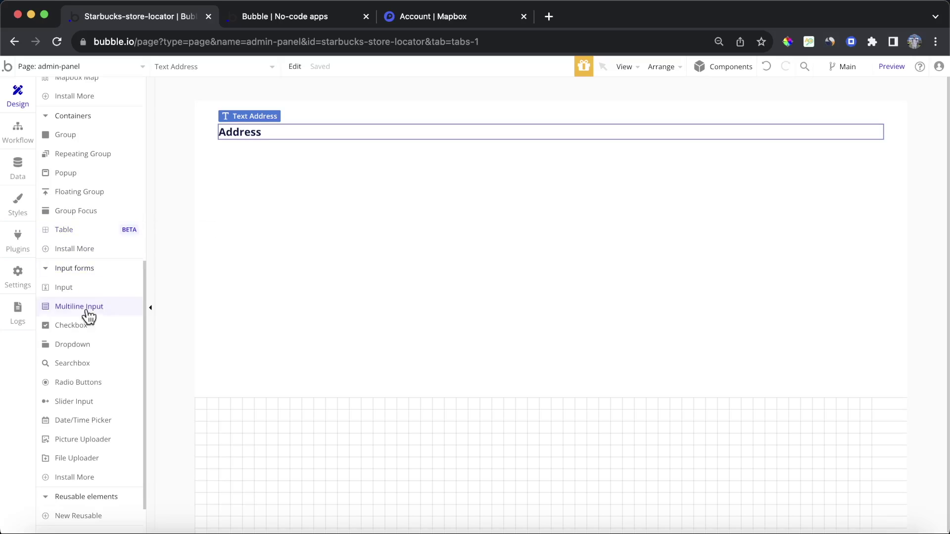
mouse_move(89, 369)
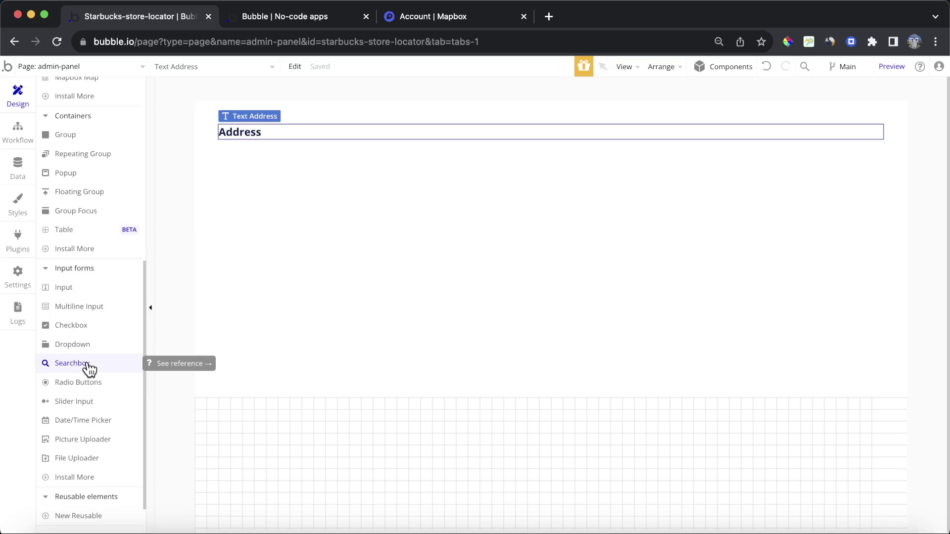
left_click(89, 369)
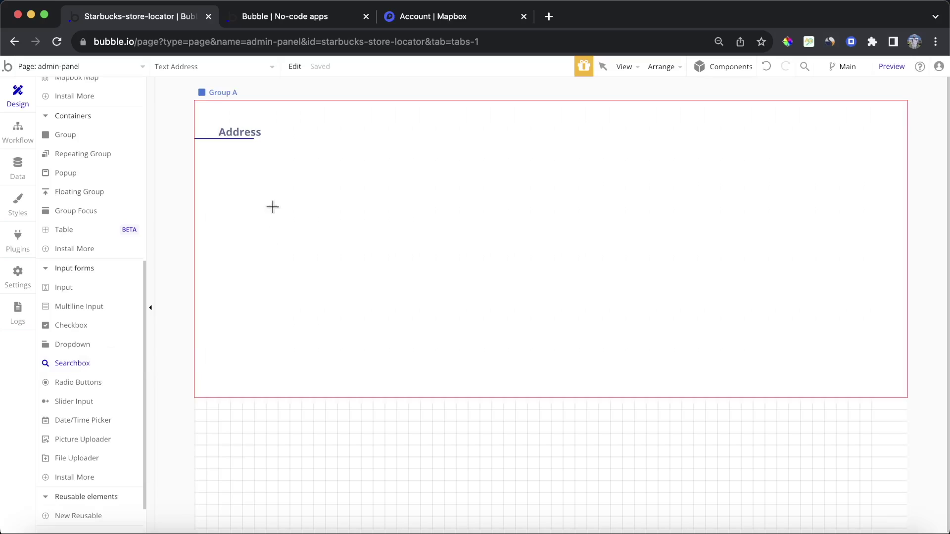
left_click_drag(226, 156, 452, 193)
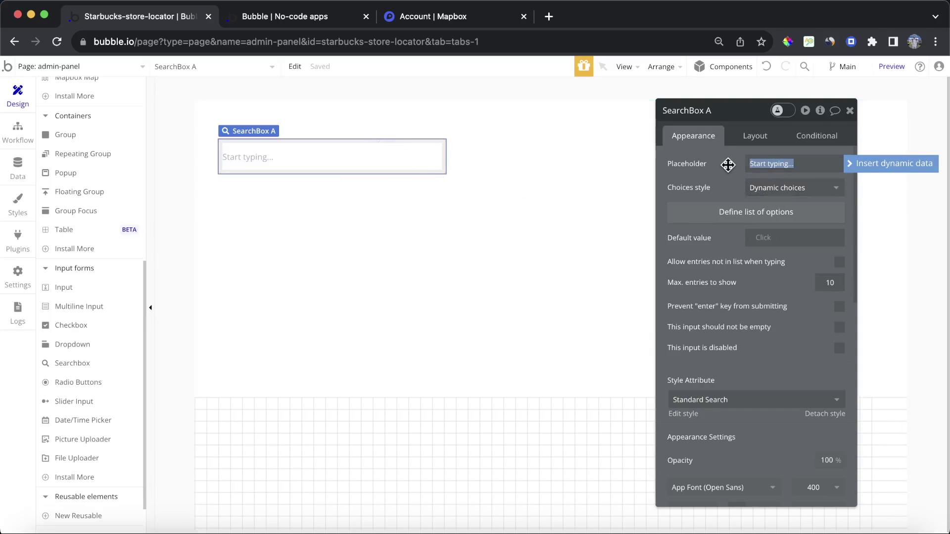
Set the searchbox's choices style to Geographic places.
left_click(830, 190)
left_click(817, 188)
left_click(816, 188)
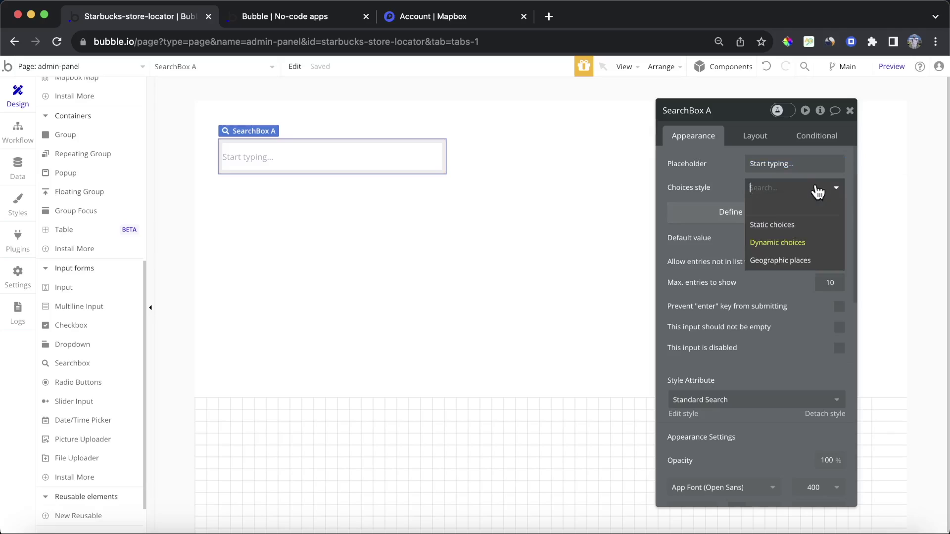
left_click(811, 263)
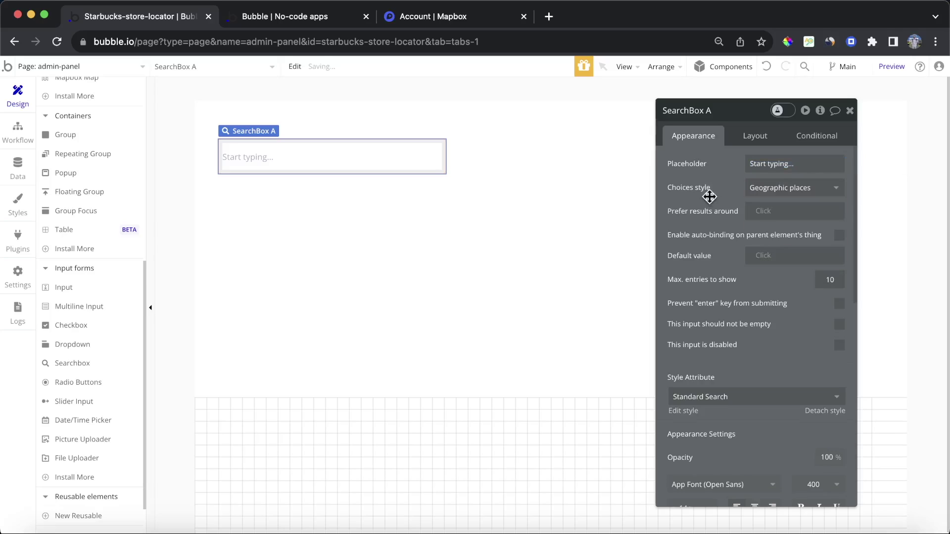
Preview the admin-panel page and test the address searchbox with "Paris".
left_click(897, 67)
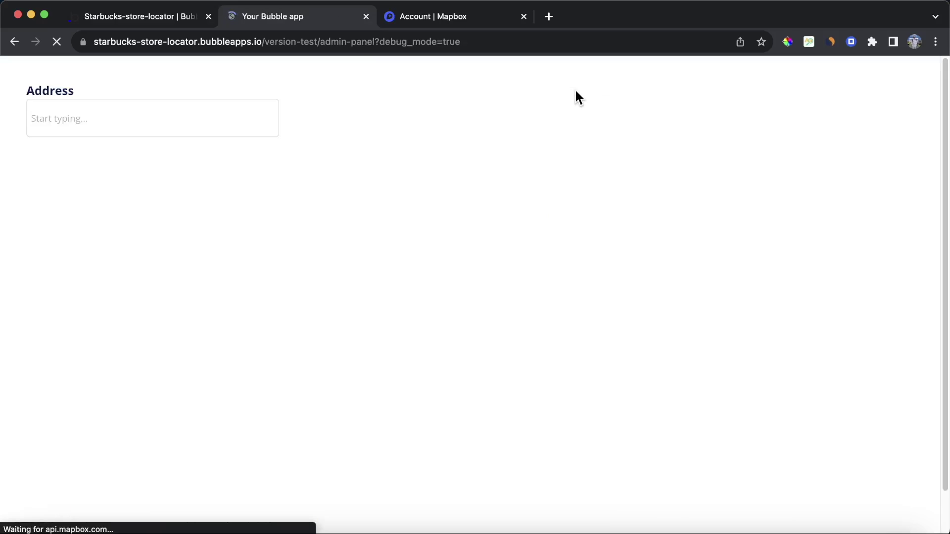
left_click(111, 116)
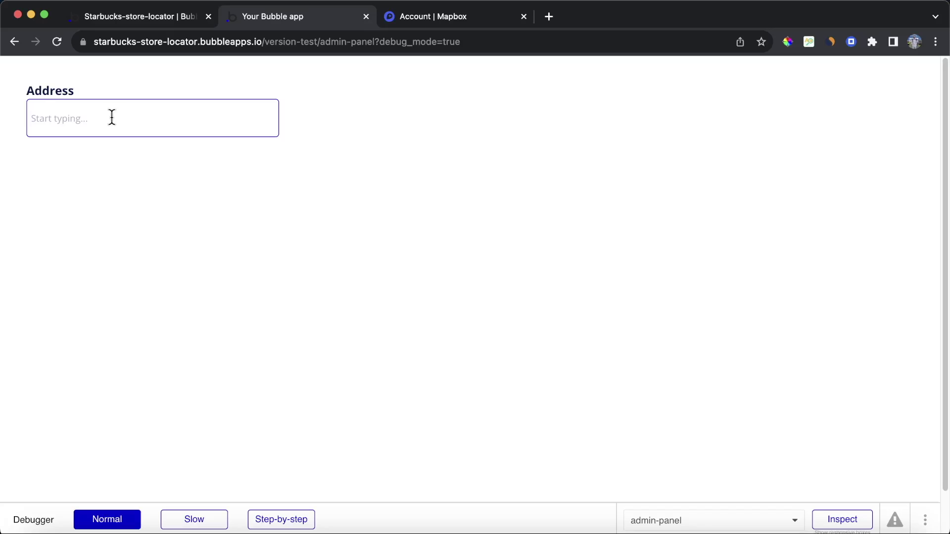
type("Paris")
left_click(267, 187)
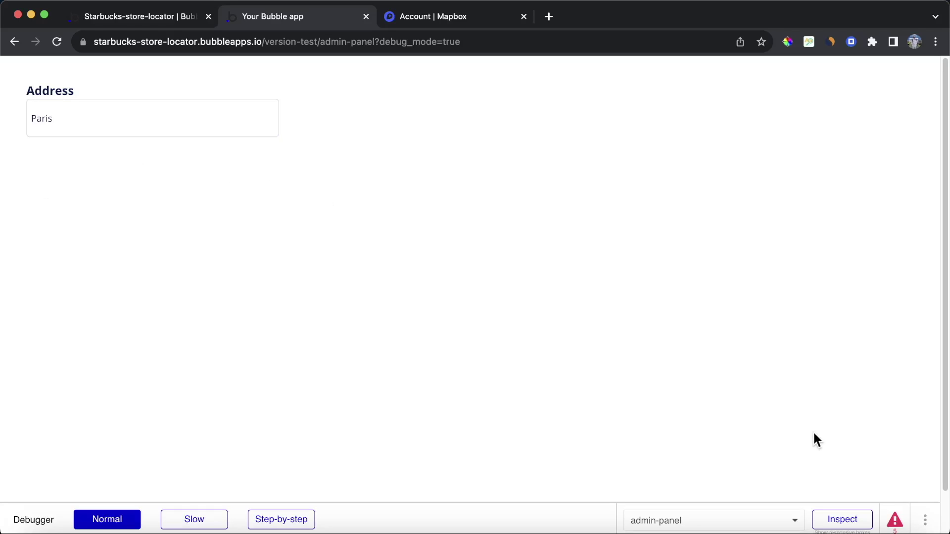
Examine the errors listed in the preview's debugger and clear them.
left_click(894, 520)
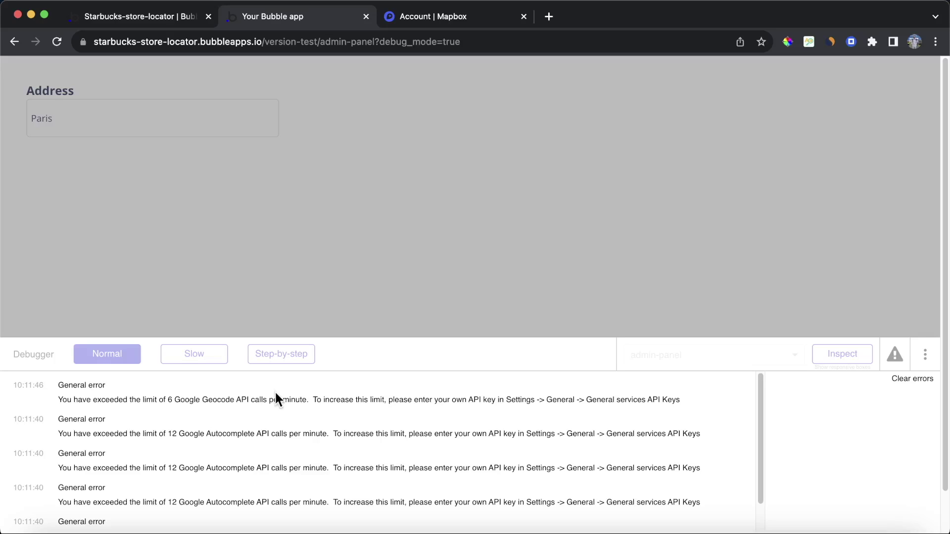
scroll(360, 435, "down", 2)
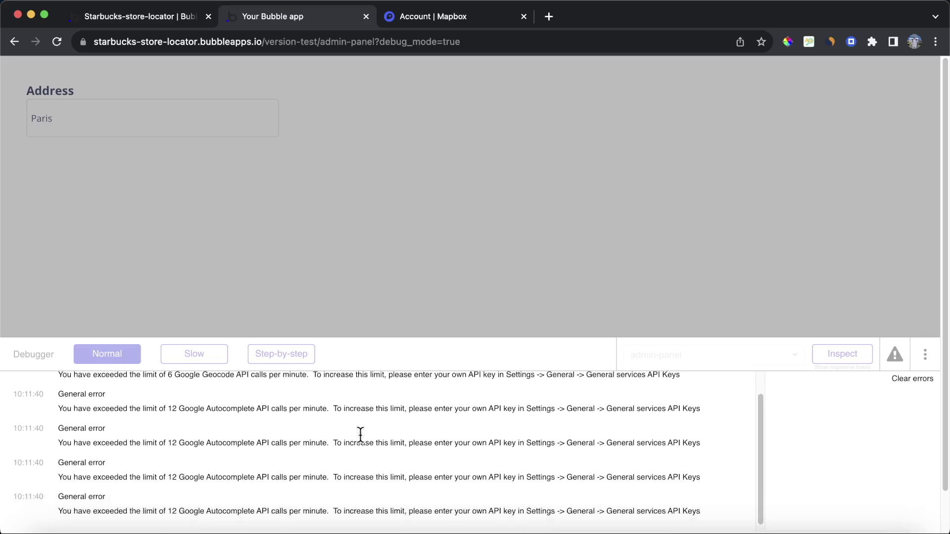
left_click(916, 383)
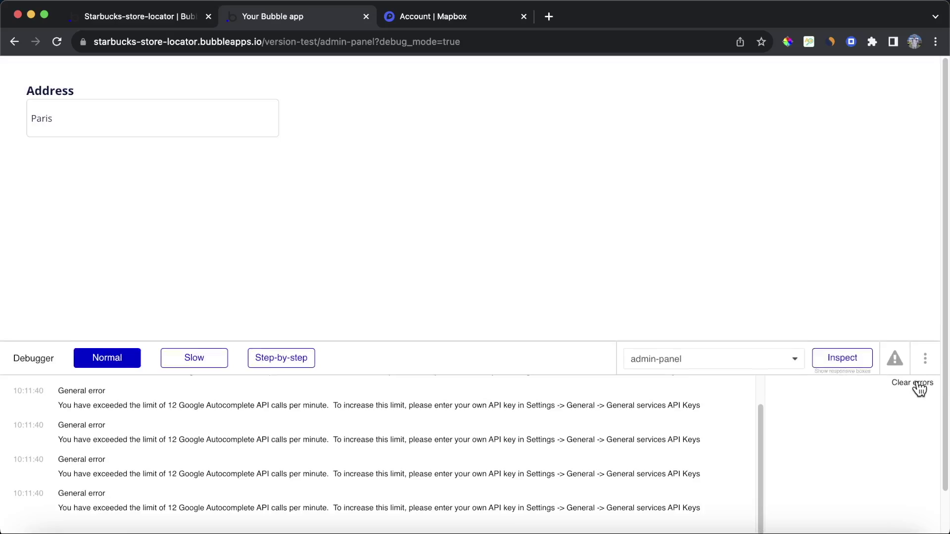
Go back to the editor and find the General services API Keys section in the app's General settings.
left_click(147, 19)
left_click(18, 273)
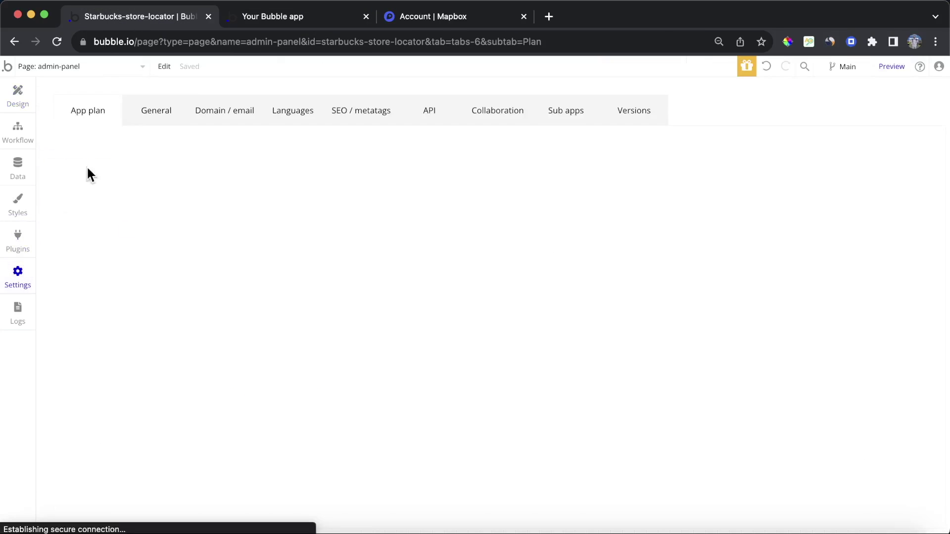
left_click(148, 110)
scroll(373, 252, "down", 6)
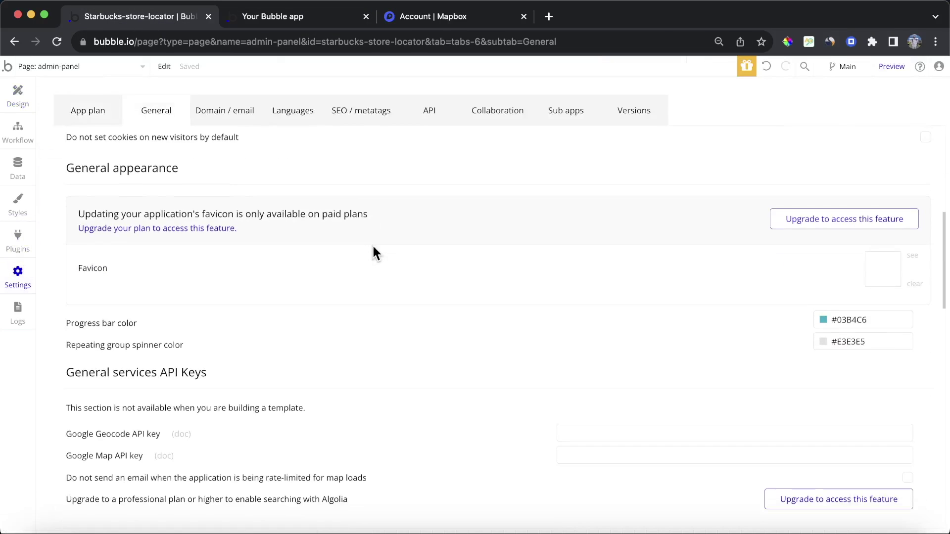
scroll(137, 445, "down", 3)
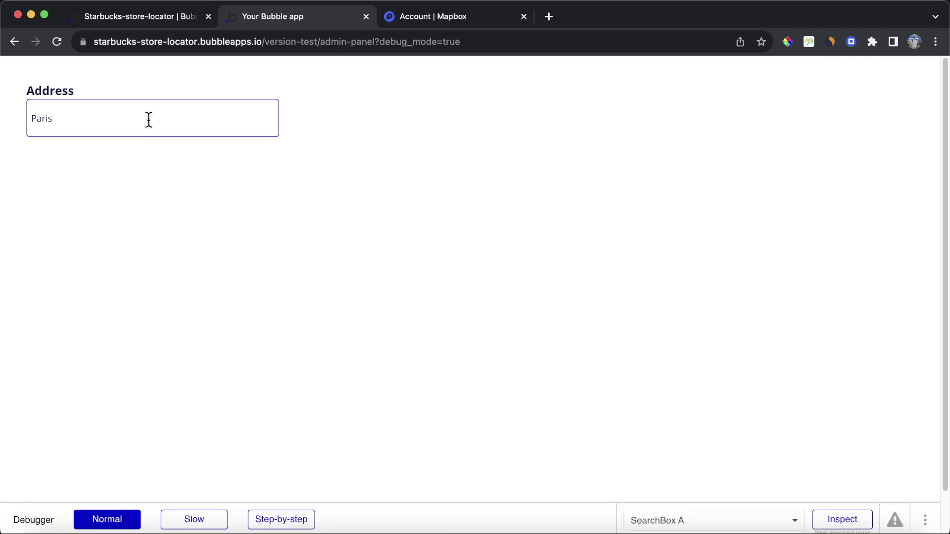
Open the documentation for the Google Geocode API key and the Google Map API key from the General settings.
left_click(132, 19)
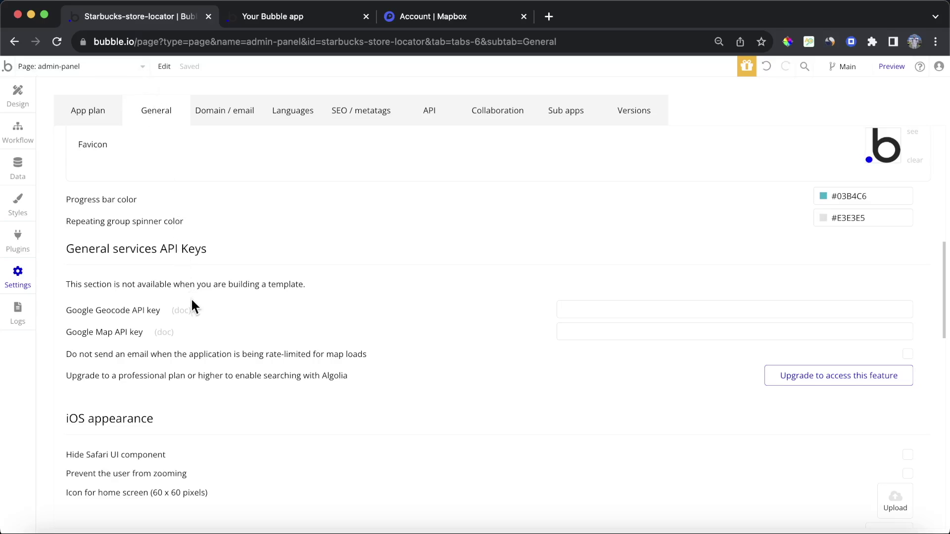
left_click(182, 312)
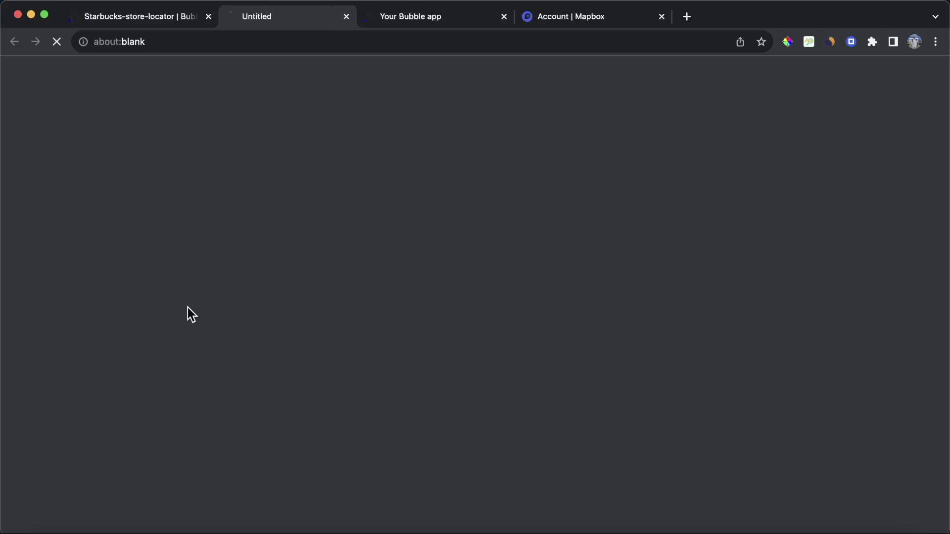
left_click(162, 20)
left_click(169, 332)
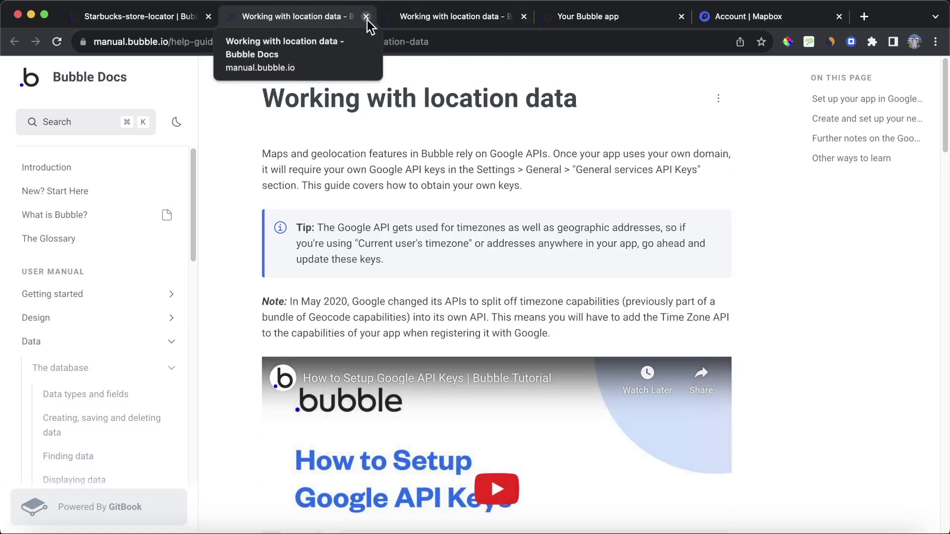
Look through the "Working with location data" guide, close both copies, and return to the editor.
left_click(366, 16)
left_click(324, 18)
scroll(572, 281, "down", 3)
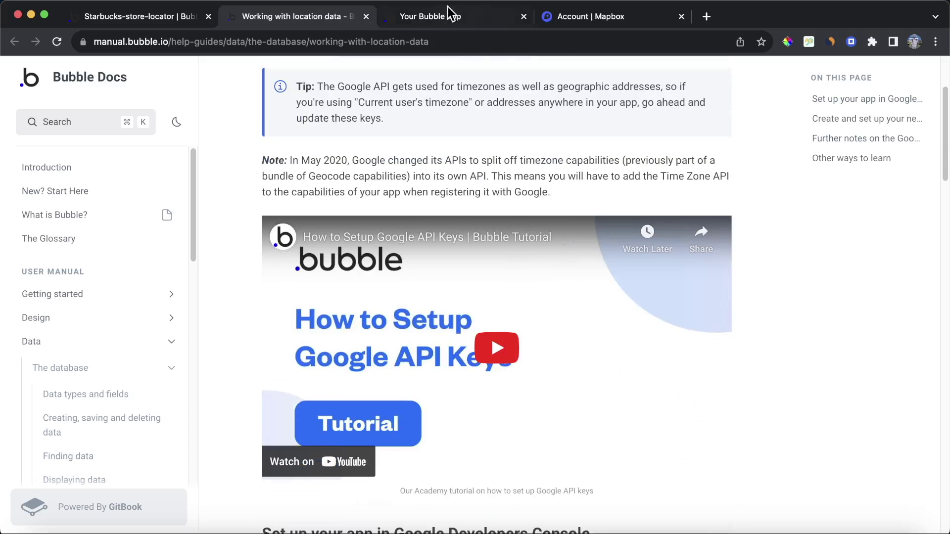
left_click(366, 16)
left_click(128, 18)
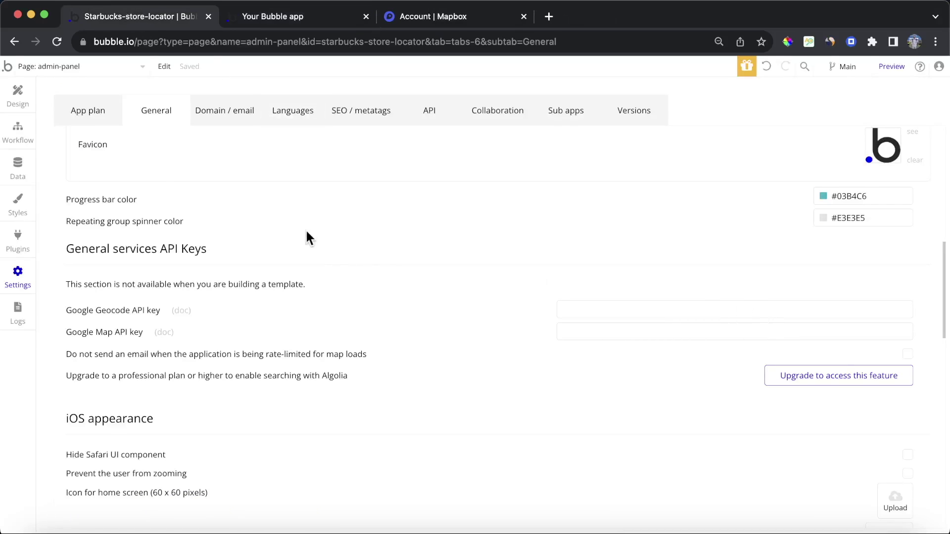
Return to the page design, preview the admin-panel page again, and enter "Paris" in the address searchbox.
left_click(23, 105)
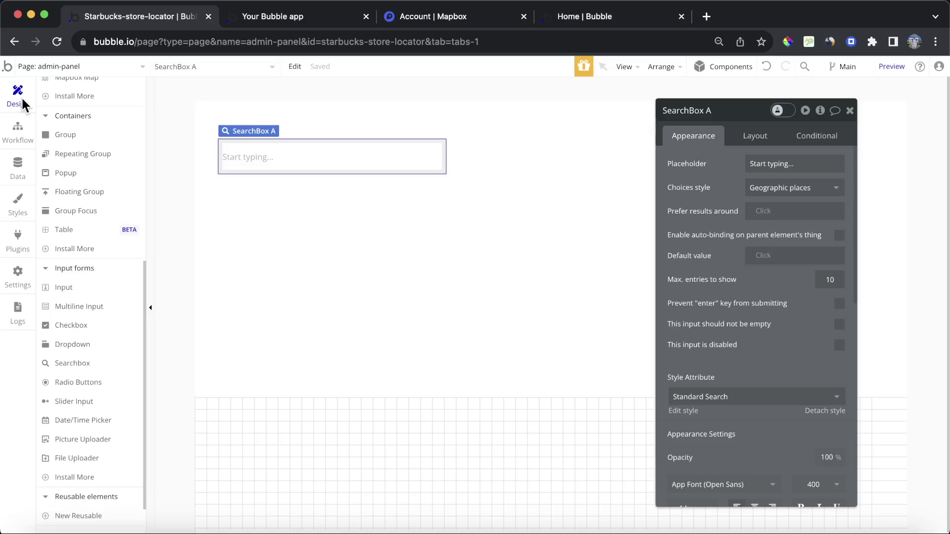
left_click(892, 67)
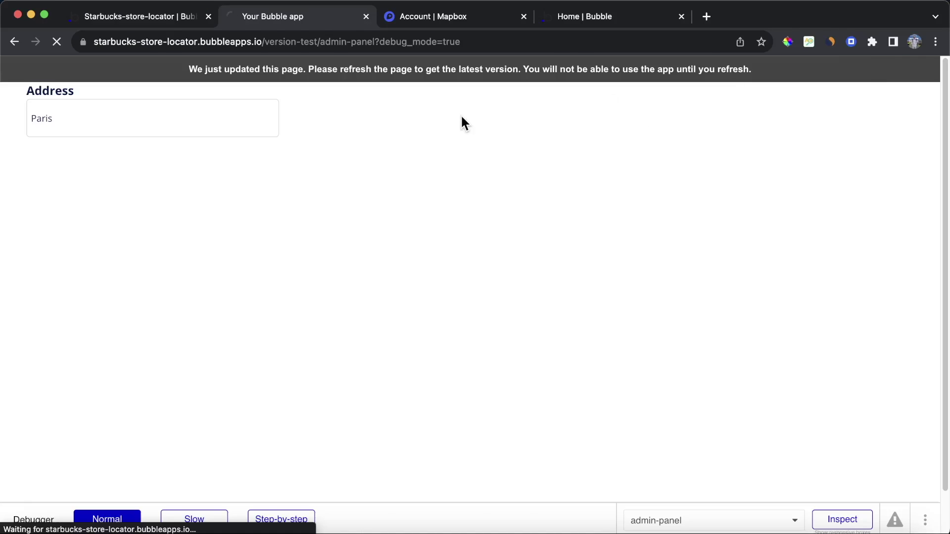
left_click(257, 119)
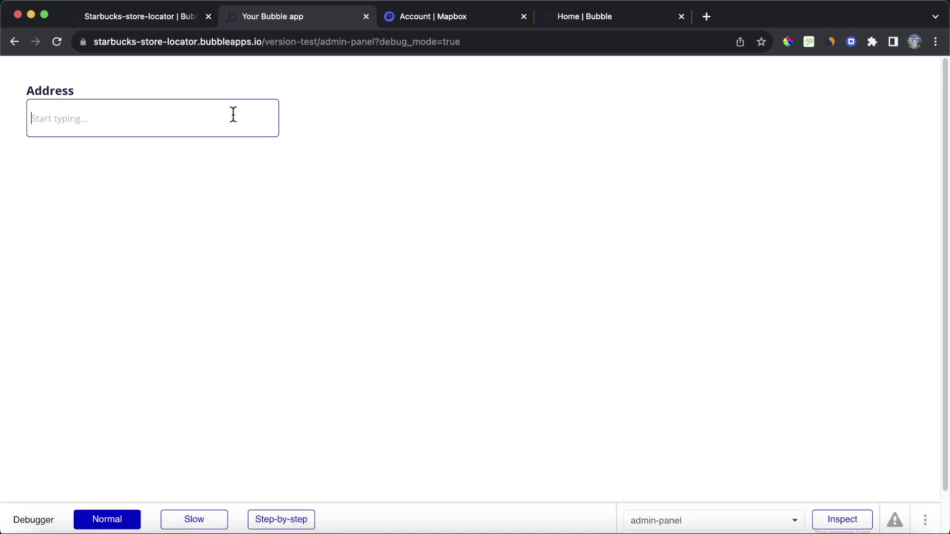
type("Paris")
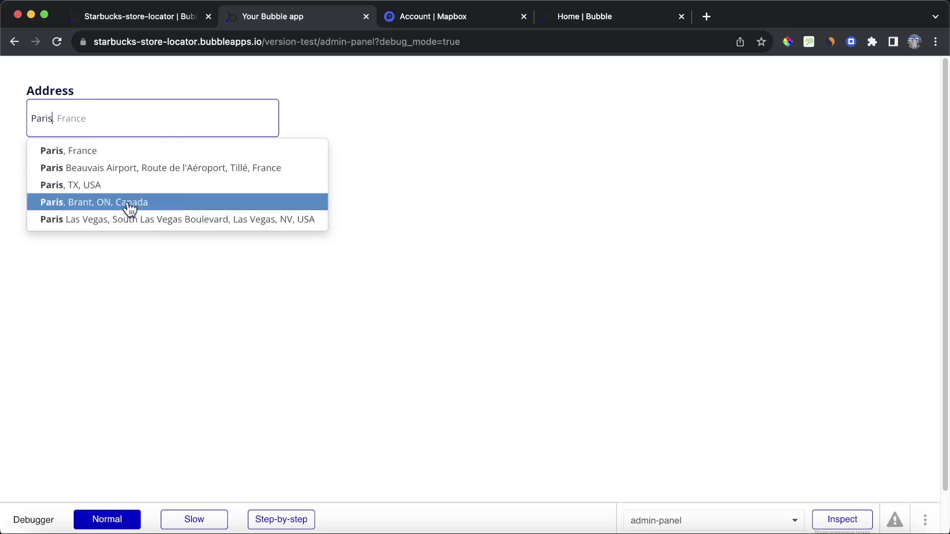
Choose the Paris Beauvais Airport suggestion in the address searchbox and return to the editor.
left_click(240, 169)
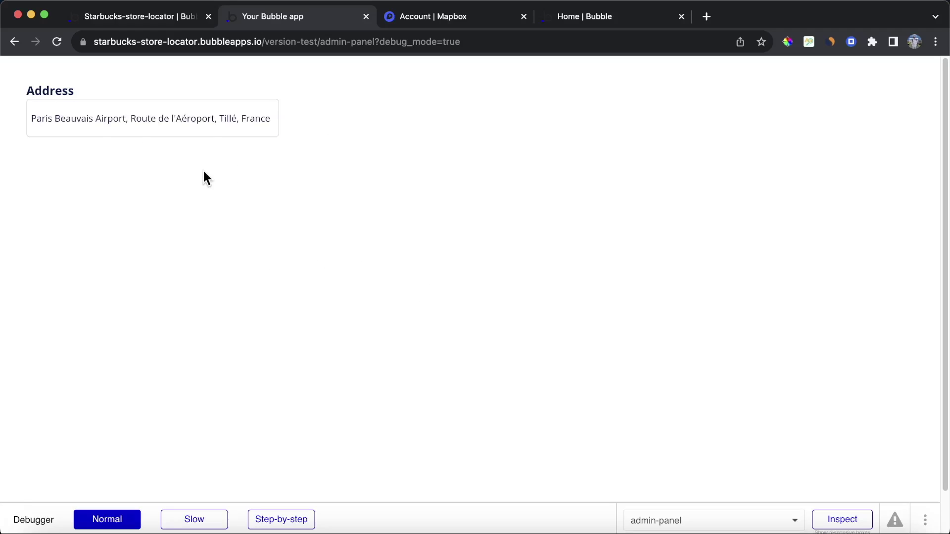
left_click(159, 20)
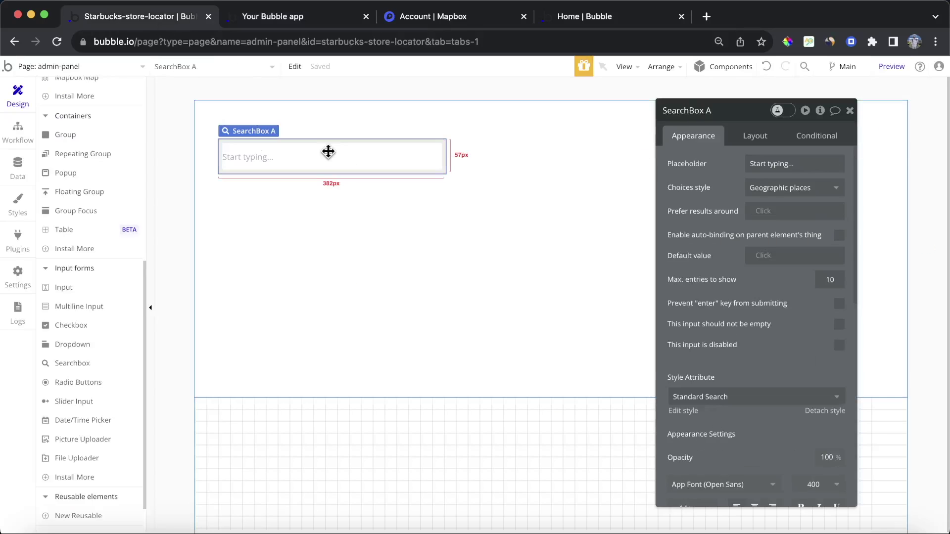
Make the address searchbox's width flexible, from a minimum of 300 px to a maximum of 500 px, with a height of 50 px.
left_click(767, 141)
left_click(833, 276)
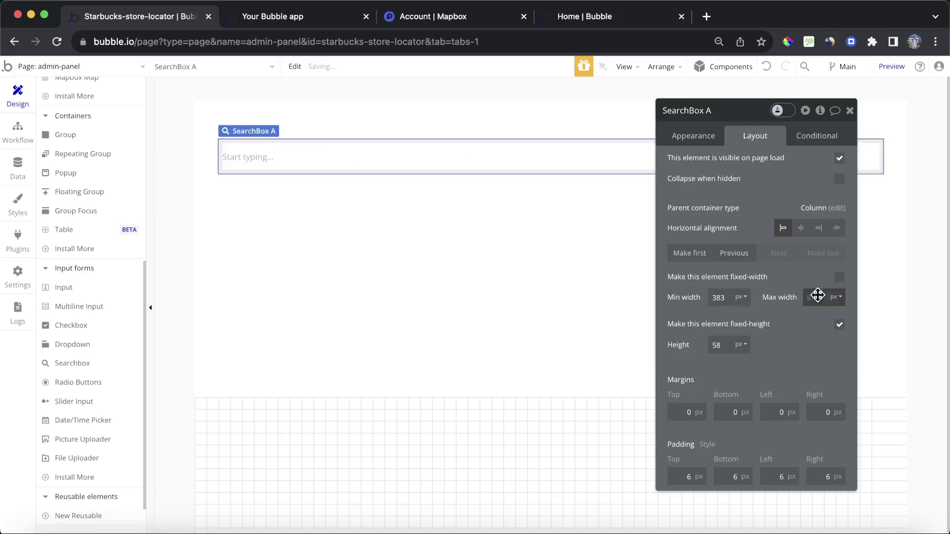
left_click(814, 296)
type("500")
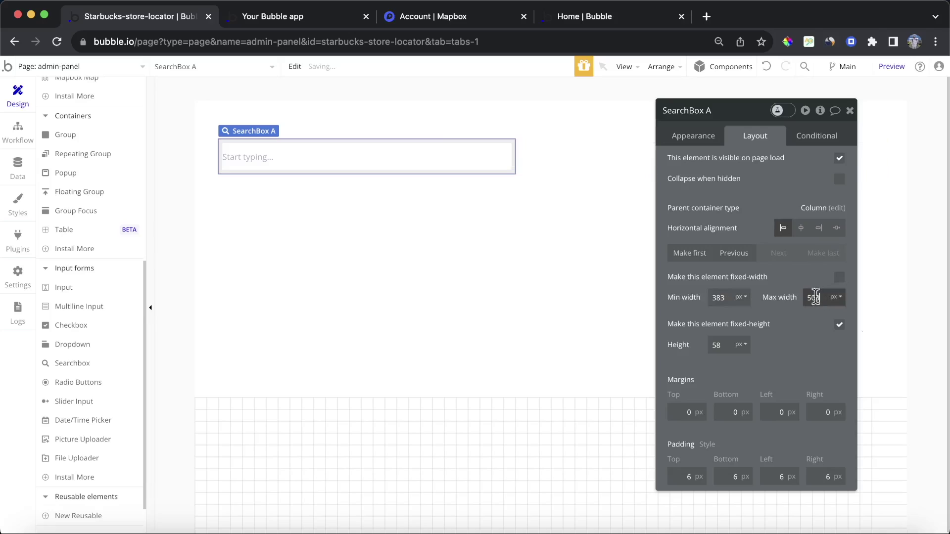
left_click(714, 298)
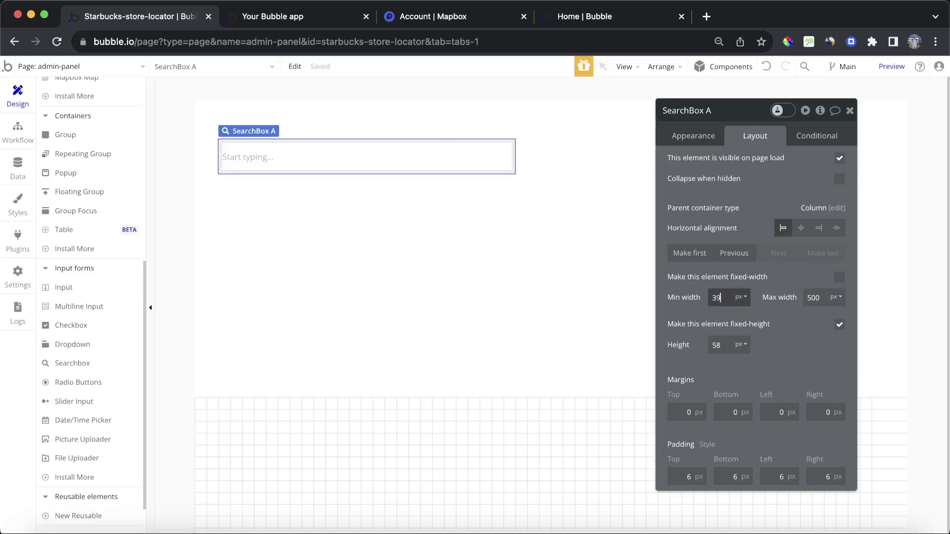
type("300")
double_click(719, 345)
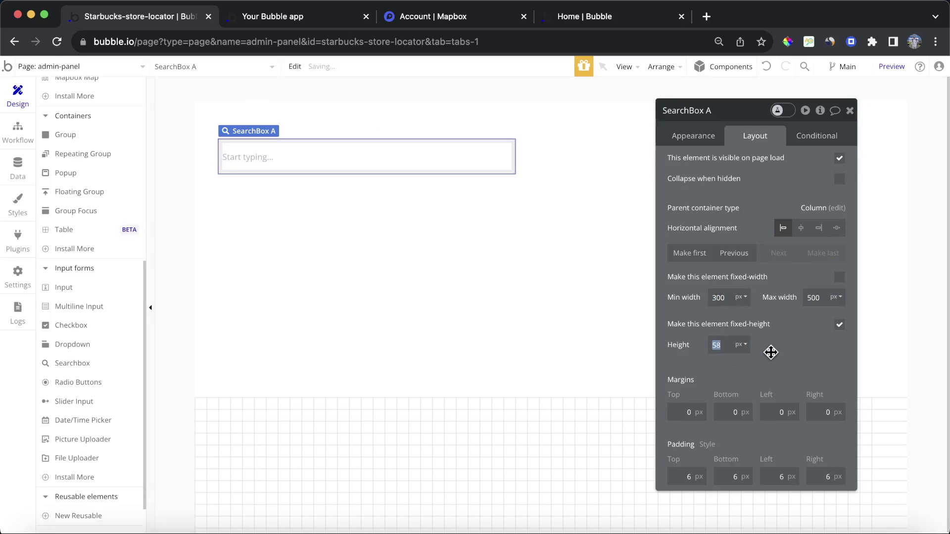
type("50")
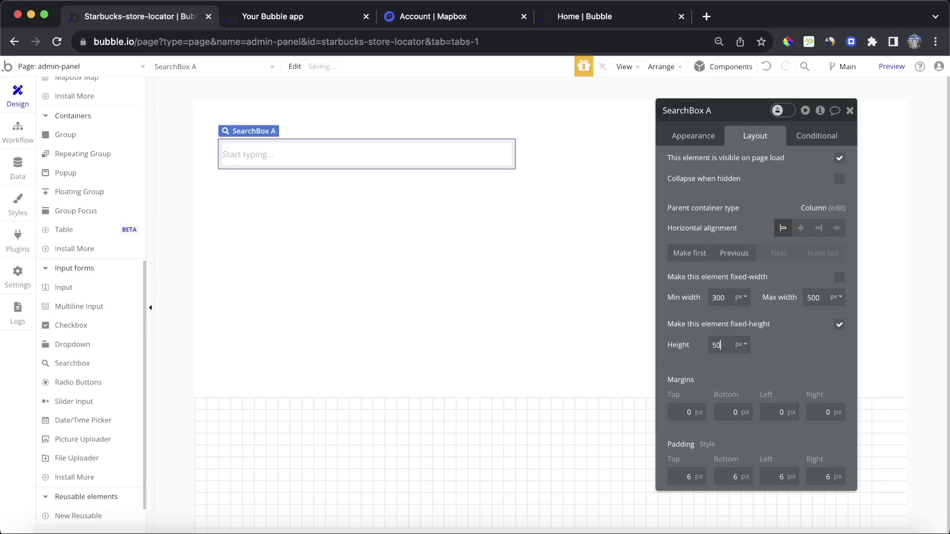
left_click(850, 110)
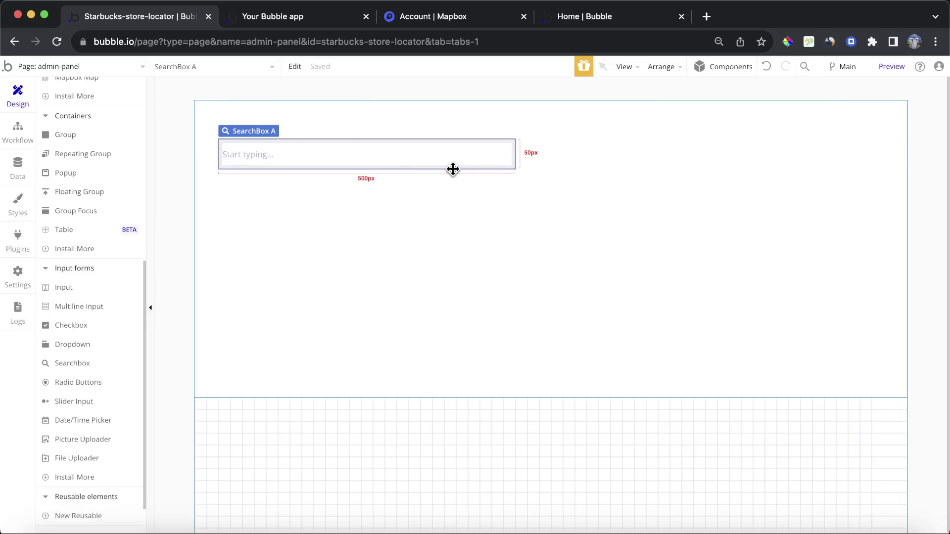
Try to group the Address text and its searchbox in a row container, and undo the grouping.
right_click(356, 135)
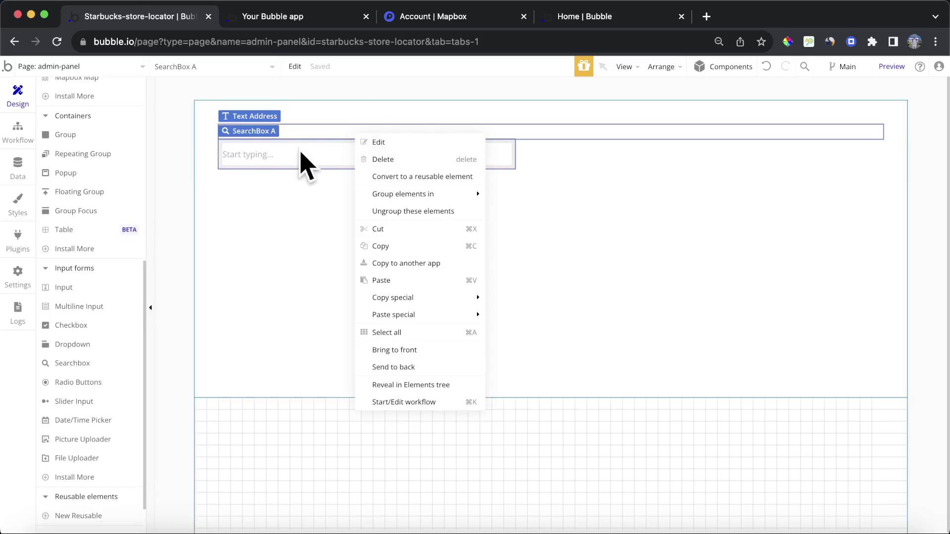
mouse_move(424, 195)
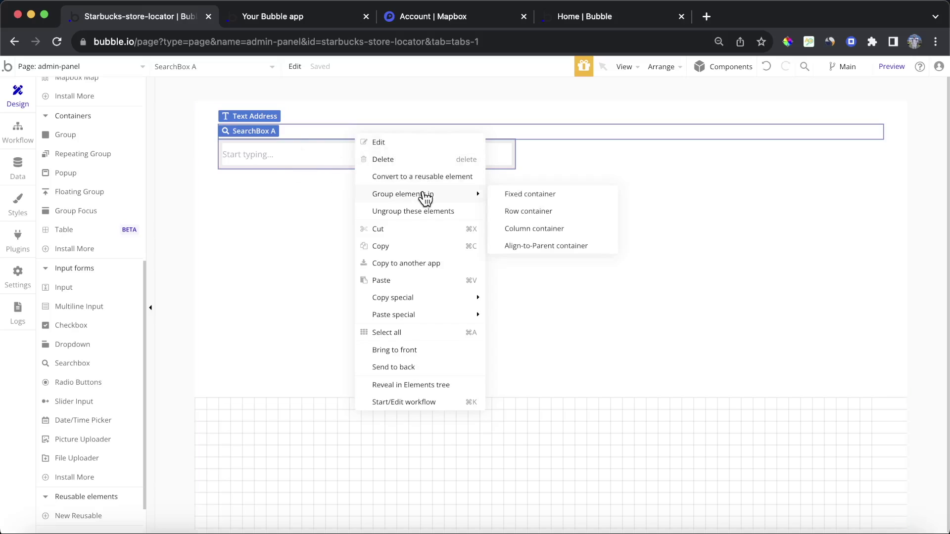
left_click(557, 212)
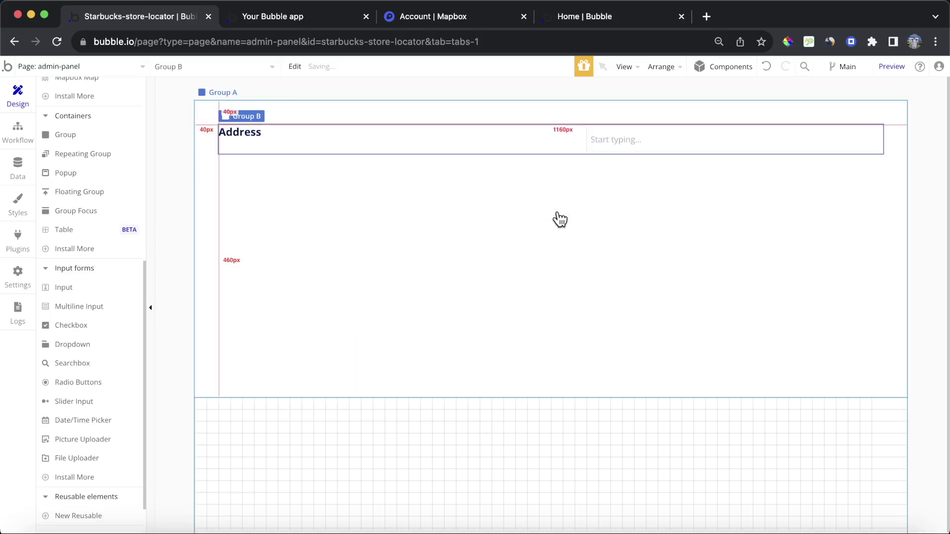
left_click(766, 67)
Group the Address text and its searchbox in a column container.
left_click(403, 132)
double_click(399, 153)
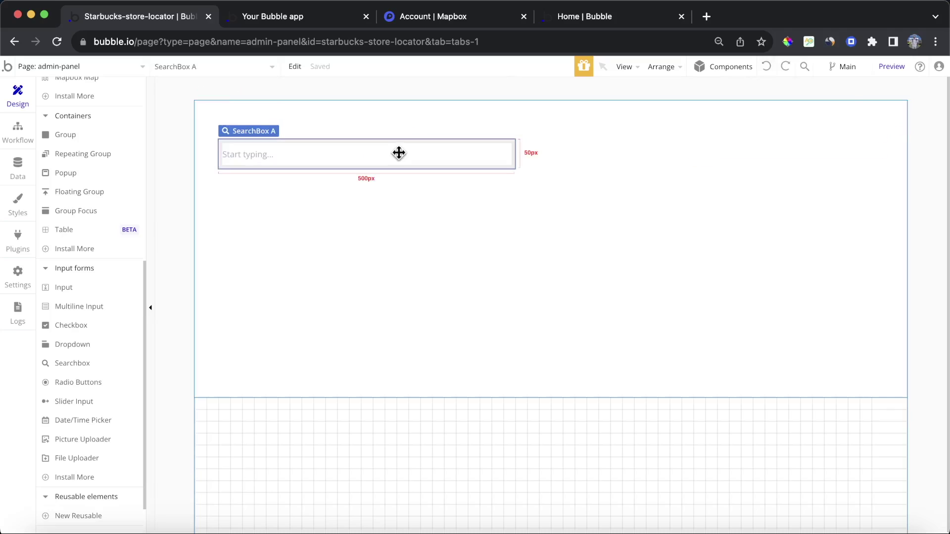
left_click(403, 132, "shift")
right_click(404, 132)
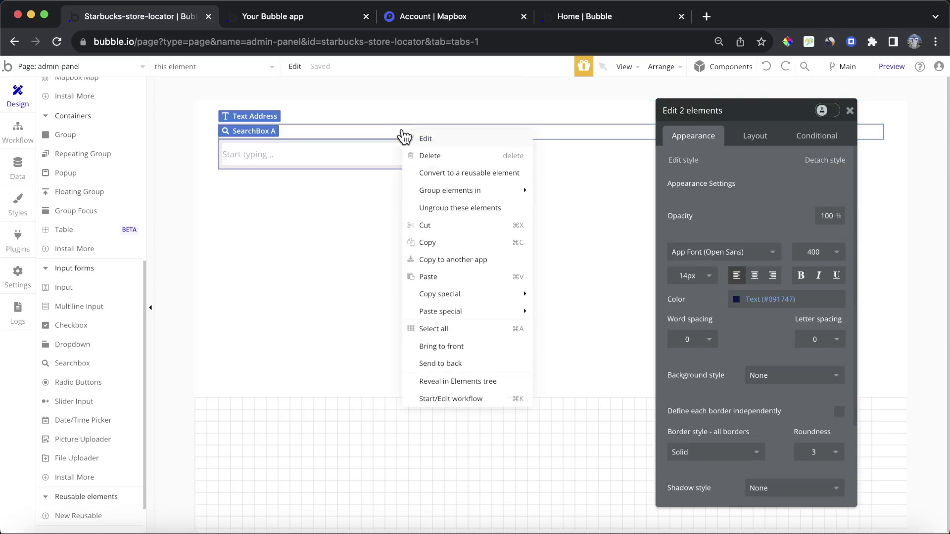
mouse_move(475, 195)
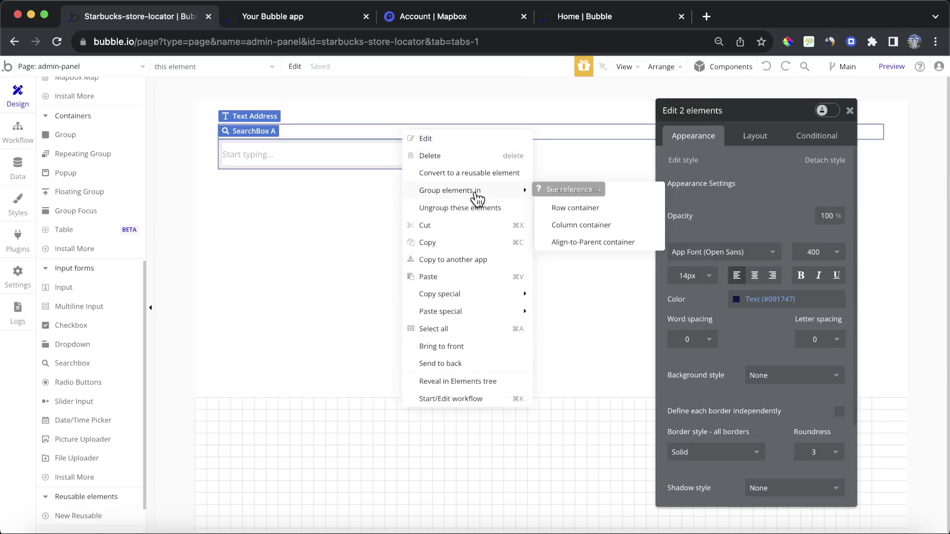
left_click(606, 225)
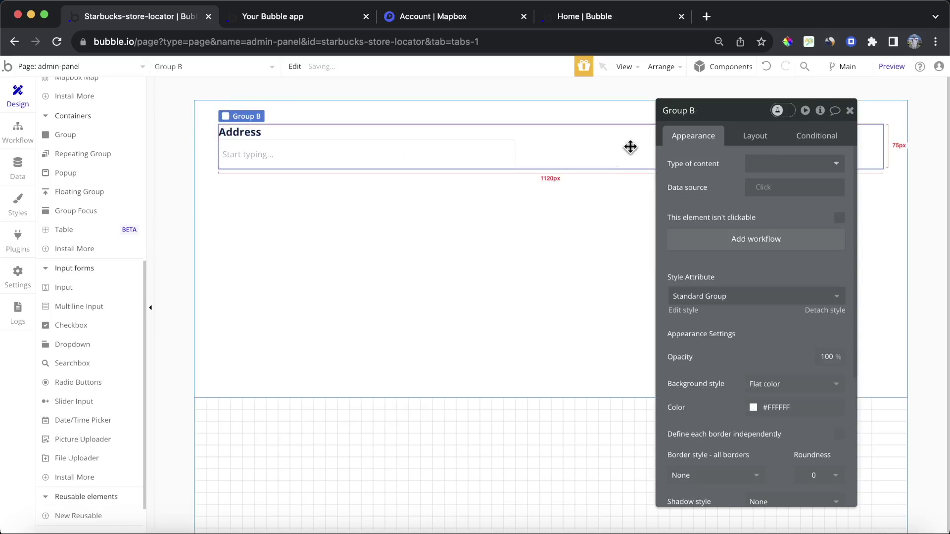
Apply gap spacing between the elements of the new column group, with a row gap of 10 px.
left_click(742, 139)
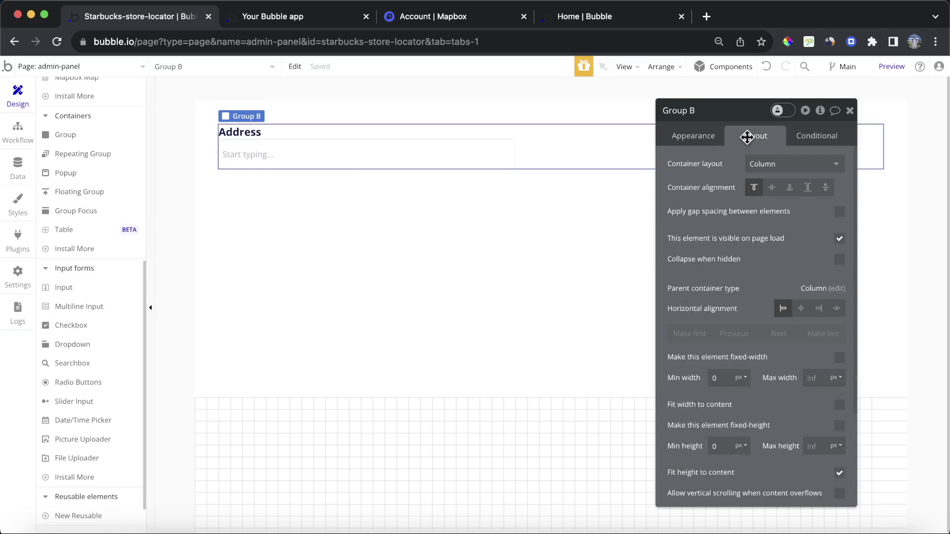
left_click(840, 212)
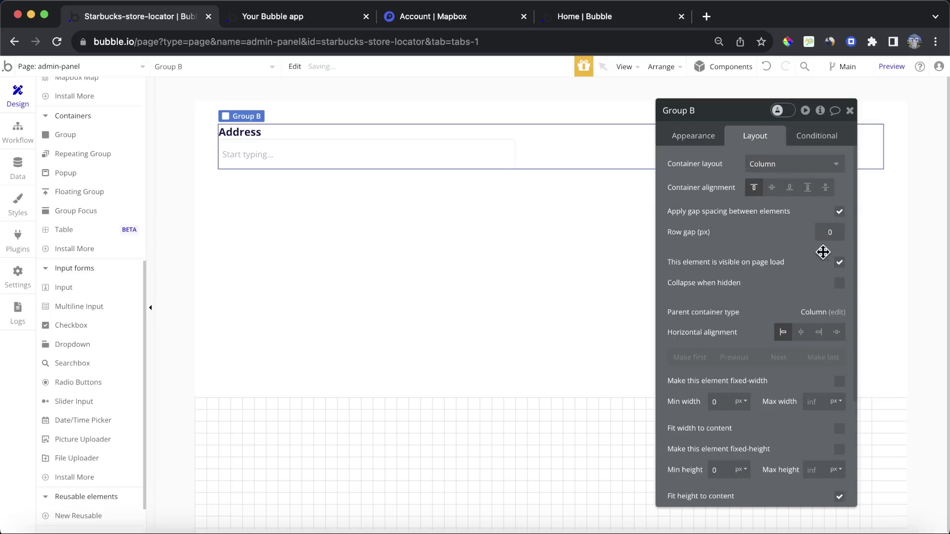
left_click(817, 236)
type("10")
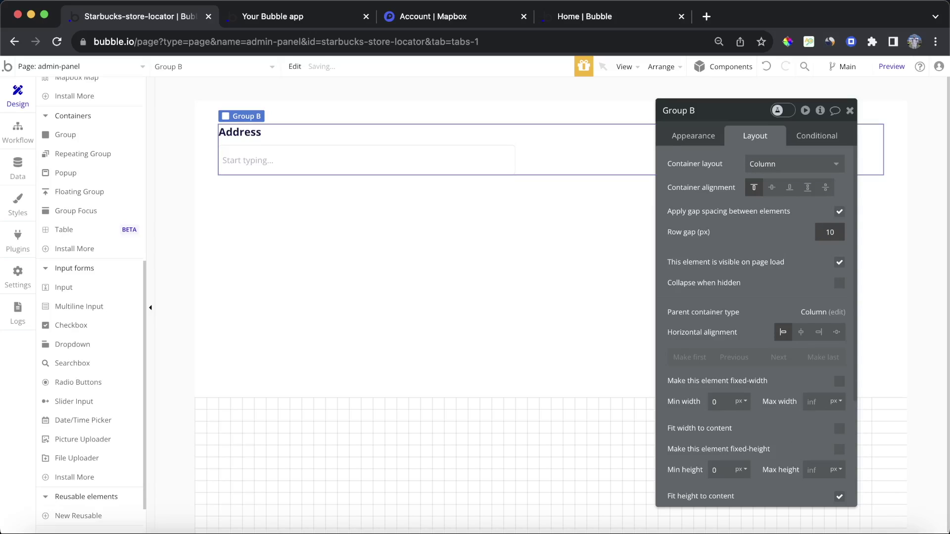
left_click(850, 110)
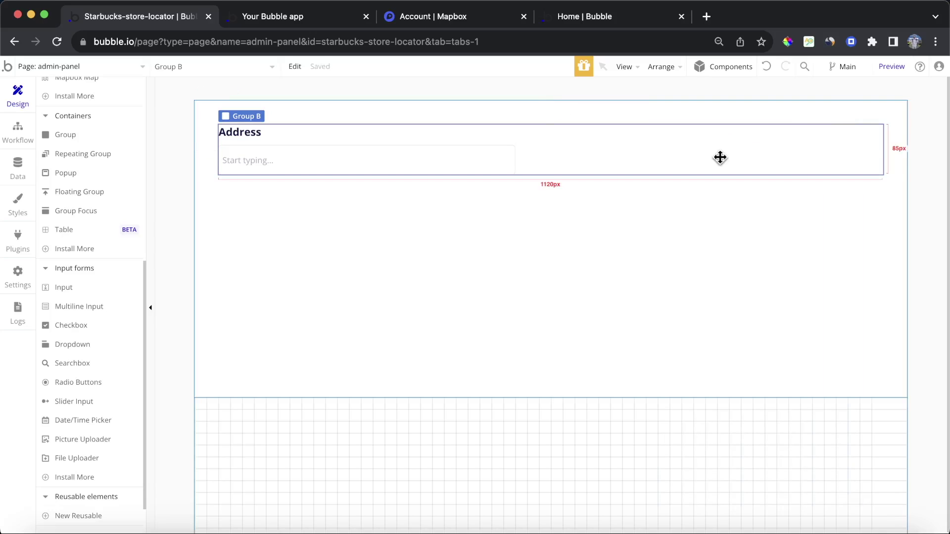
Rename the column group holding the address field as "Group - Address".
double_click(720, 158)
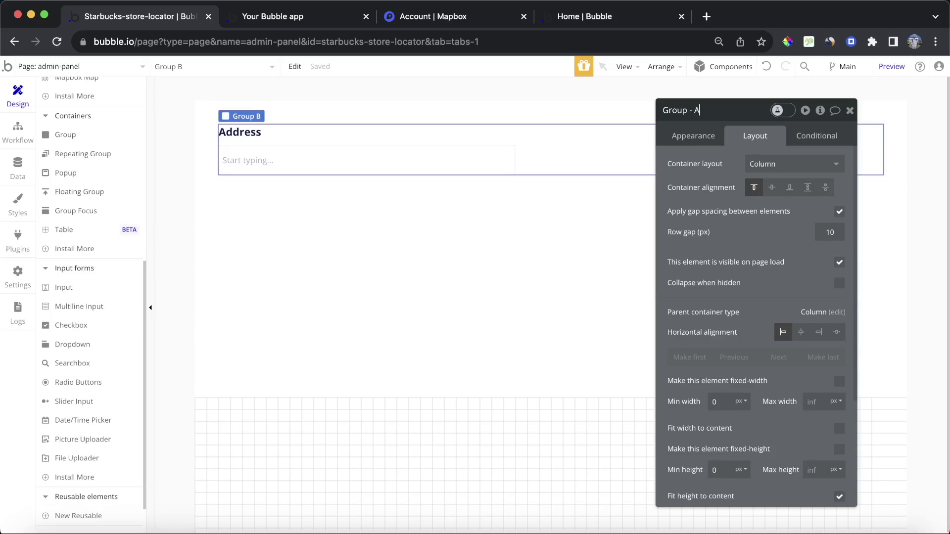
key("Return")
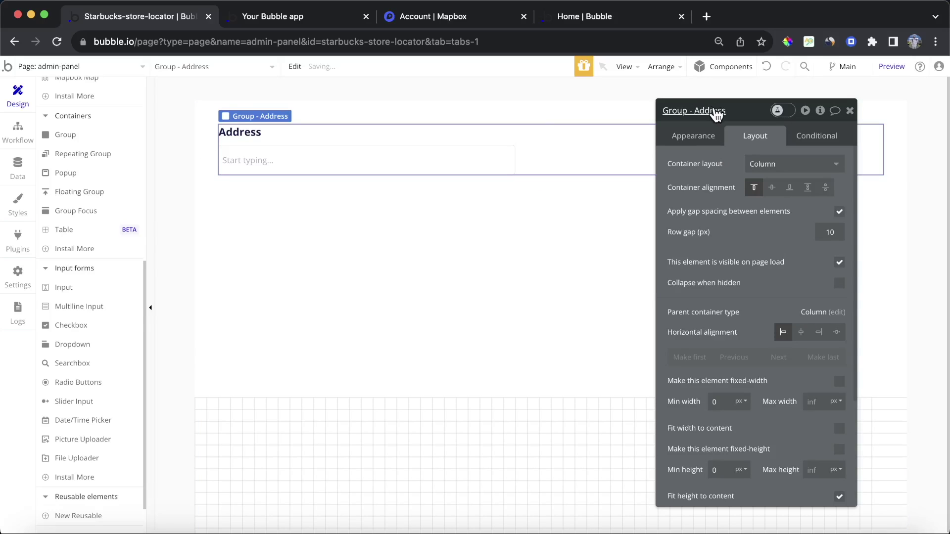
left_click(850, 111)
Copy the address group and paste it twice into Group A below the original.
key("super+c")
left_click(636, 201)
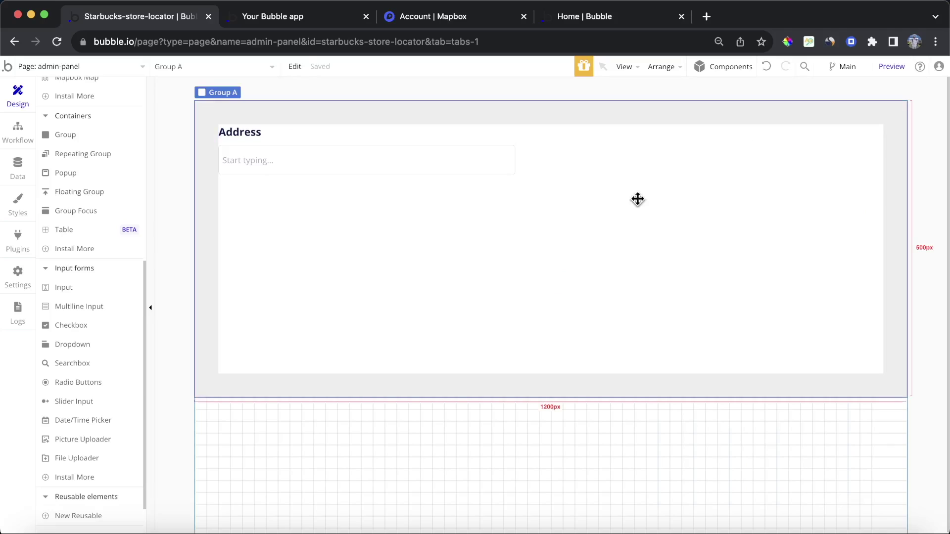
key("super+v")
left_click(582, 286)
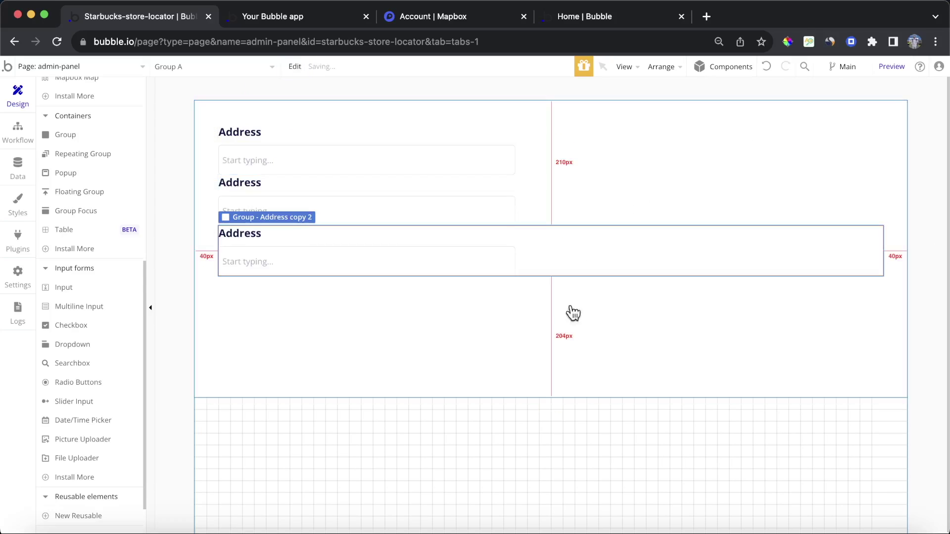
left_click(565, 319)
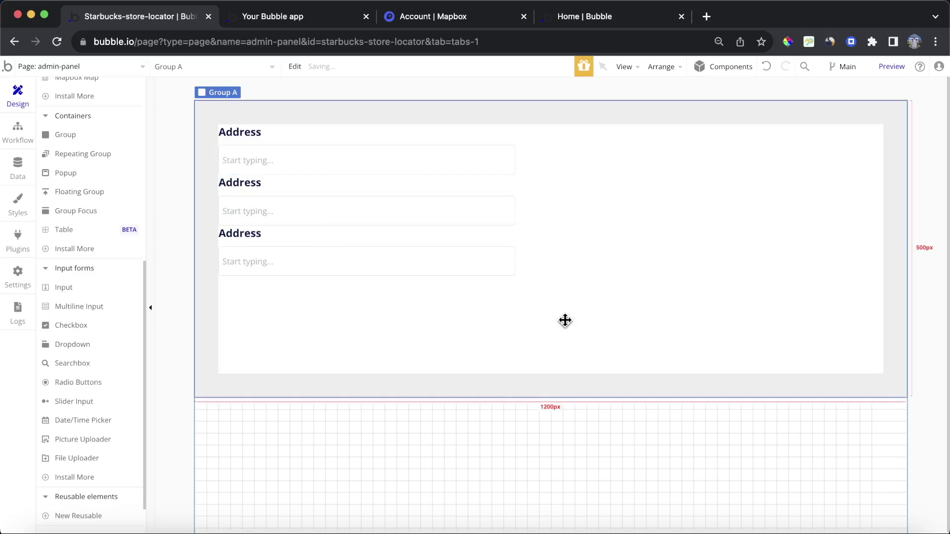
Apply gap spacing between the elements of Group A, with a row gap of 30 px.
double_click(446, 328)
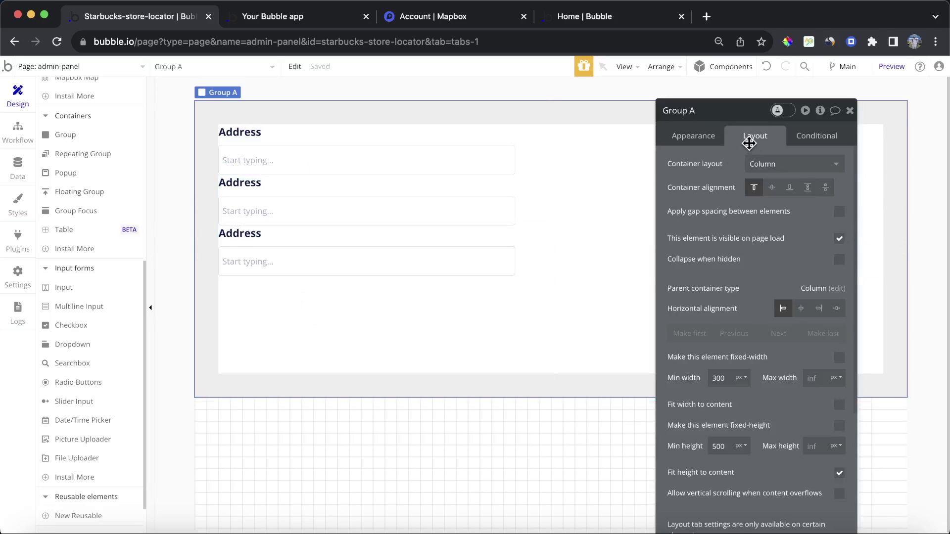
left_click(840, 212)
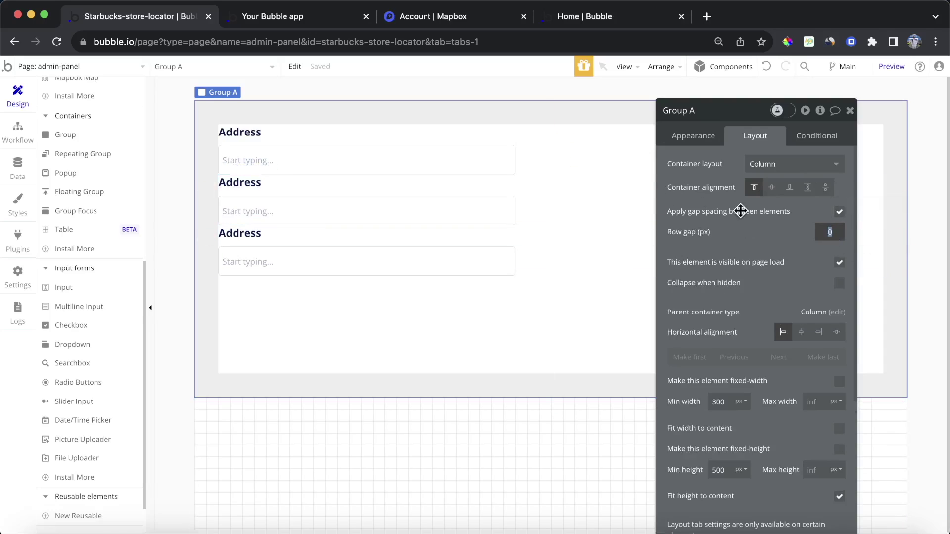
type("30")
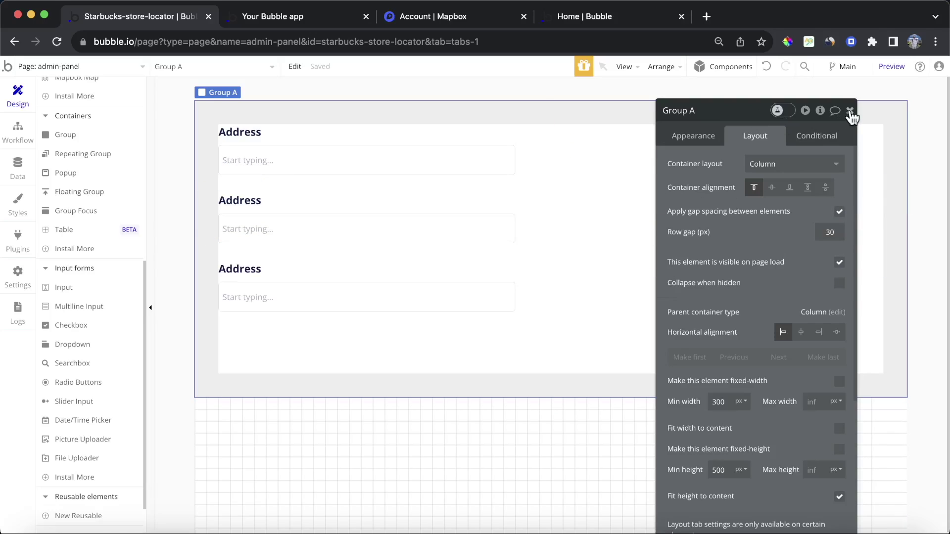
left_click(851, 111)
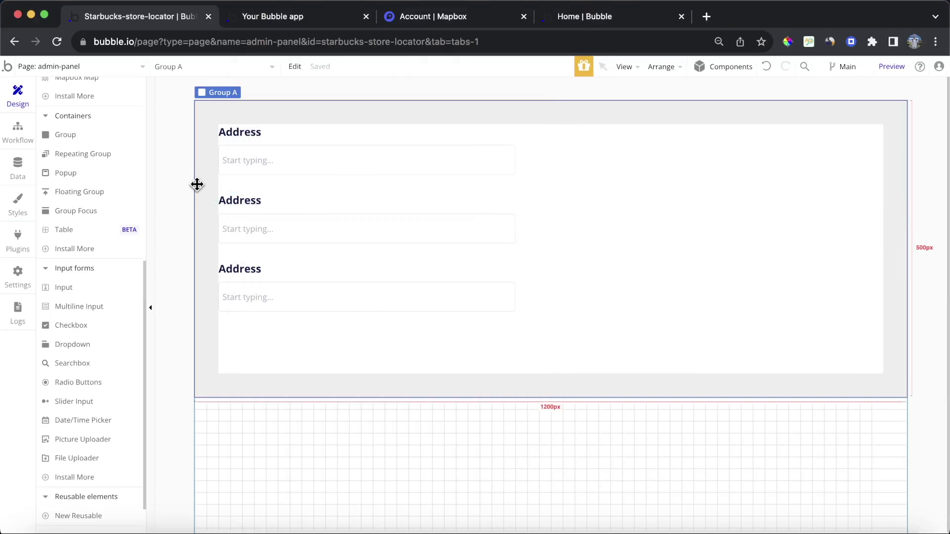
Change the label text of the second address group to "Opening Time".
left_click(246, 197)
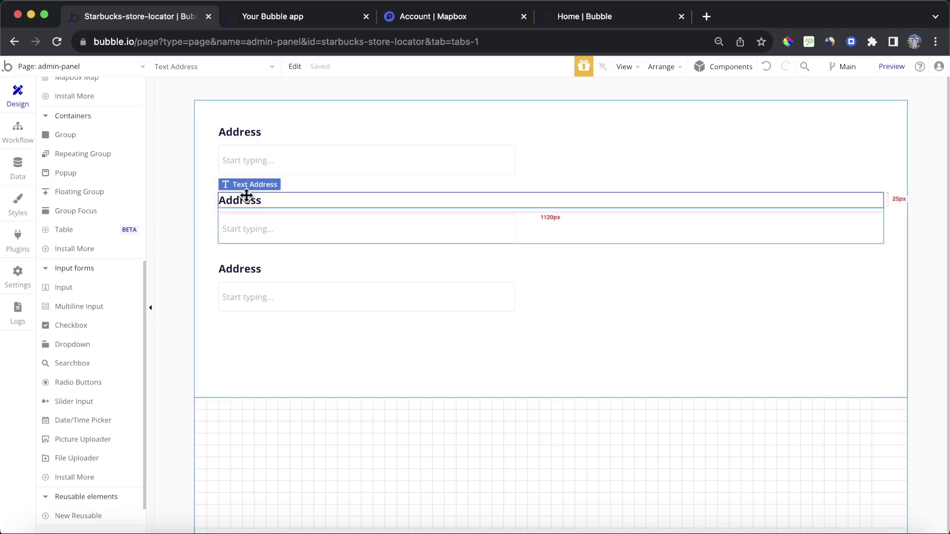
double_click(246, 197)
type("Opening Time")
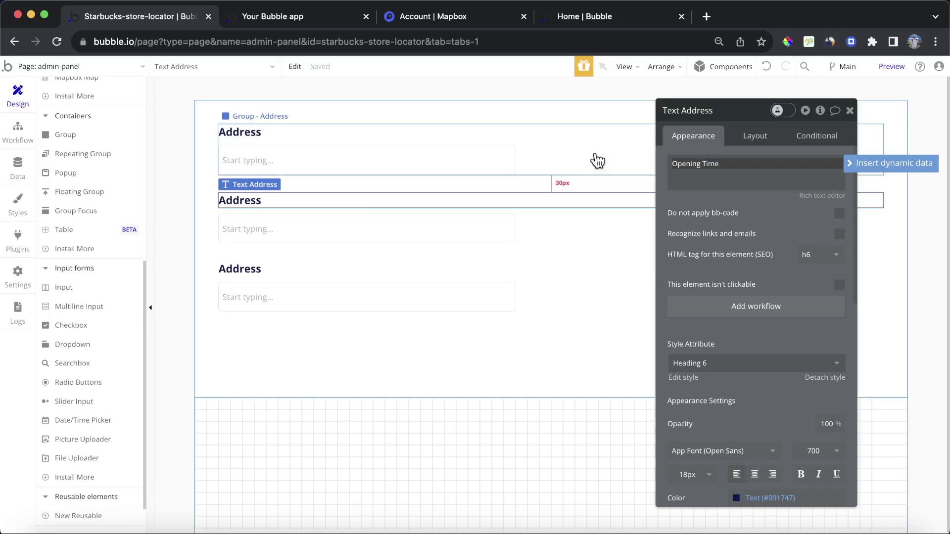
Replace the search box in the Opening Time group with an Input element.
left_click(379, 219)
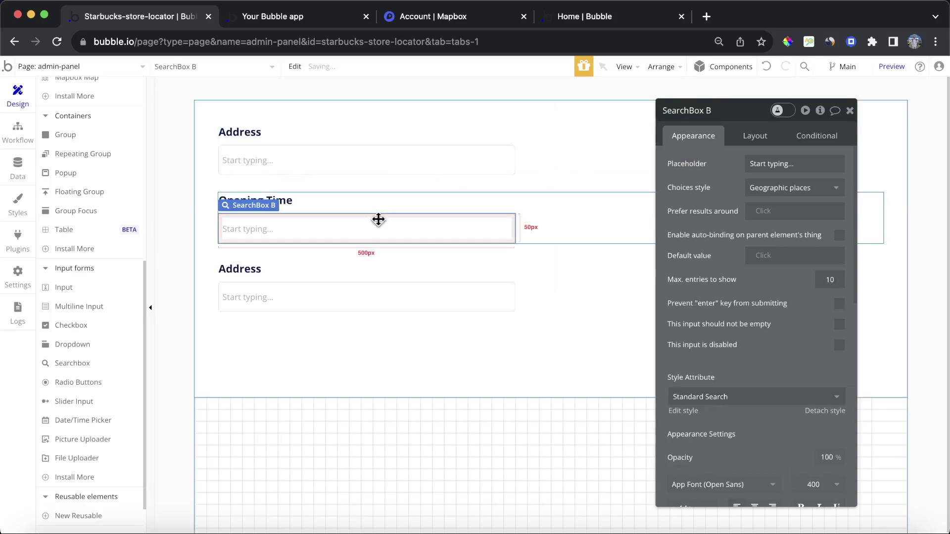
right_click(379, 224)
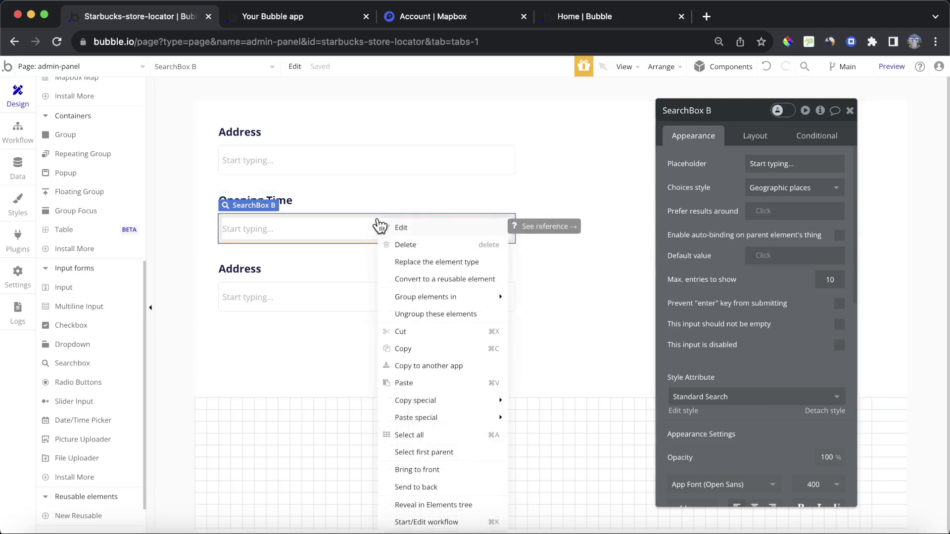
left_click(445, 262)
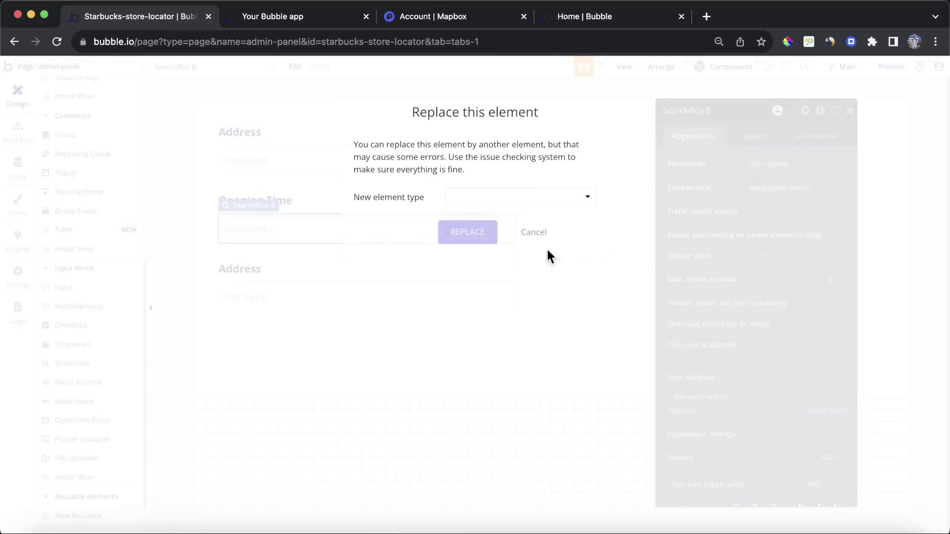
left_click(573, 197)
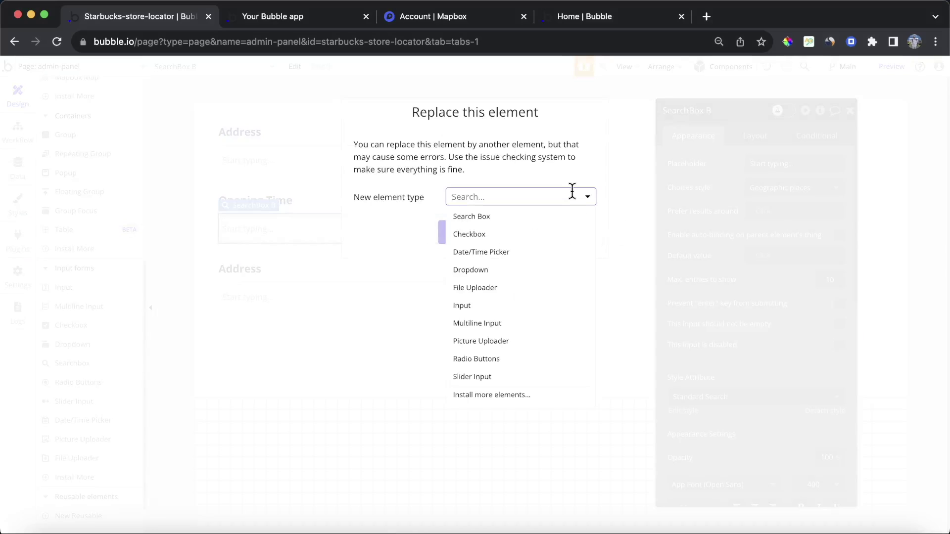
left_click(530, 307)
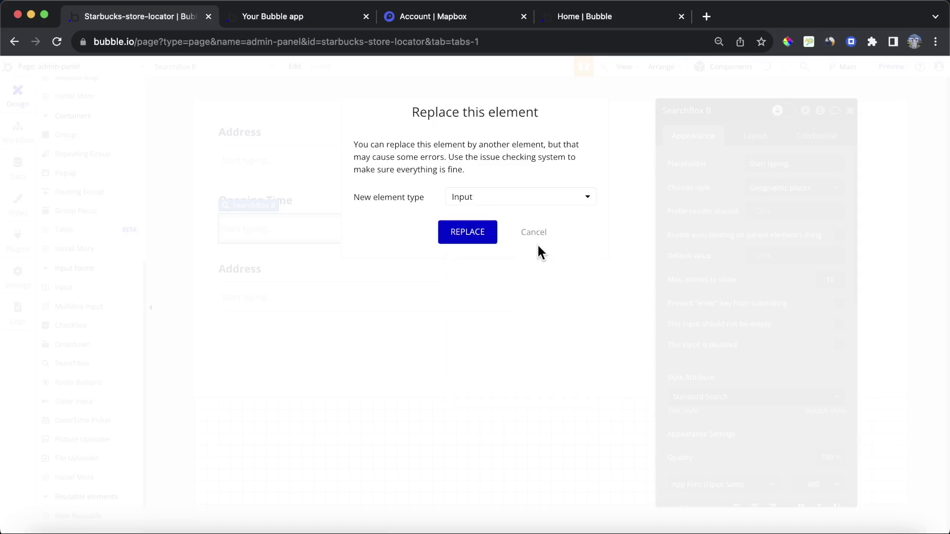
left_click(479, 229)
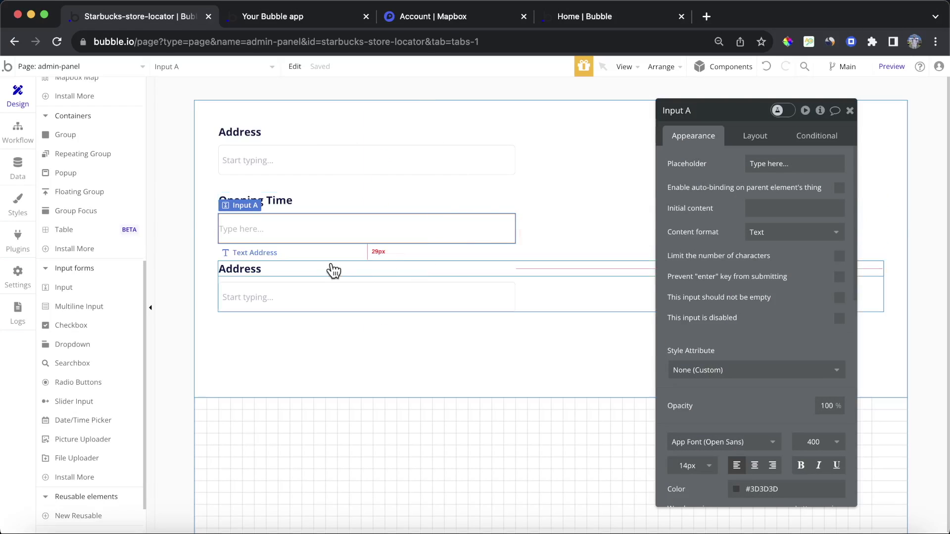
Change the label text of the third form group to "Opening Time".
left_click(328, 265)
double_click(693, 170)
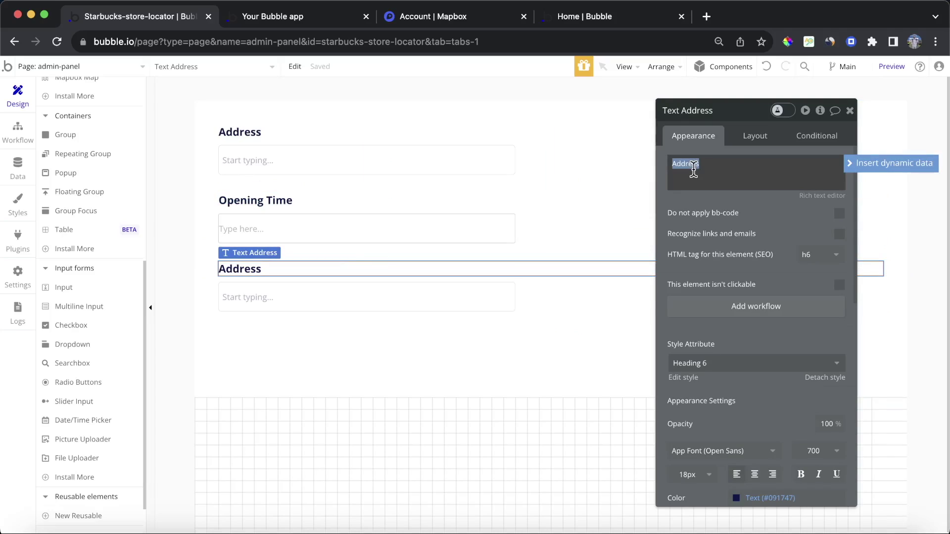
type("Opening Time")
Replace the search box in the third form group with an Input element.
left_click(426, 292)
right_click(427, 289)
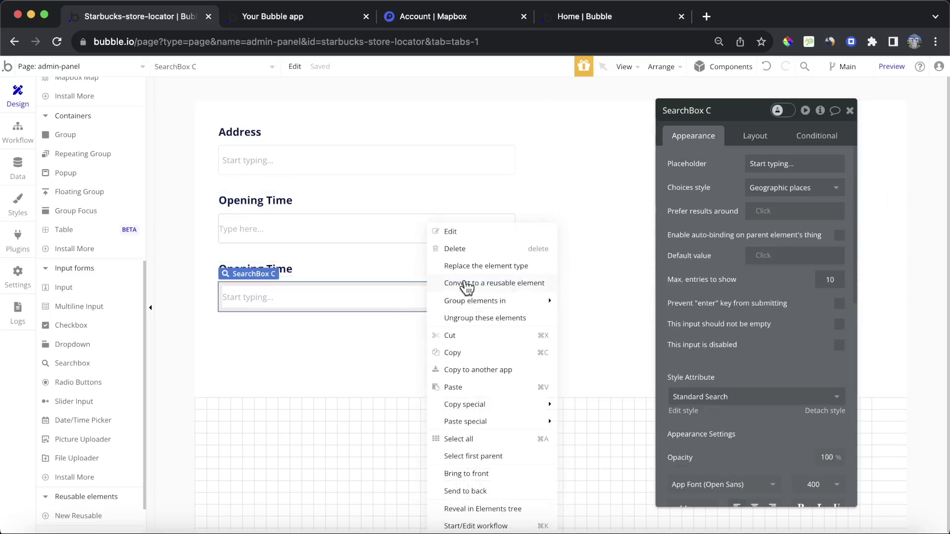
left_click(486, 267)
left_click(505, 197)
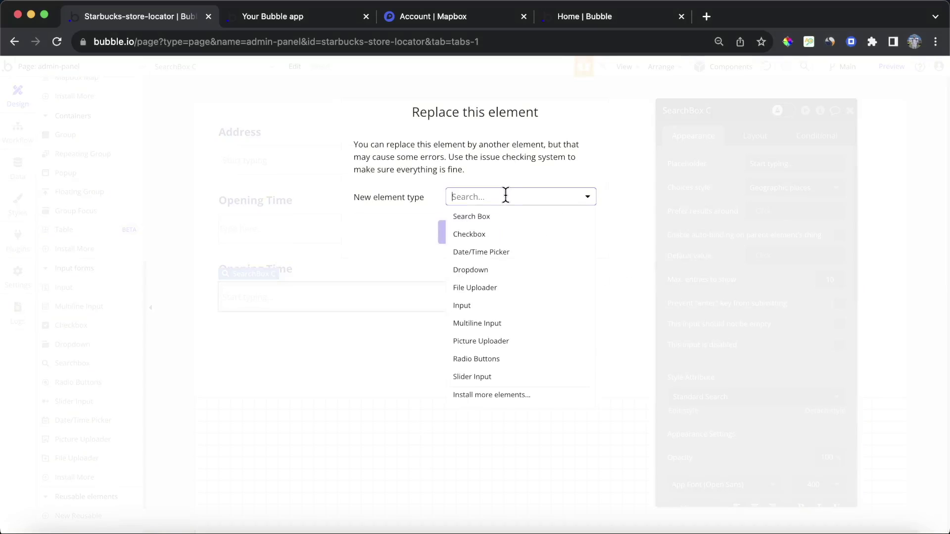
left_click(505, 308)
left_click(468, 237)
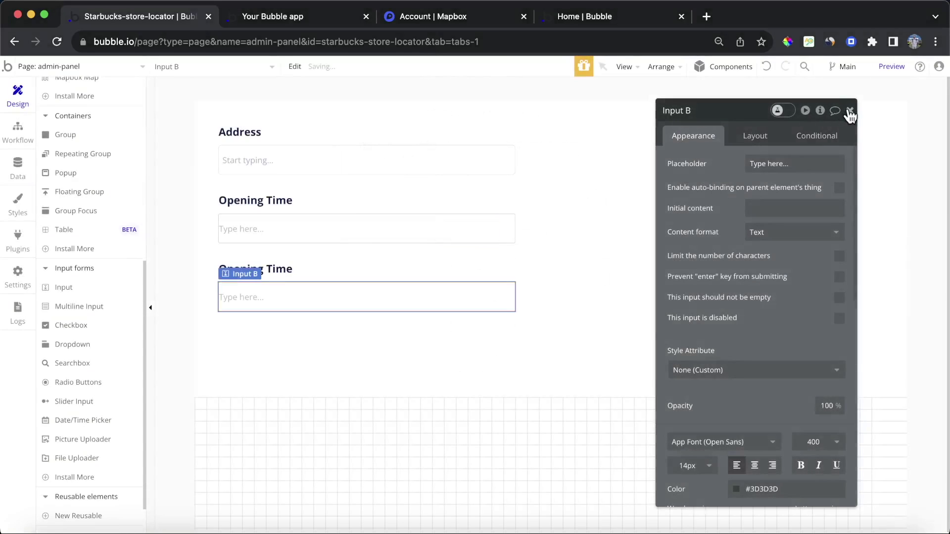
left_click(850, 114)
Change the label text of the third form group to "Closing Time".
left_click(840, 222)
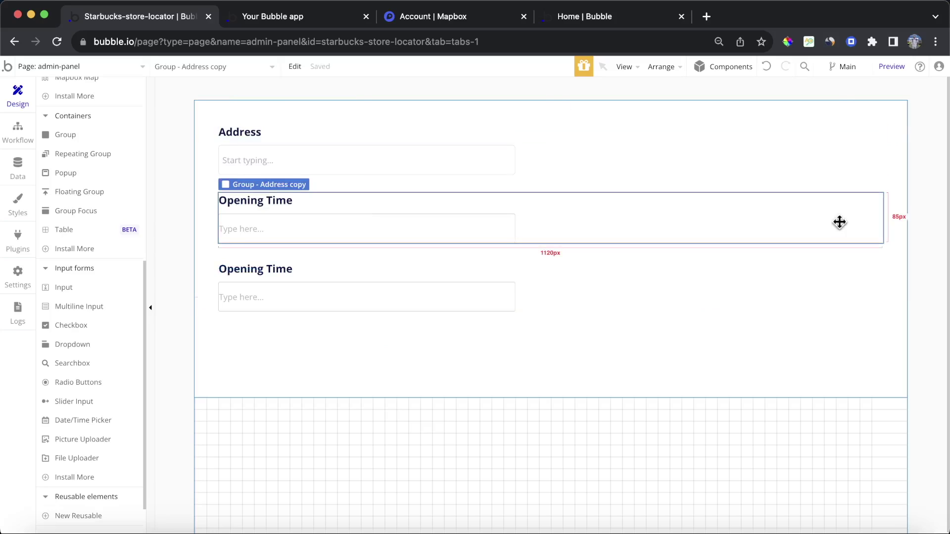
double_click(259, 266)
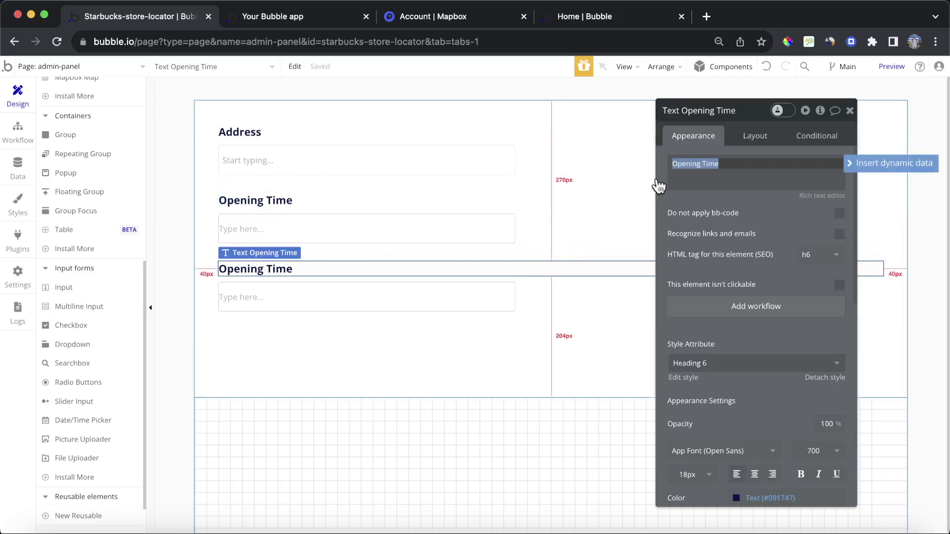
double_click(682, 157)
type("Closin")
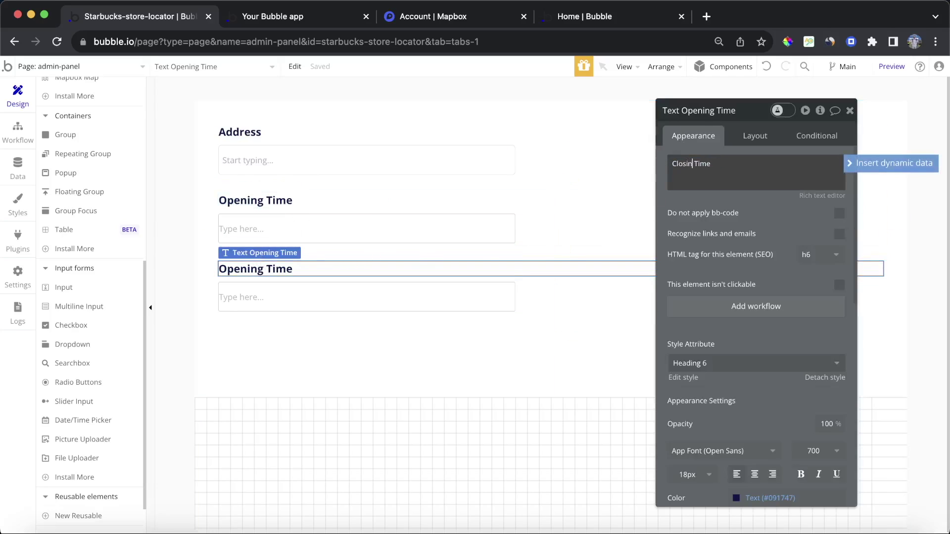
type("g")
left_click(851, 110)
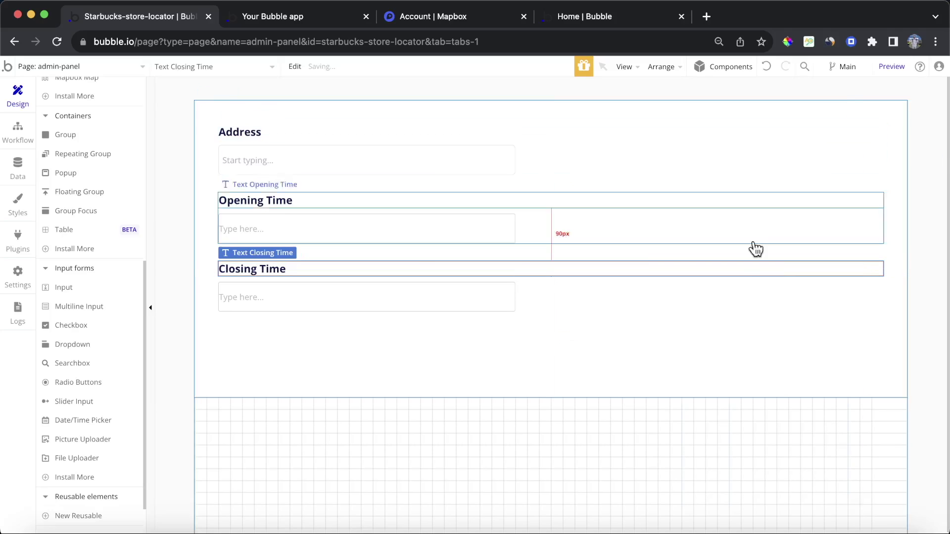
Draw a button in Group A below the closing time input and label it "Add Location".
left_click(726, 350)
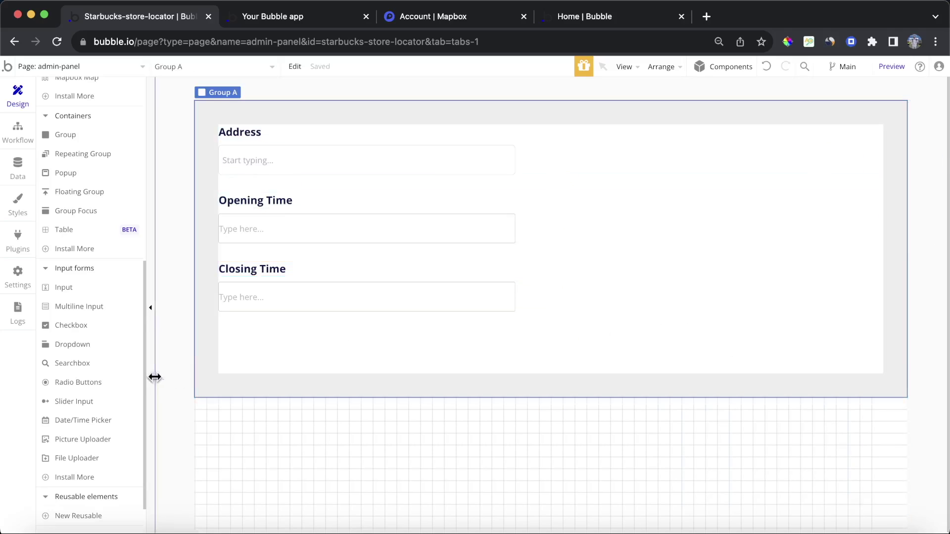
scroll(104, 273, "up", 5)
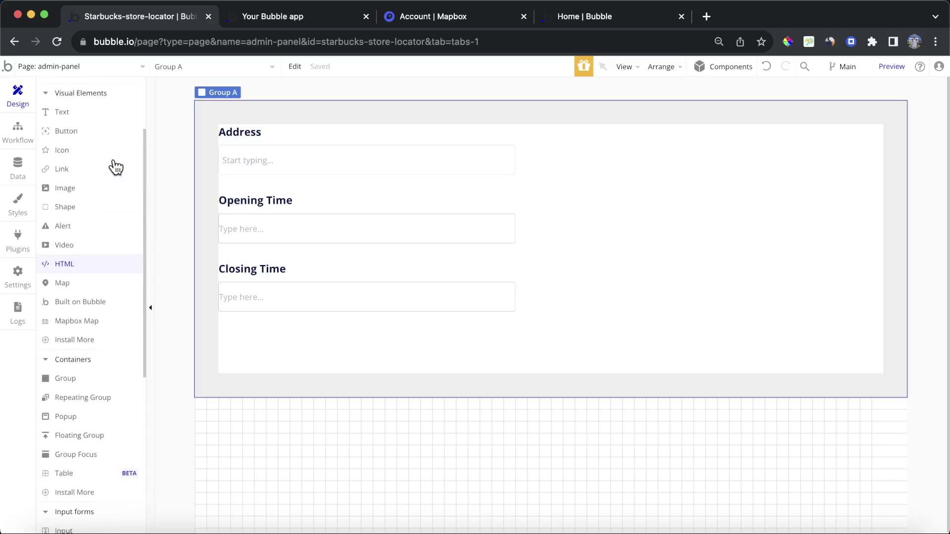
scroll(116, 167, "up", 2)
left_click(94, 227)
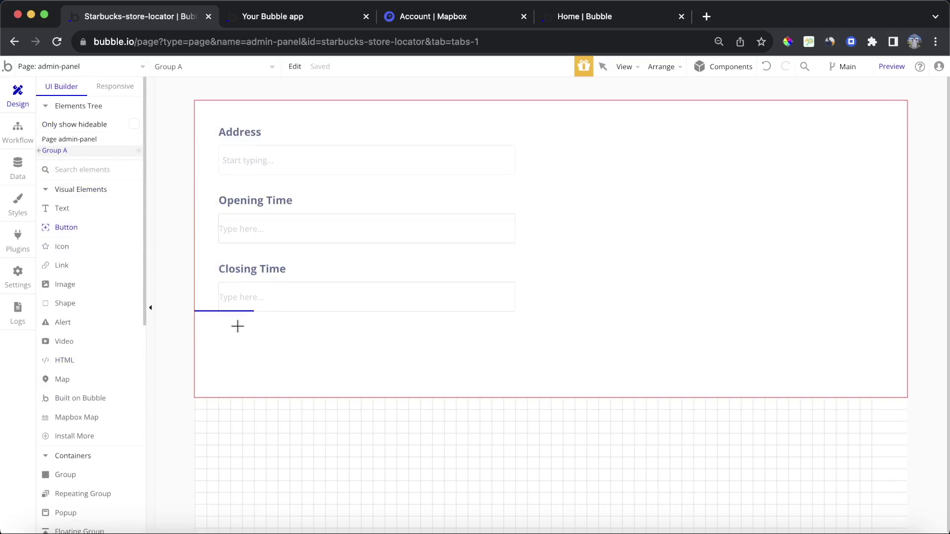
left_click_drag(224, 326, 310, 353)
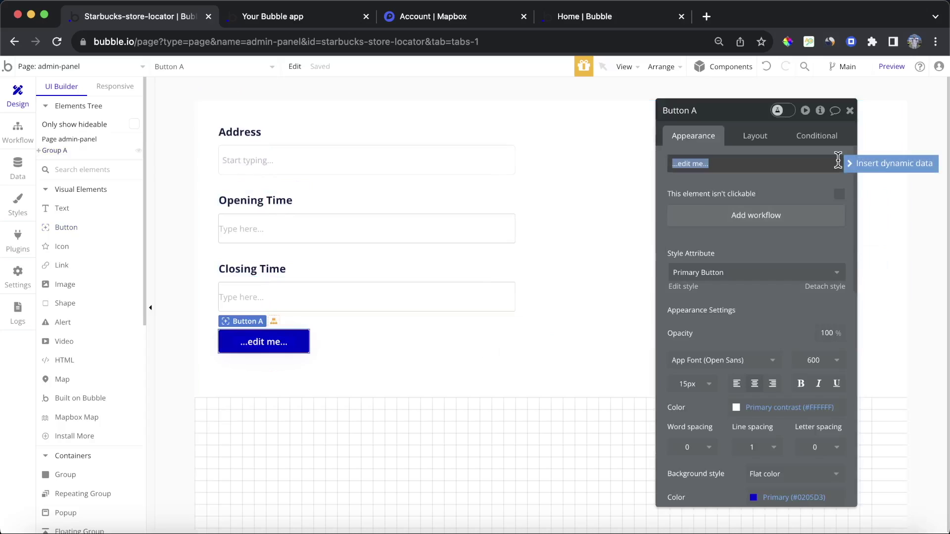
type("Add Location")
left_click(785, 183)
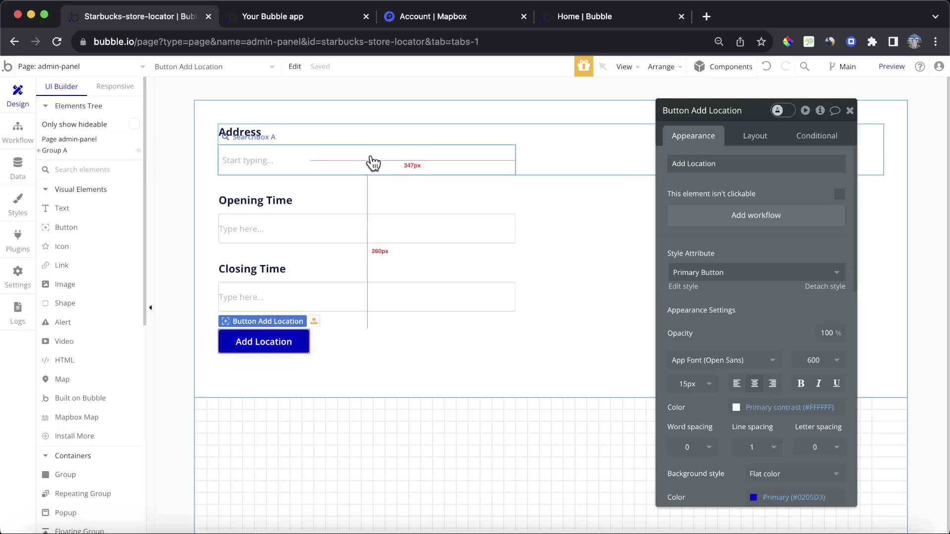
Rename the address search box as "SearchBox - Address" and the opening time input as "Input - Opening Time".
left_click(375, 161)
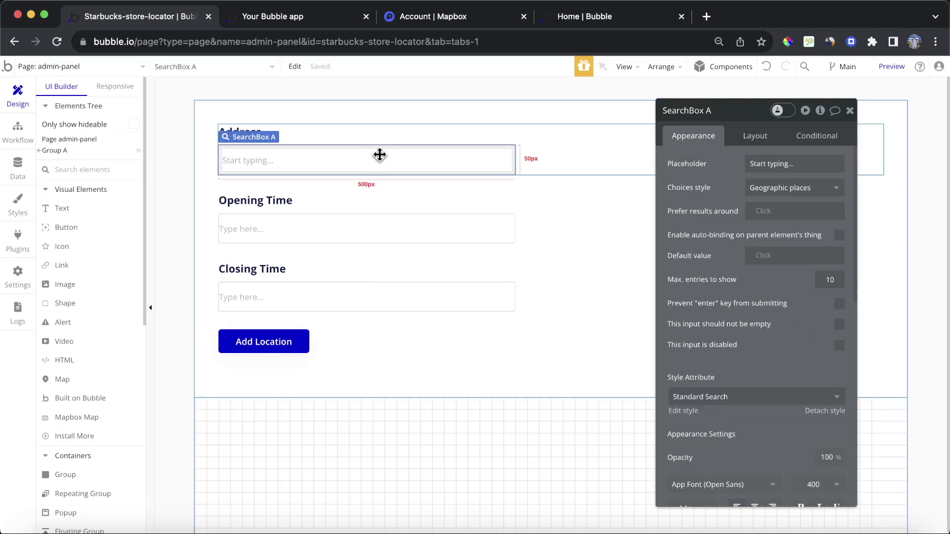
left_click(737, 104)
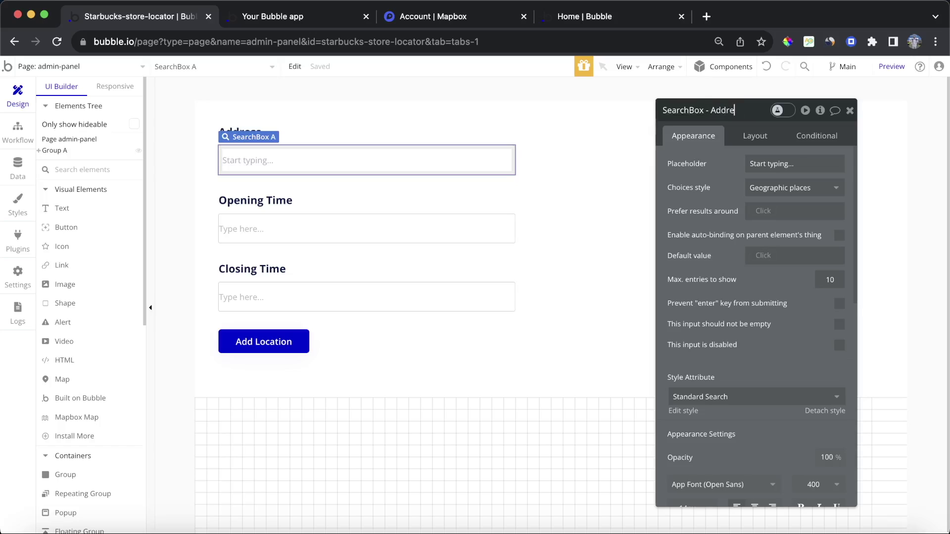
left_click(388, 230)
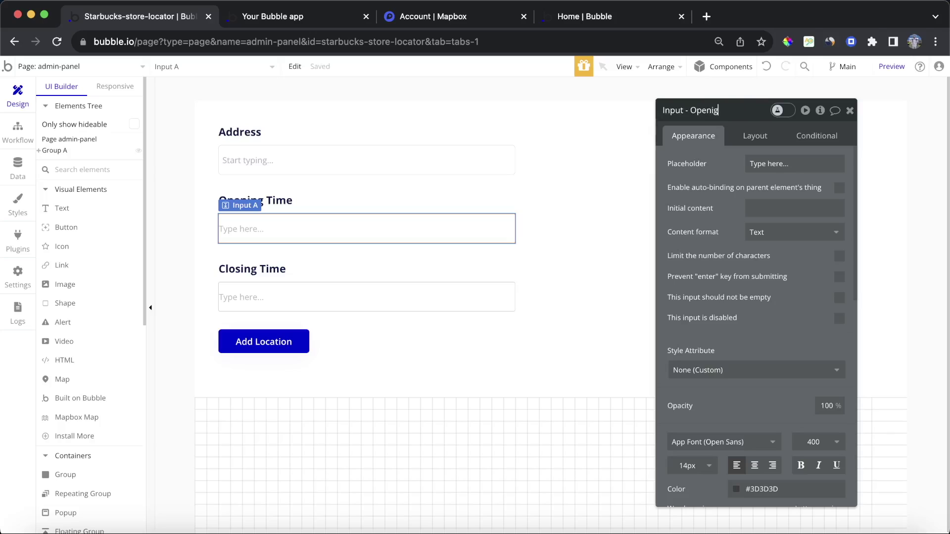
type("e")
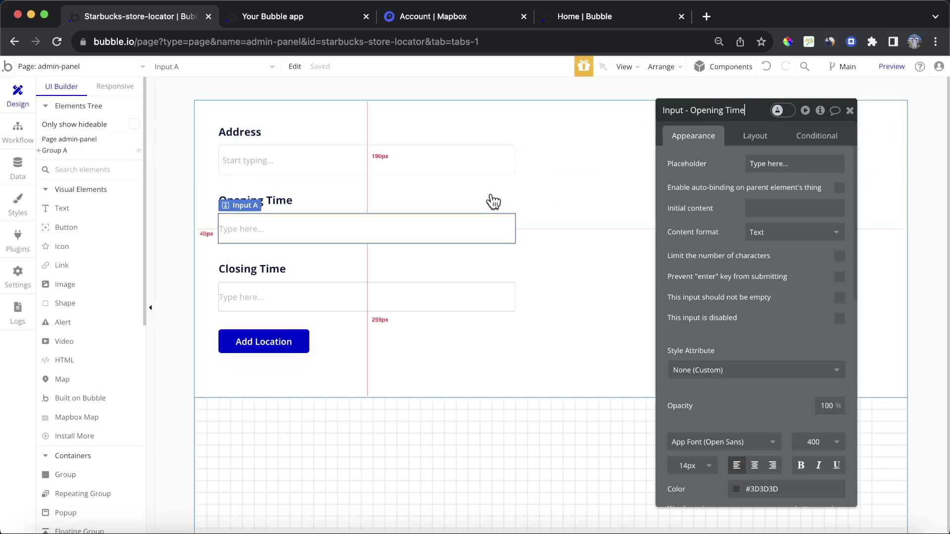
Rename the input under the Closing Time label as "Input - Closing Time".
left_click(405, 299)
left_click(714, 114)
key("BackSpace")
type("- Closing Time")
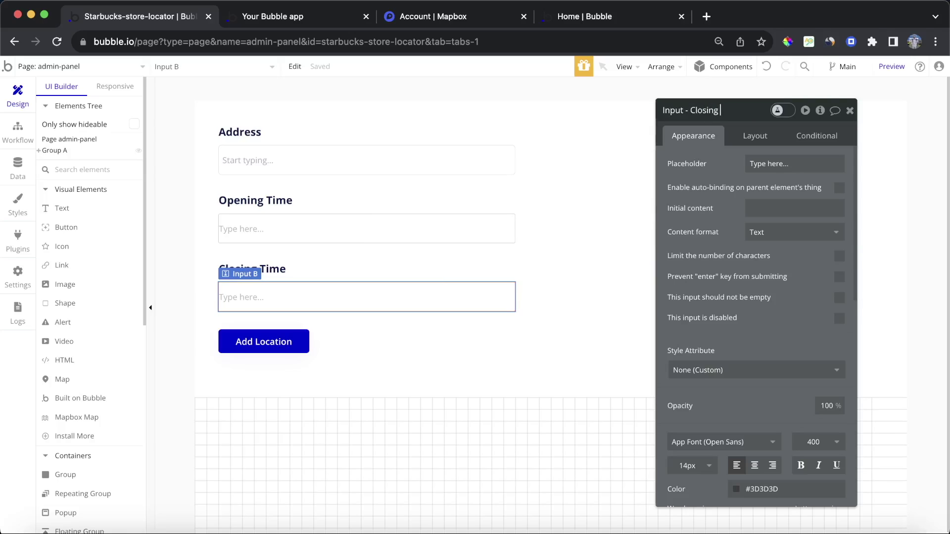
Create a workflow for the Add Location button with a Create a new thing action of type Location.
left_click(272, 342)
left_click(747, 219)
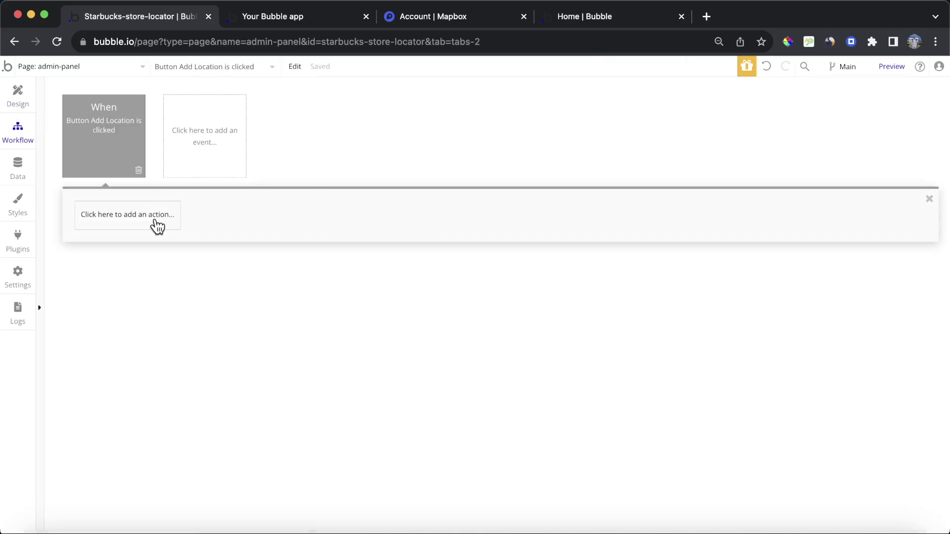
left_click(157, 227)
mouse_move(138, 299)
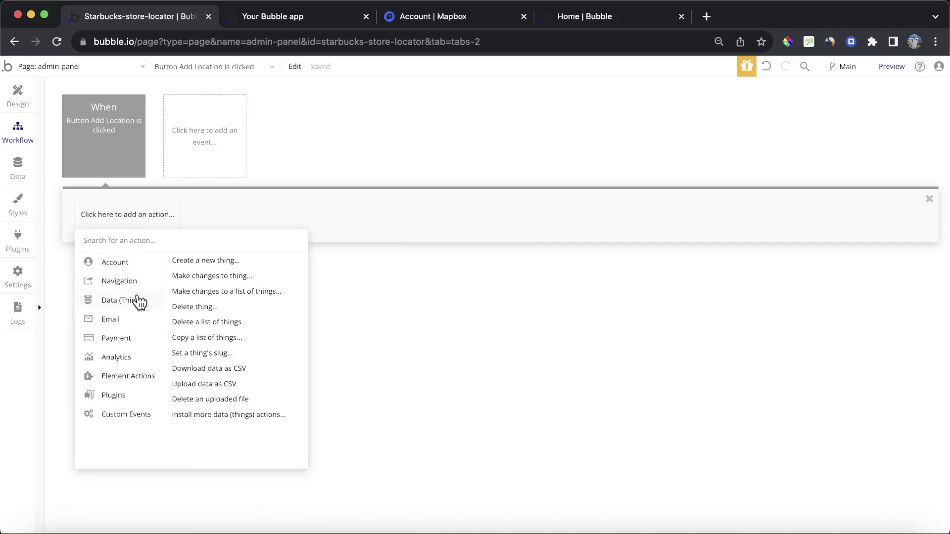
left_click(218, 270)
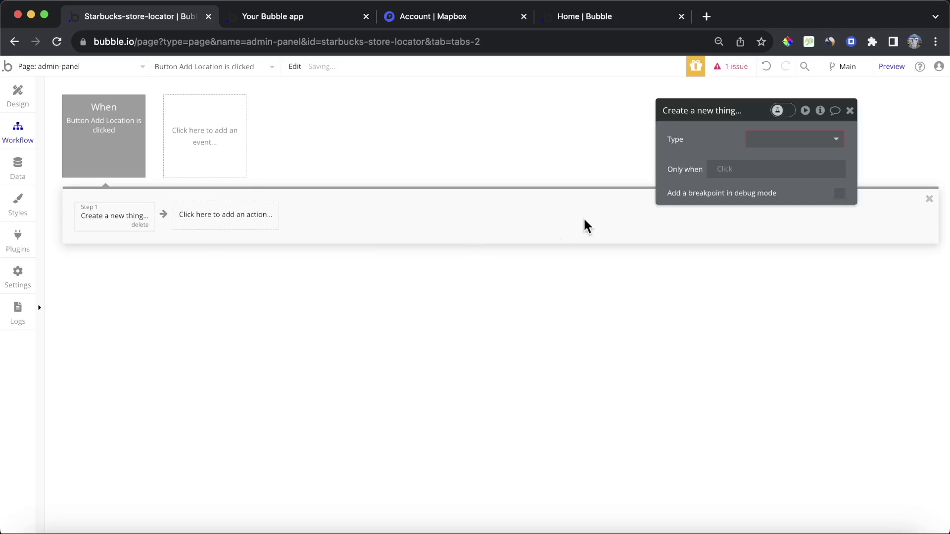
left_click(792, 140)
left_click(790, 177)
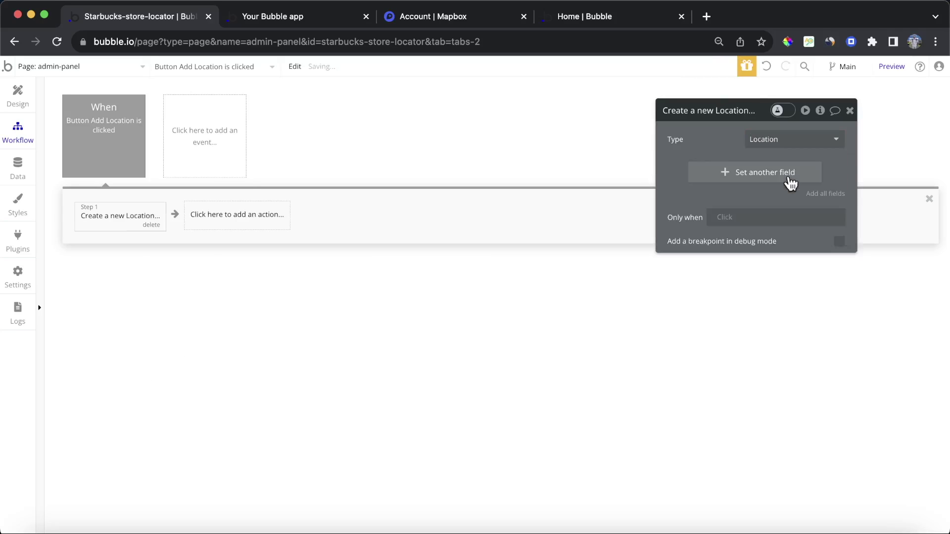
Set the new Location's Address field to the value of SearchBox - Address.
left_click(791, 183)
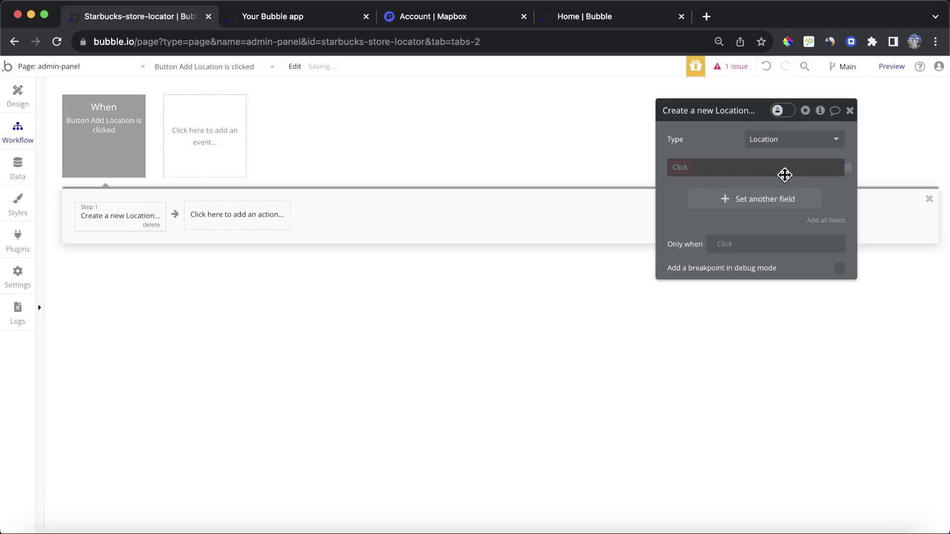
left_click(679, 174)
left_click(691, 184)
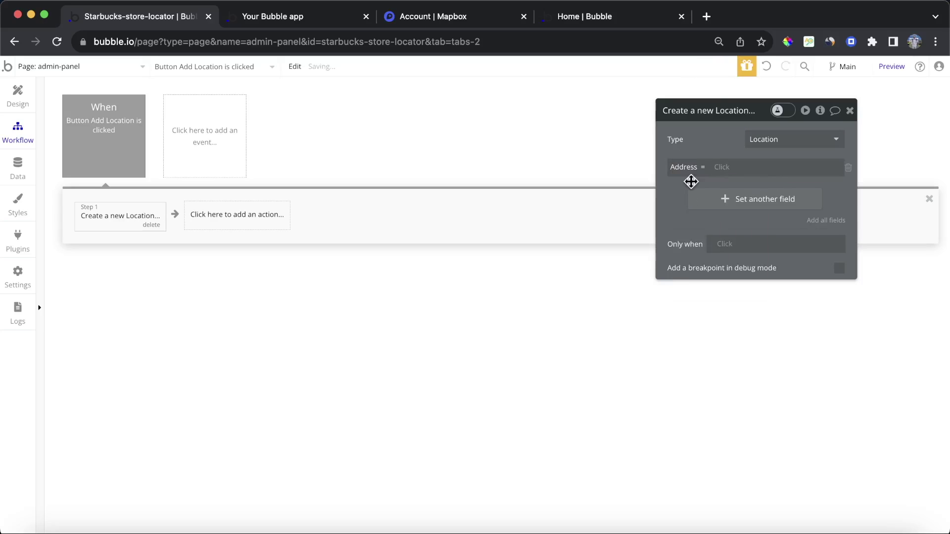
left_click(723, 169)
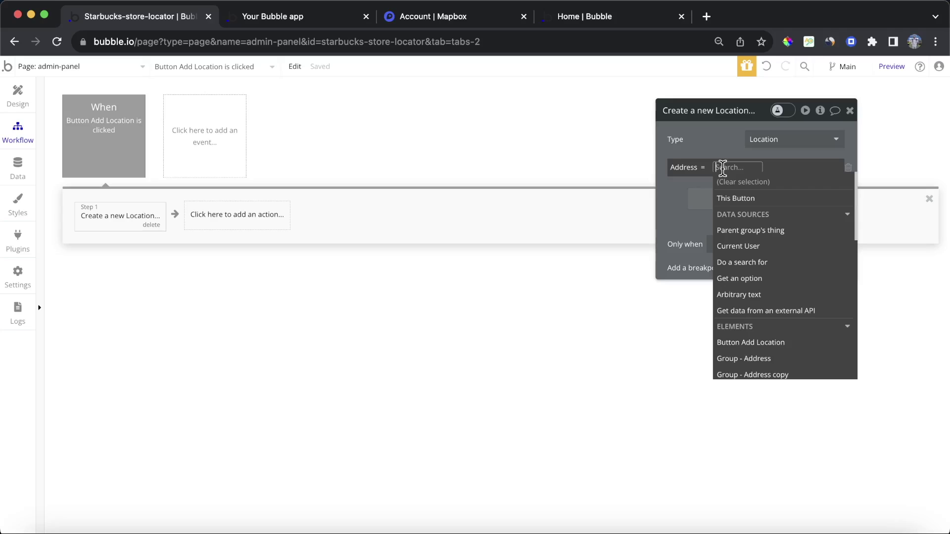
scroll(752, 213, "down", 3)
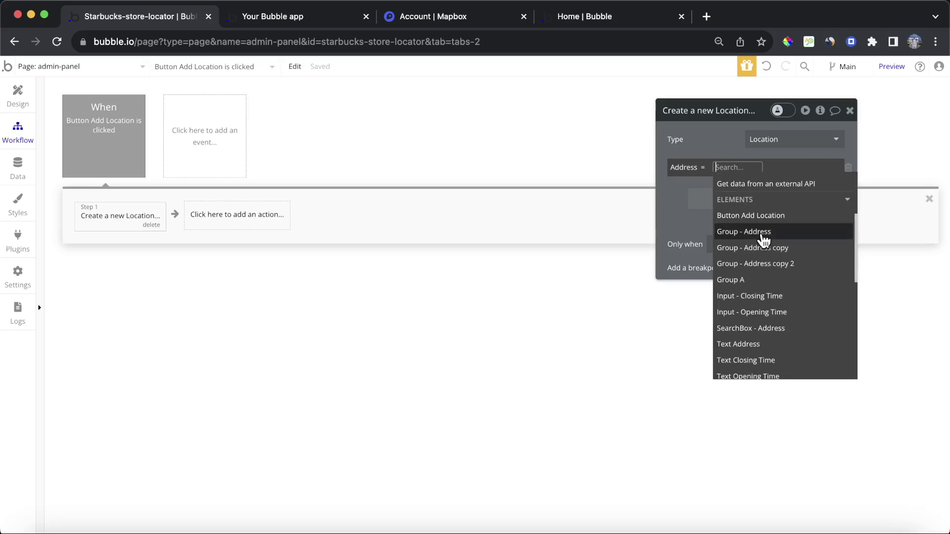
left_click(784, 329)
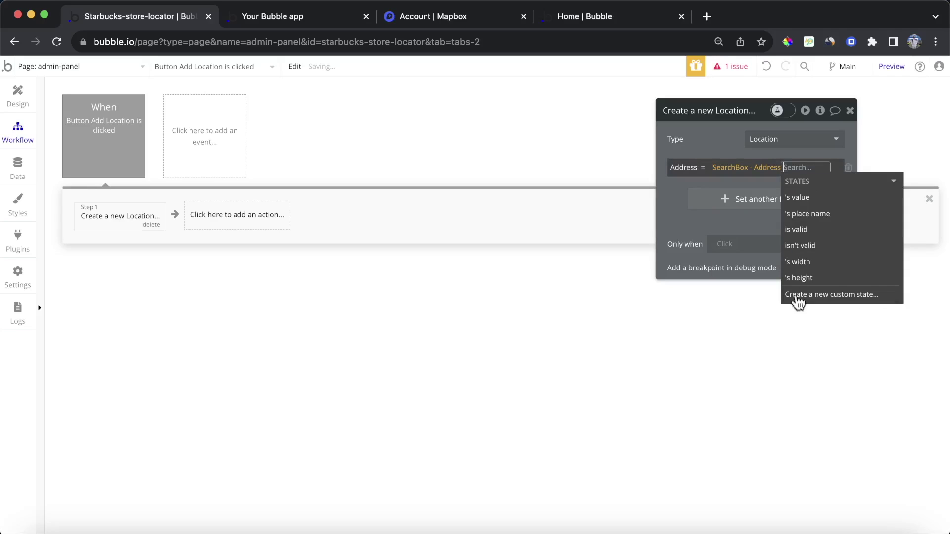
left_click(833, 202)
left_click(660, 218)
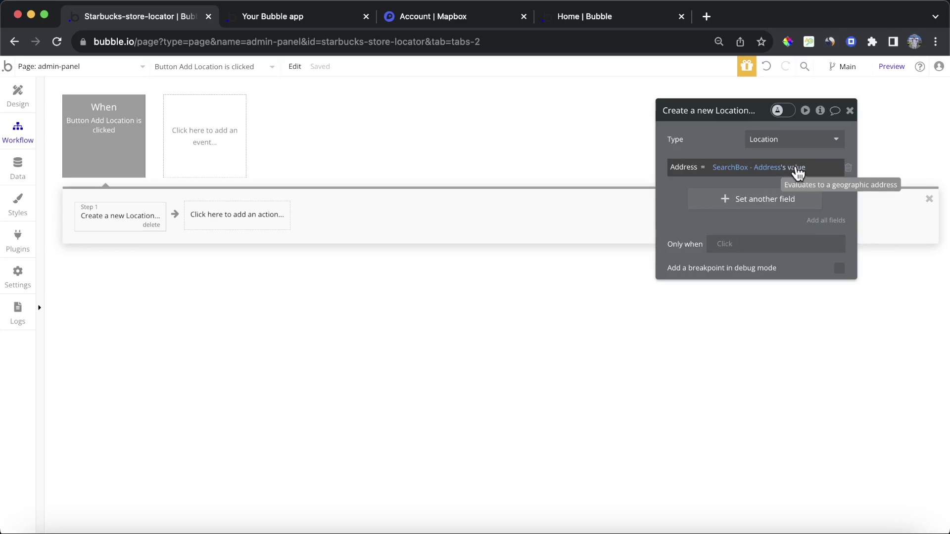
Add the Opening Time field to the new Location action and set it to Input - Opening Time's value.
left_click(747, 201)
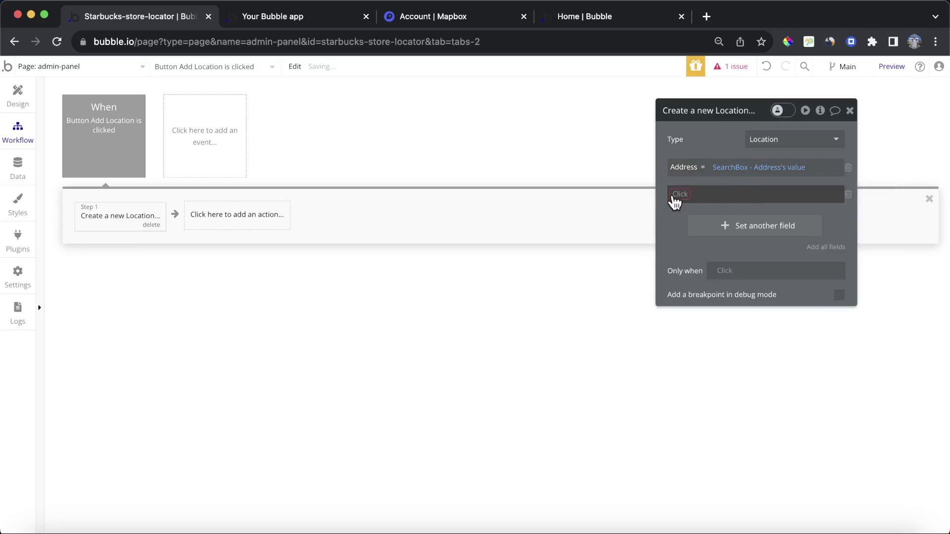
left_click(678, 197)
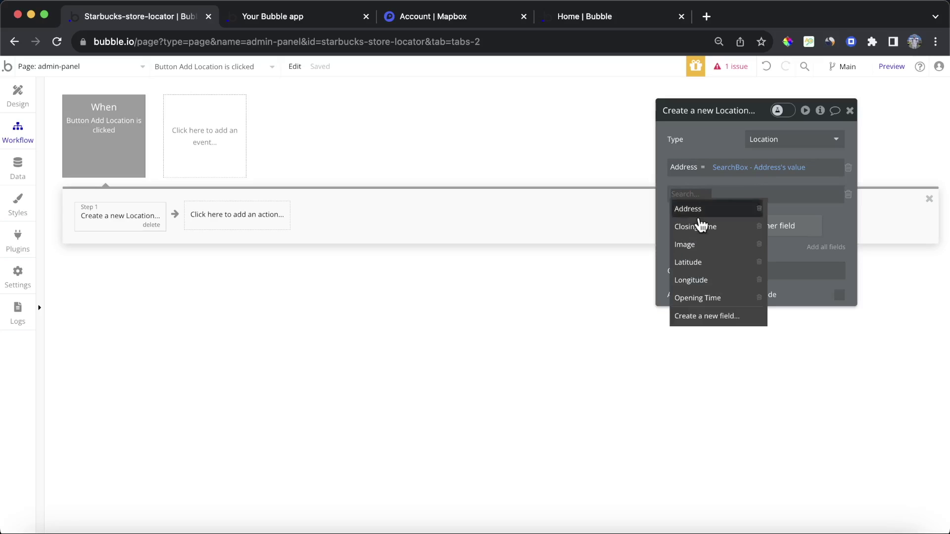
left_click(711, 298)
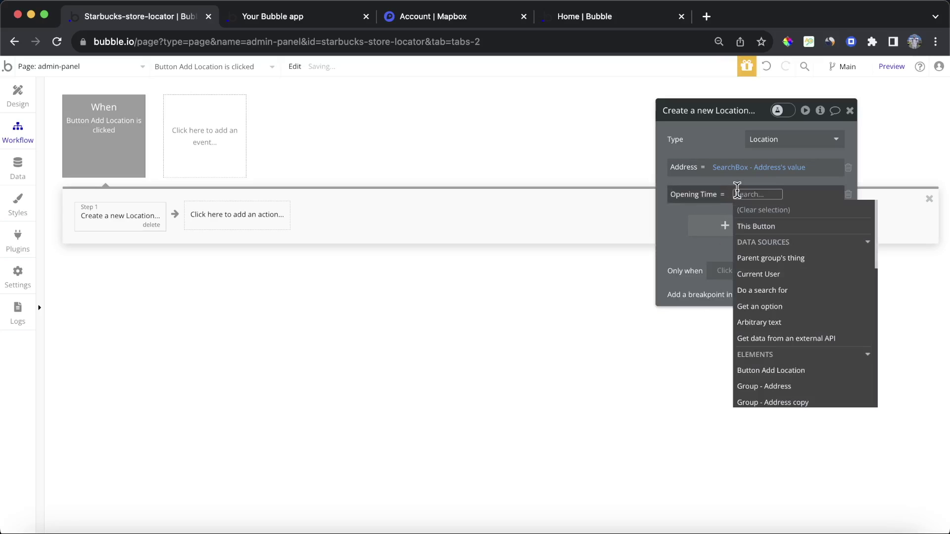
scroll(799, 292, "down", 4)
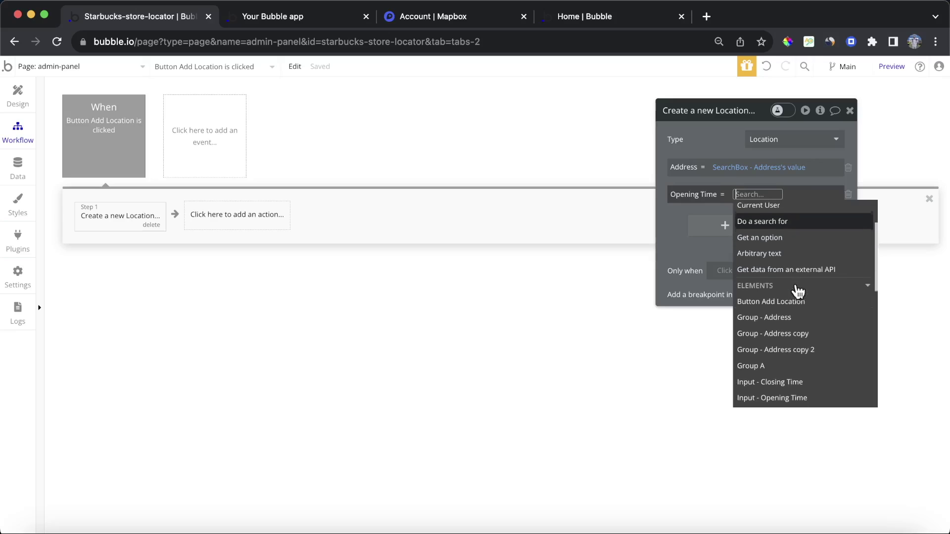
left_click(808, 367)
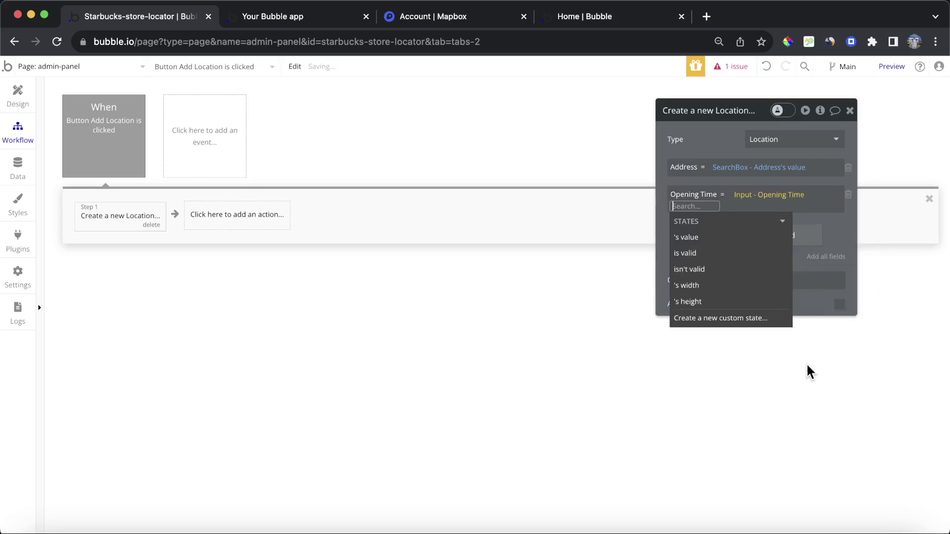
left_click(734, 224)
left_click(792, 202)
left_click(800, 199)
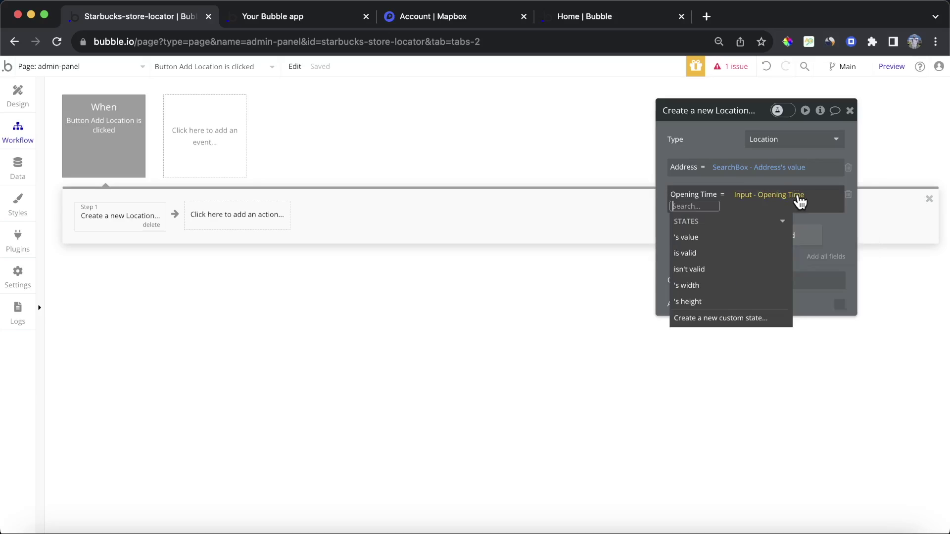
left_click(693, 238)
left_click(657, 221)
Add the Closing Time field to the new Location action, set it to Input - Closing Time's value, and close the action's properties.
left_click(717, 228)
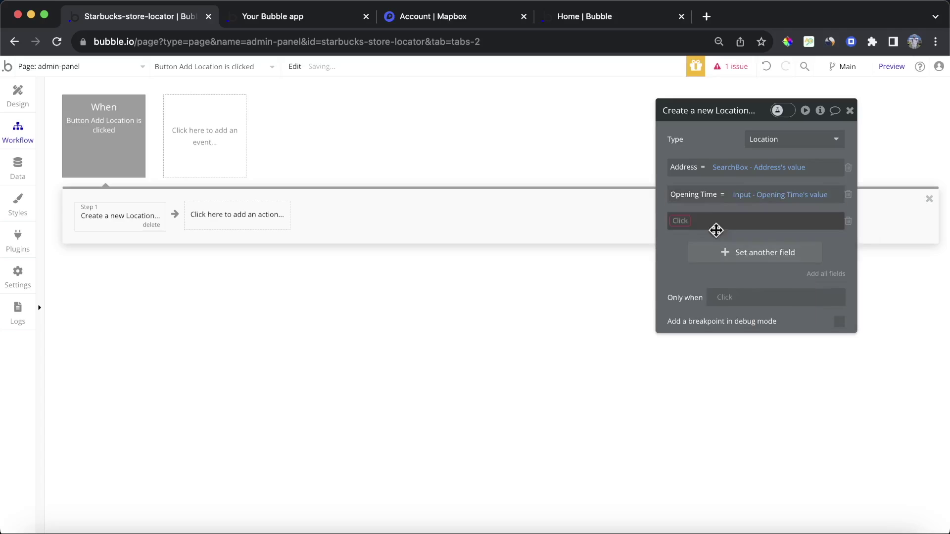
left_click(683, 221)
left_click(695, 254)
left_click(734, 221)
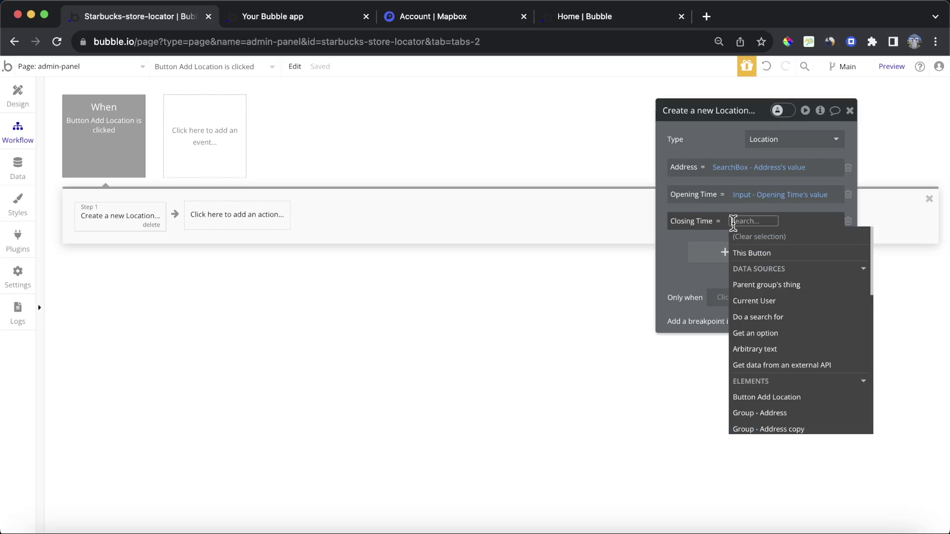
type("inpu")
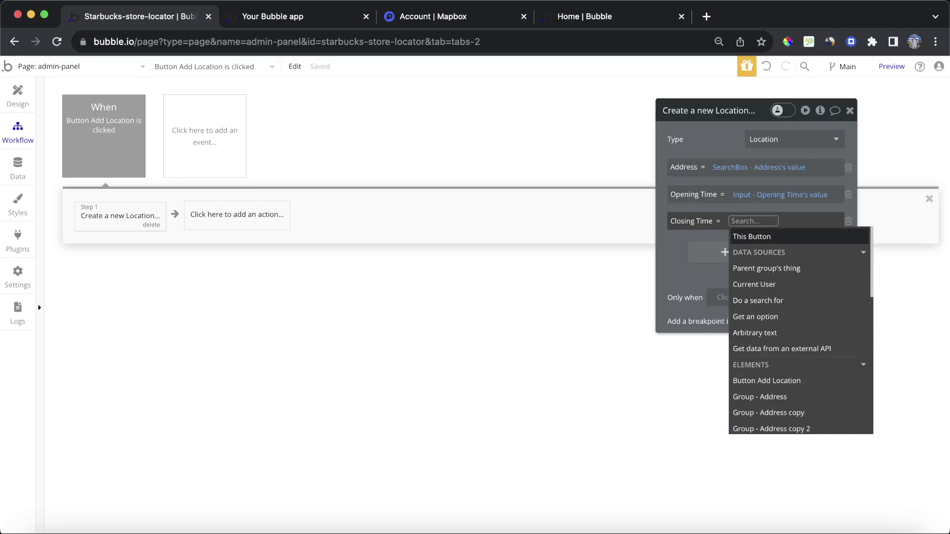
type("t")
left_click(774, 253)
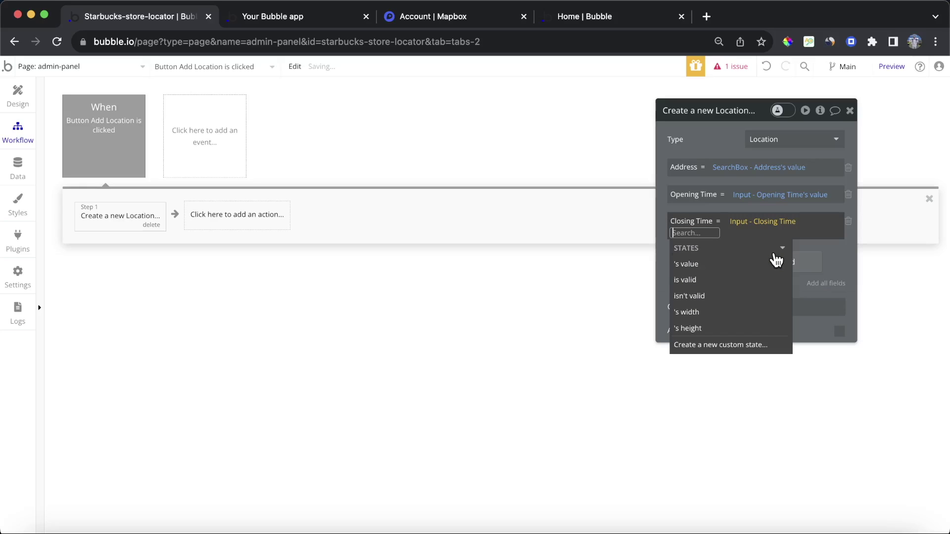
left_click(727, 263)
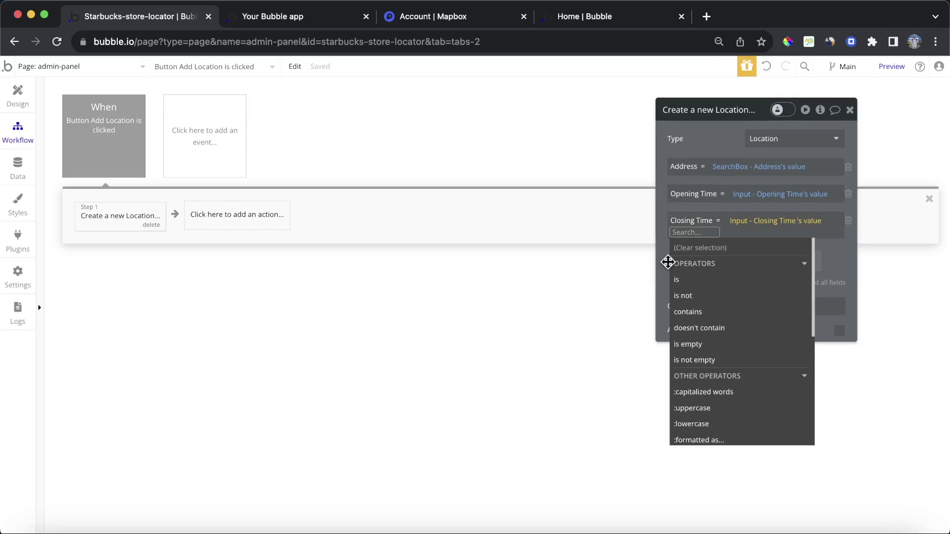
left_click(668, 261)
left_click(850, 110)
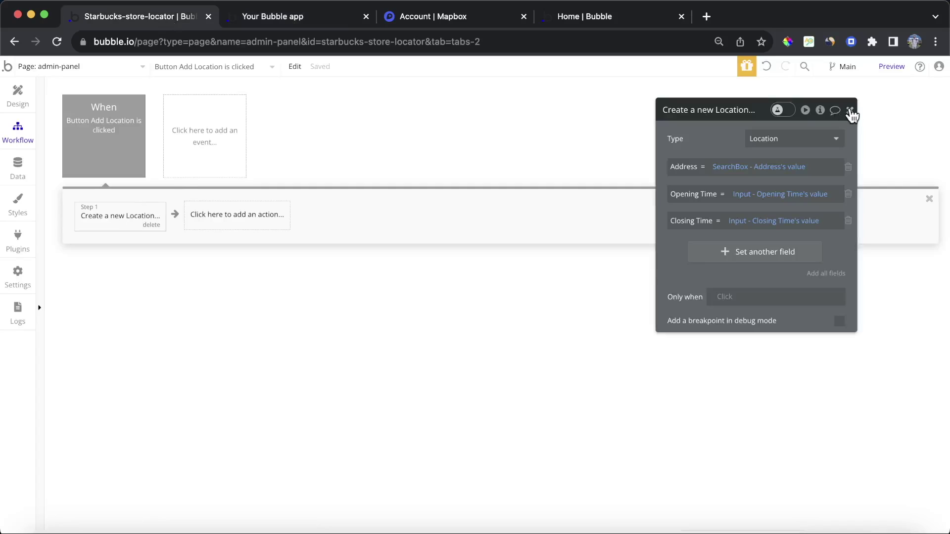
left_click(851, 109)
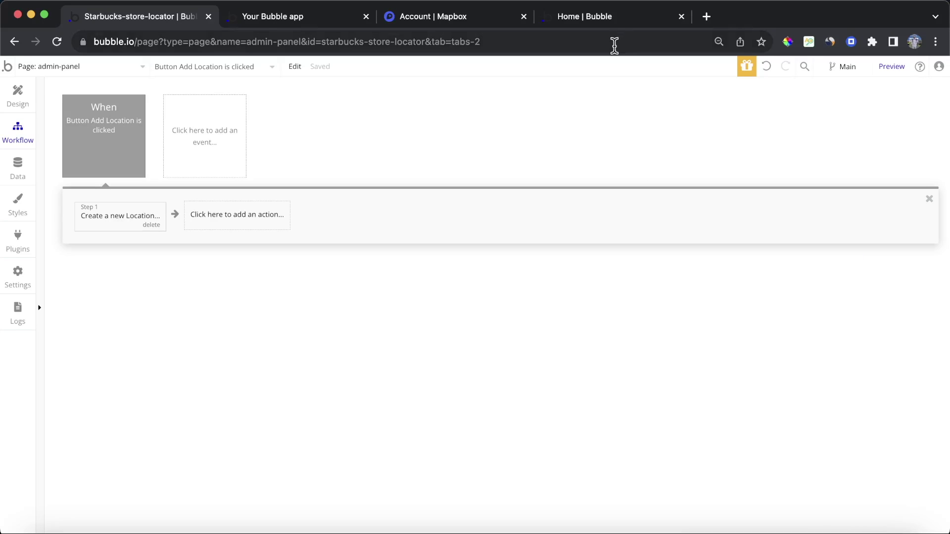
Search Google for "starbucks in new york" in a new tab and look up the details of the 1500 Broadway store.
left_click(707, 16)
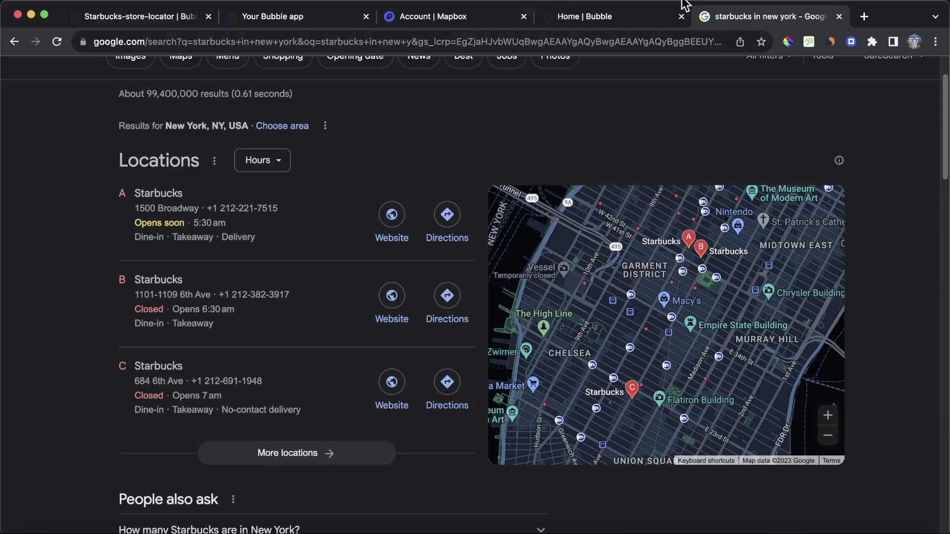
left_click(681, 17)
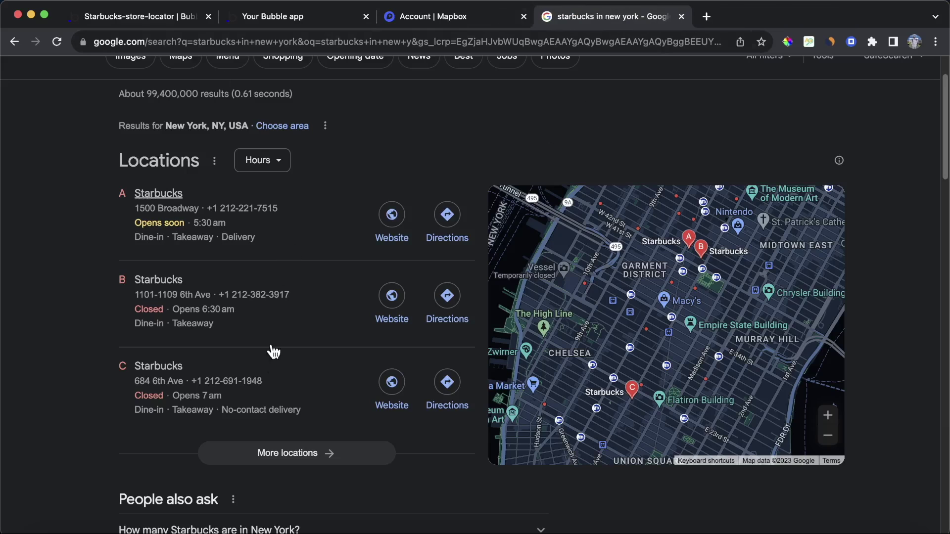
left_click(312, 453)
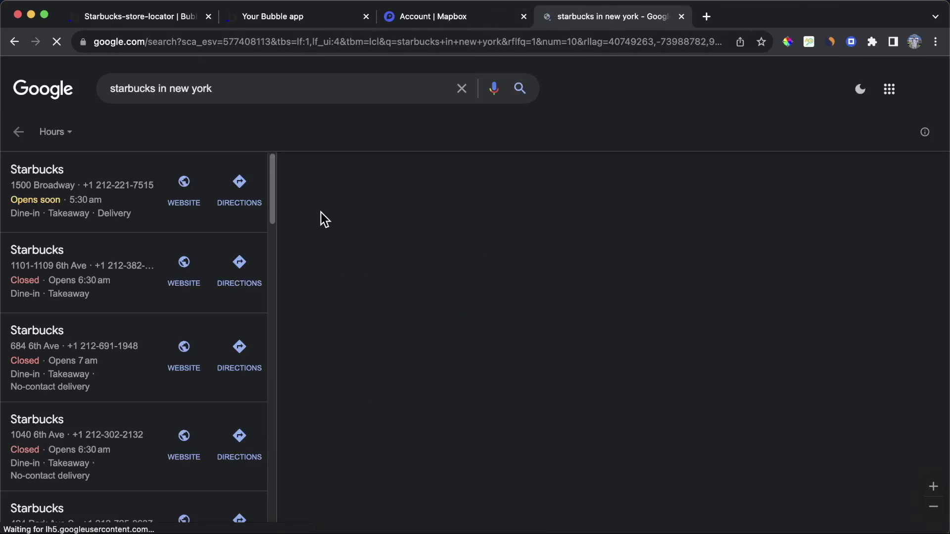
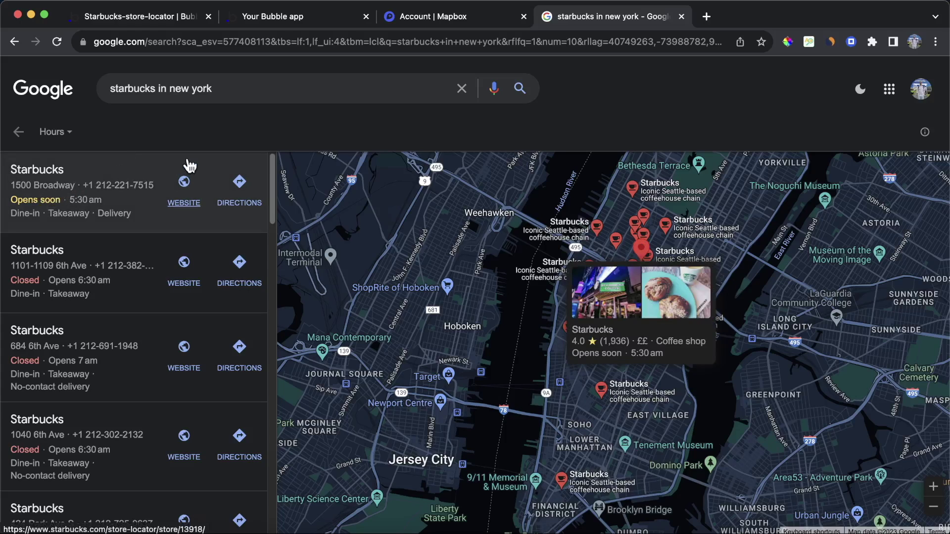
left_click(144, 184)
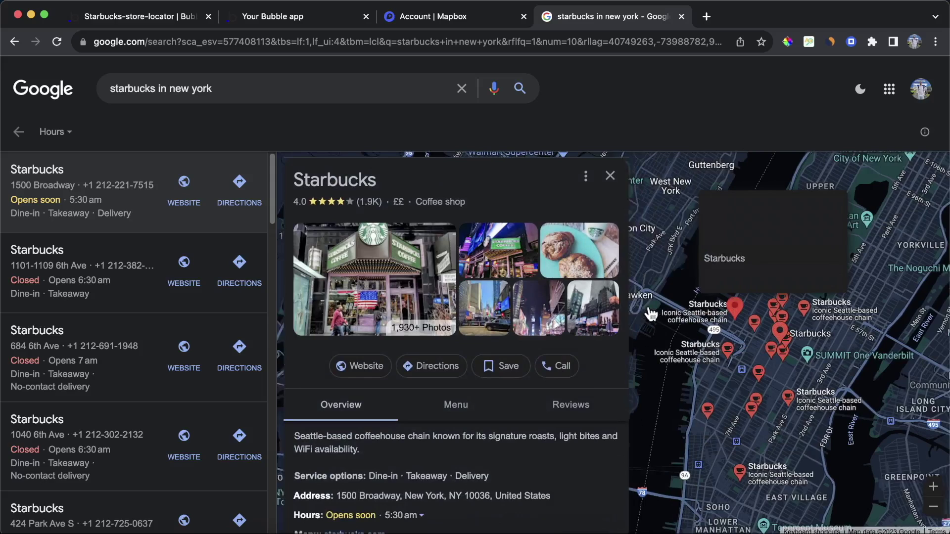
scroll(512, 401, "down", 1)
scroll(512, 402, "down", 3)
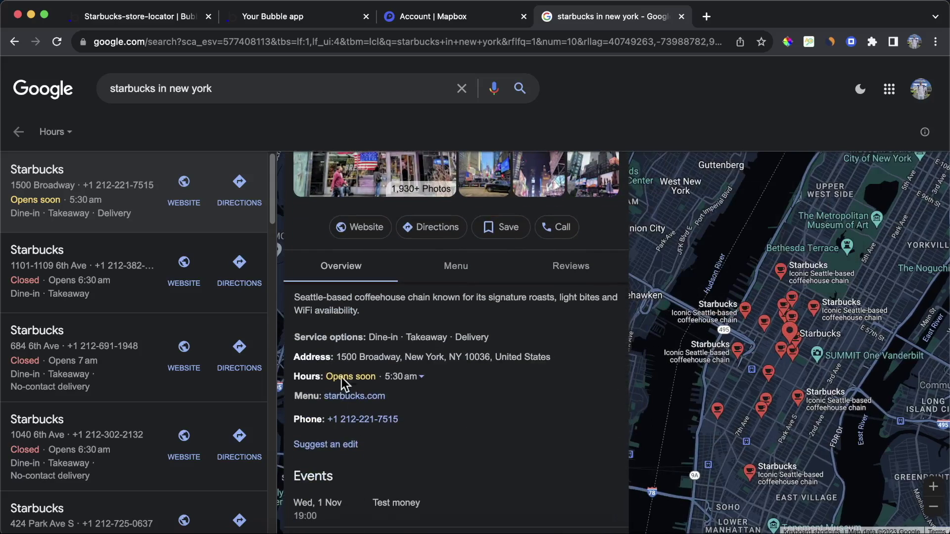
Refresh the admin-panel preview and set the Address to the suggestion "1500 Broadway, New York, NY, USA".
left_click(264, 18)
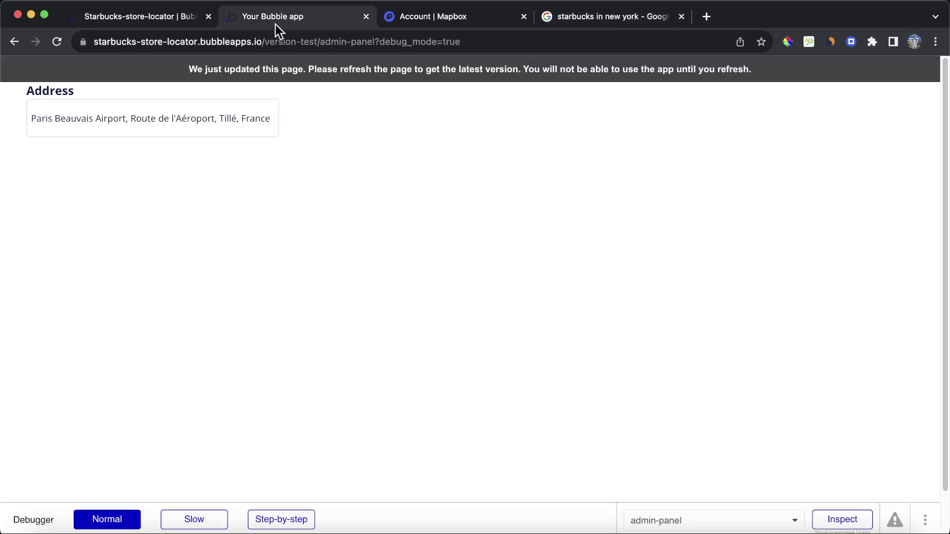
left_click(302, 73)
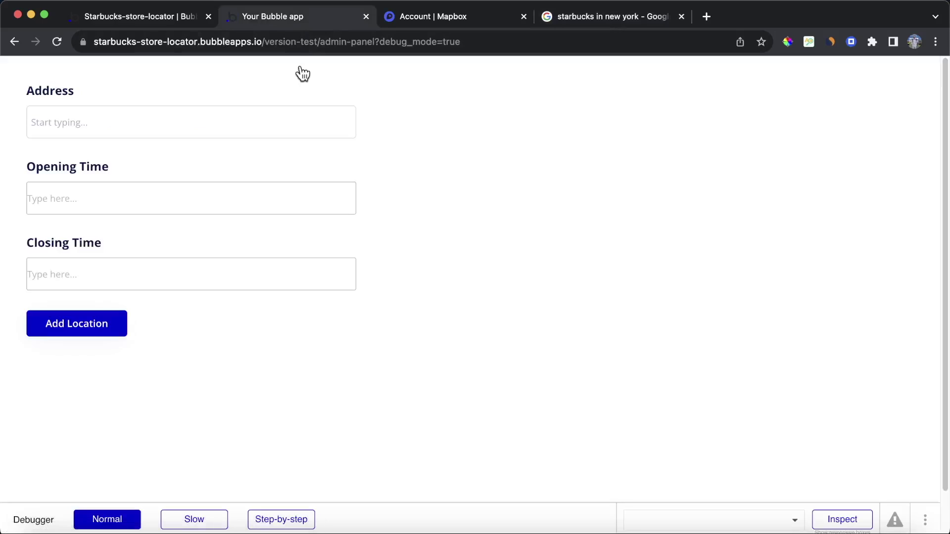
left_click(230, 111)
type("15")
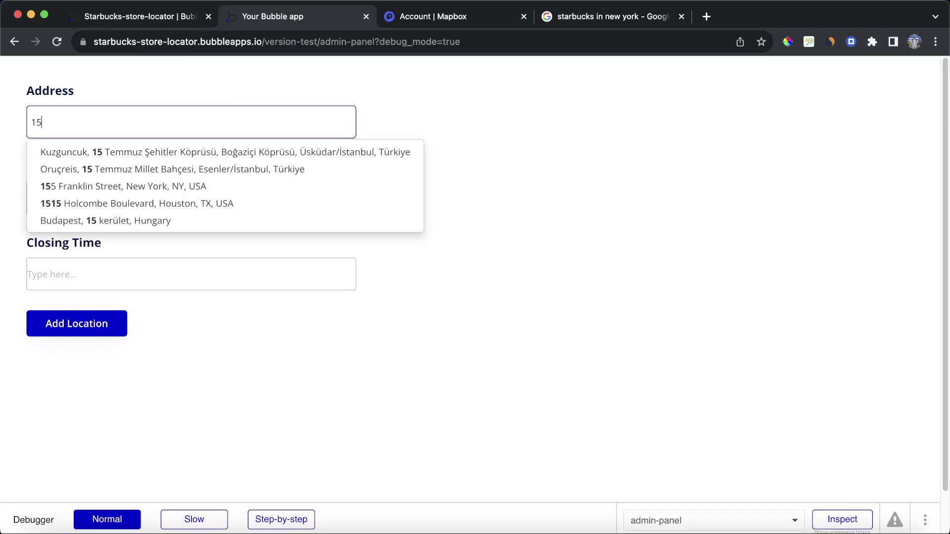
type("00 Bora")
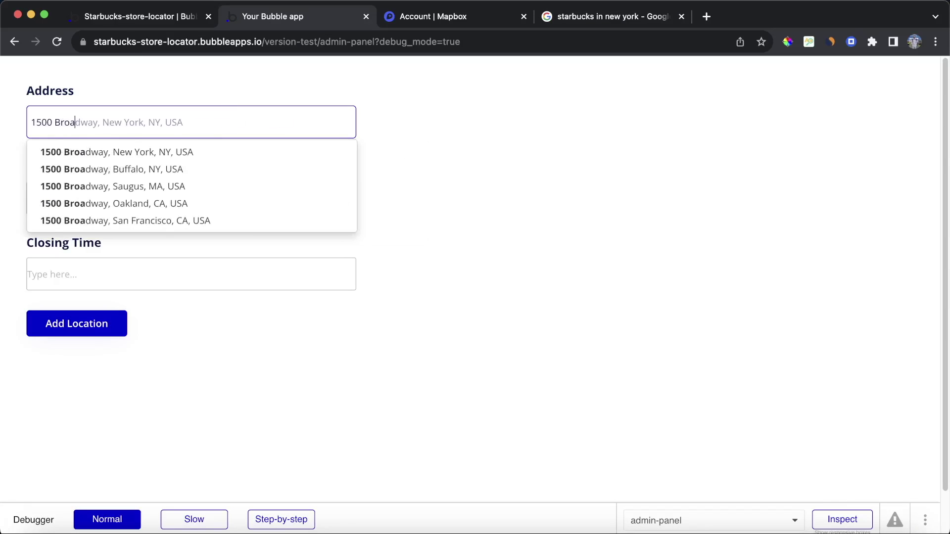
left_click(195, 153)
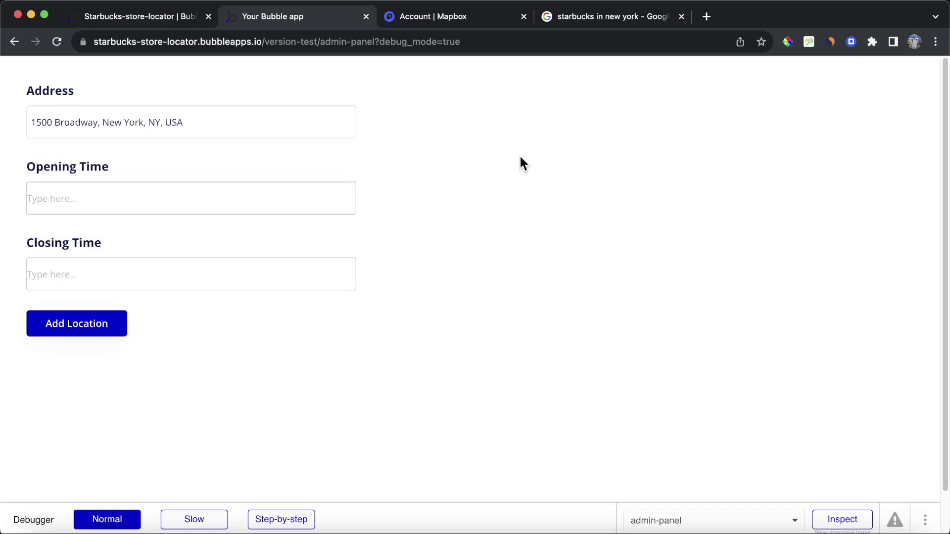
Look up the weekly opening hours of the 1500 Broadway Starbucks in the Google results.
left_click(585, 21)
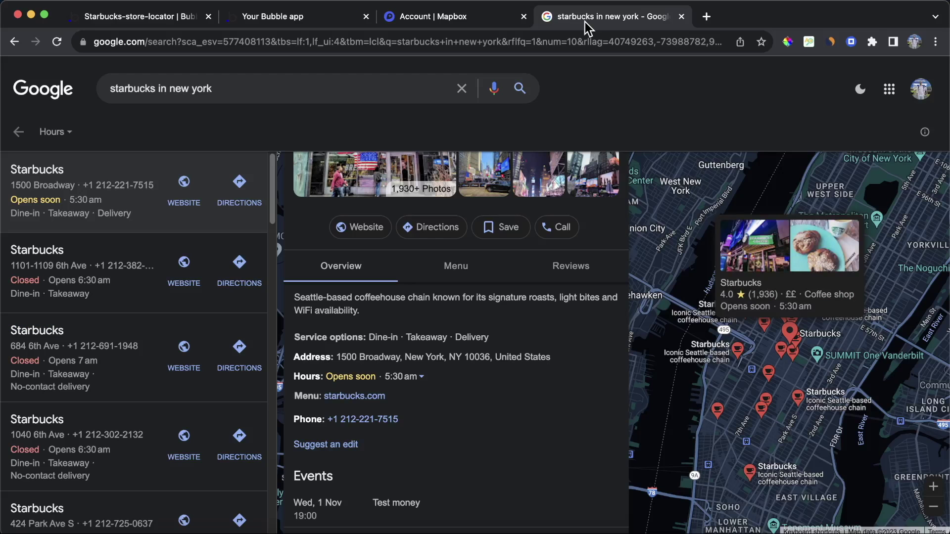
left_click(421, 378)
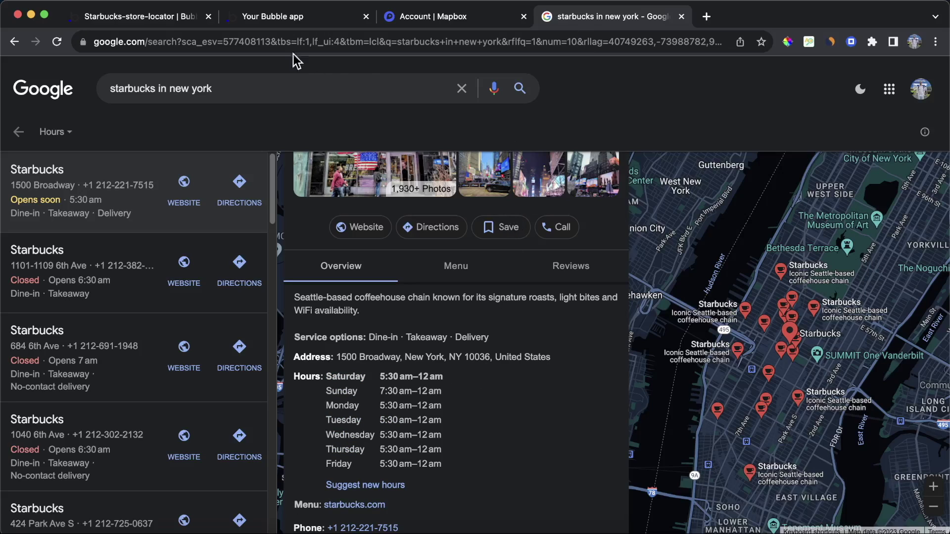
left_click(147, 18)
In the admin-panel preview, set Opening Time to 05:30 and Closing Time to 23:00, and add the location.
left_click(267, 18)
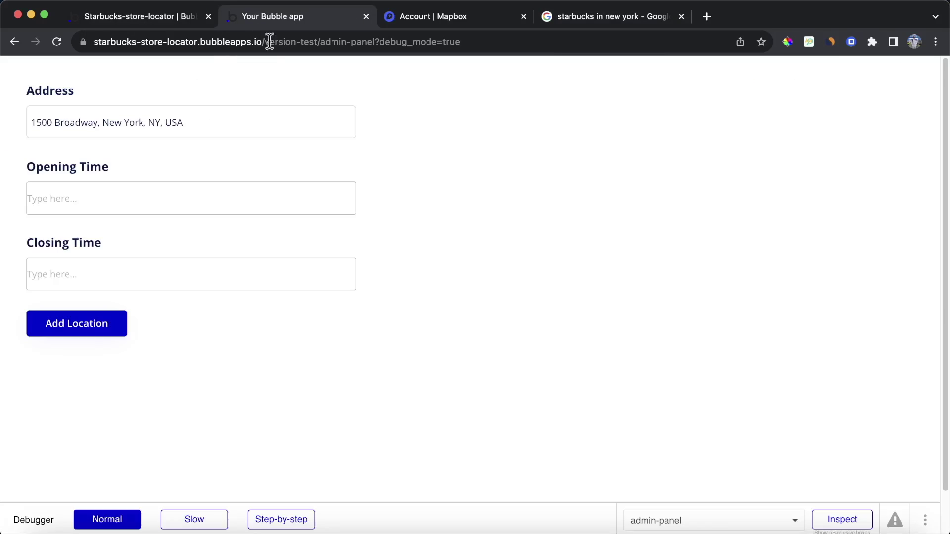
left_click(170, 206)
type("05:30")
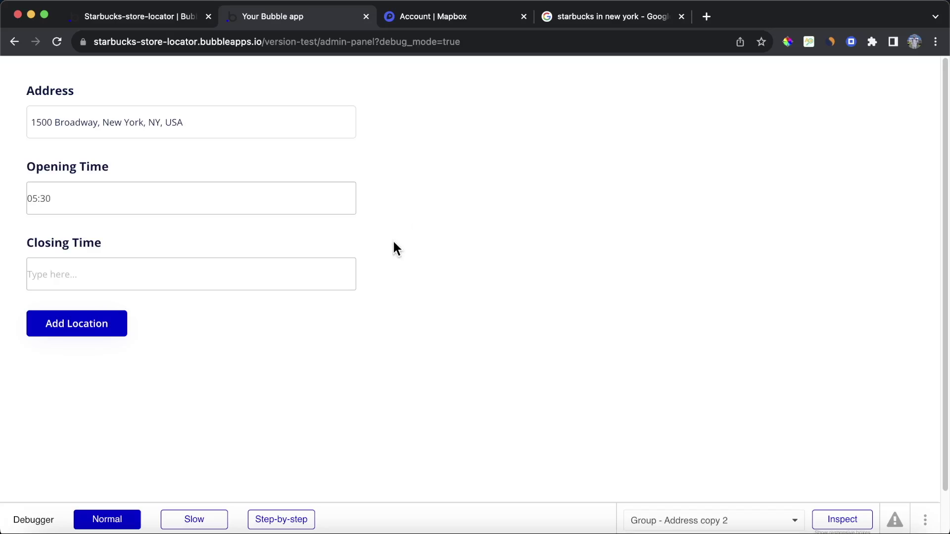
left_click(292, 276)
type("23:00")
left_click(529, 270)
left_click(68, 331)
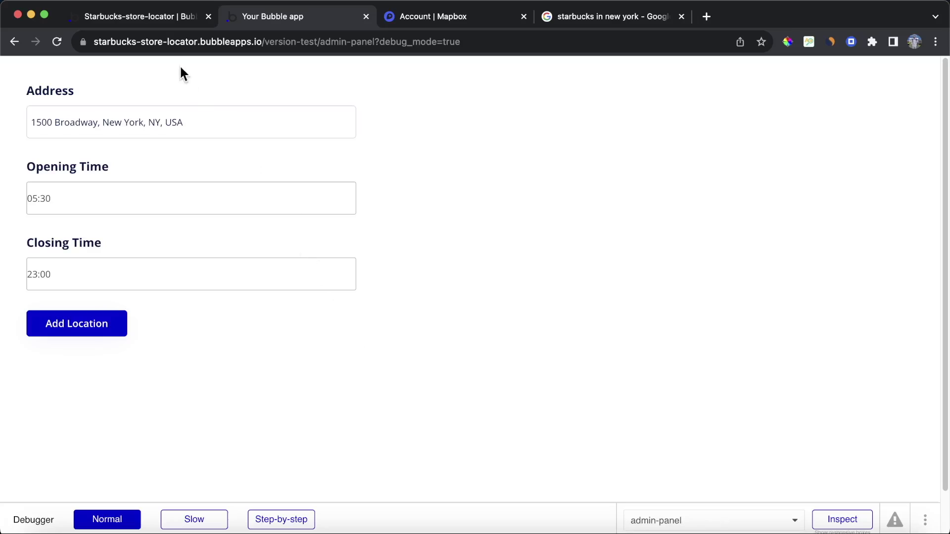
Examine the new Location entry in the Bubble app's data, compare it with the submitted form, and close it without saving.
left_click(147, 9)
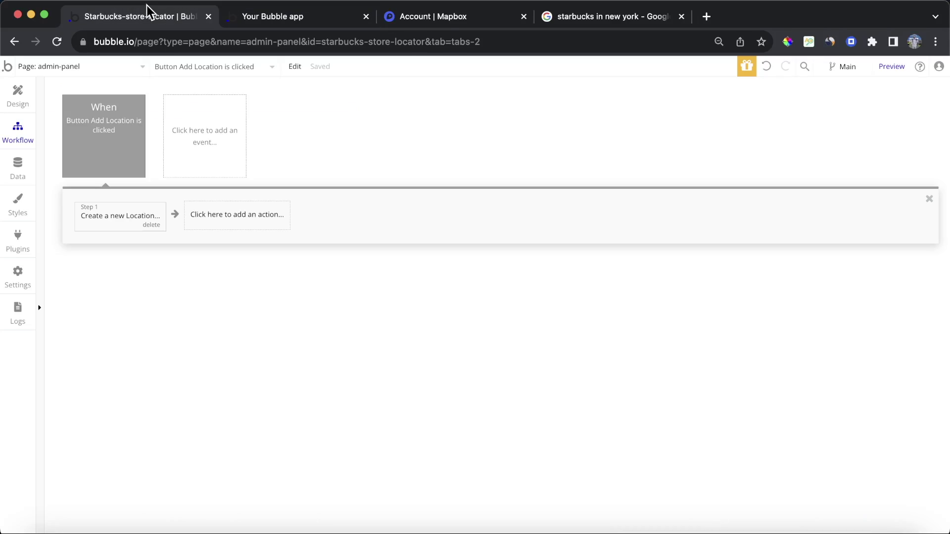
left_click(11, 173)
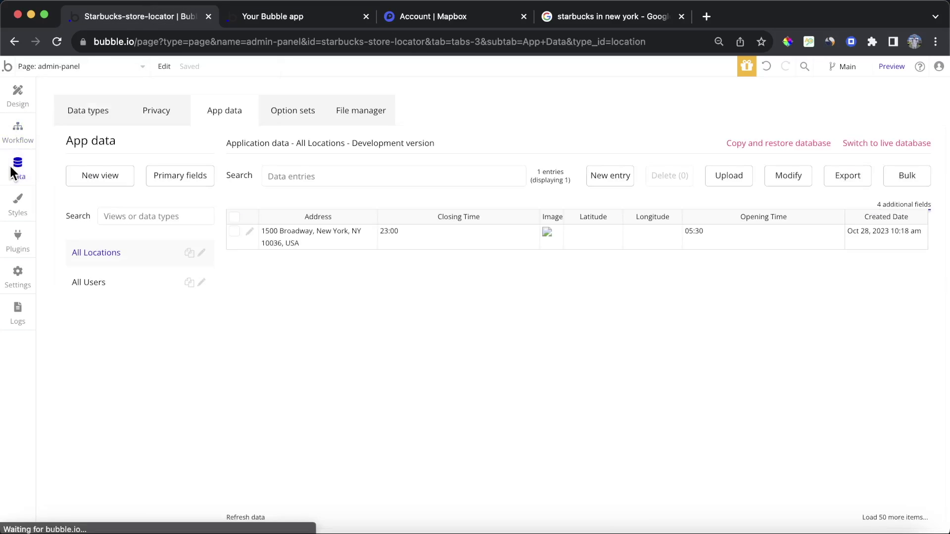
left_click(252, 232)
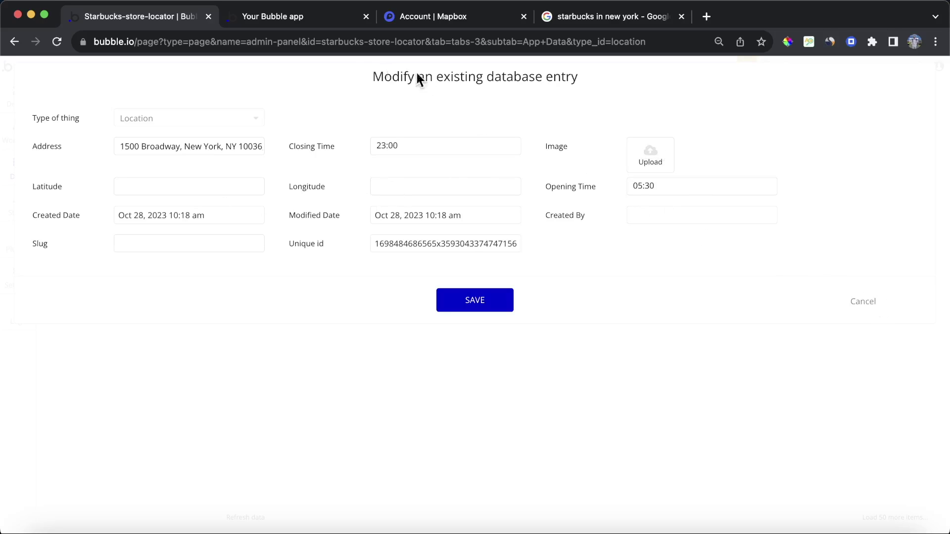
left_click(296, 20)
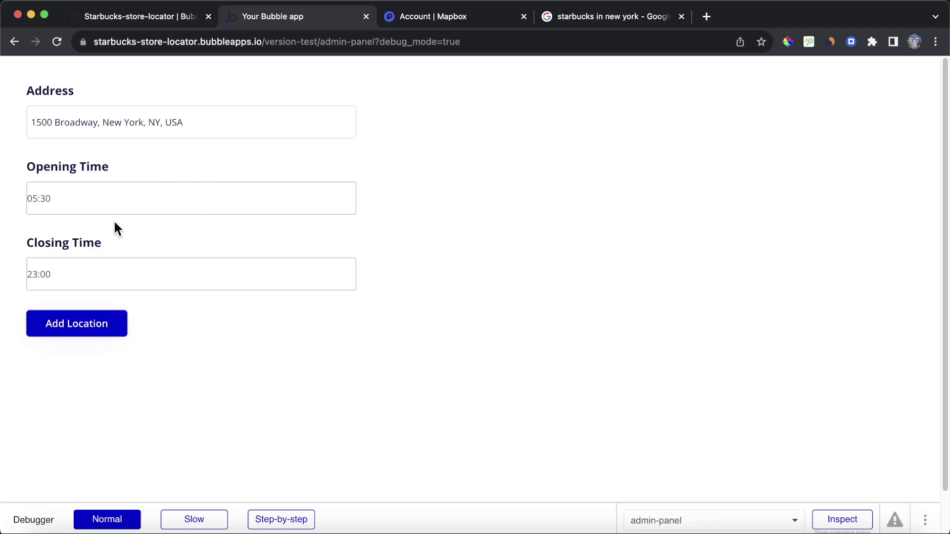
left_click(155, 20)
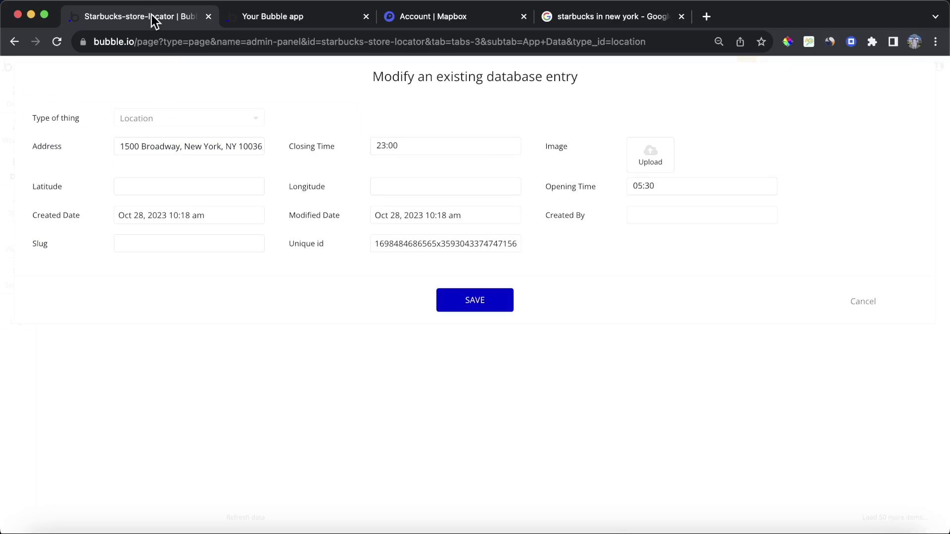
left_click(869, 303)
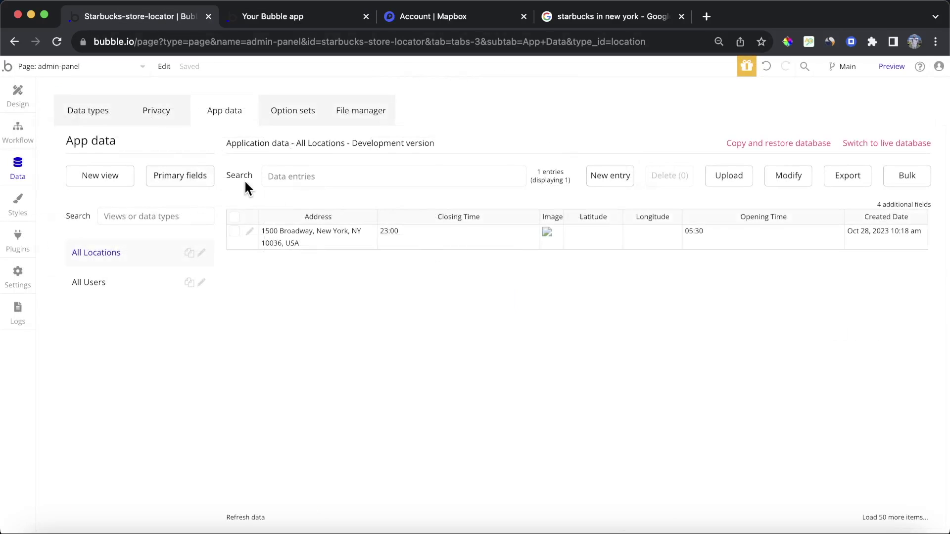
Add a Reset relevant inputs action after the Create a new Location step in the Add Location button's workflow.
left_click(18, 95)
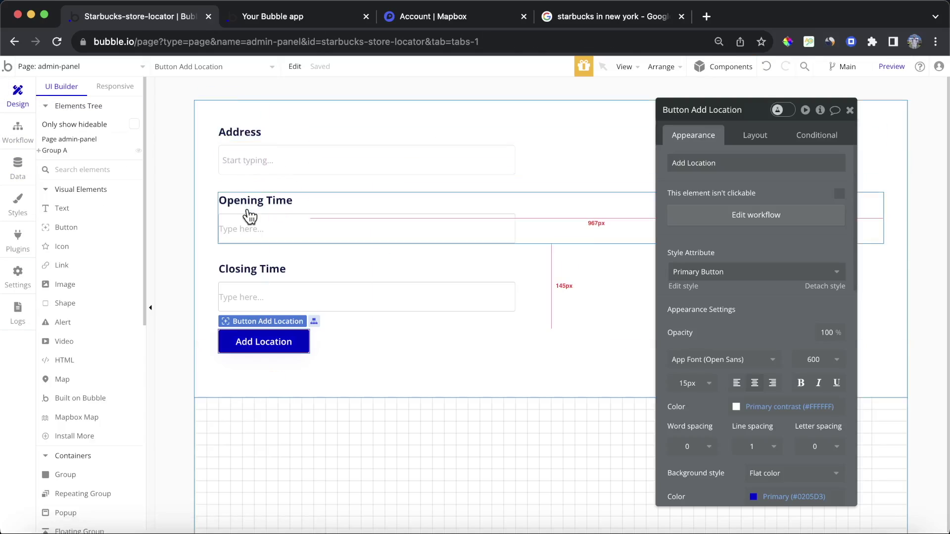
left_click(734, 221)
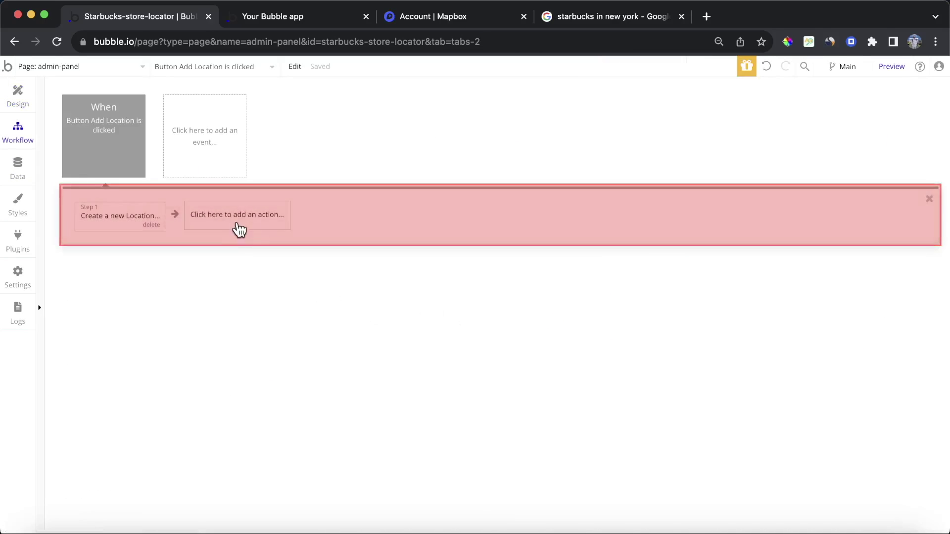
left_click(238, 223)
left_click(238, 251)
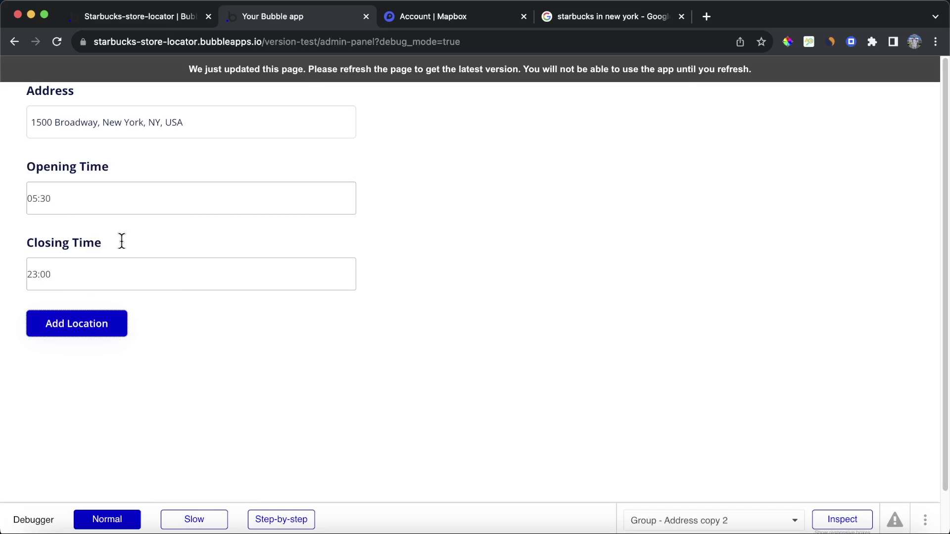
left_click(156, 20)
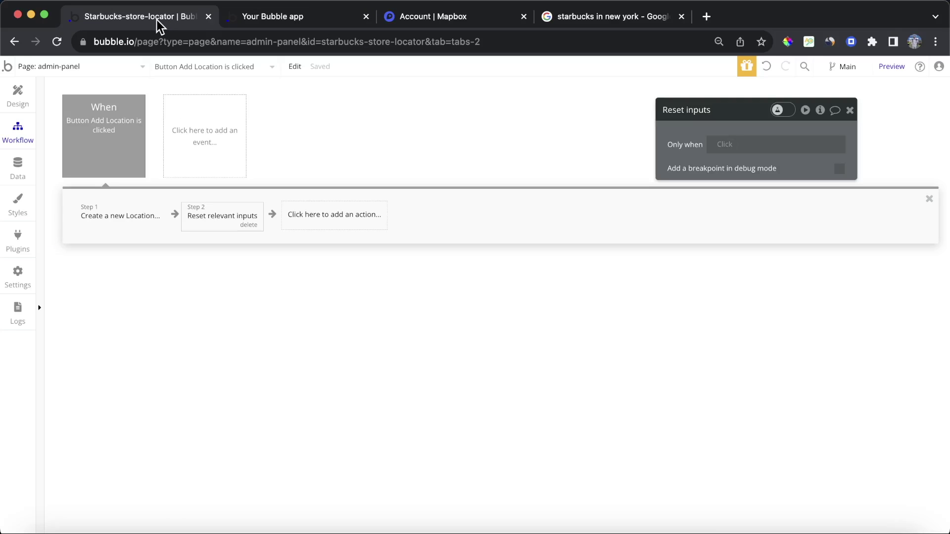
Examine the saved Location entry's Image, Latitude and Longitude fields in the app data, and close it without saving.
left_click(19, 165)
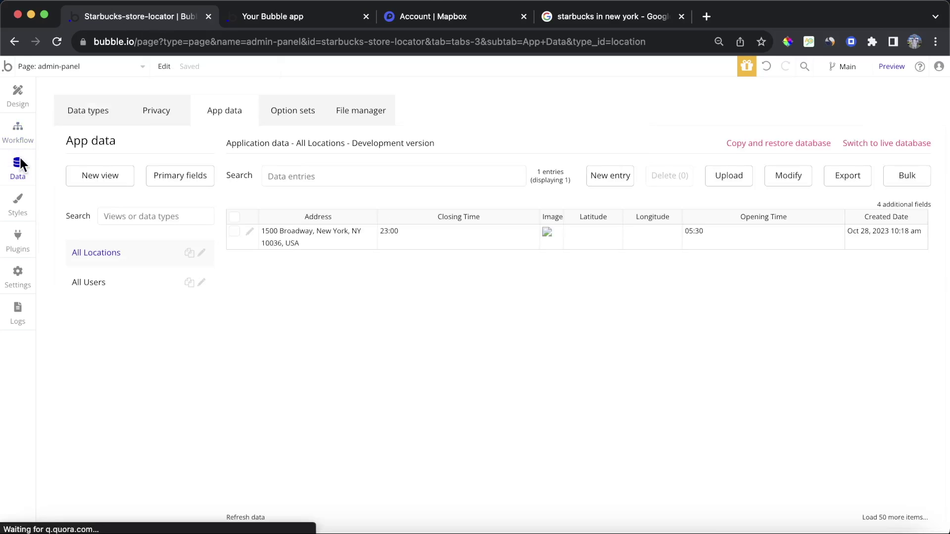
left_click(250, 233)
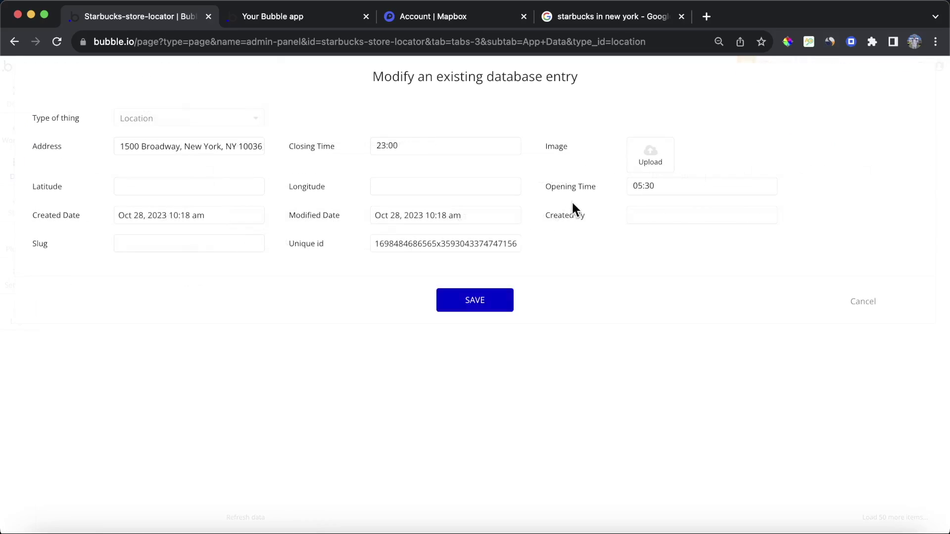
left_click(863, 301)
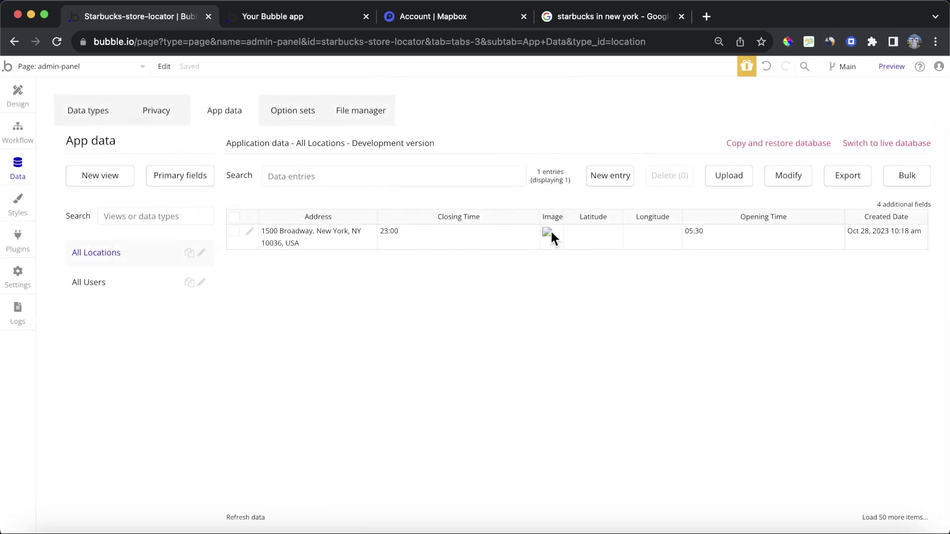
In the Add Location workflow's Create a new Location action, set Longitude to SearchBox - Address's value's longitude.
left_click(11, 104)
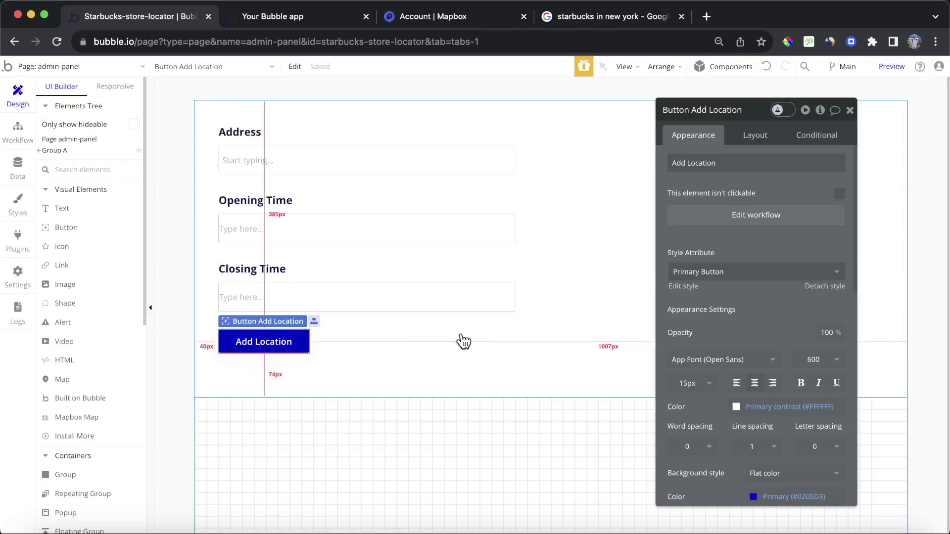
left_click(748, 219)
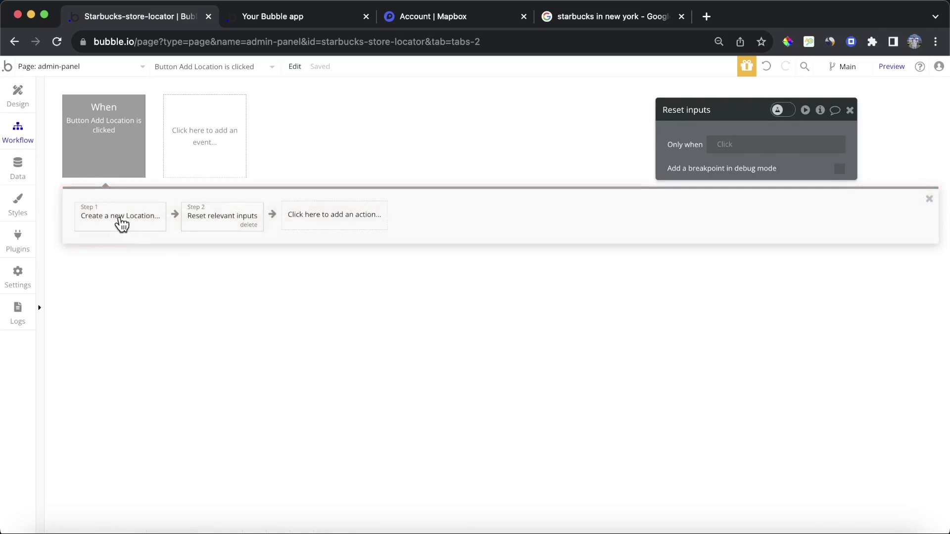
left_click(120, 216)
left_click(699, 258)
left_click(681, 246)
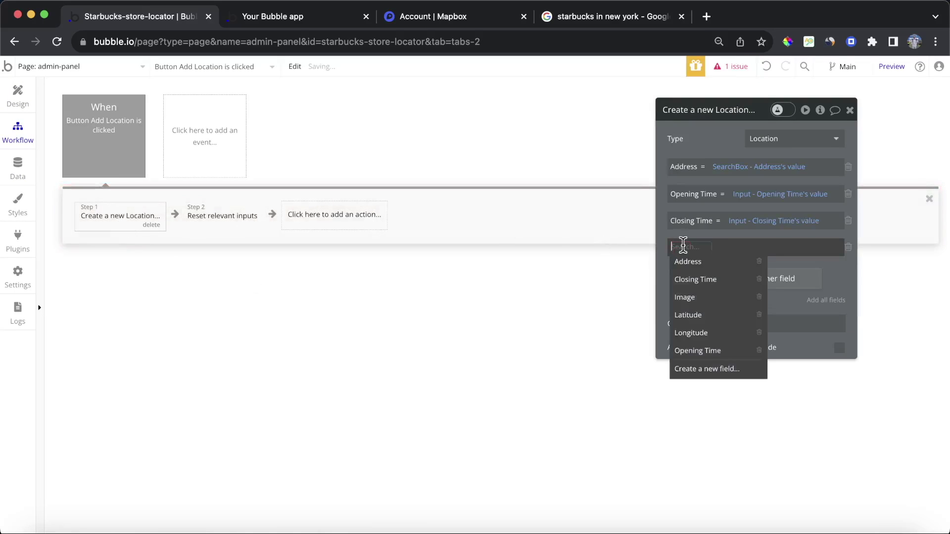
left_click(727, 333)
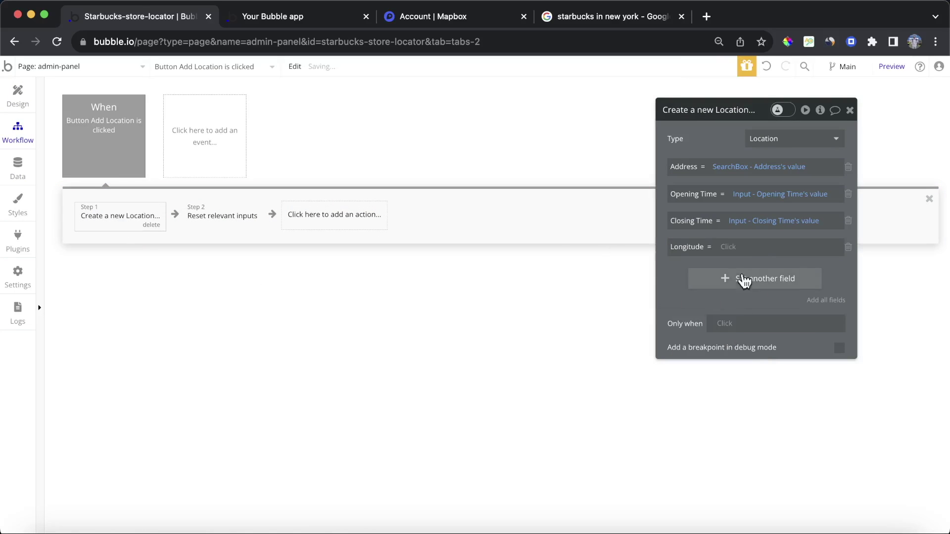
left_click(730, 247)
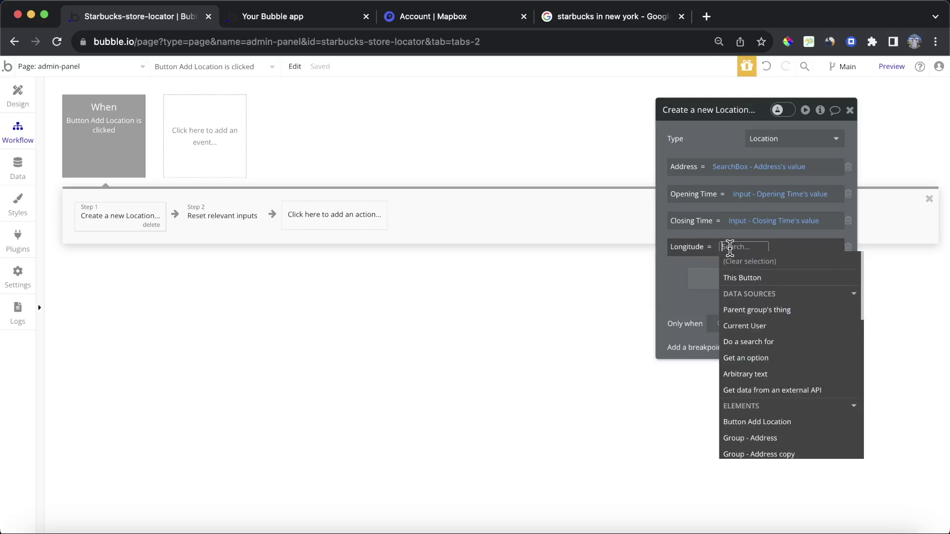
type("sear")
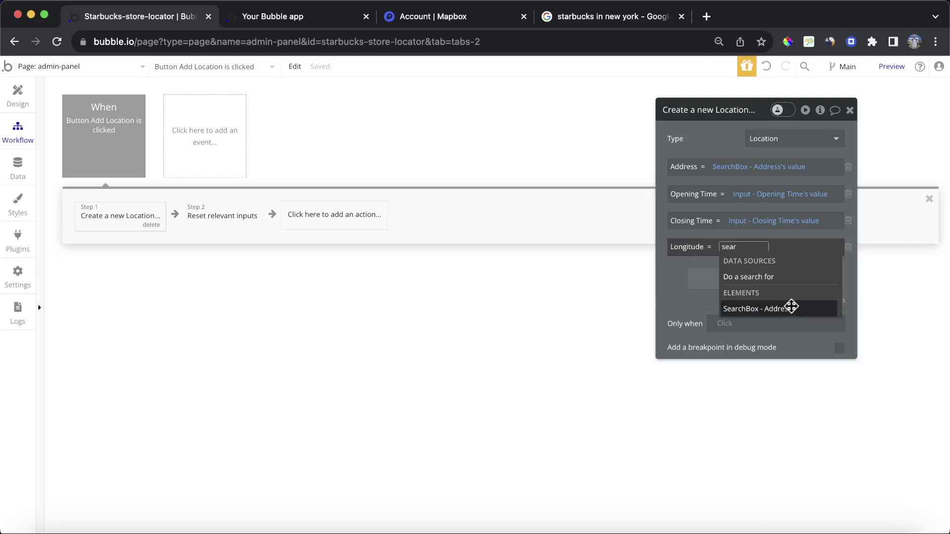
left_click(792, 307)
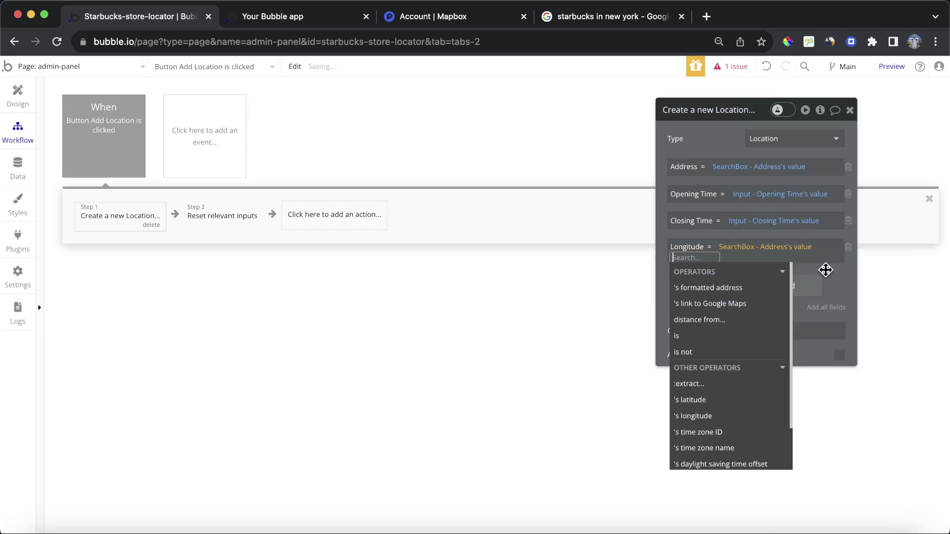
scroll(776, 331, "down", 2)
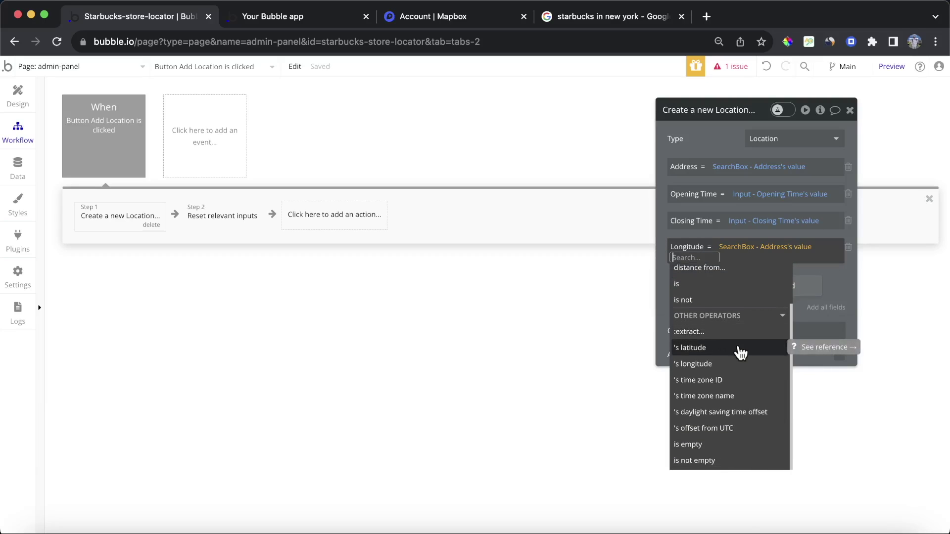
left_click(724, 365)
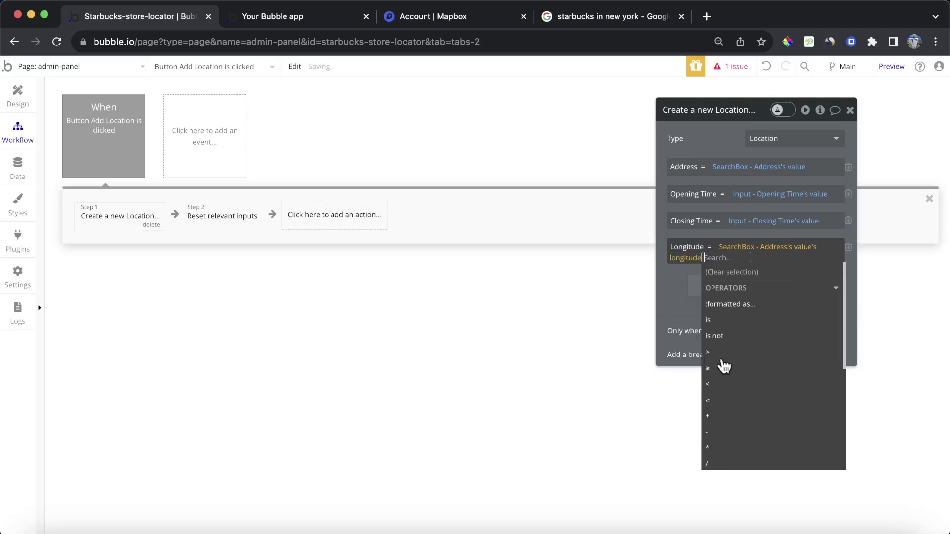
left_click(674, 280)
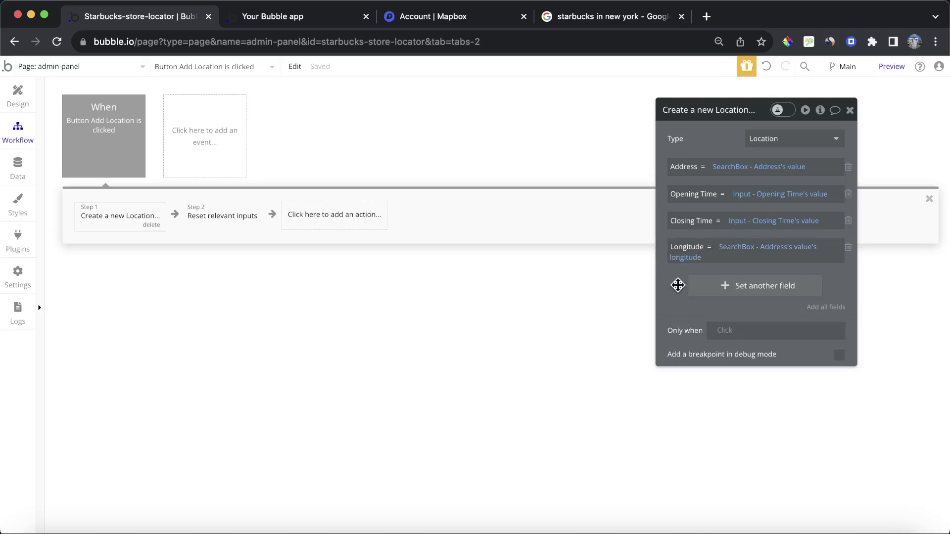
Add the Latitude field to the Create a new Location action and set it to SearchBox - Address's value's latitude.
left_click(747, 290)
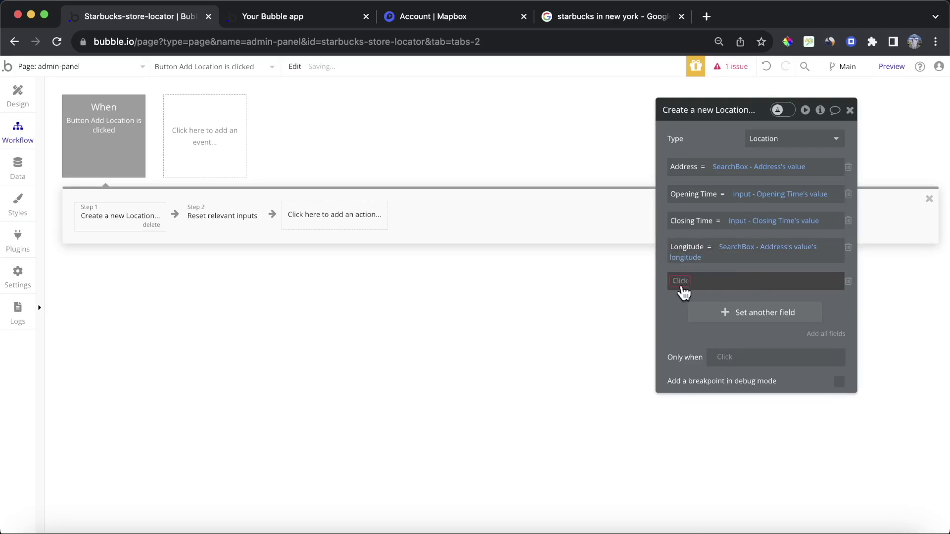
type("lat")
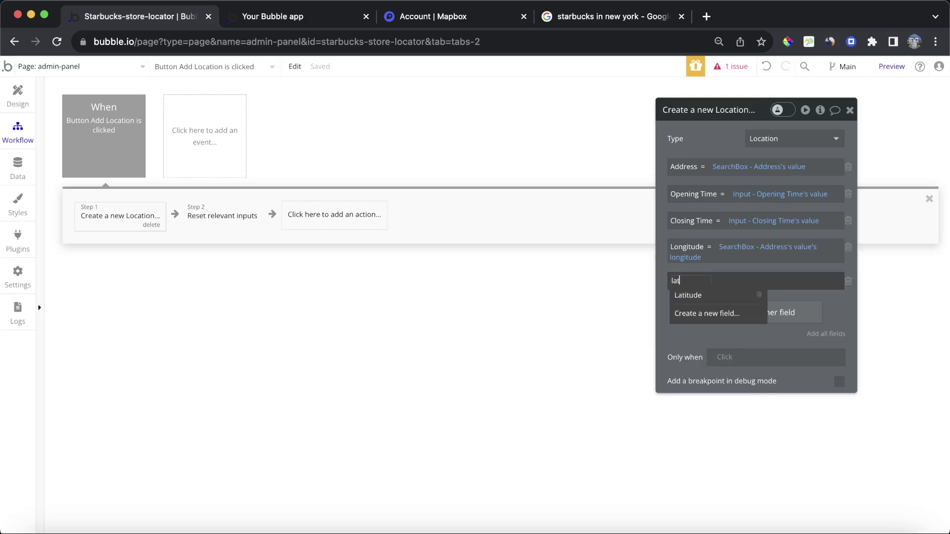
left_click(687, 296)
left_click(722, 280)
type("se")
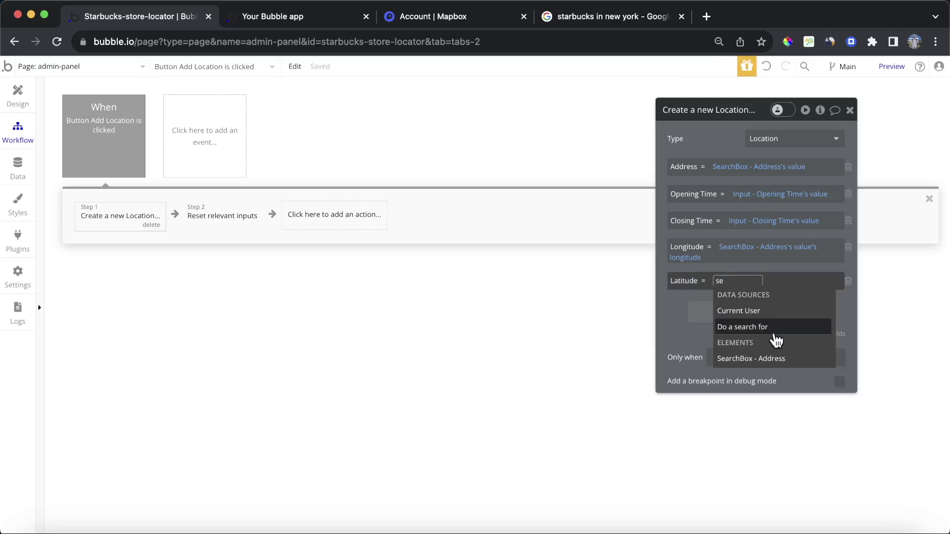
left_click(776, 360)
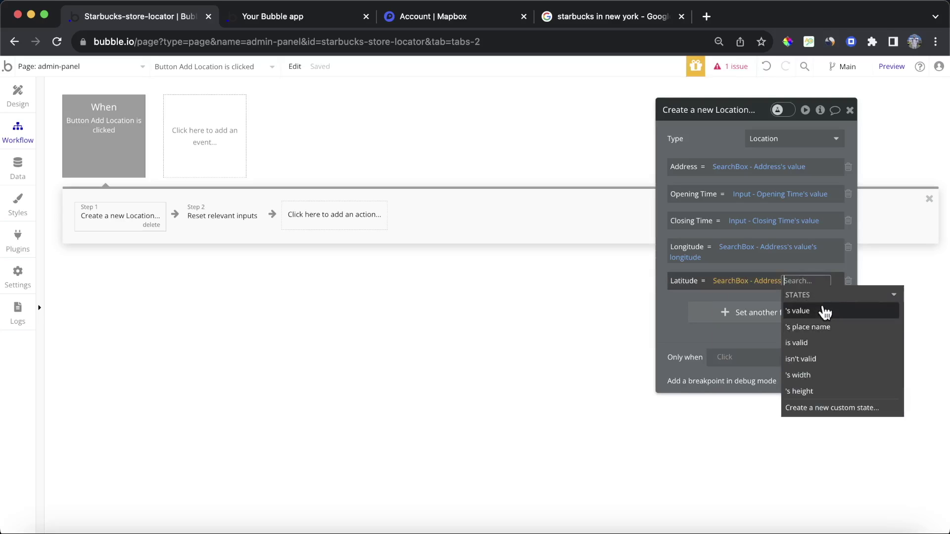
left_click(734, 435)
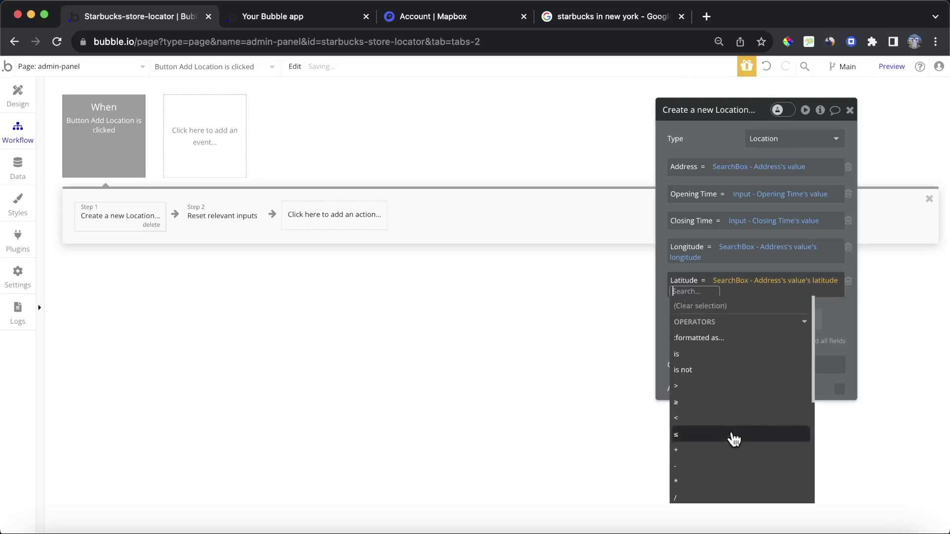
left_click(663, 324)
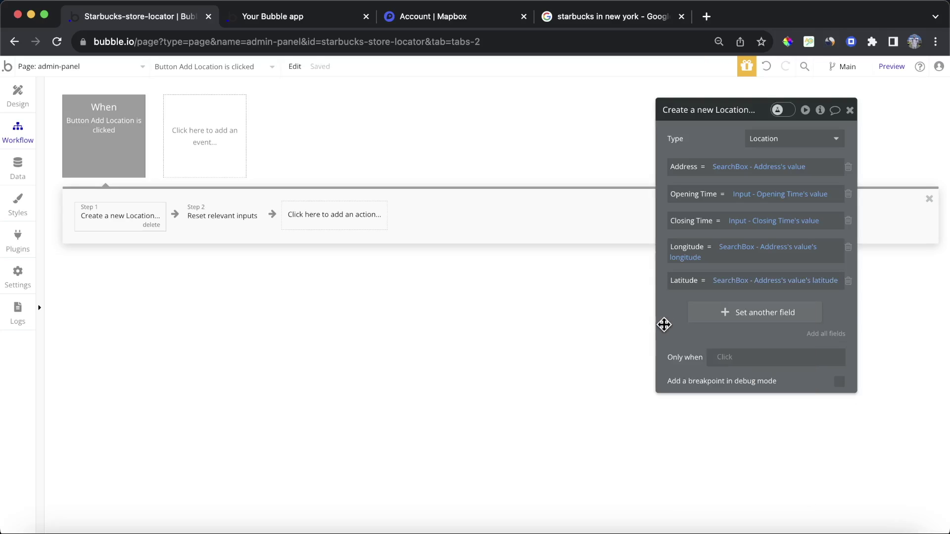
Draw a picture uploader about 266 by 114 px in the admin-panel's Group A and make it the last element.
left_click(18, 114)
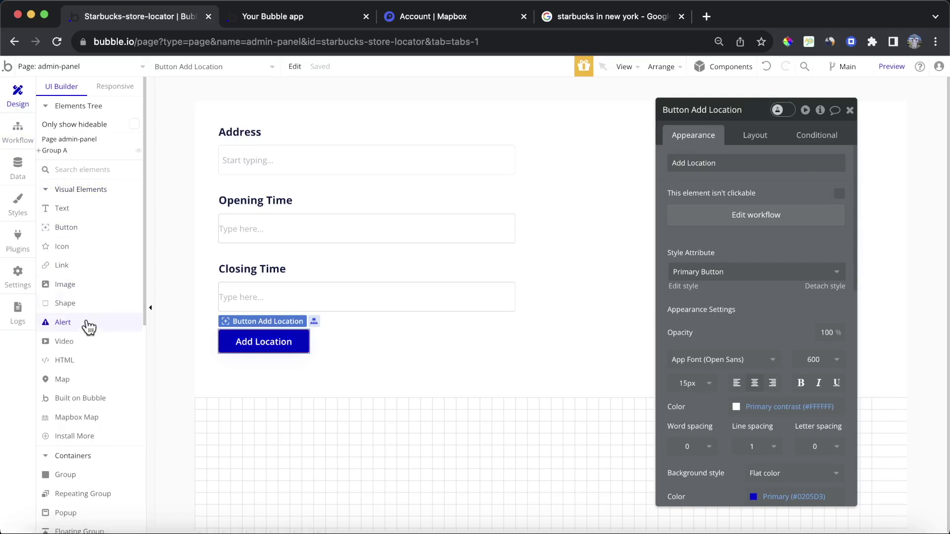
scroll(88, 327, "down", 8)
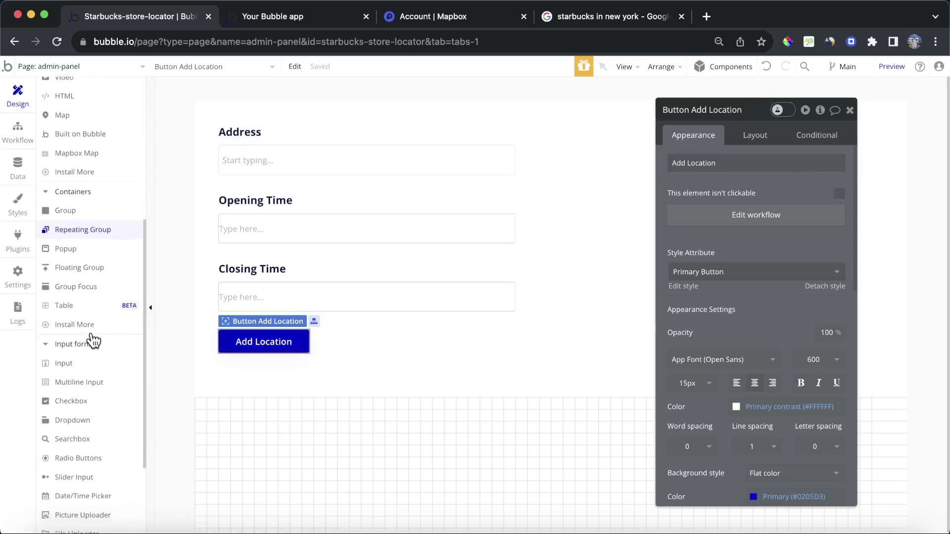
scroll(92, 341, "down", 3)
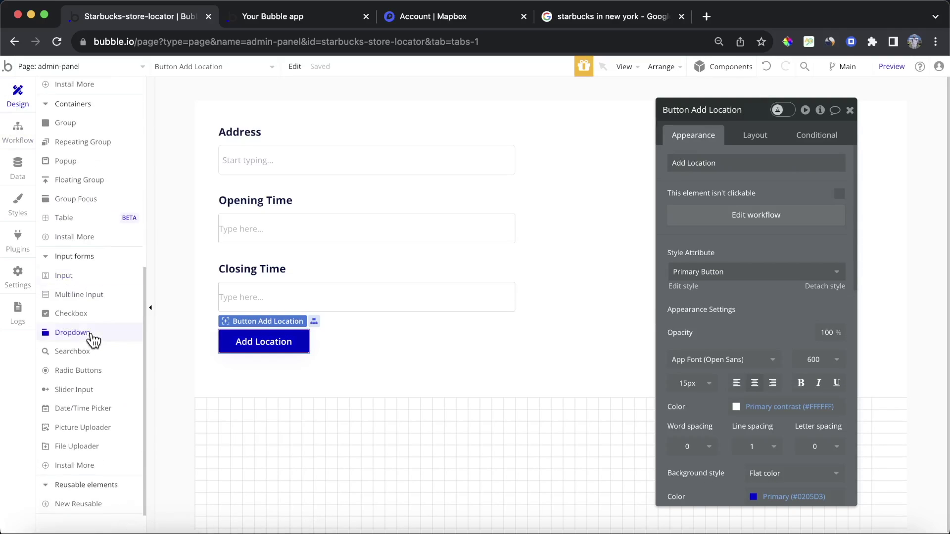
left_click(102, 430)
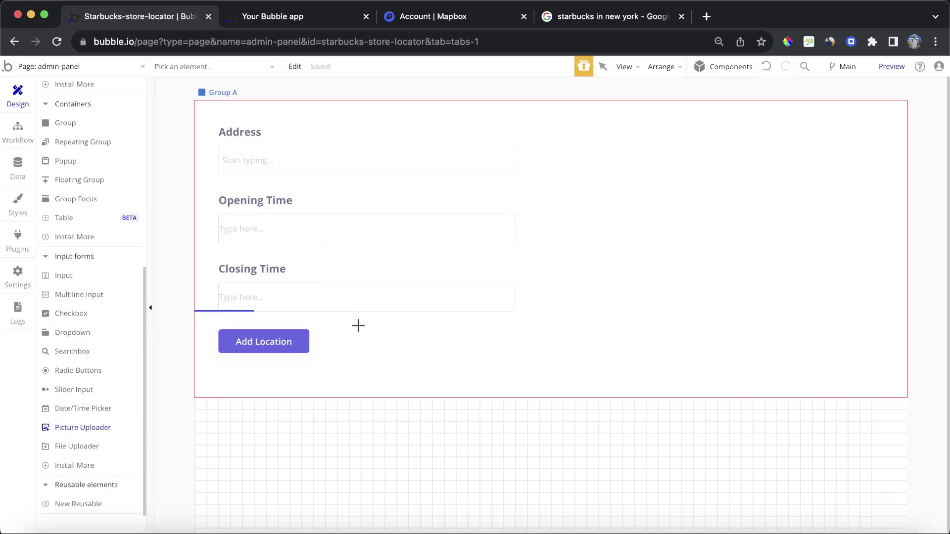
left_click_drag(358, 325, 520, 257)
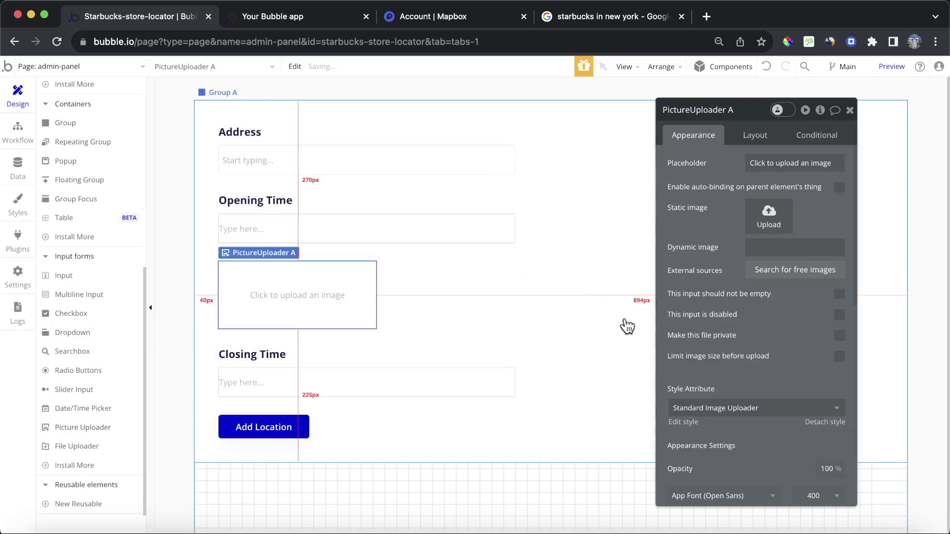
left_click(755, 136)
left_click(822, 252)
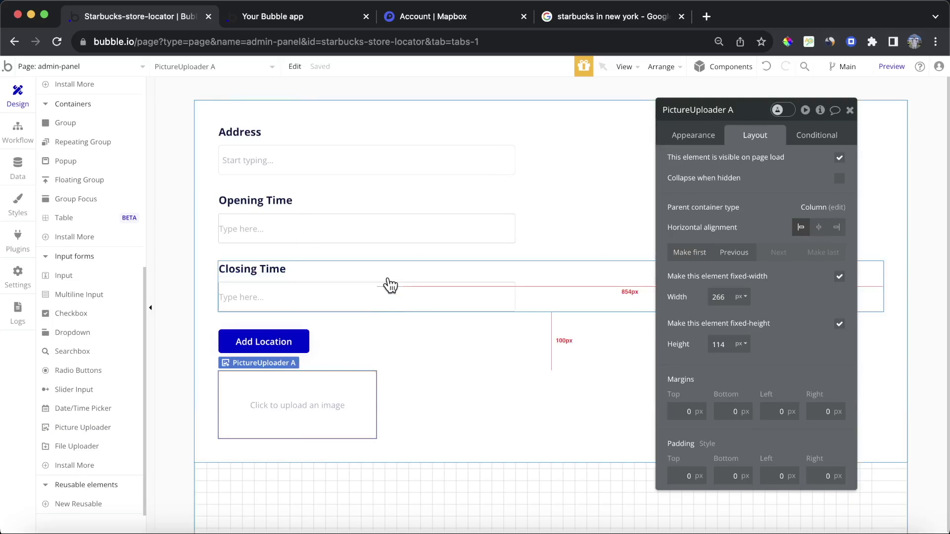
Duplicate the Closing Time group with its label and input inside Group A.
left_click(580, 299)
left_click(539, 366)
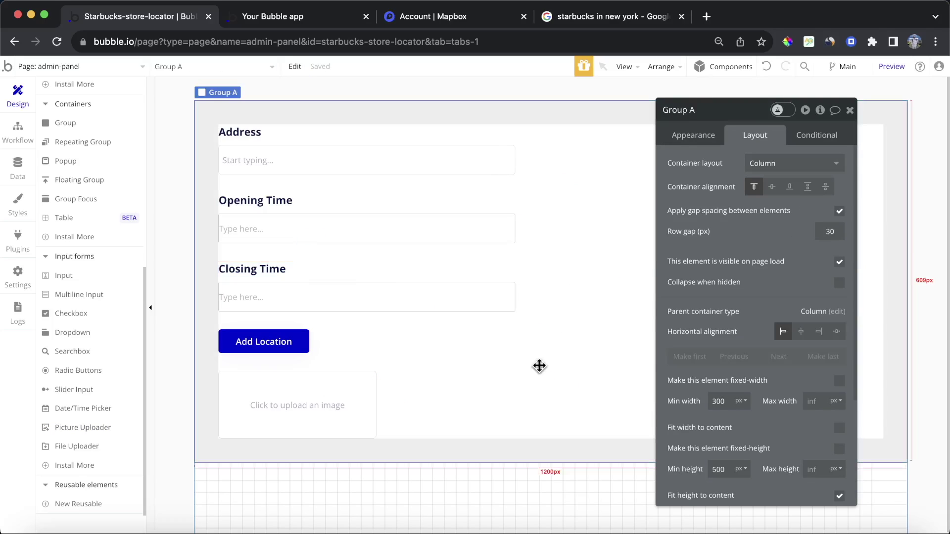
key("ctrl+v")
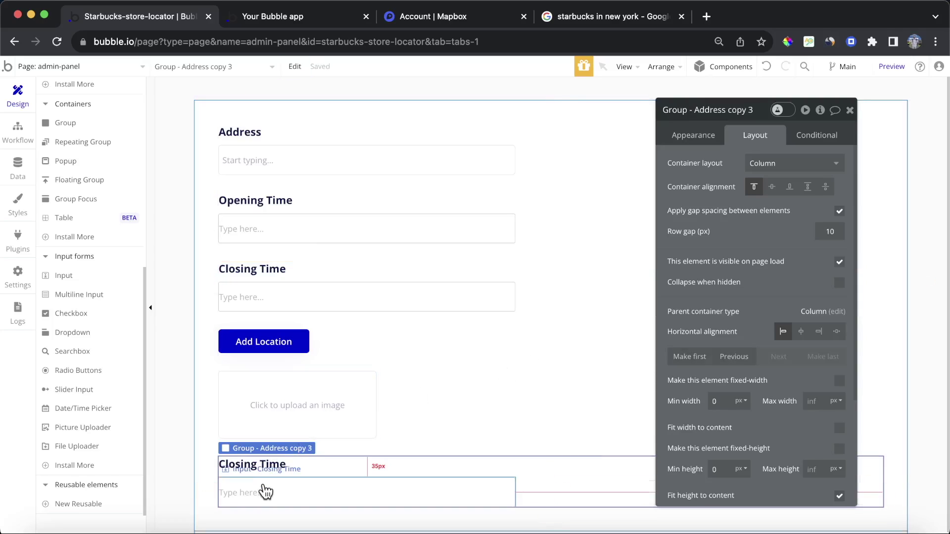
Move the picture uploader from Group A into the duplicated Closing Time group by cutting and pasting it.
left_click_drag(298, 413, 401, 456)
right_click(334, 402)
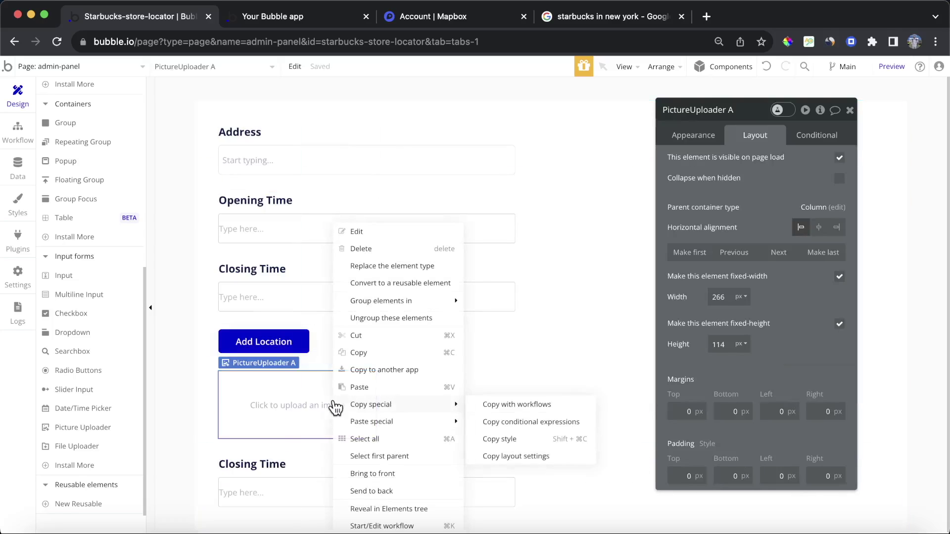
left_click(372, 337)
scroll(375, 343, "down", 1)
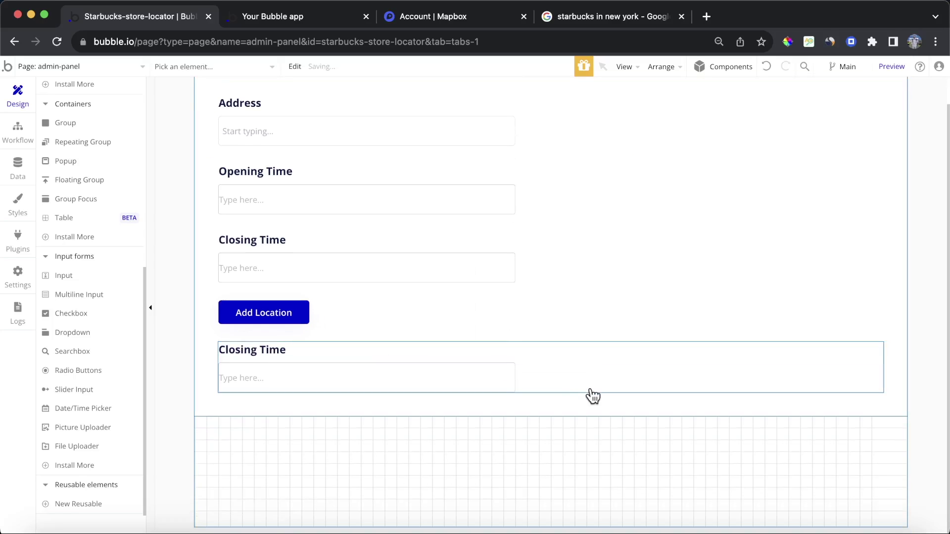
double_click(592, 395)
right_click(588, 375)
mouse_move(621, 357)
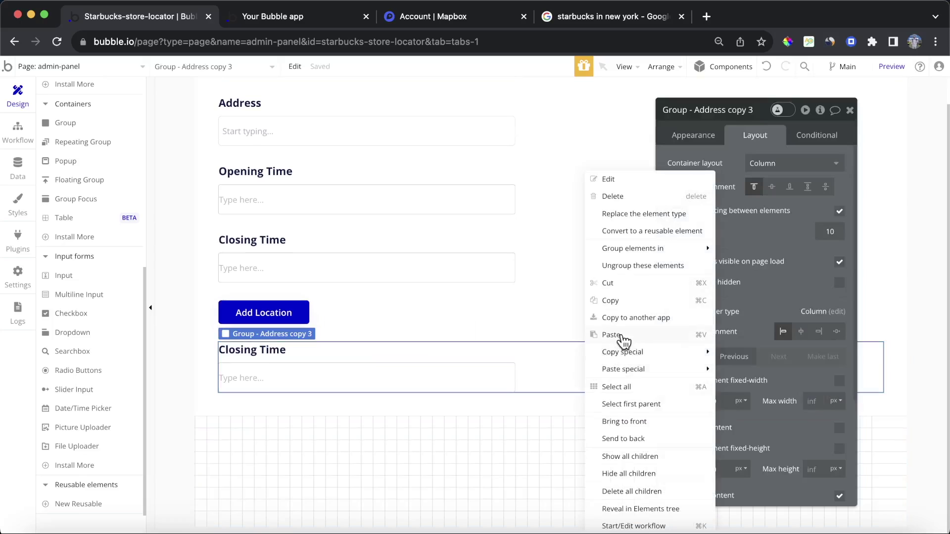
left_click(620, 335)
Delete the text input from the duplicated Closing Time group and change the group's label text to Image.
left_click(373, 383)
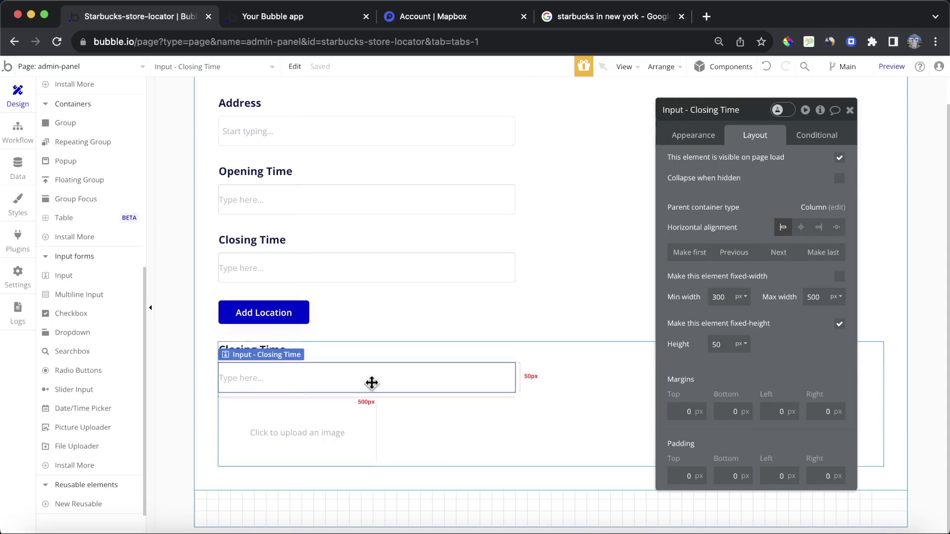
key("Delete")
double_click(277, 349)
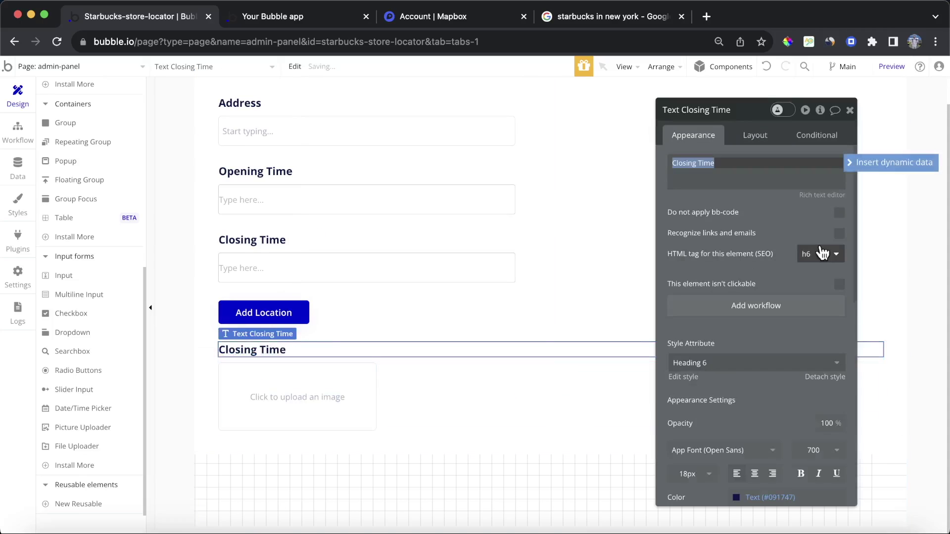
type("Image")
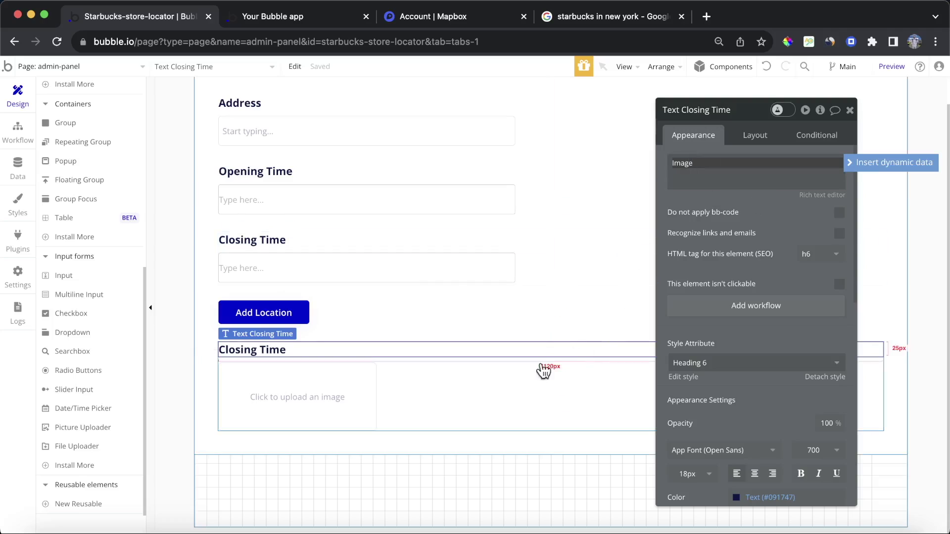
Rename the picture uploader as PictureUploader - Store Image.
left_click(360, 408)
left_click(742, 108)
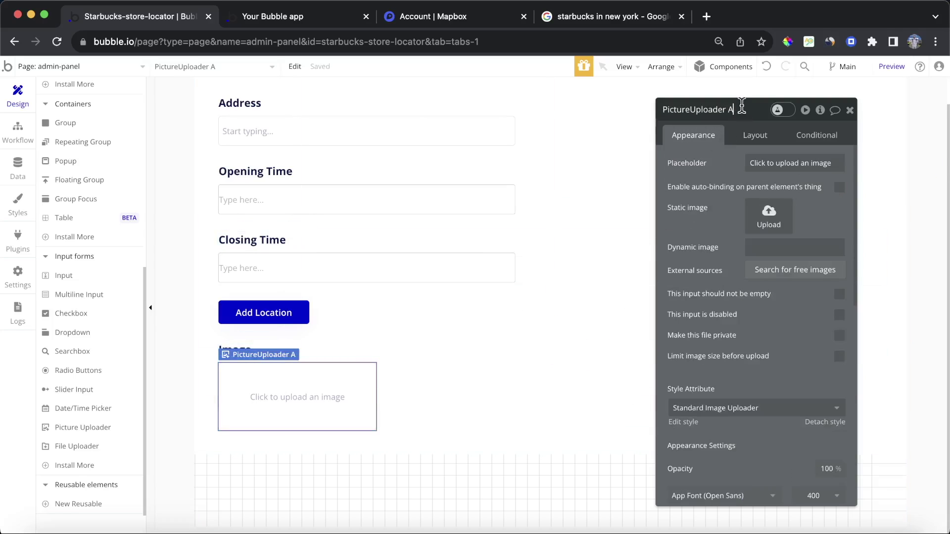
type("- Store Imag")
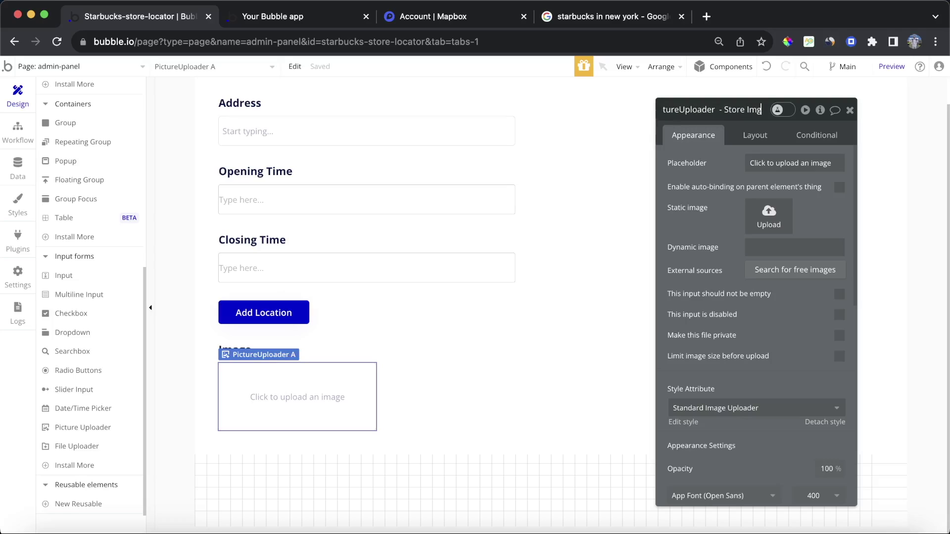
type("e")
key("Return")
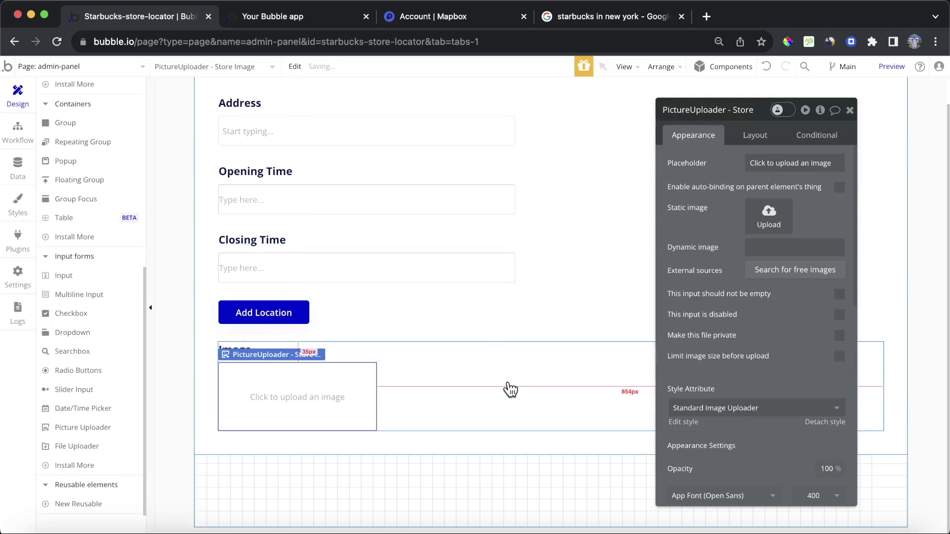
Move the Image group one position up in the form's order so it sits above the Add Location button.
left_click(510, 390)
left_click(755, 134)
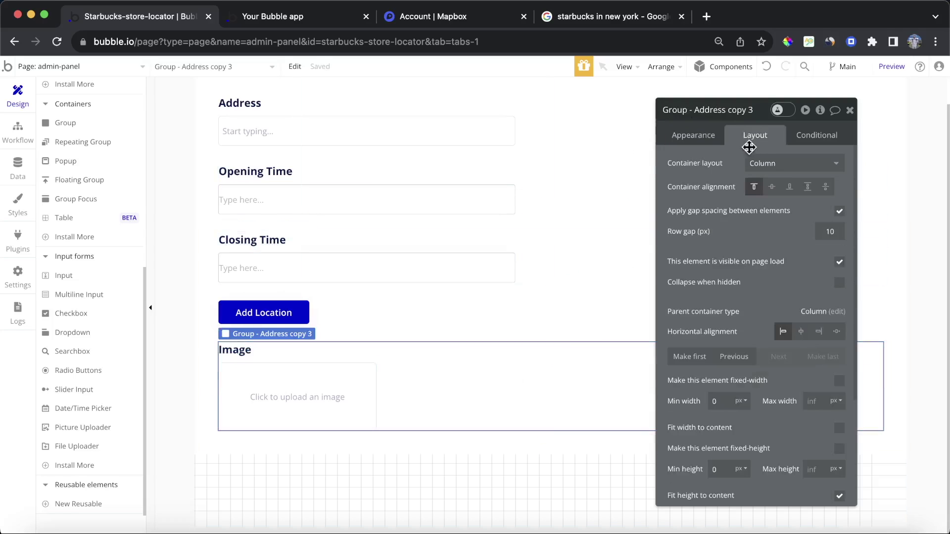
left_click(734, 357)
left_click(850, 110)
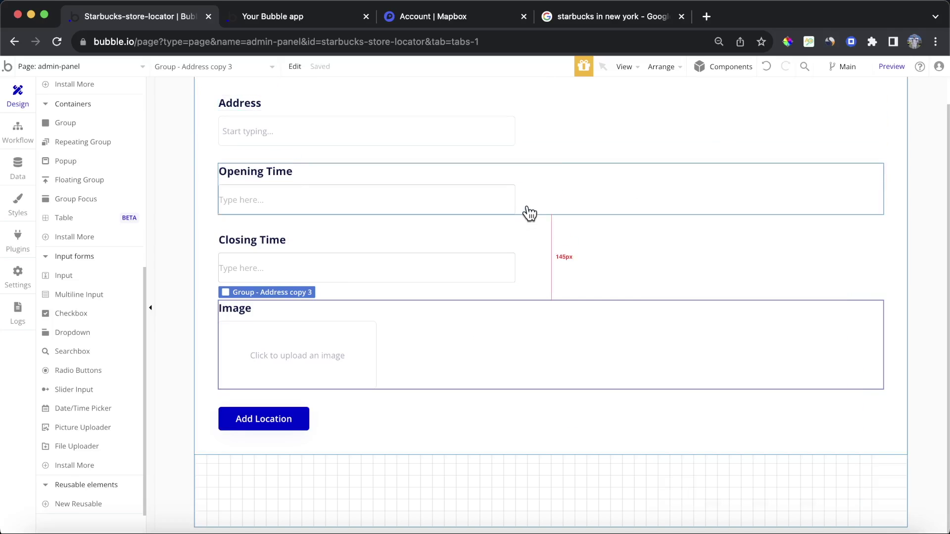
Add the Image field to the Add Location button's Create a new Location action and set it to PictureUploader - Store Image's value.
double_click(277, 428)
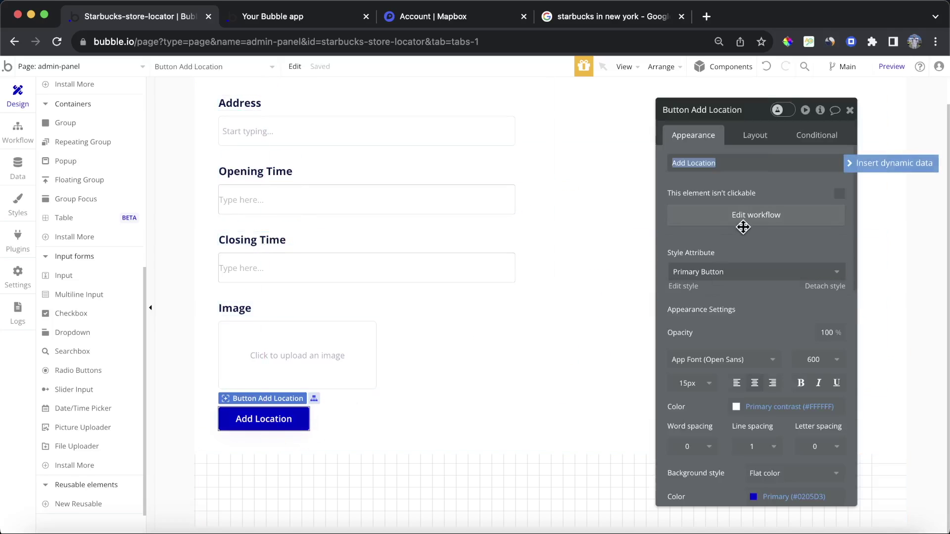
left_click(744, 223)
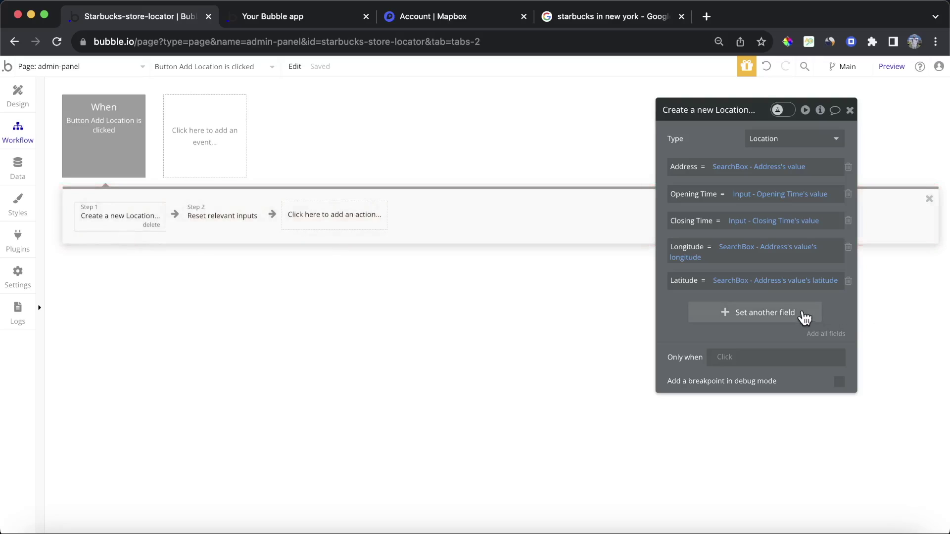
left_click(804, 317)
left_click(678, 309)
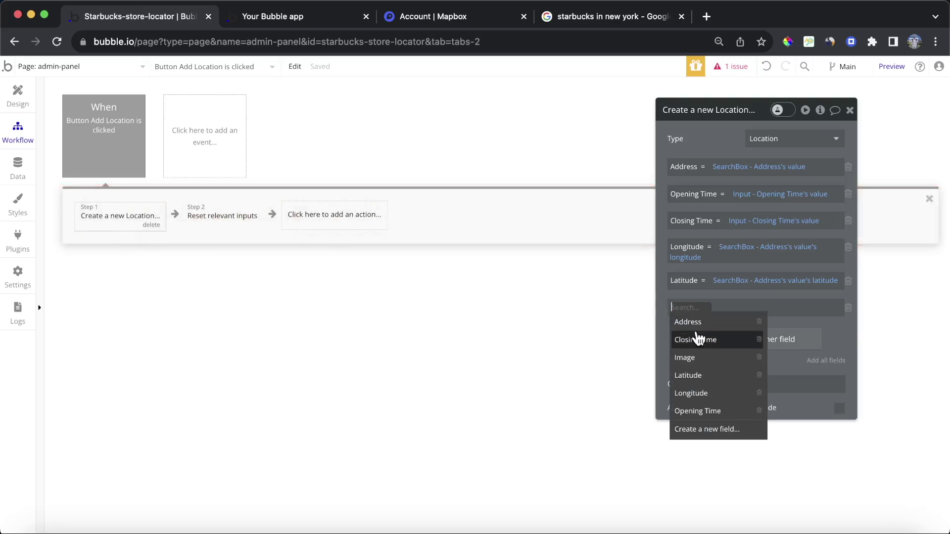
left_click(695, 366)
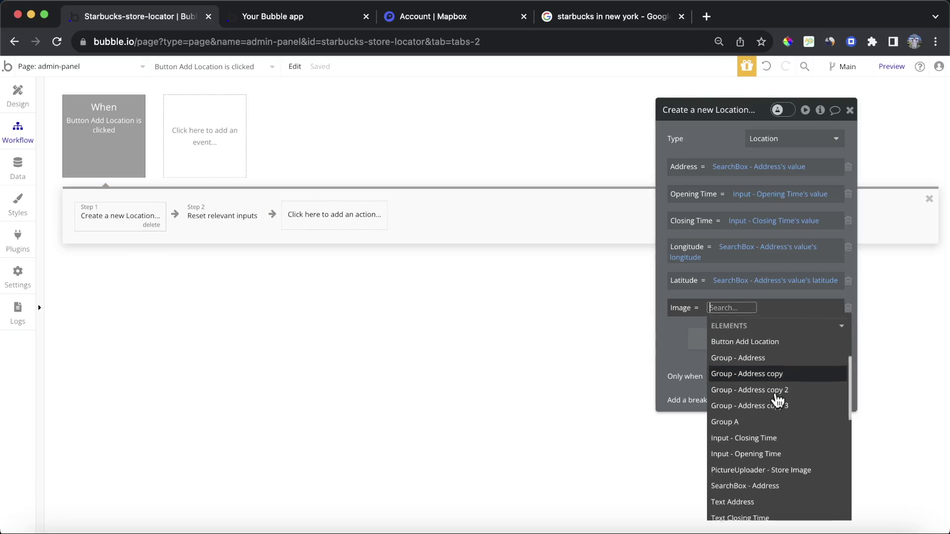
left_click(796, 471)
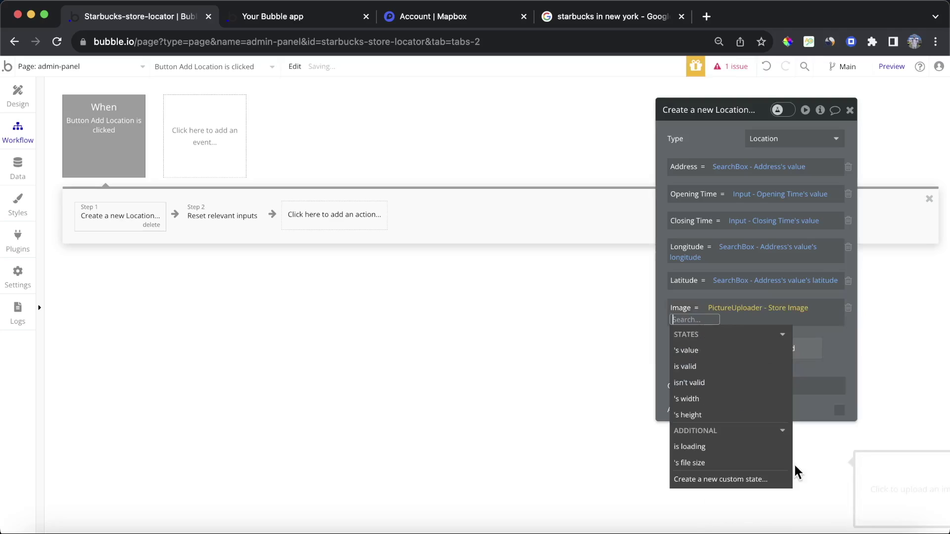
left_click(717, 355)
left_click(662, 335)
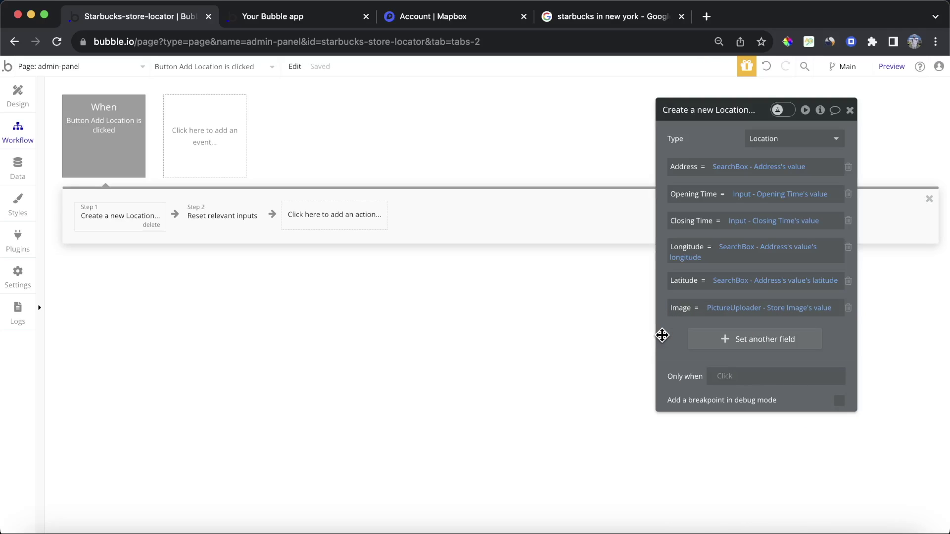
Delete the existing location entry from All Locations in the development app data.
left_click(244, 16)
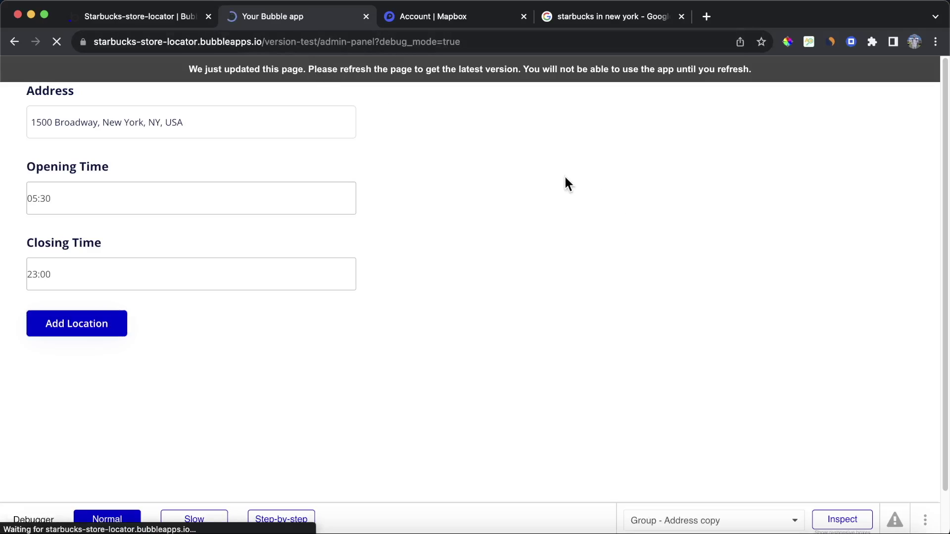
left_click(139, 22)
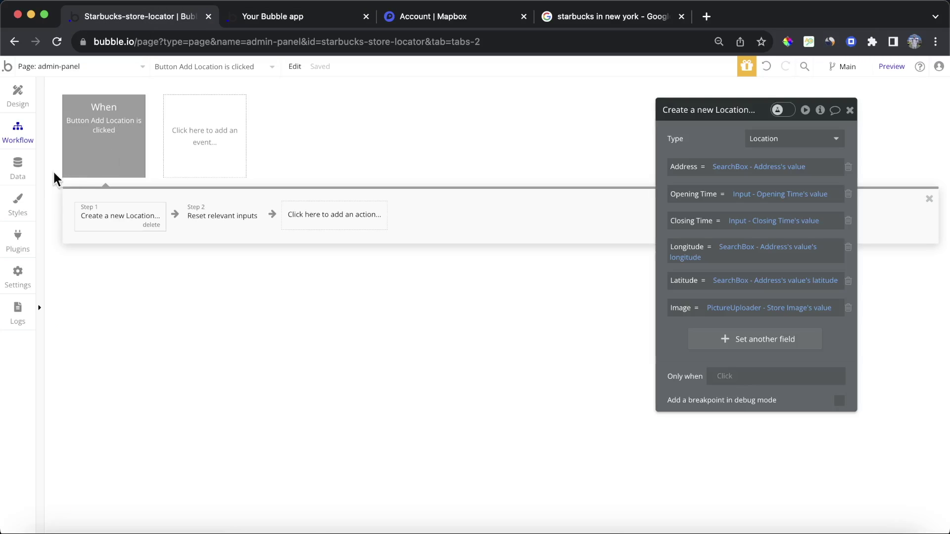
left_click(17, 168)
left_click(235, 231)
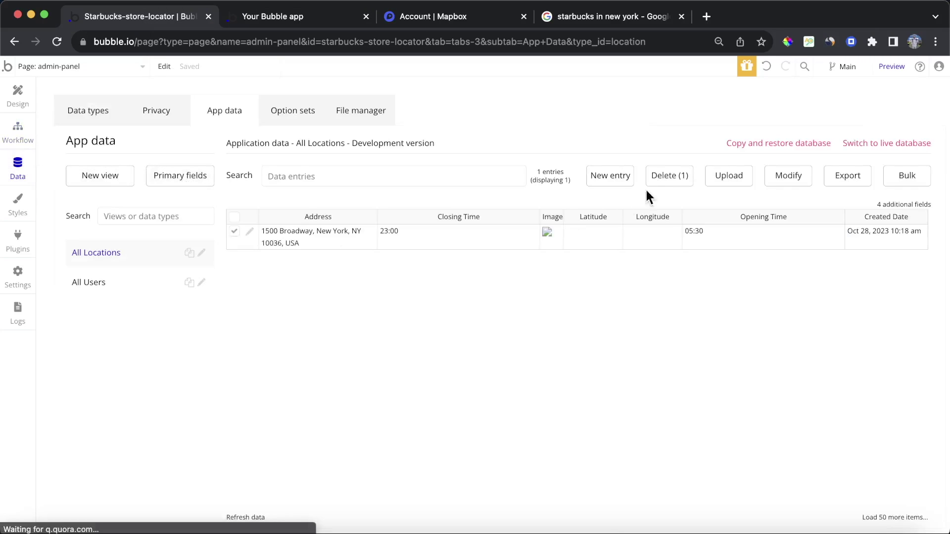
left_click(666, 179)
left_click(453, 197)
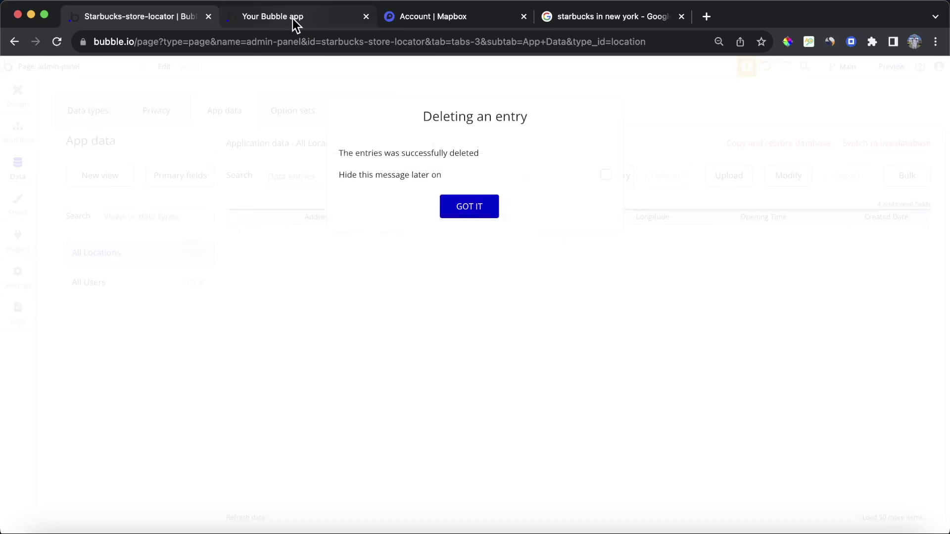
left_click(469, 206)
In the admin-panel preview, enter the address 1500 Broadway, New York, NY, USA, opening time 07:30 and closing time 23:00.
key("ctrl+Tab")
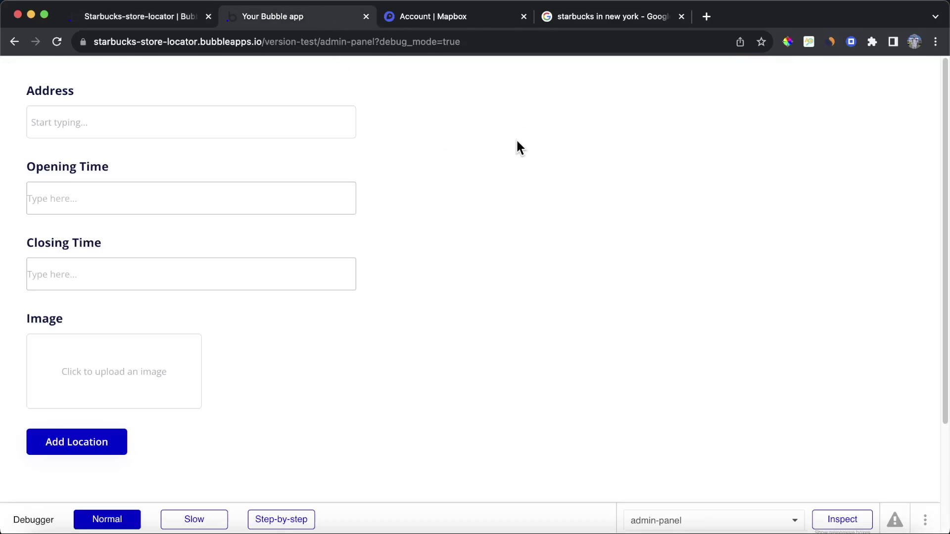
left_click(620, 25)
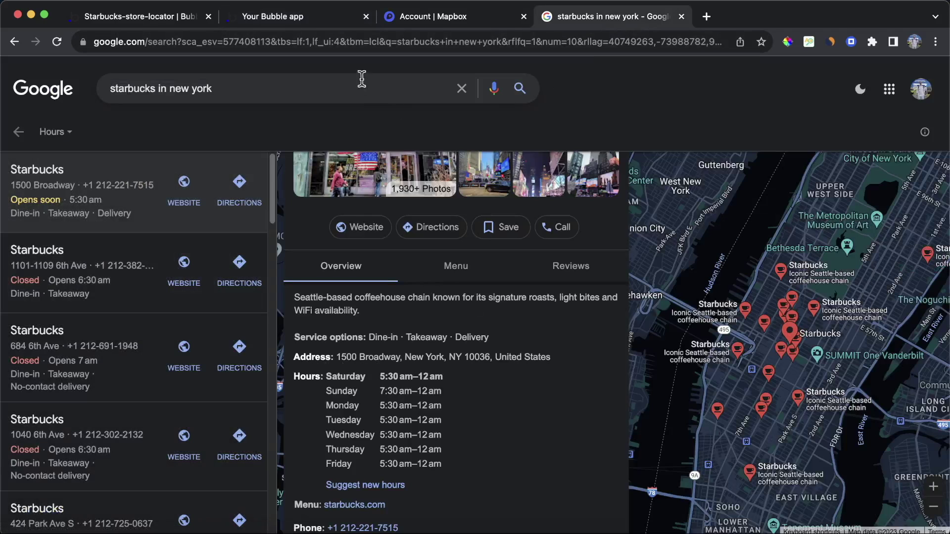
left_click(243, 22)
left_click(177, 123)
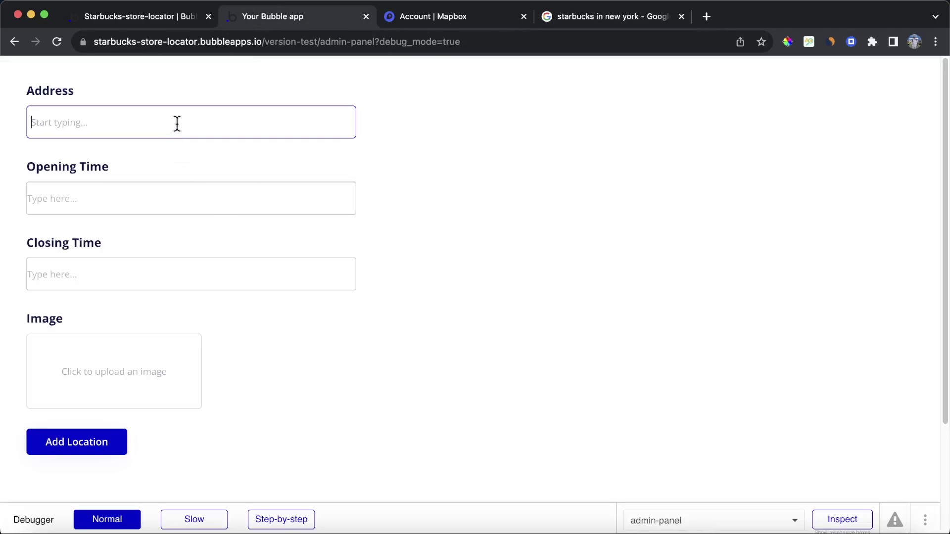
type("1500 Br")
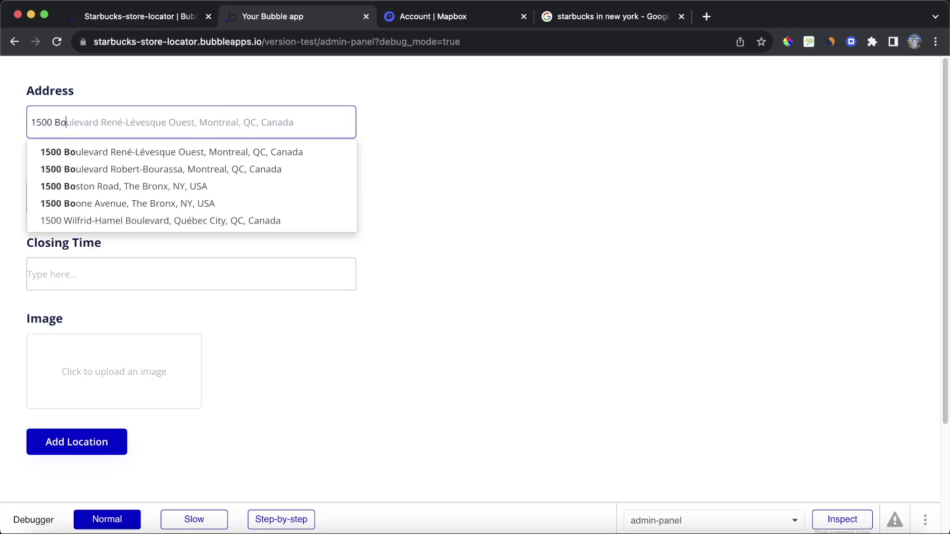
type("oad")
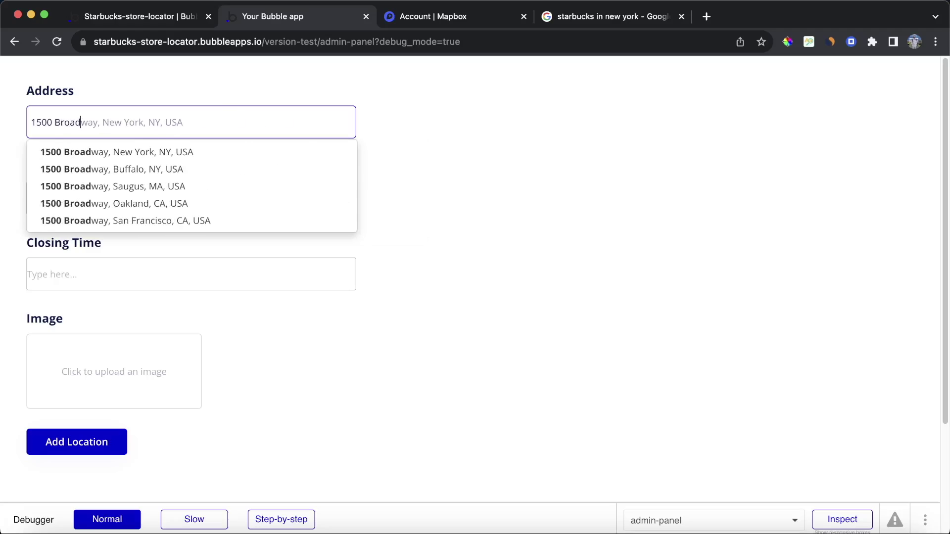
left_click(197, 151)
left_click(286, 184)
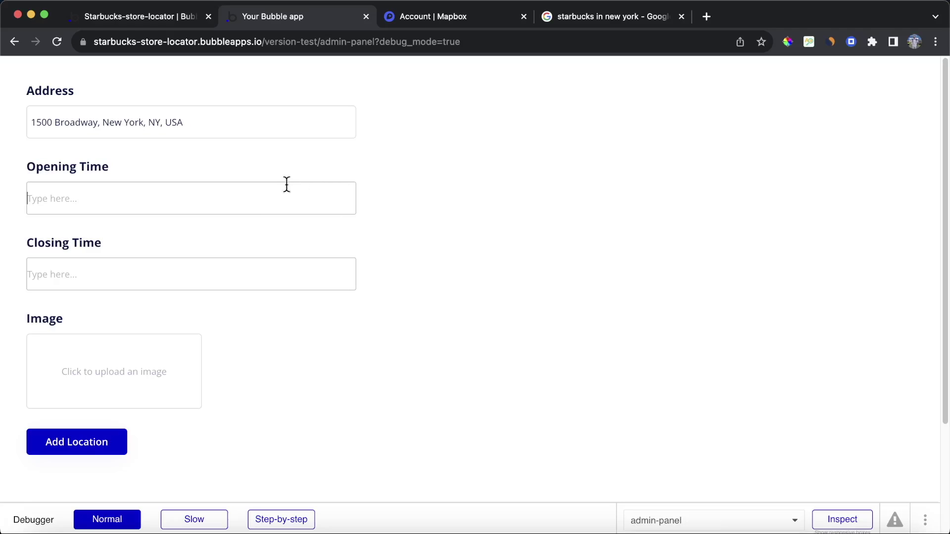
type("0")
type("23")
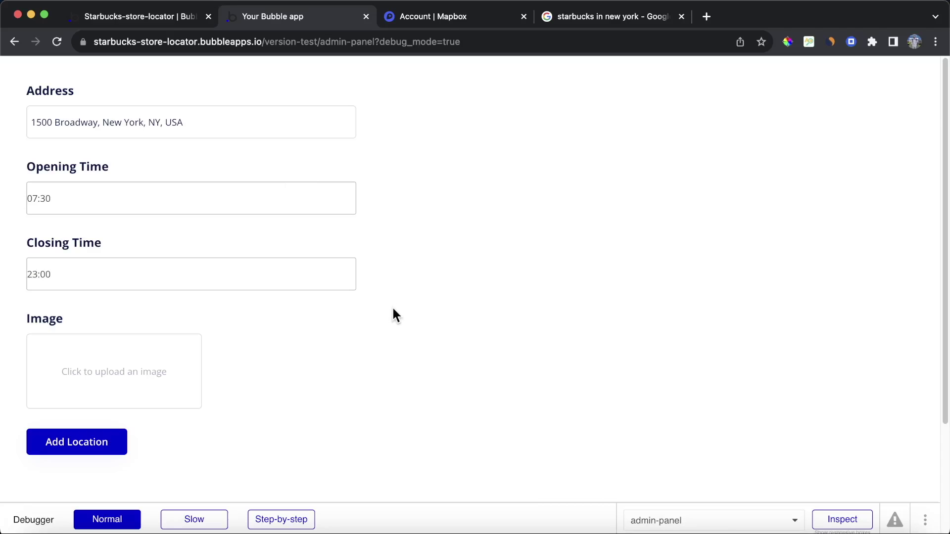
Download a photo of the 1500 Broadway Starbucks from the Google listing and upload it to the form's Image uploader.
left_click(611, 7)
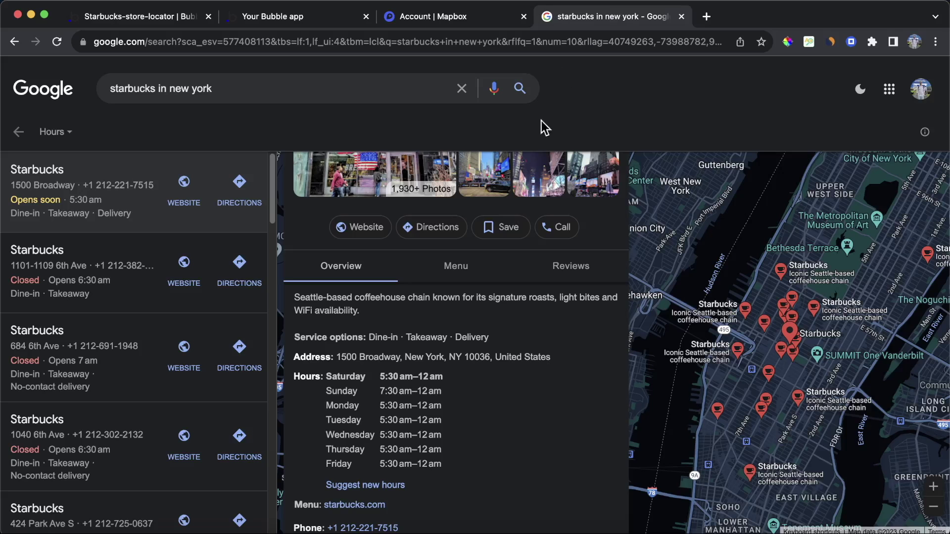
left_click(416, 166)
left_click(136, 16)
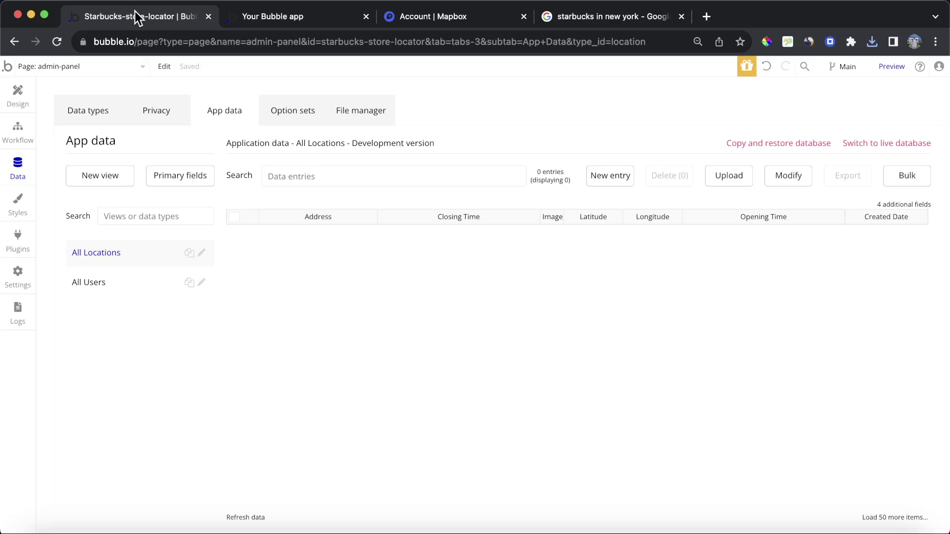
left_click(245, 16)
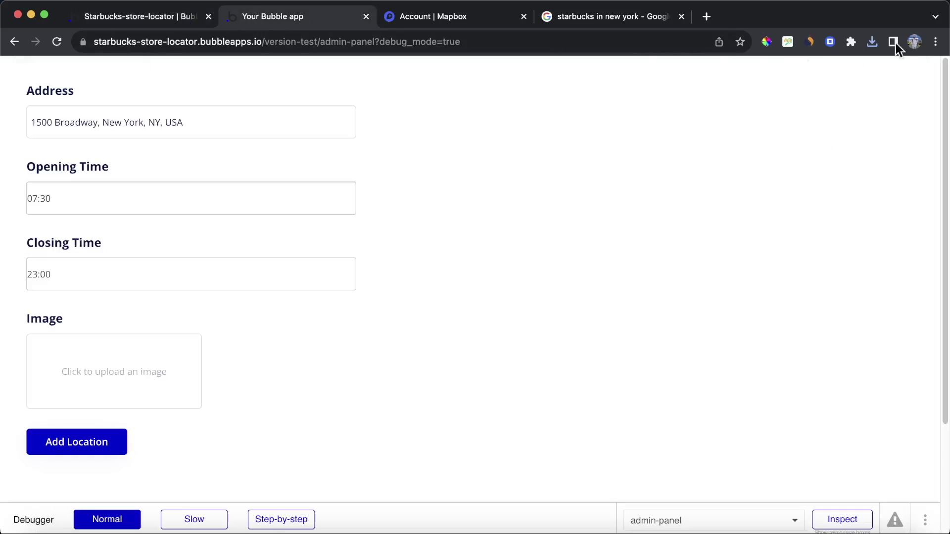
left_click(874, 44)
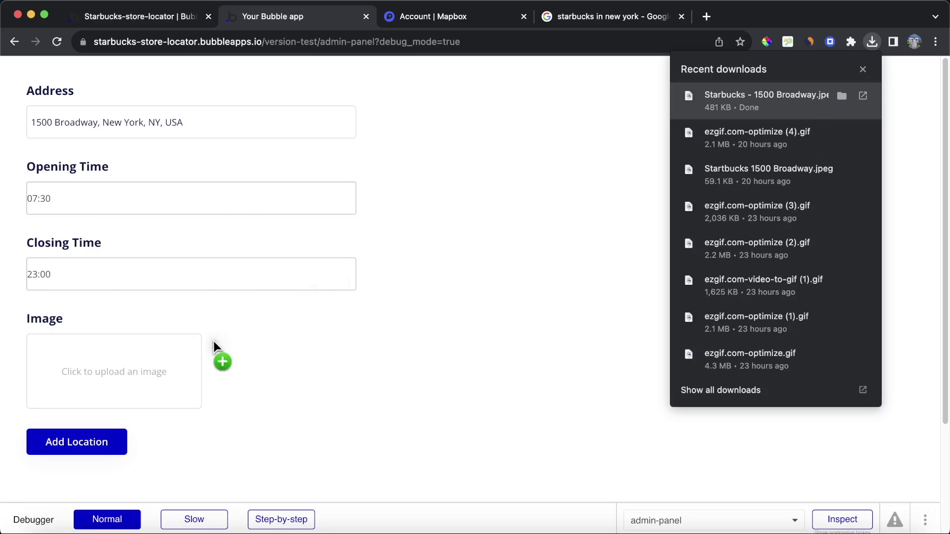
left_click_drag(212, 342, 127, 377)
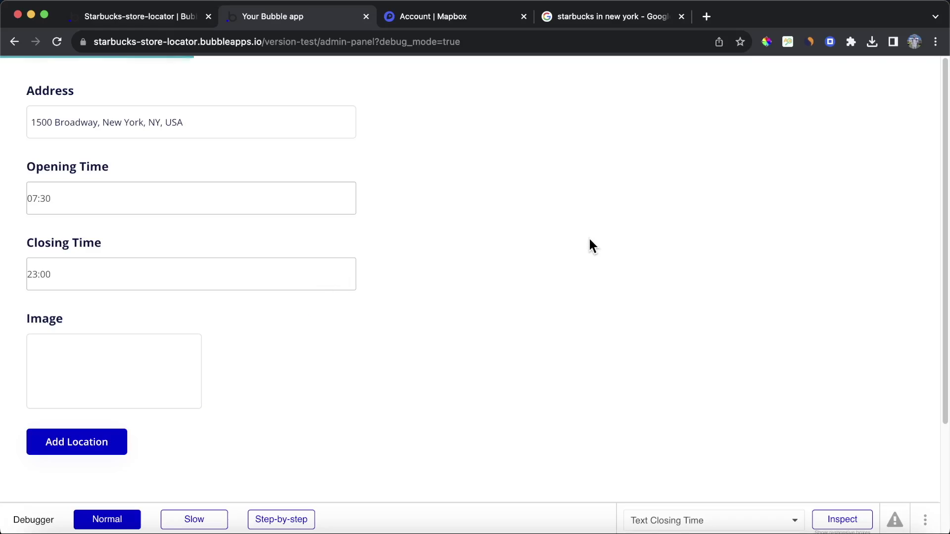
Submit the location and check its saved address, hours, coordinates and image in the All Locations entry details.
scroll(277, 384, "down", 1)
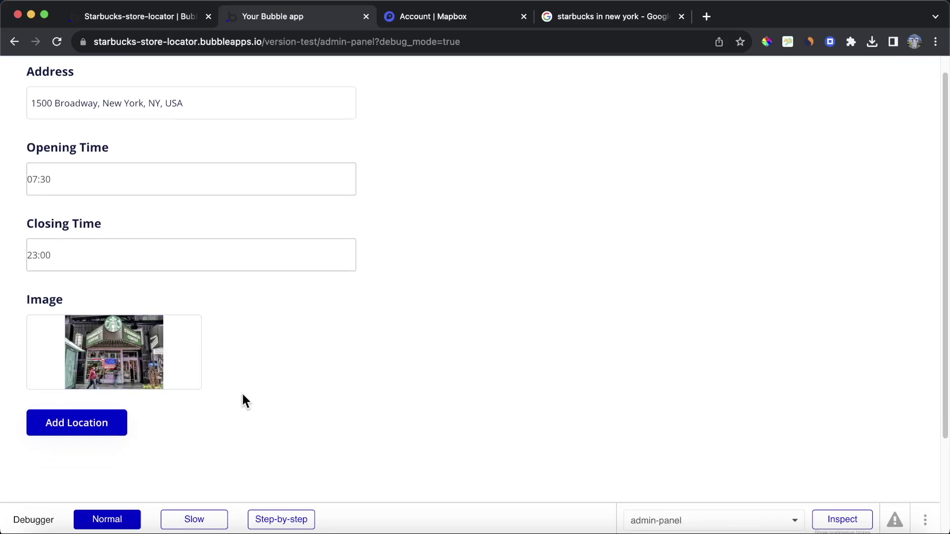
left_click(73, 436)
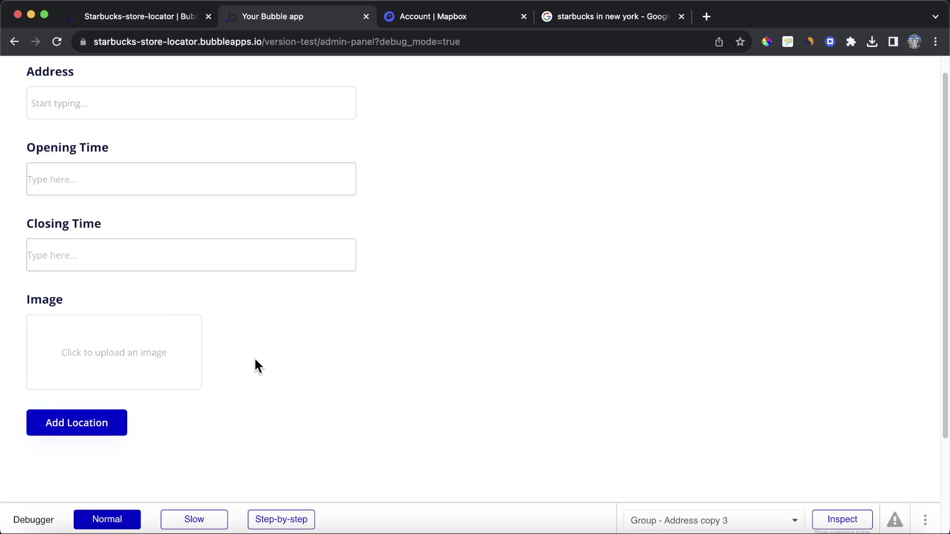
left_click(147, 18)
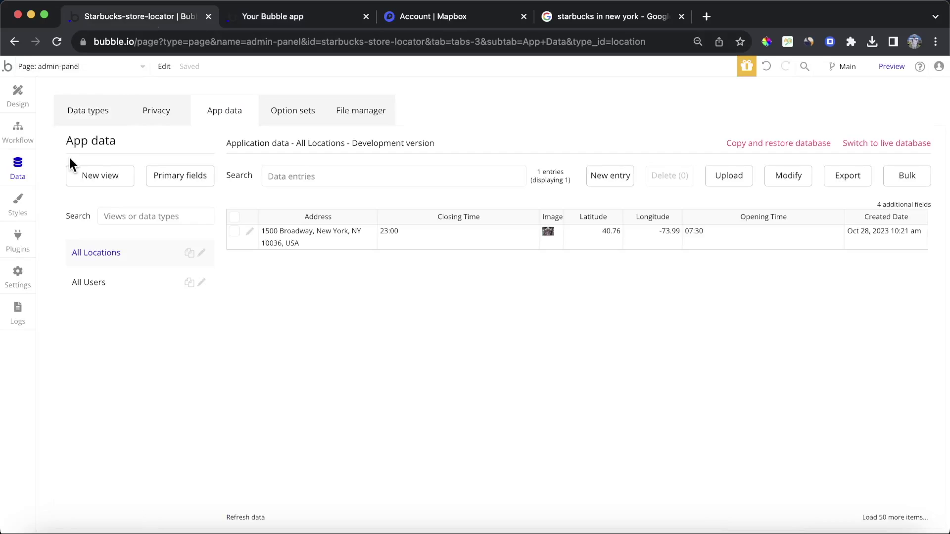
left_click(250, 232)
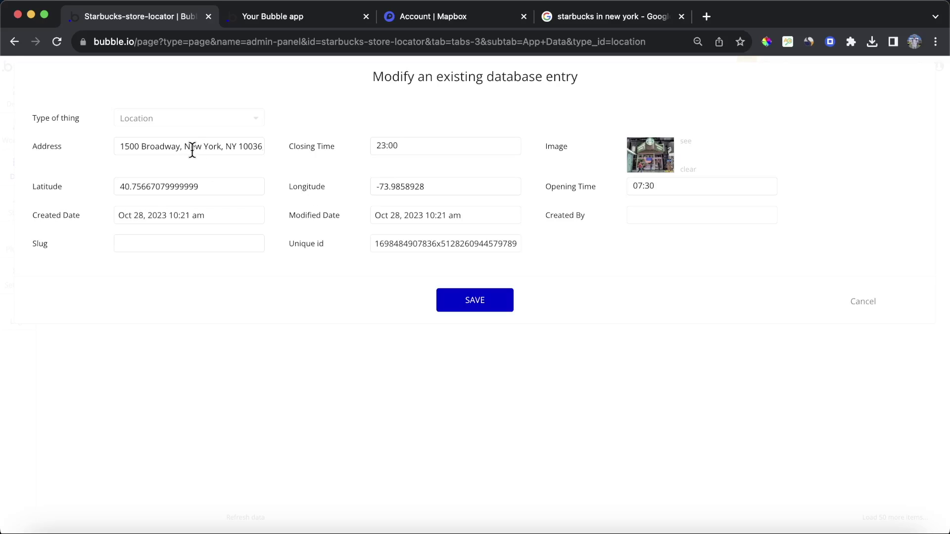
left_click(873, 304)
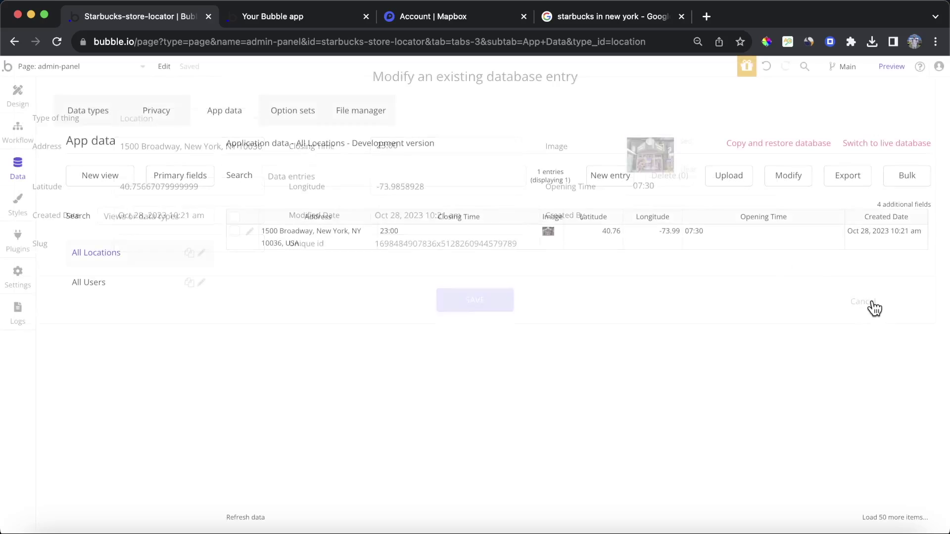
Review the 1500 Broadway Starbucks details in the Google listing and the saved entries in the All Locations app data.
left_click(578, 12)
left_click(794, 89)
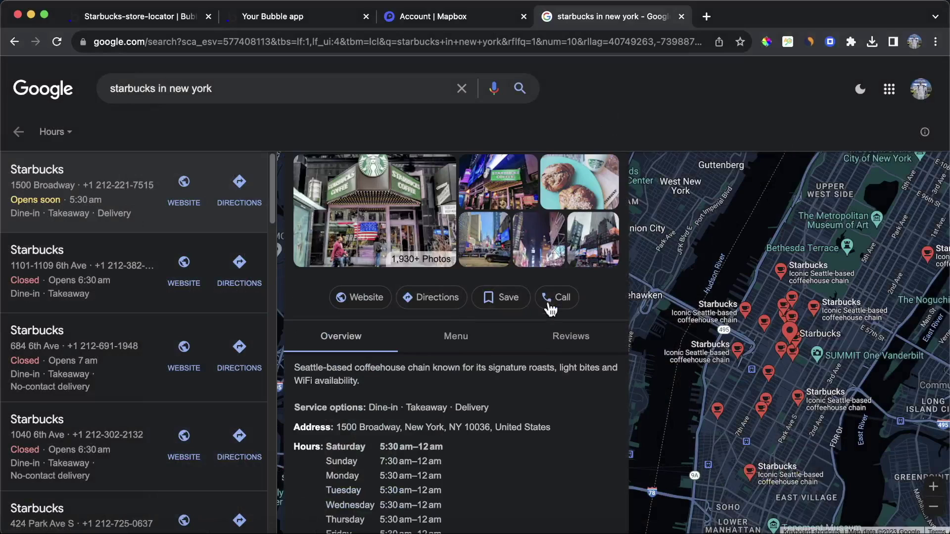
scroll(551, 309, "down", 2)
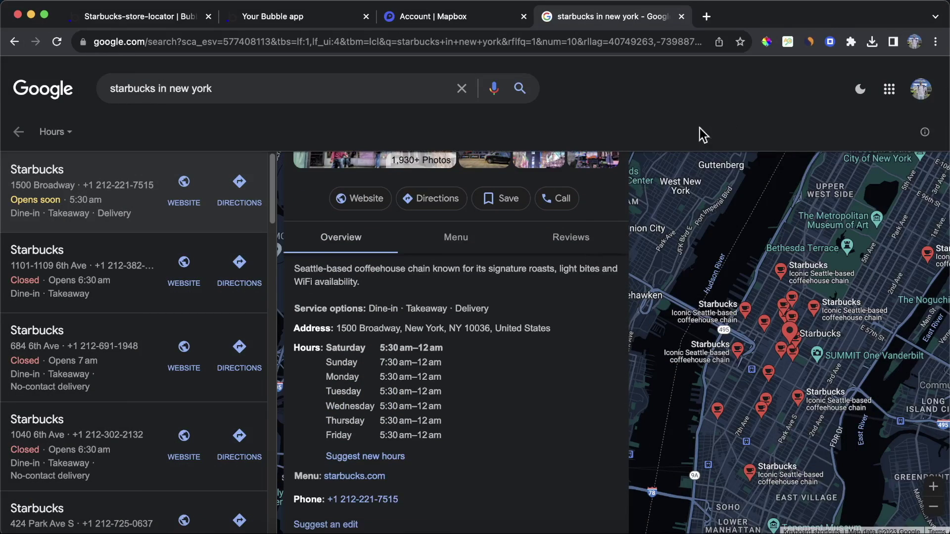
scroll(136, 307, "down", 1)
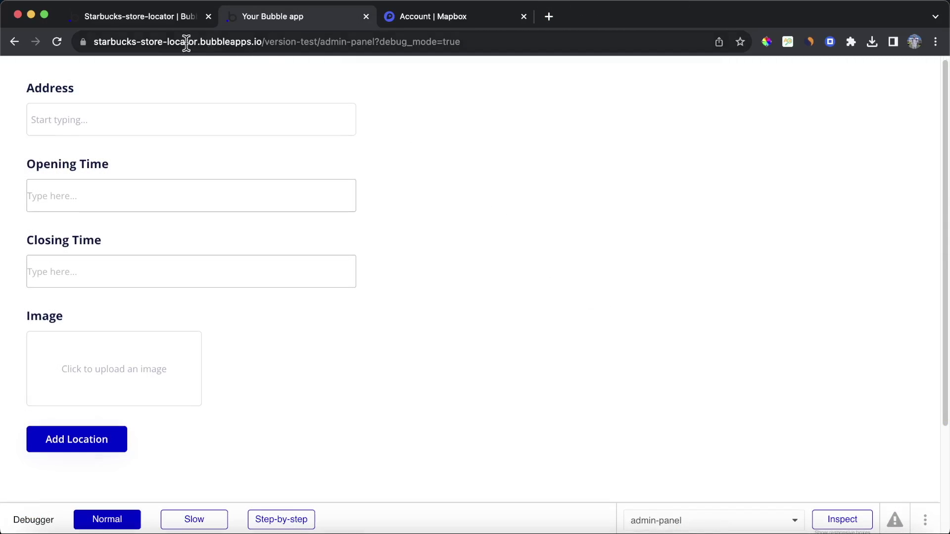
left_click(110, 22)
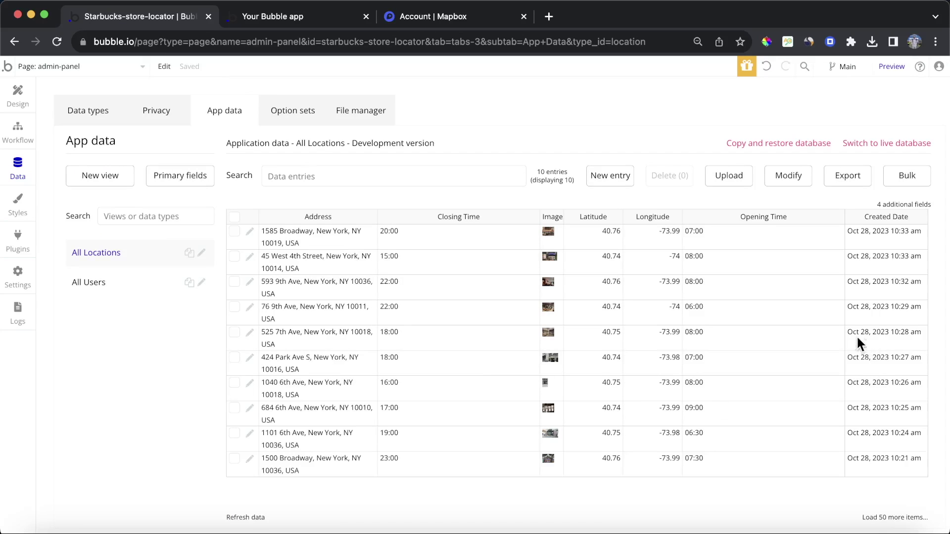
left_click(297, 18)
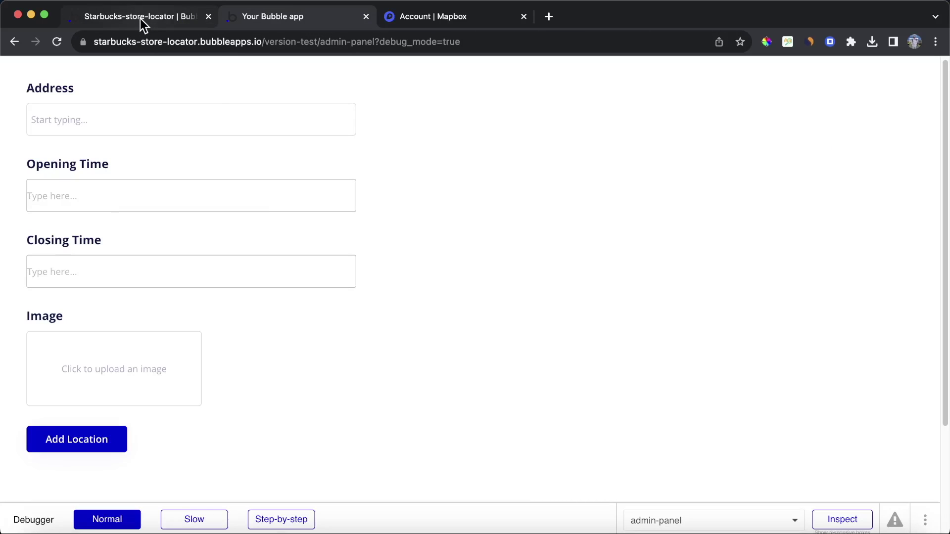
Switch the Bubble editor to the index page and preview its Mapbox map.
left_click(141, 19)
left_click(130, 68)
left_click(93, 109)
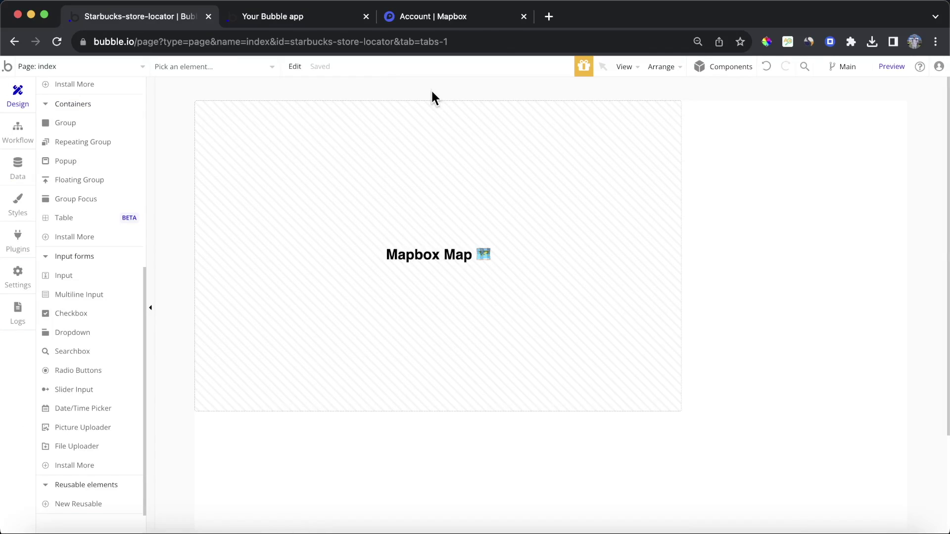
left_click(892, 66)
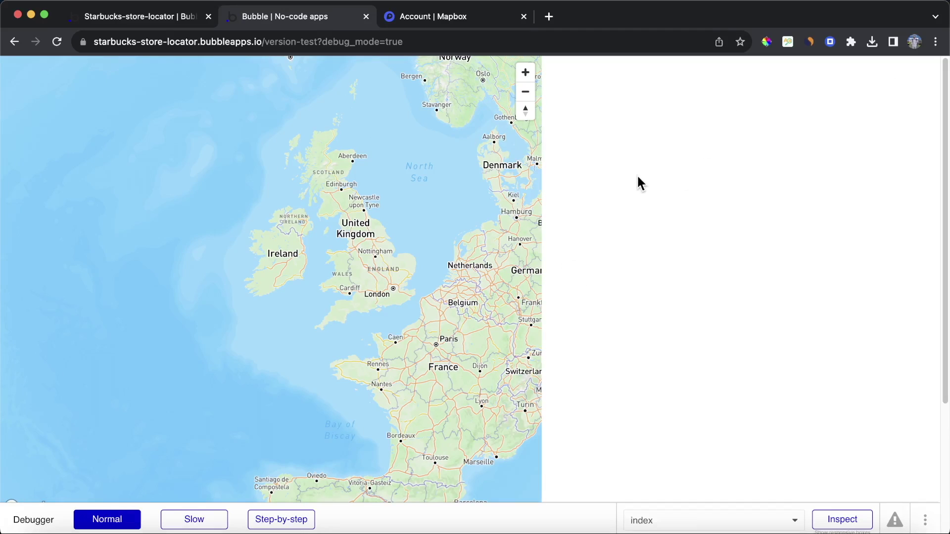
left_click_drag(314, 288, 285, 278)
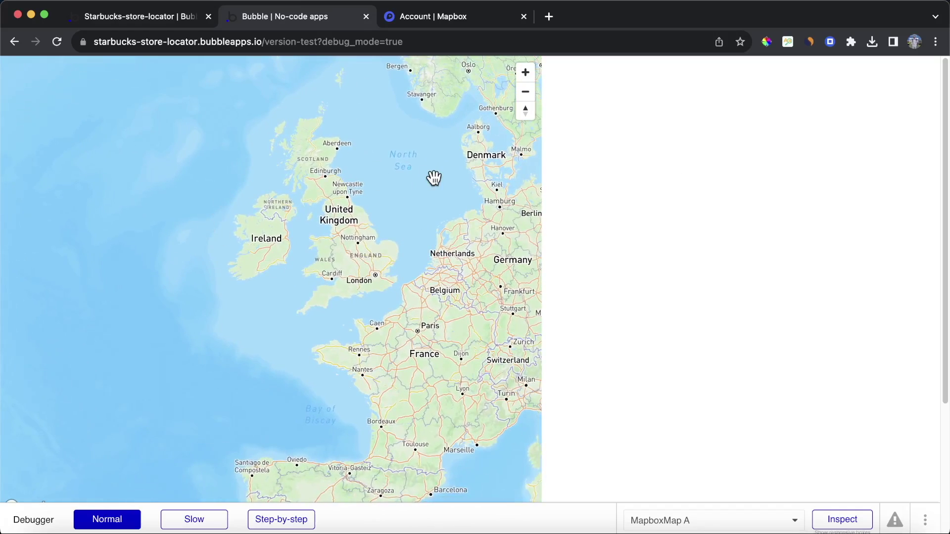
Inspect MapboxMap A's default coordinate settings and look up the latitude and longitude of the 1585 Broadway entry in the app data.
left_click(142, 20)
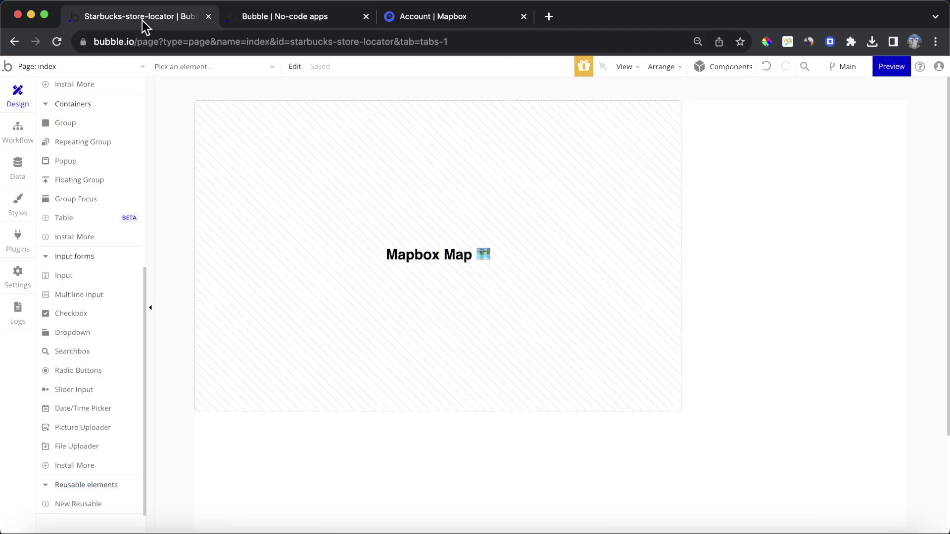
left_click(14, 140)
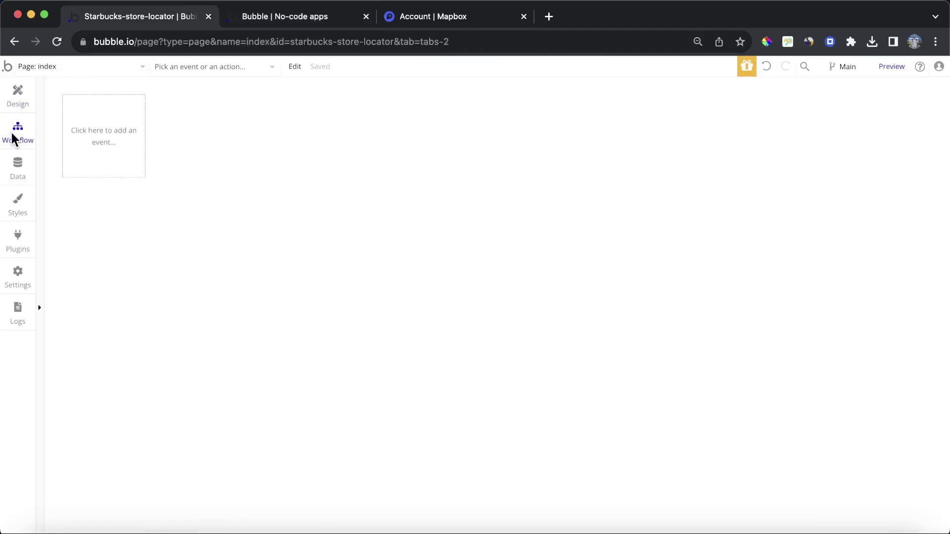
left_click(12, 99)
double_click(322, 155)
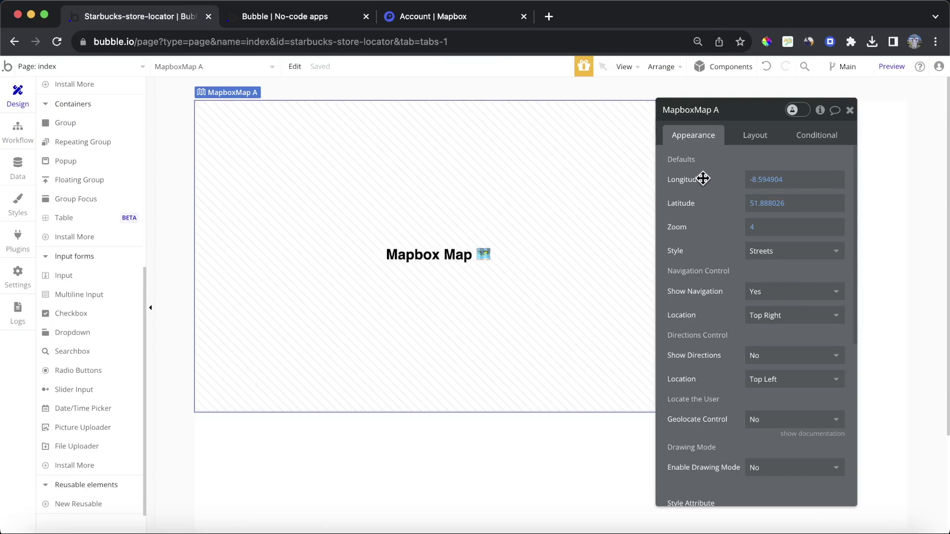
left_click(780, 185)
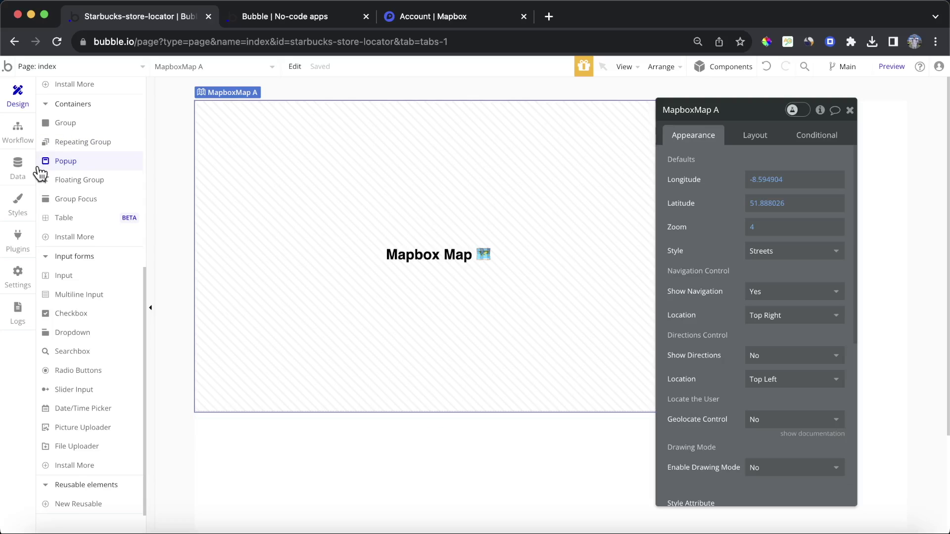
left_click(20, 171)
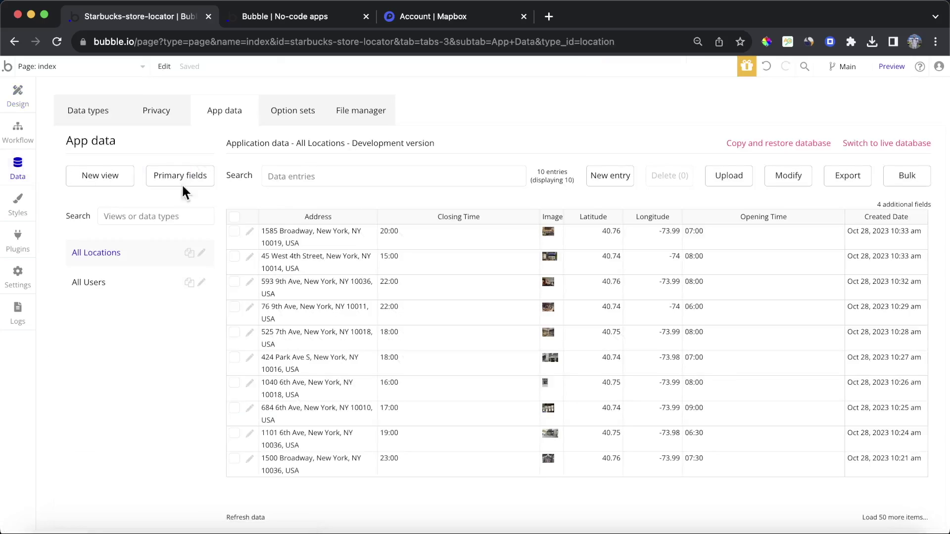
left_click(248, 233)
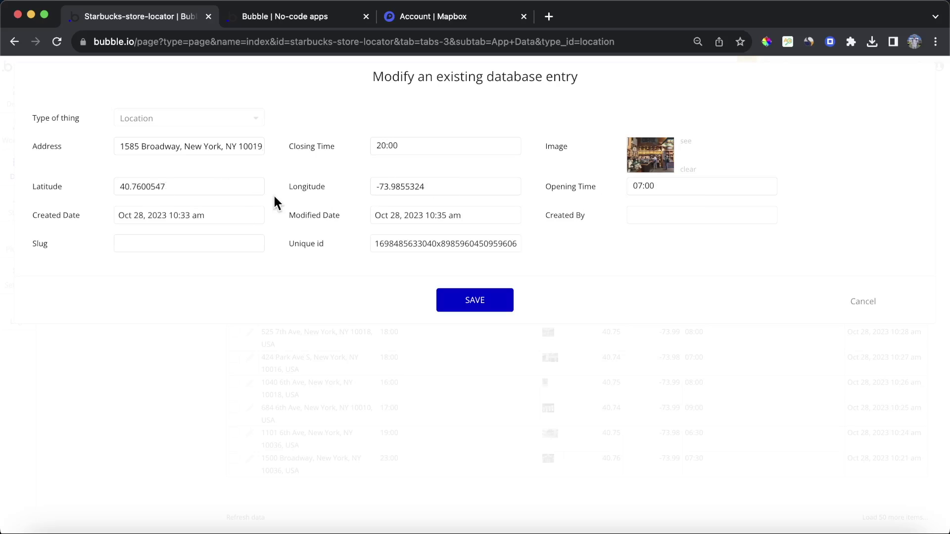
left_click(864, 307)
Set MapboxMap A's default latitude to 40 and longitude to -73, and check the map in the preview.
left_click(18, 94)
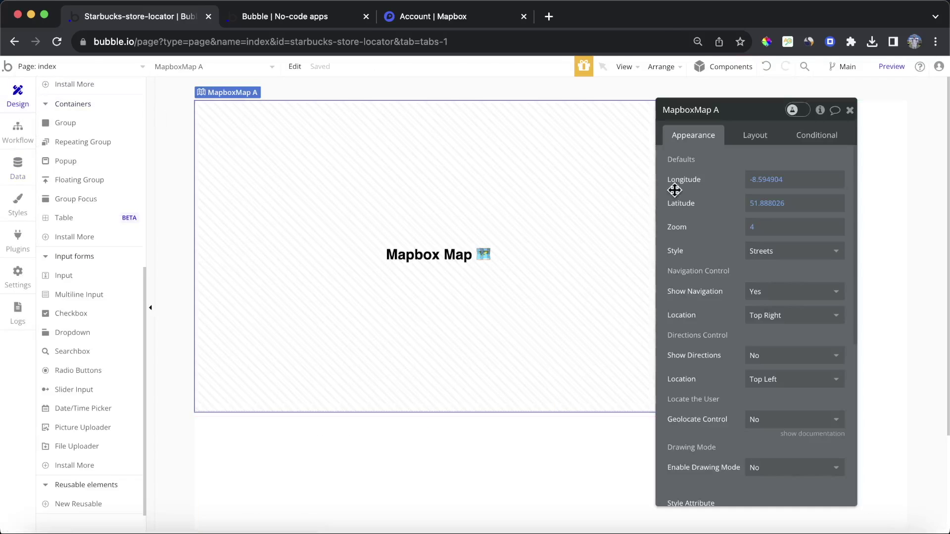
left_click(769, 202)
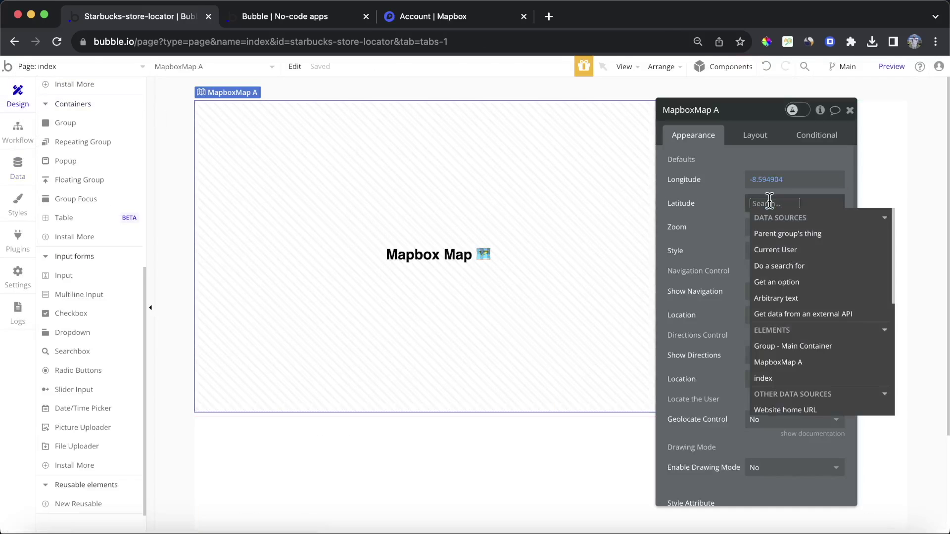
type("40")
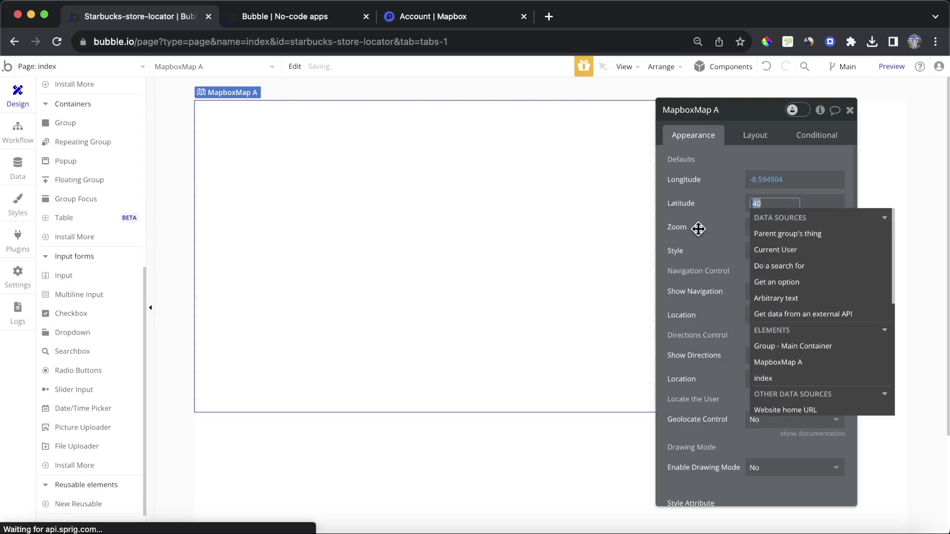
left_click(788, 181)
type("-73")
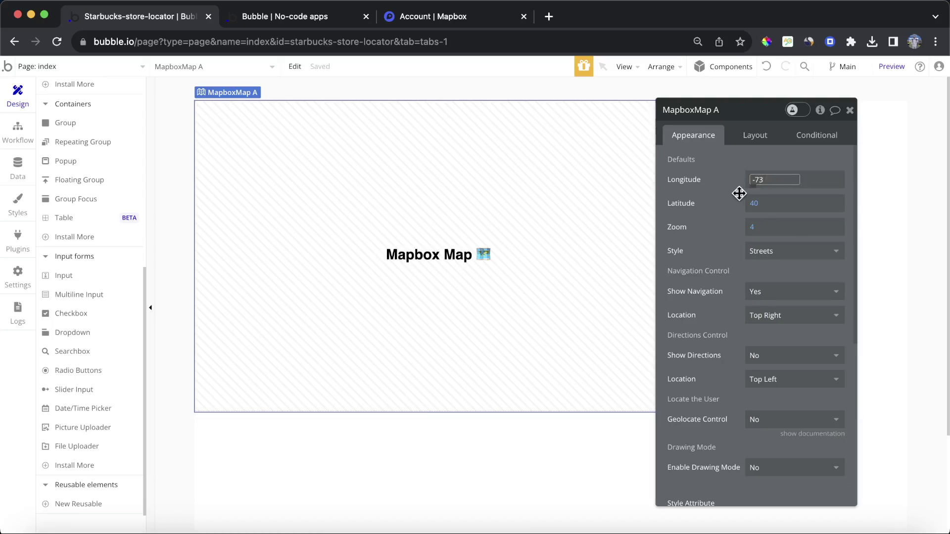
left_click(711, 198)
left_click(282, 21)
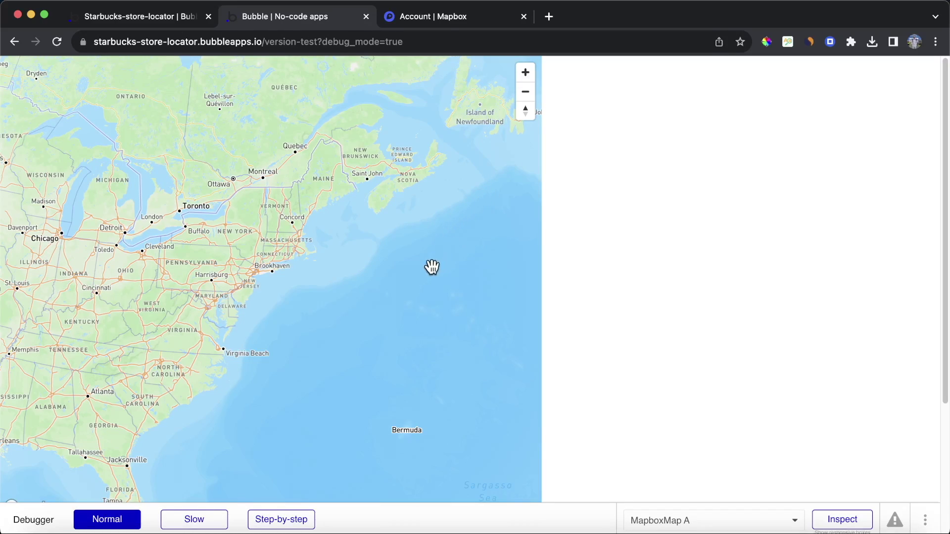
Set MapboxMap A's default zoom to 12 and check where the map is centred in the refreshed preview.
left_click(159, 23)
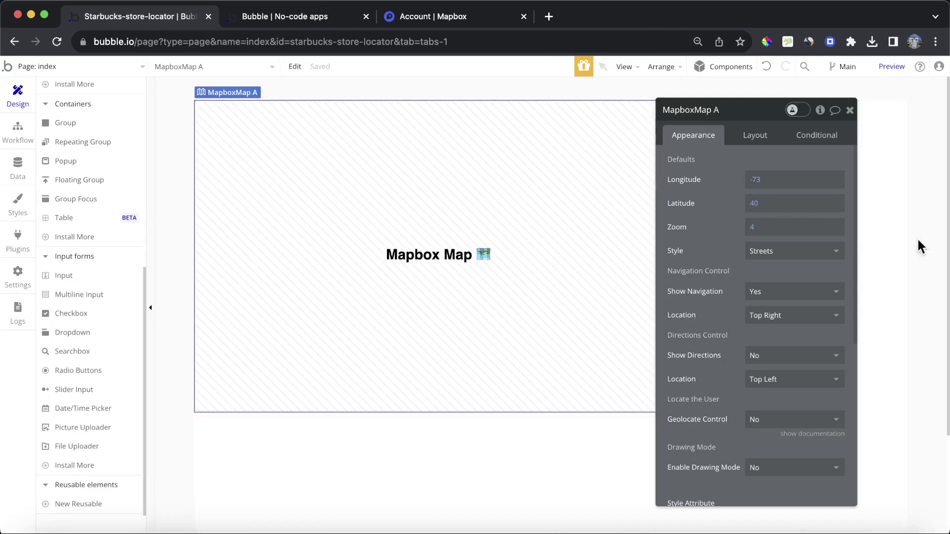
left_click(753, 227)
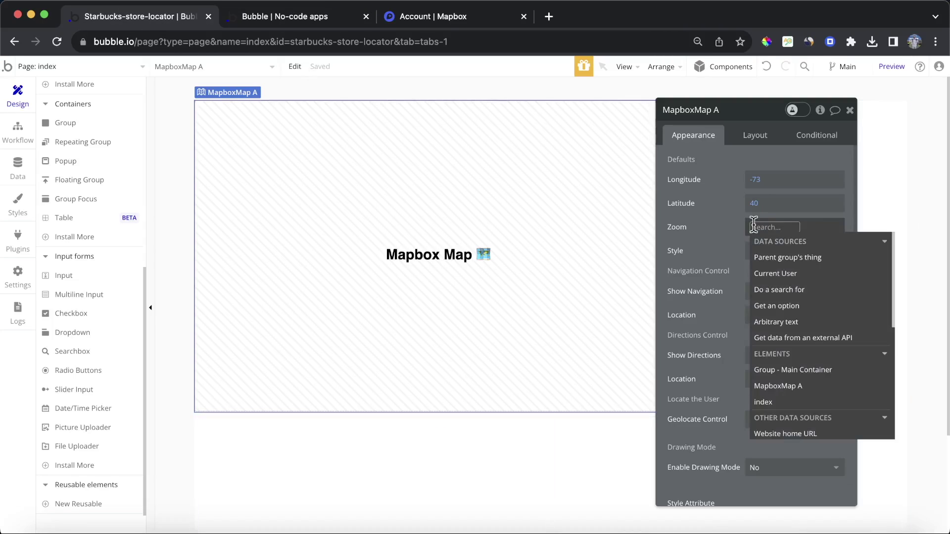
type("10")
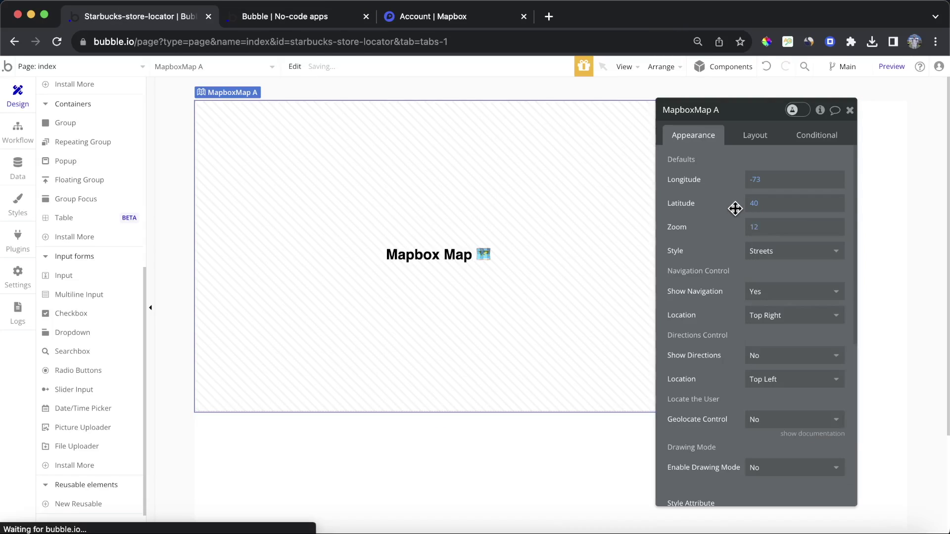
left_click(307, 19)
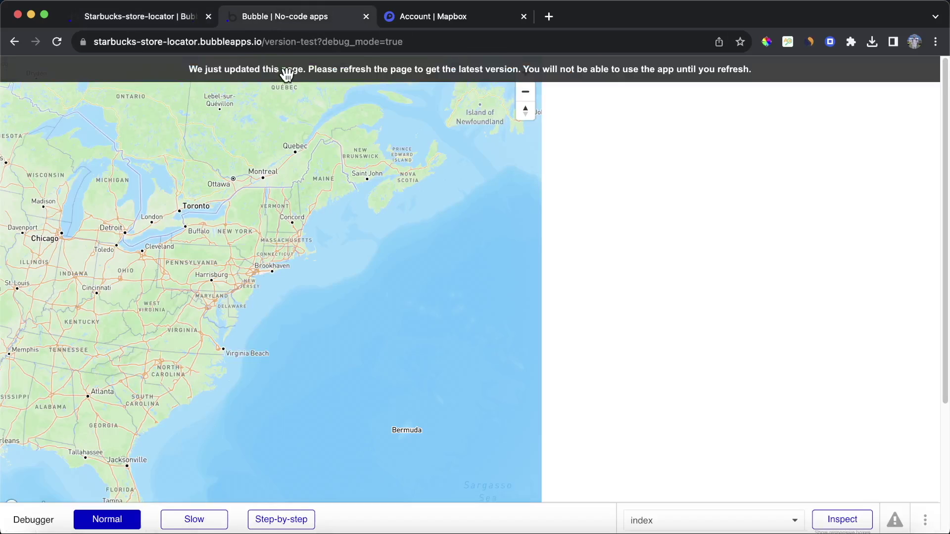
left_click(666, 82)
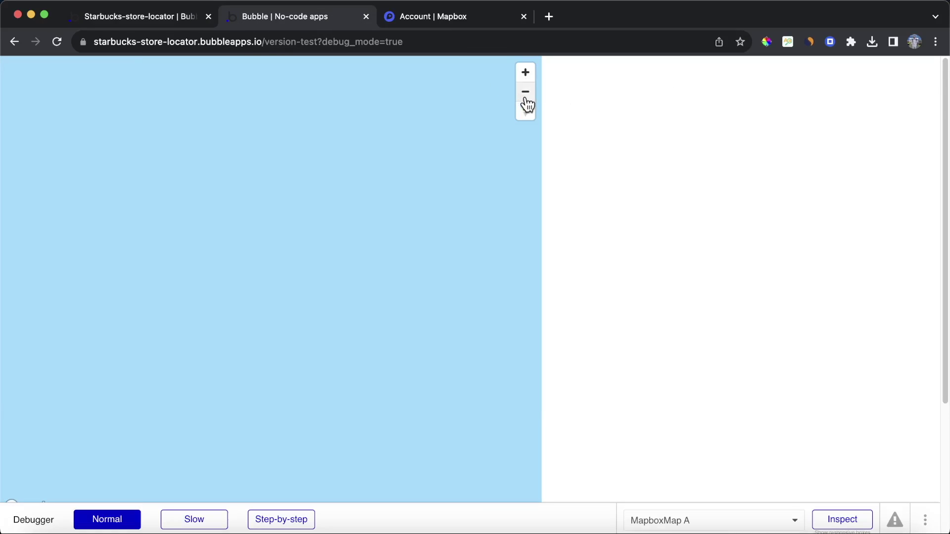
left_click(525, 94)
left_click(525, 94)
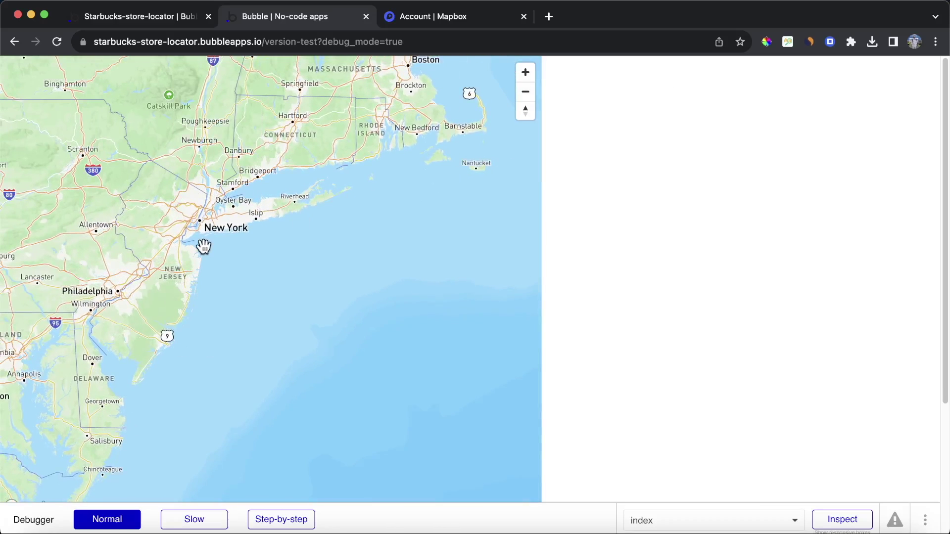
Compare MapboxMap A's default coordinates with the latitude and longitude values saved in All Locations.
left_click(148, 12)
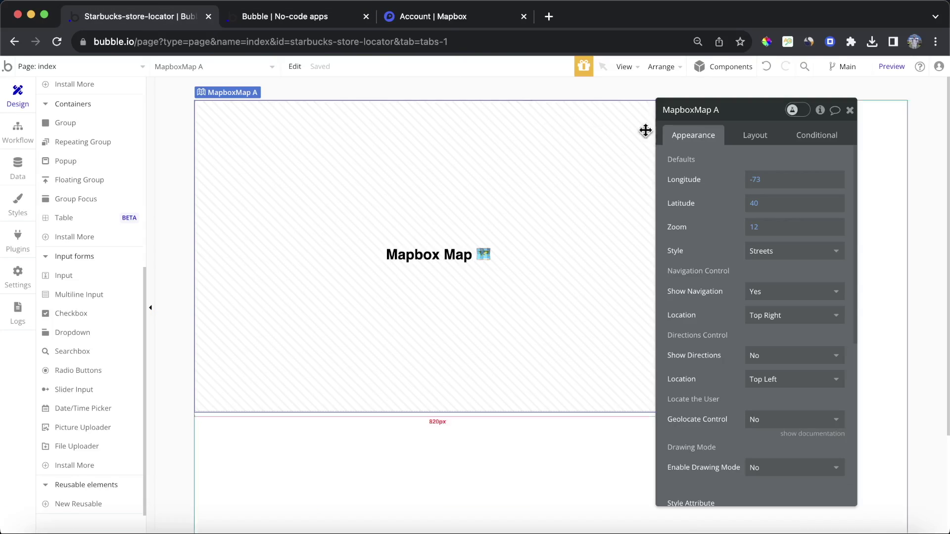
left_click(18, 168)
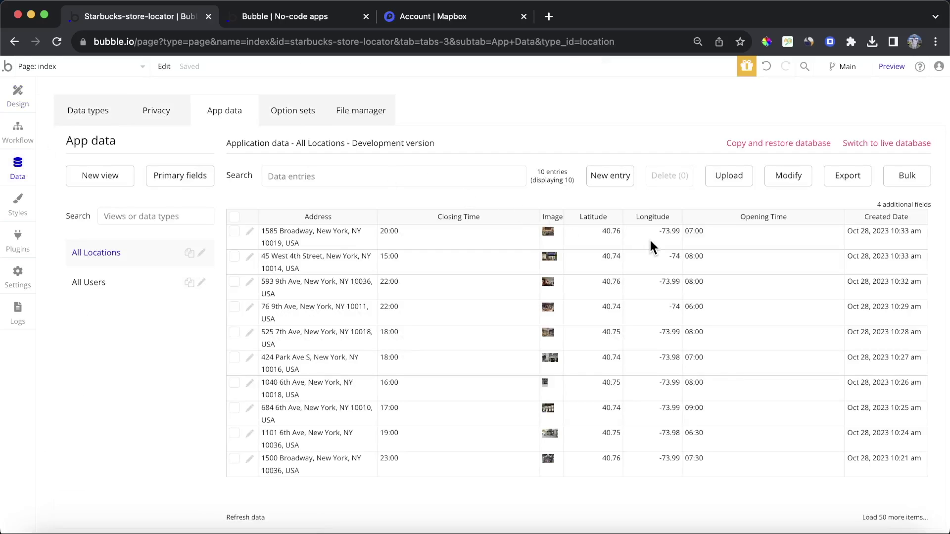
left_click(18, 95)
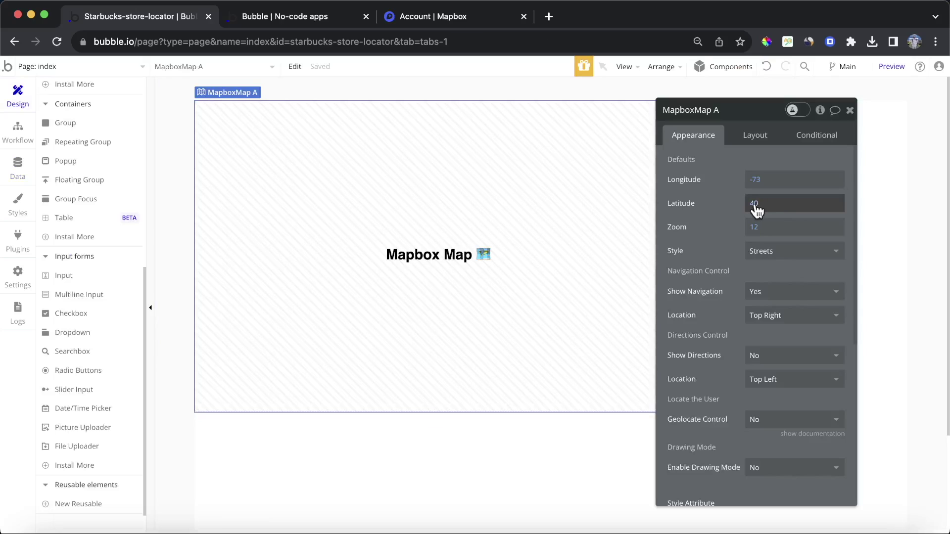
left_click(5, 164)
left_click(18, 94)
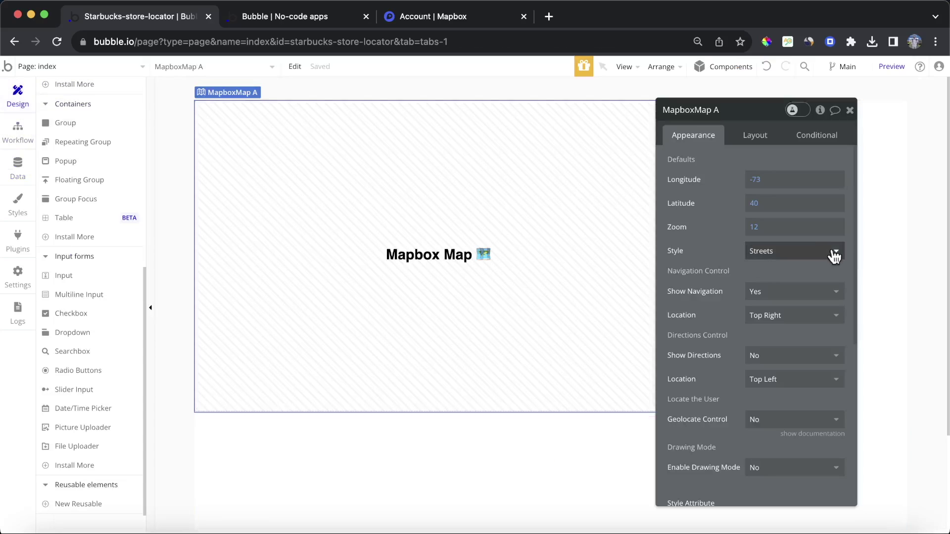
Set MapboxMap A's default latitude to 40.76 and longitude to -73.99, and check the map in the refreshed preview.
left_click(765, 204)
type("40.76")
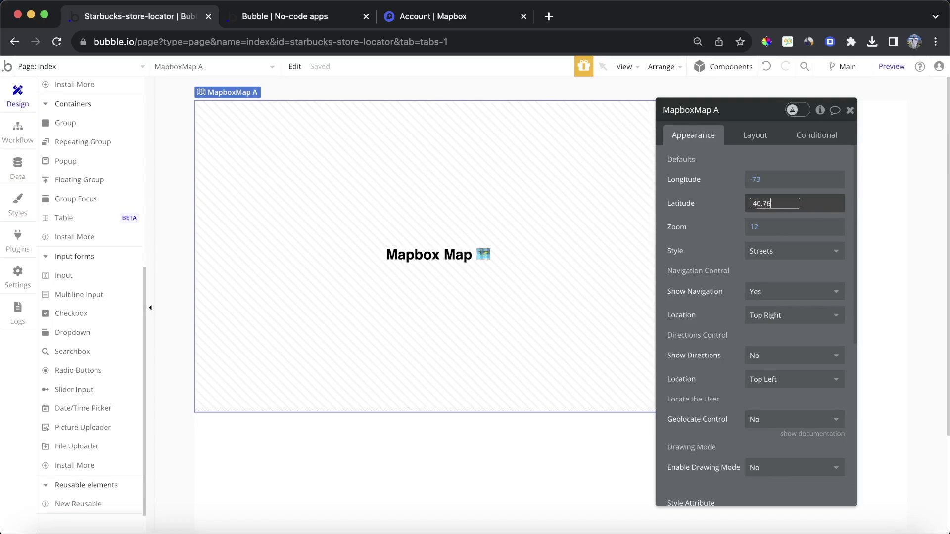
left_click(765, 179)
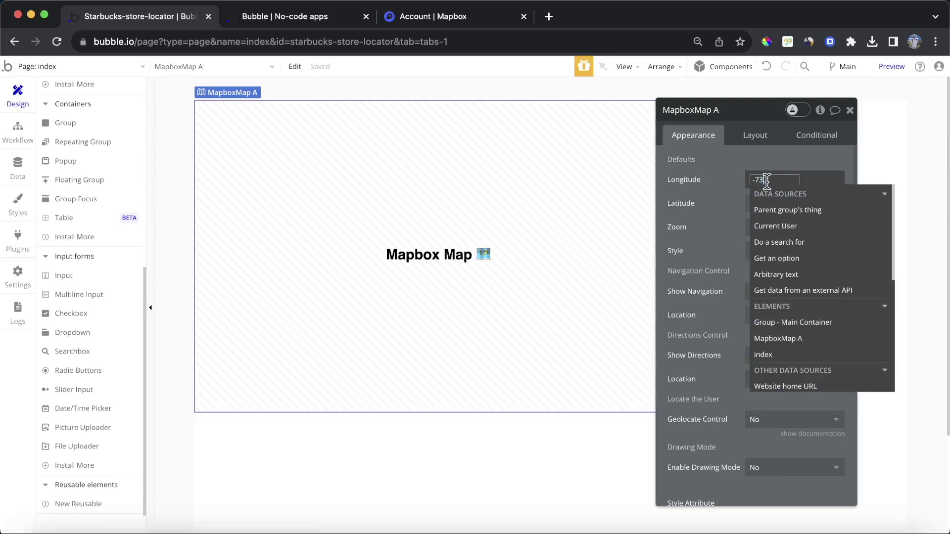
type(".99")
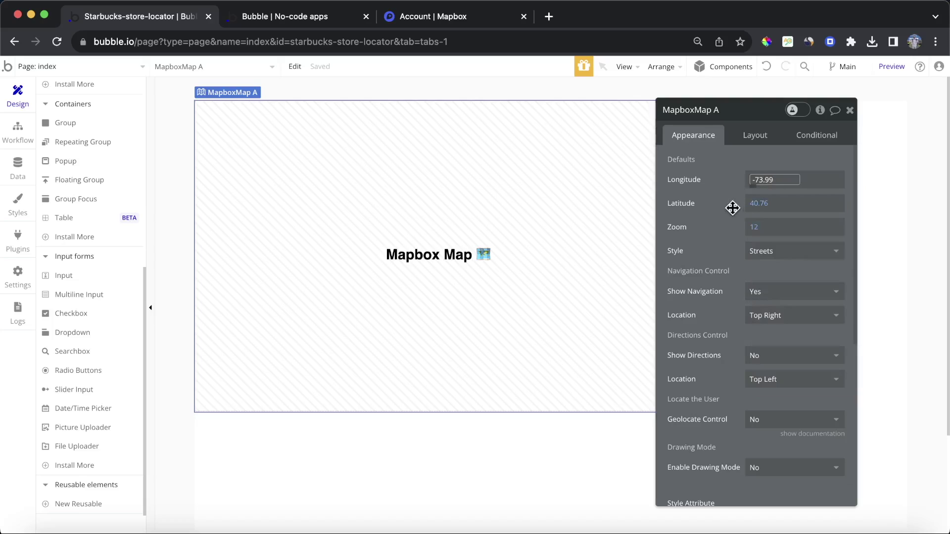
left_click(713, 202)
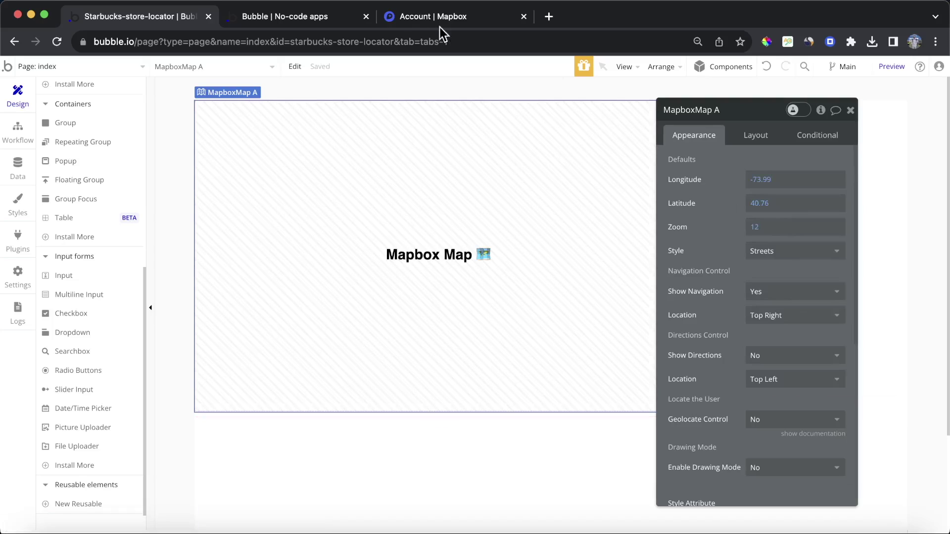
left_click(328, 17)
left_click_drag(352, 67, 753, 32)
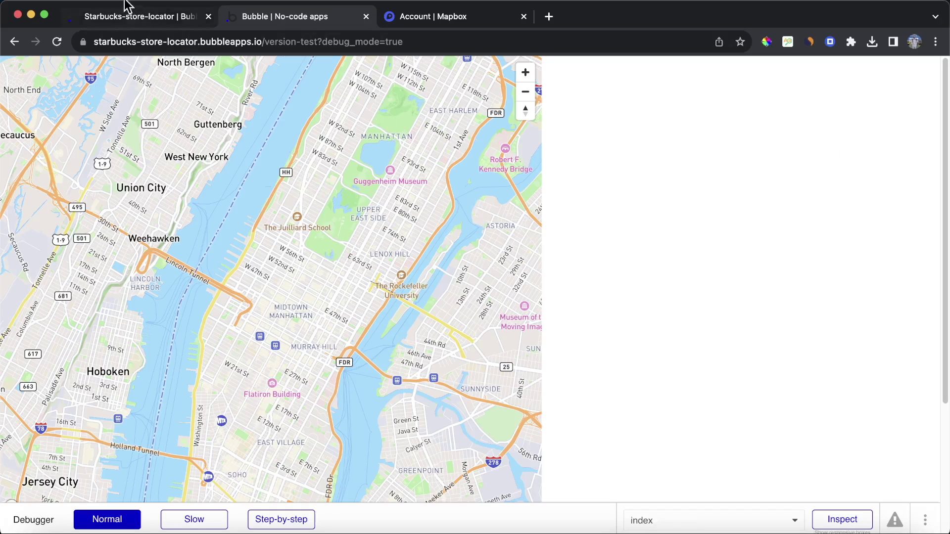
left_click(135, 14)
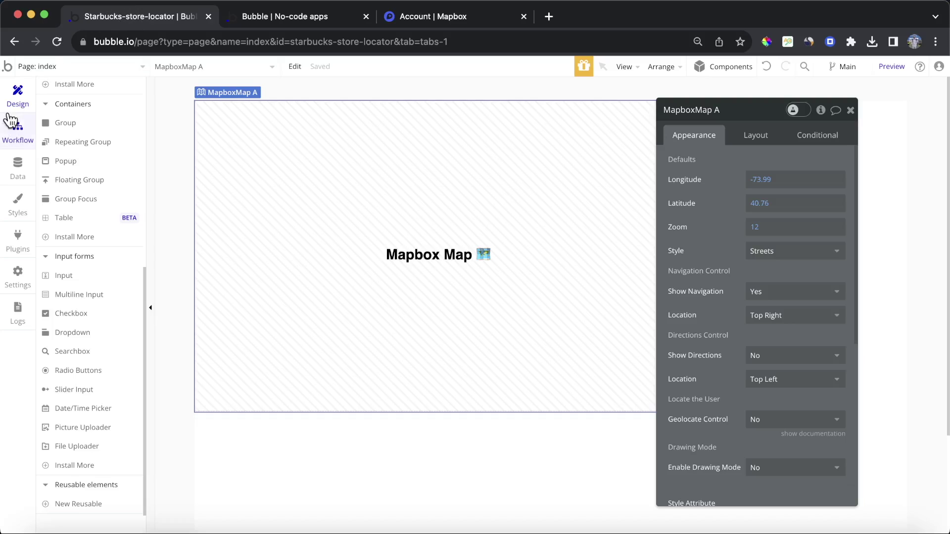
Create a Page is loaded workflow on the index page with an Add List Of Markers action for MapboxMap A.
left_click(12, 132)
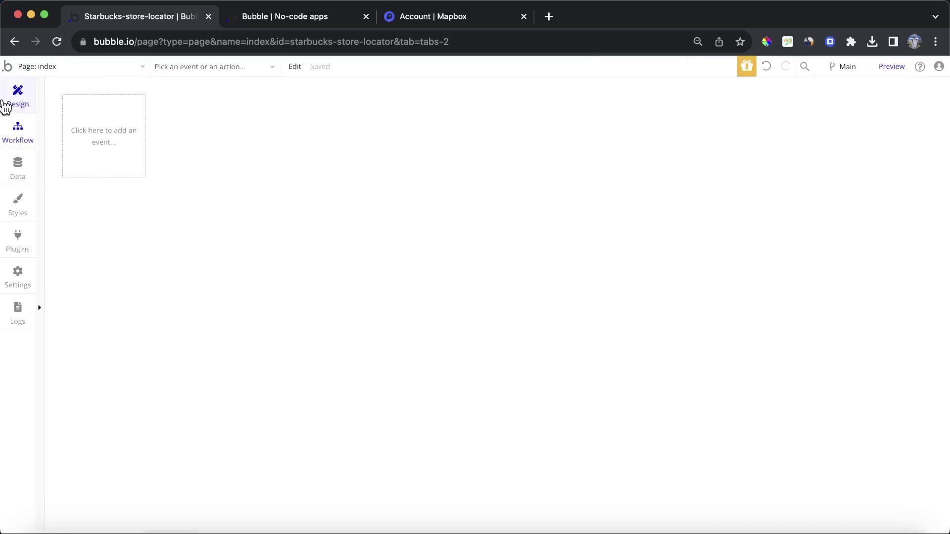
left_click(101, 132)
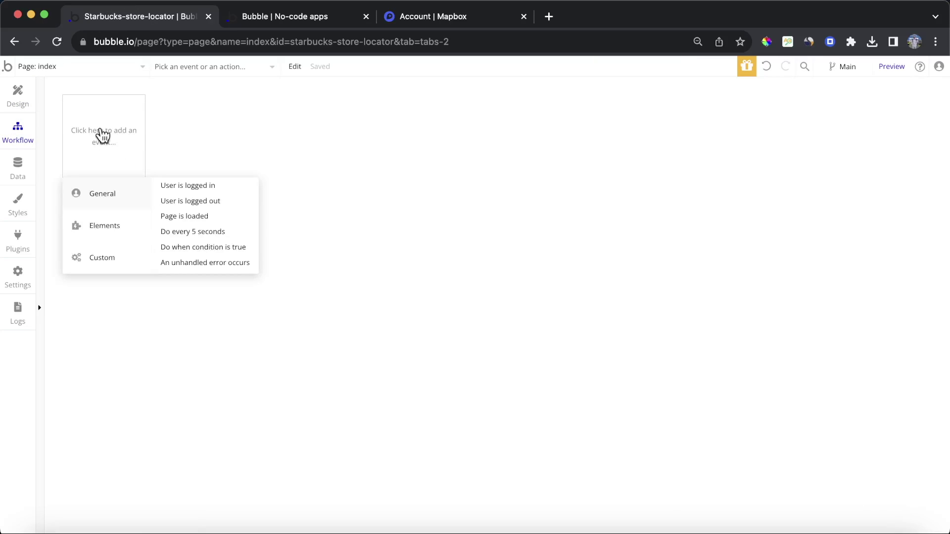
left_click(185, 217)
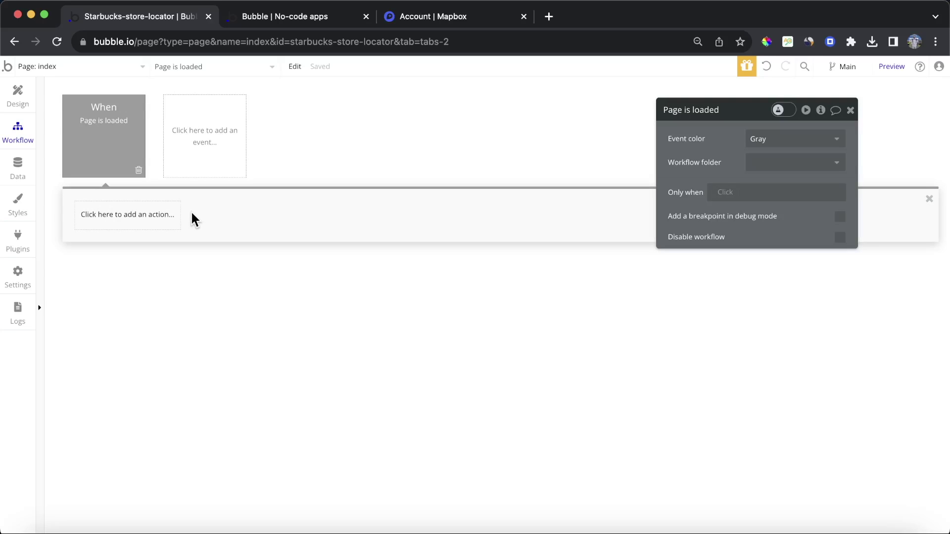
left_click(119, 217)
mouse_move(127, 382)
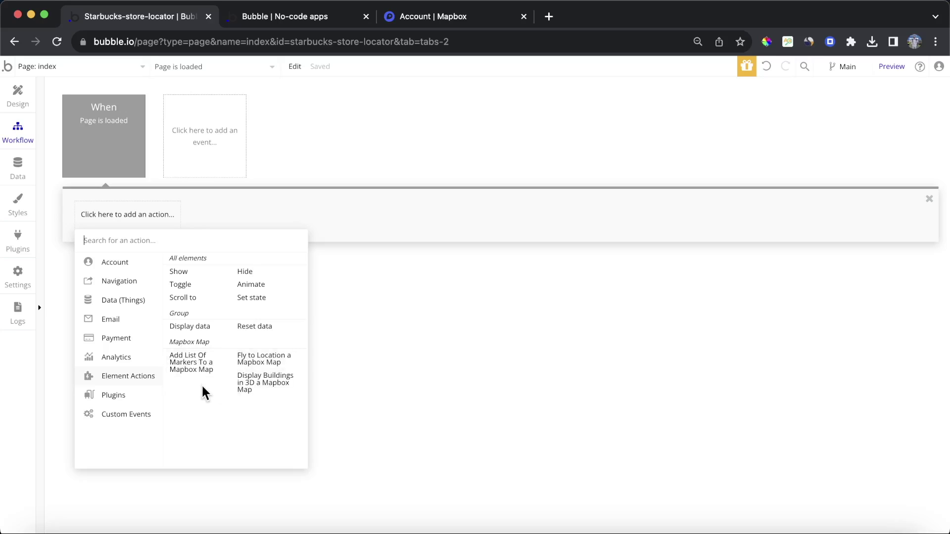
left_click(191, 368)
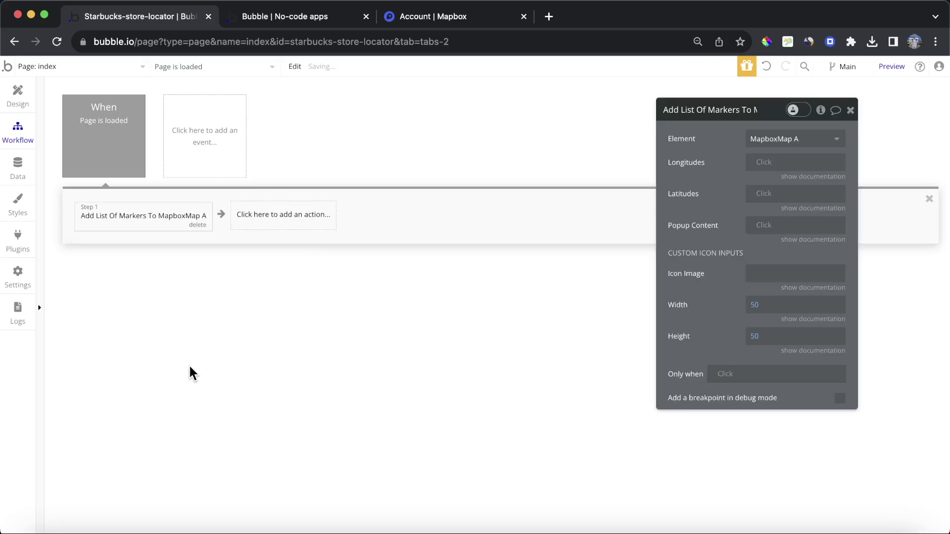
left_click_drag(687, 203, 279, 201)
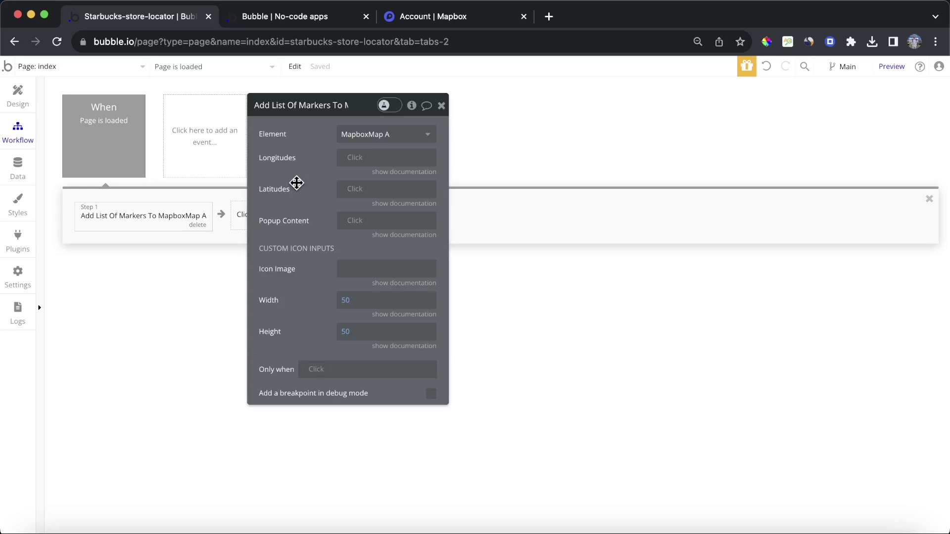
Read the documentation of the marker action's Longitudes setting and review the saved coordinates in All Locations.
left_click(394, 175)
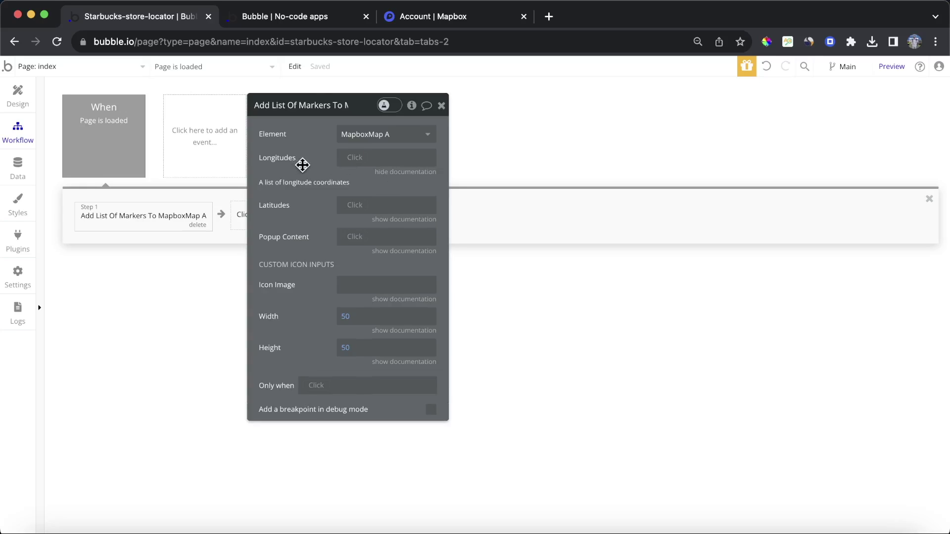
left_click(18, 168)
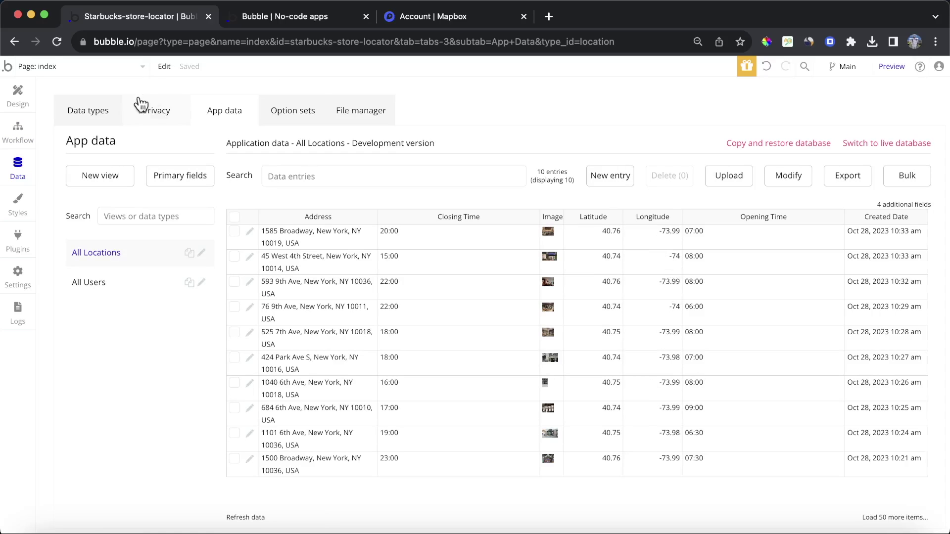
left_click(11, 110)
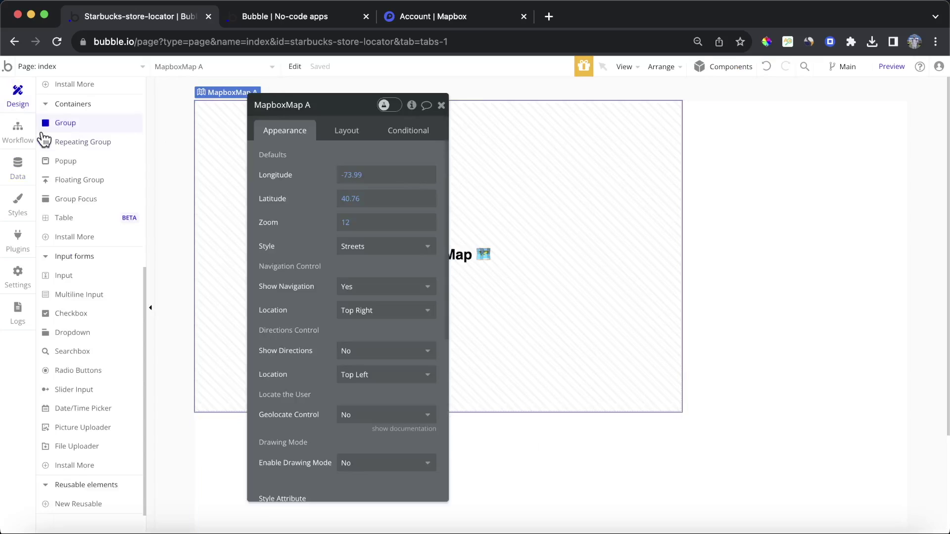
left_click(23, 132)
Try a search for Locations:each item's Longitude as the marker action's Longitudes, and clear the expression.
left_click(344, 158)
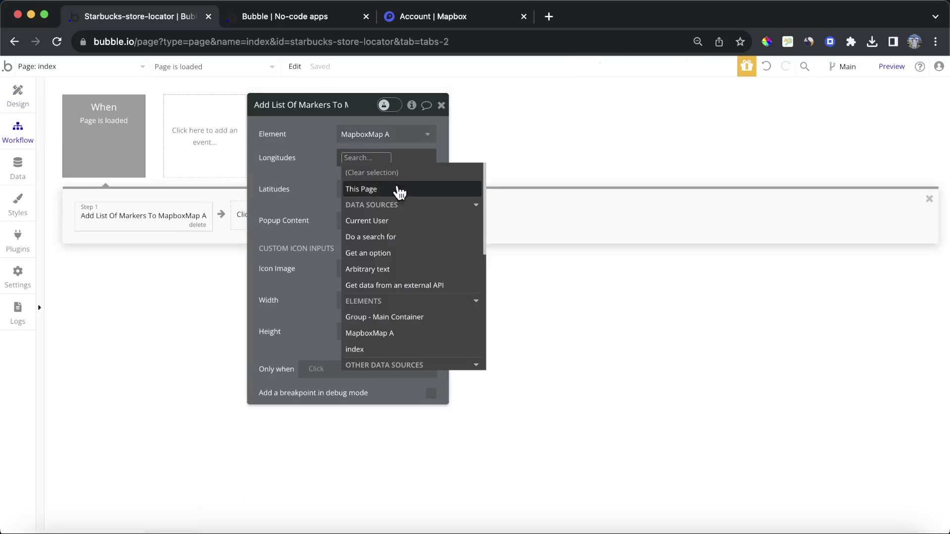
left_click(419, 239)
left_click(570, 133)
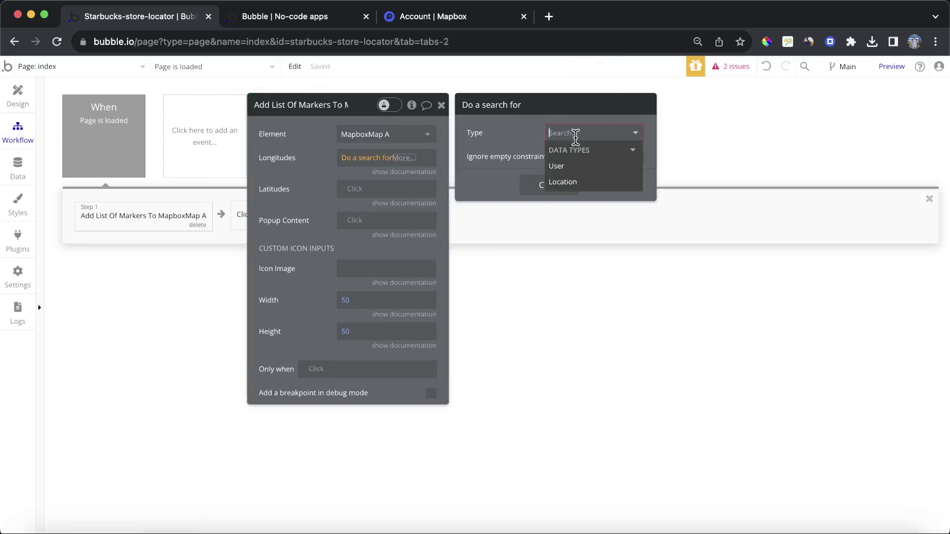
left_click(592, 182)
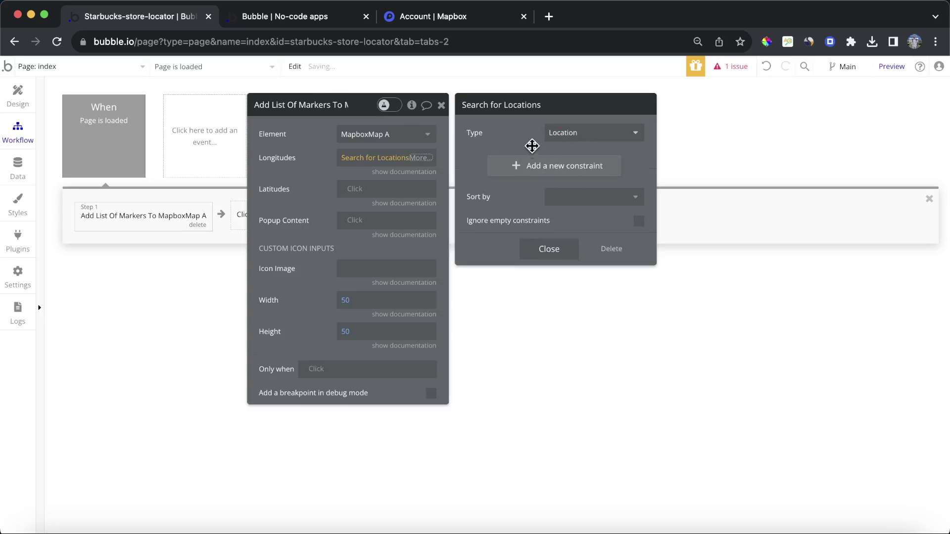
left_click(418, 166)
scroll(424, 257, "down", 2)
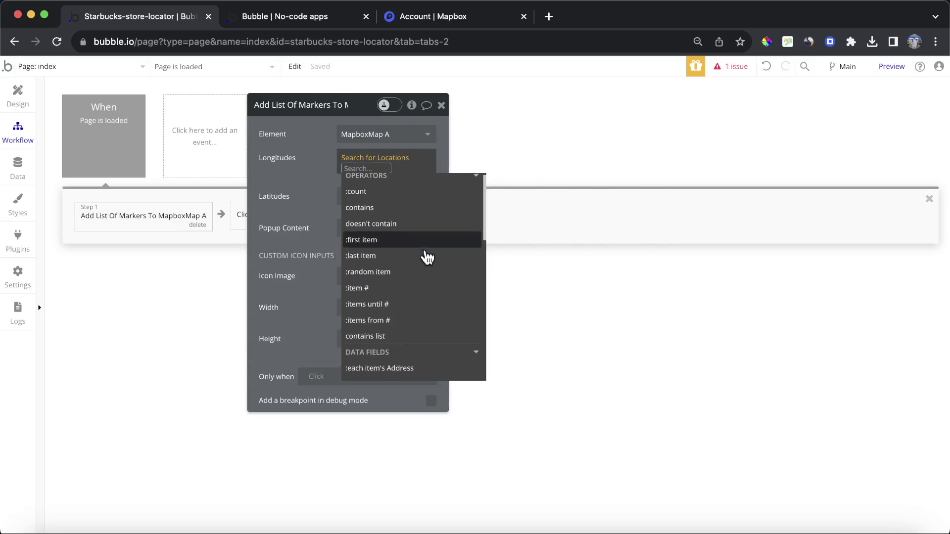
scroll(428, 257, "down", 2)
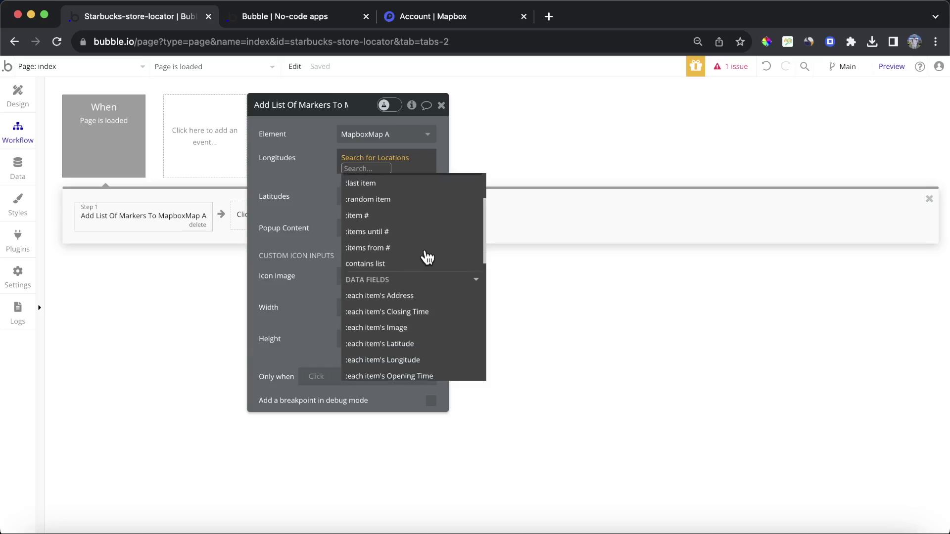
left_click(422, 358)
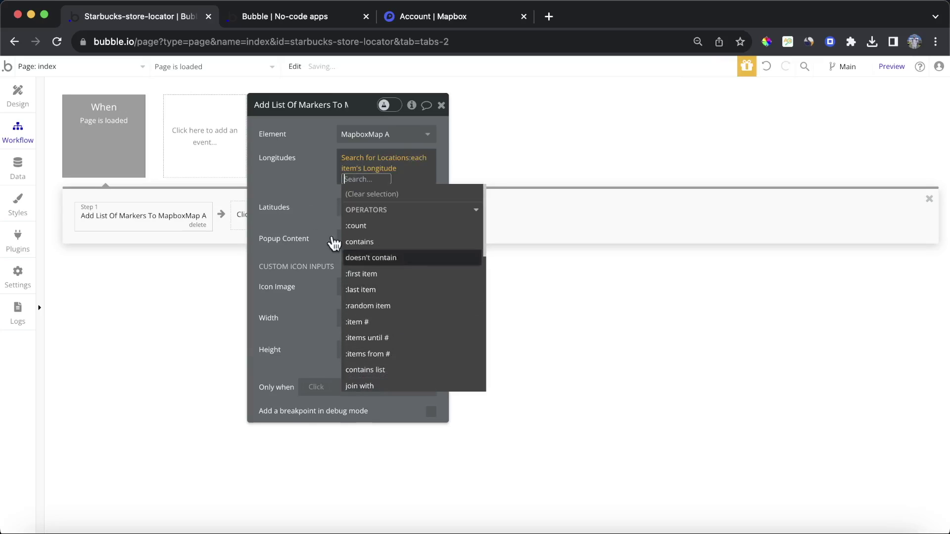
left_click(311, 216)
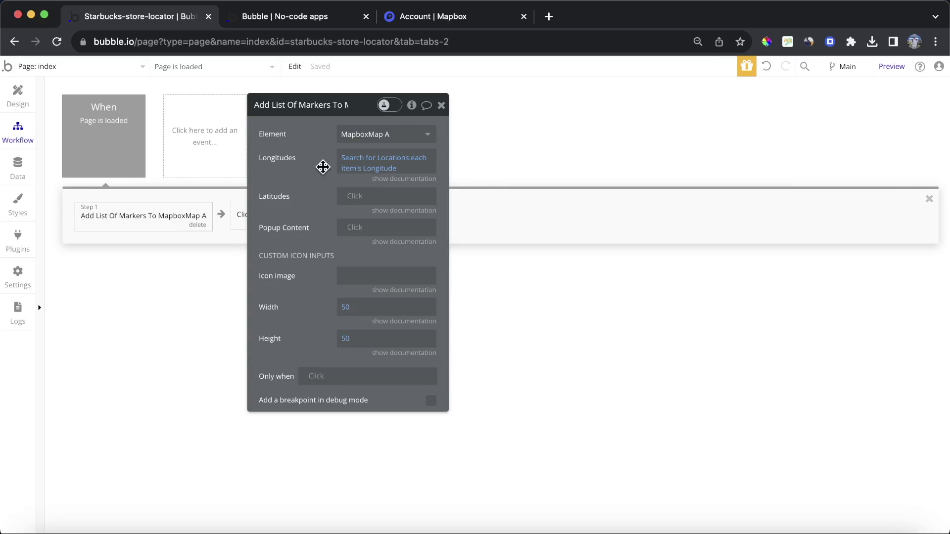
right_click(414, 170)
left_click(480, 169)
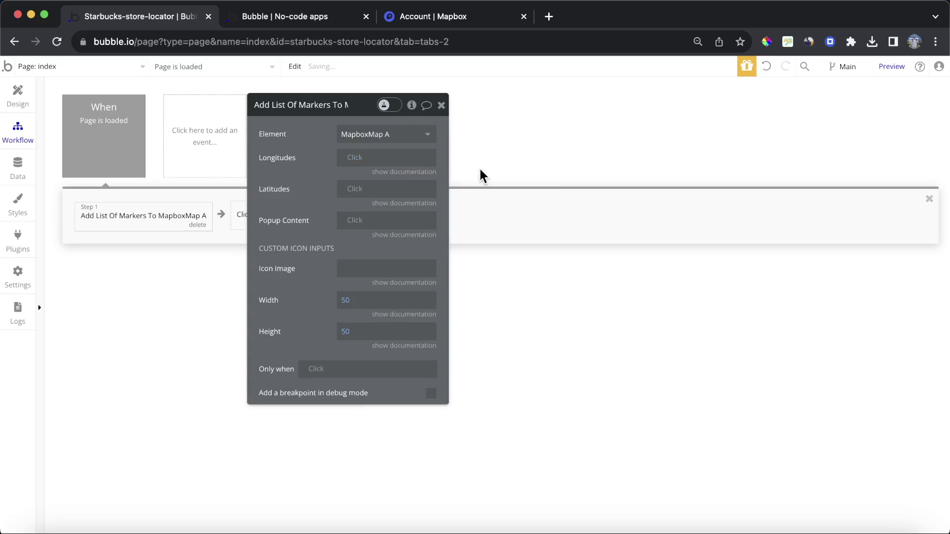
Try a search for Locations:each item's Address's longitude as the marker action's Longitudes, and clear the expression.
left_click(356, 159)
left_click(413, 239)
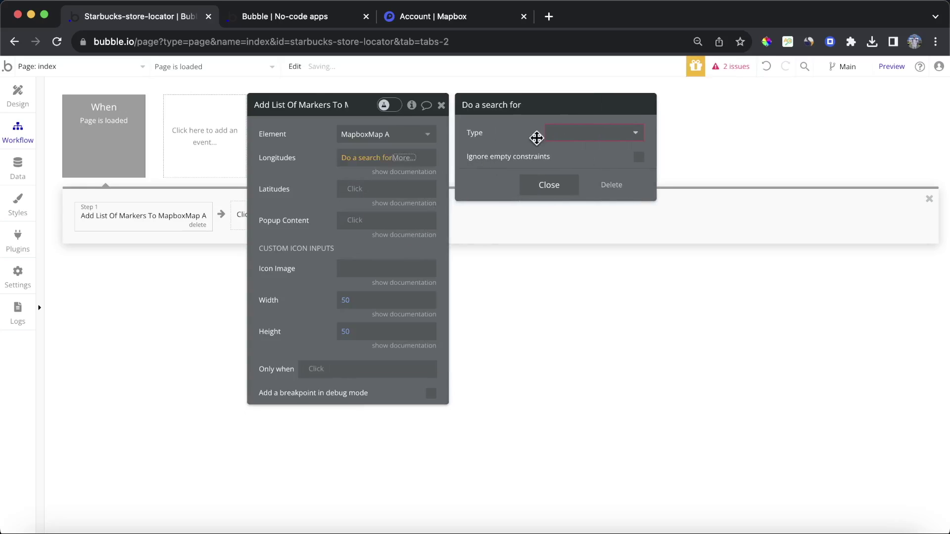
left_click(547, 134)
left_click(567, 190)
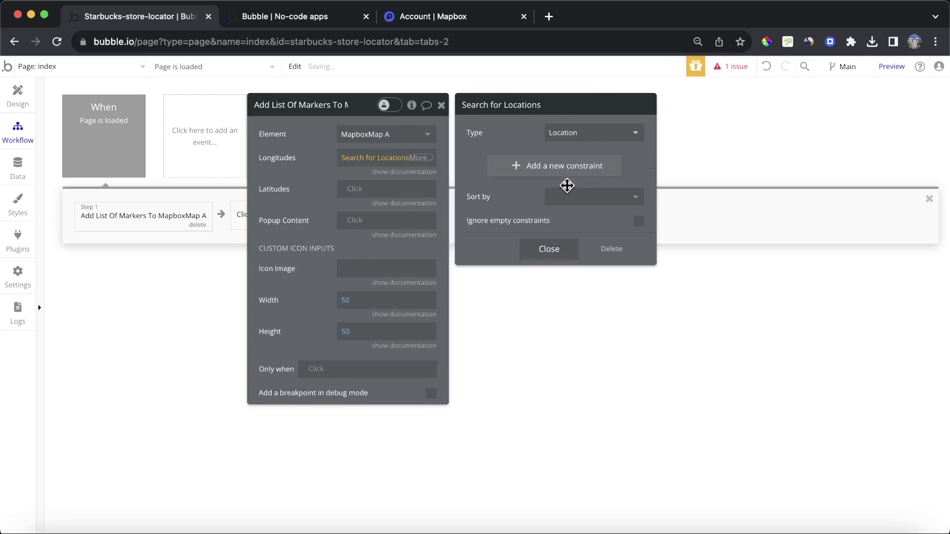
left_click(427, 158)
scroll(429, 218, "down", 5)
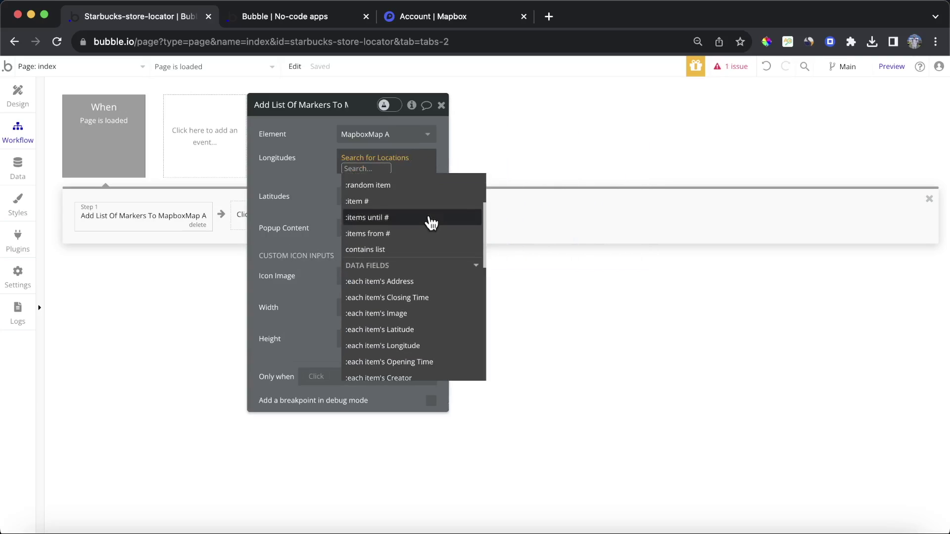
left_click(424, 202)
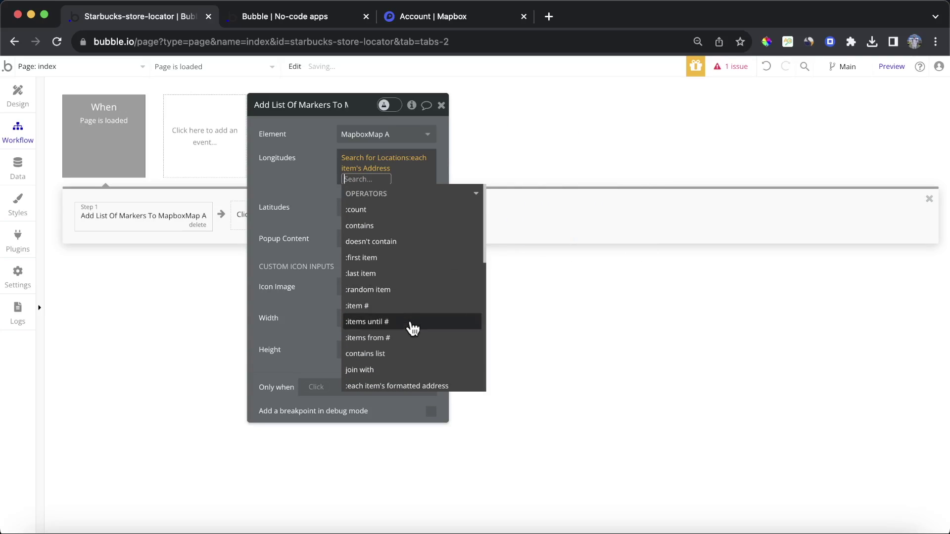
scroll(396, 263, "down", 3)
left_click(441, 342)
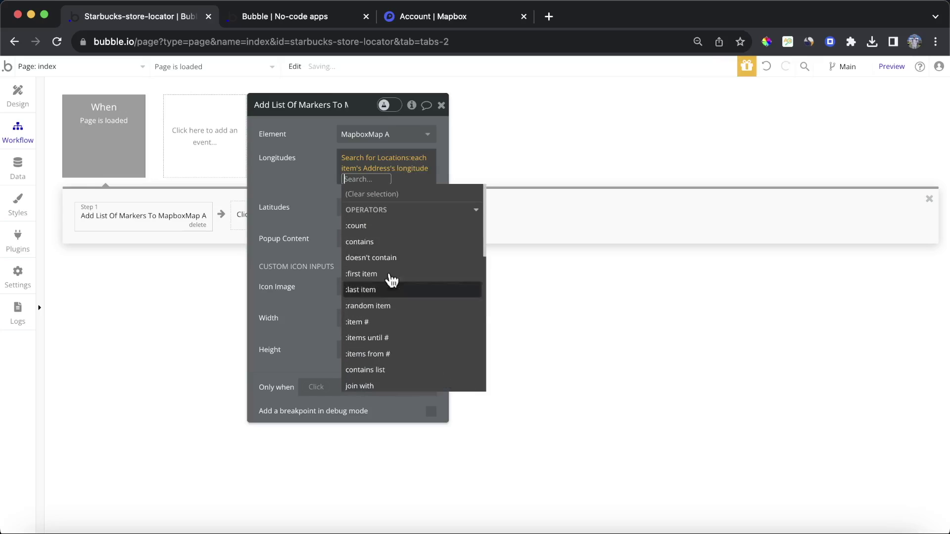
left_click(312, 200)
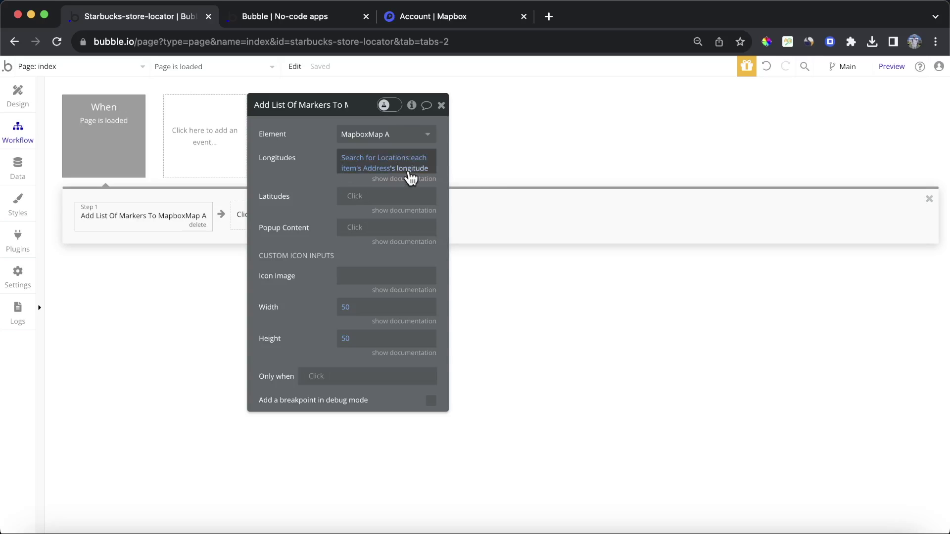
right_click(429, 164)
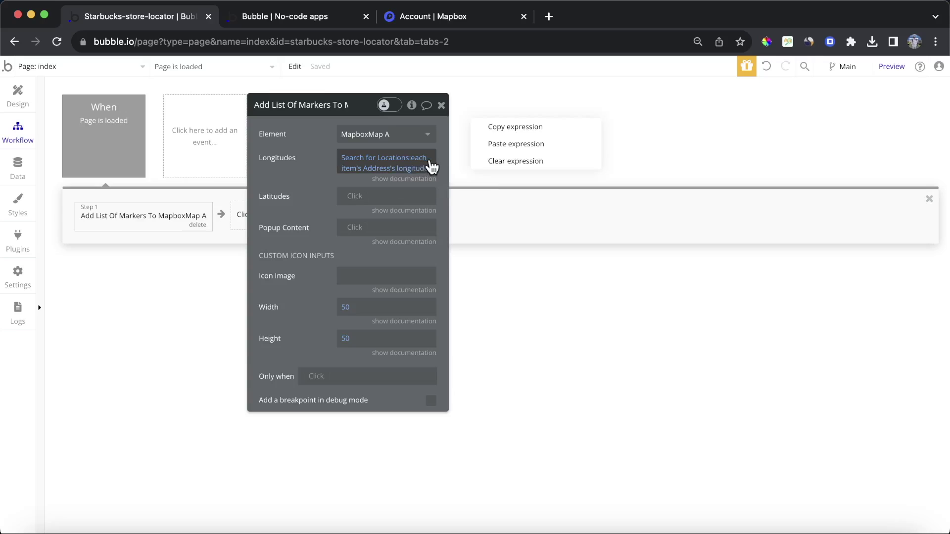
left_click(516, 161)
Set the marker action's Longitudes to a search for Locations:each item's Longitude.
left_click(357, 157)
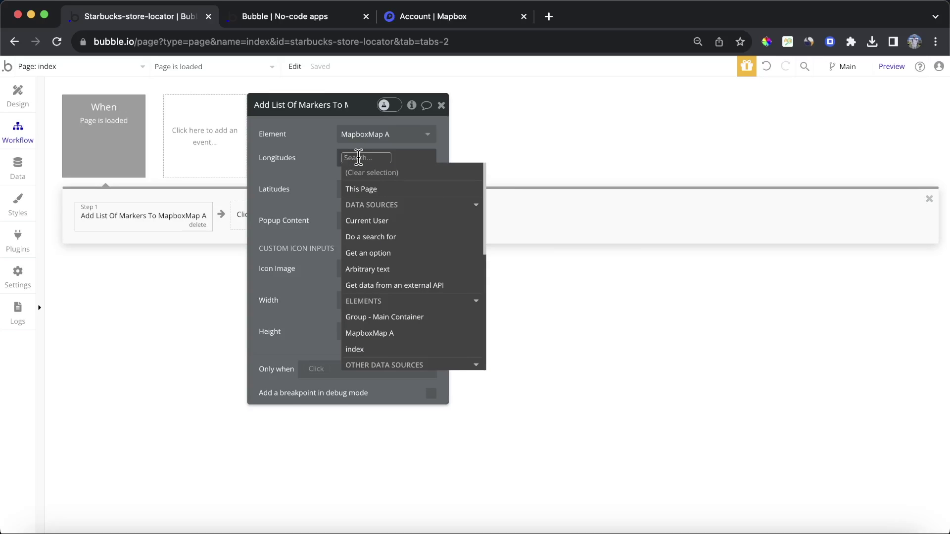
left_click(424, 237)
left_click(585, 133)
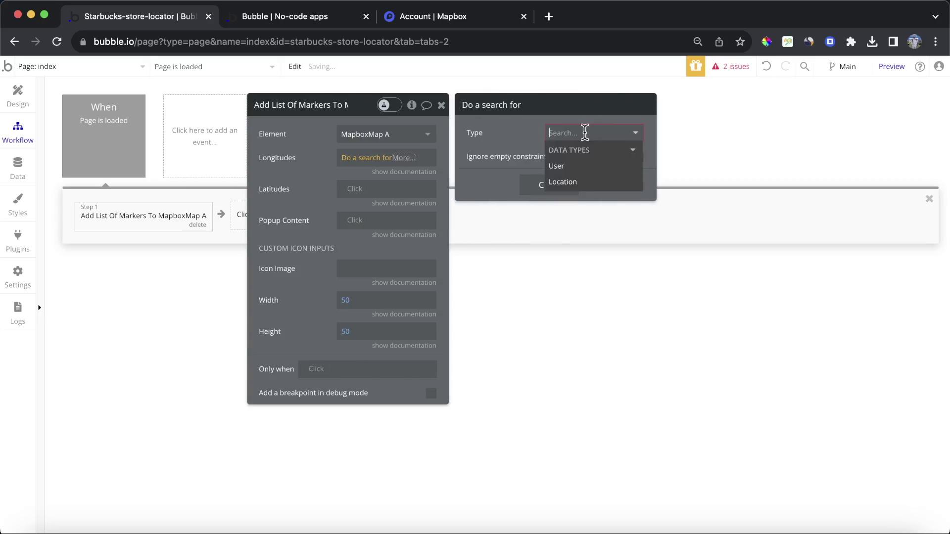
left_click(573, 182)
left_click(427, 162)
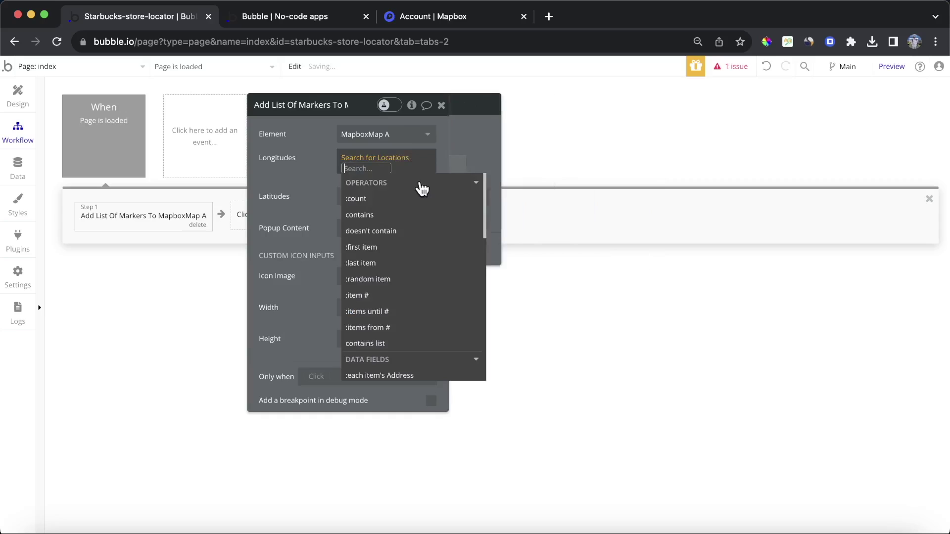
scroll(421, 257, "down", 5)
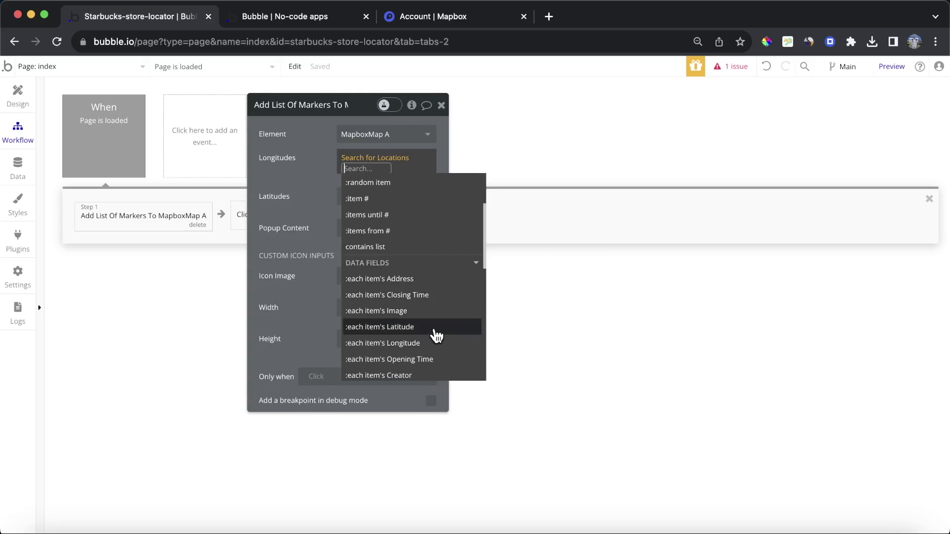
left_click(437, 343)
left_click(315, 190)
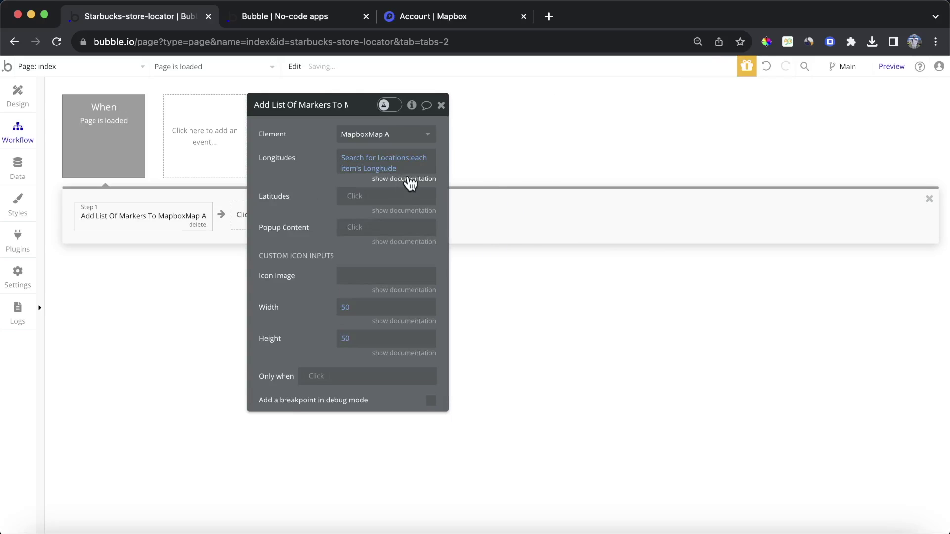
Set the marker action's Latitudes to a search for Locations:each item's Latitude.
left_click(356, 195)
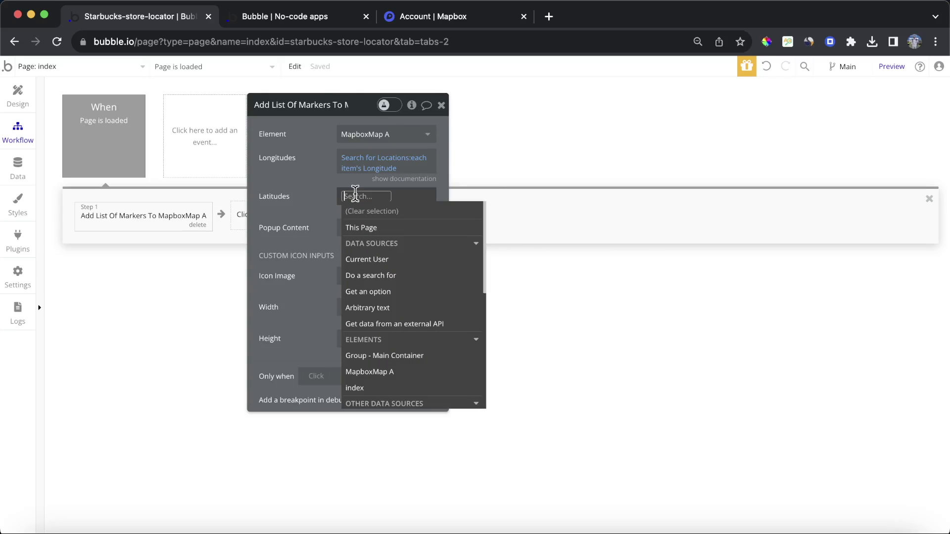
left_click(438, 276)
left_click(564, 136)
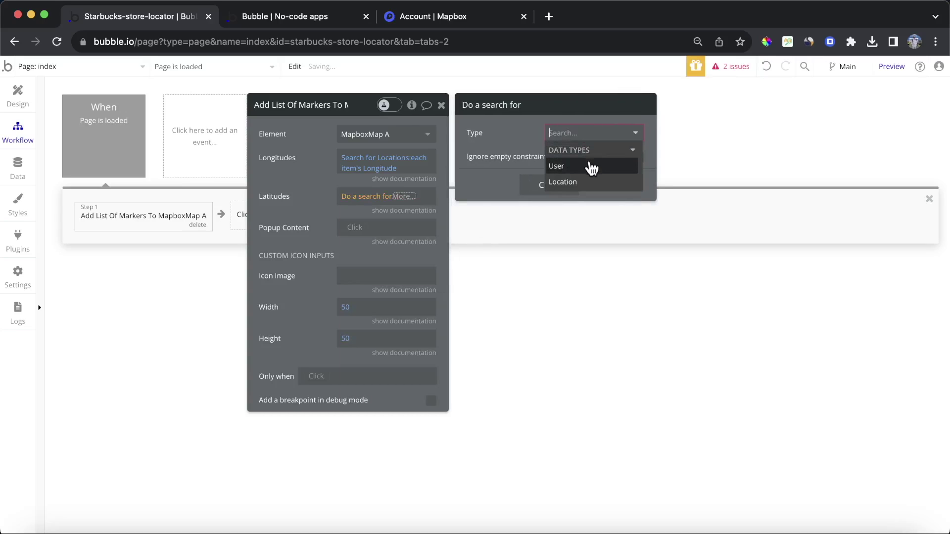
left_click(564, 182)
left_click(421, 196)
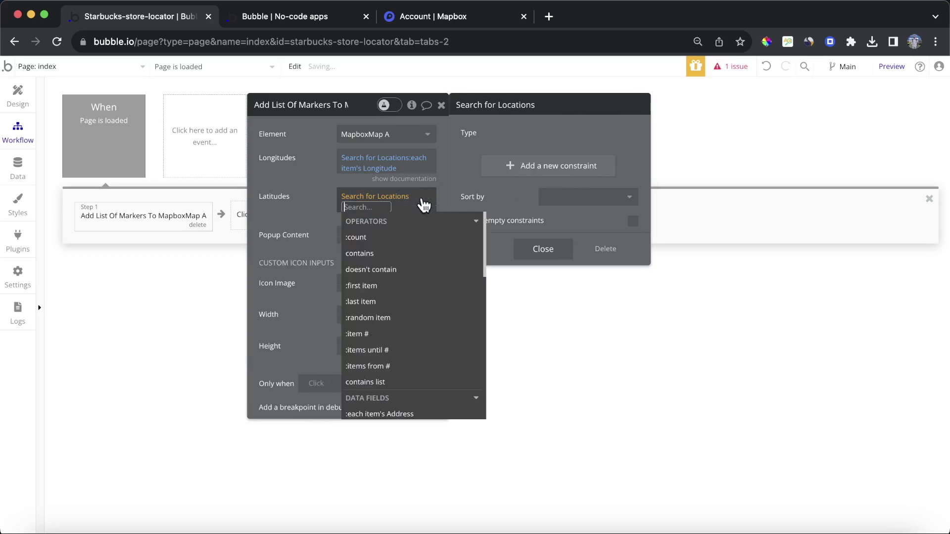
scroll(434, 399, "down", 5)
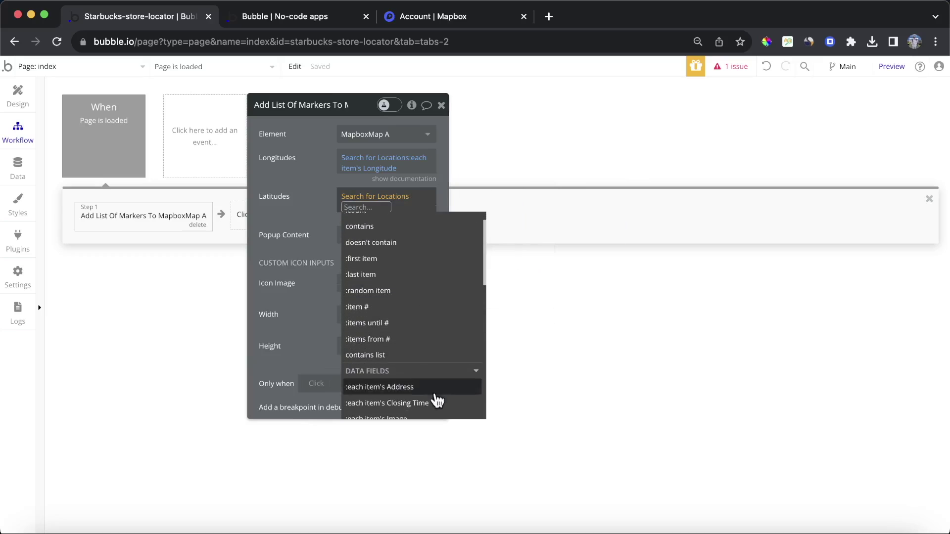
left_click(430, 327)
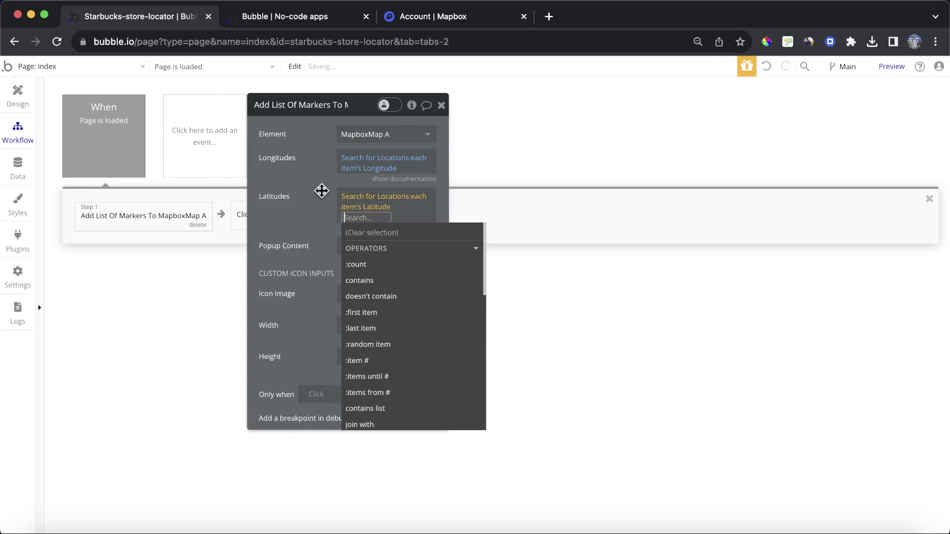
left_click(303, 184)
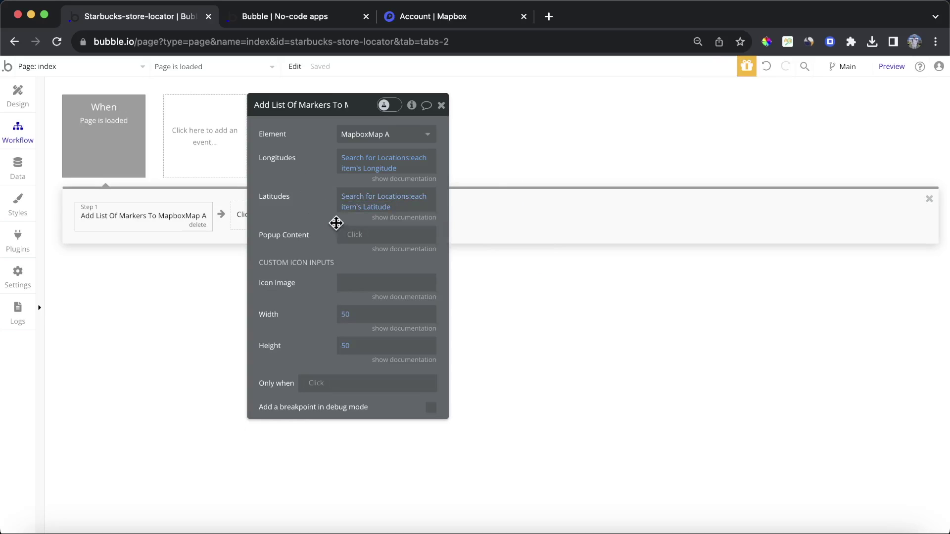
Switch to the running app preview and examine the location markers around Manhattan one zoom level closer.
left_click(267, 16)
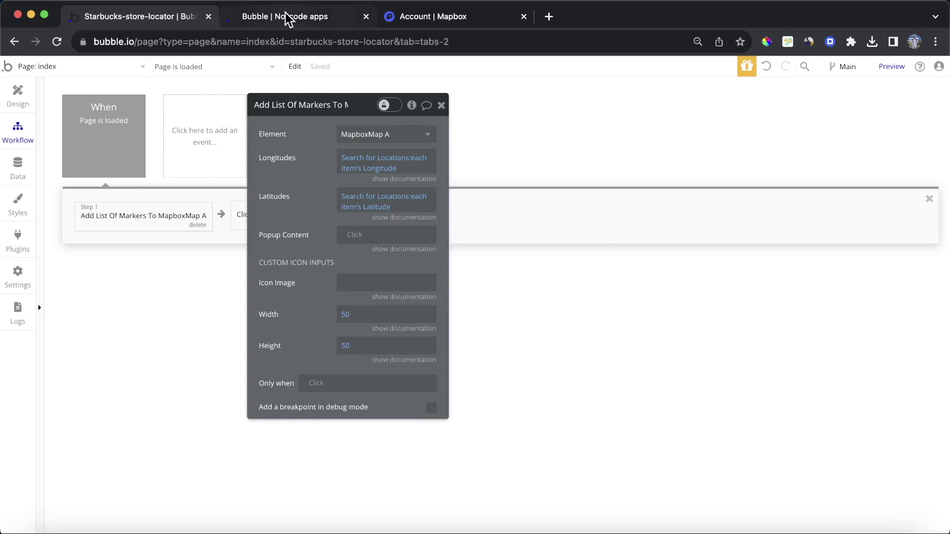
left_click(345, 70)
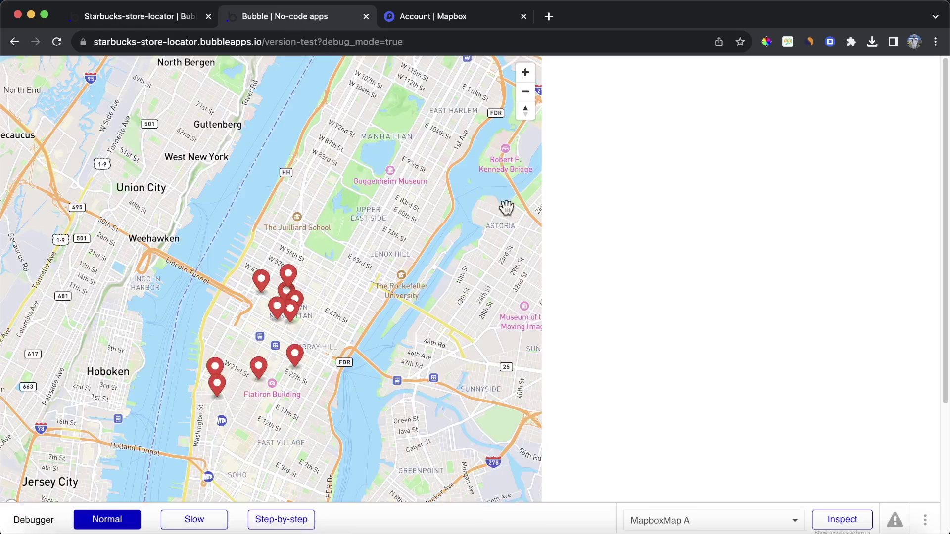
left_click_drag(313, 318, 372, 272)
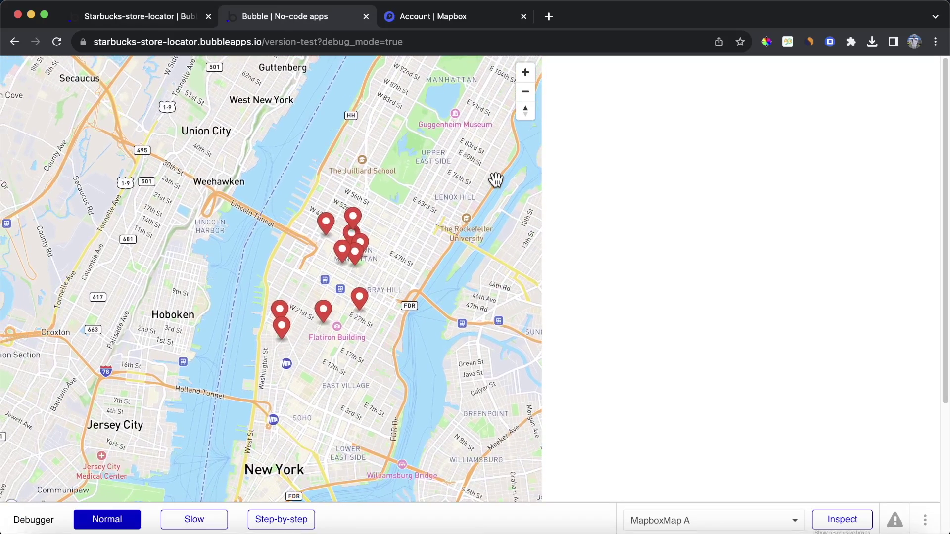
left_click(527, 75)
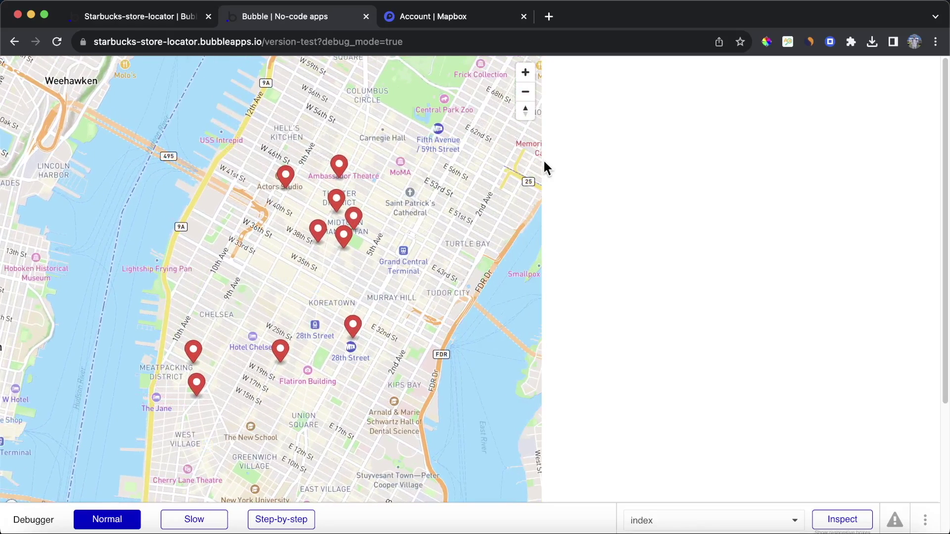
Return to the index page's design in the Bubble editor and set MapboxMap A's default zoom to 13.
left_click(125, 20)
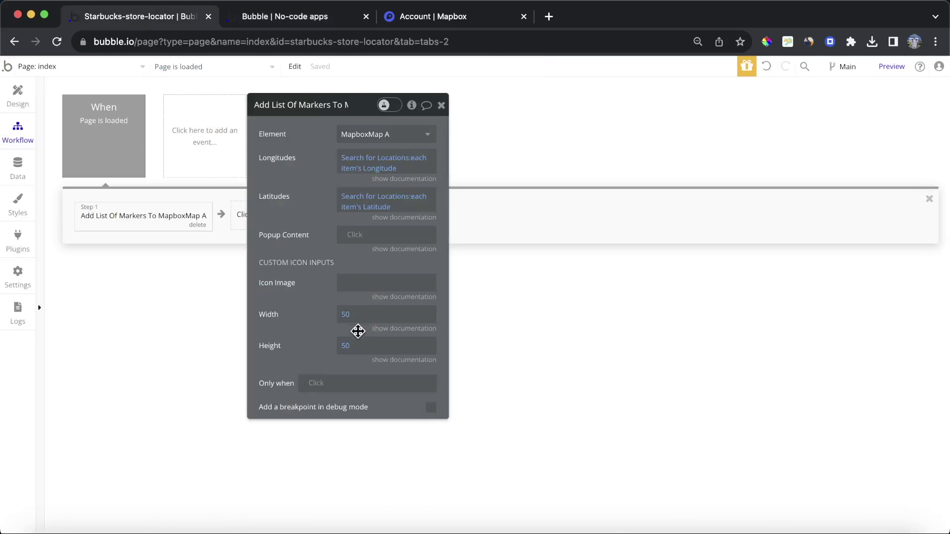
left_click(18, 95)
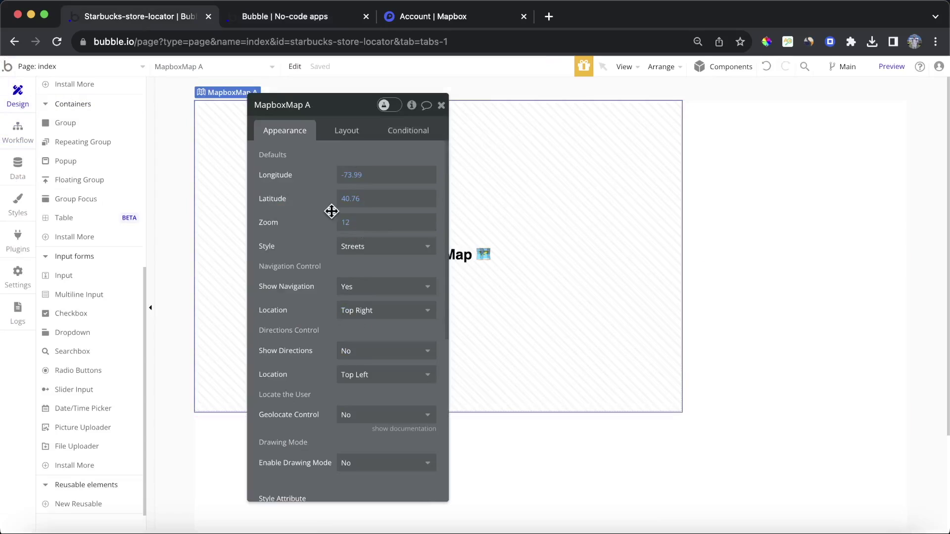
left_click(343, 223)
type("13")
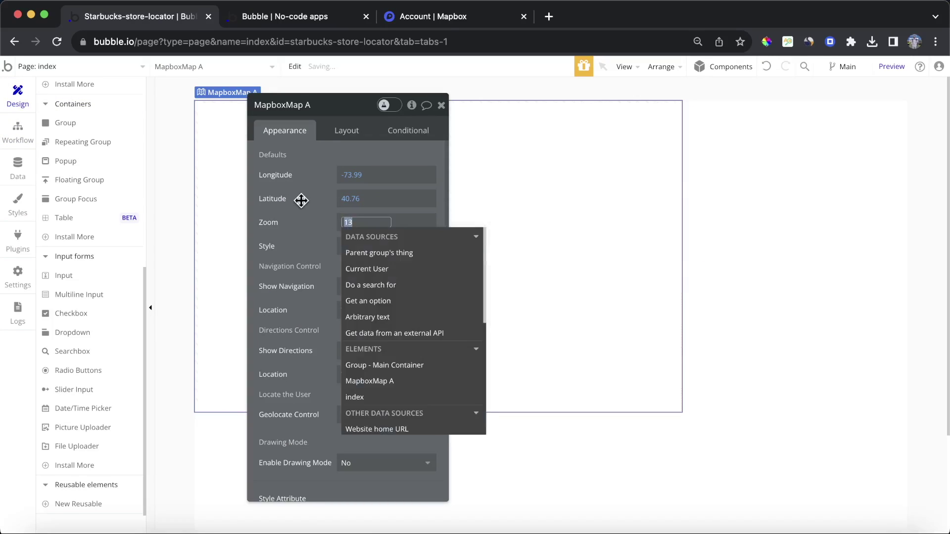
left_click(315, 205)
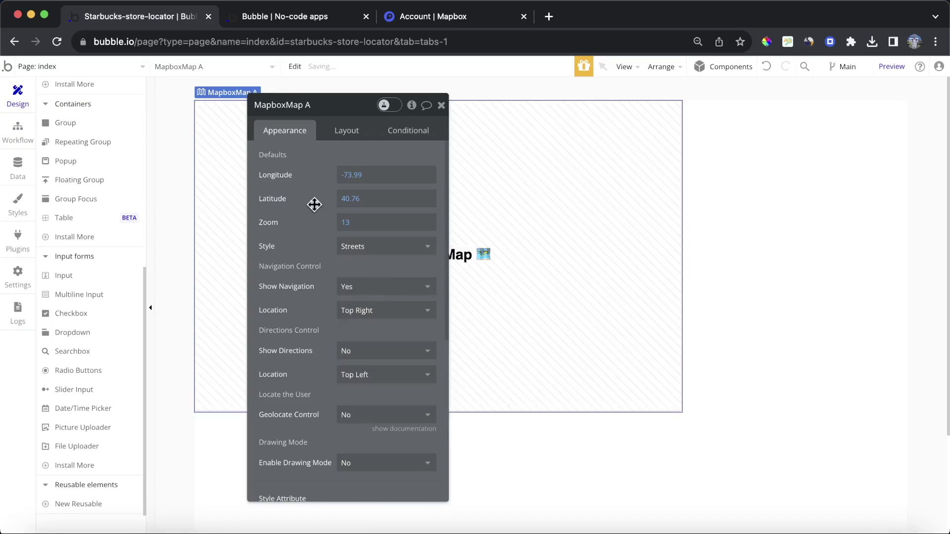
Clear the map's default longitude and set it to Search for Locations:first item's Longitude.
right_click(373, 177)
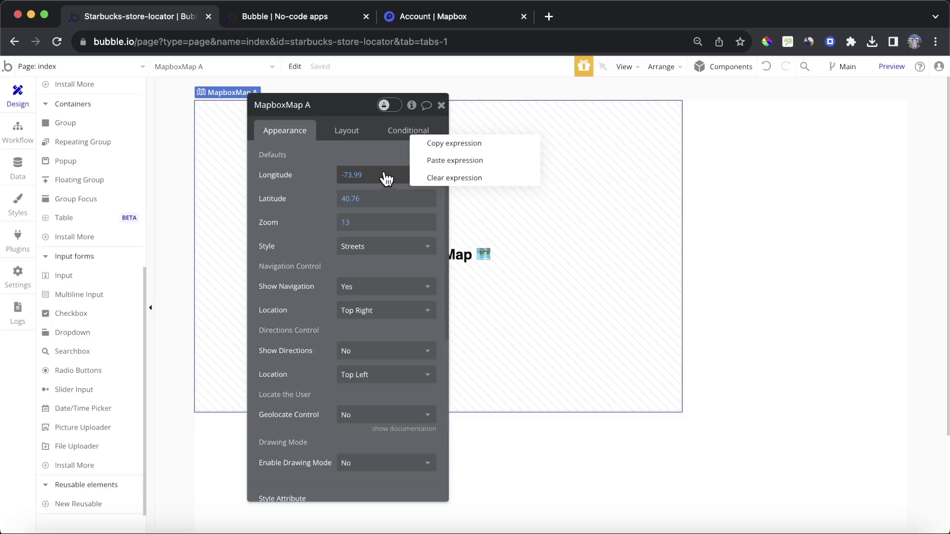
left_click(473, 180)
left_click(357, 178)
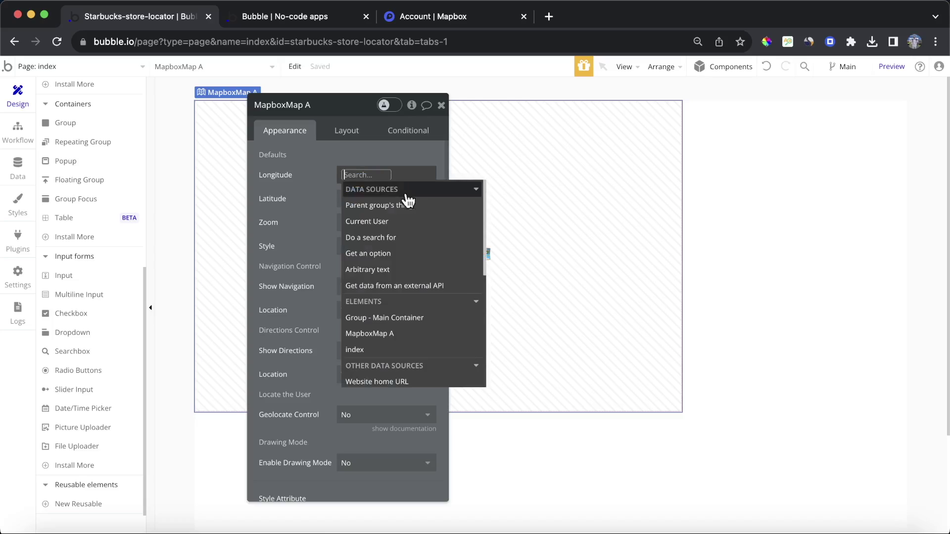
left_click(392, 239)
left_click(578, 134)
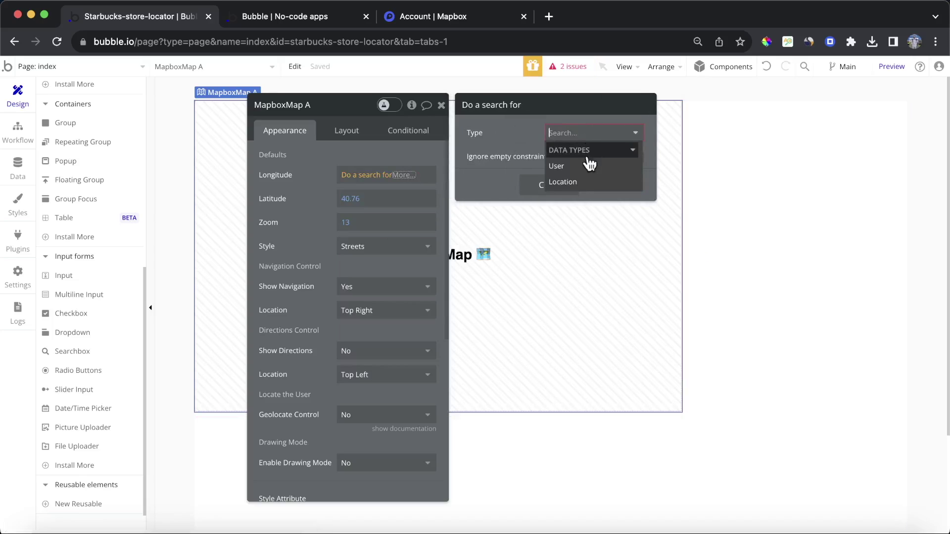
left_click(577, 181)
left_click(421, 176)
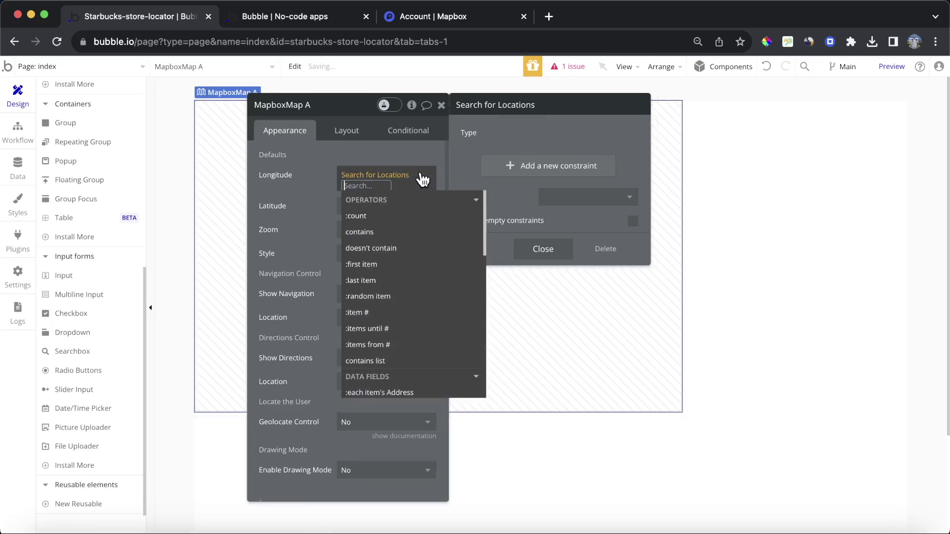
left_click(399, 268)
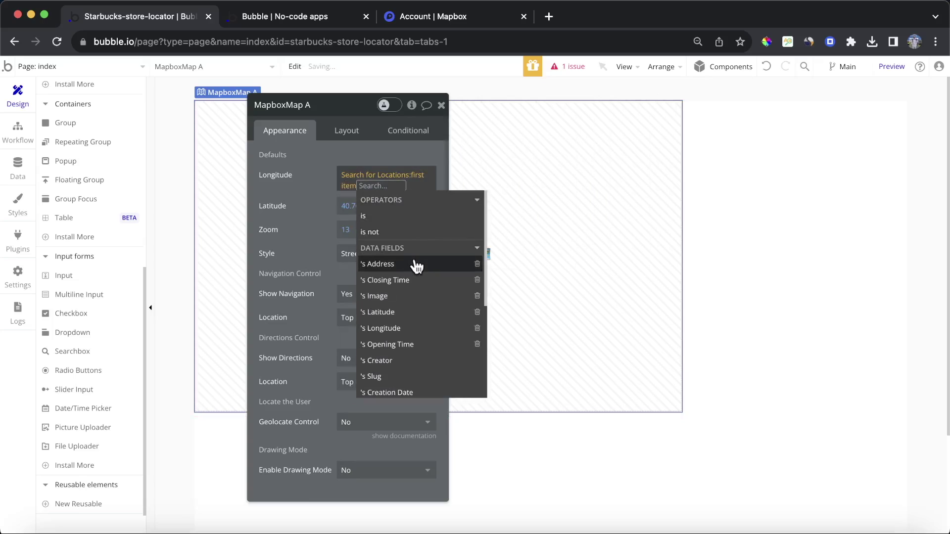
left_click(412, 329)
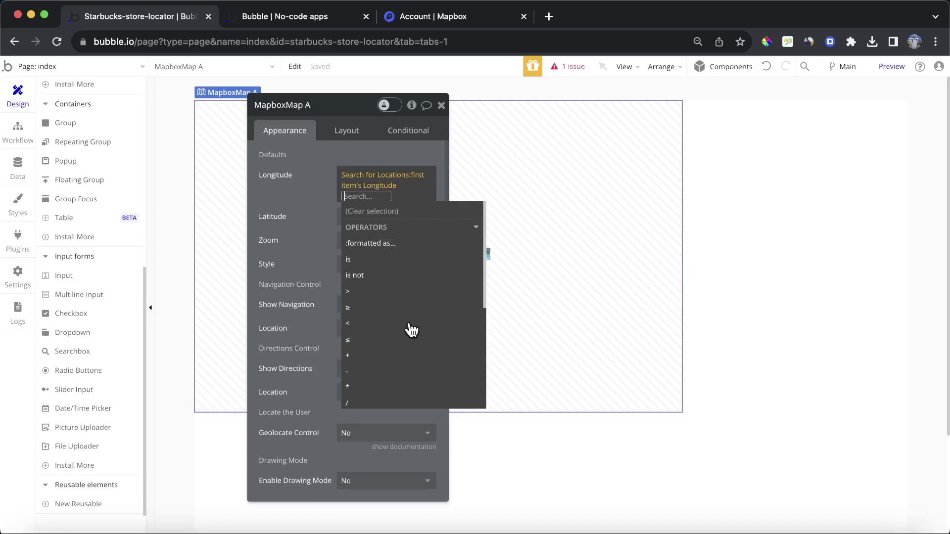
left_click(325, 229)
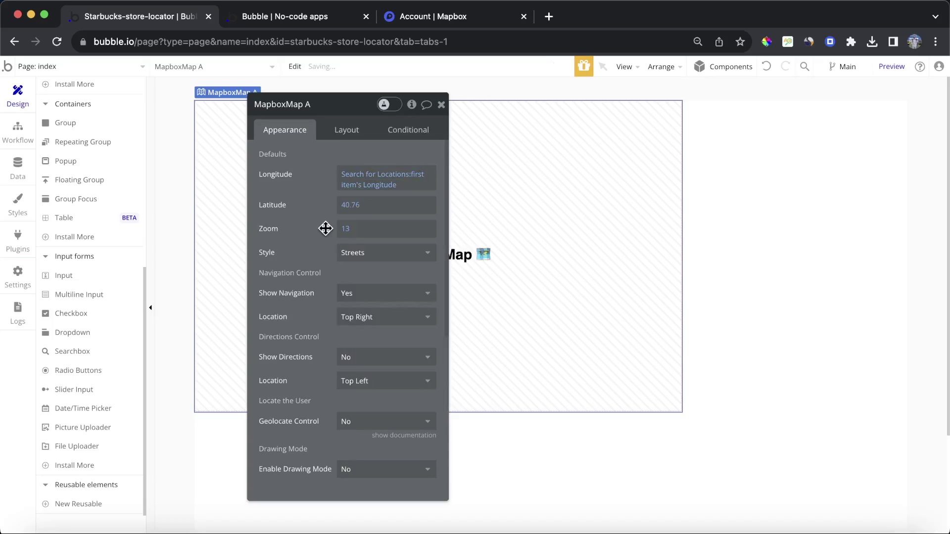
Set the map's default latitude to Search for Locations:first item's Latitude.
left_click(345, 210)
left_click(399, 268)
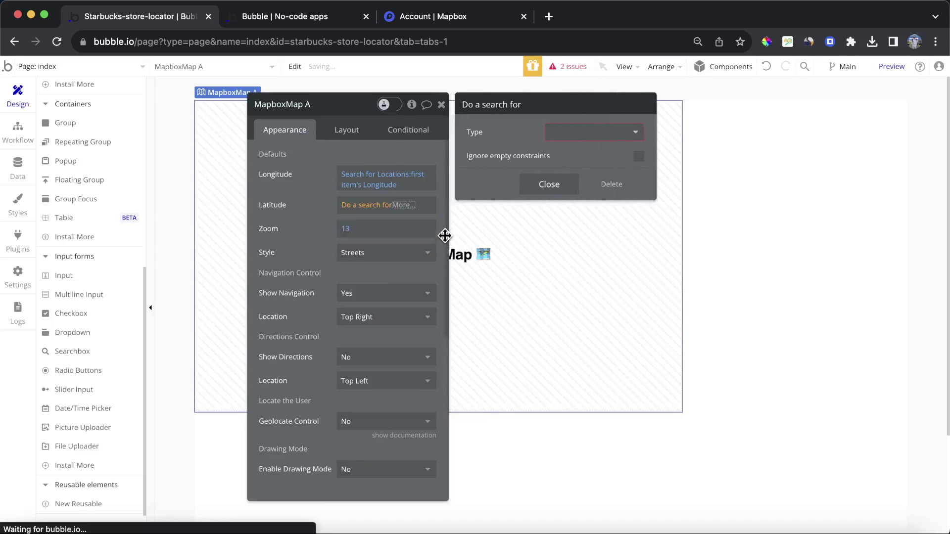
left_click(578, 139)
left_click(583, 181)
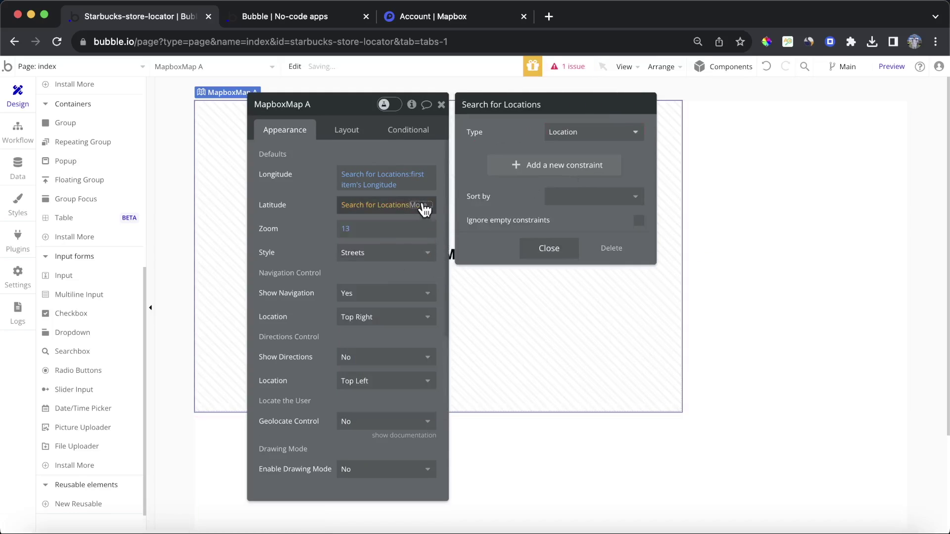
left_click(425, 205)
left_click(404, 295)
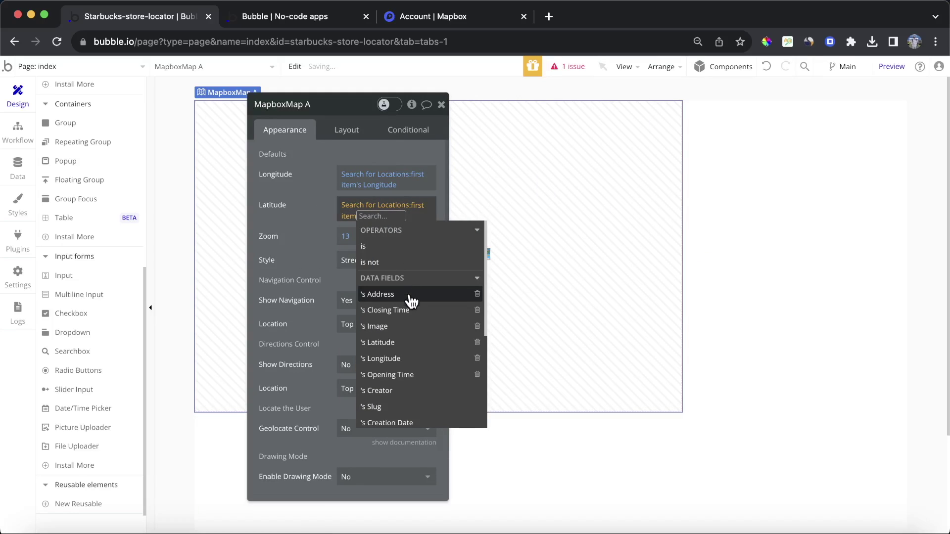
left_click(405, 341)
left_click(303, 241)
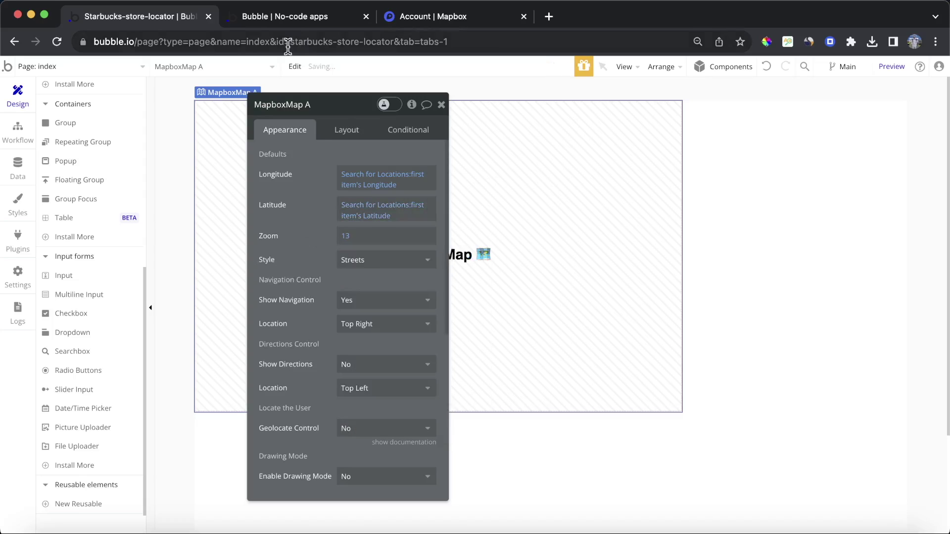
Switch to the app preview and examine the store markers on the map at different zoom levels.
left_click(297, 16)
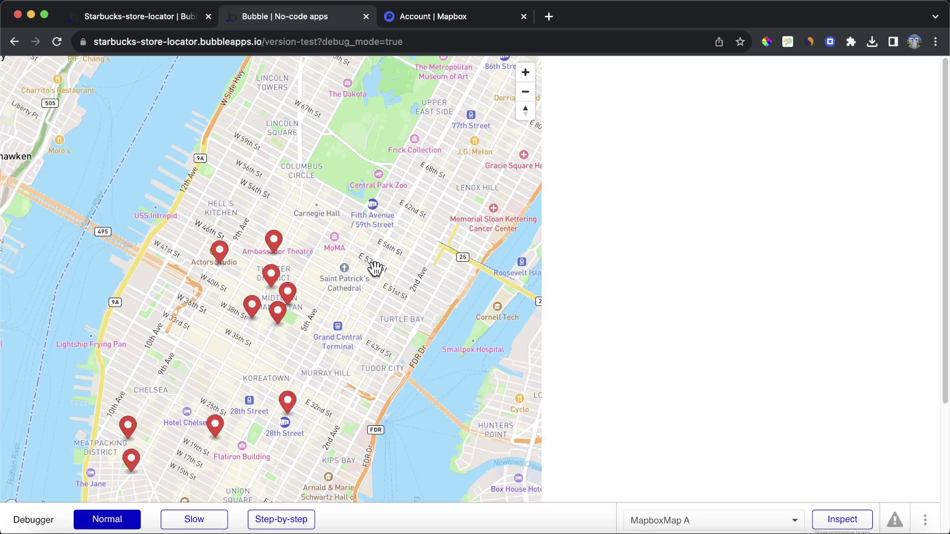
left_click_drag(325, 330, 373, 250)
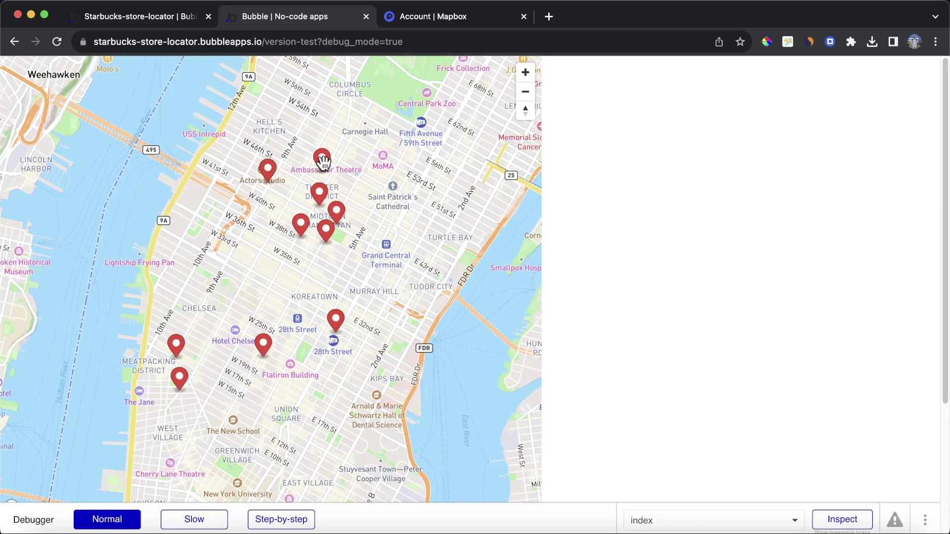
double_click(337, 211)
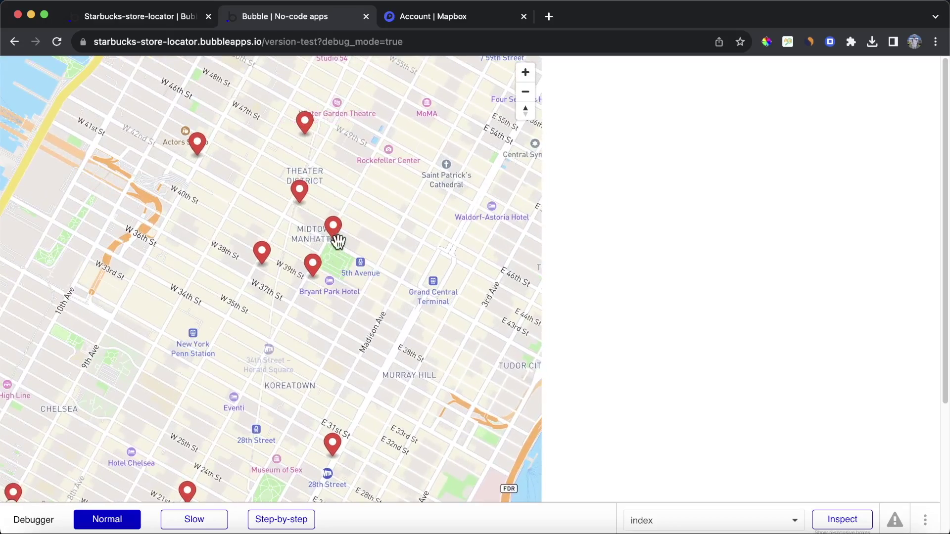
left_click(526, 92)
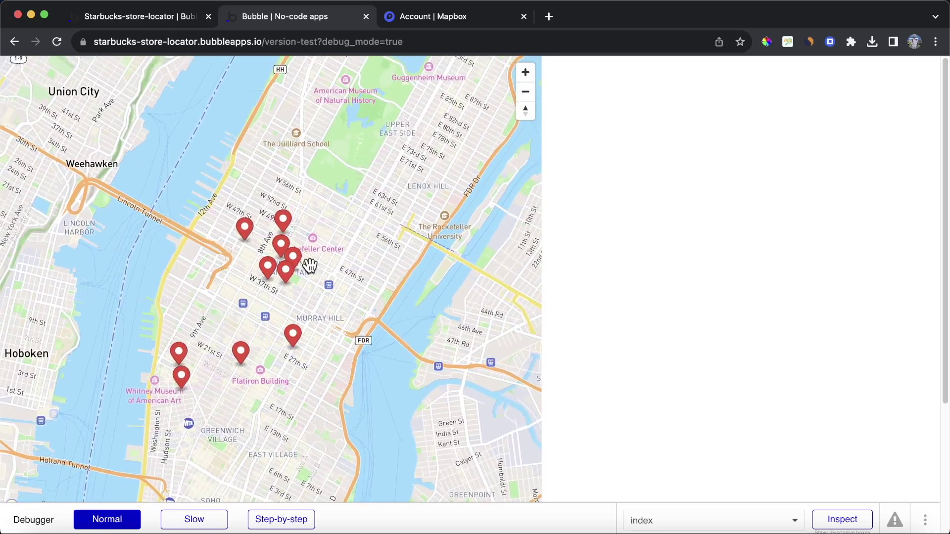
left_click_drag(309, 266, 368, 248)
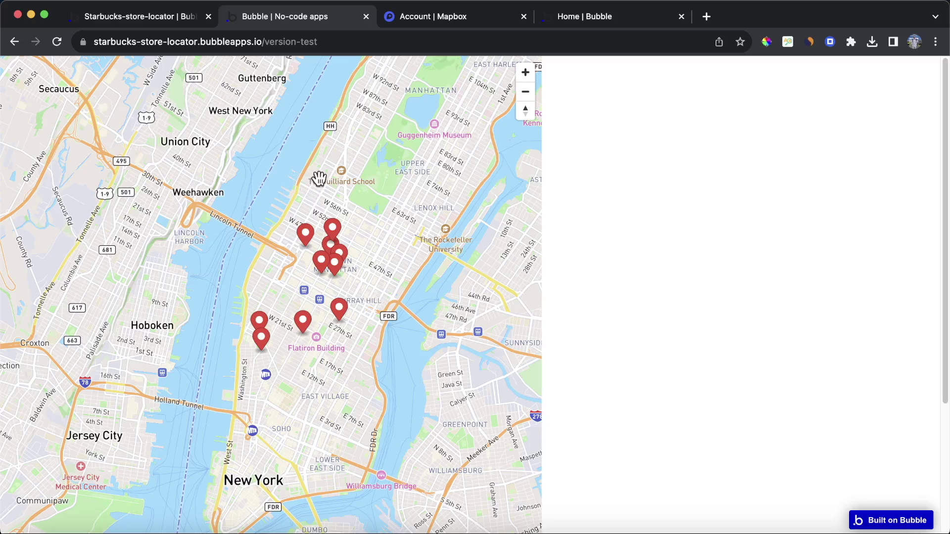
Return to the editor's design view and draw a group about 365 by 306 px beside the map in the main container.
left_click(149, 20)
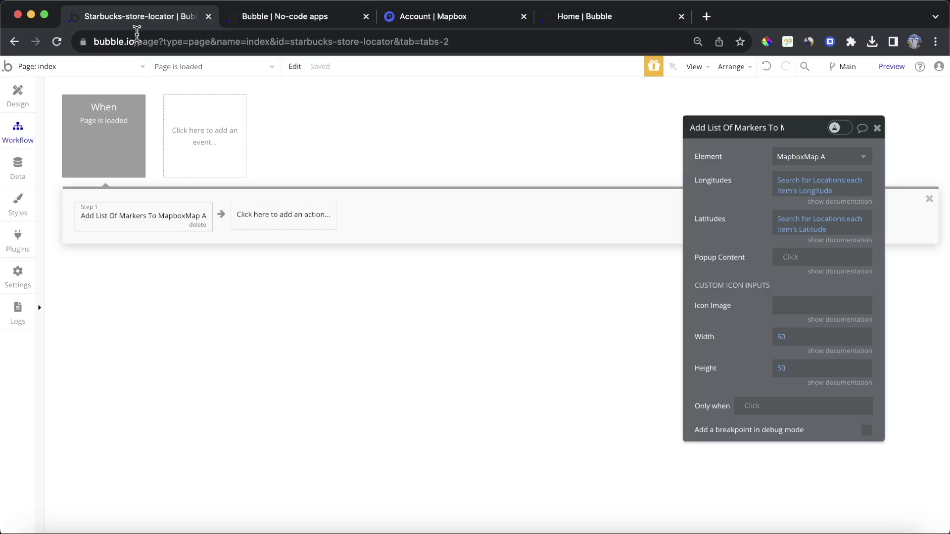
left_click(19, 93)
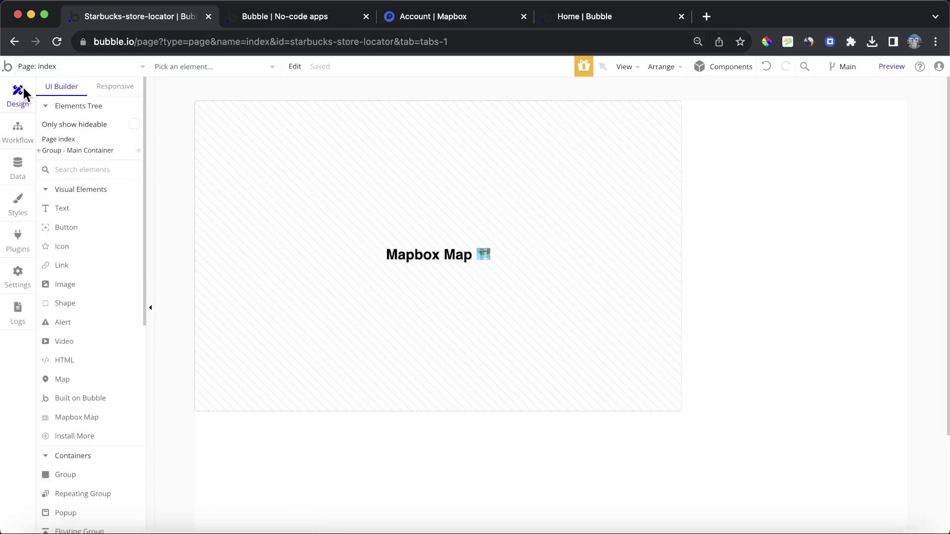
left_click(820, 249)
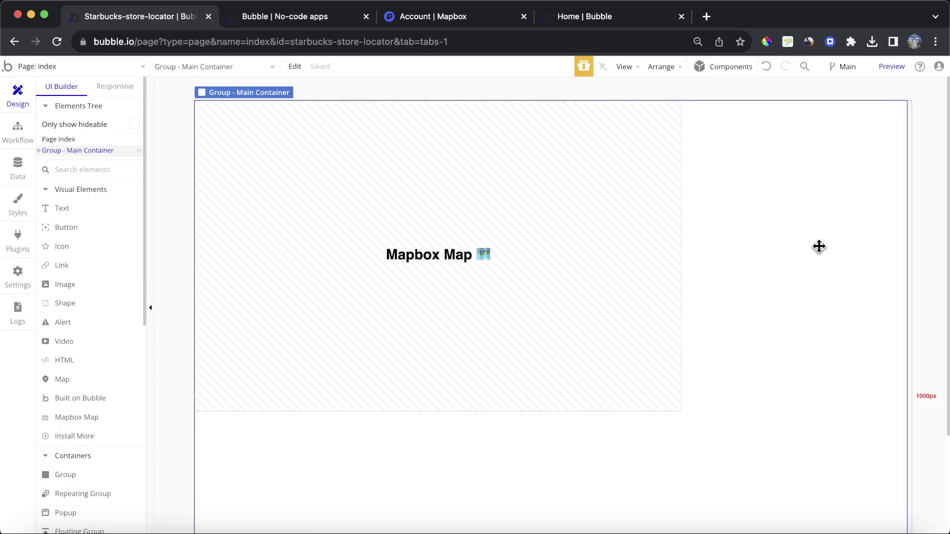
left_click(570, 210)
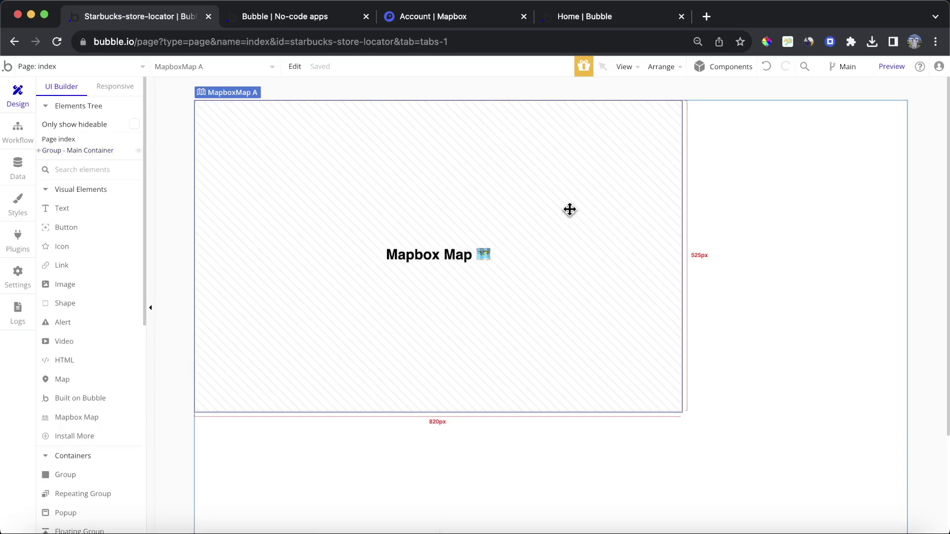
left_click(776, 203)
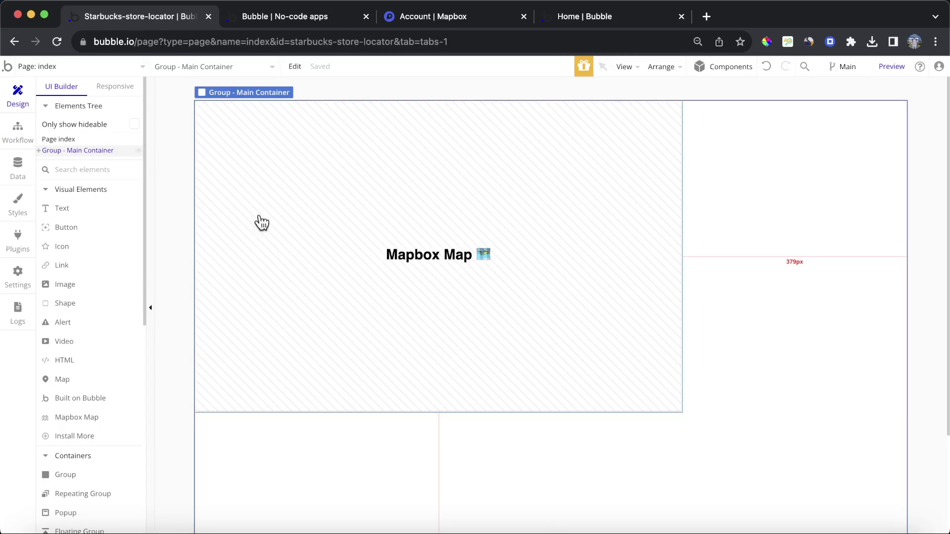
left_click(98, 477)
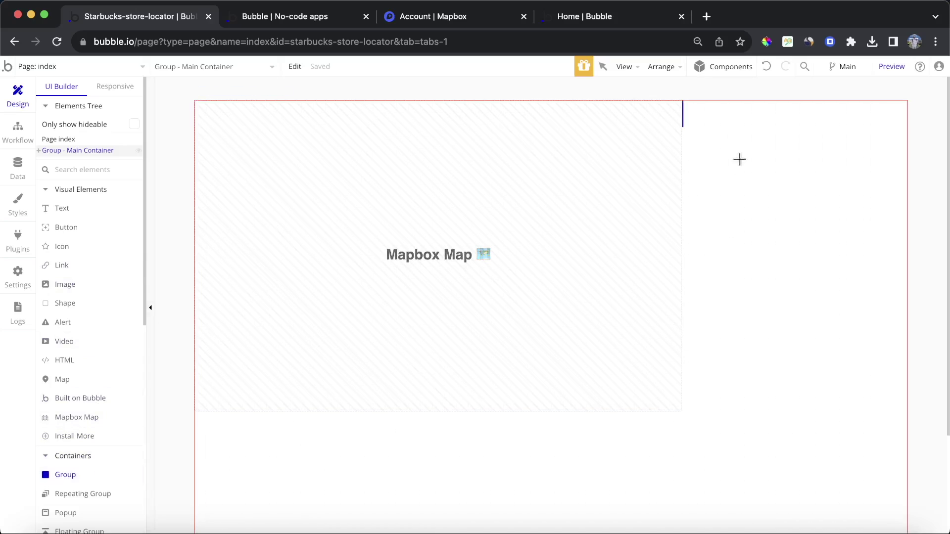
mouse_move(686, 119)
left_mouse_down()
mouse_move(871, 276)
mouse_move(899, 282)
left_mouse_up()
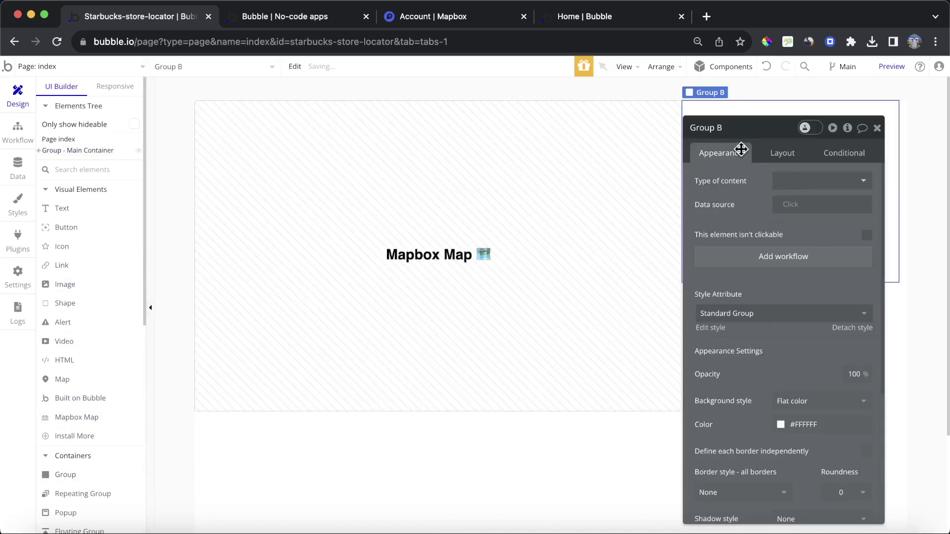
Rename the new group as Group - Store List and make it the first element in its parent row.
left_click(734, 128)
left_click(782, 150)
left_click(729, 309)
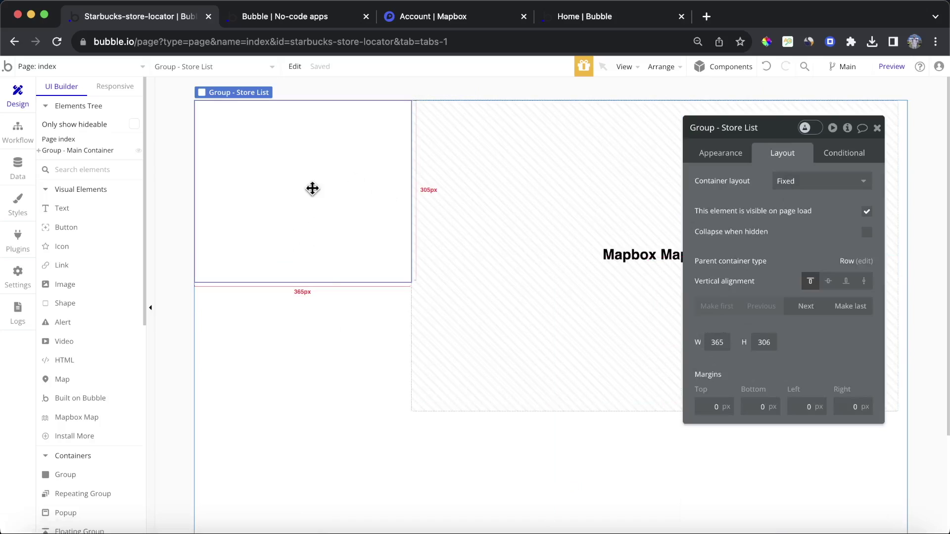
Give the Store List group a Column container layout and a fixed width of 30%.
left_click(810, 190)
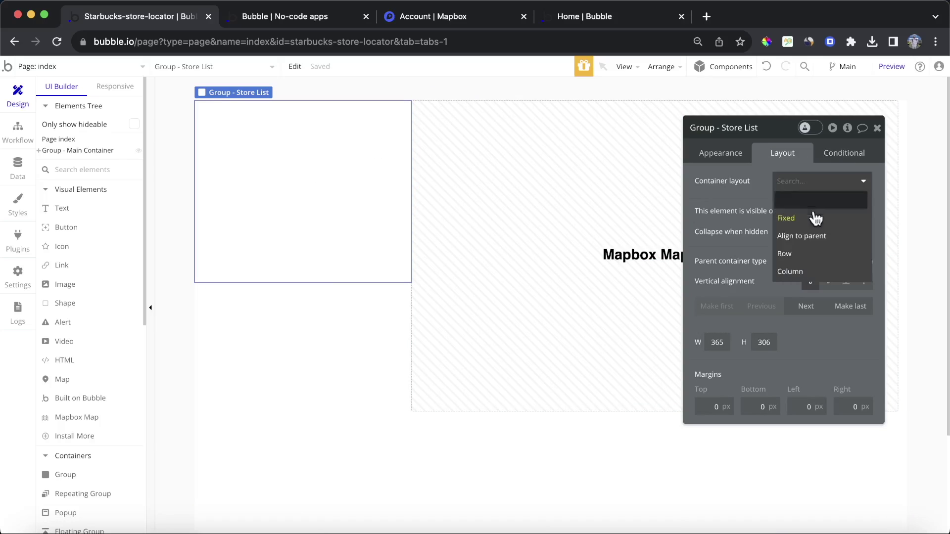
left_click(811, 272)
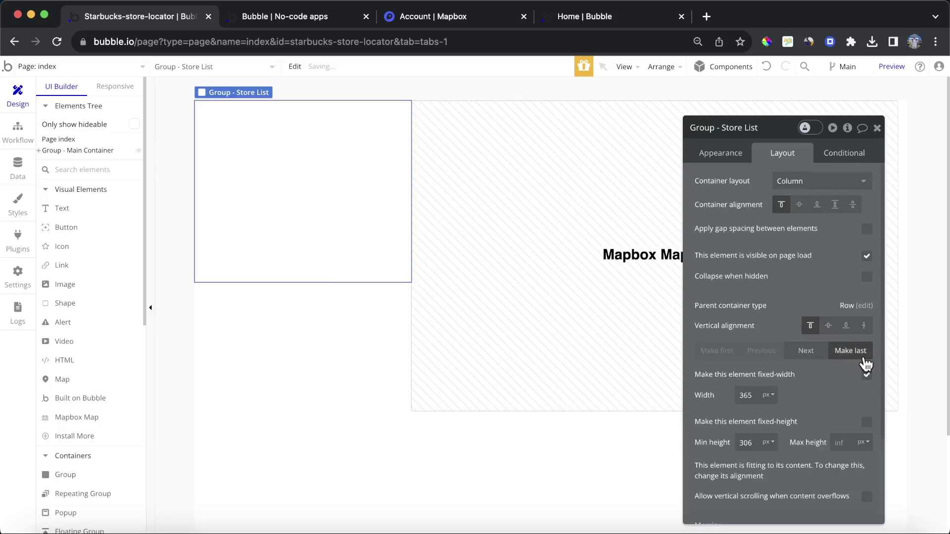
left_click_drag(841, 387, 802, 327)
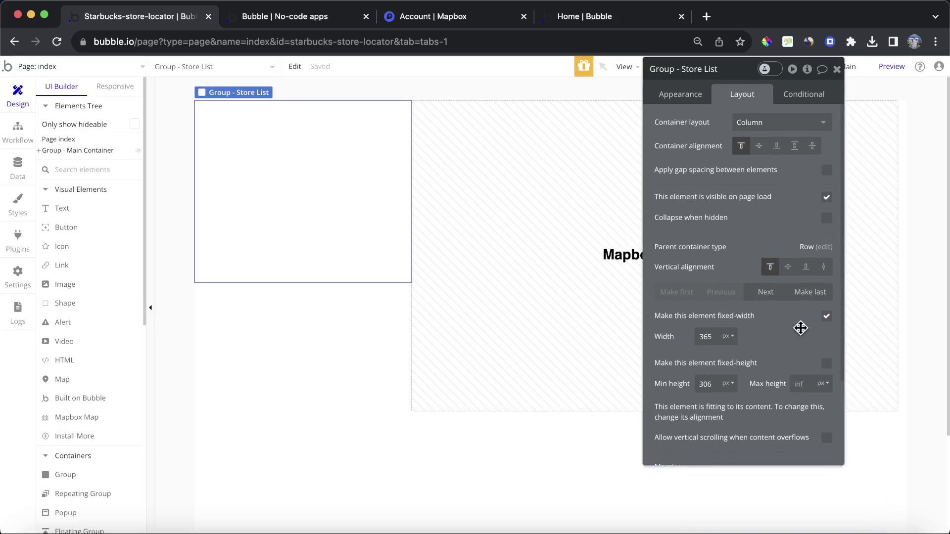
left_click(730, 338)
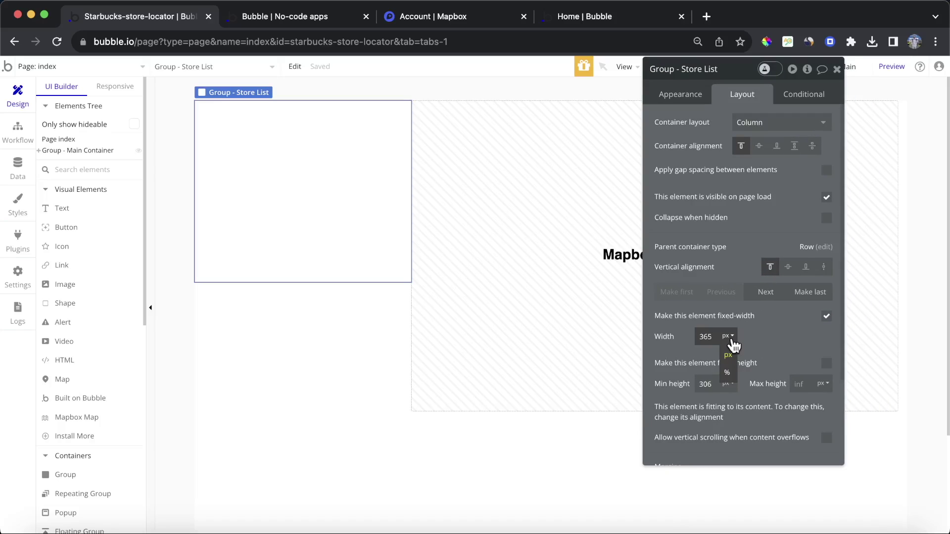
left_click(727, 372)
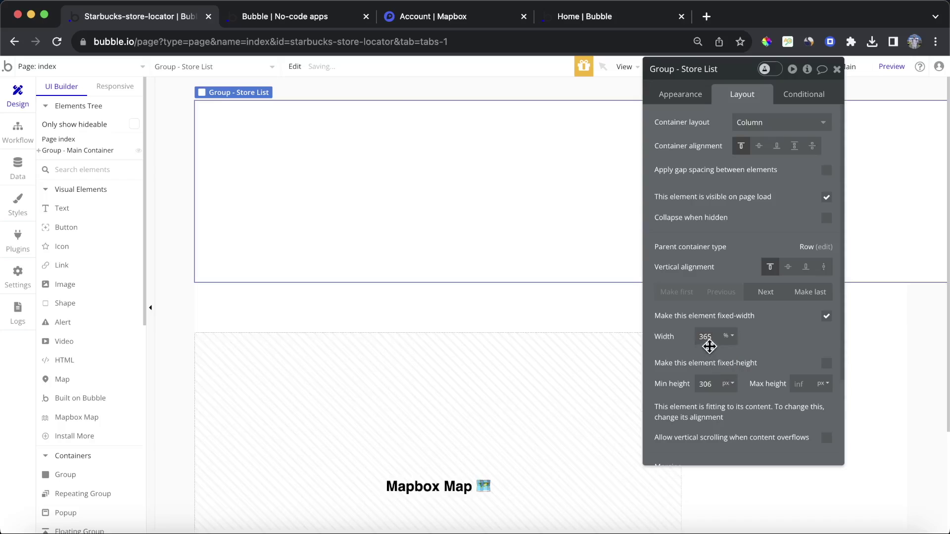
type("30")
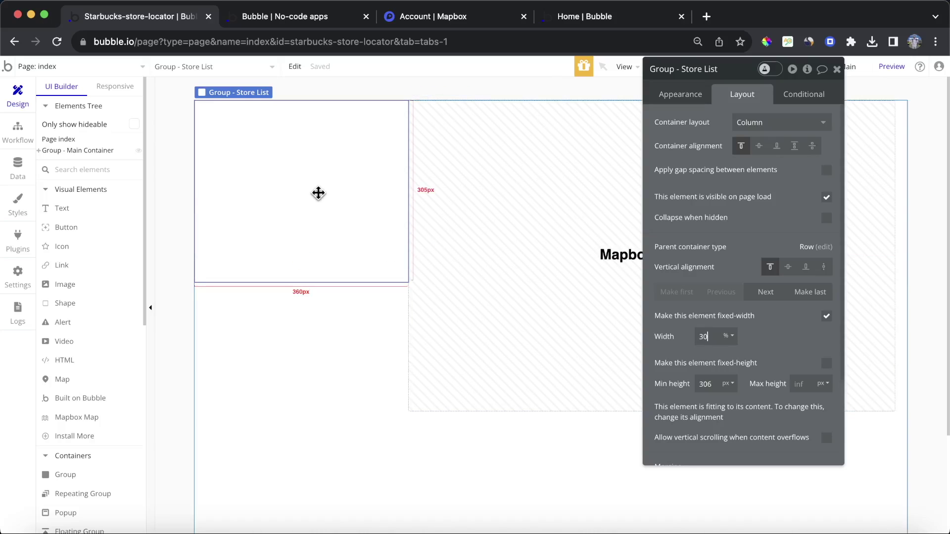
Set the Store List group's flat background color to #C8C3C3 and close its properties.
left_click(702, 92)
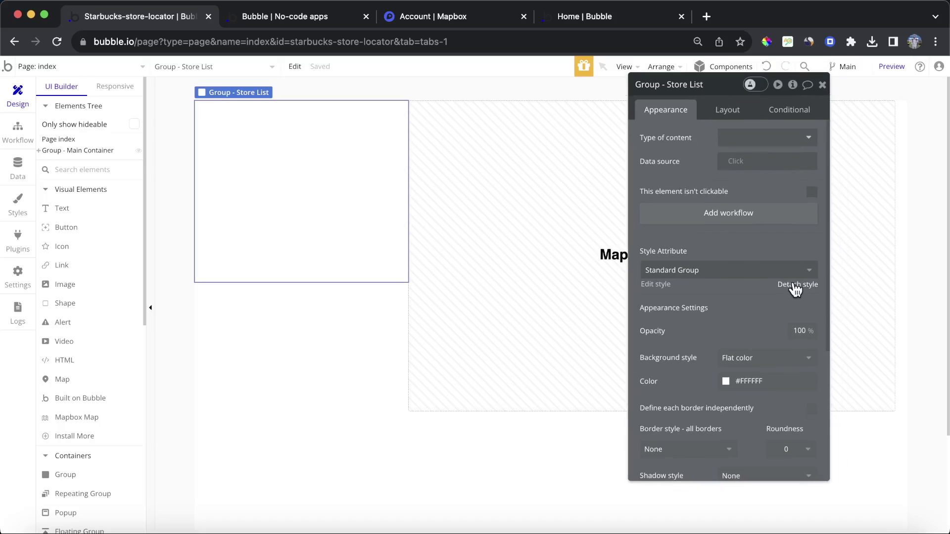
left_click(749, 378)
left_click(715, 395)
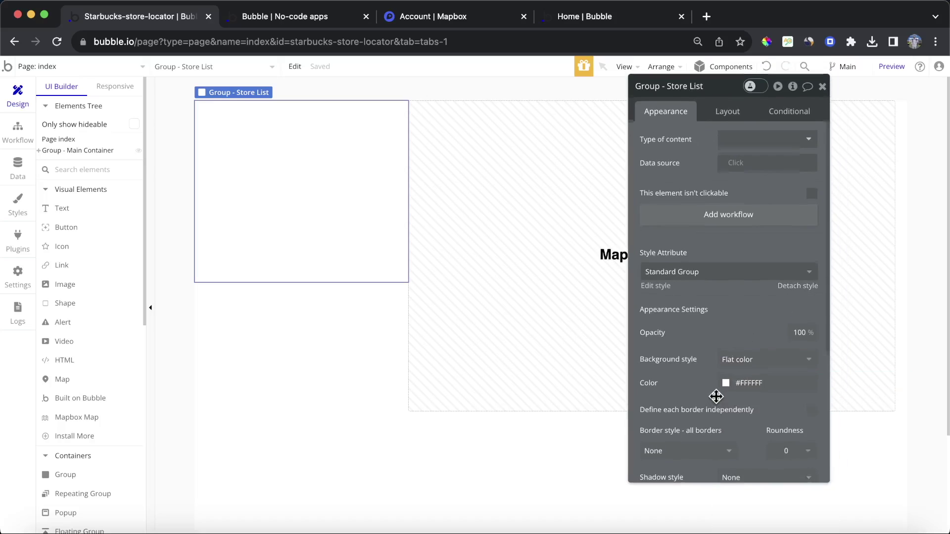
left_click(735, 391)
left_click(721, 392)
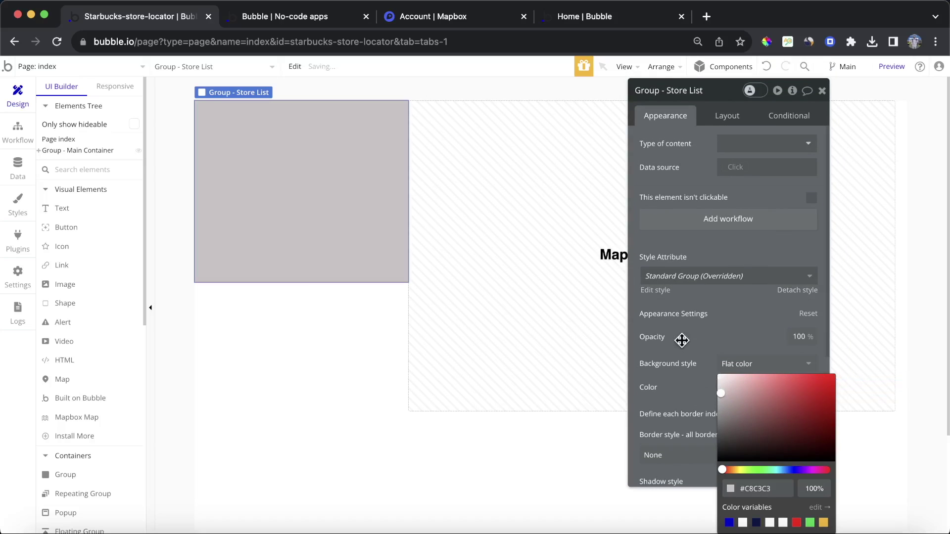
left_click(822, 91)
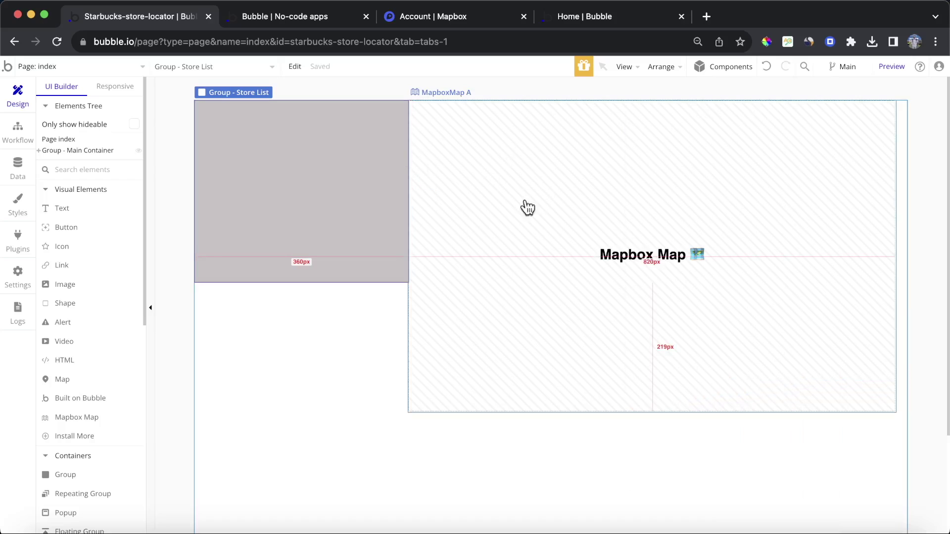
Paste a copy of the Store List group into the main container.
left_click(330, 345)
key("ctrl+v")
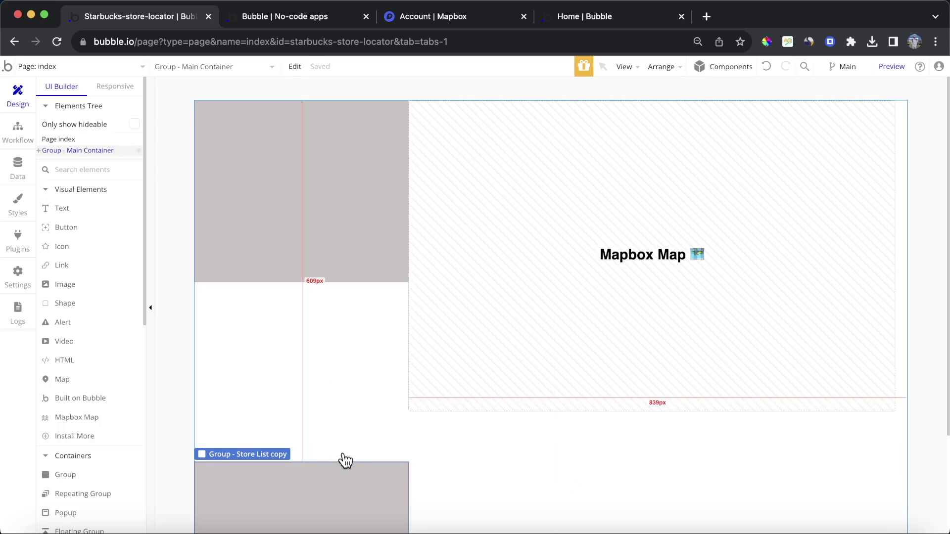
Place the copied Store List group directly beside the original in the main container and rename it Group - Map.
left_click_drag(344, 458, 490, 382)
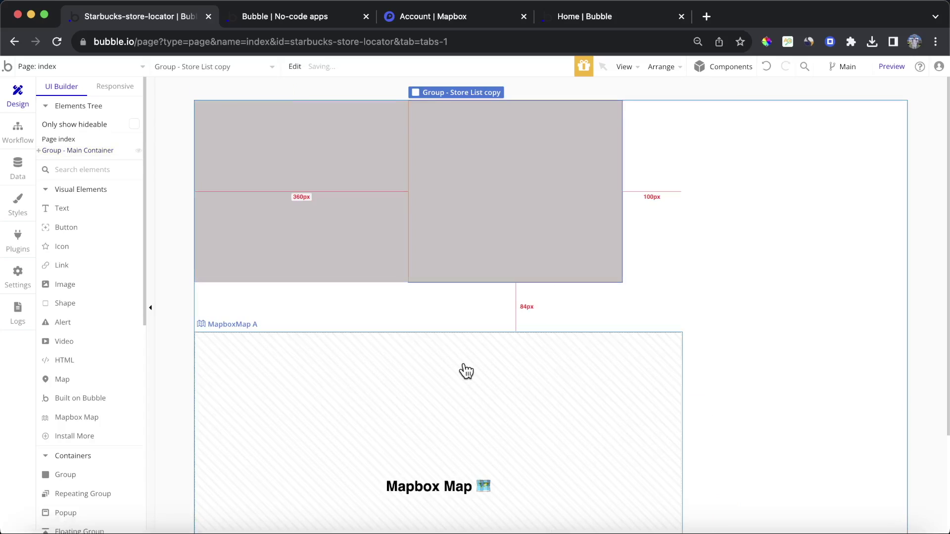
double_click(530, 178)
left_click(683, 89)
left_click_drag(666, 90, 738, 90)
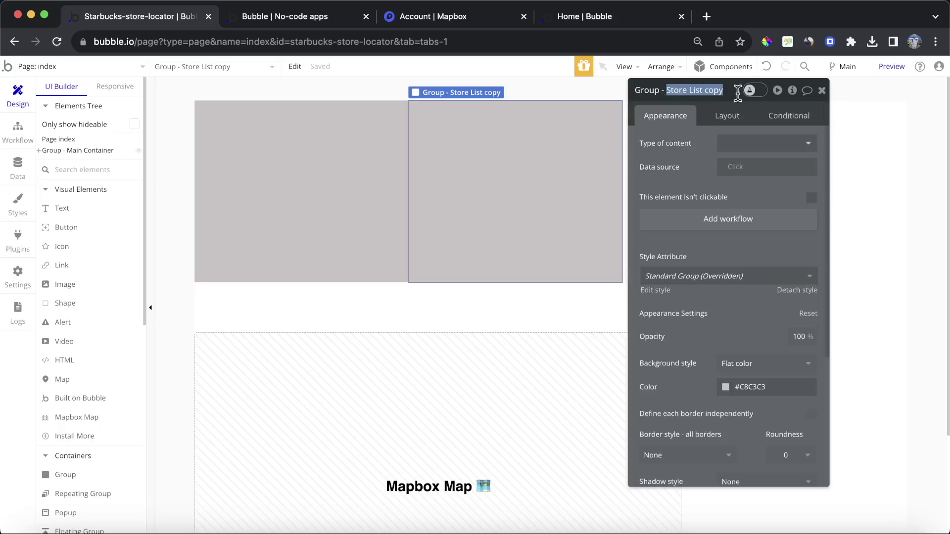
type("Map")
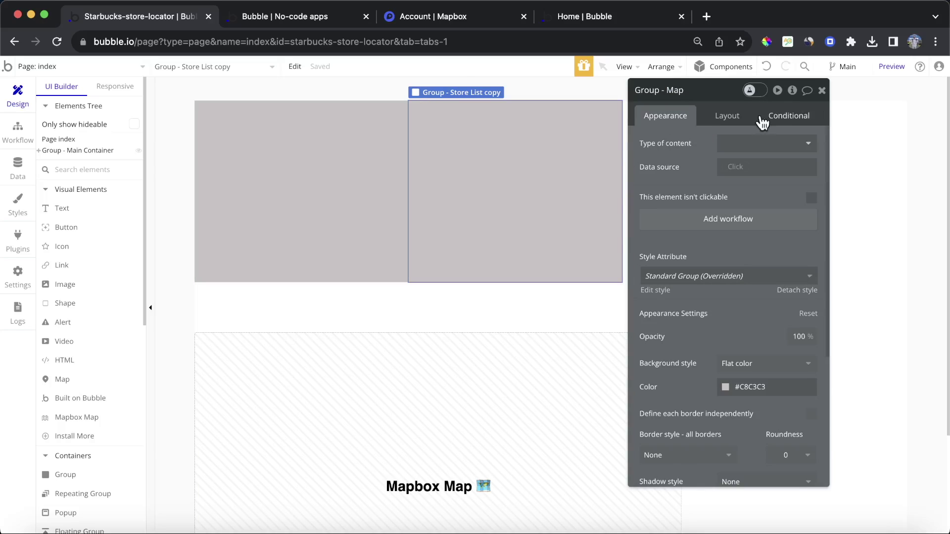
Set Group - Map's width to 70% and its flat background color to #F4B2B2, and close its properties.
left_click(727, 115)
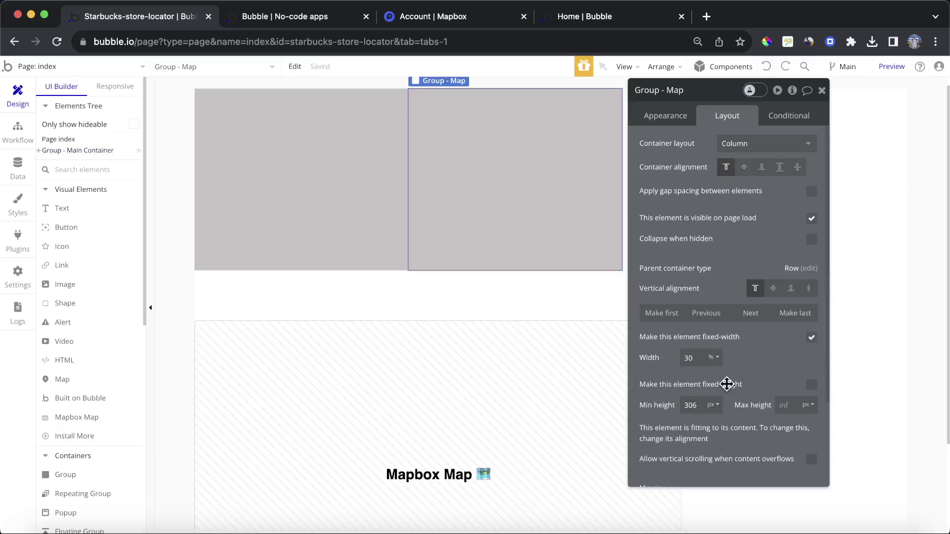
key("Return")
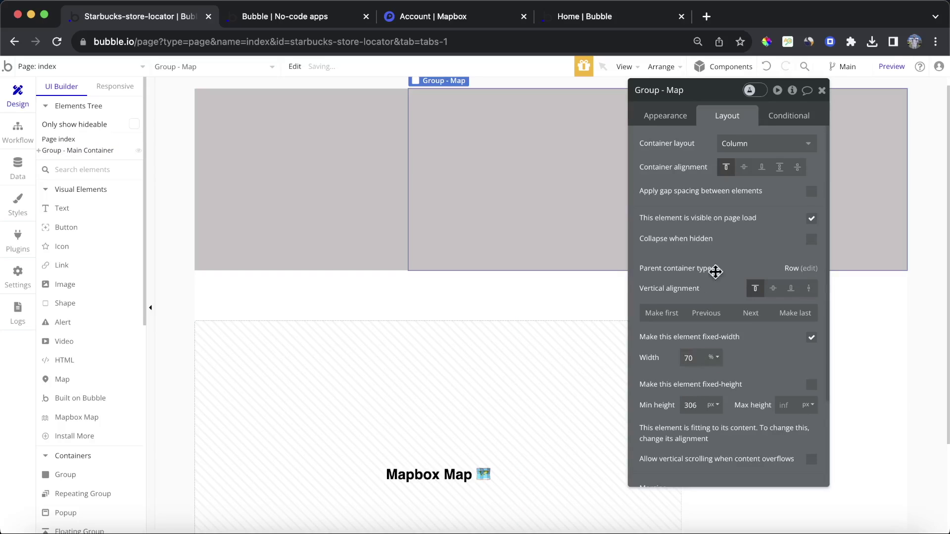
left_click(667, 118)
scroll(734, 244, "down", 4)
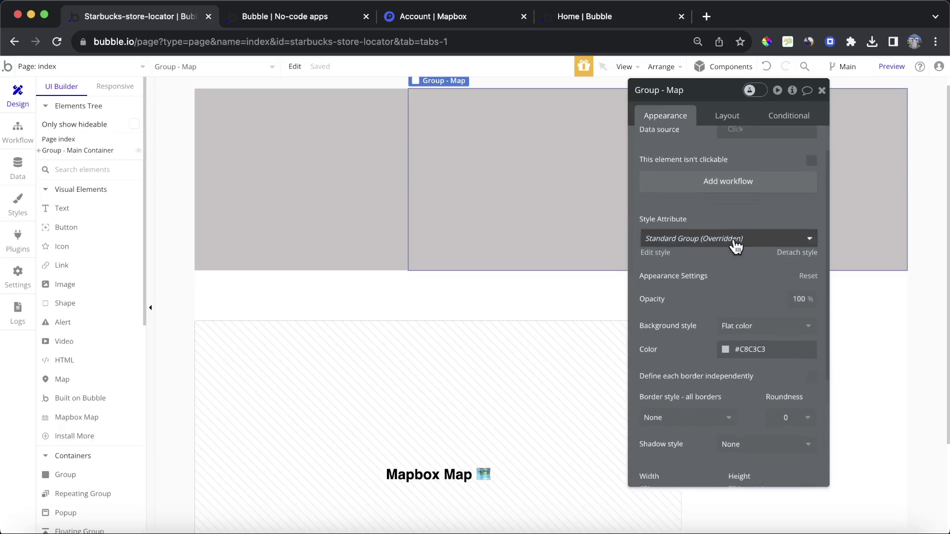
left_click(758, 241)
left_click_drag(717, 270, 750, 254)
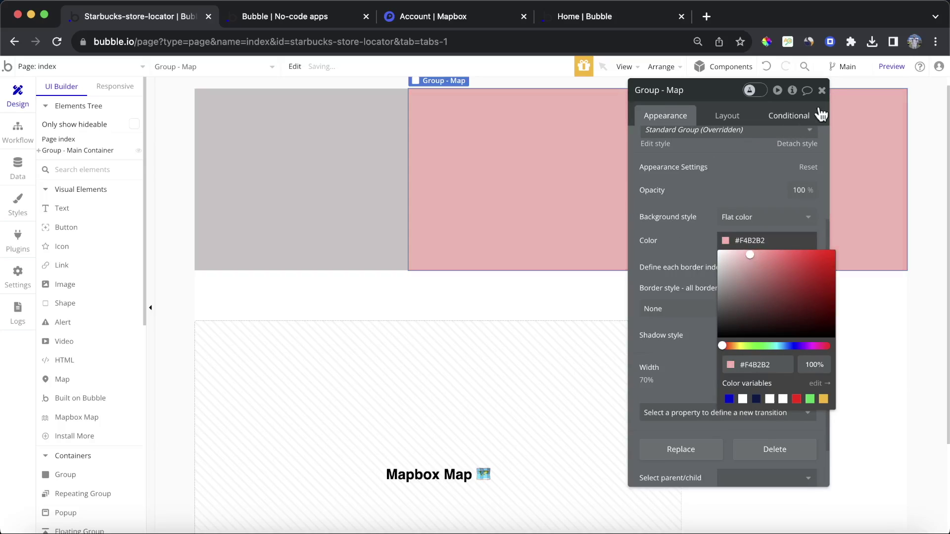
left_click(822, 90)
Cut the MapboxMap A element from the main container and paste it into Group - Map.
scroll(596, 222, "down", 2)
scroll(596, 223, "up", 3)
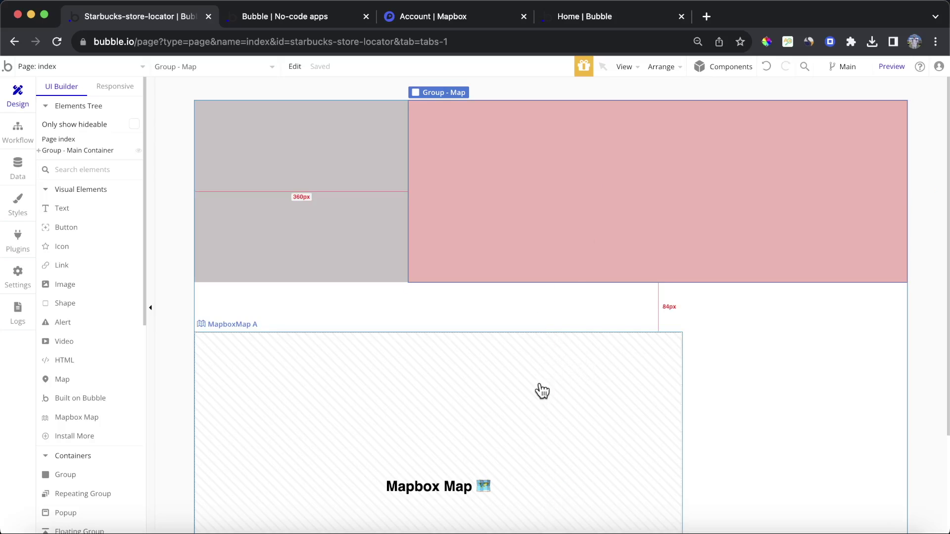
left_click_drag(541, 390, 770, 170)
key("ctrl+z")
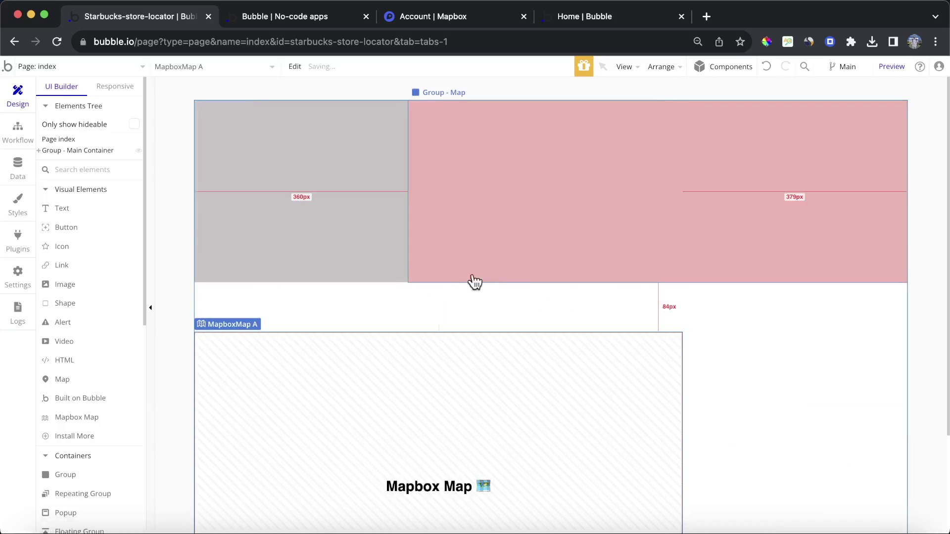
right_click(478, 380)
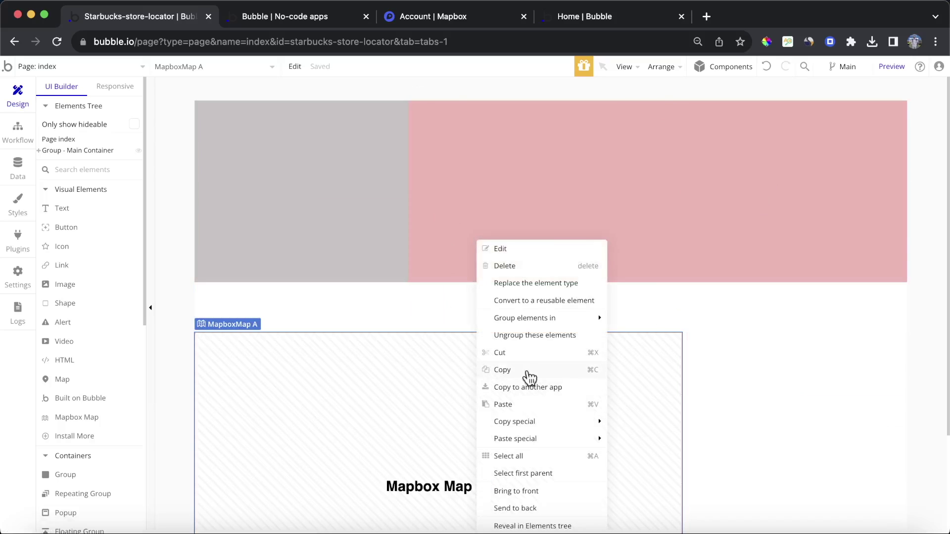
left_click(545, 359)
right_click(611, 214)
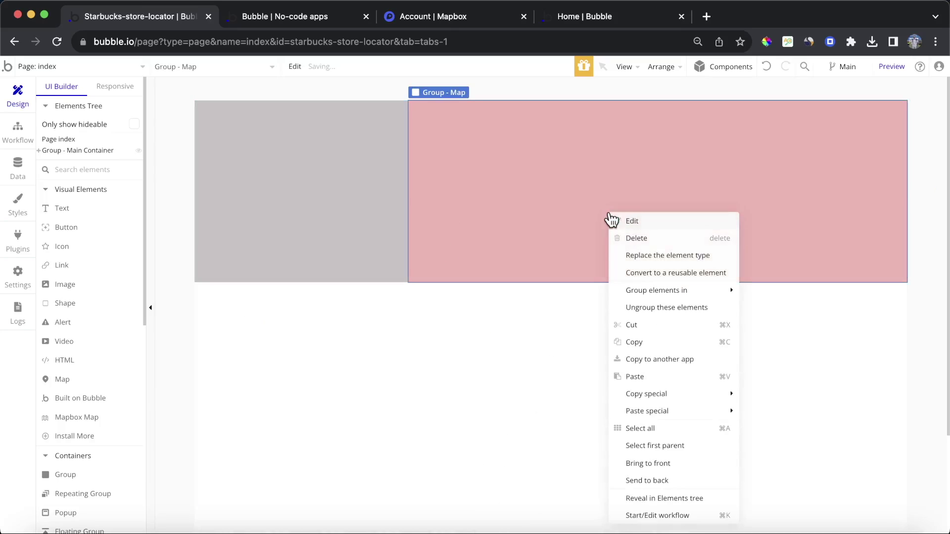
left_click(667, 376)
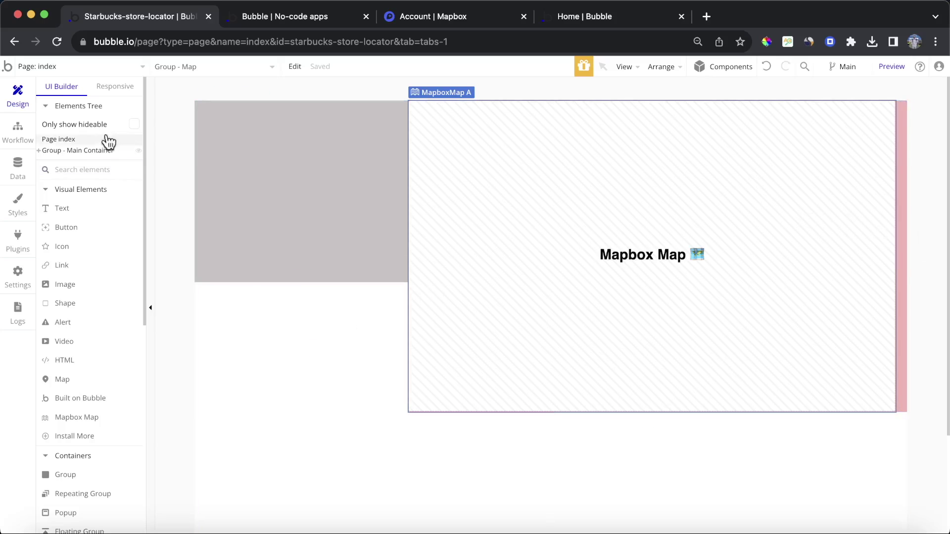
Set the index page's minimum height to 500 in its layout settings.
left_click(67, 141)
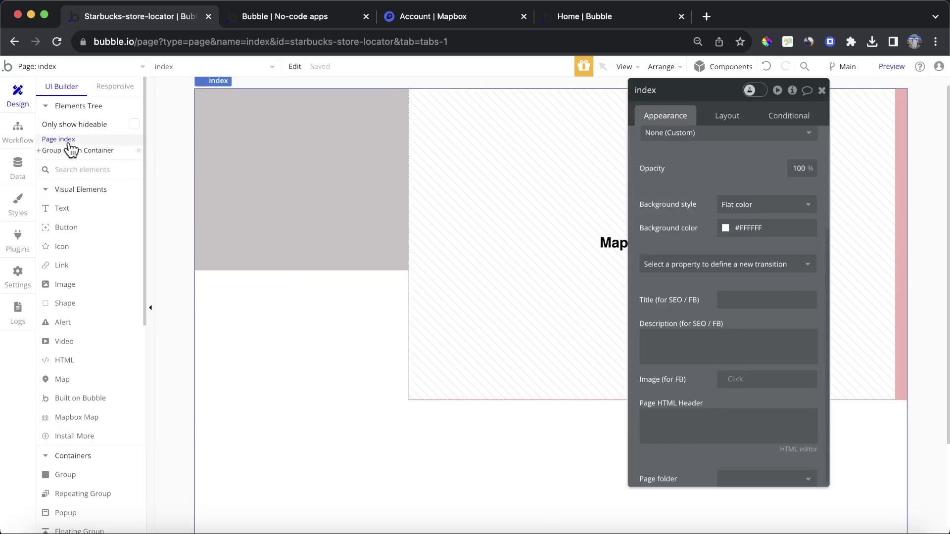
left_click(727, 117)
left_click(801, 313)
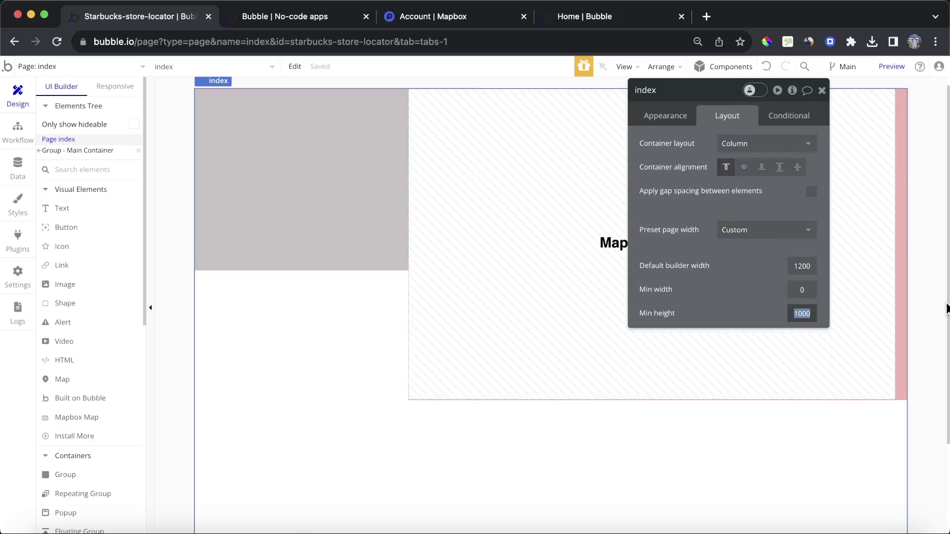
type("500")
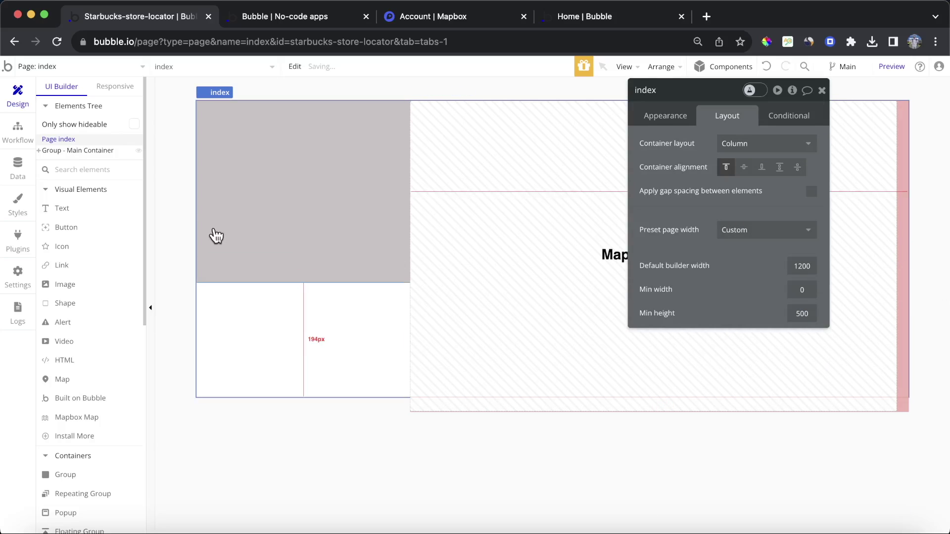
Make Group - Main Container fixed-height with a height of 100%.
left_click(57, 151)
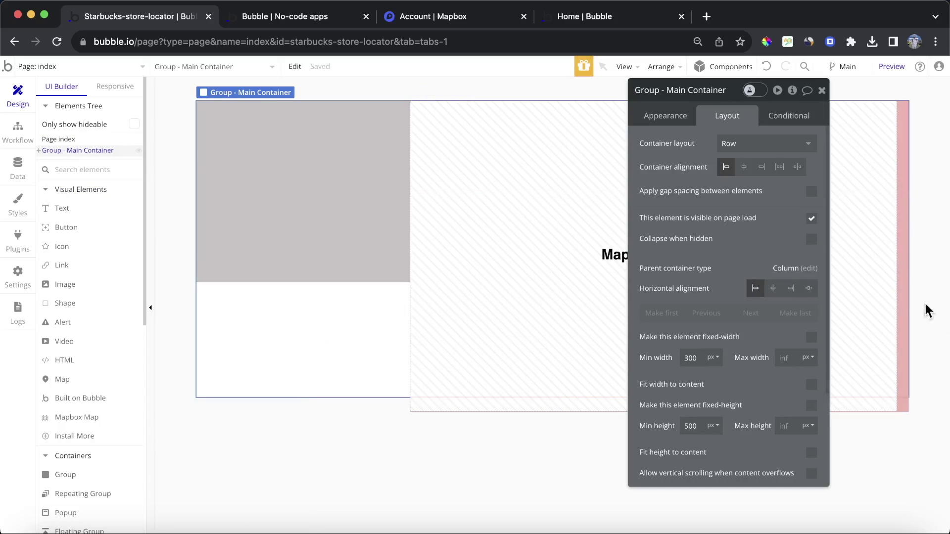
scroll(746, 424, "down", 2)
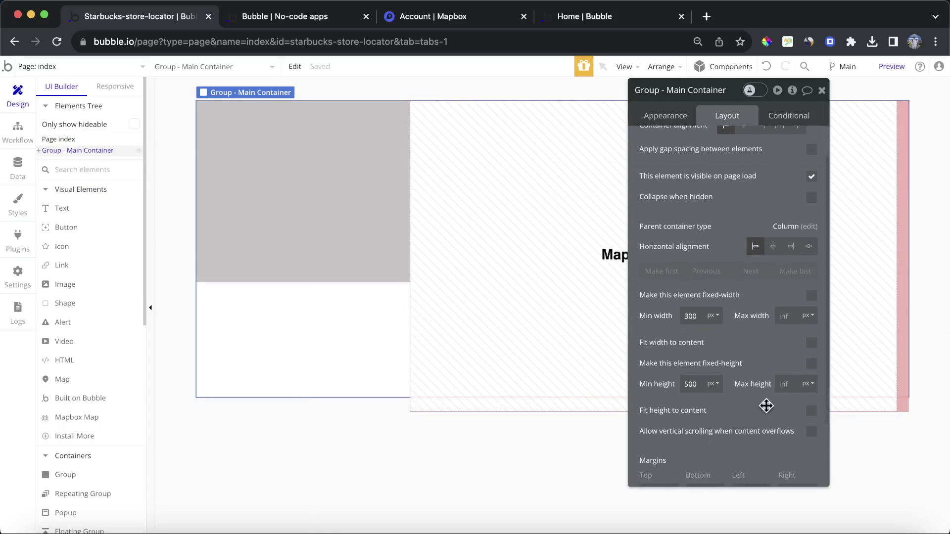
left_click(812, 364)
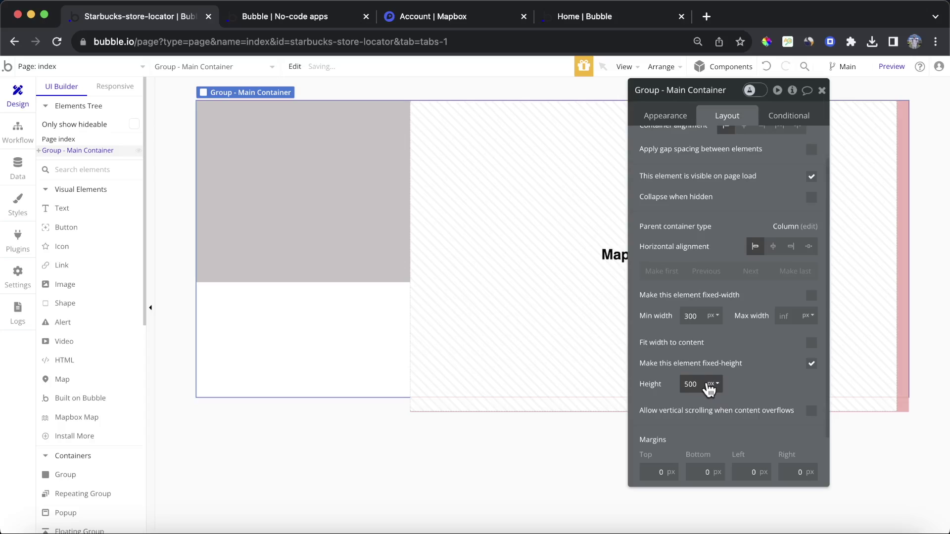
left_click(709, 391)
left_click(706, 414)
double_click(693, 384)
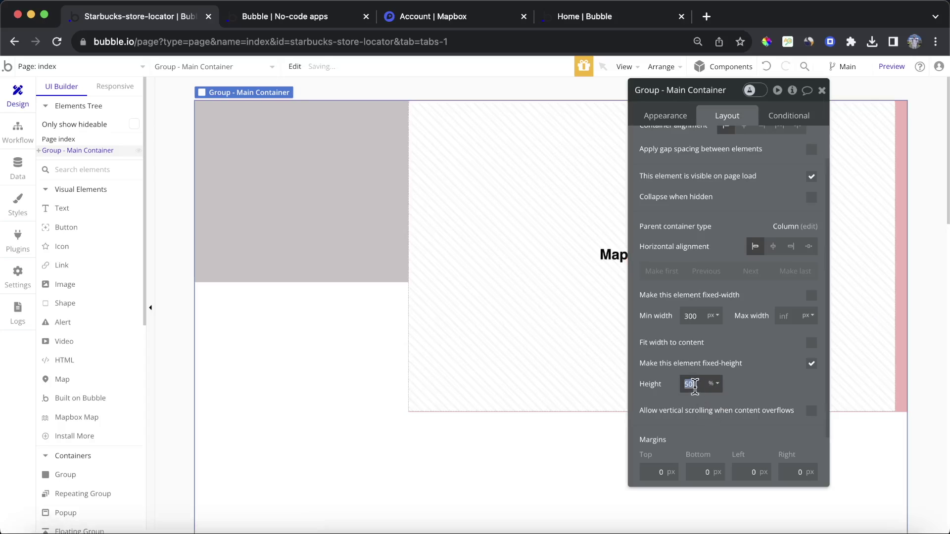
type("100")
key("Return")
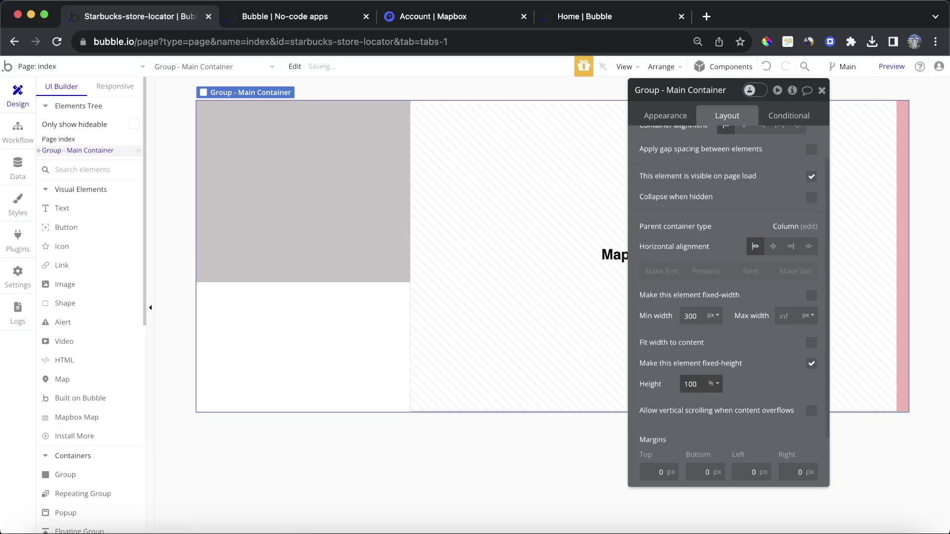
Set the minimum height of Group - Store List to 100%.
left_click(312, 241)
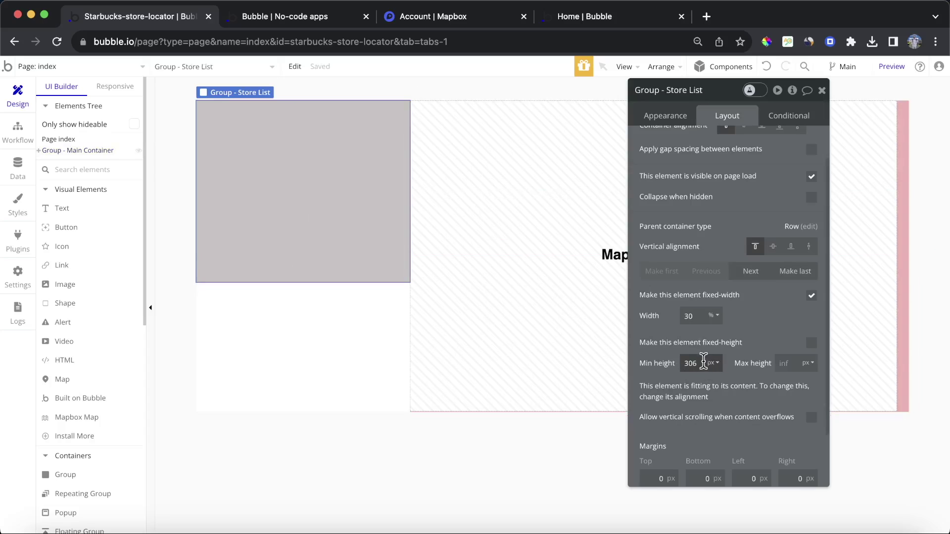
type("100")
left_click(717, 365)
left_click(717, 388)
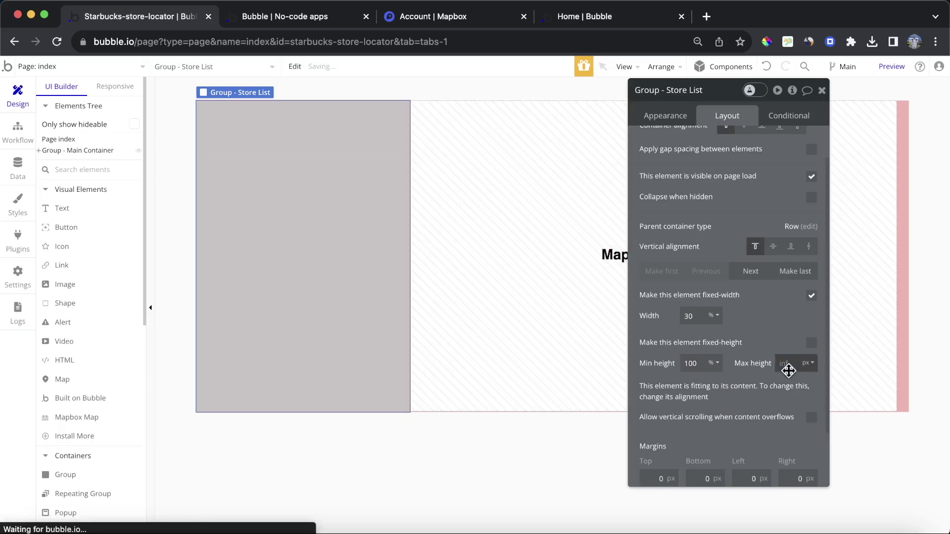
Set the minimum height of Group - Map to 100%.
left_click(903, 285)
left_click(718, 364)
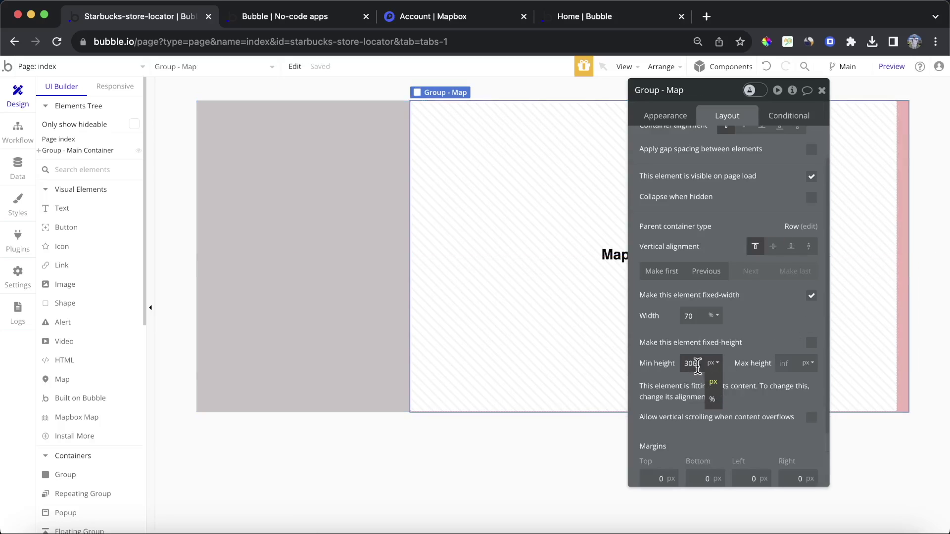
left_click(714, 397)
type("100")
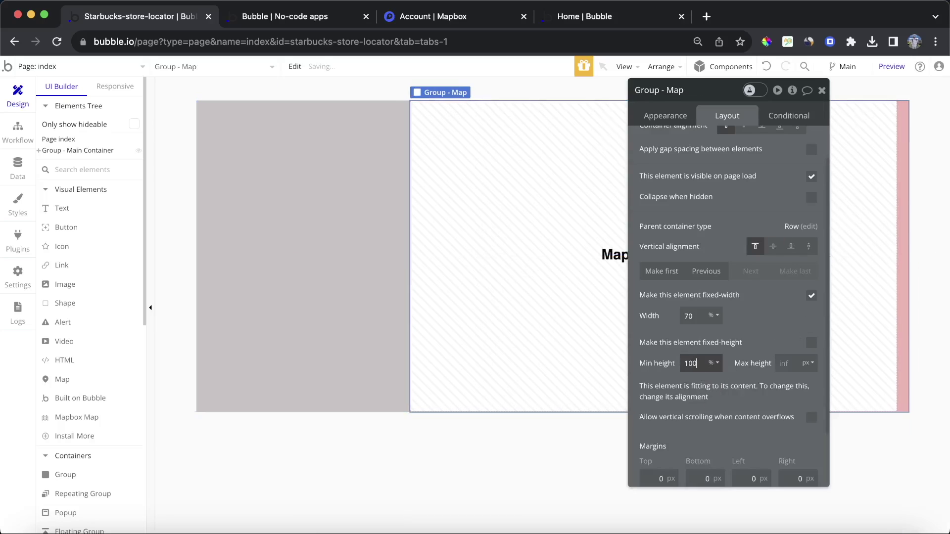
Make both Group - Map and Group - Store List fixed-height at 100%.
left_click(857, 287)
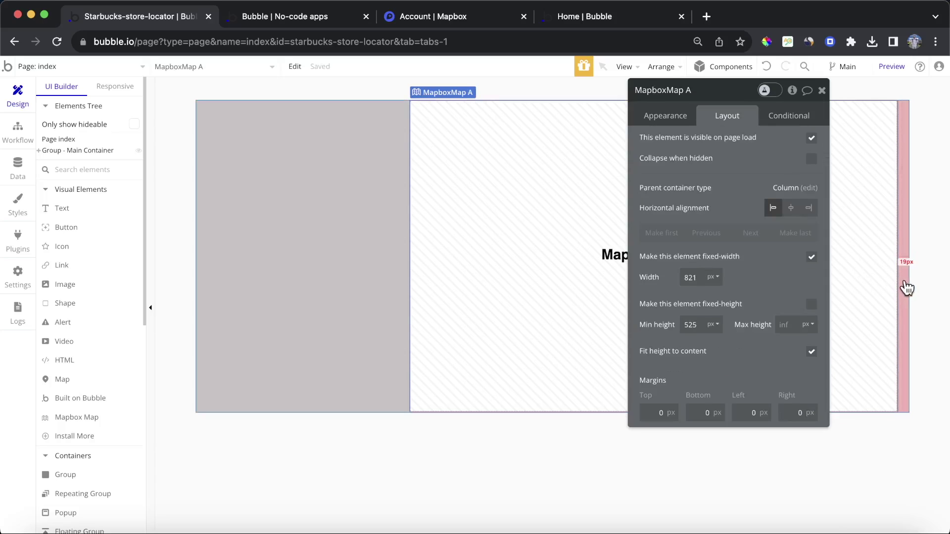
left_click(893, 299)
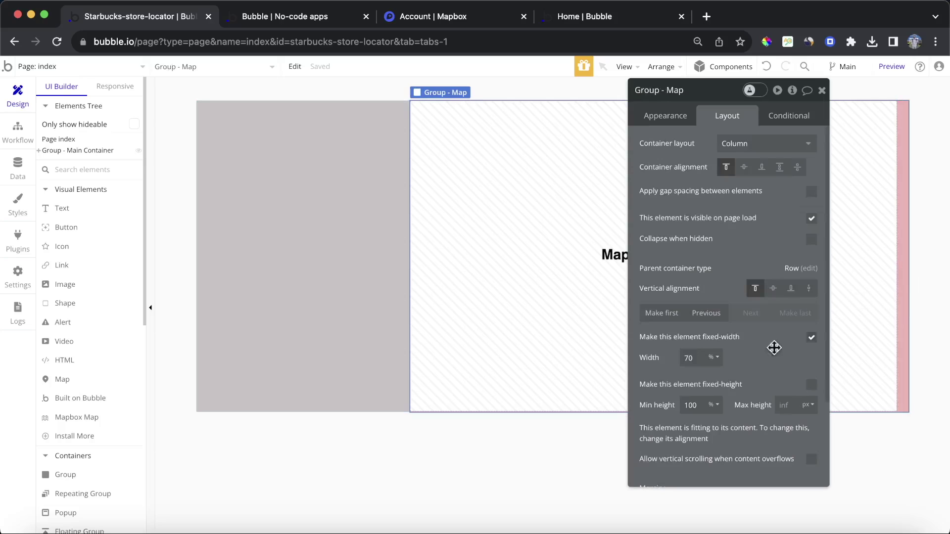
left_click(811, 384)
left_click(272, 231)
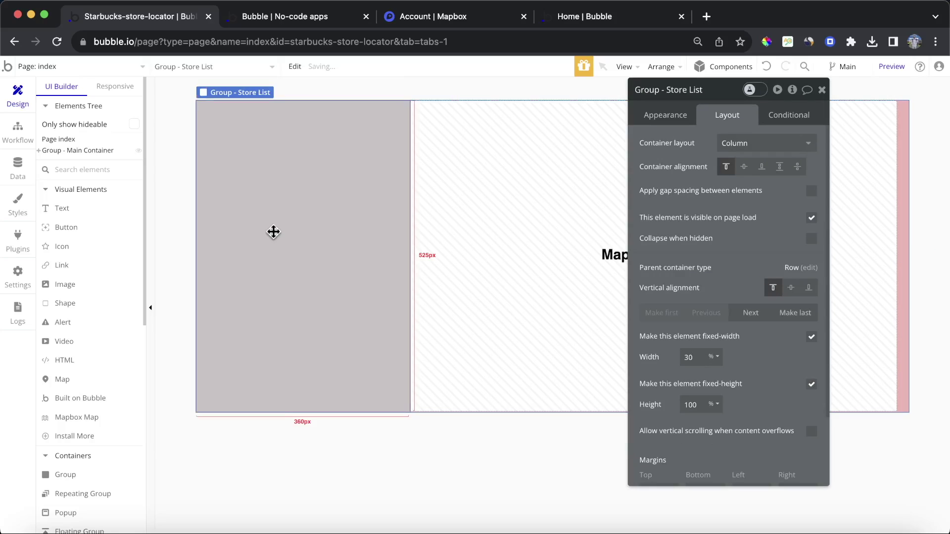
Set MapboxMap A's minimum height to 0 px and turn off fitting its height to content.
left_click(866, 269)
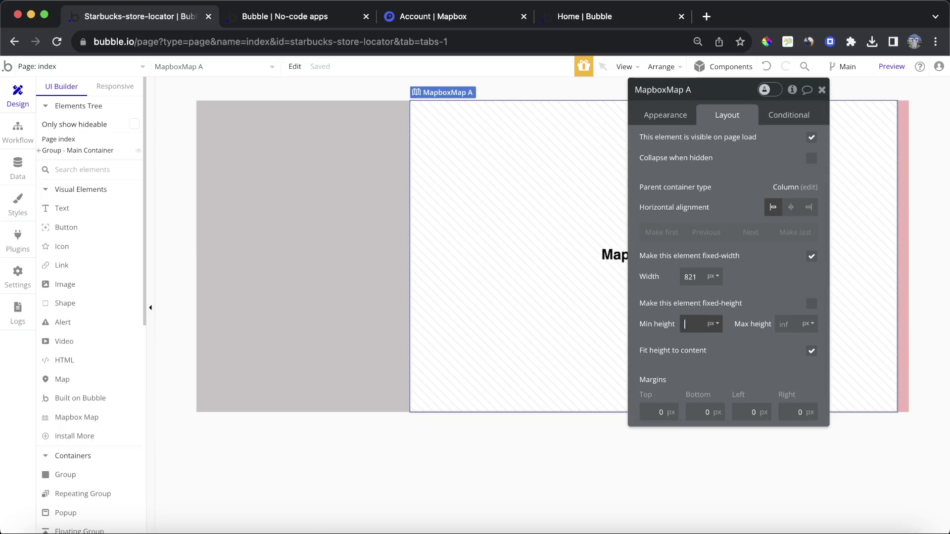
left_click(812, 353)
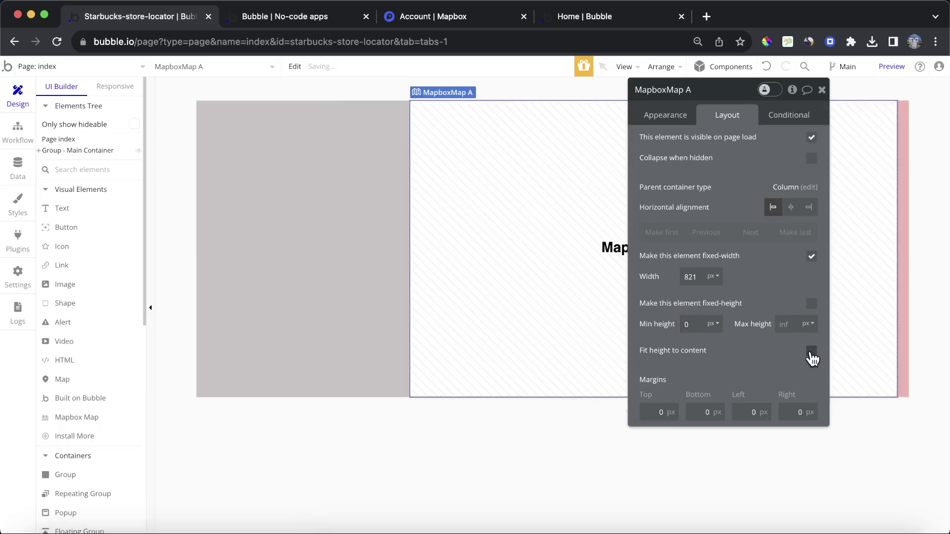
Give MapboxMap A a fixed width of 100% so it spans Group - Map.
left_click(816, 260)
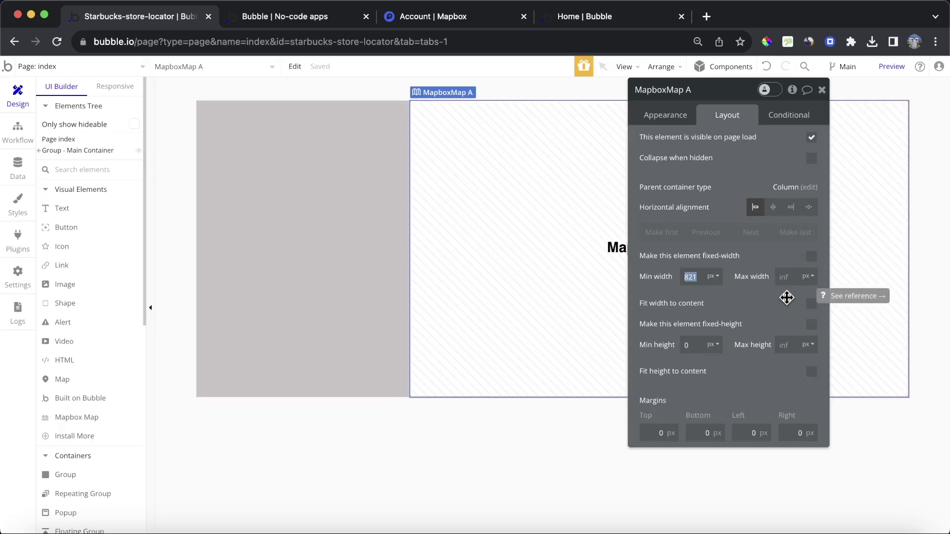
left_click(811, 258)
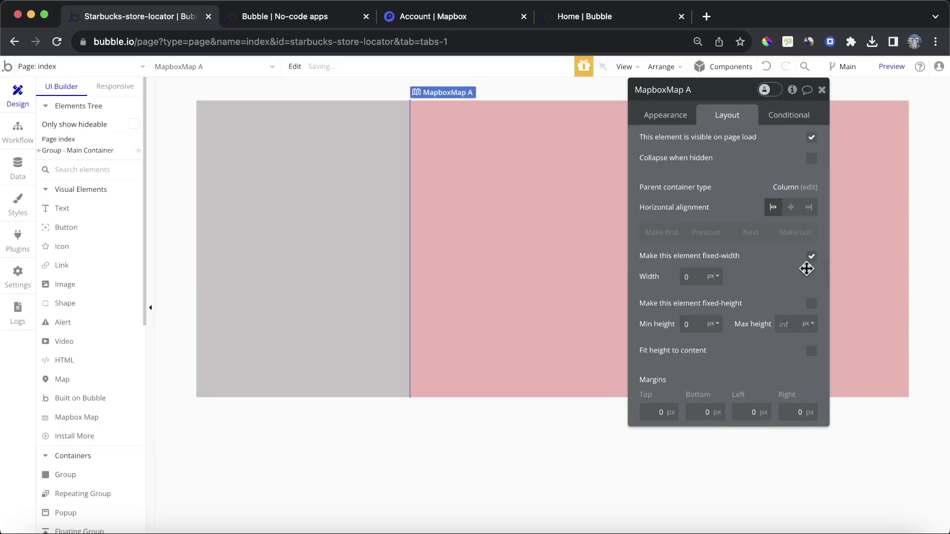
left_click(723, 284)
left_click(713, 307)
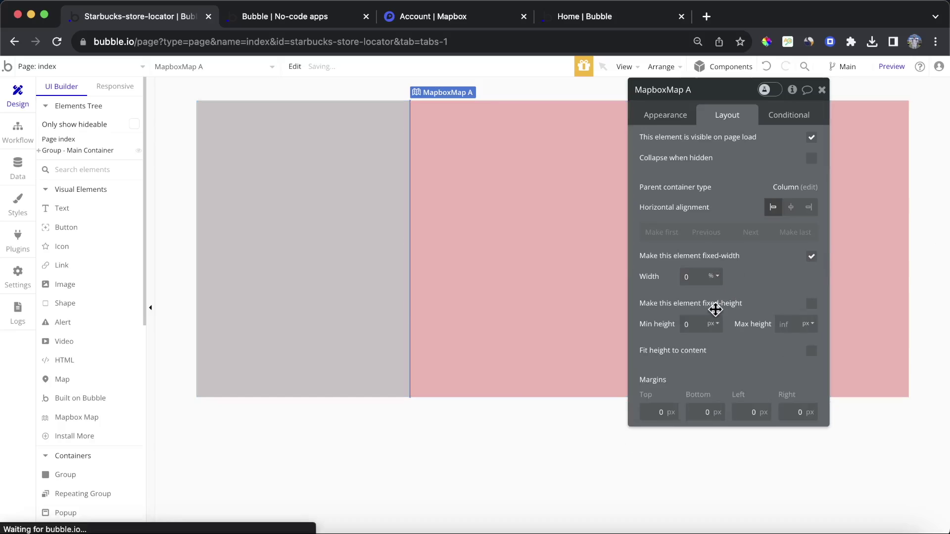
left_click(697, 276)
type("100")
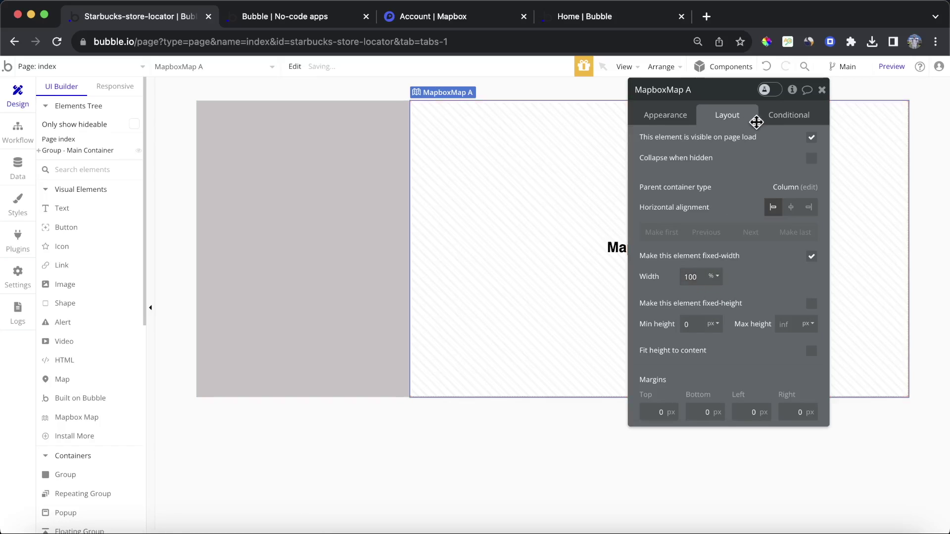
Set the background color of Group - Store List to #FFFFFF.
left_click(307, 166)
left_click(665, 115)
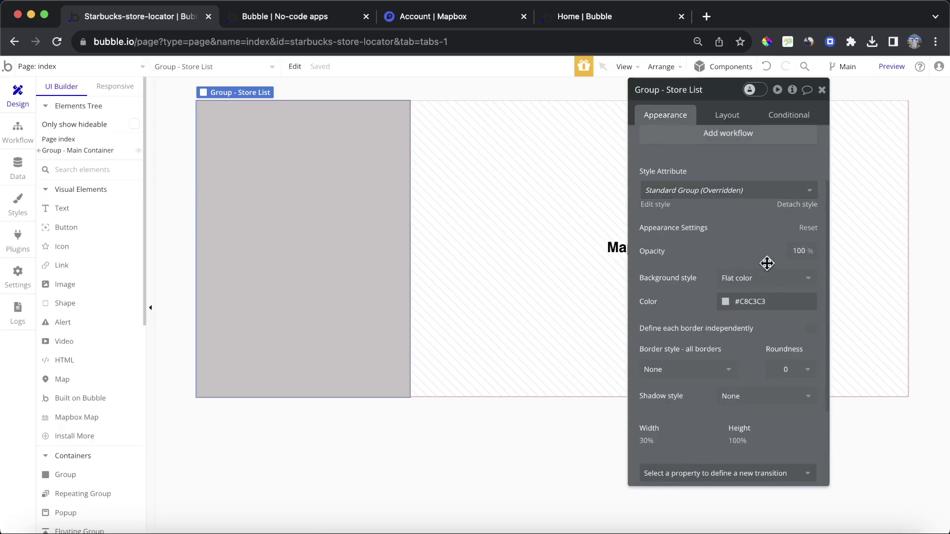
double_click(753, 301)
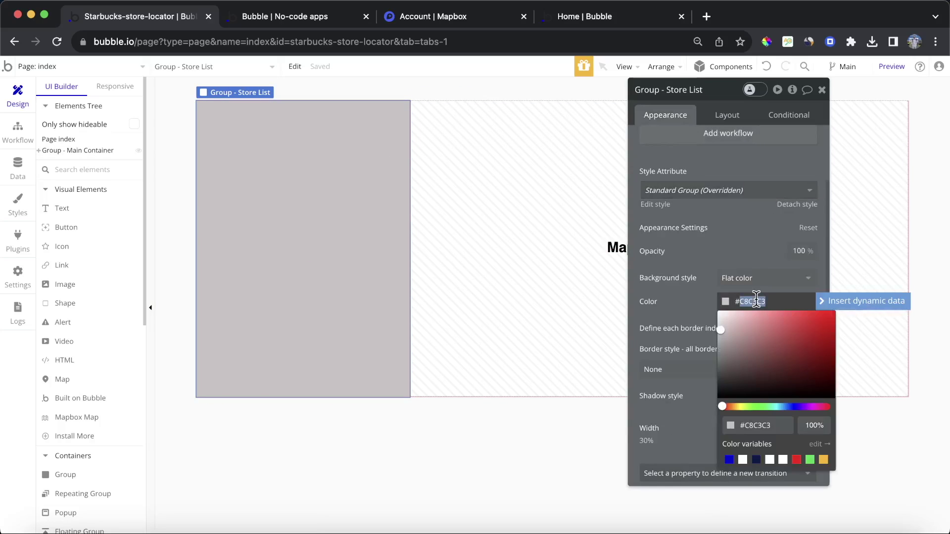
type("FFFFFF")
left_click(709, 280)
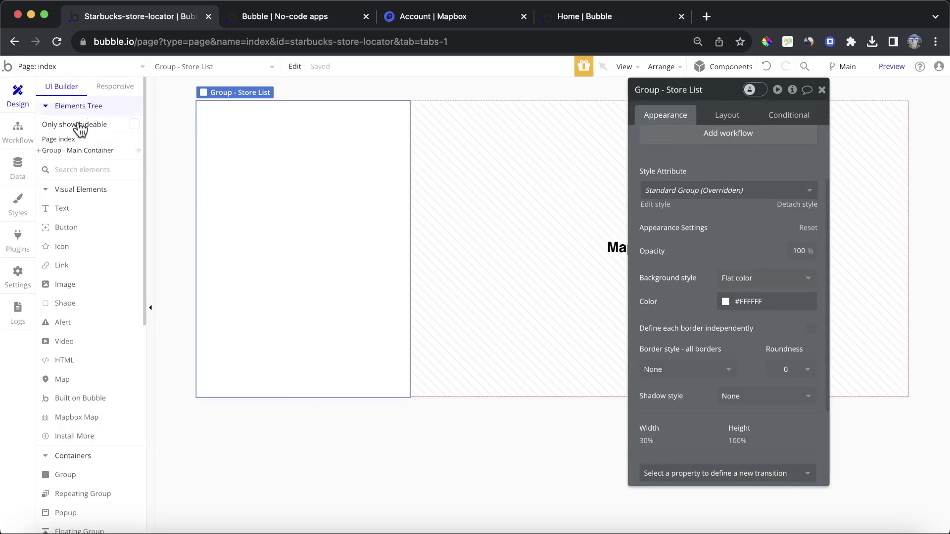
Set the background color of Group - Map to #FFFFFF.
left_click(39, 151)
left_click(64, 175)
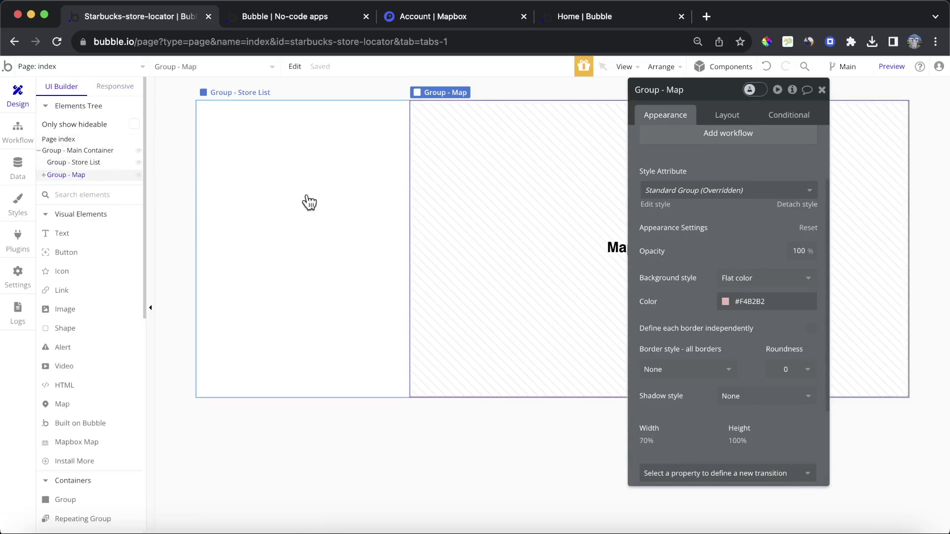
left_click(765, 303)
double_click(767, 303)
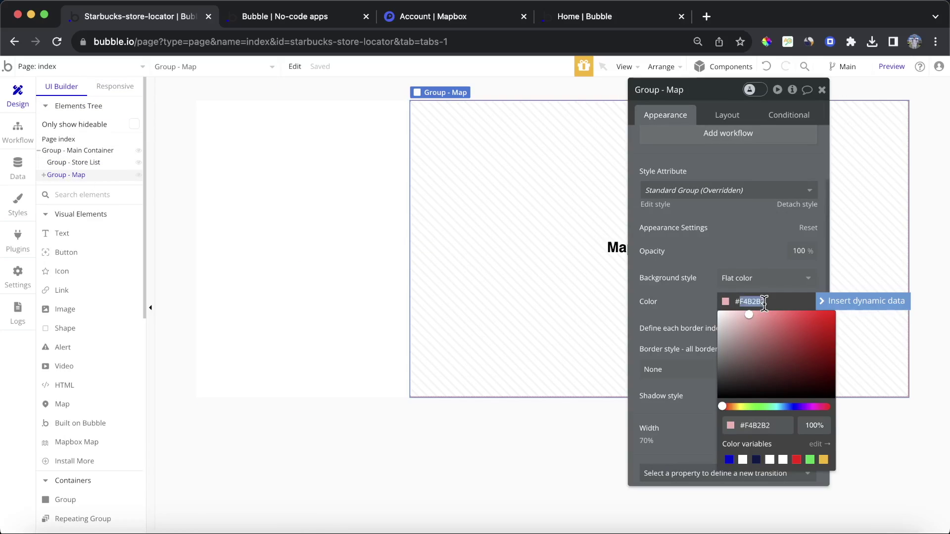
type("FFFFFF")
left_click(684, 258)
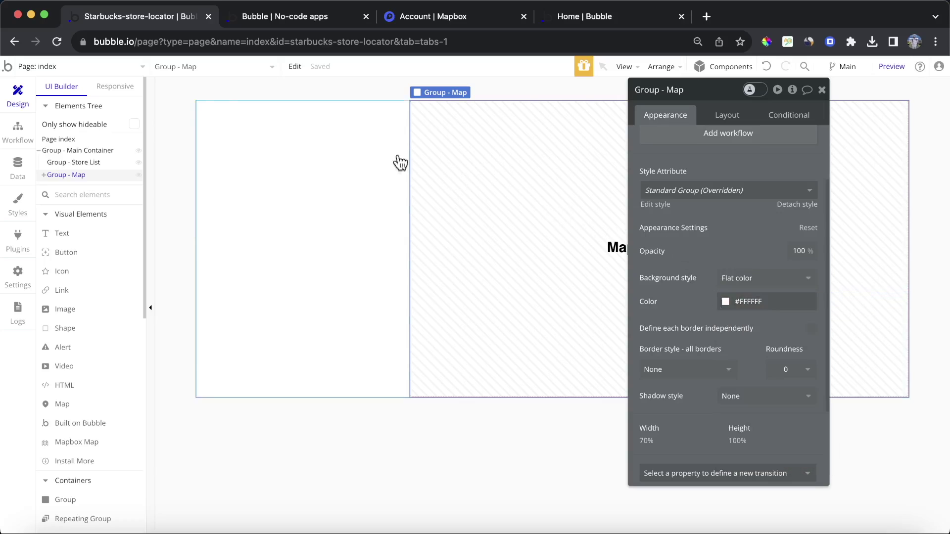
Delete the existing Page is loaded event from the index page's workflows.
left_click(14, 135)
left_click(121, 129)
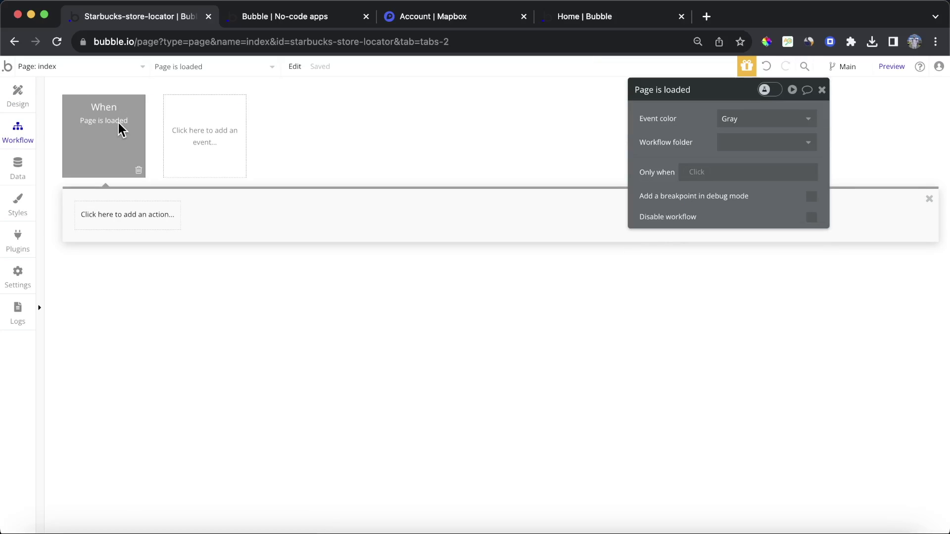
left_click(18, 98)
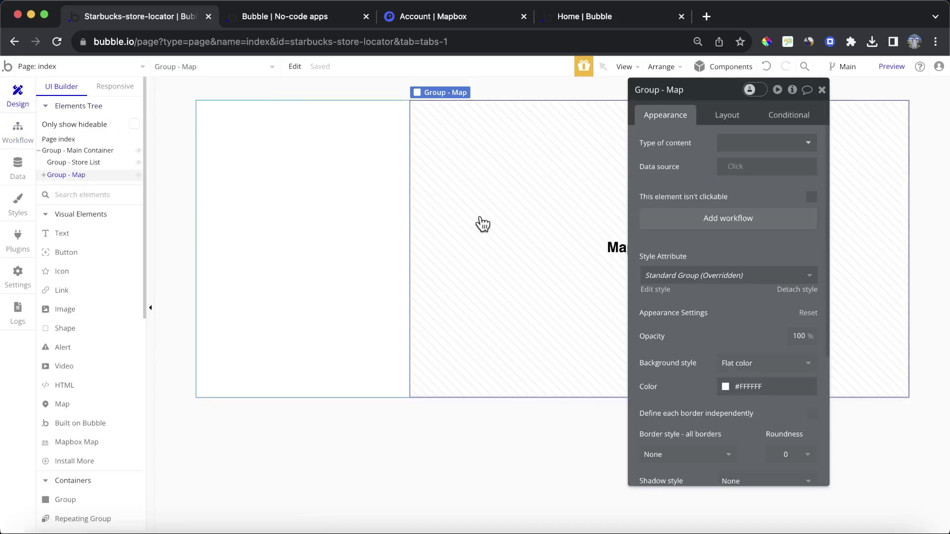
left_click(3, 129)
left_click(138, 170)
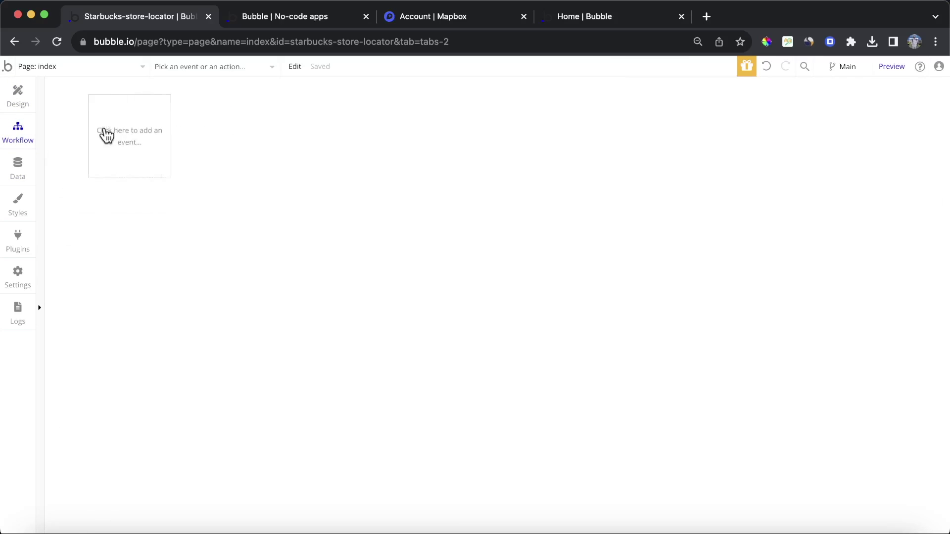
Create a Page is loaded event with an action that adds a list of markers to MapboxMap A.
left_click(102, 134)
left_click(196, 216)
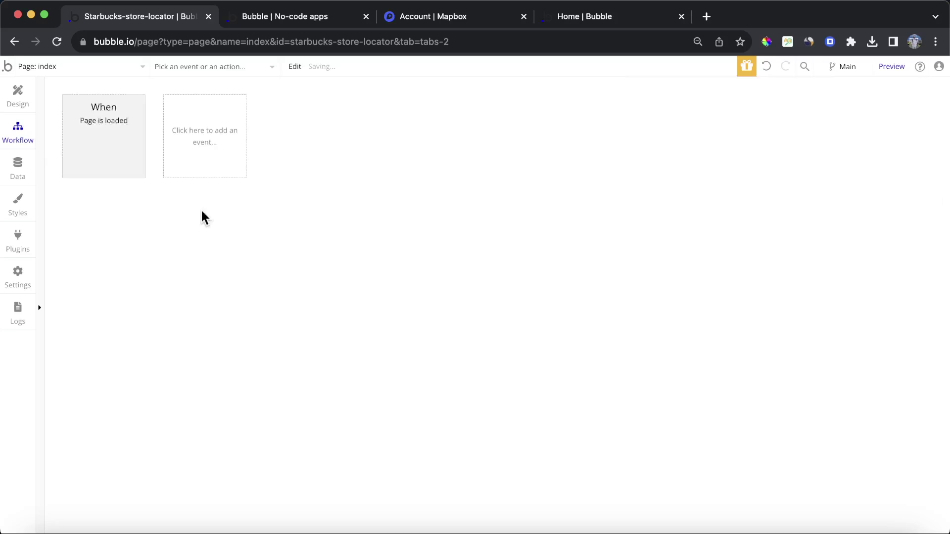
left_click(117, 213)
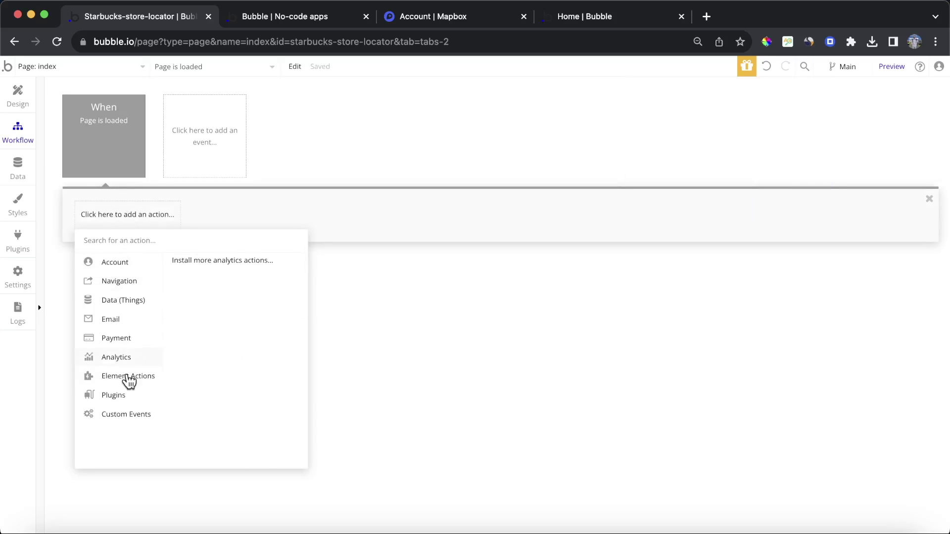
mouse_move(127, 381)
left_click(191, 363)
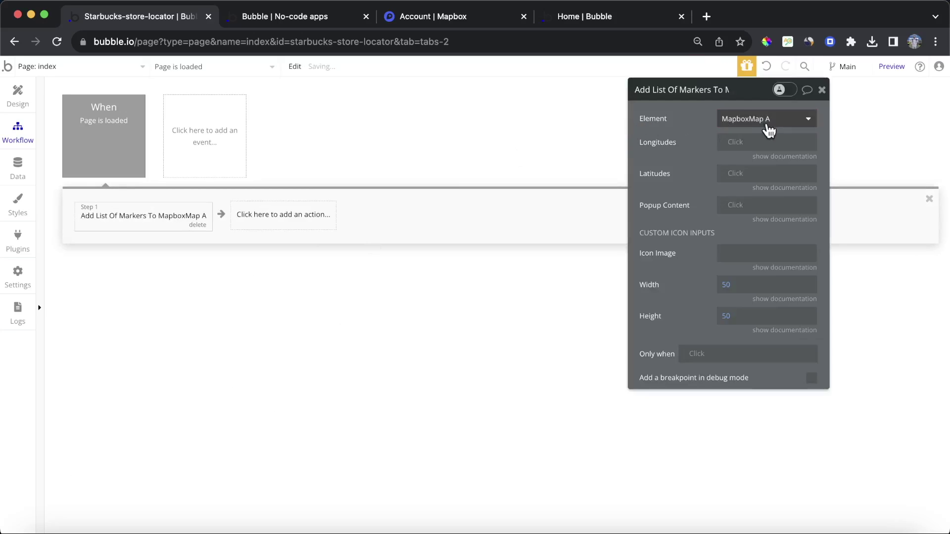
Set the marker action's Longitudes to a search for Location records, using each item's Longitude.
left_click(736, 142)
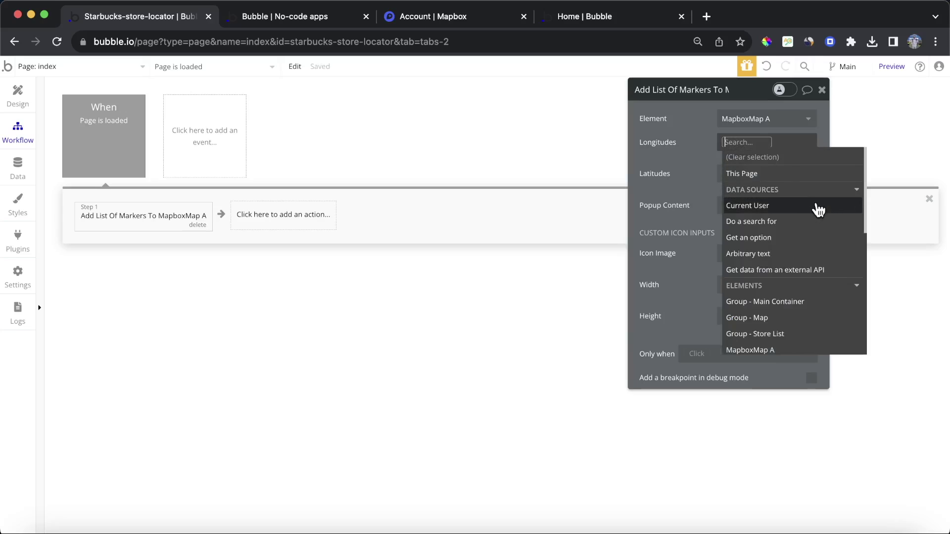
left_click(787, 232)
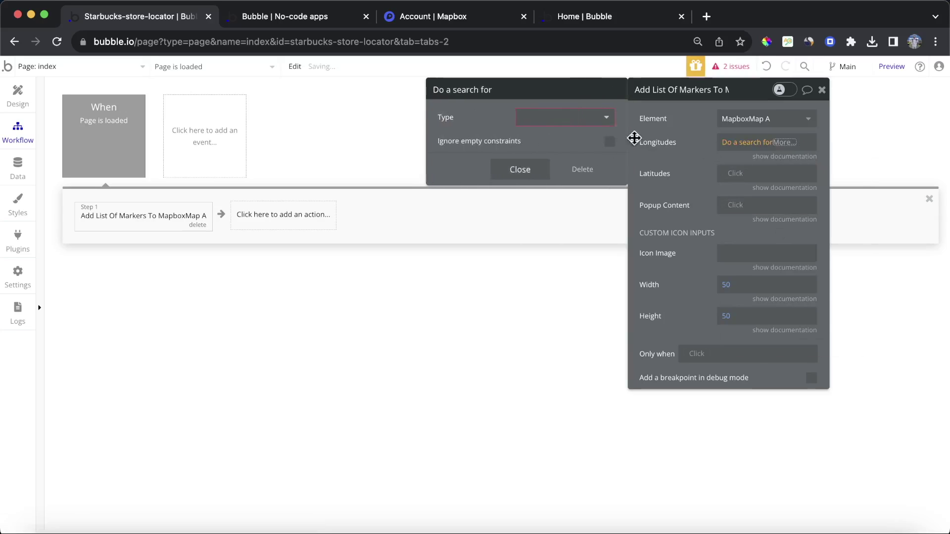
left_click(574, 118)
left_click(562, 170)
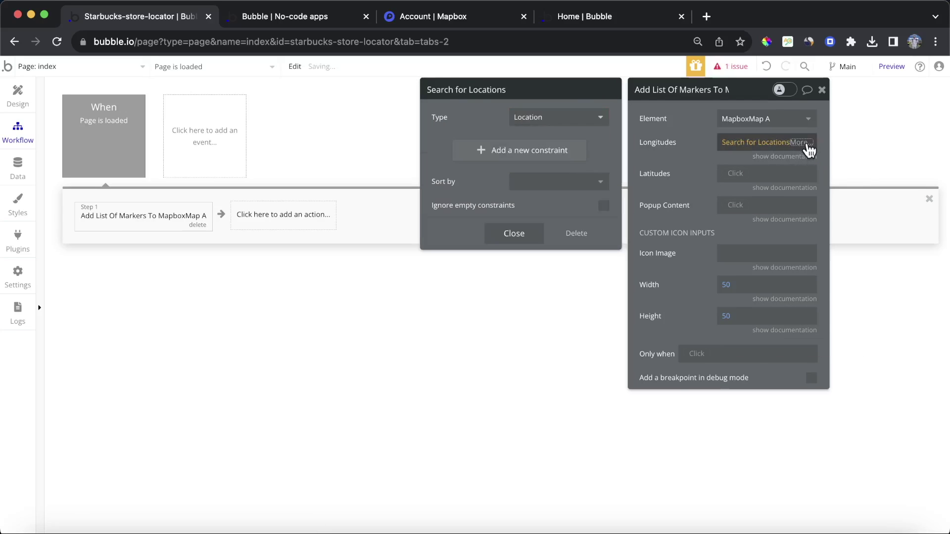
left_click(802, 143)
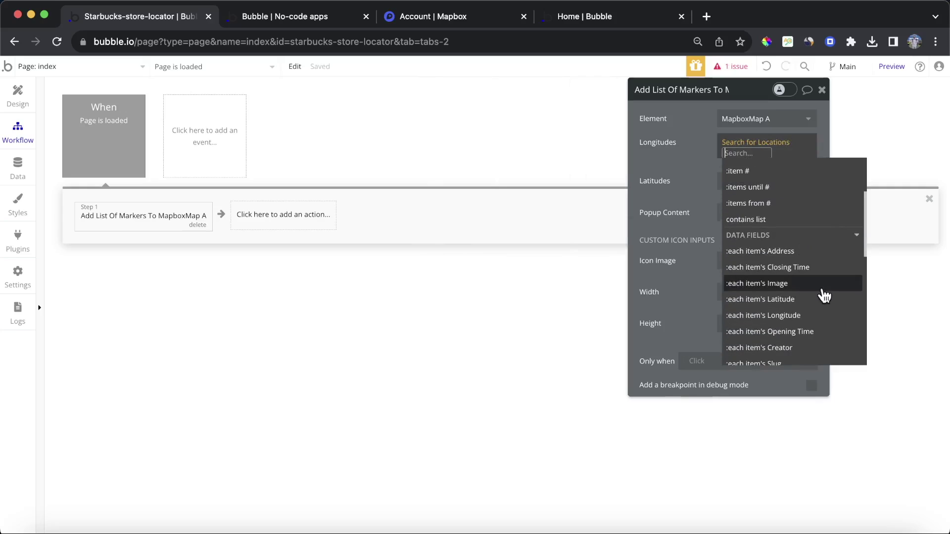
left_click(810, 314)
Set the marker action's Latitudes to a search for Location records, using each item's Latitude.
left_click(736, 181)
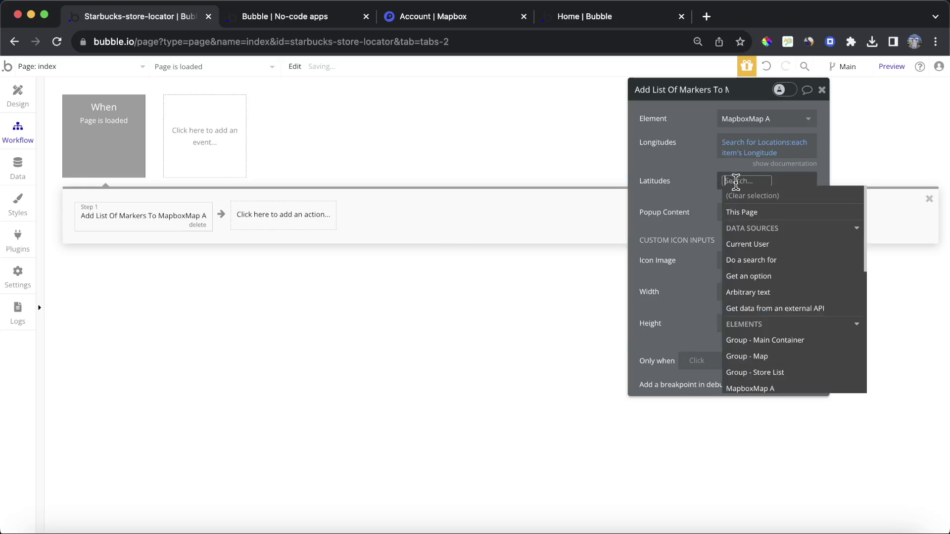
left_click(765, 260)
left_click(559, 118)
left_click(570, 164)
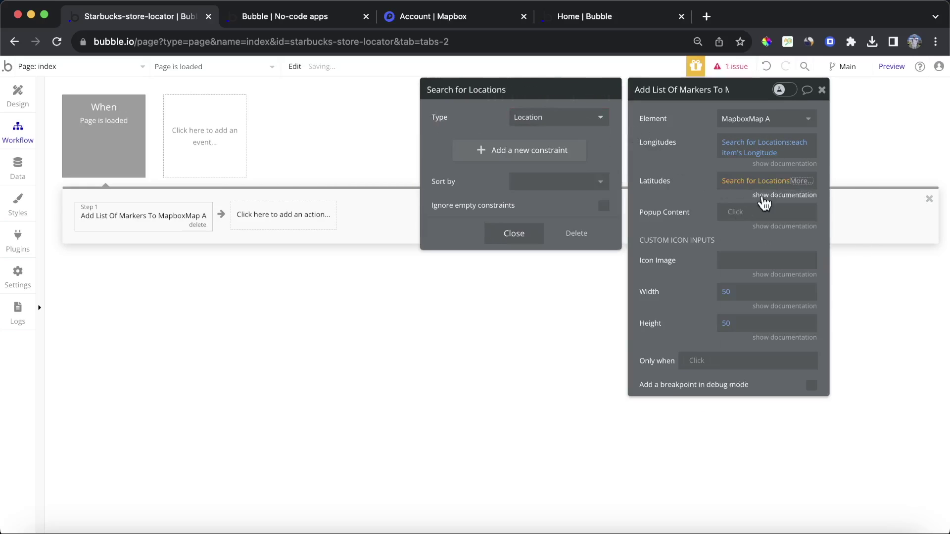
left_click(801, 181)
type("eac")
left_click(798, 276)
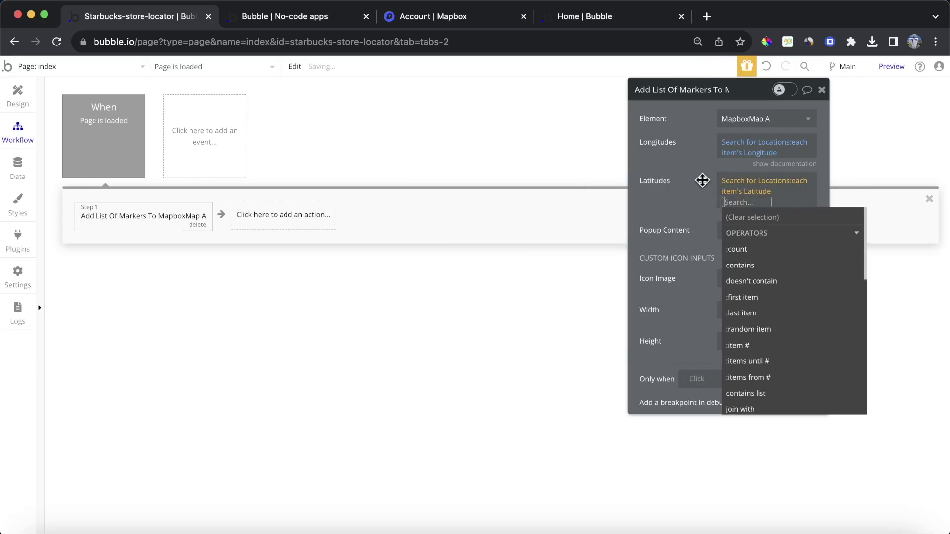
left_click(700, 180)
Refresh the store locator preview page and check the map's layout and its location markers.
left_click(316, 17)
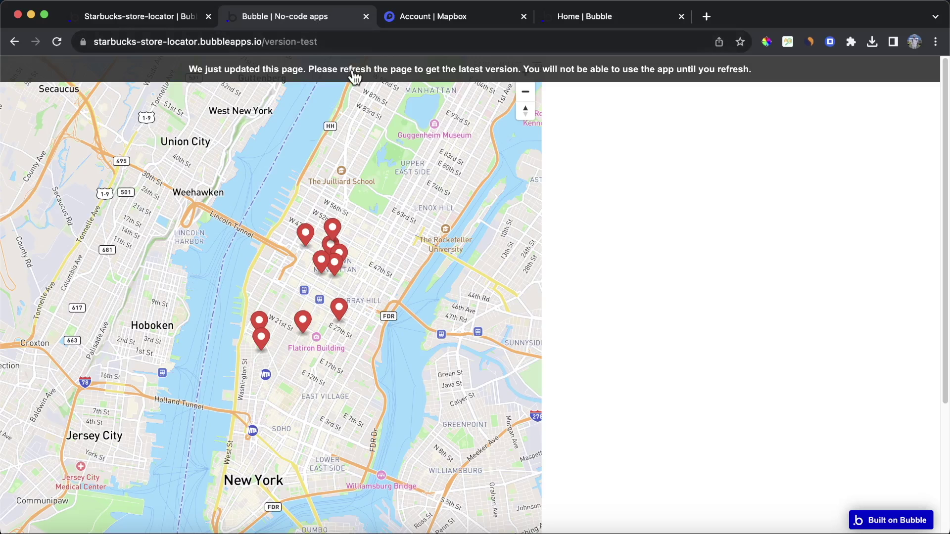
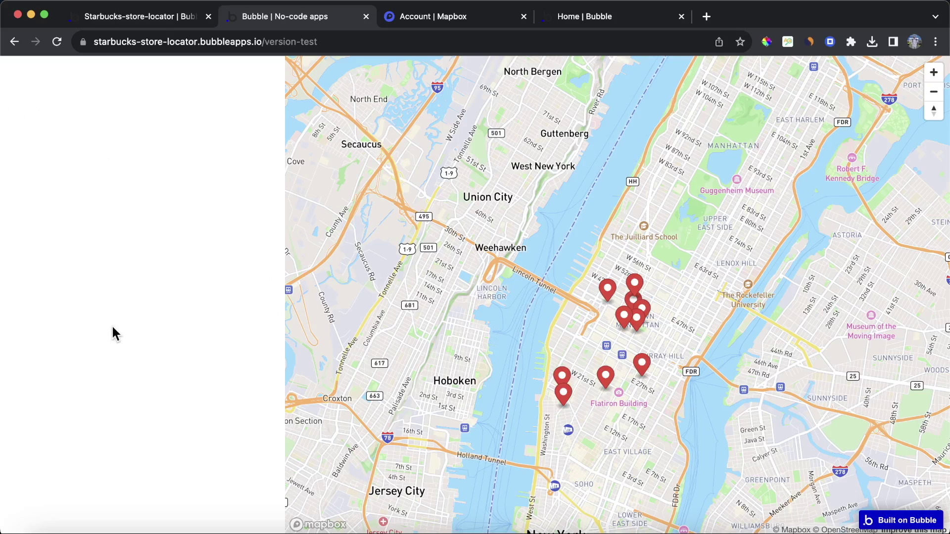
left_click(134, 20)
Set the padding of Group - Store List to 15 px at the top, bottom, left and right.
left_click(18, 94)
left_click(276, 182)
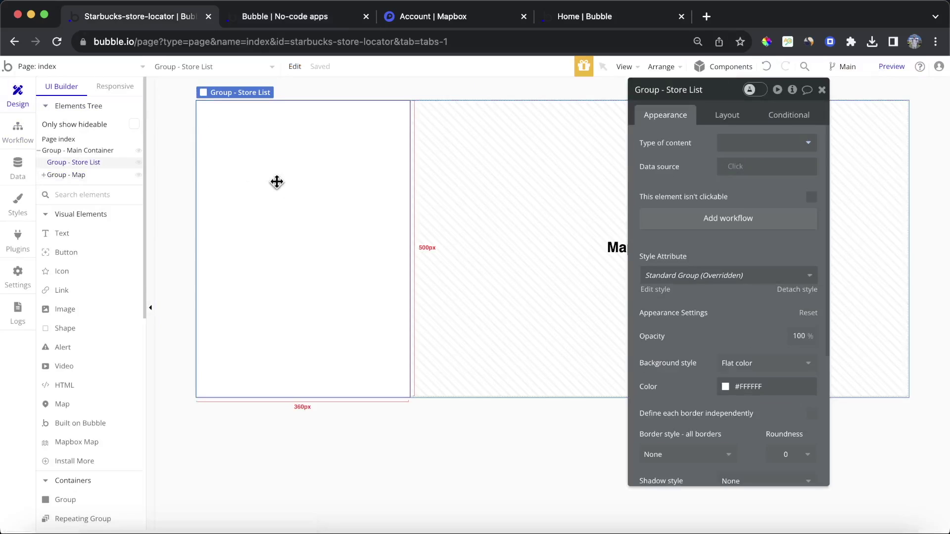
left_click(727, 115)
scroll(726, 347, "down", 5)
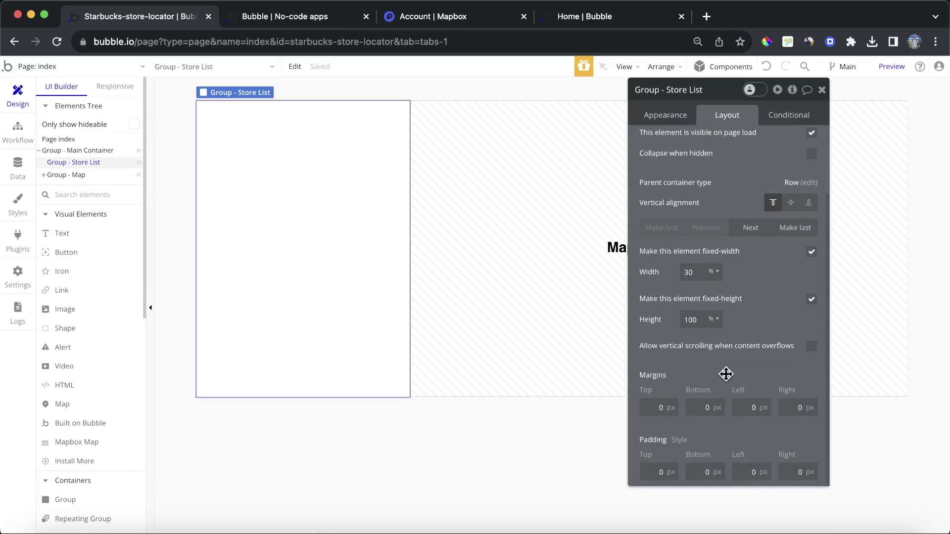
left_click(665, 468)
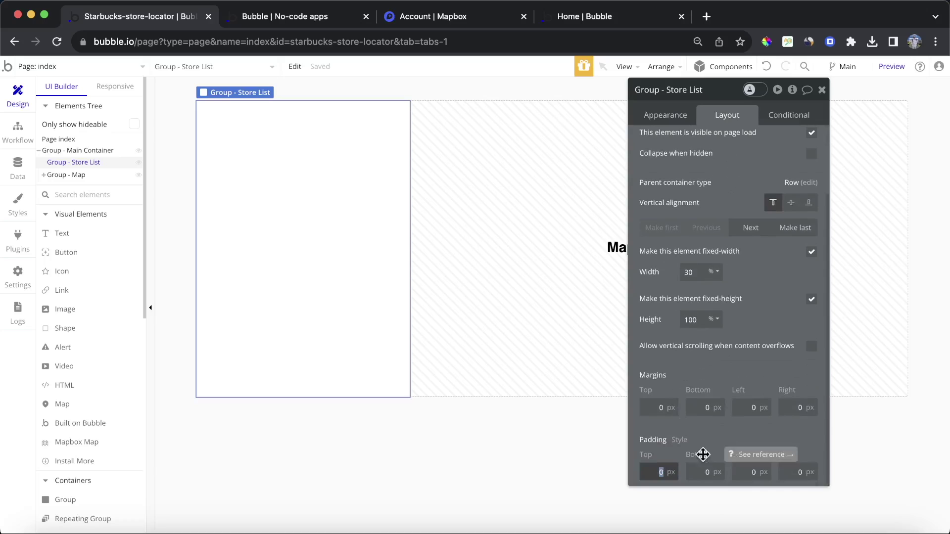
type("15")
left_click(702, 471)
type("15")
left_click(758, 471)
type("15")
left_click(808, 470)
type("15")
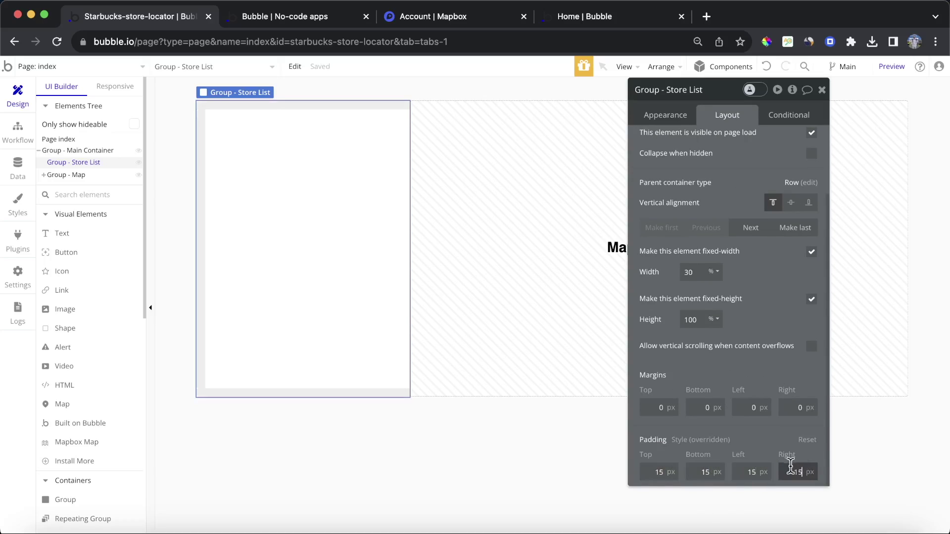
left_click(754, 429)
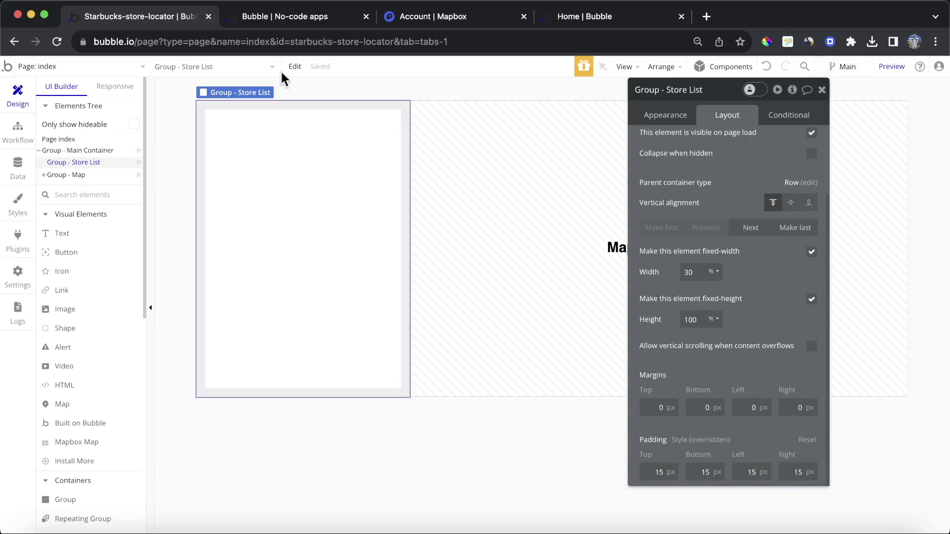
Draw a group about 249 by 53 px inside Group - Store List and name it Group - Section Header.
mouse_move(86, 233)
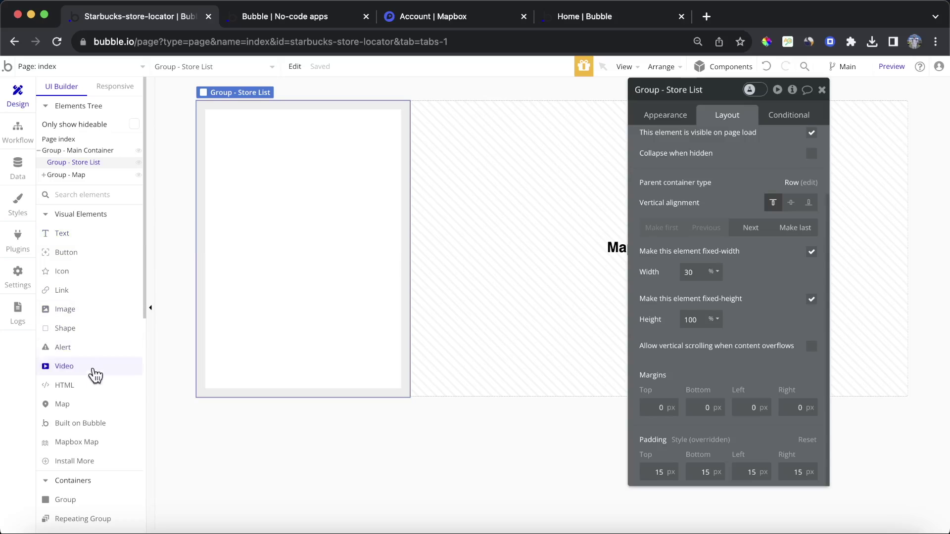
scroll(94, 381, "down", 3)
left_click(89, 431)
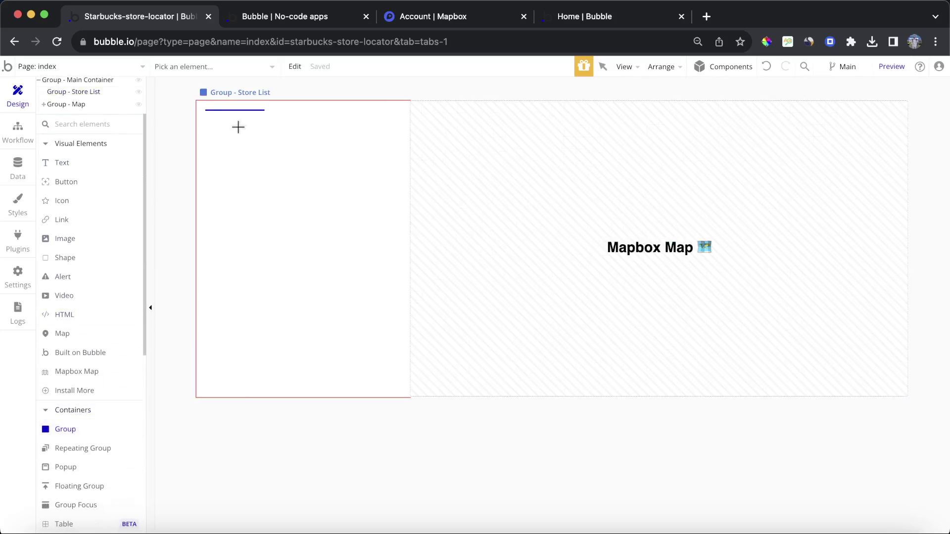
left_click_drag(220, 121, 367, 155)
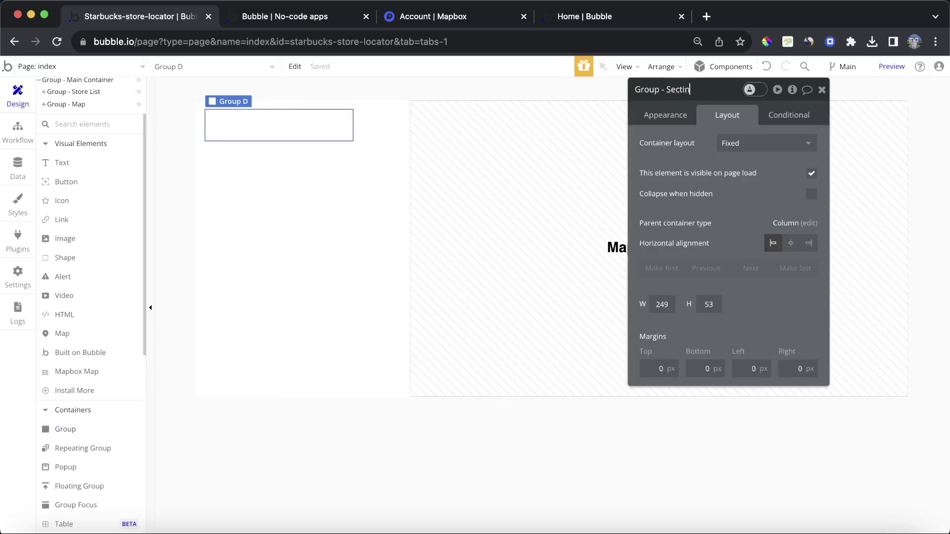
type("r")
Give Group - Section Header a Column layout without fixed width and a minimum height of 150 px.
left_click(753, 143)
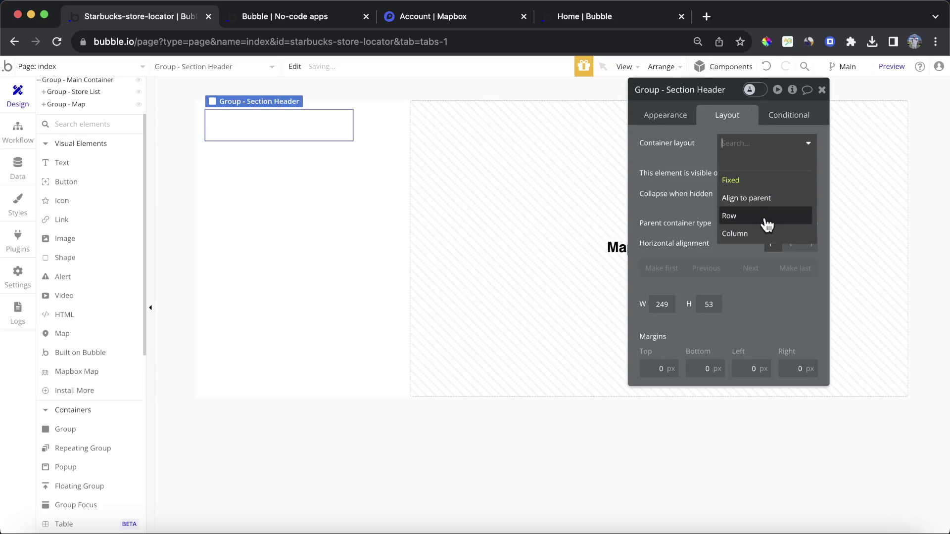
left_click(757, 232)
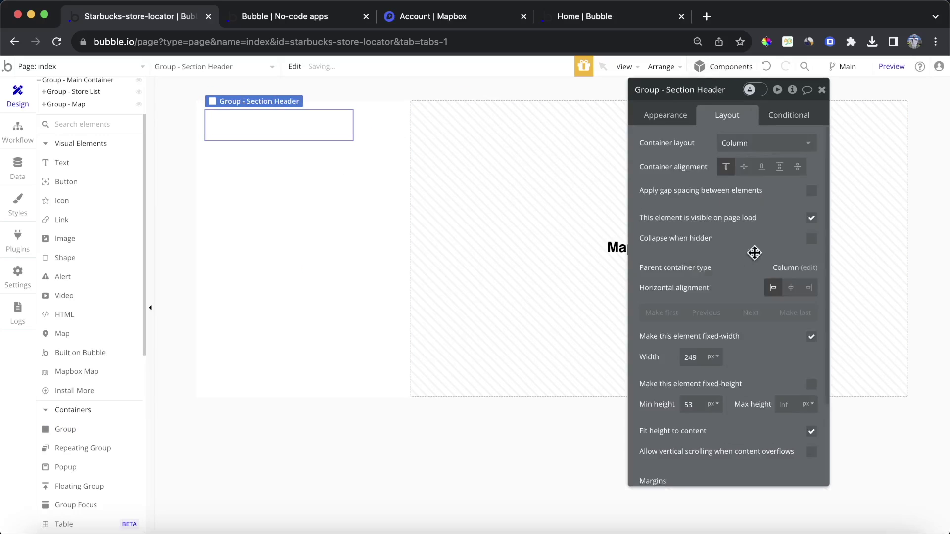
left_click(810, 337)
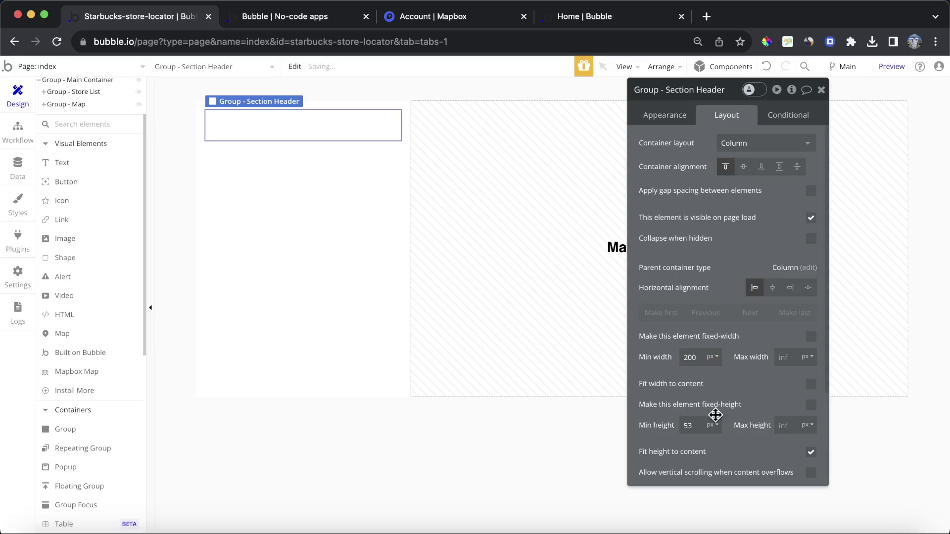
left_click(693, 422)
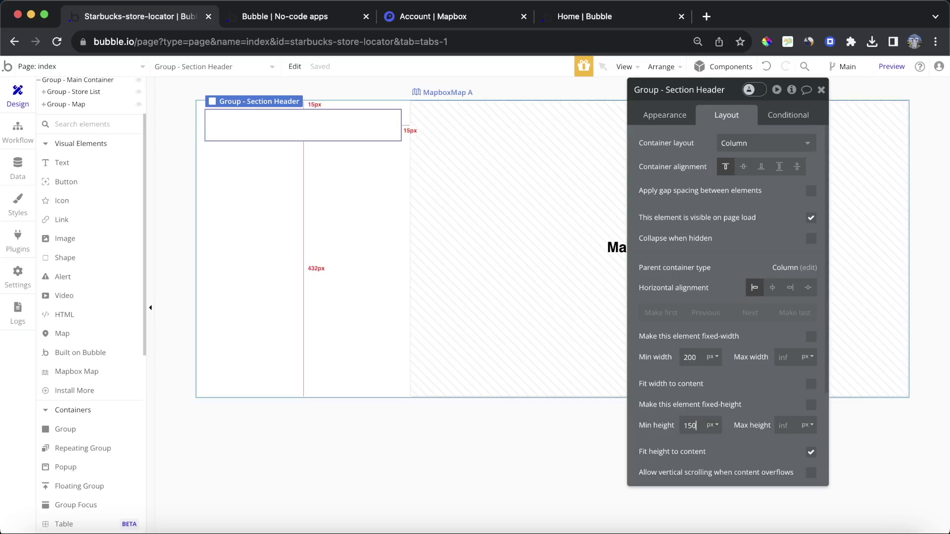
left_click(821, 90)
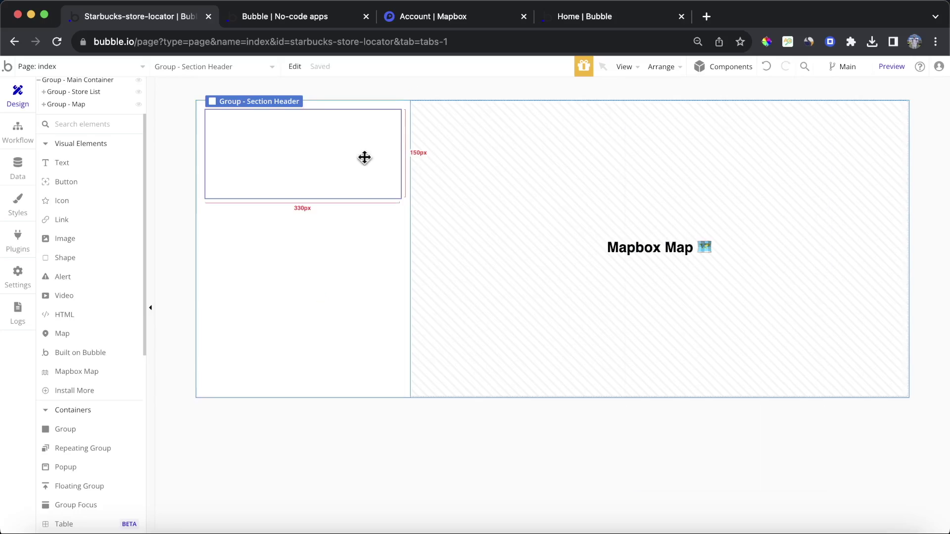
Add a text element about 174 by 39 px inside Group - Section Header, reading "Find a Starbucks".
left_click(94, 163)
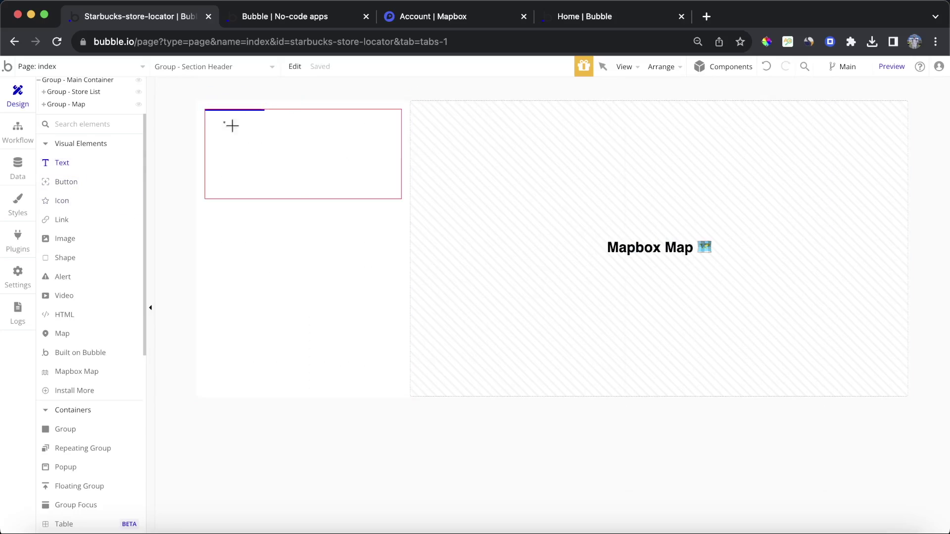
left_click_drag(224, 122, 331, 151)
type("f")
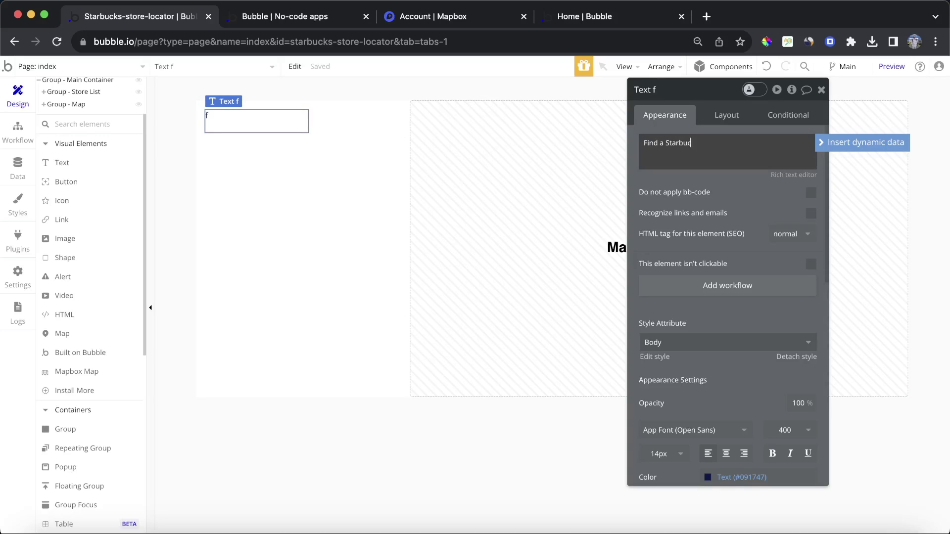
Detach the style of the "Find a Starbucks" text, set its font to Open Sans and its color to green #258959.
left_click(797, 358)
scroll(759, 265, "down", 5)
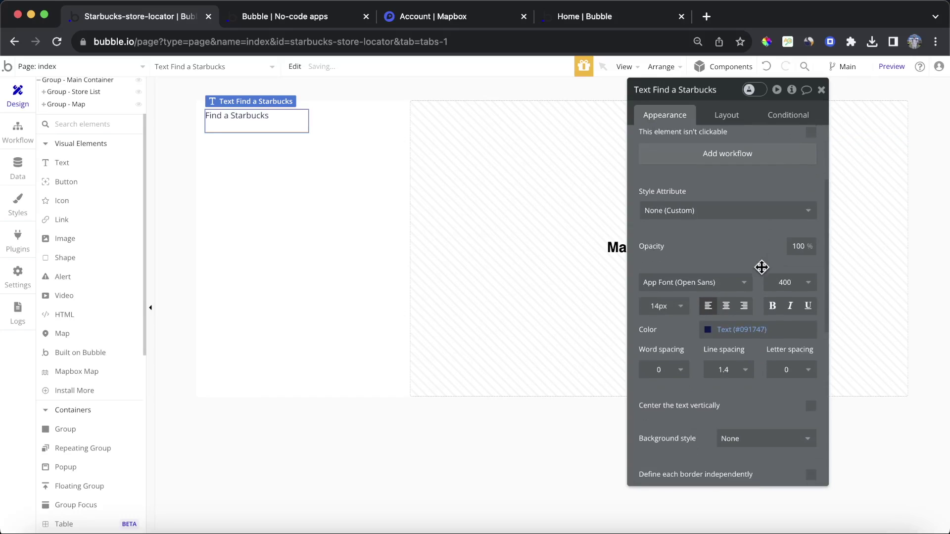
left_click(699, 283)
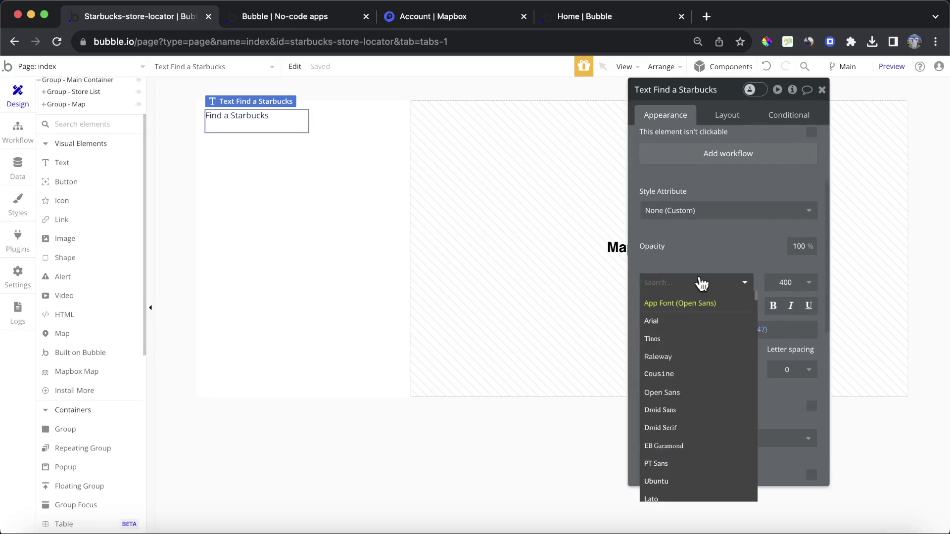
left_click(713, 393)
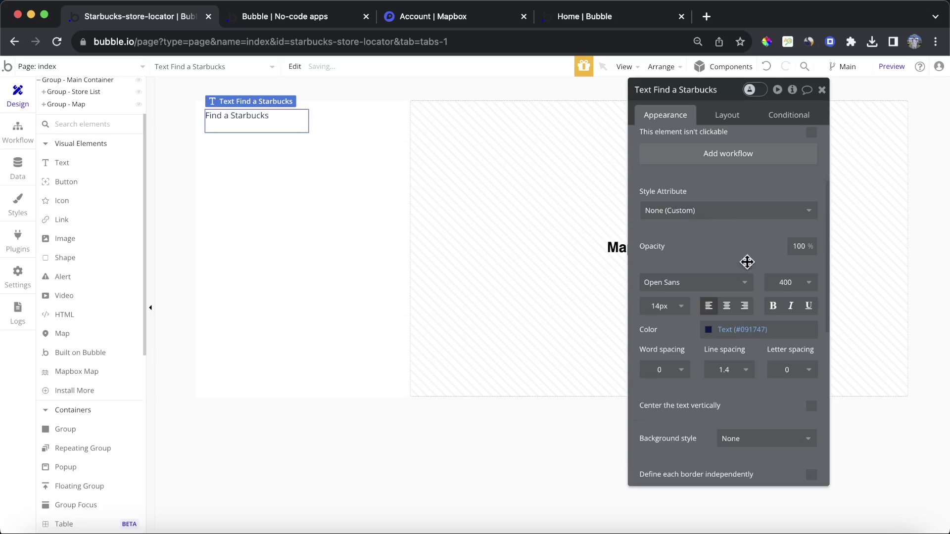
left_click(745, 330)
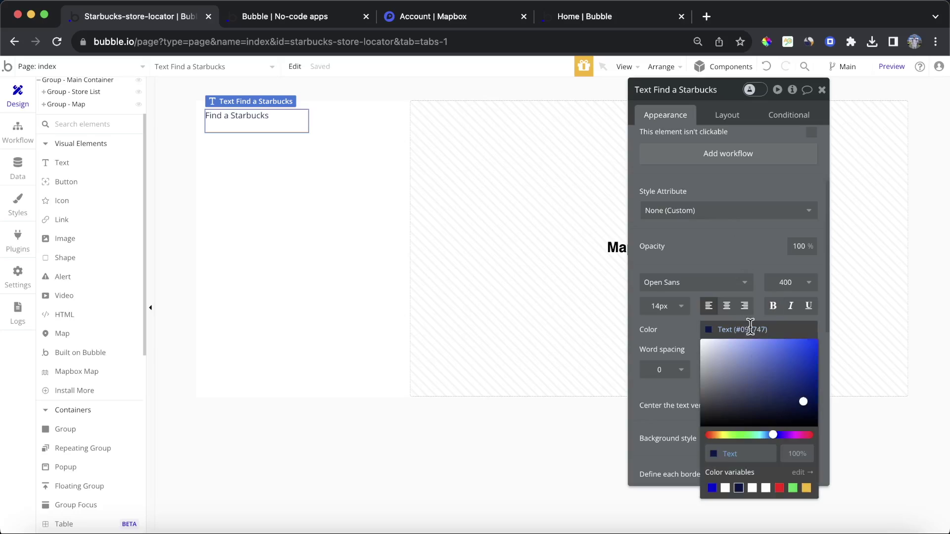
left_click(756, 435)
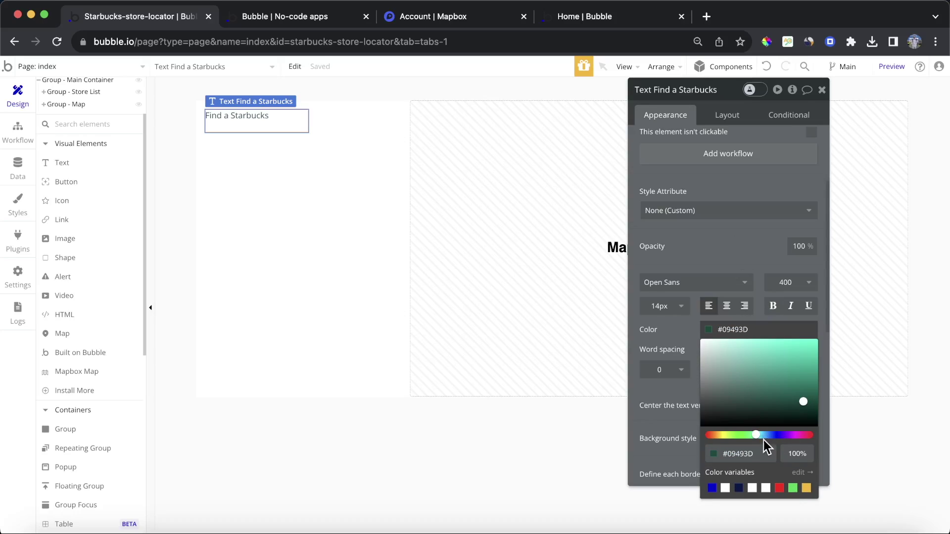
left_click_drag(803, 405, 784, 377)
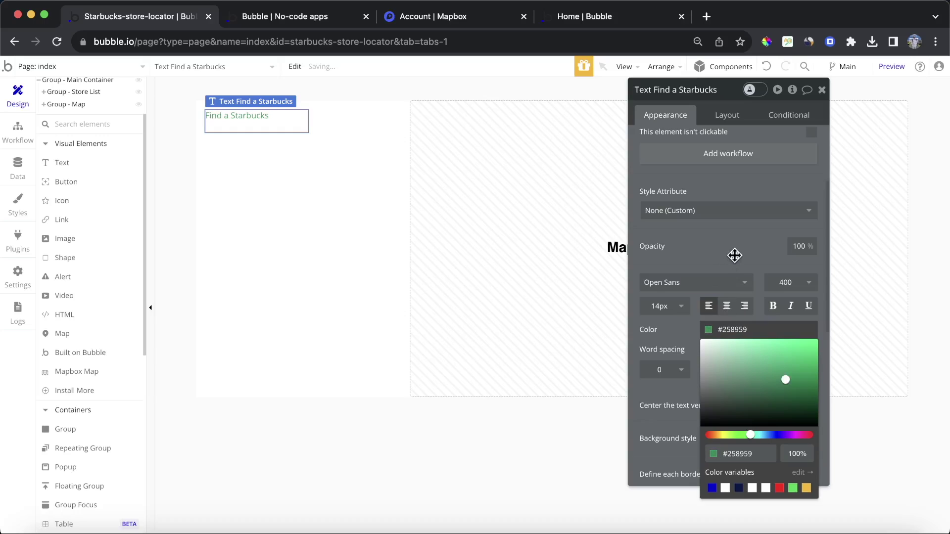
Set the "Find a Starbucks" text to weight 700 (Bold) and size 24 px.
left_click(787, 280)
left_click(793, 284)
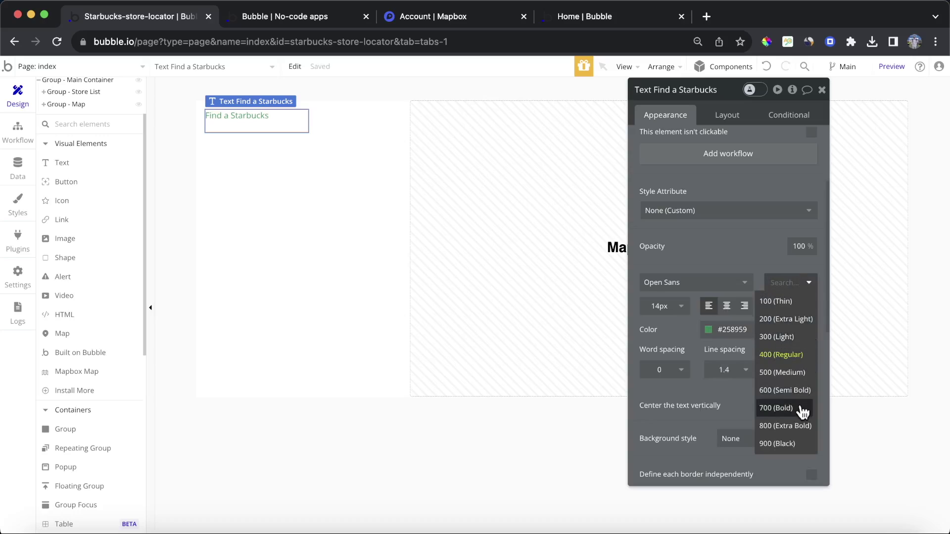
left_click(801, 408)
left_click(671, 311)
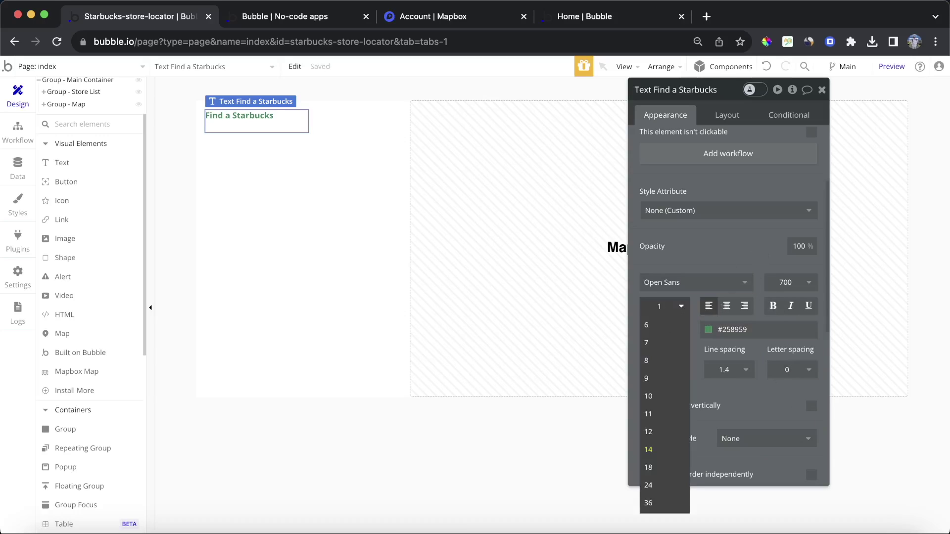
type("124")
key("Return")
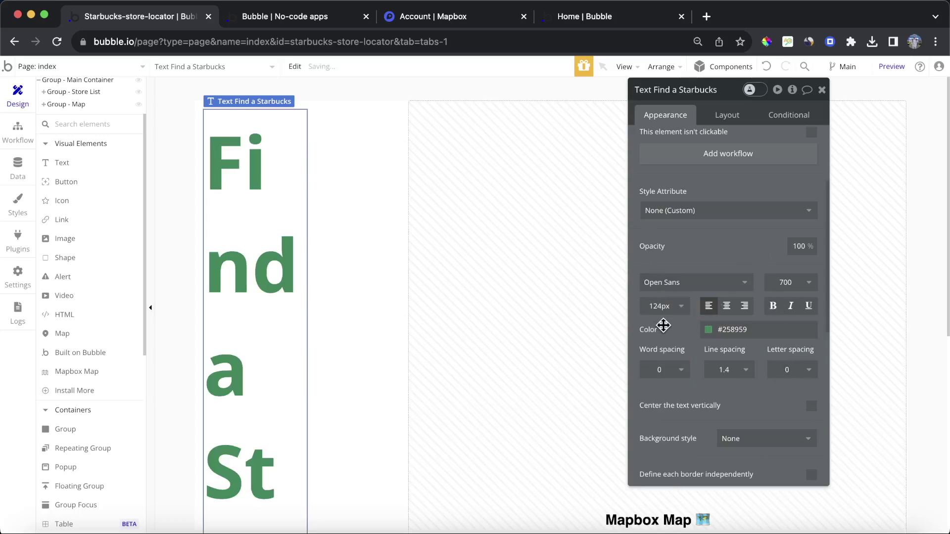
left_click(660, 310)
key("Return")
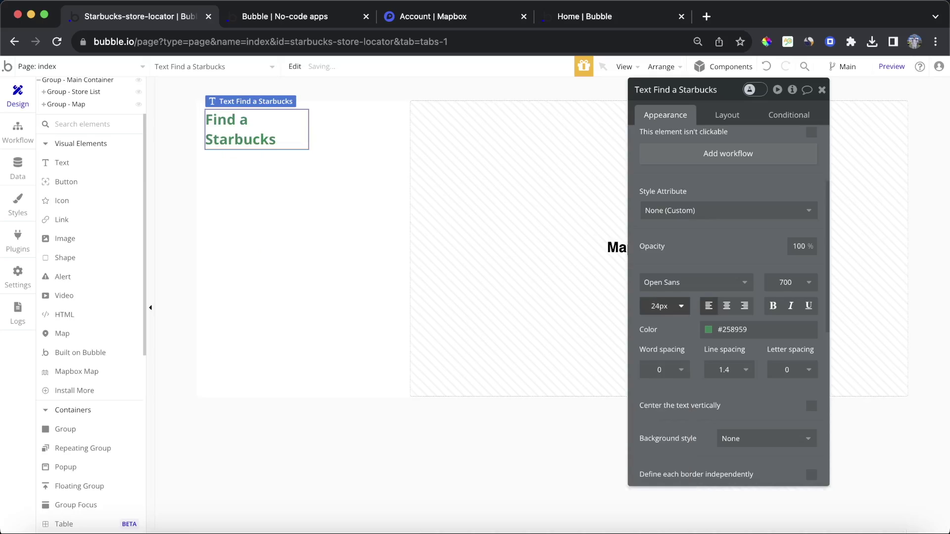
Turn off fixed width for the "Find a Starbucks" text and set its minimum width and minimum height to 0 px.
left_click(738, 119)
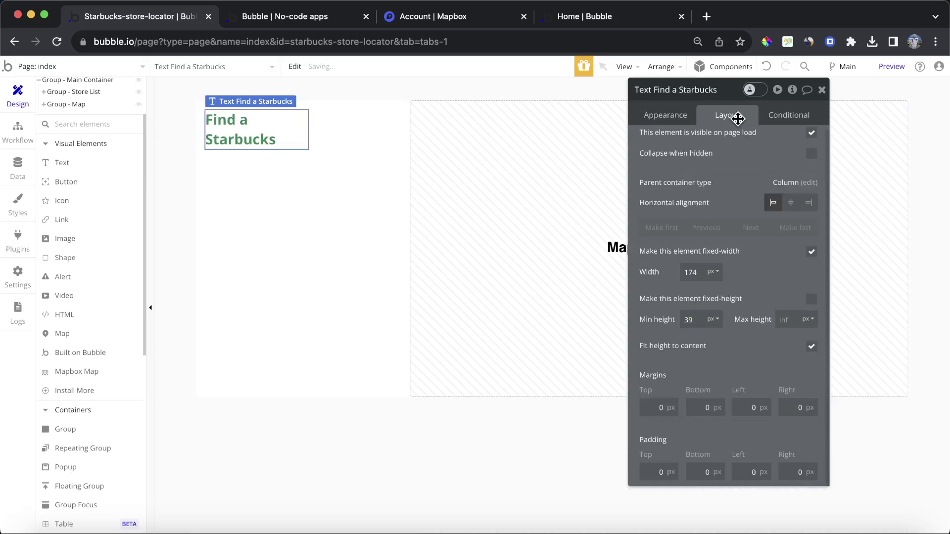
left_click(811, 253)
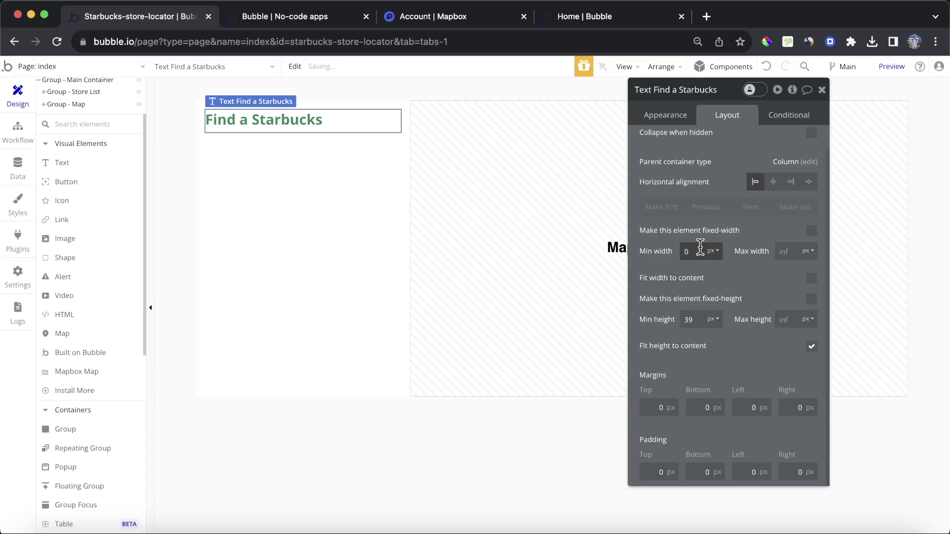
left_click(698, 319)
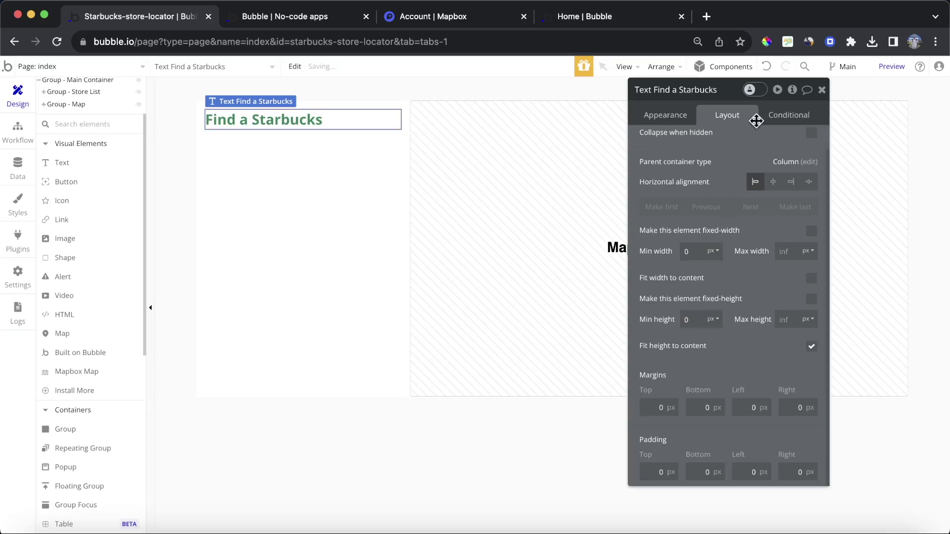
left_click(822, 90)
Refresh the store locator preview page and check the heading above the store list, returning to the editor.
left_click(328, 24)
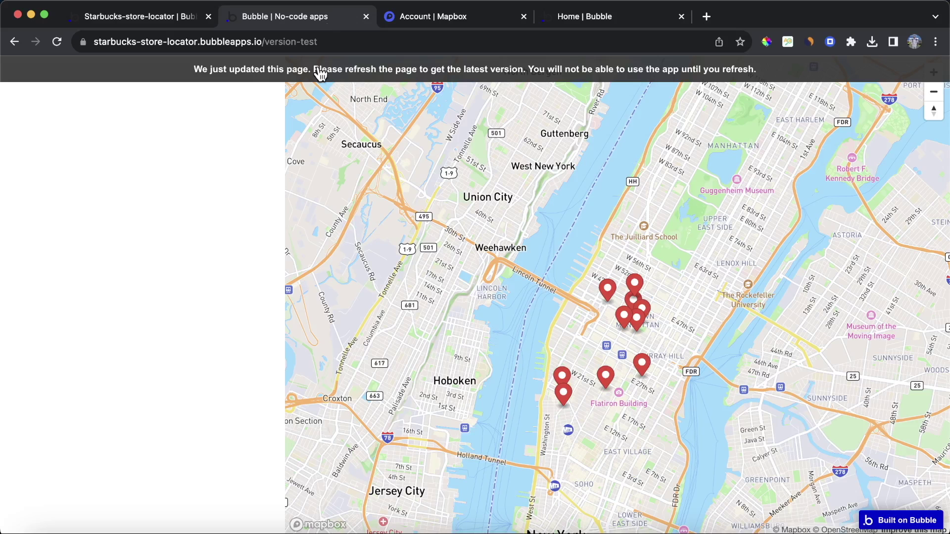
key("super+r")
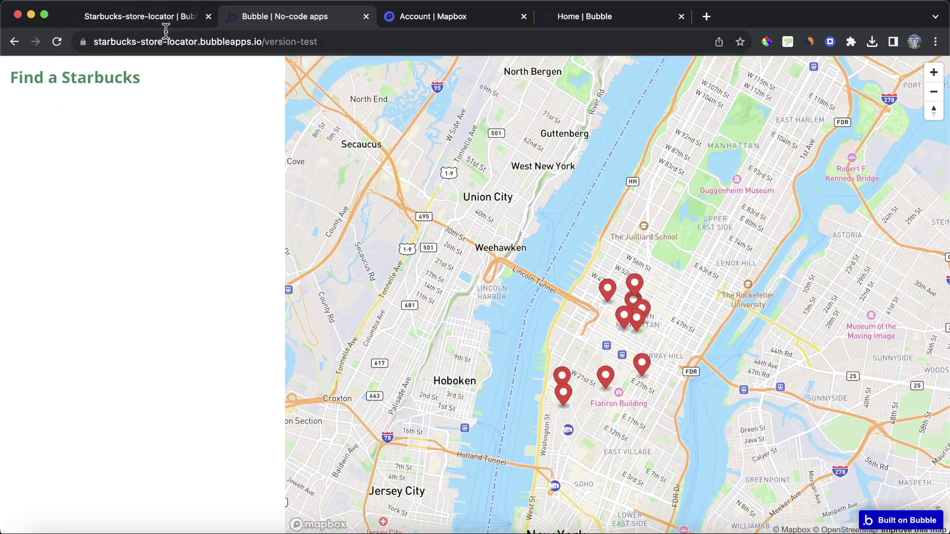
left_click(166, 22)
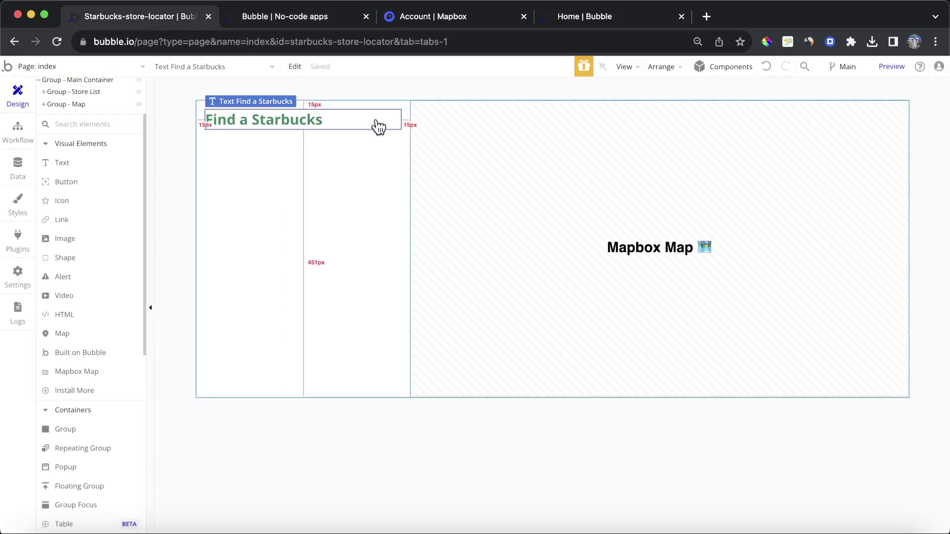
Draw a repeating group about 292 by 275 px below Group - Section Header in Group - Store List.
left_click(268, 179)
double_click(268, 179)
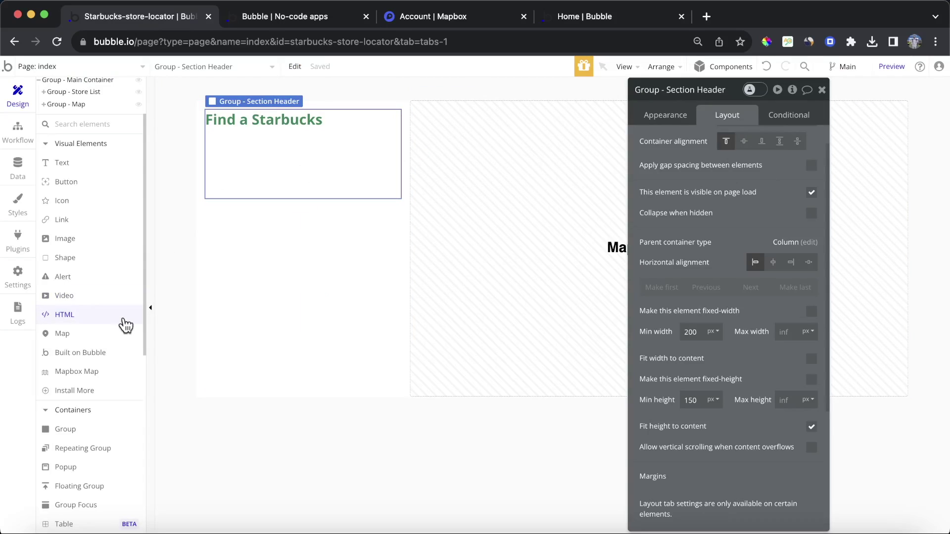
scroll(127, 324, "down", 3)
left_click(132, 339)
left_click_drag(212, 208, 385, 372)
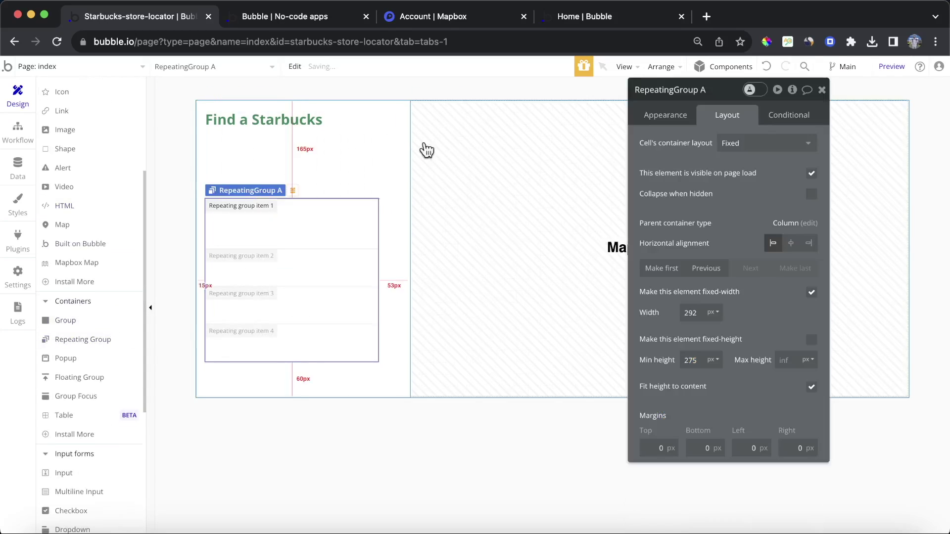
Give the repeating group a Column layout without fixed width, minimum width 150 px, minimum height 0 px, and no fitting of height to content.
left_click(759, 143)
left_click(757, 233)
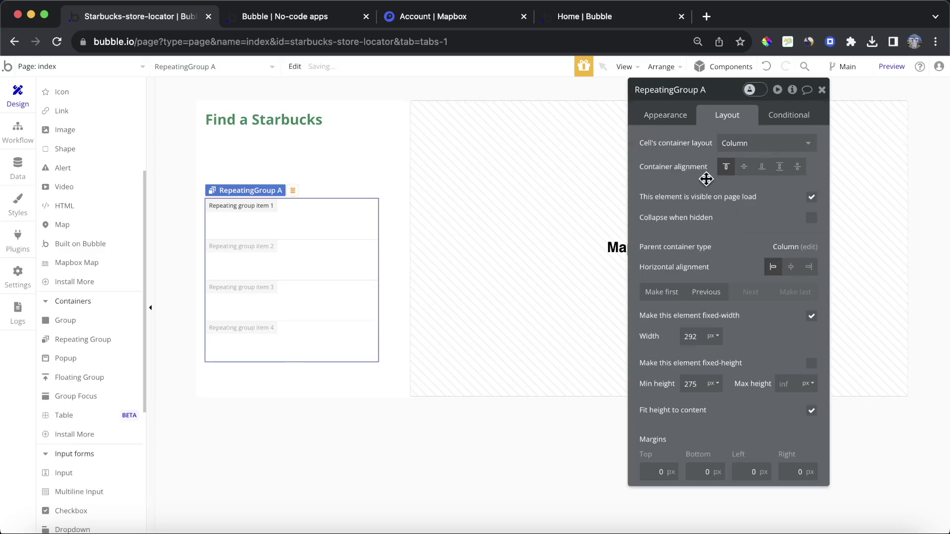
left_click(811, 317)
double_click(696, 337)
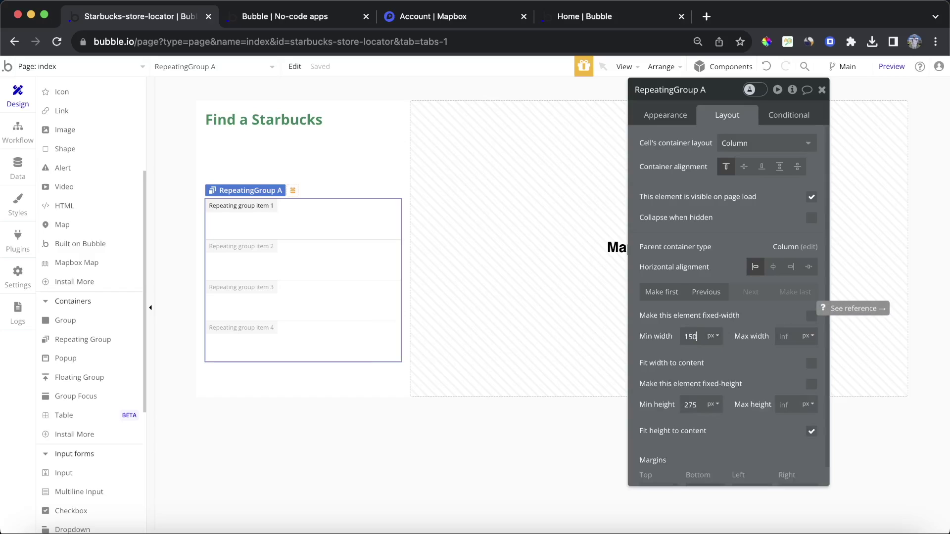
double_click(691, 405)
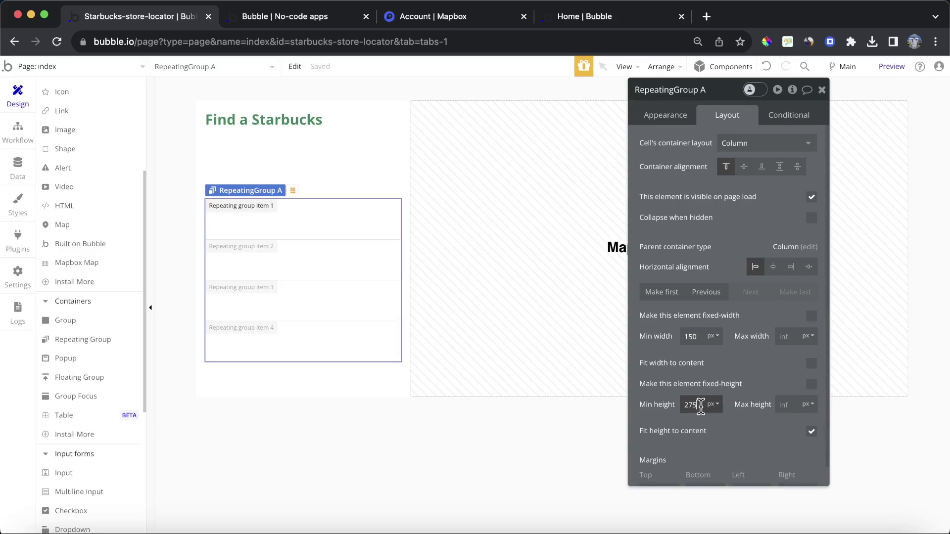
type("0")
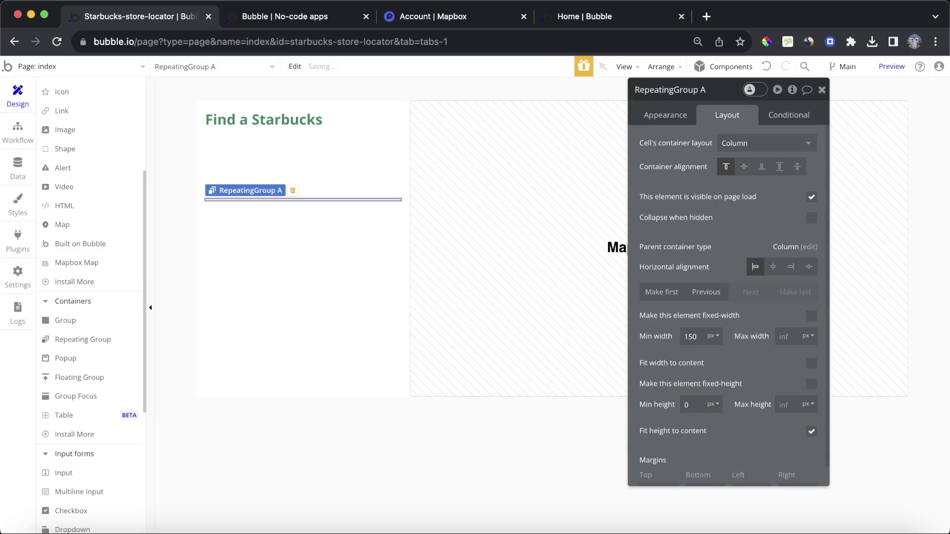
left_click(810, 434)
Turn off the fixed number of rows for the repeating group, keeping one fixed column.
left_click(674, 107)
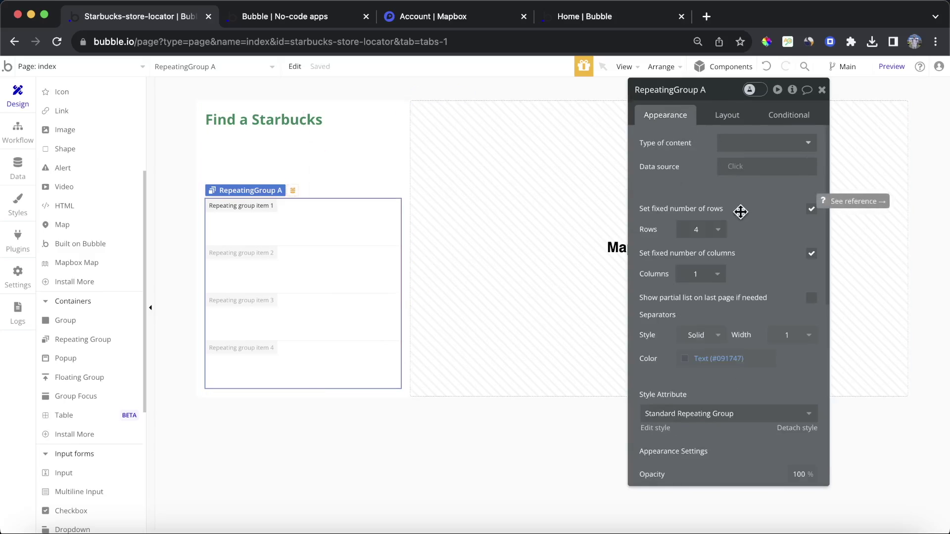
left_click(811, 208)
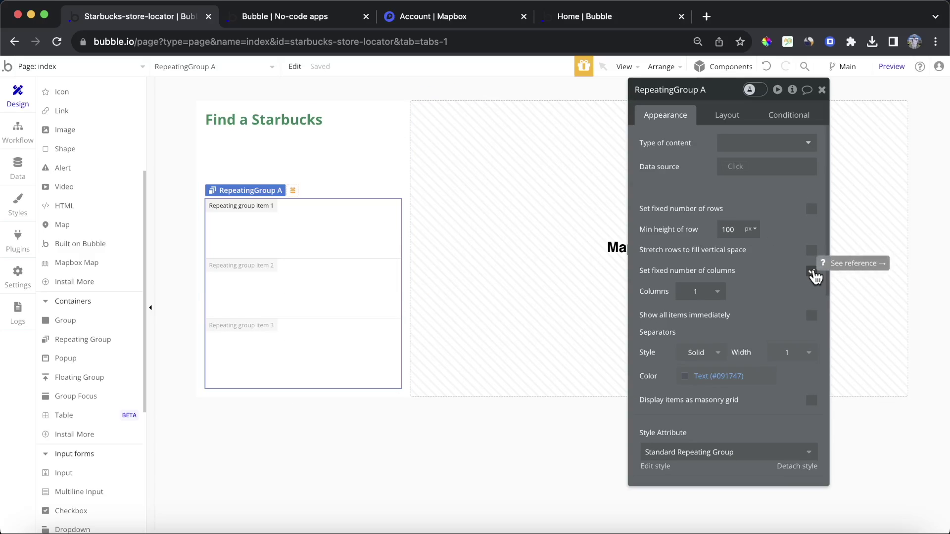
left_click(811, 271)
Set the repeating group's type of content to Location and its data source to a search for Locations without constraints.
left_click(764, 153)
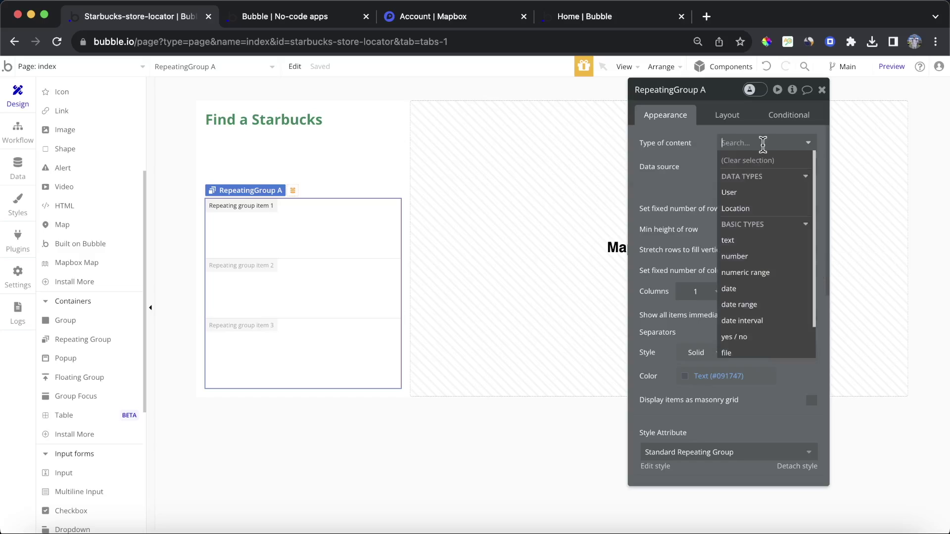
left_click(772, 207)
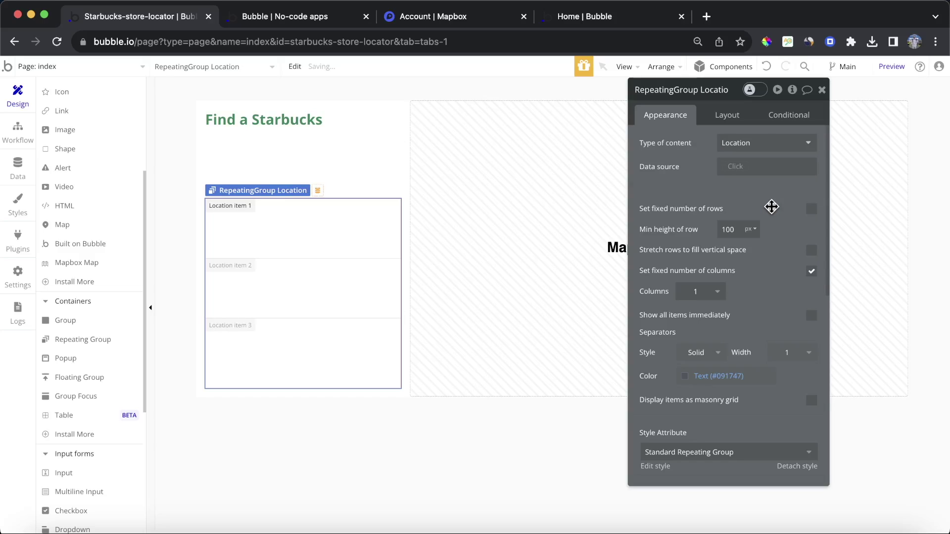
left_click(764, 168)
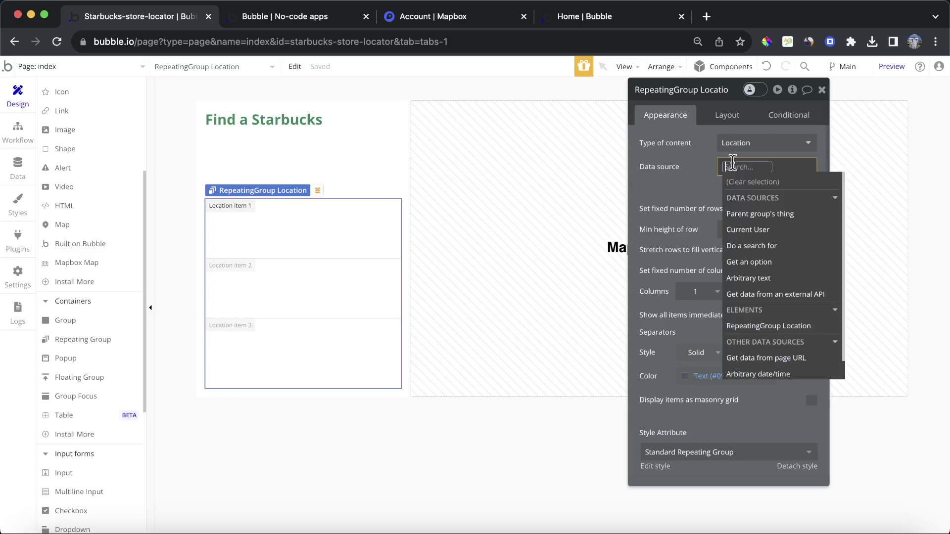
left_click(780, 239)
left_click(569, 122)
left_click(543, 167)
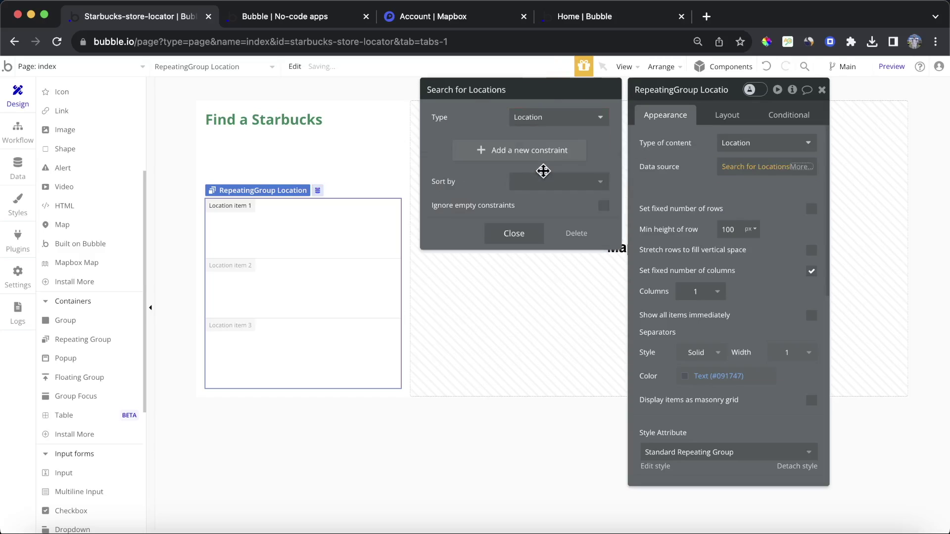
left_click(771, 210)
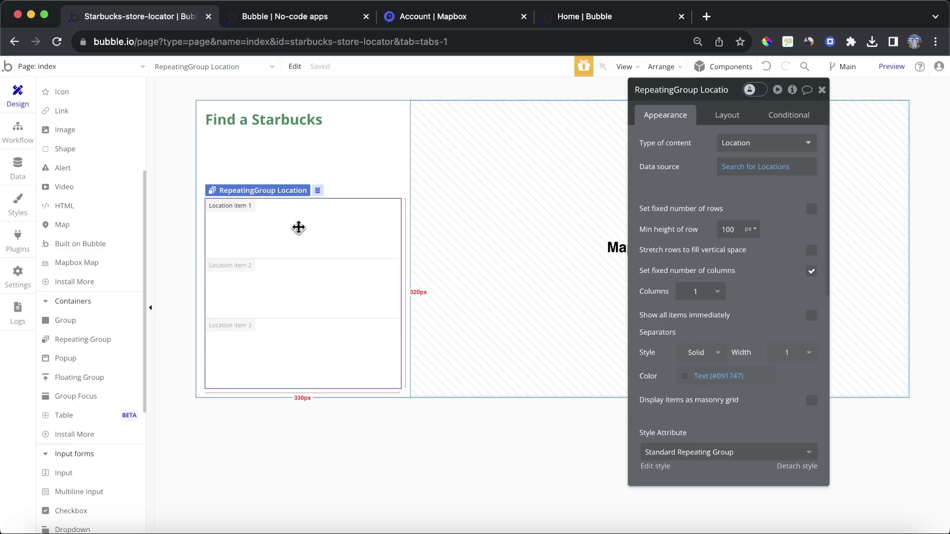
Remove the border around the repeating group of locations.
left_click(181, 216)
left_click(283, 221)
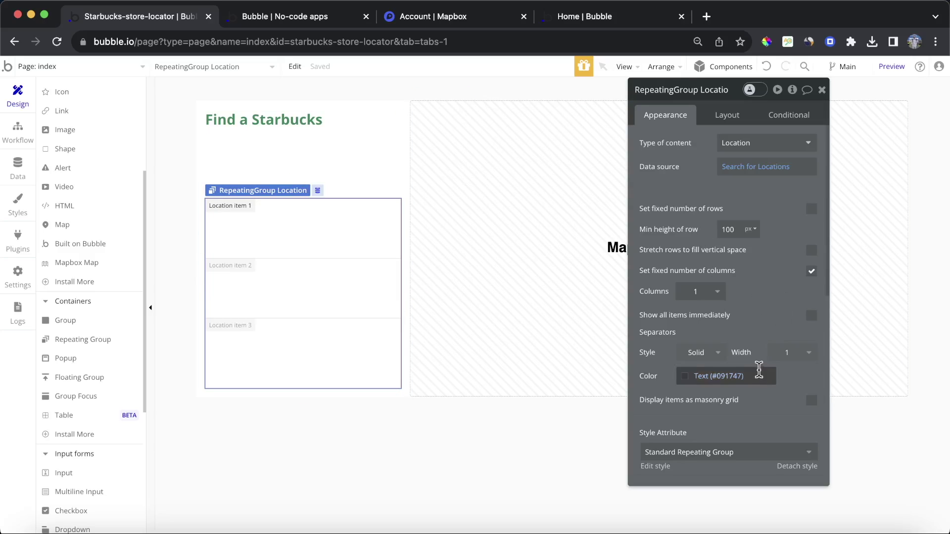
scroll(759, 371, "down", 3)
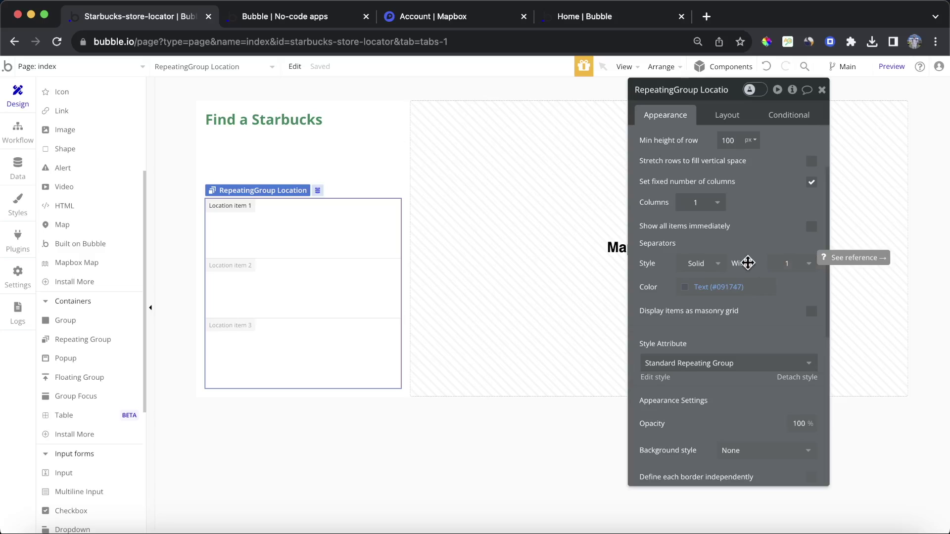
scroll(748, 262, "down", 8)
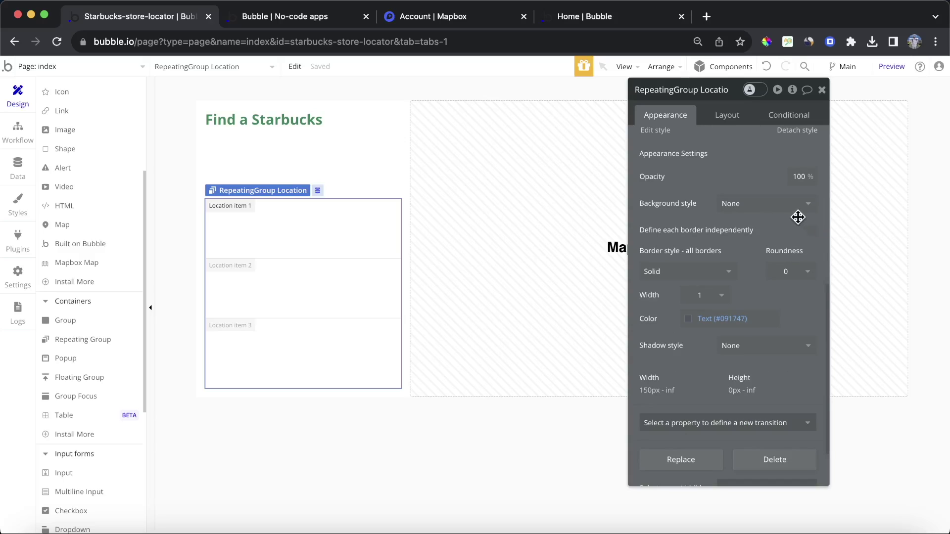
left_click(722, 272)
left_click(695, 306)
left_click(555, 218)
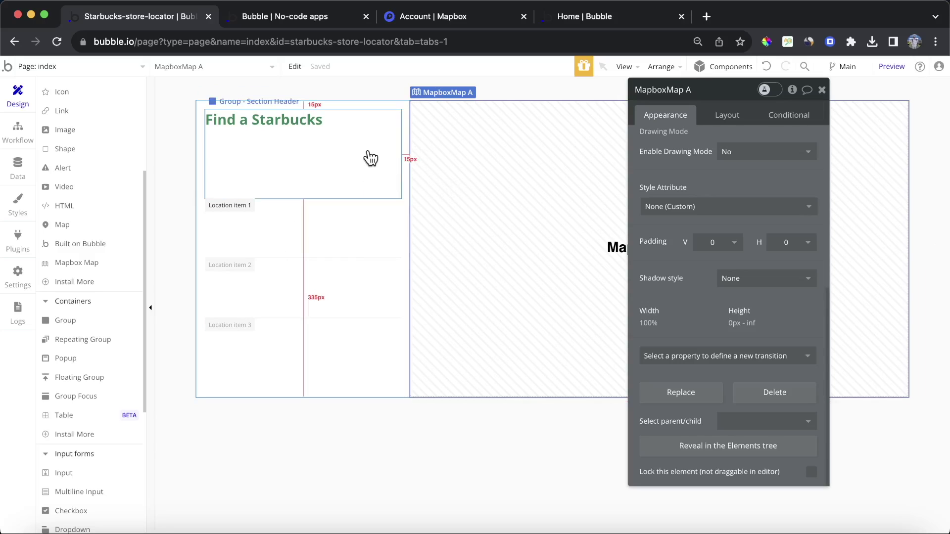
Reset the padding of the Group - Store List container to its style default.
left_click(326, 258)
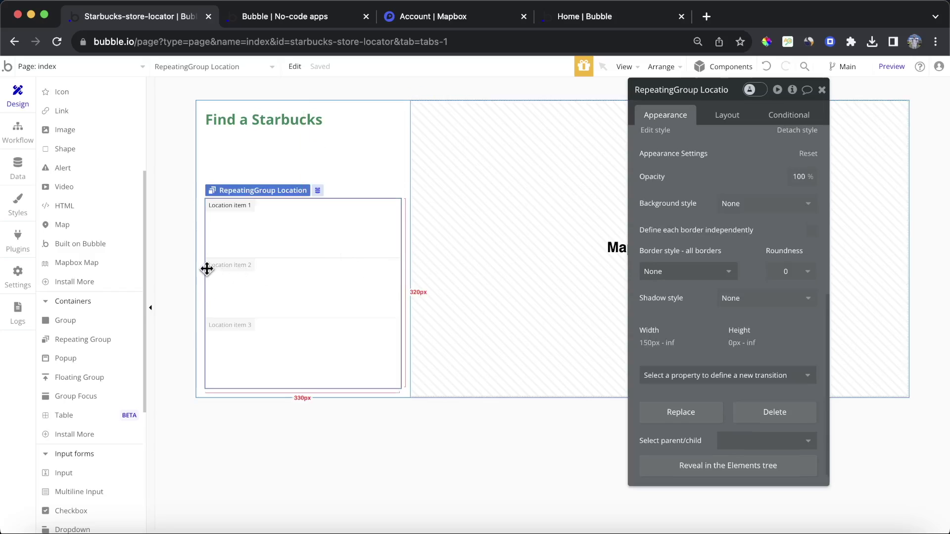
left_click(407, 248)
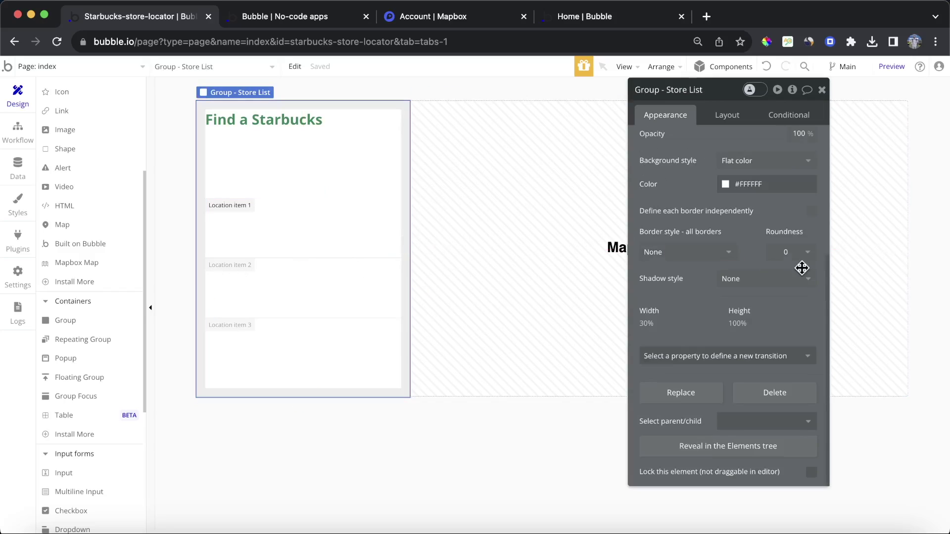
left_click(722, 115)
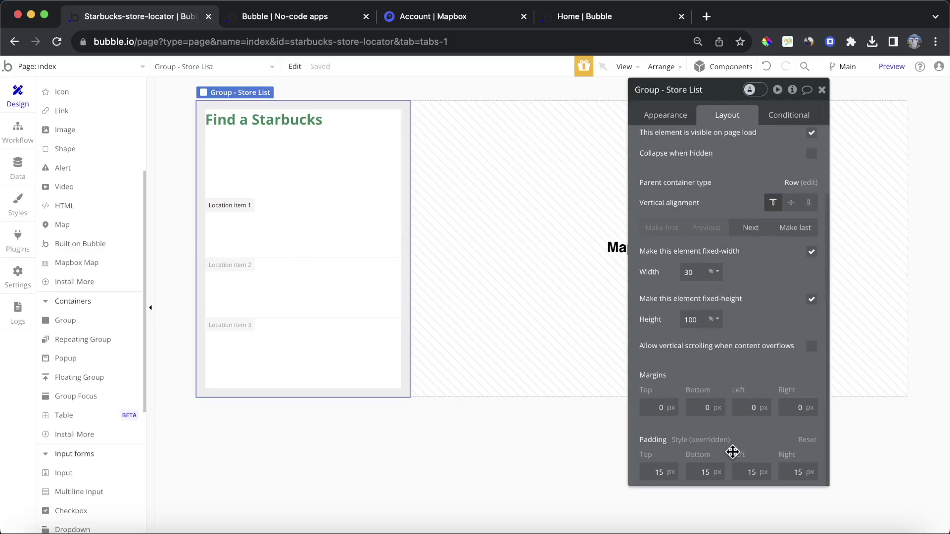
left_click(808, 440)
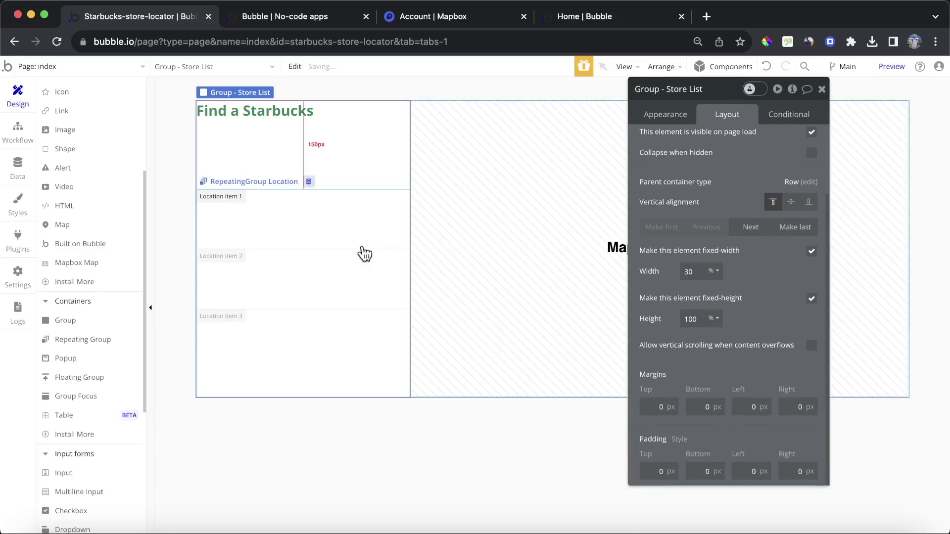
Give the Group - Section Header container 15 px of padding on all four sides.
left_click(373, 159)
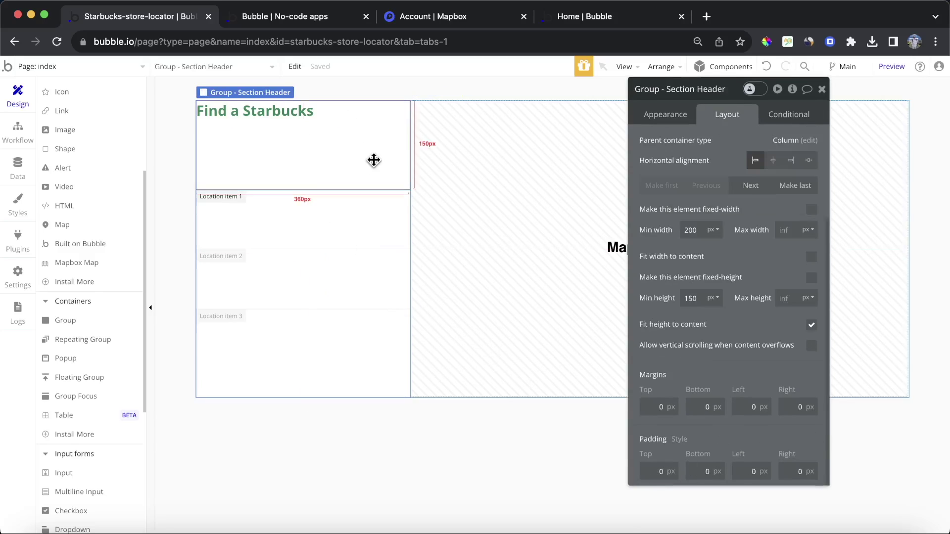
left_click(651, 465)
type("15")
left_click(707, 469)
type("15")
left_click(744, 472)
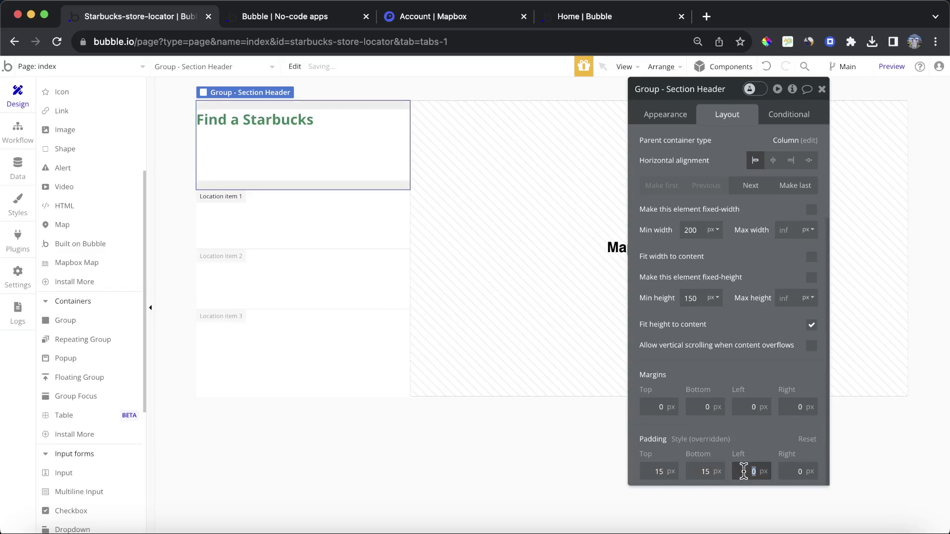
type("15")
left_click(793, 469)
Try left and right margins of 15 px on the repeating group of locations and undo both.
left_click(357, 279)
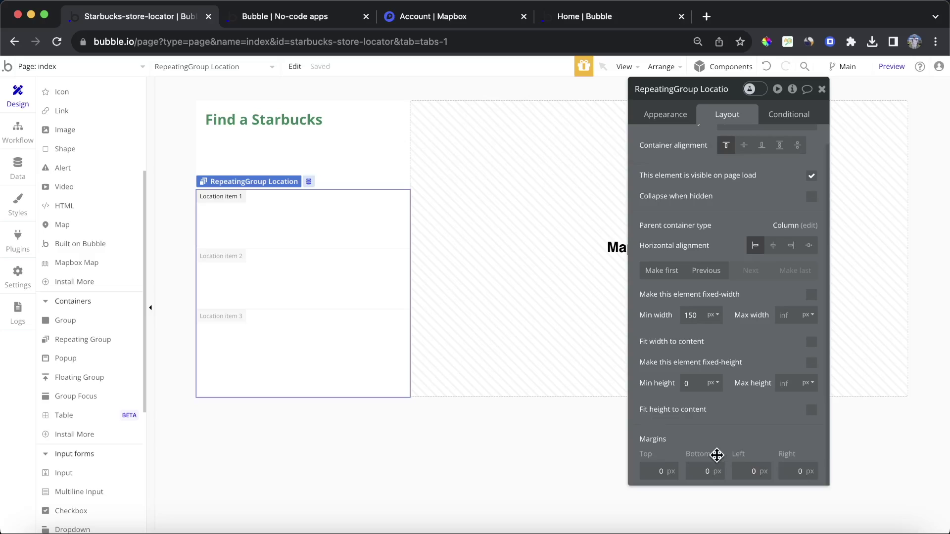
left_click(744, 471)
type("15")
left_click(795, 471)
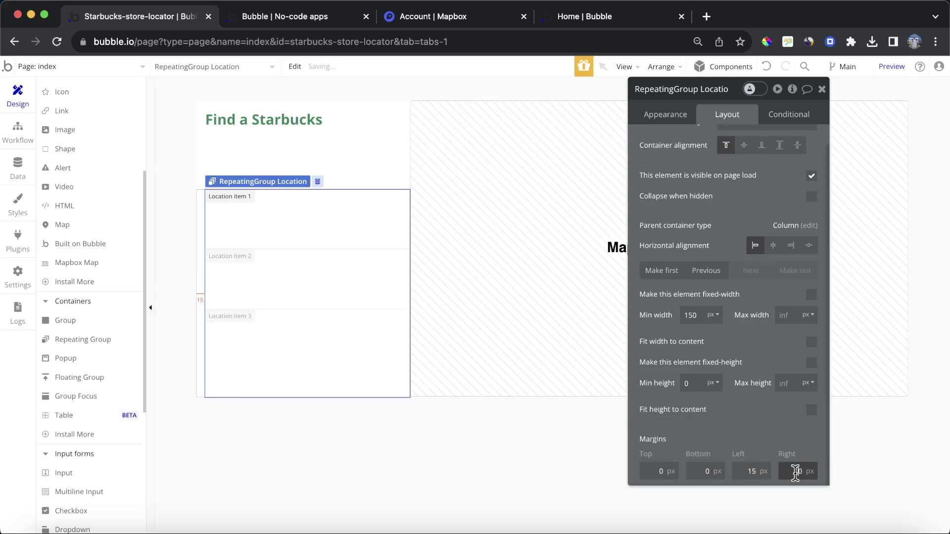
type("15")
left_click(468, 320)
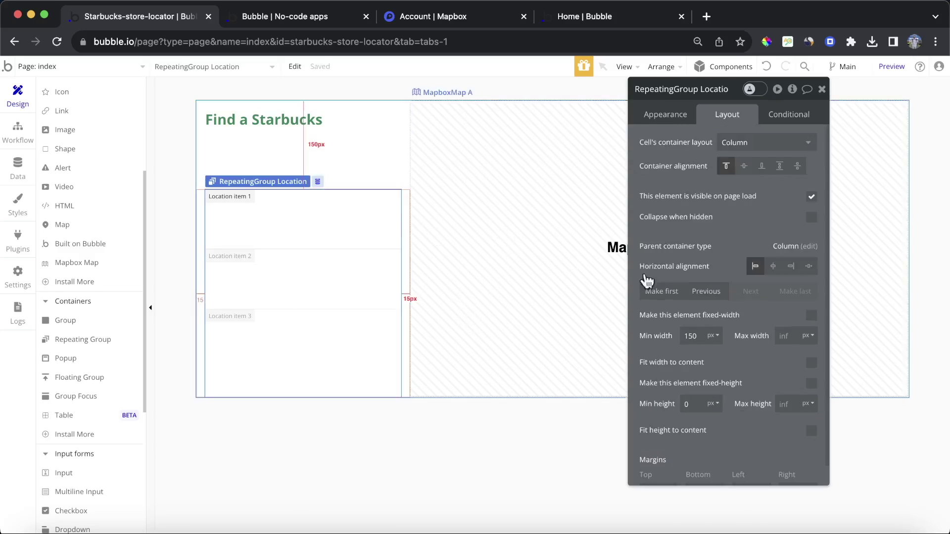
left_click(766, 66)
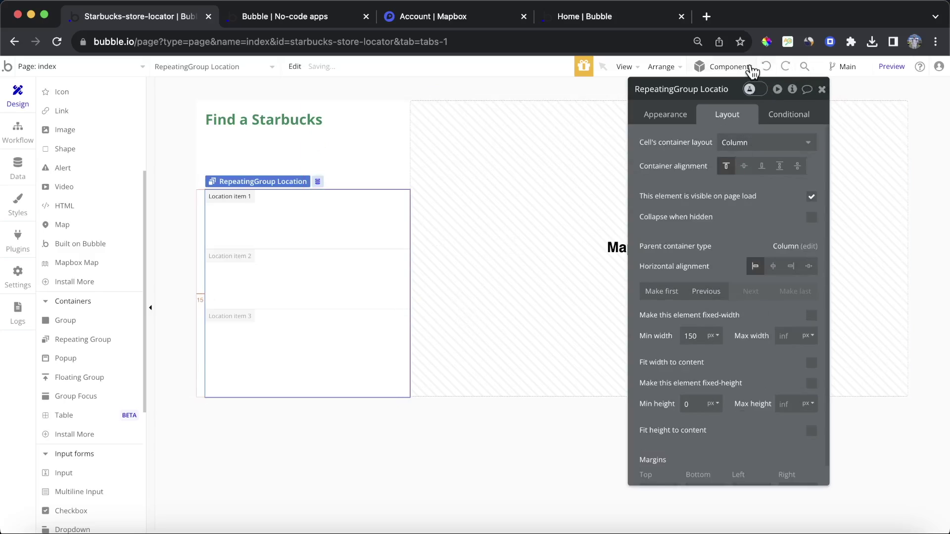
left_click(765, 66)
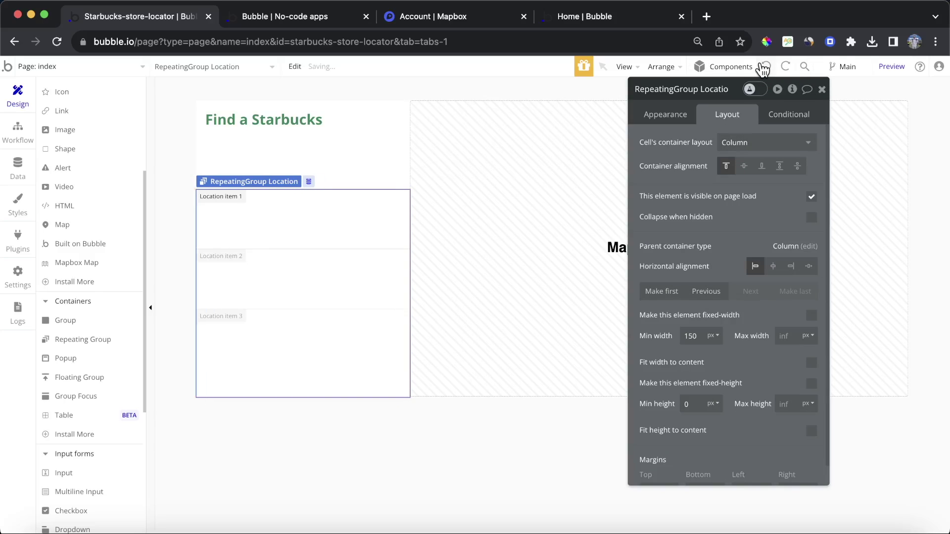
Draw a group about 202 by 51 px in the repeating group's first cell and give it a Column layout.
left_click(91, 321)
left_click_drag(225, 211, 339, 239)
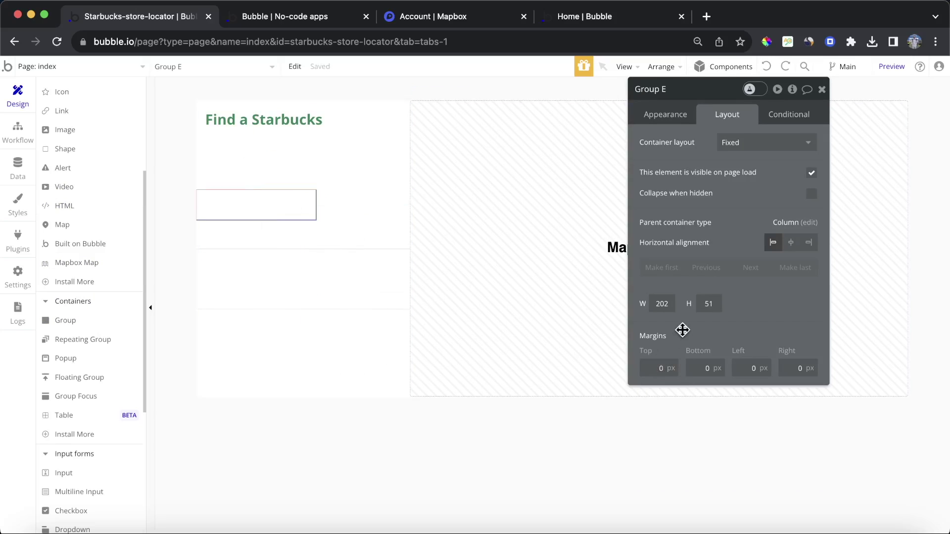
left_click_drag(751, 319, 760, 112)
left_click(762, 94)
left_click(767, 184)
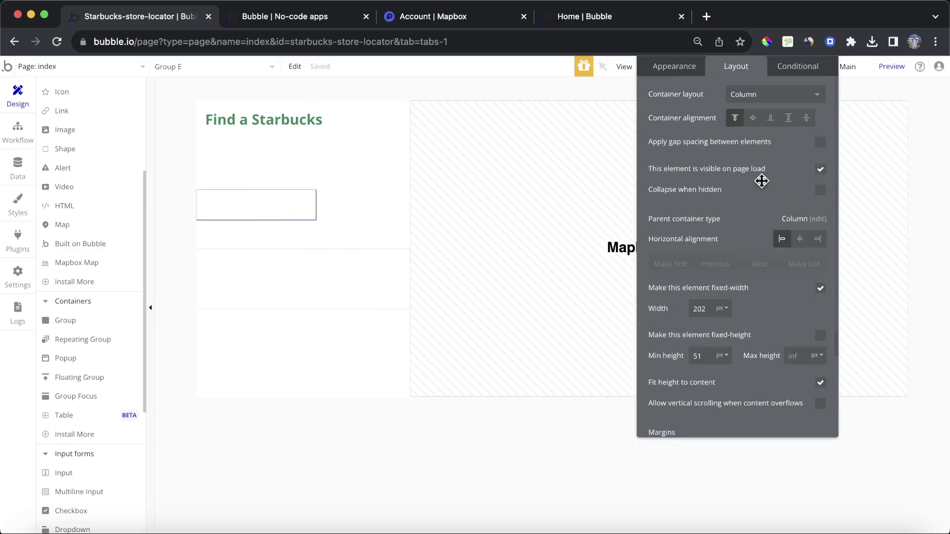
Set the new cell group's padding to 15 px on all four sides.
scroll(678, 412, "down", 3)
left_click(682, 424)
type("15")
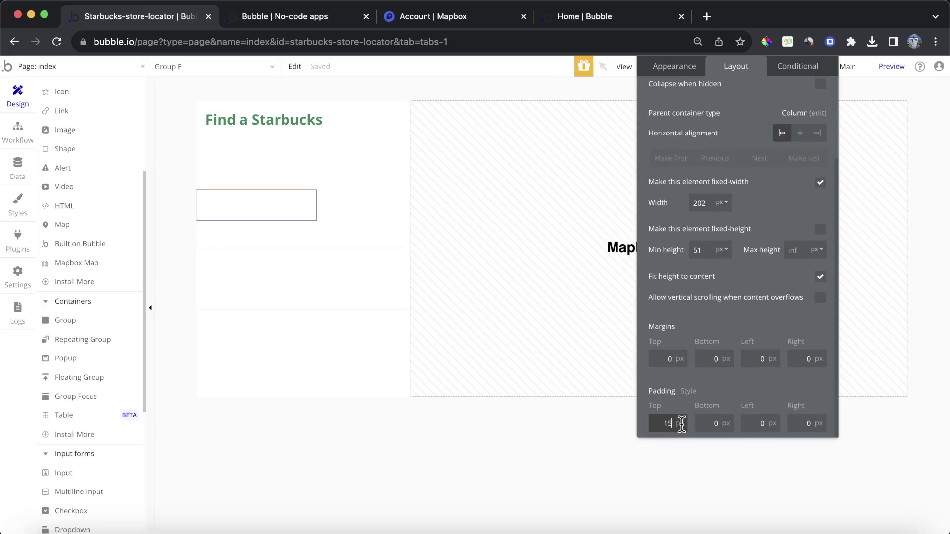
key("Tab")
type("15")
key("Tab")
type("15")
key("Tab")
type("15")
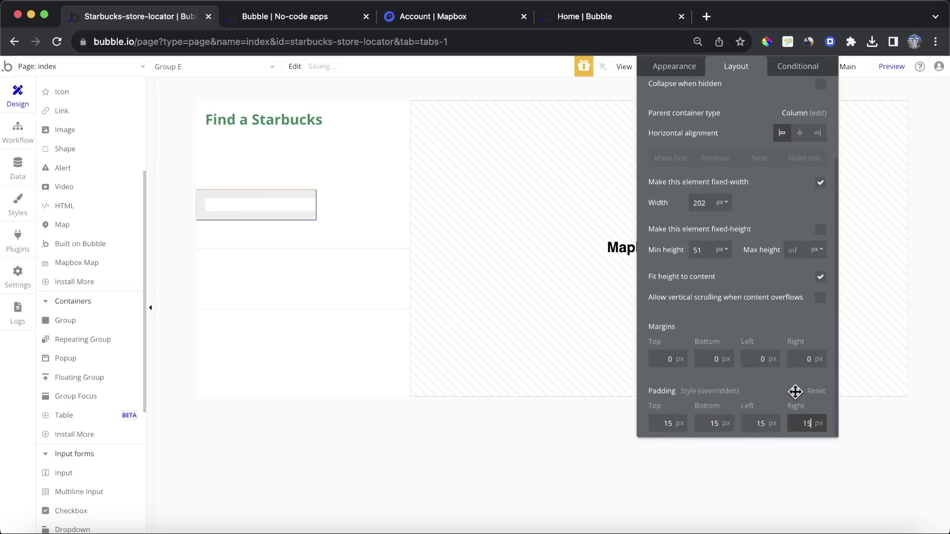
Rename the cell group to Group - Location, without fixed width or height fitting, with minimum width 0 px and minimum height 50 px.
left_click_drag(763, 333, 683, 384)
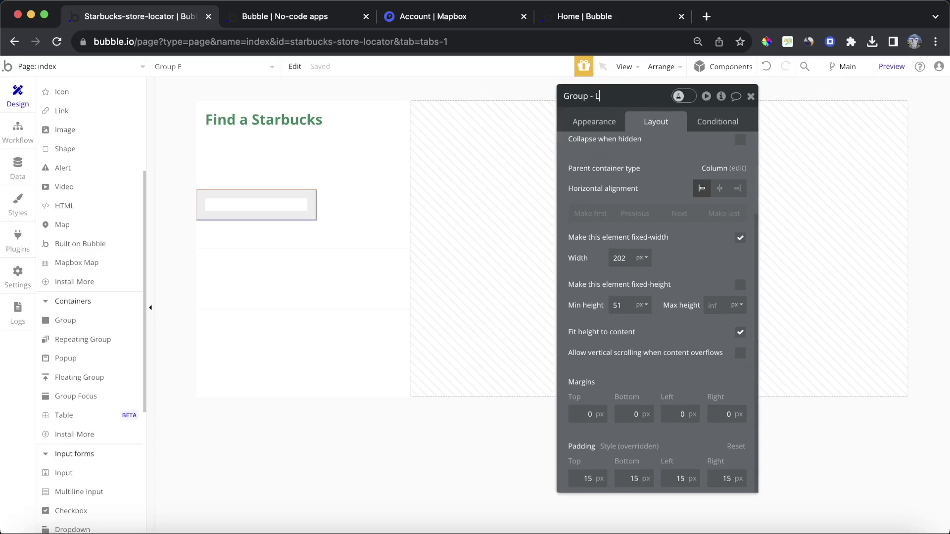
left_click(741, 238)
type("0")
left_click(624, 300)
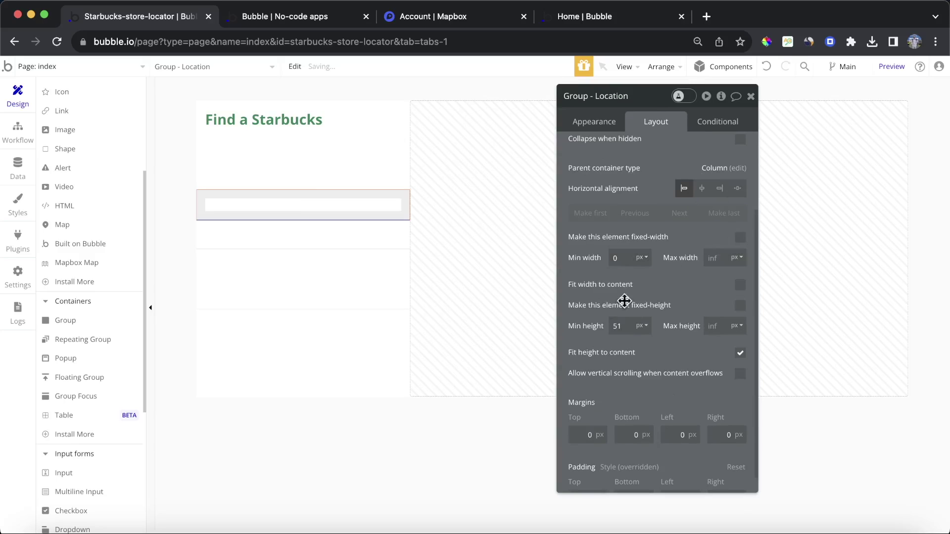
left_click(741, 352)
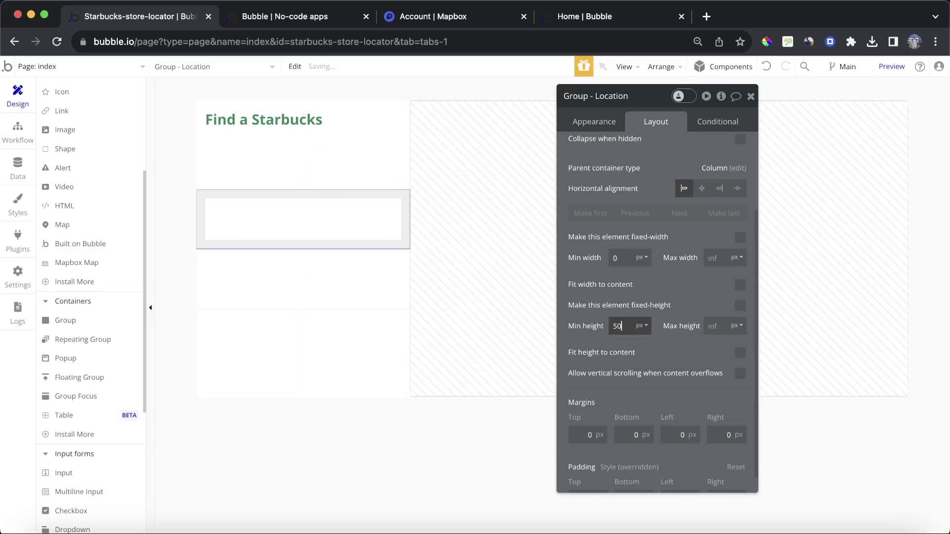
type("50")
left_click(658, 298)
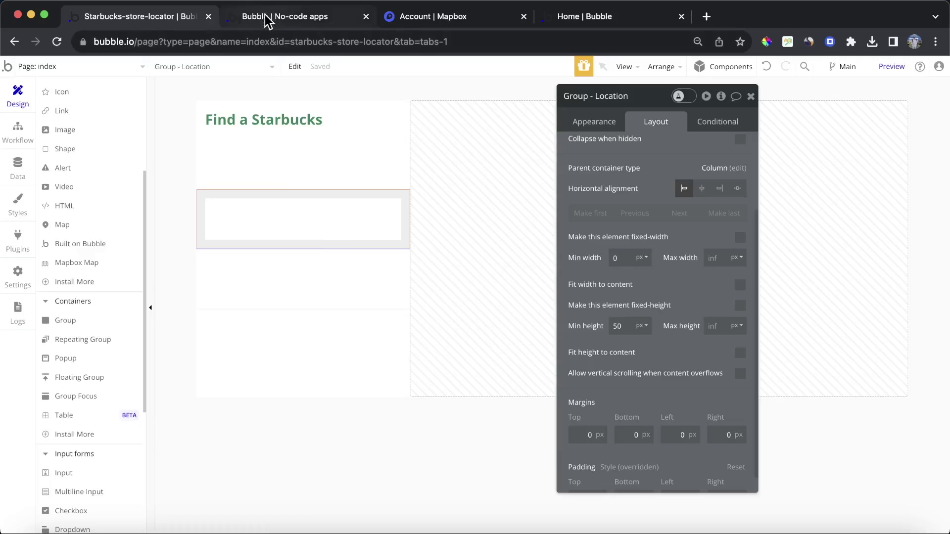
Reload the page preview to check the store list beside the map and return to the editor.
left_click(267, 16)
key("super+r")
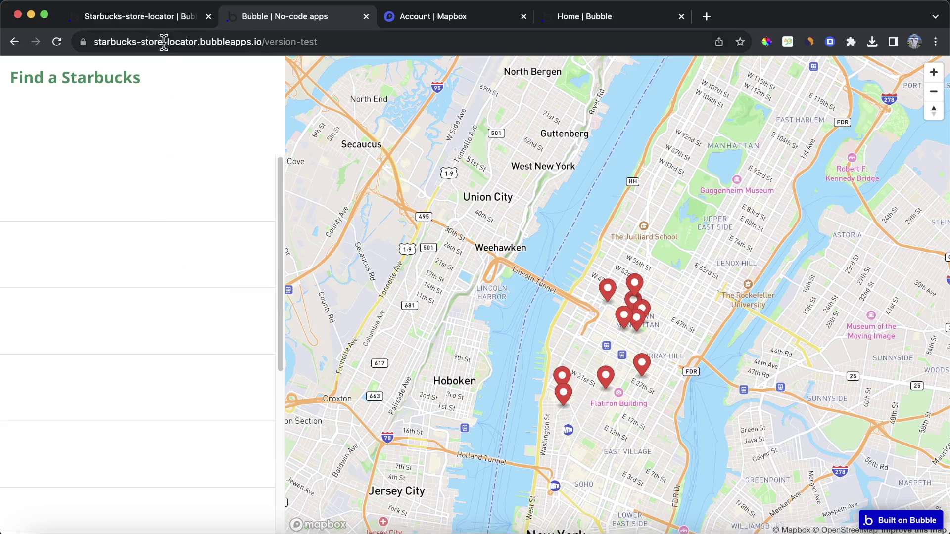
left_click(143, 16)
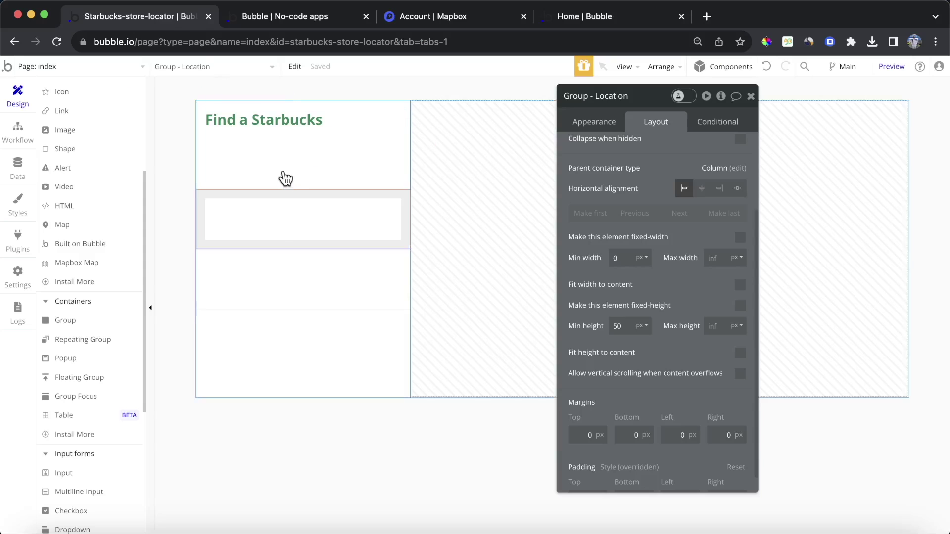
Set the minimum height of the Group - Section Header container to 0 px.
left_click(253, 157)
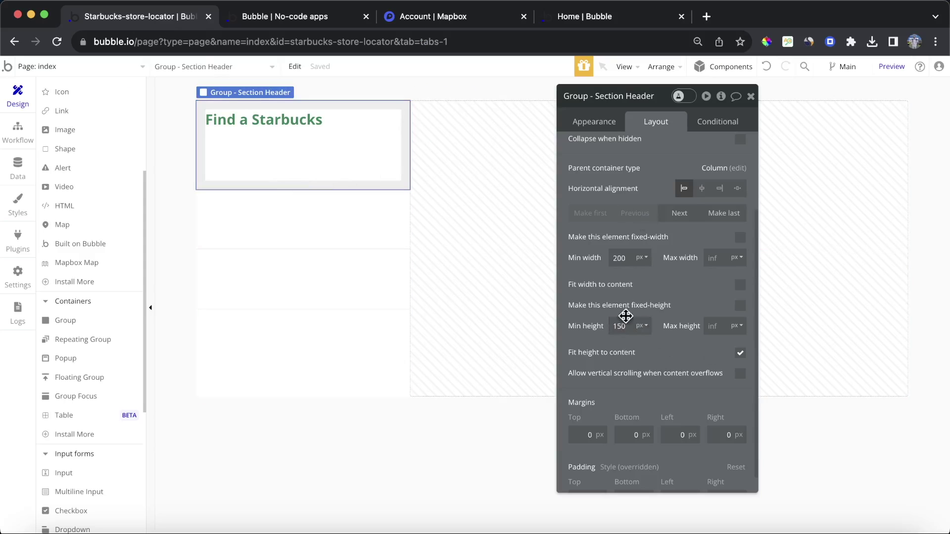
type("0")
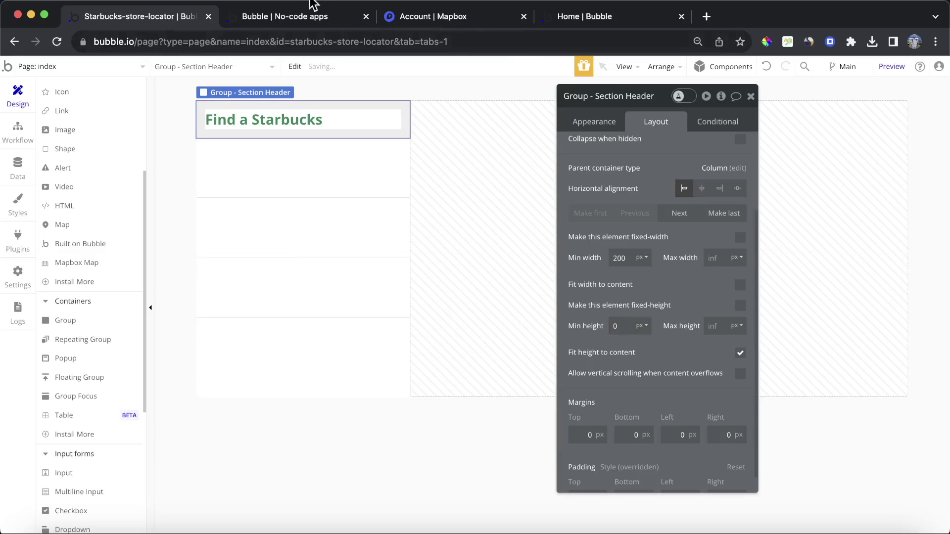
Draw a text element about 116 by 22 px inside Group - Location, with the content Starbucks.
left_click(314, 152)
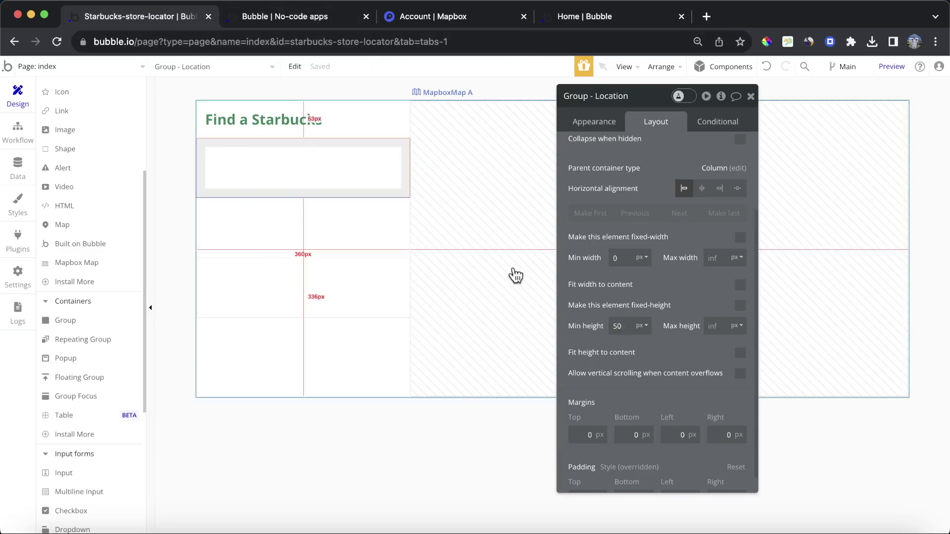
left_click(365, 137)
left_click(361, 175)
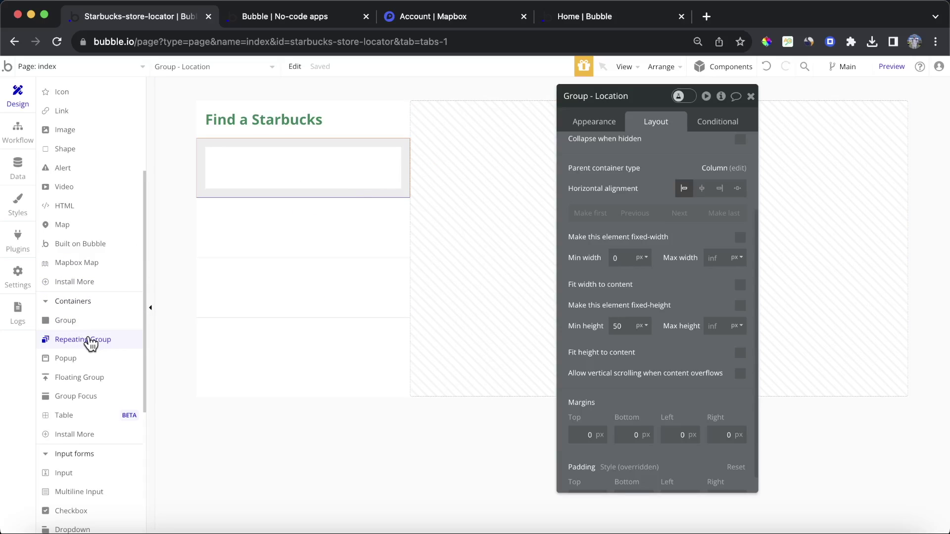
scroll(92, 341, "up", 5)
left_click(62, 234)
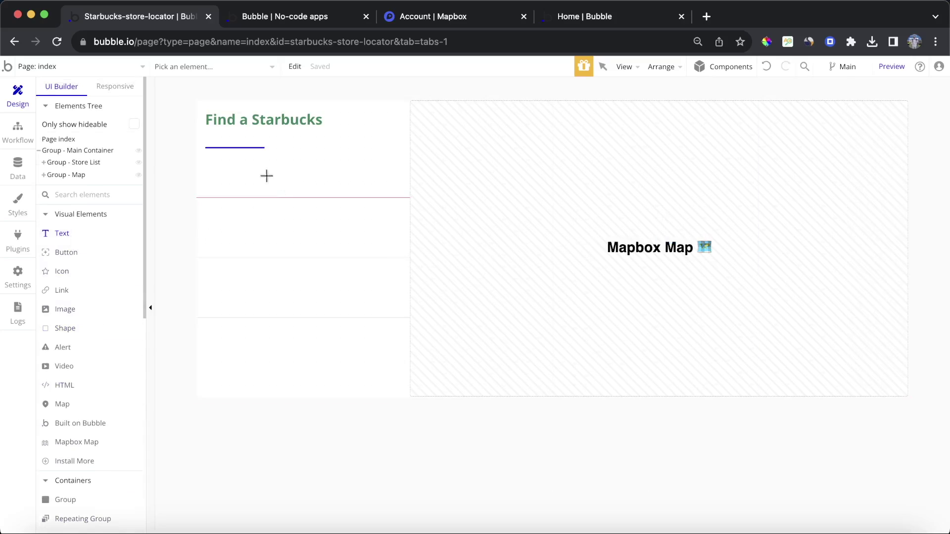
left_click_drag(219, 160, 286, 170)
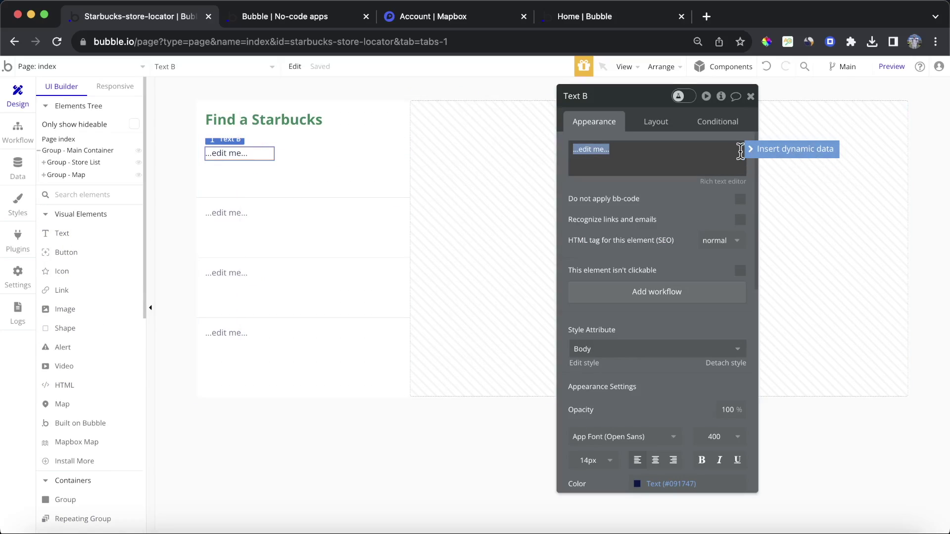
type("Starbucks")
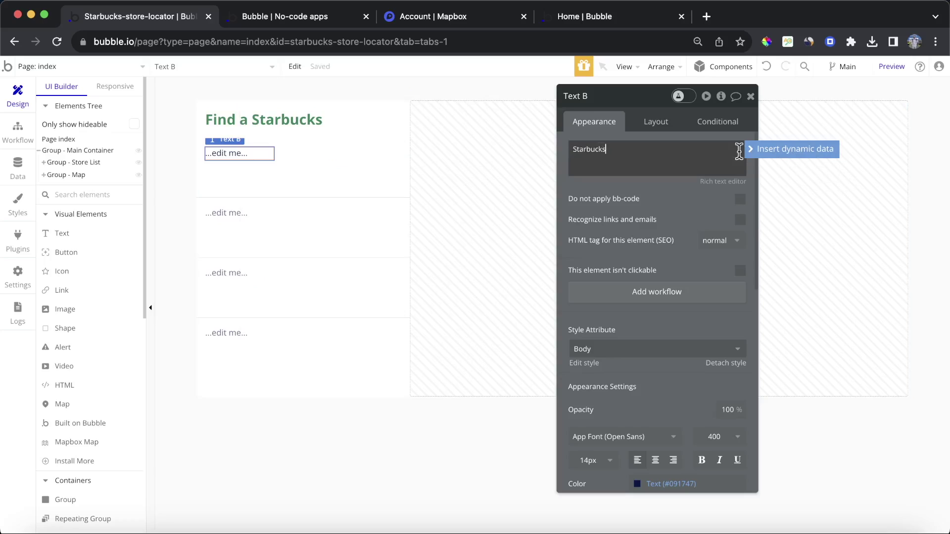
Turn off the fixed width of the Starbucks text and set its minimum height to 0 px.
left_click(665, 126)
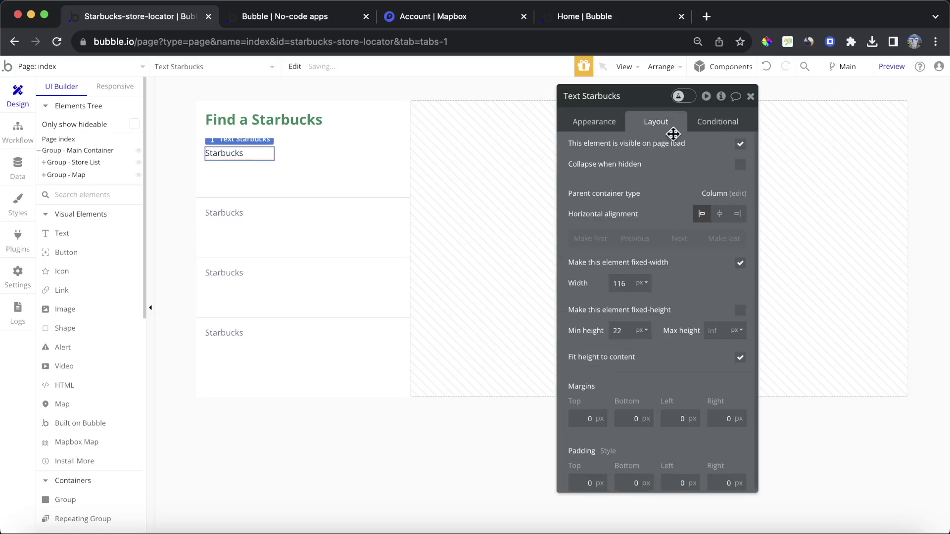
left_click(740, 264)
type("0")
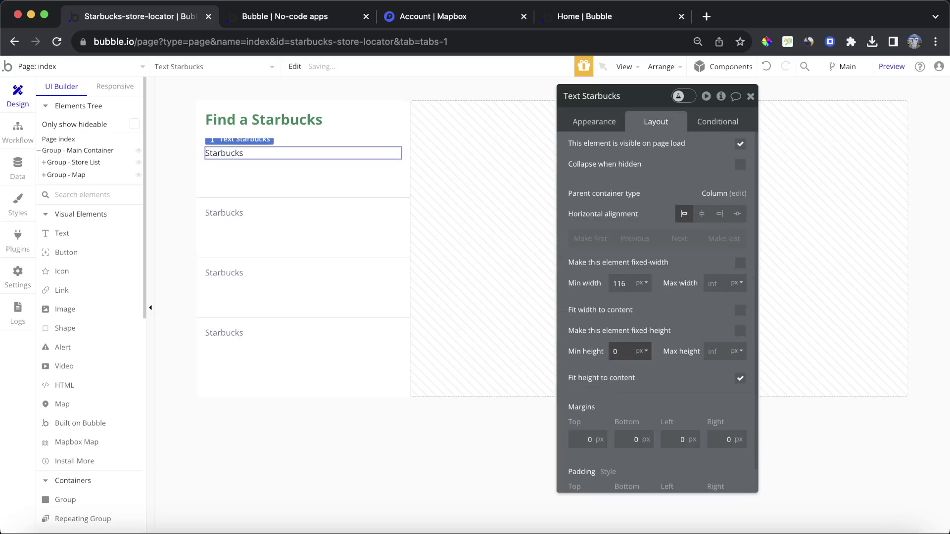
Set the font of the Starbucks text in Group - Location to Open Sans.
left_click(607, 123)
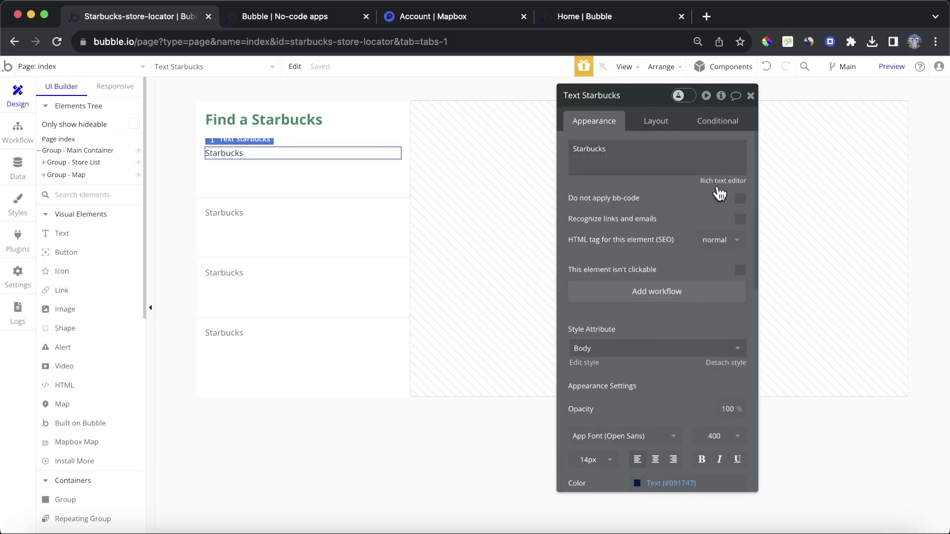
scroll(693, 238, "down", 5)
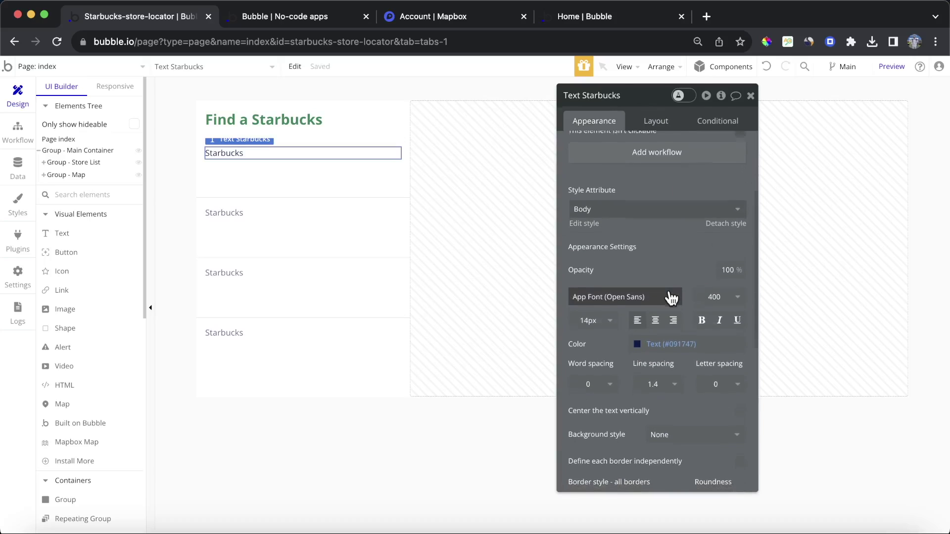
left_click(668, 274)
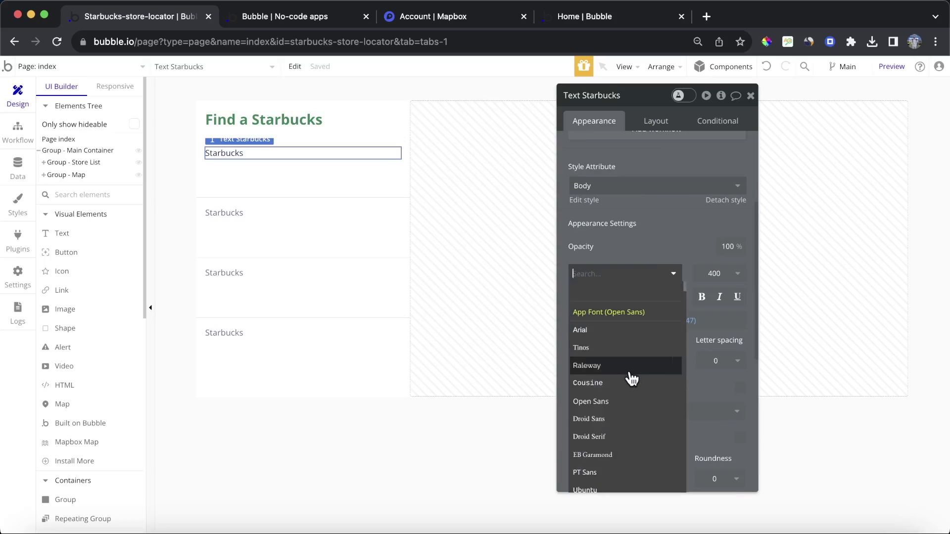
left_click(626, 401)
scroll(658, 216, "down", 1)
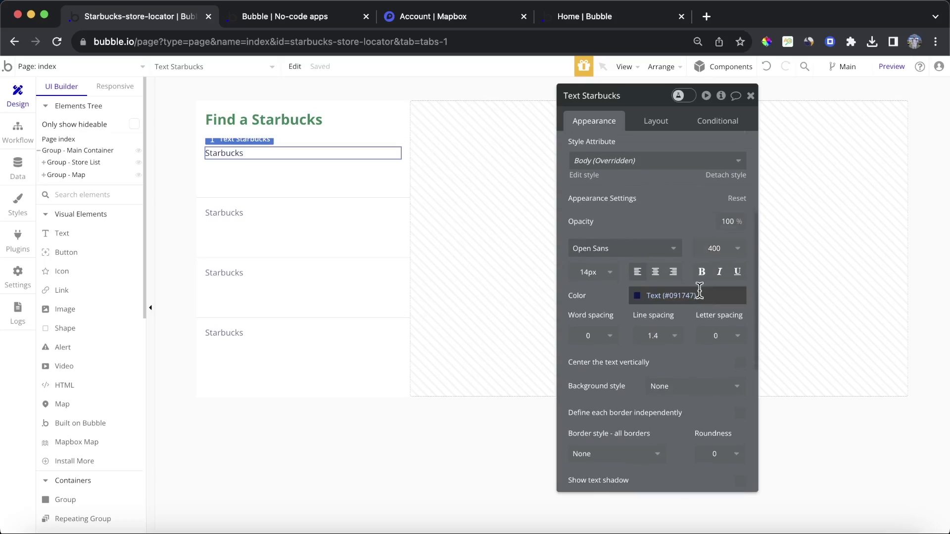
scroll(725, 263, "down", 2)
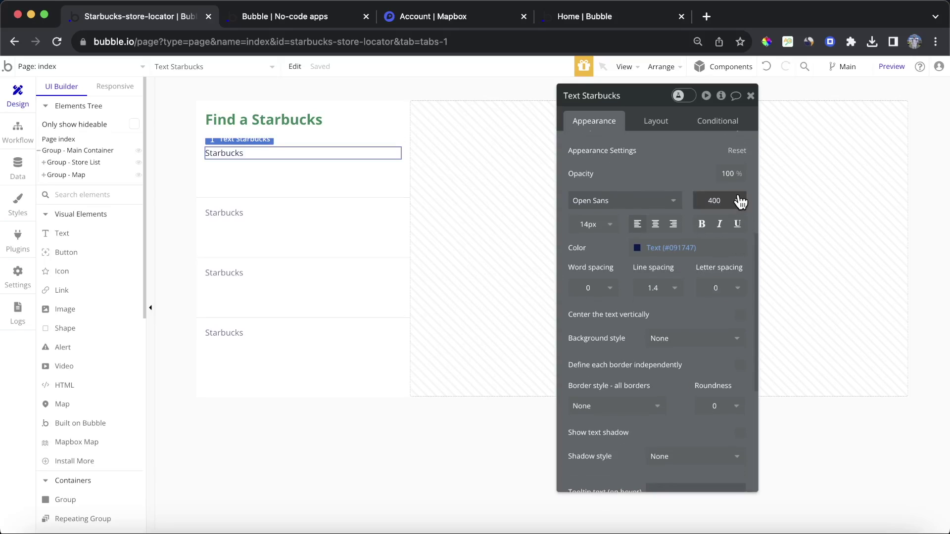
Apply the Heading 6 style to the Starbucks text and close its property editor.
scroll(683, 189, "up", 10)
left_click(693, 347)
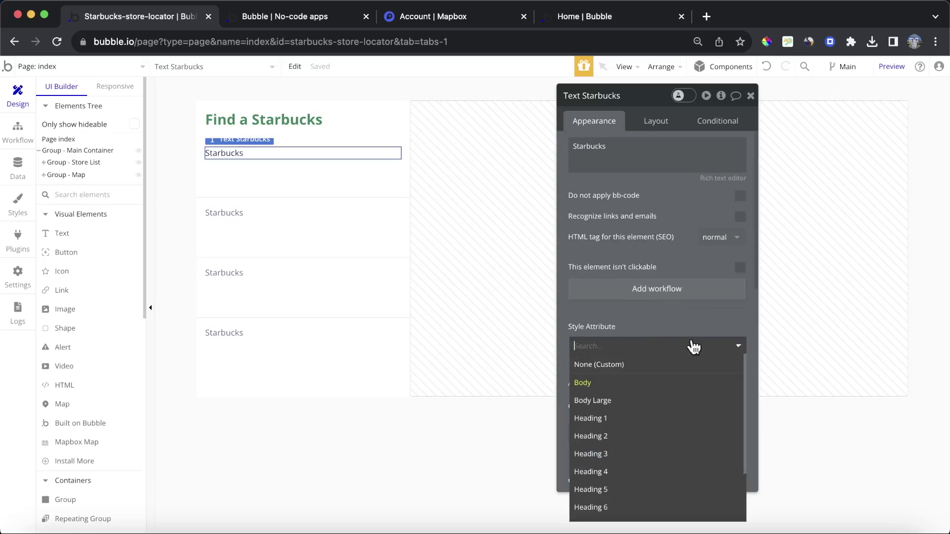
scroll(658, 421, "down", 2)
left_click(637, 450)
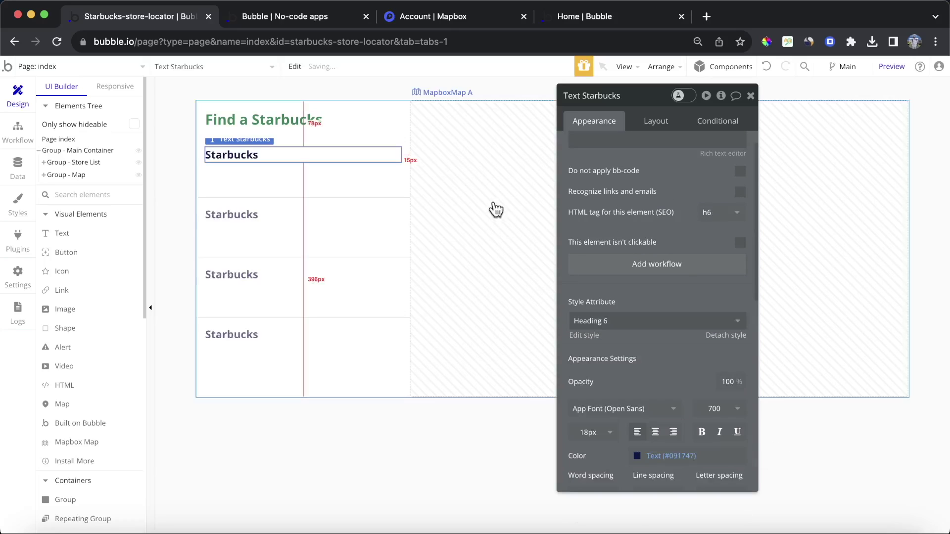
left_click(751, 96)
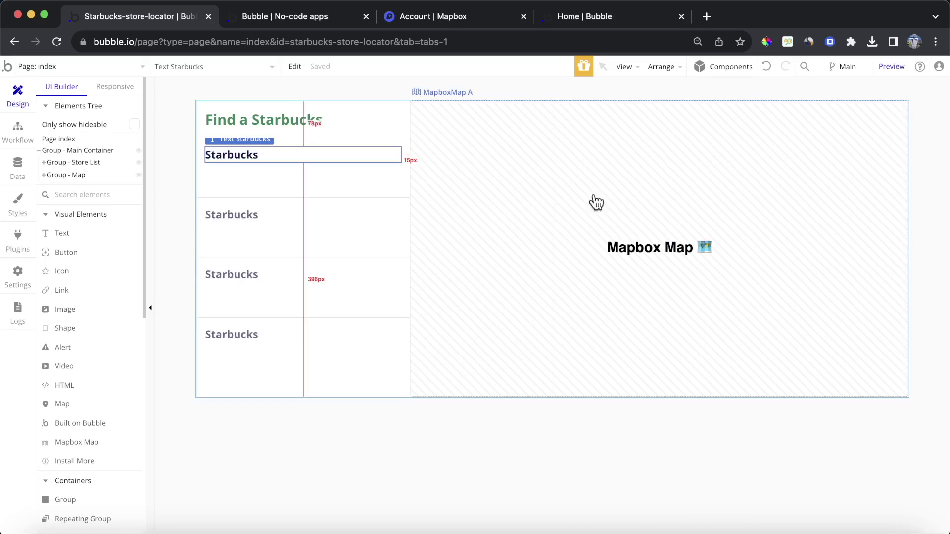
Duplicate the Starbucks text below the original inside Group - Location and apply the Body style to the copy.
left_click(505, 213)
left_click(256, 154)
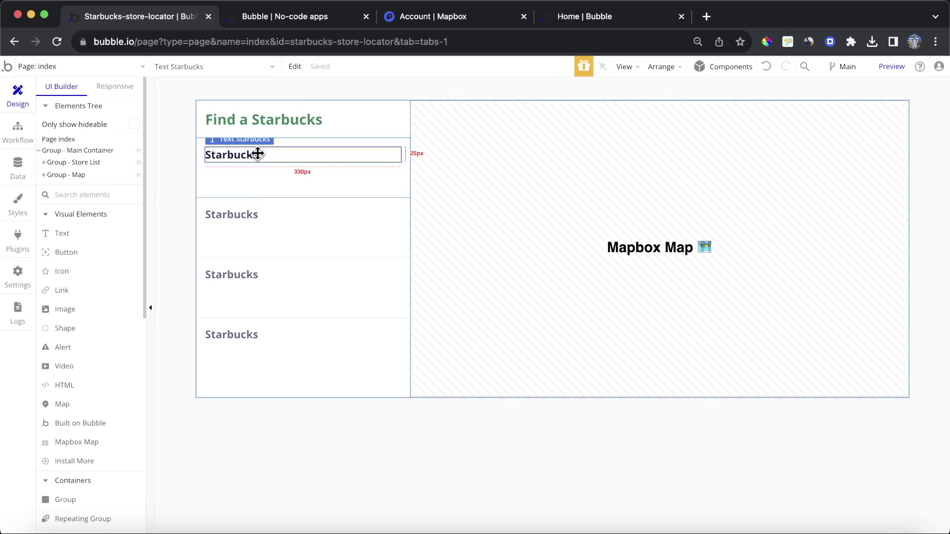
left_click_drag(263, 186, 261, 185)
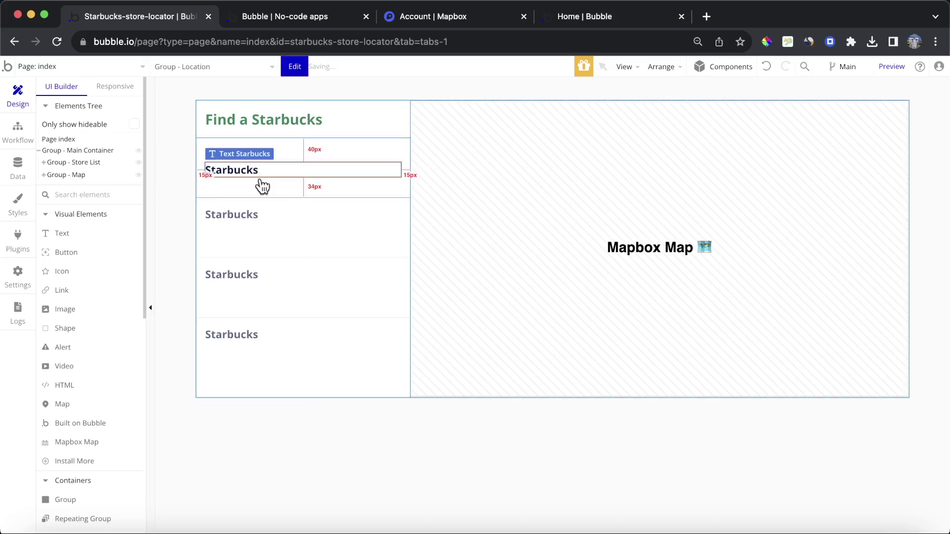
double_click(299, 166)
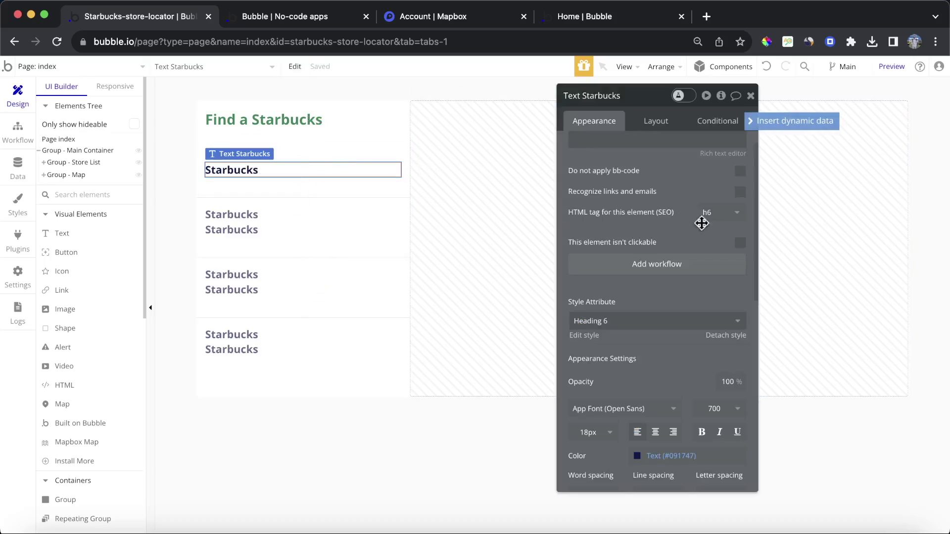
left_click(703, 322)
left_click(681, 368)
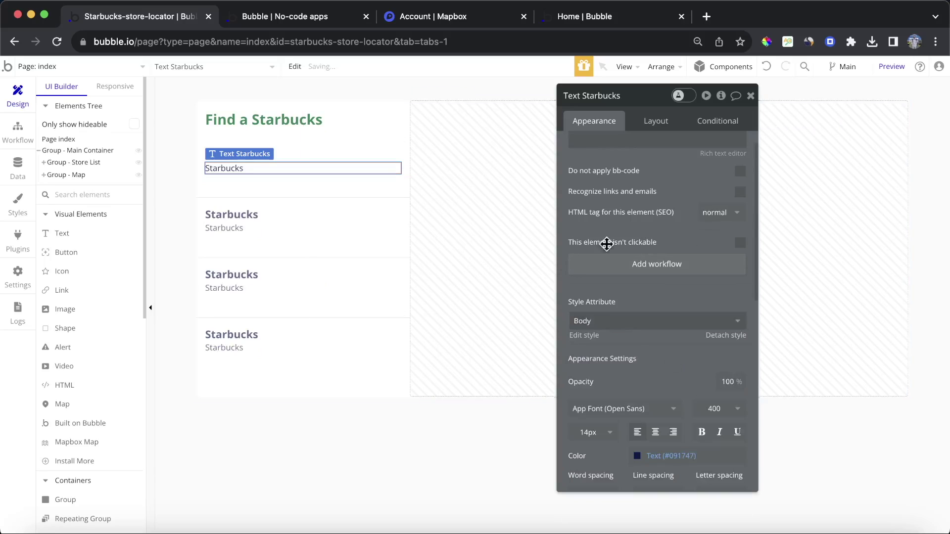
scroll(644, 222, "up", 1)
left_click(654, 163)
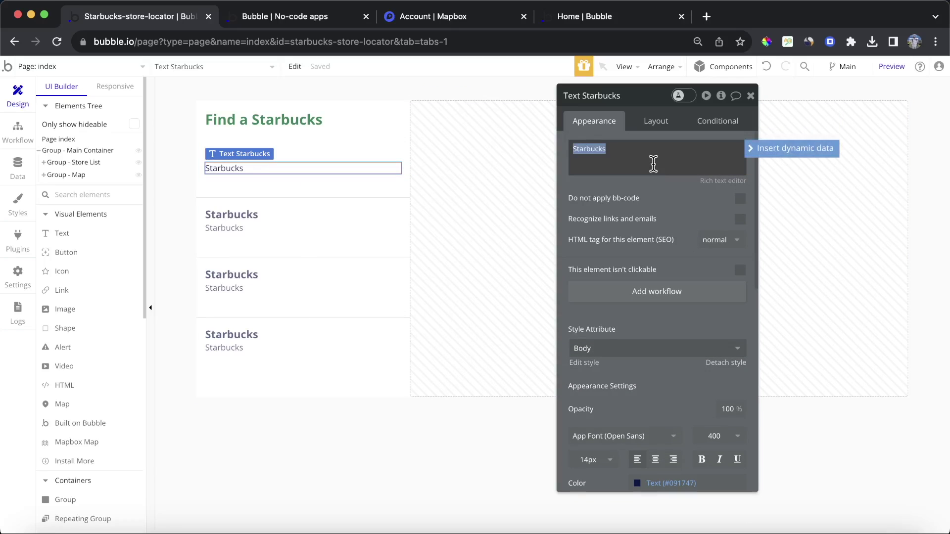
key("BackSpace")
left_click(763, 154)
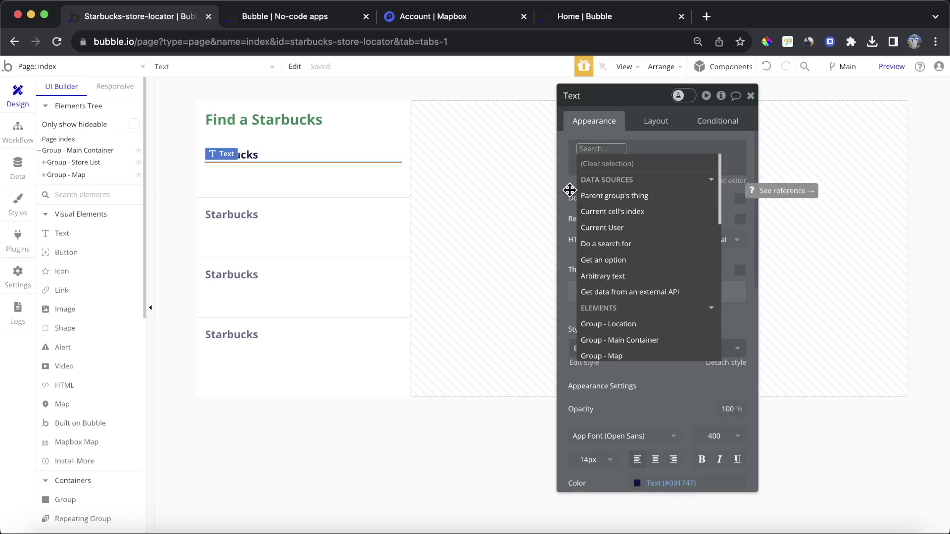
left_click(766, 66)
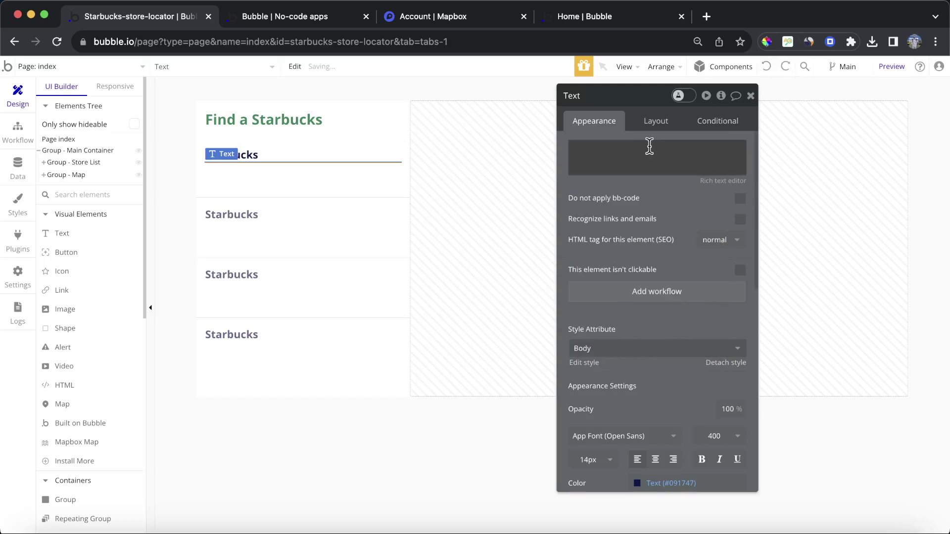
Set the content type of Group - Location to Location and its data source to Current cell's Location.
left_click(360, 190)
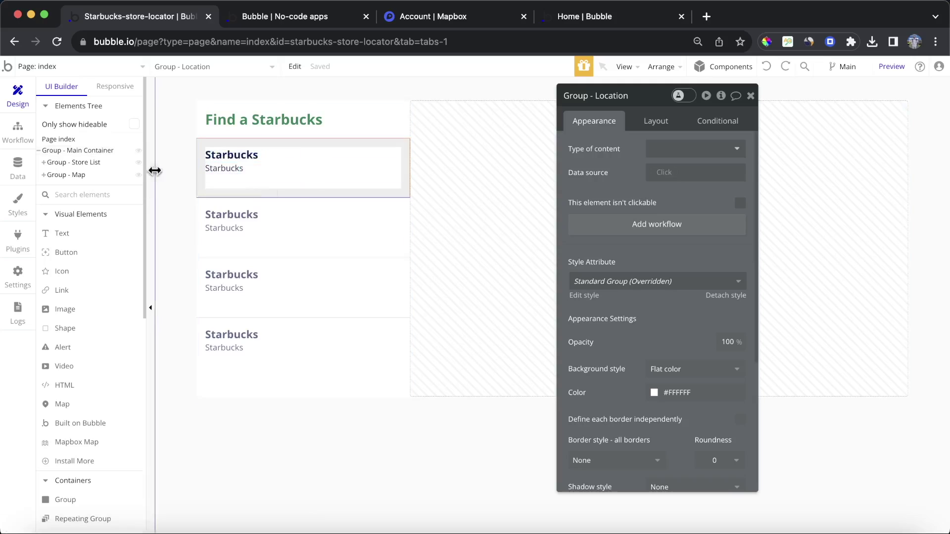
left_click(45, 163)
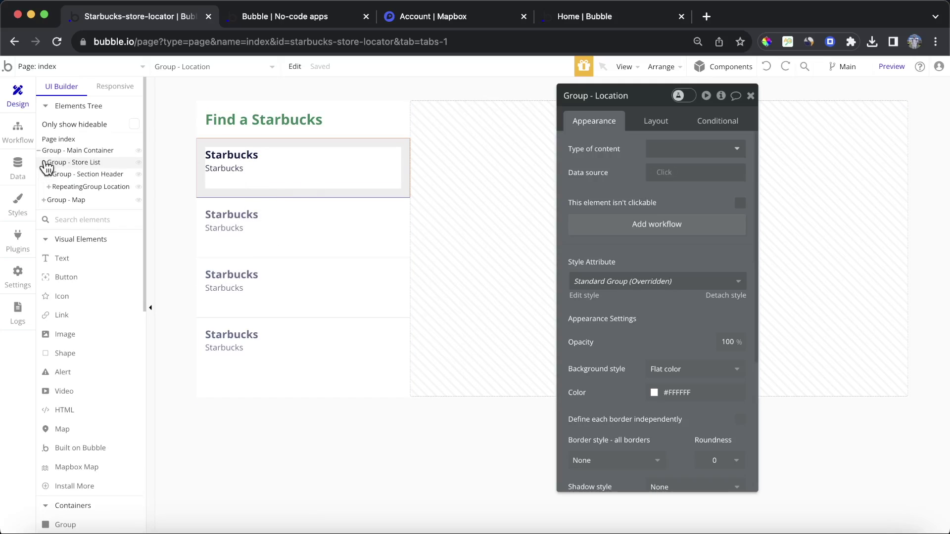
left_click(49, 187)
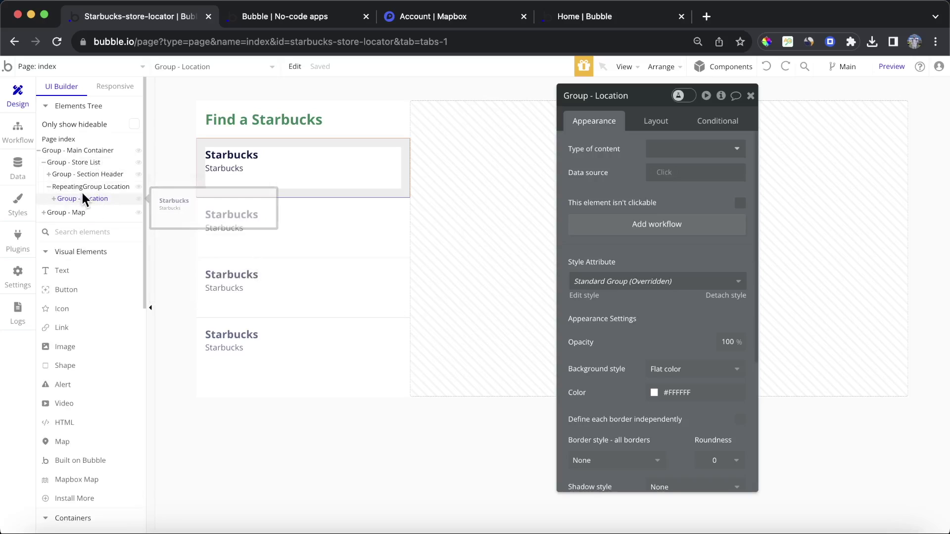
left_click(54, 199)
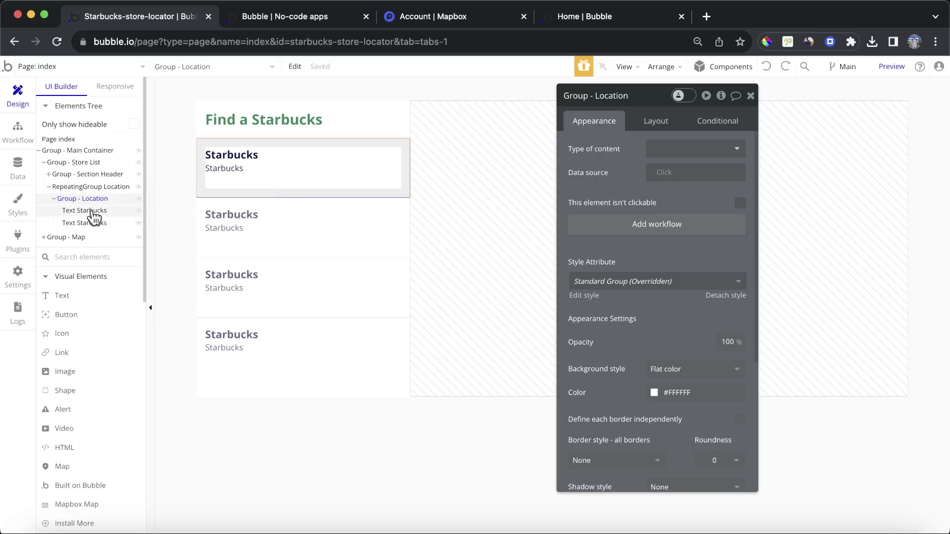
left_click(89, 188)
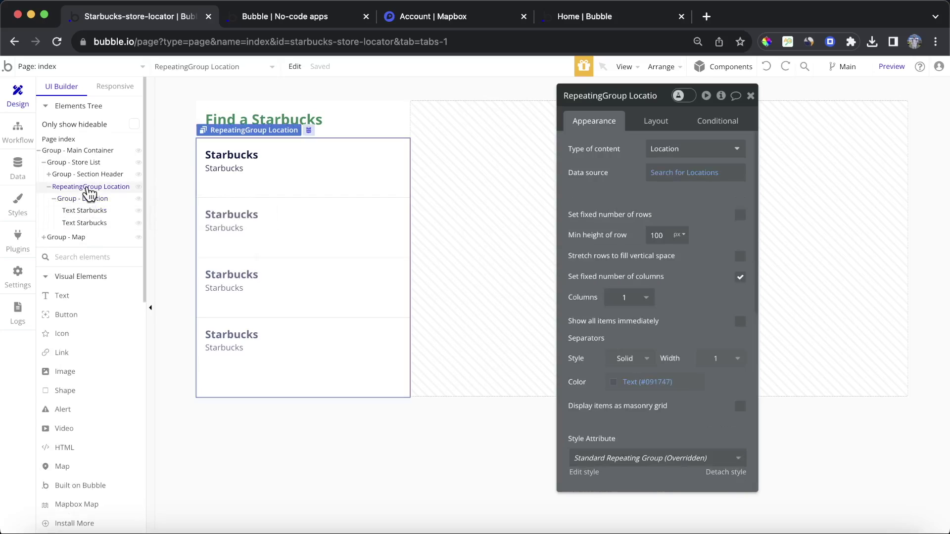
left_click(103, 199)
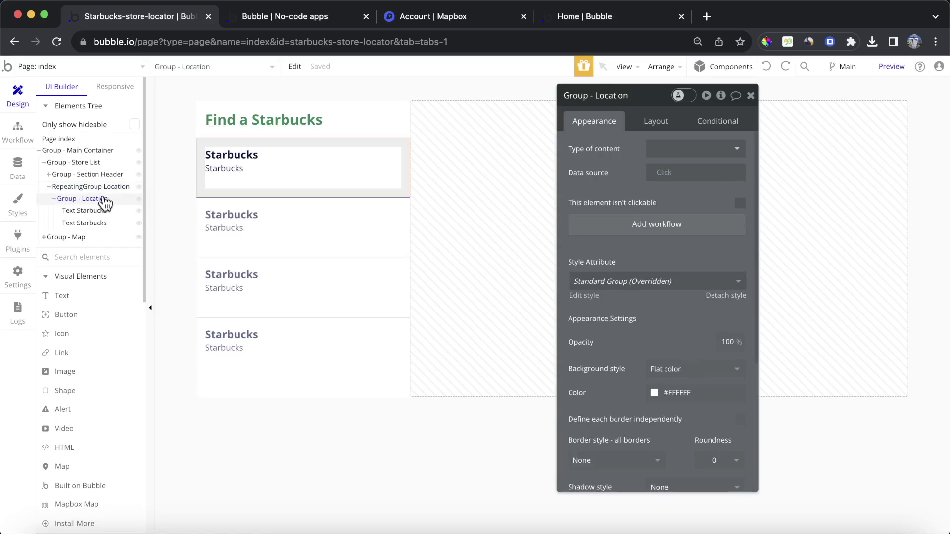
left_click(685, 149)
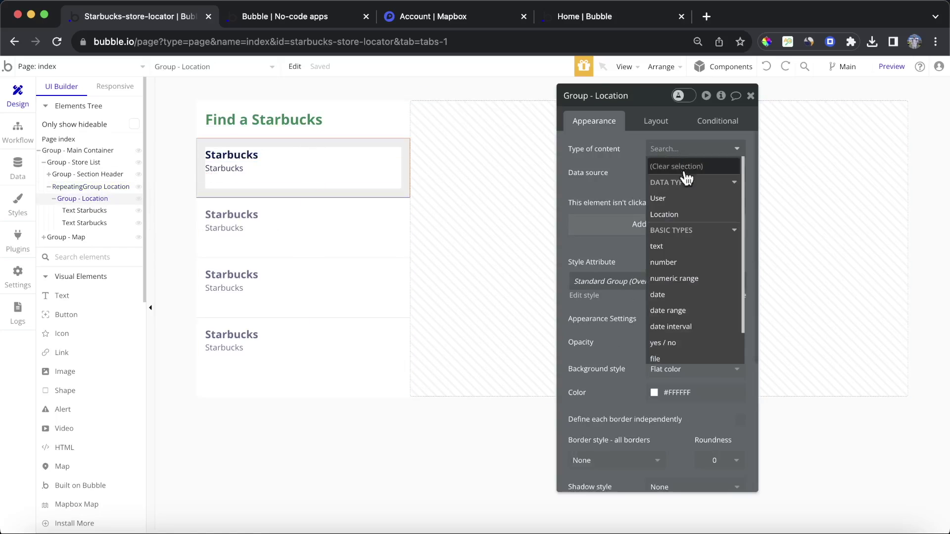
left_click(682, 216)
left_click(675, 173)
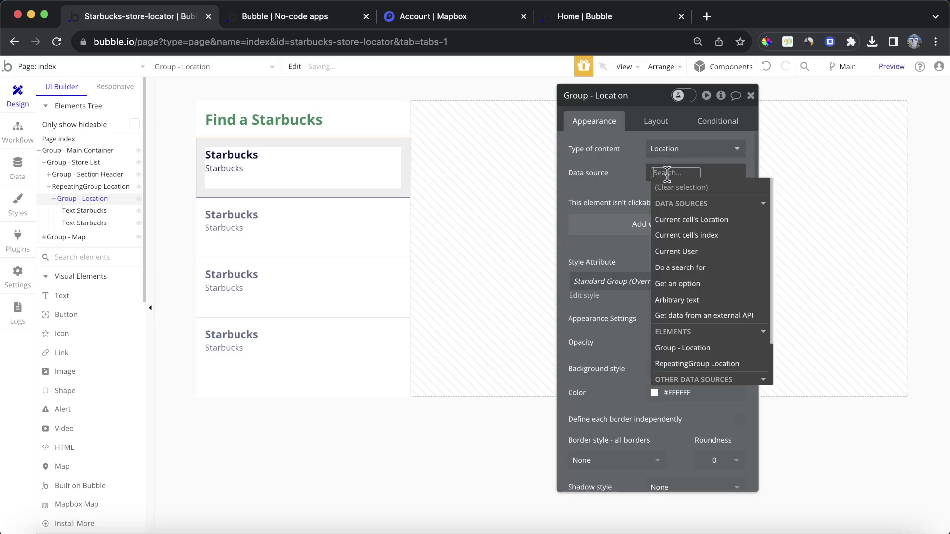
left_click(703, 220)
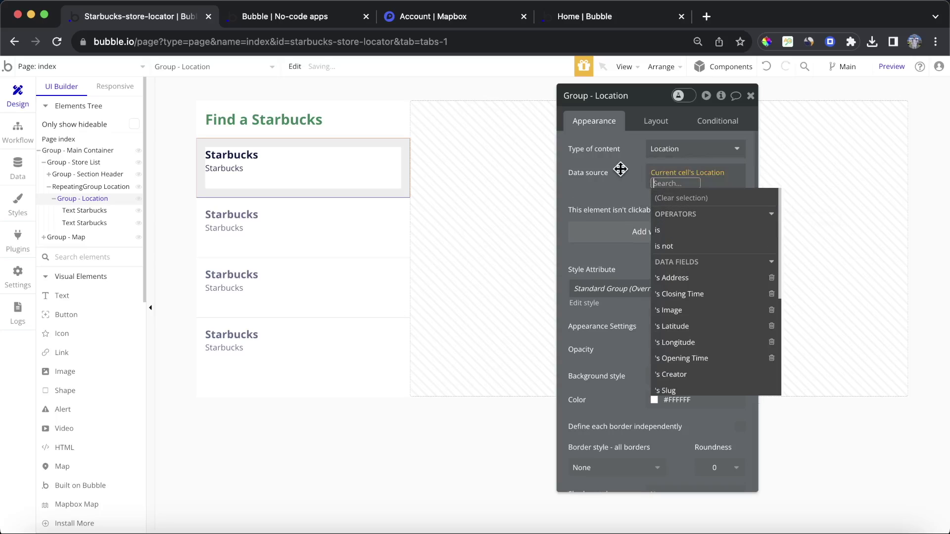
left_click(619, 167)
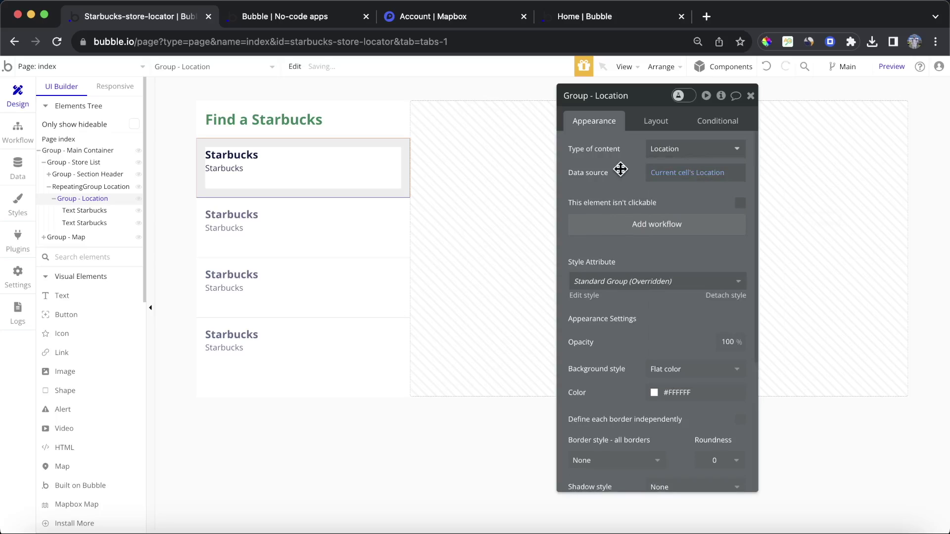
Replace the content of the second Starbucks text with the dynamic value Parent group's Location's Address.
left_click(274, 169)
double_click(589, 149)
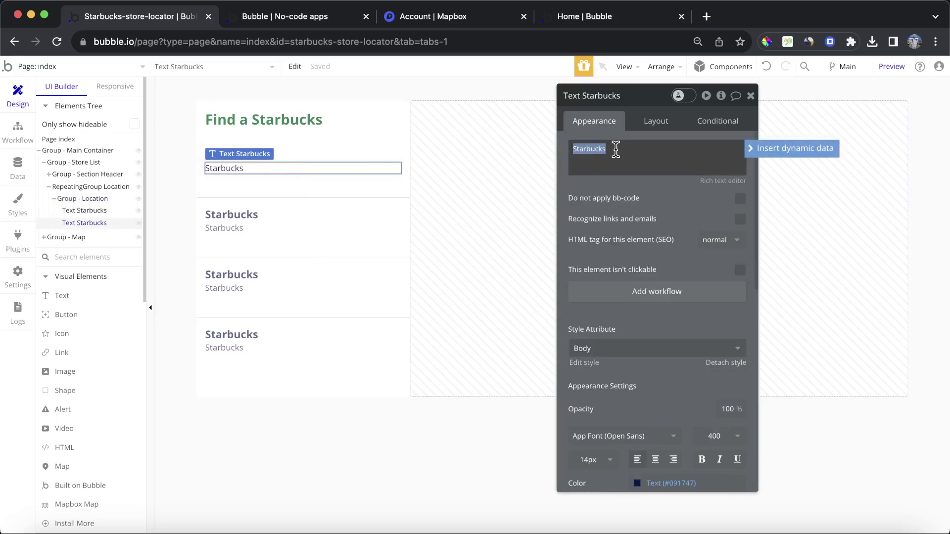
key("BackSpace")
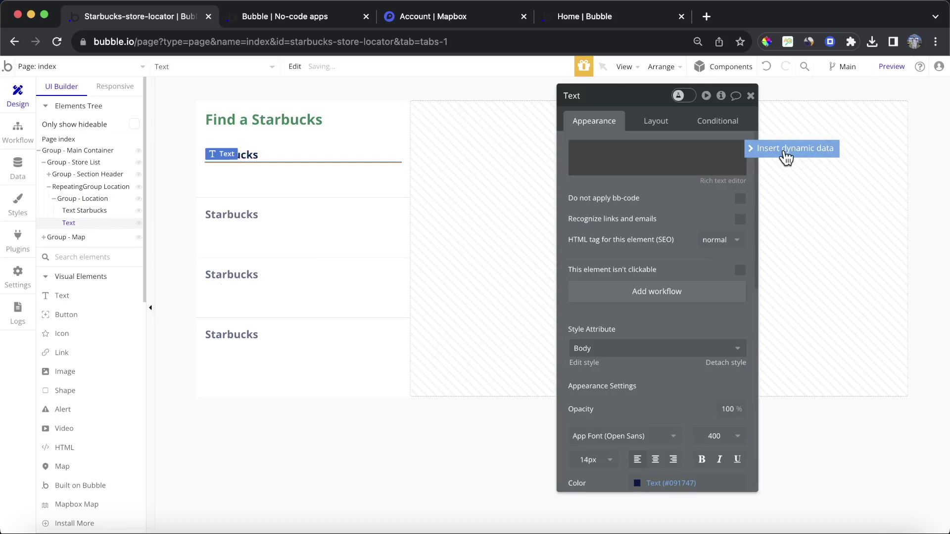
left_click(787, 157)
left_click(656, 210)
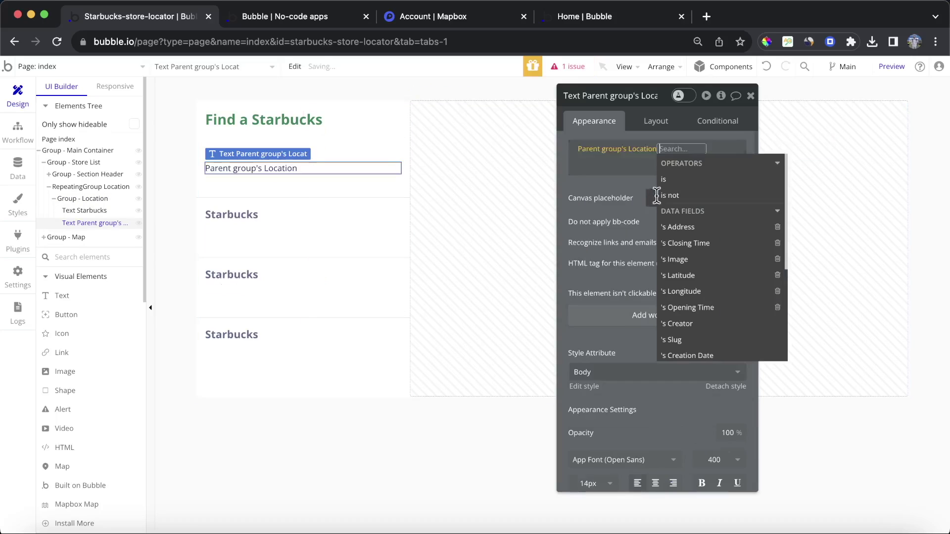
left_click(721, 230)
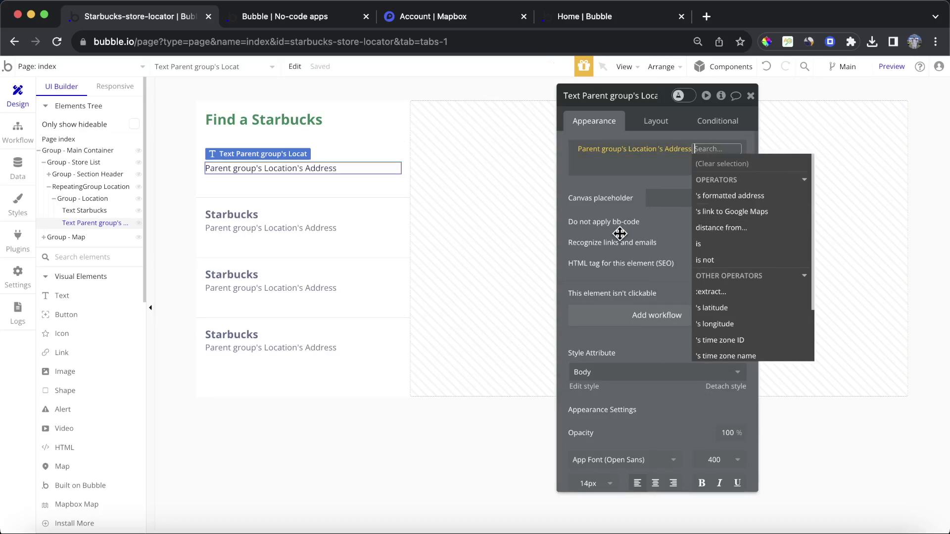
left_click(611, 220)
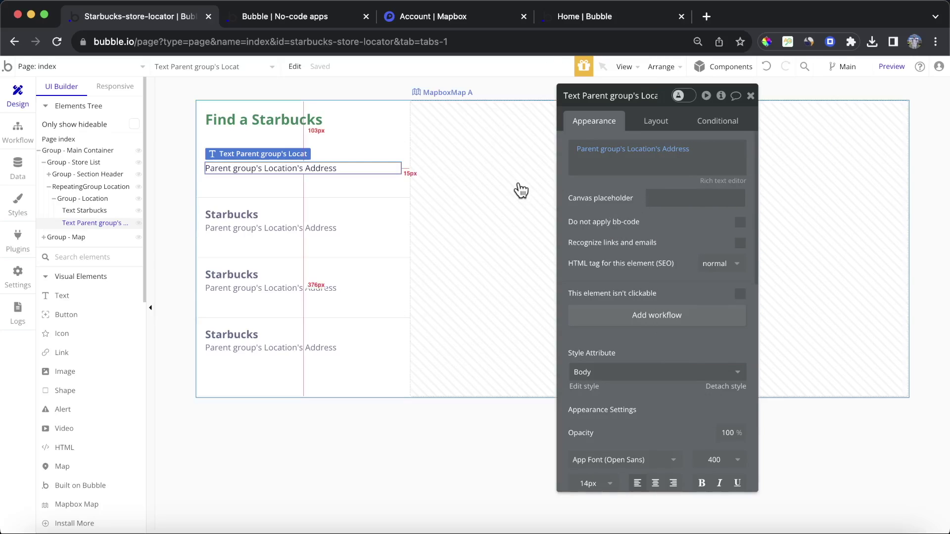
Check the addresses in the store list on the page preview and return to the editor.
left_click(312, 20)
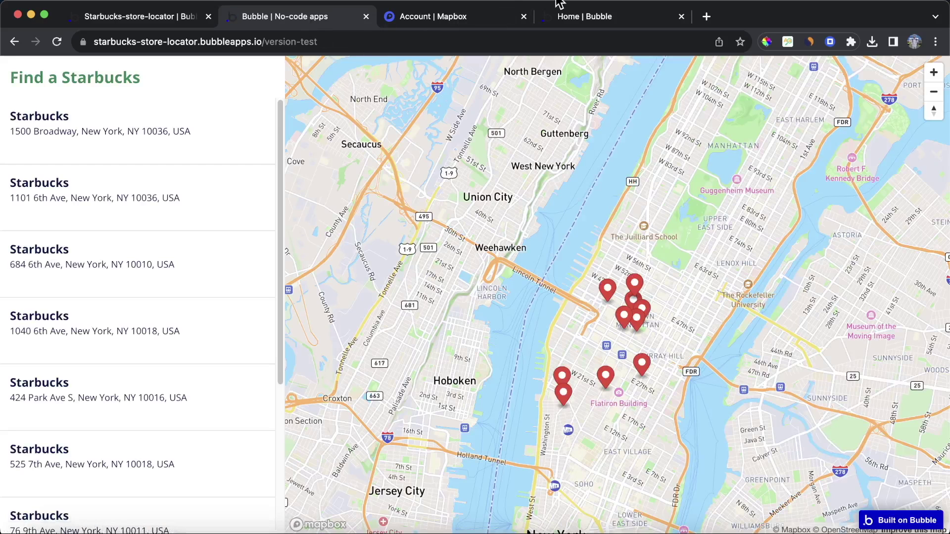
scroll(155, 210, "down", 5)
scroll(155, 210, "up", 5)
left_click(150, 22)
Apply gap spacing between the elements of Group - Location with a row gap of 10 px.
left_click(366, 183)
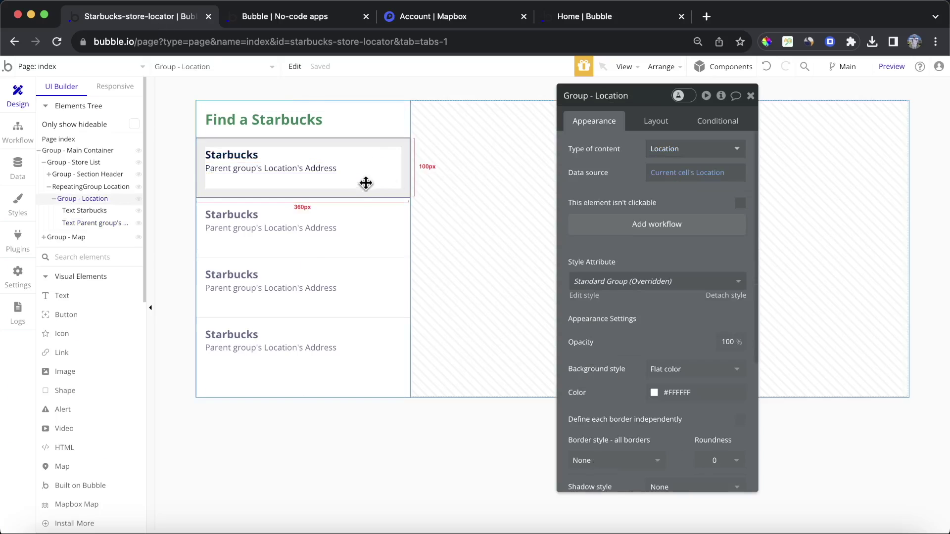
left_click(649, 122)
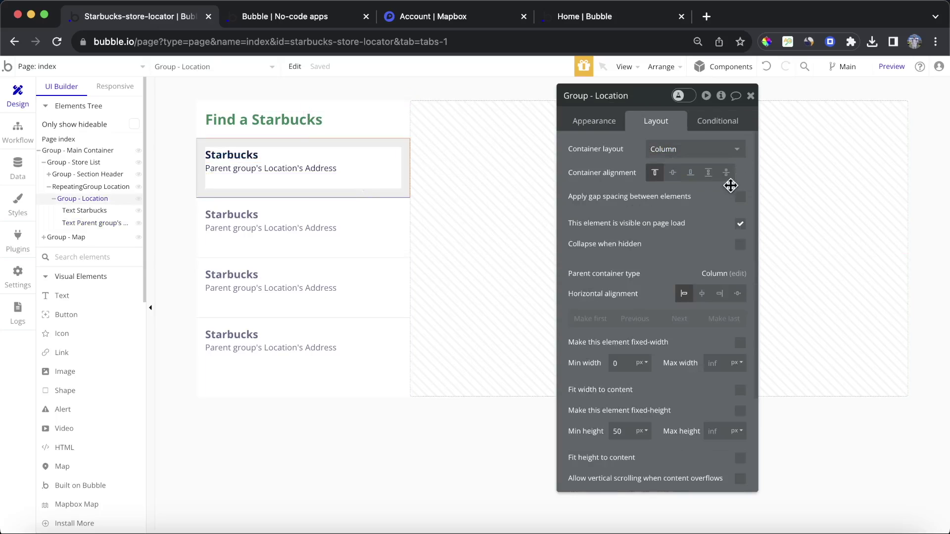
left_click(739, 197)
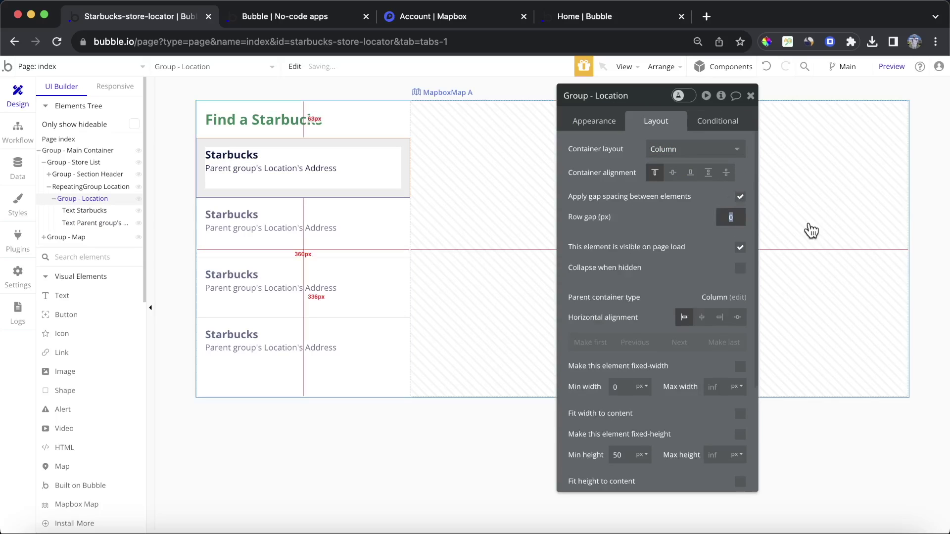
type("10")
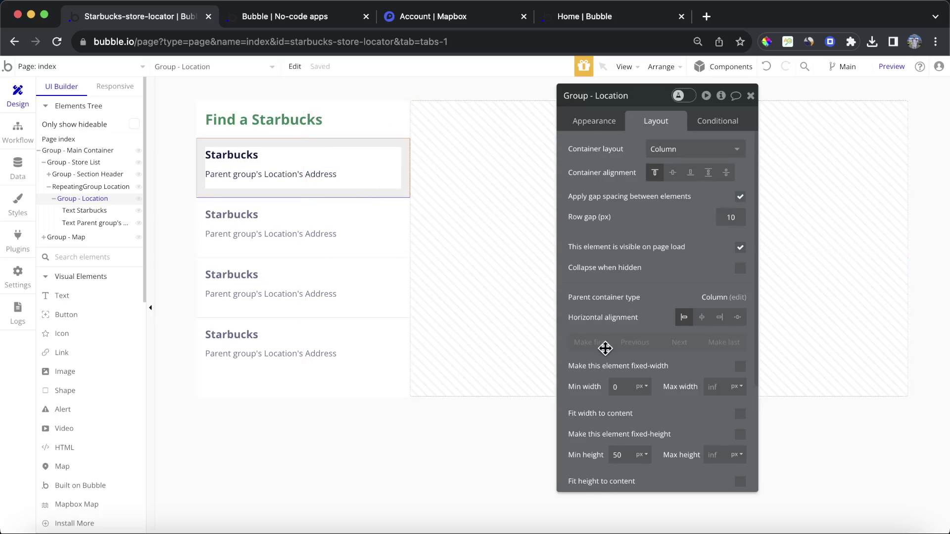
Set the minimum height of Group - Location to 0 px.
scroll(619, 386, "down", 1)
double_click(629, 432)
key("BackSpace")
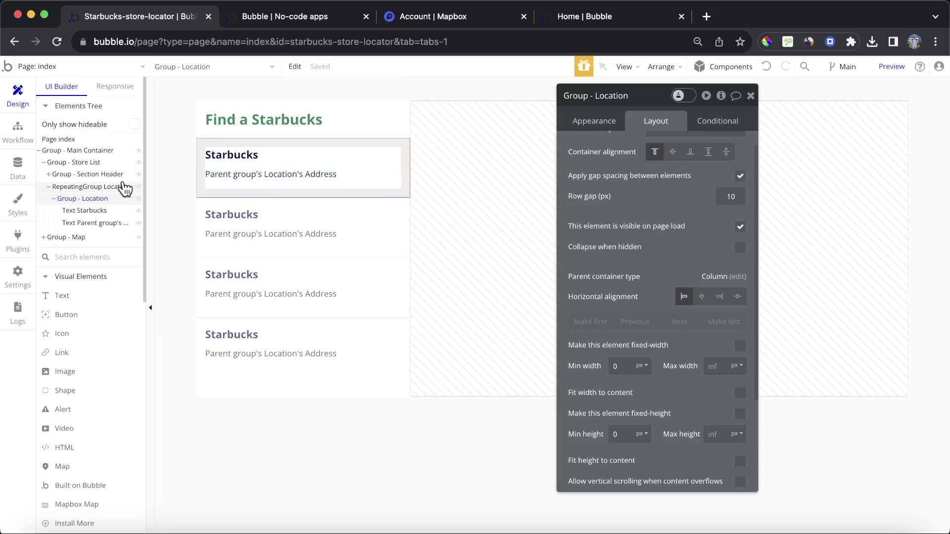
Try minimum row heights of 50 px and 75 px on RepeatingGroup Location, and return the value to 100 px.
left_click(104, 189)
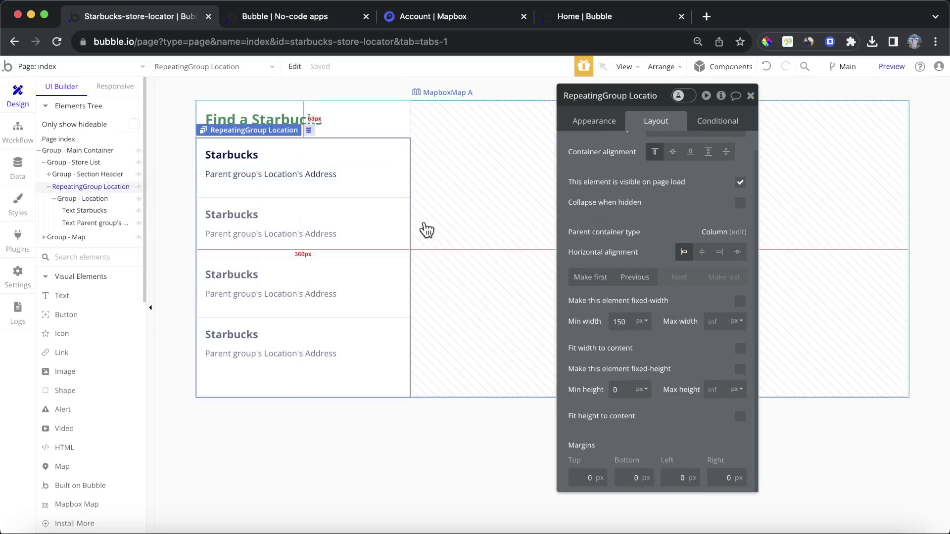
left_click(594, 121)
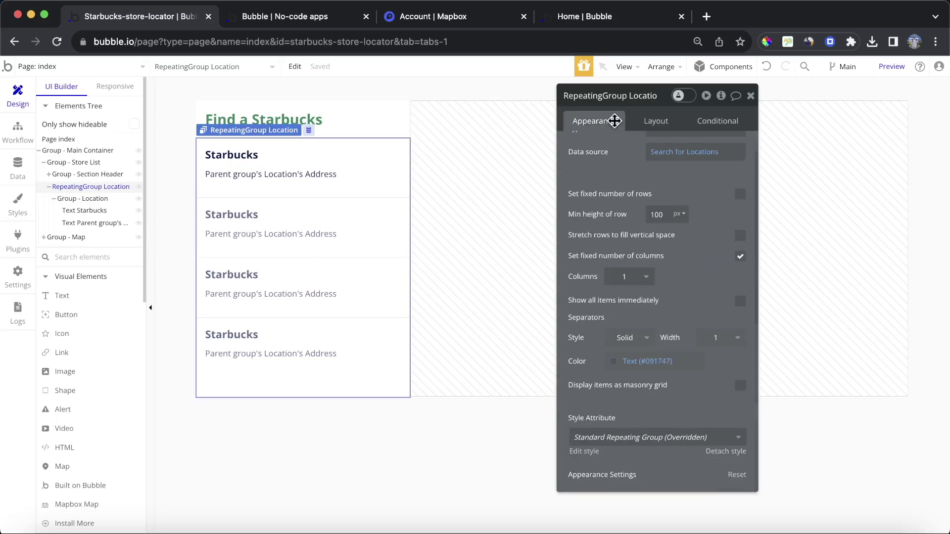
double_click(663, 214)
type("50")
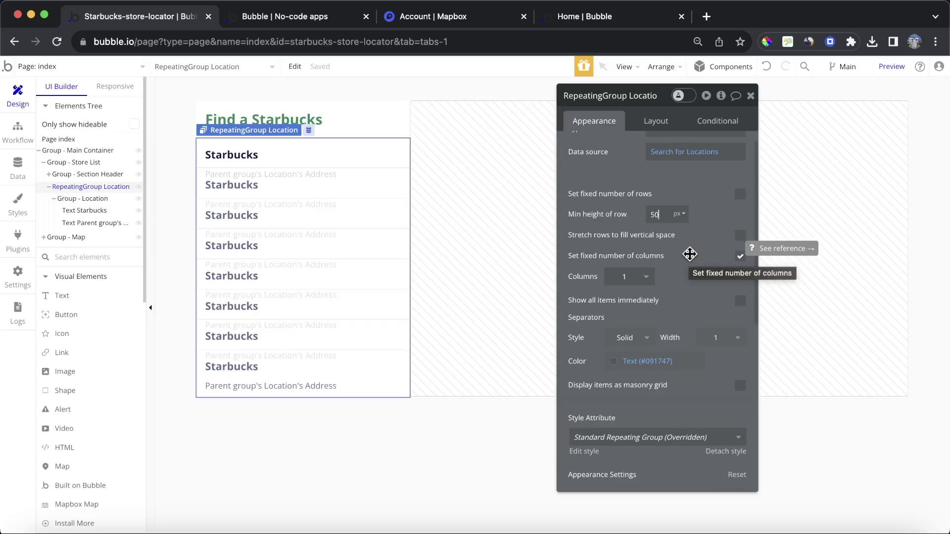
key("BackSpace")
type("75")
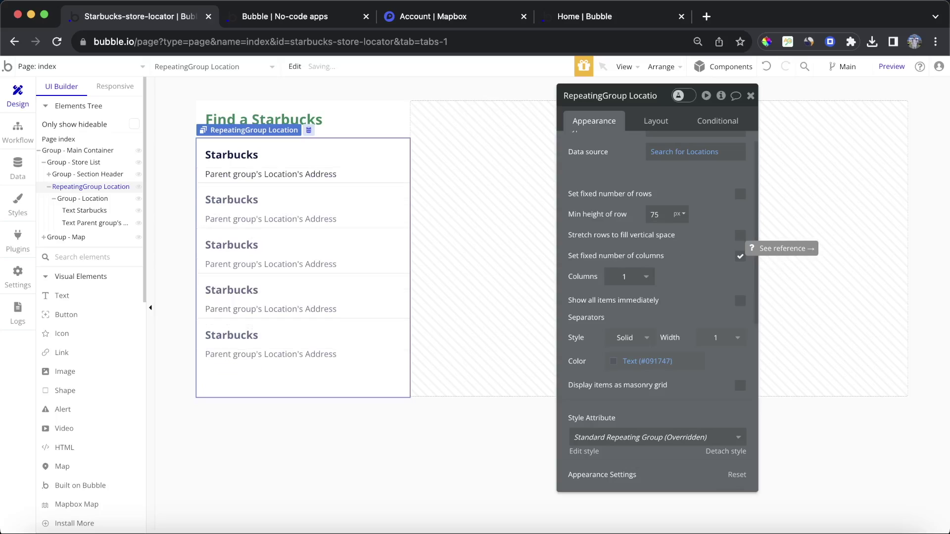
type("100")
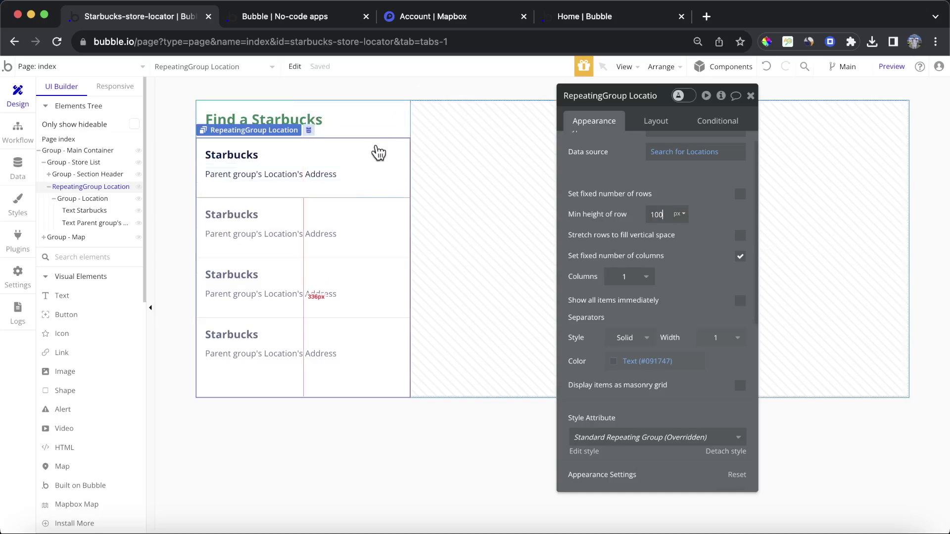
Center the contents of Group - Location vertically with its container alignment.
left_click(396, 146)
left_click(649, 122)
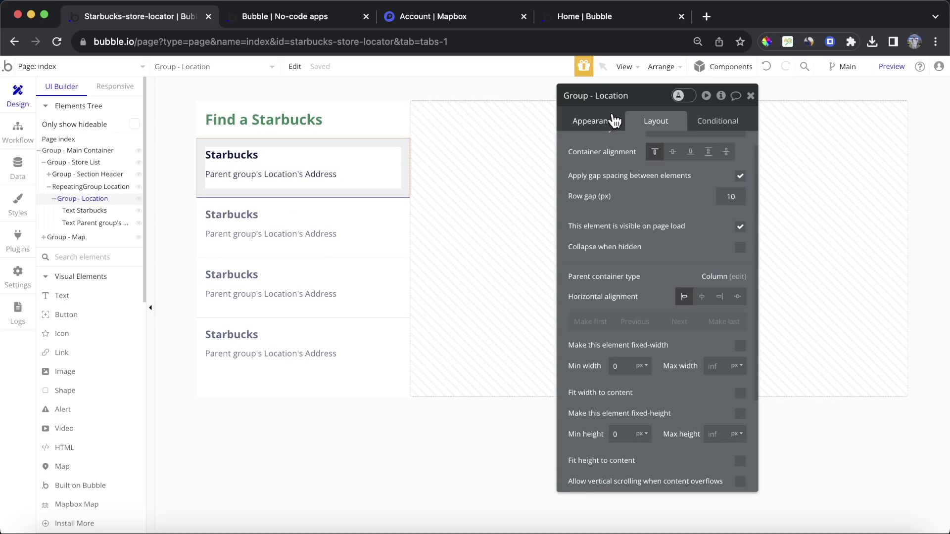
left_click(673, 152)
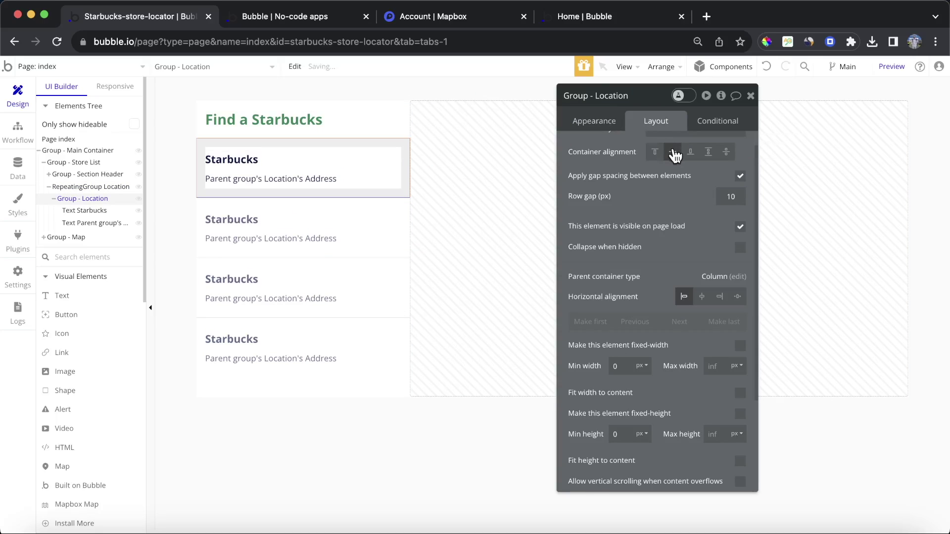
Check the vertical spacing of the store list cells on the page preview and return to the editor.
left_click(307, 19)
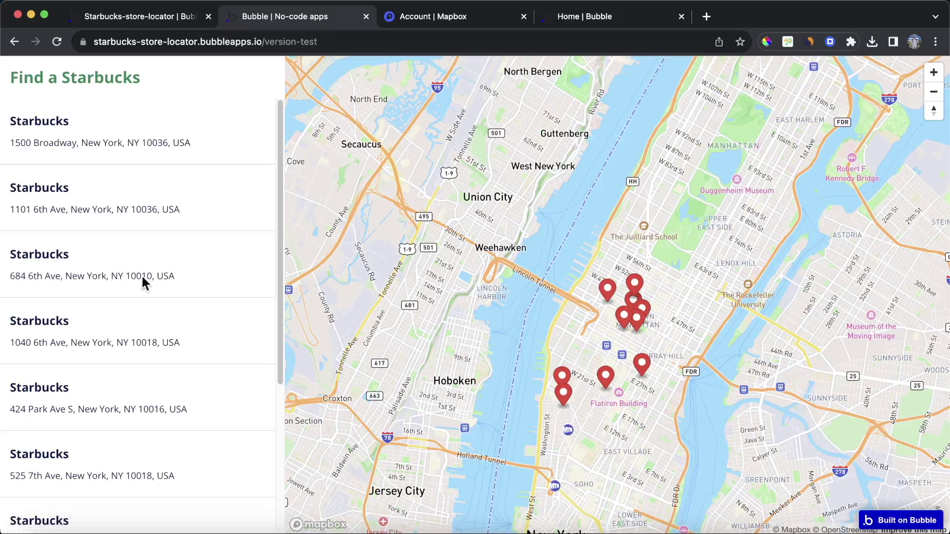
scroll(163, 318, "down", 1)
scroll(164, 305, "up", 1)
left_click(142, 16)
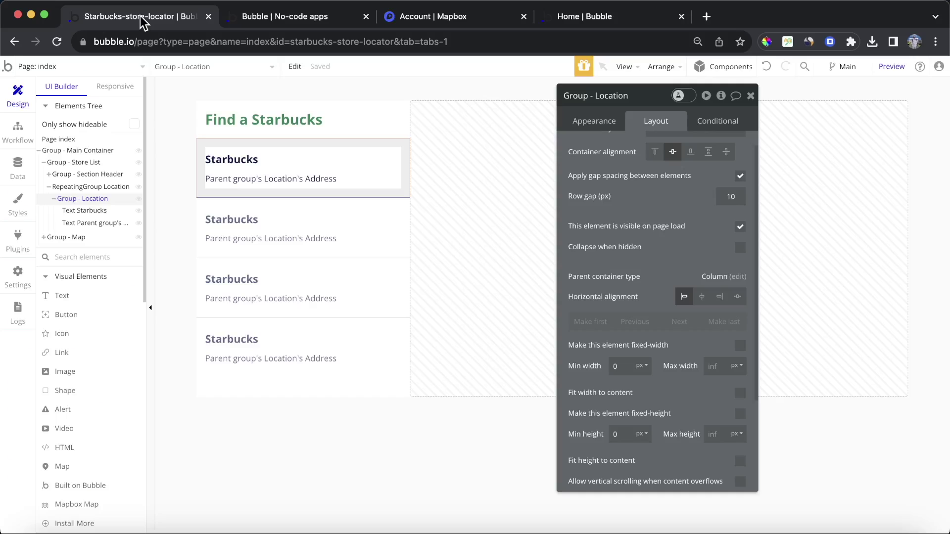
Extend the address text's dynamic value with the :extract operator, using Street number as the component.
left_click(261, 175)
left_click(615, 124)
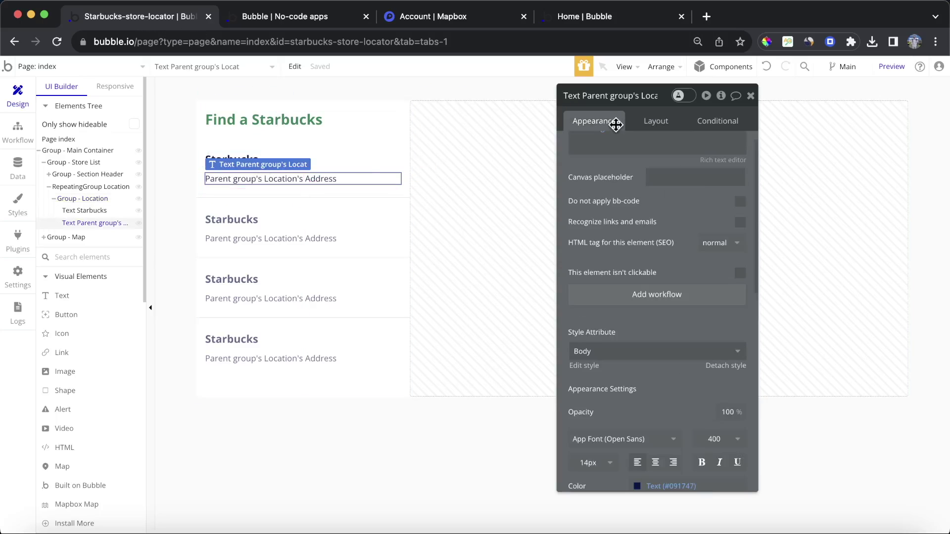
scroll(658, 178, "up", 2)
left_click(684, 150)
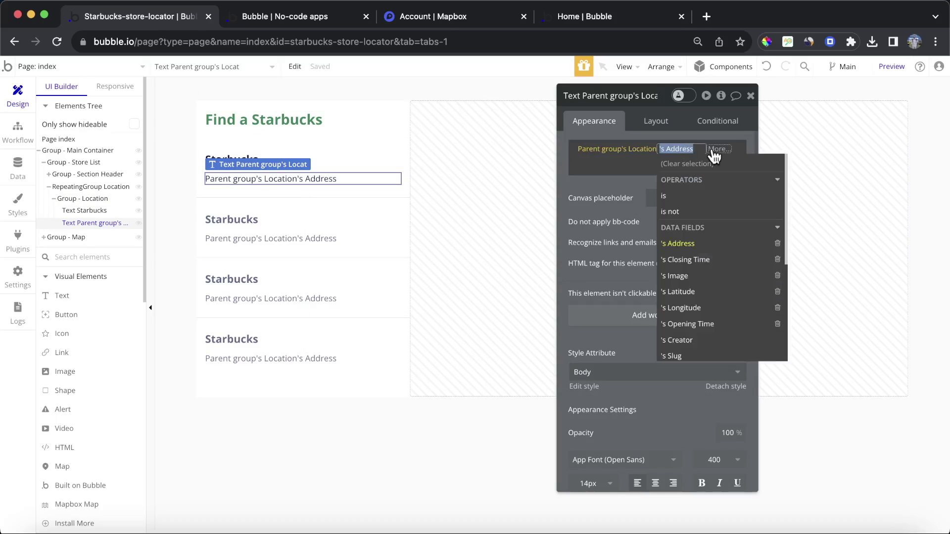
left_click(716, 151)
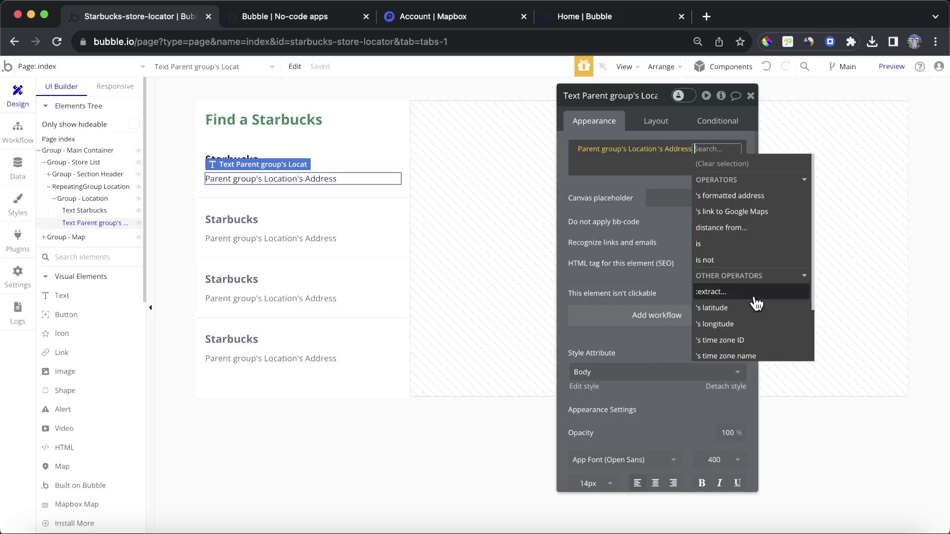
scroll(756, 303, "down", 3)
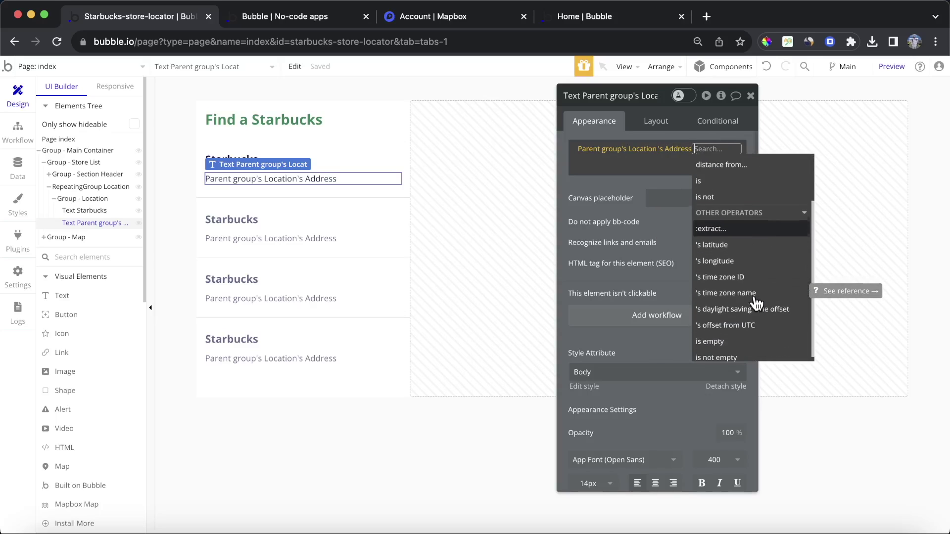
scroll(756, 303, "up", 3)
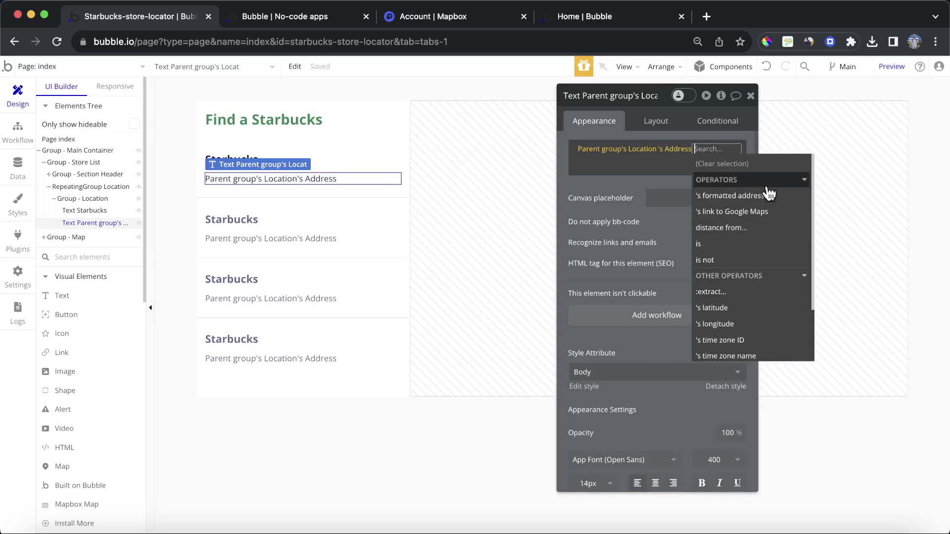
left_click(741, 292)
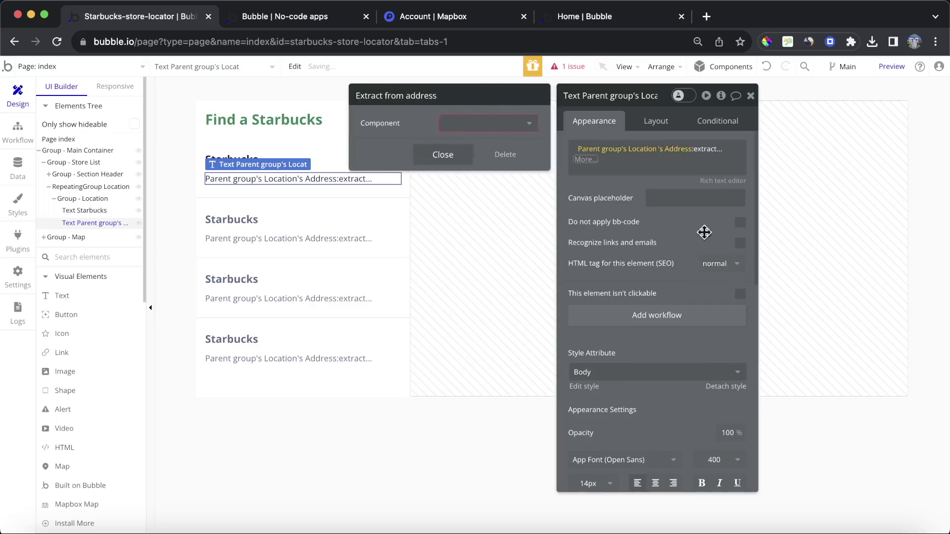
left_click(496, 121)
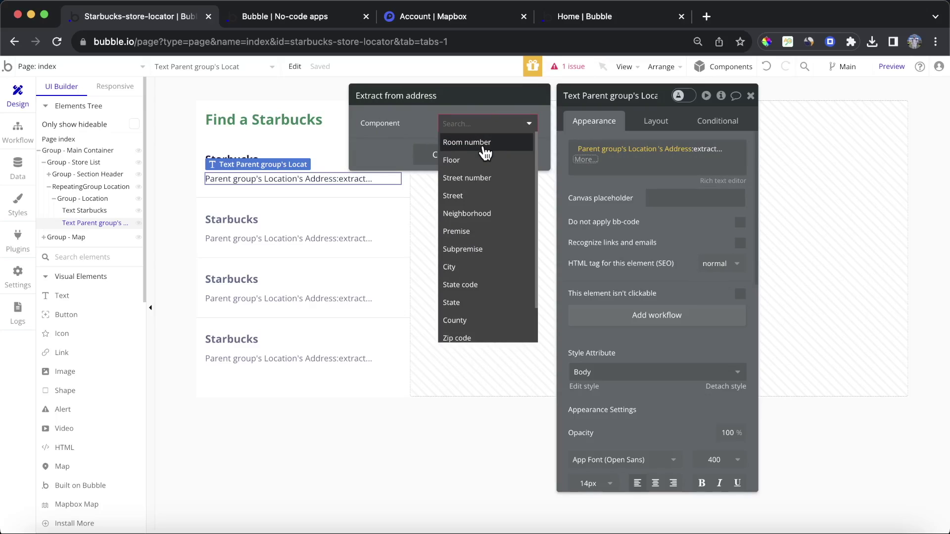
left_click(483, 177)
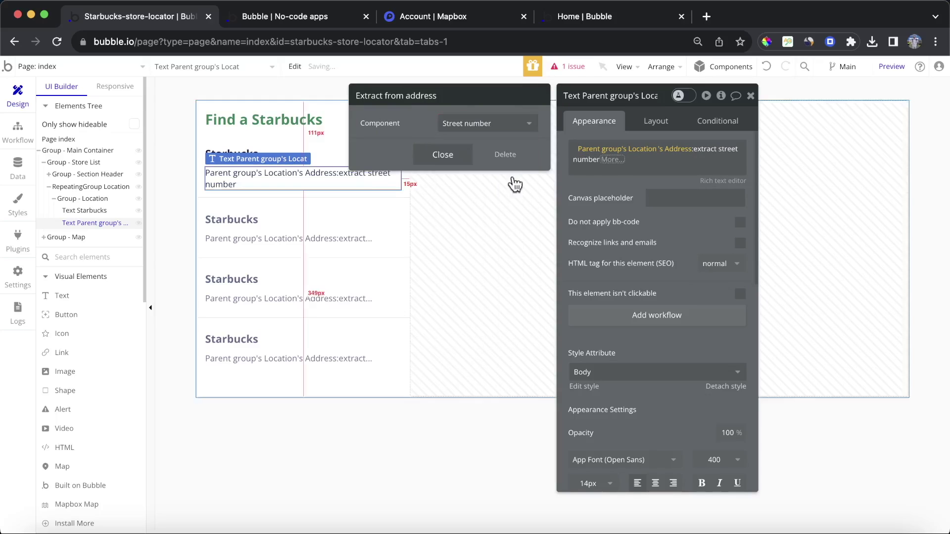
Append a second dynamic value after the street number: Parent group's Location's Address:extract with the component Street.
left_click(642, 153)
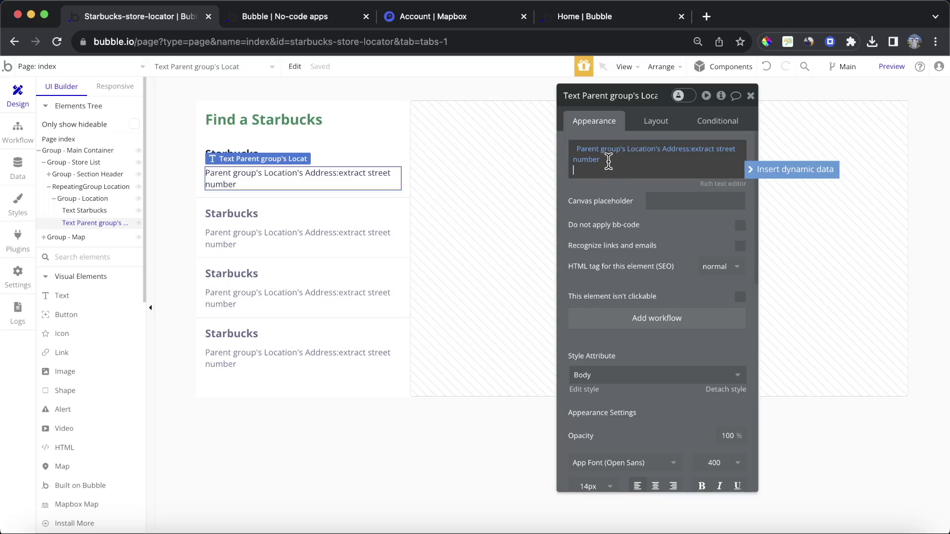
left_click(772, 169)
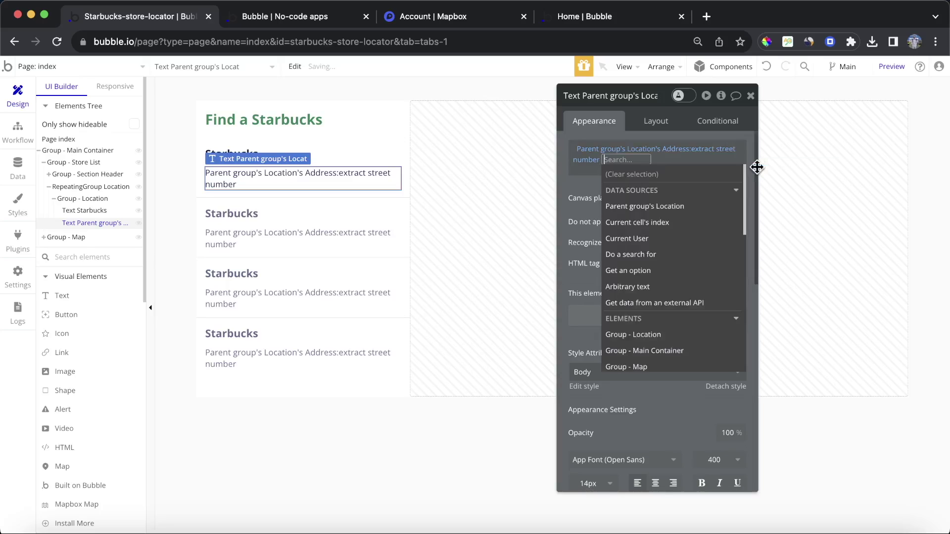
left_click(700, 206)
left_click(730, 239)
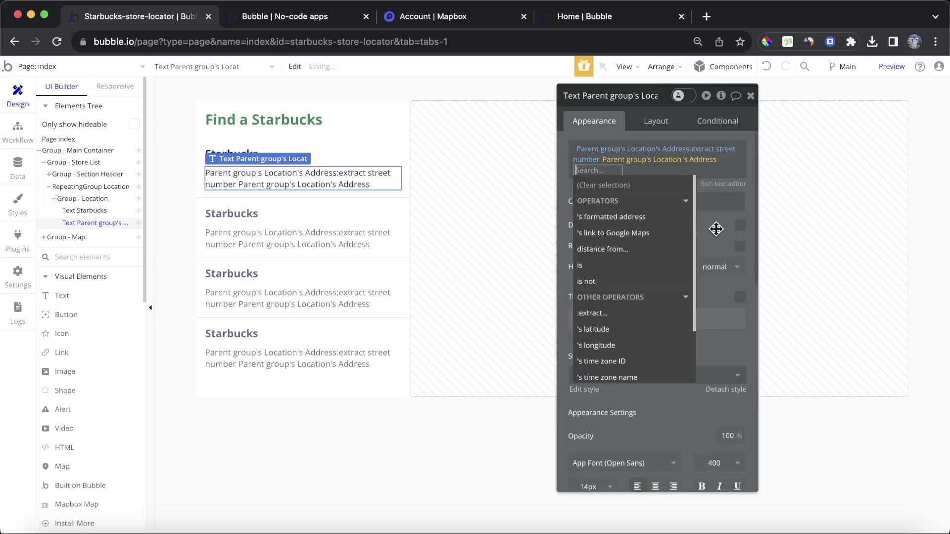
left_click(631, 318)
left_click(477, 123)
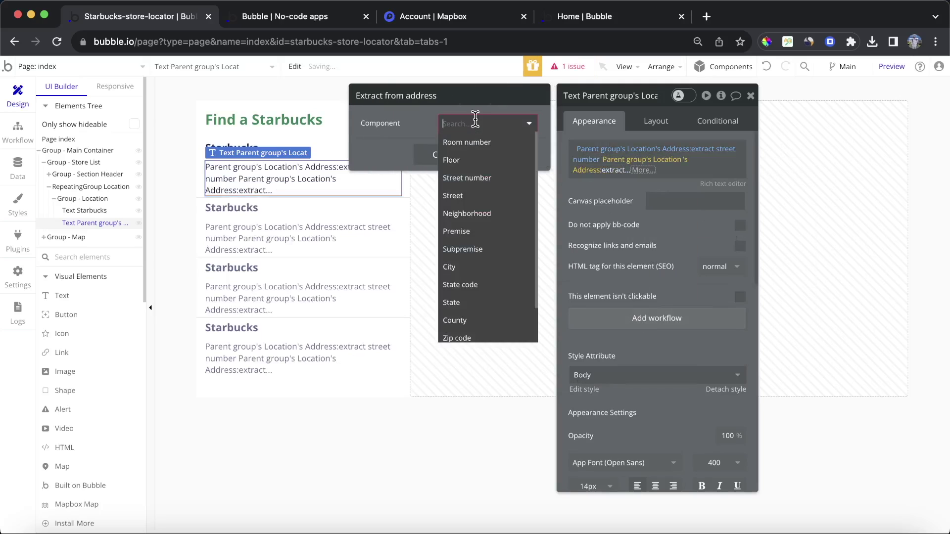
left_click(480, 198)
left_click(618, 205)
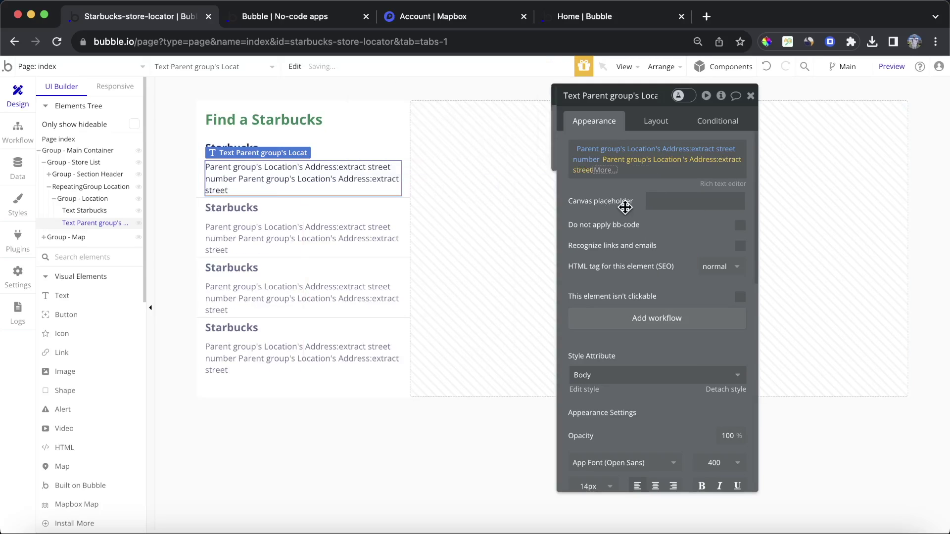
Refresh the page preview to check the street number and street in the store list, and return to the editor.
left_click(324, 15)
left_click(305, 67)
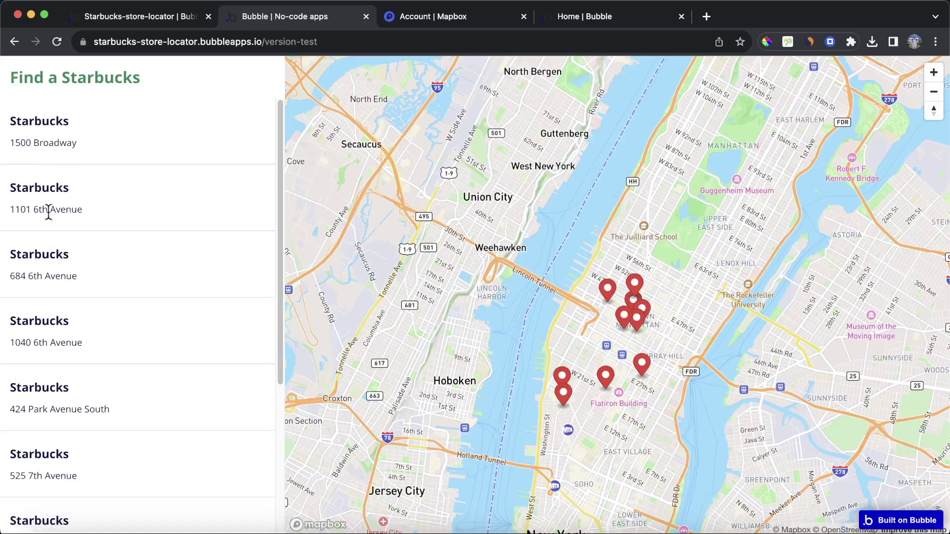
left_click(144, 20)
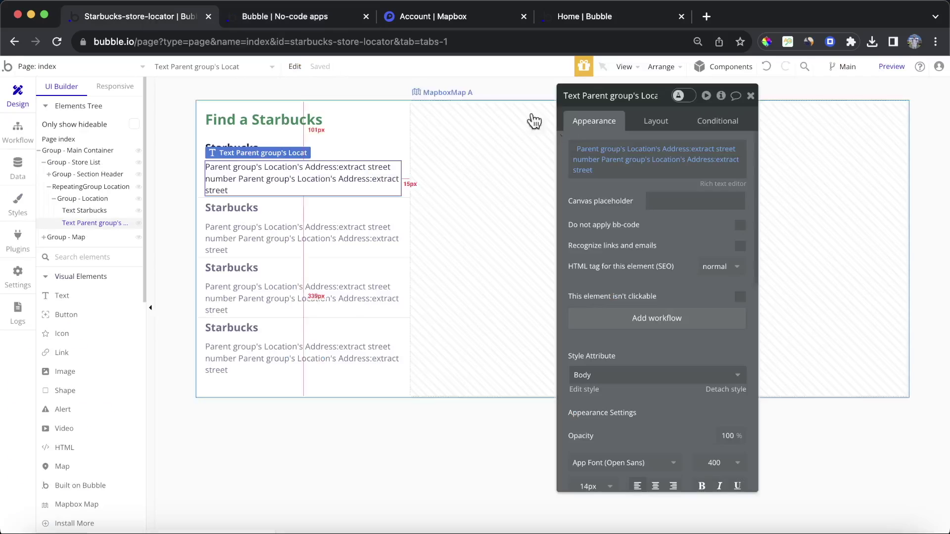
Append a comma and the dynamic value Parent group's Location's Address:extract with the component City to the address text.
left_click(631, 175)
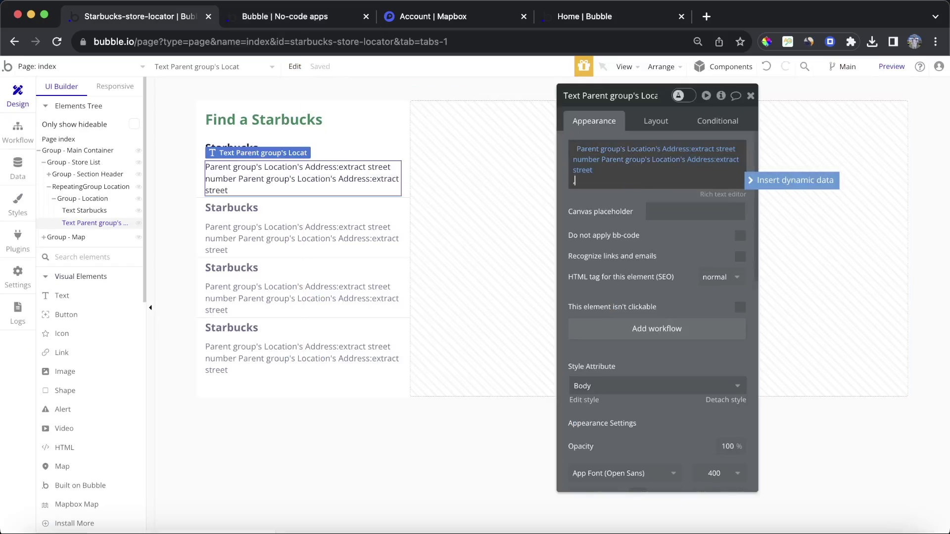
left_click(766, 179)
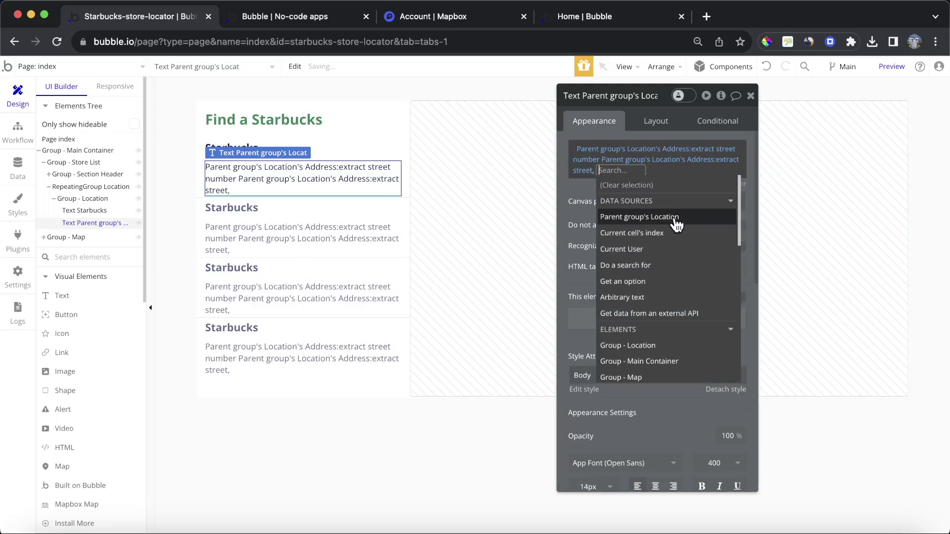
left_click(675, 219)
left_click(729, 249)
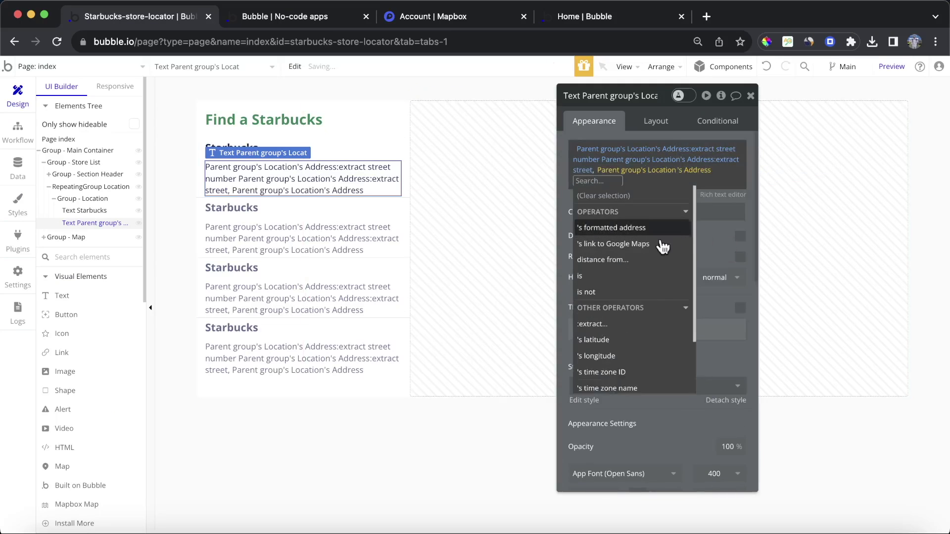
left_click(647, 329)
left_click(520, 123)
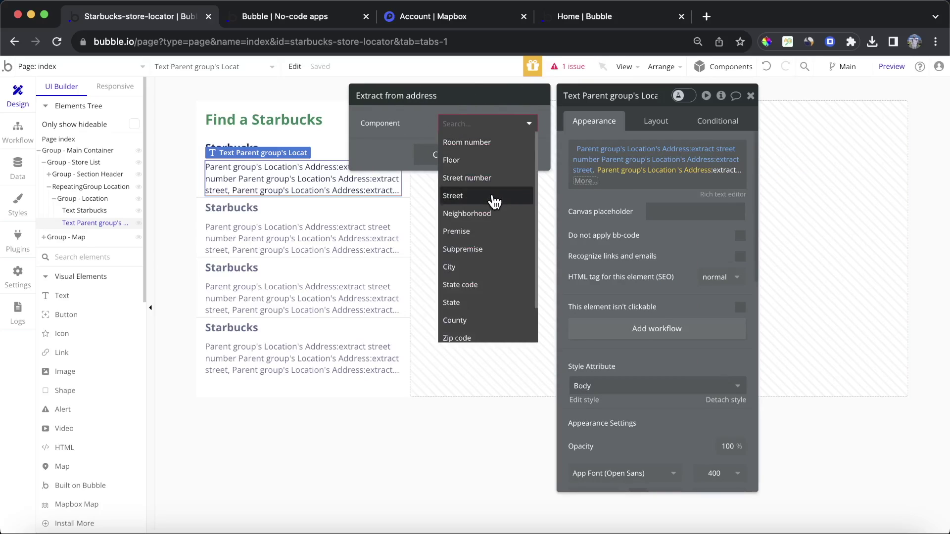
left_click(493, 268)
Append another comma and the dynamic value Parent group's Location's Address:extract with the component Zip code.
left_click(600, 186)
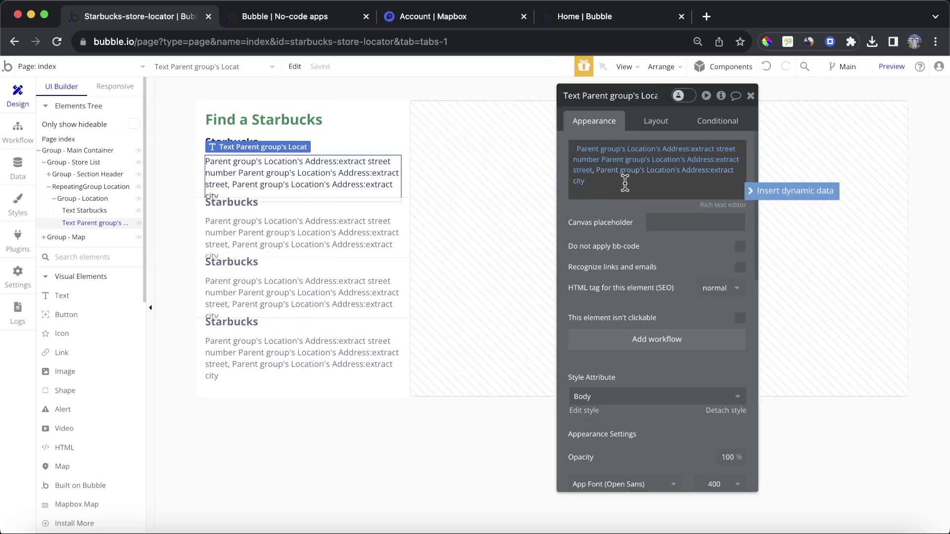
left_click(772, 191)
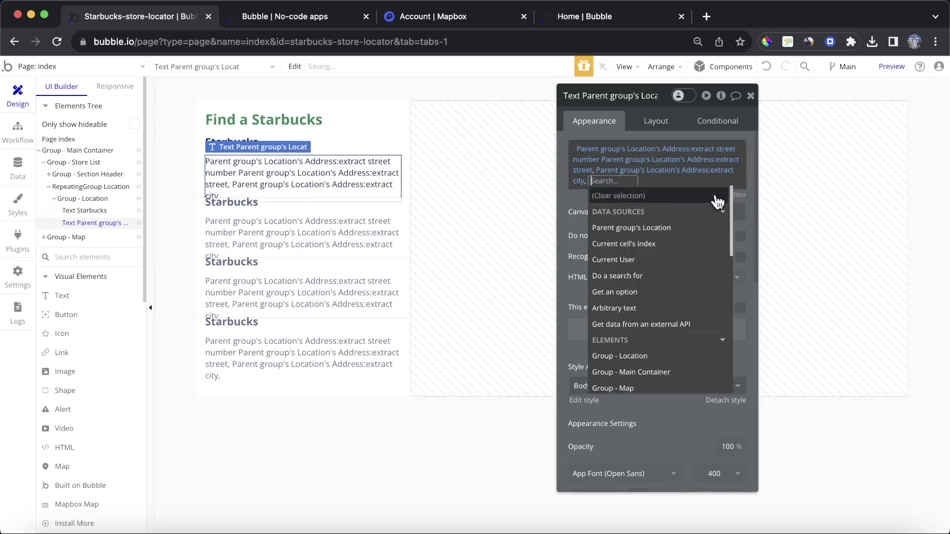
left_click(661, 227)
left_click(732, 262)
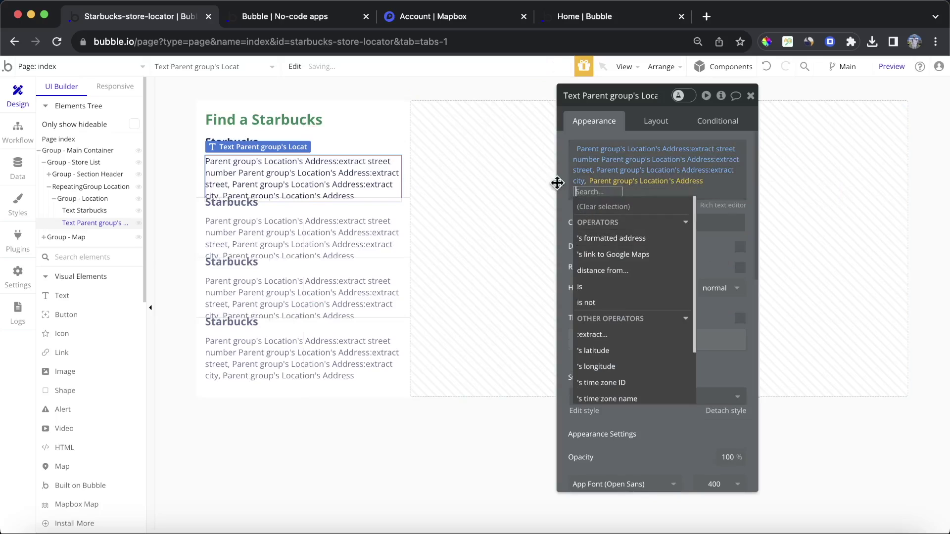
left_click(627, 335)
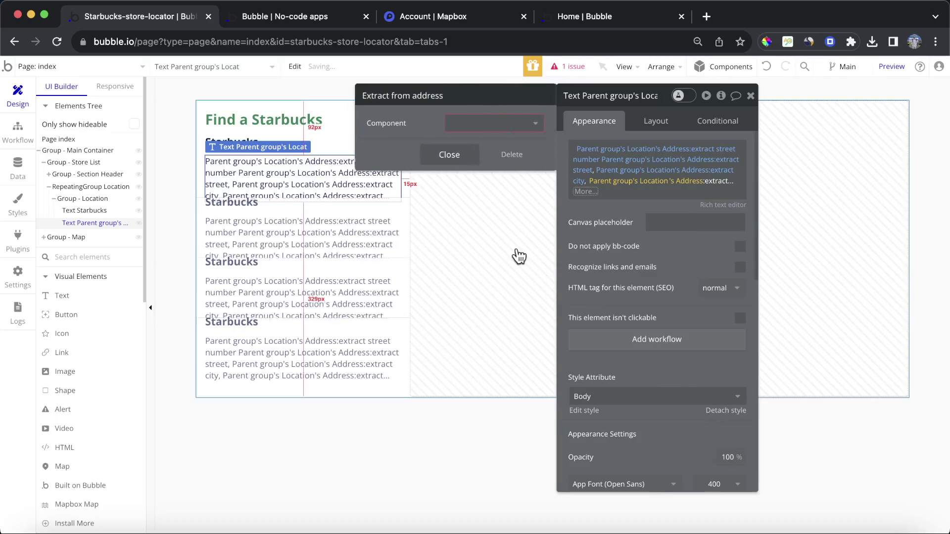
left_click(477, 124)
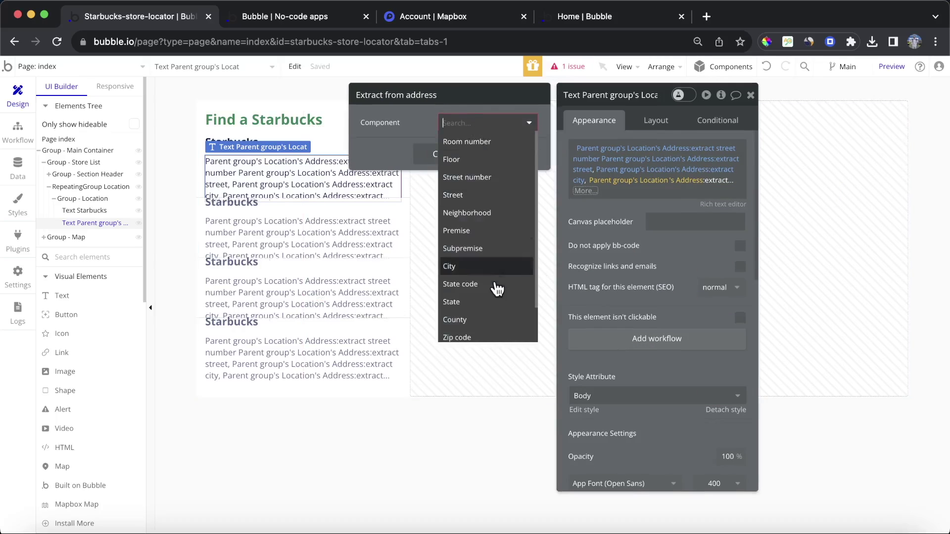
left_click(483, 334)
left_click(433, 154)
Refresh the page preview and check the complete addresses in the store list and the markers on the map.
left_click(301, 8)
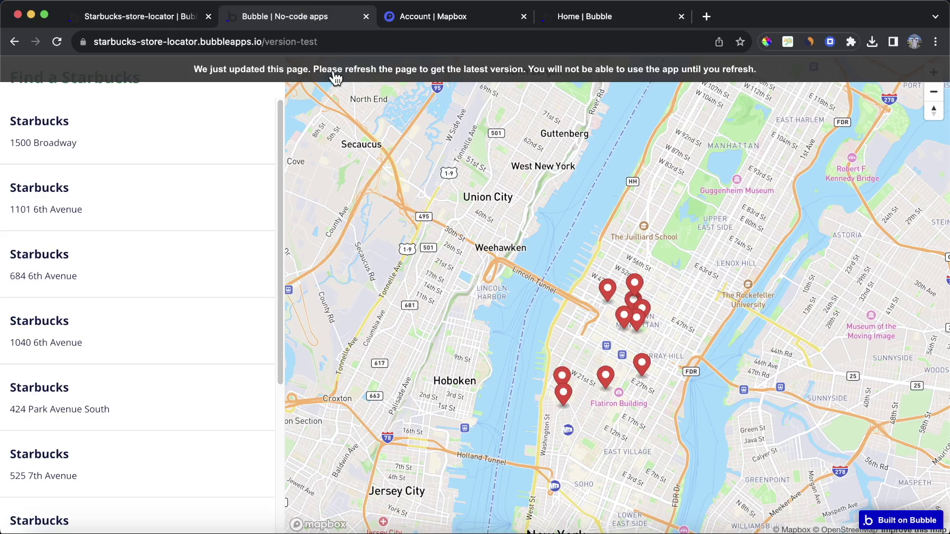
key("super+r")
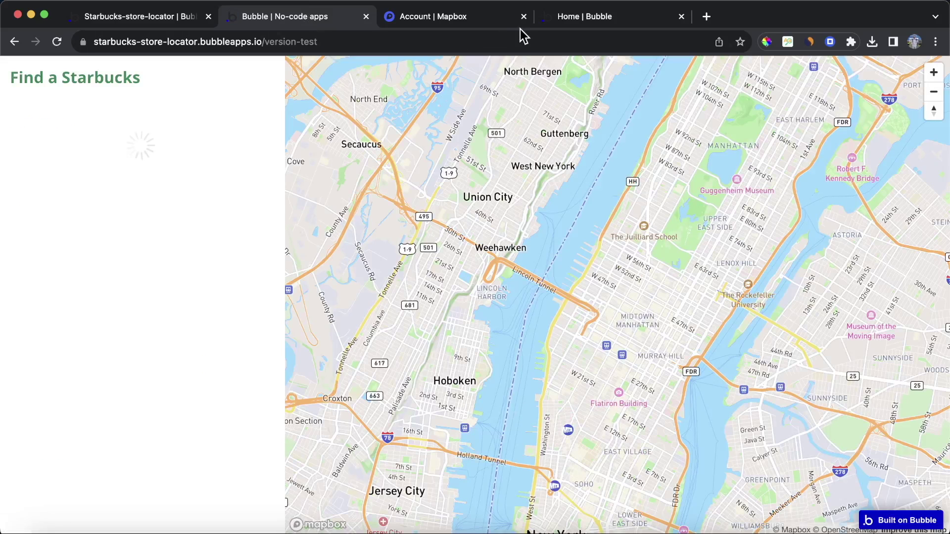
scroll(168, 174, "down", 5)
scroll(168, 175, "up", 5)
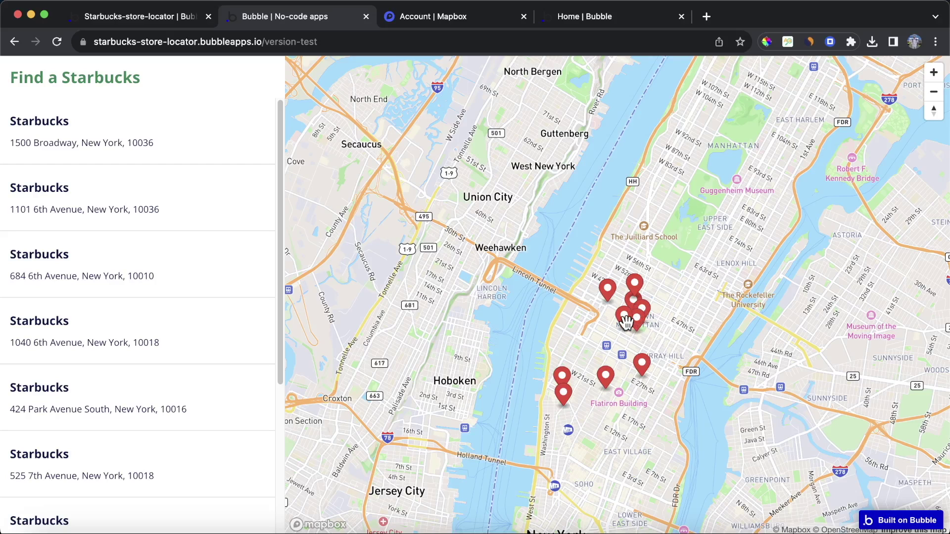
left_click_drag(627, 322, 637, 290)
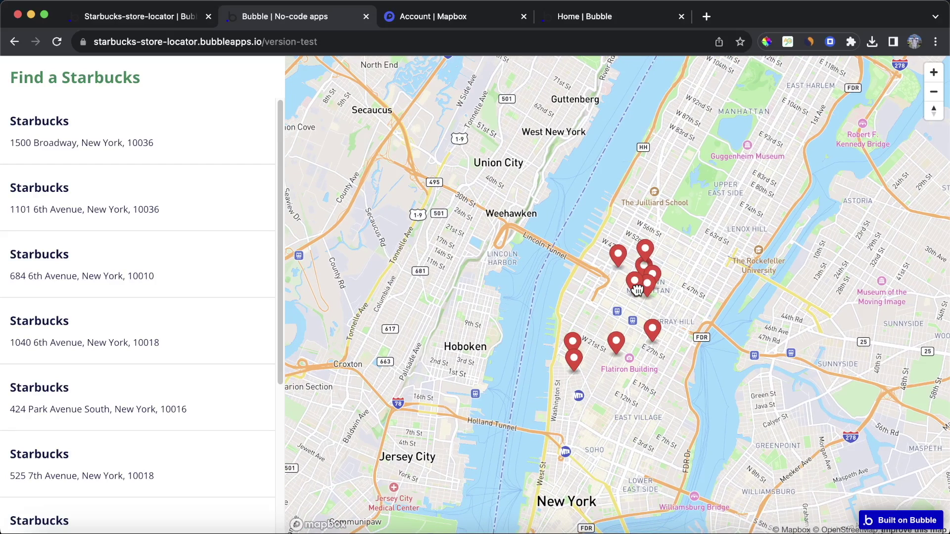
In the page-load workflow's Add List Of Markers action, set the popup content to a search for the type Location.
left_click(145, 22)
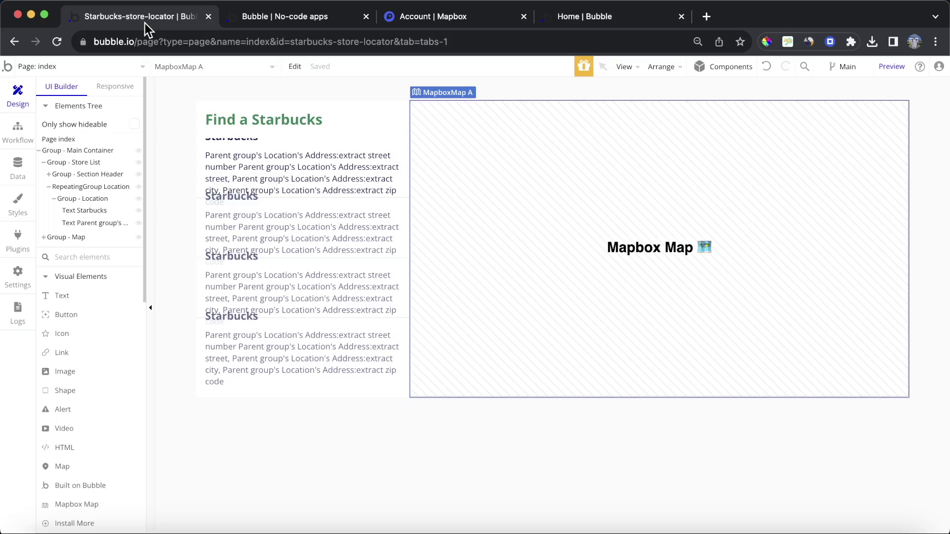
left_click(19, 135)
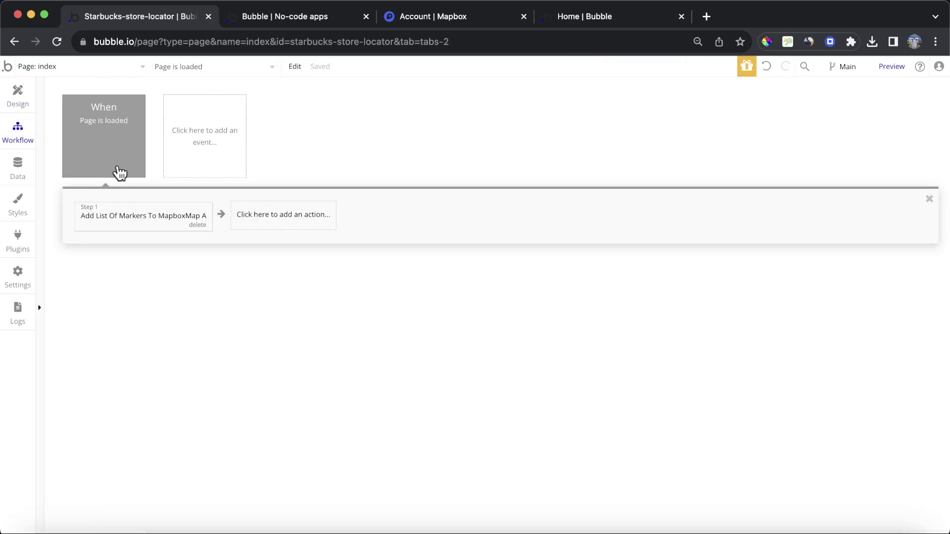
left_click(108, 218)
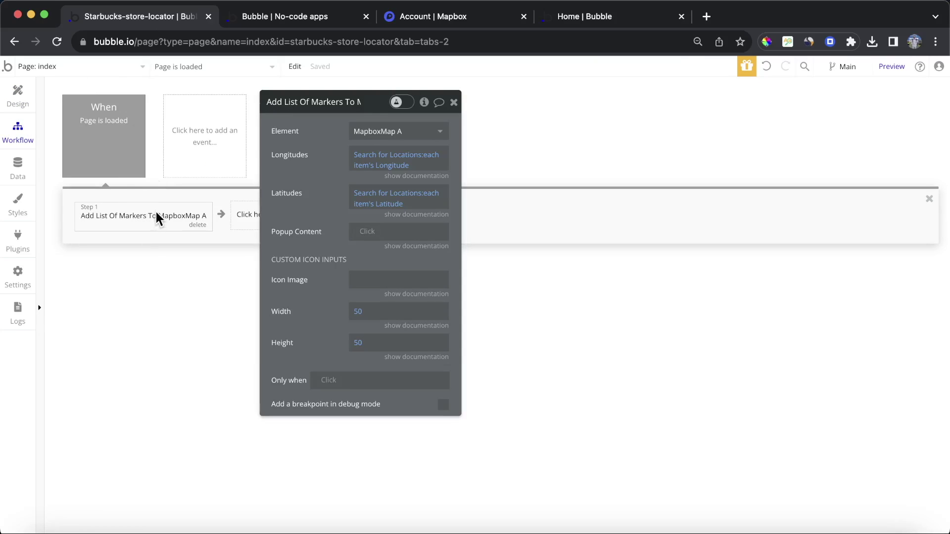
left_click(369, 234)
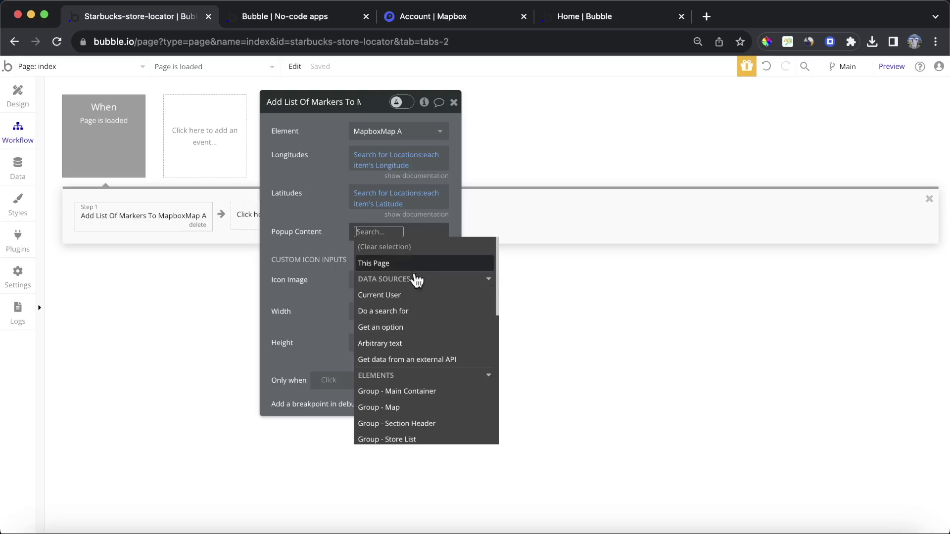
left_click(417, 311)
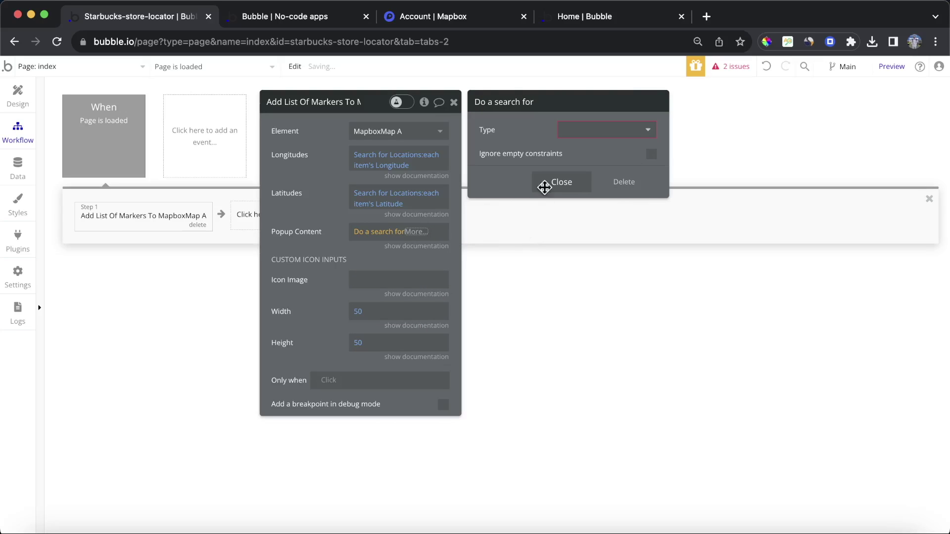
left_click(601, 129)
left_click(592, 177)
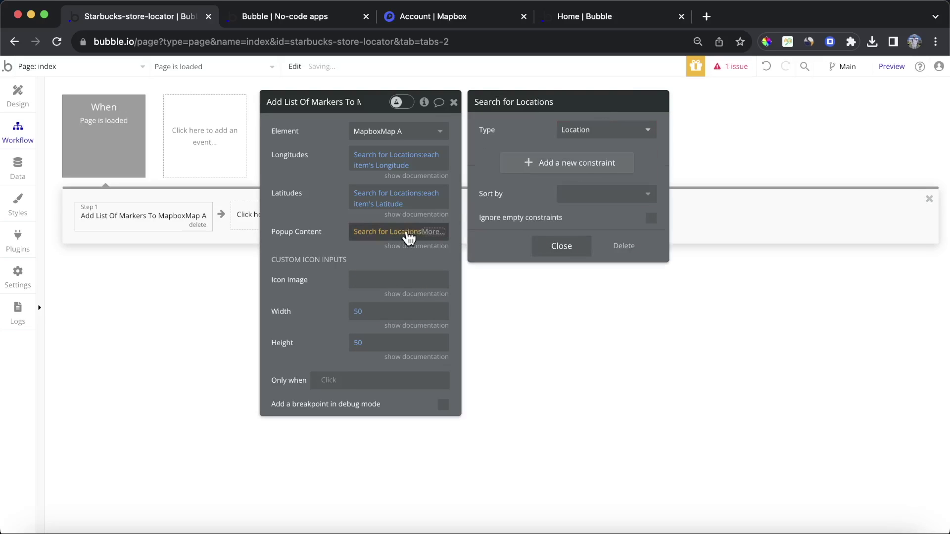
Extend the popup content's Locations search with each item's Address.
left_click(430, 232)
scroll(468, 337, "down", 5)
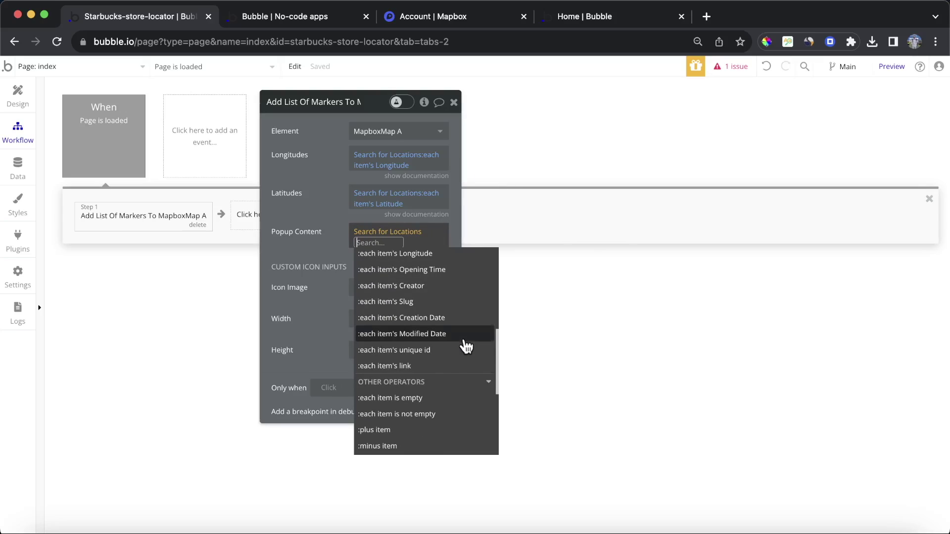
scroll(467, 346, "up", 2)
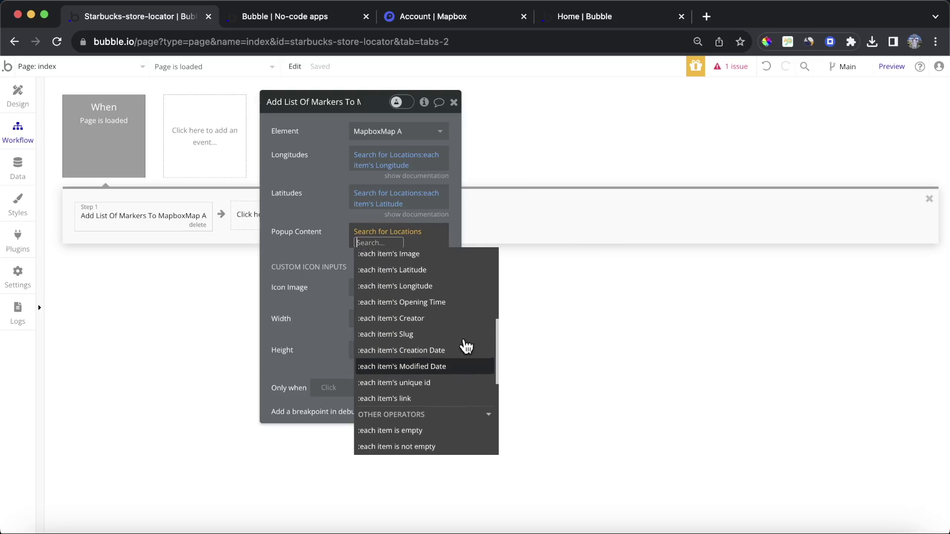
scroll(465, 347, "up", 3)
left_click(412, 277)
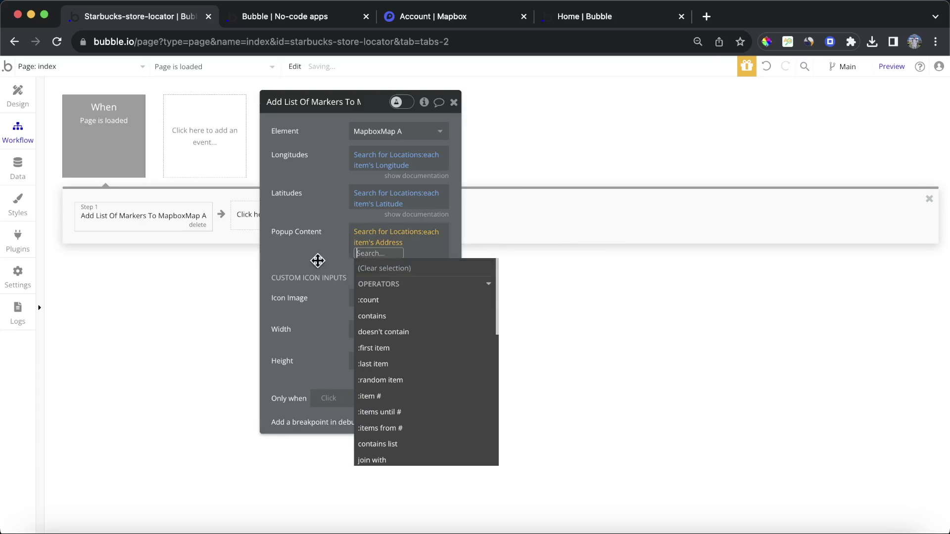
left_click(307, 253)
Refresh the page preview, return to the page design and set the Mapbox map's default zoom to 13.
left_click(298, 12)
left_click(342, 74)
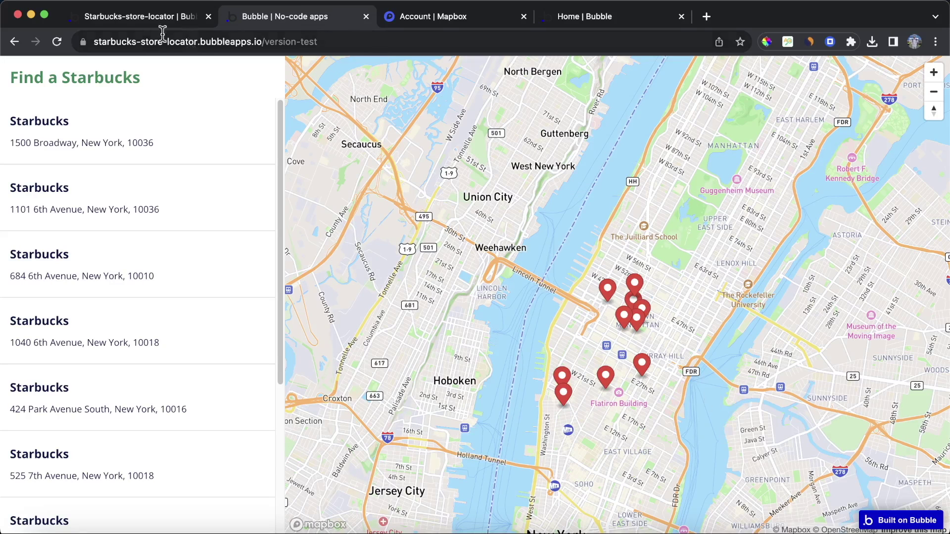
left_click(136, 17)
left_click(18, 96)
double_click(418, 233)
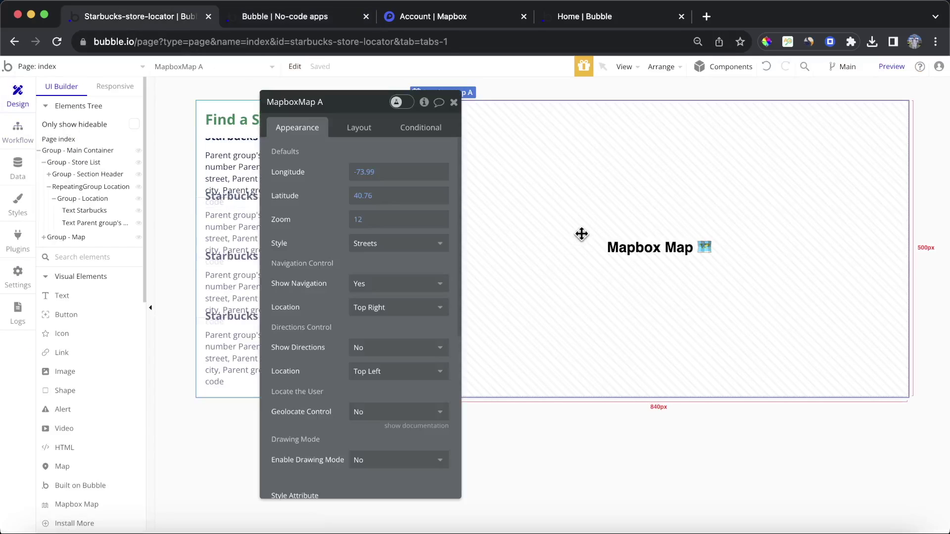
left_click(353, 222)
key("BackSpace")
key("BackSpace")
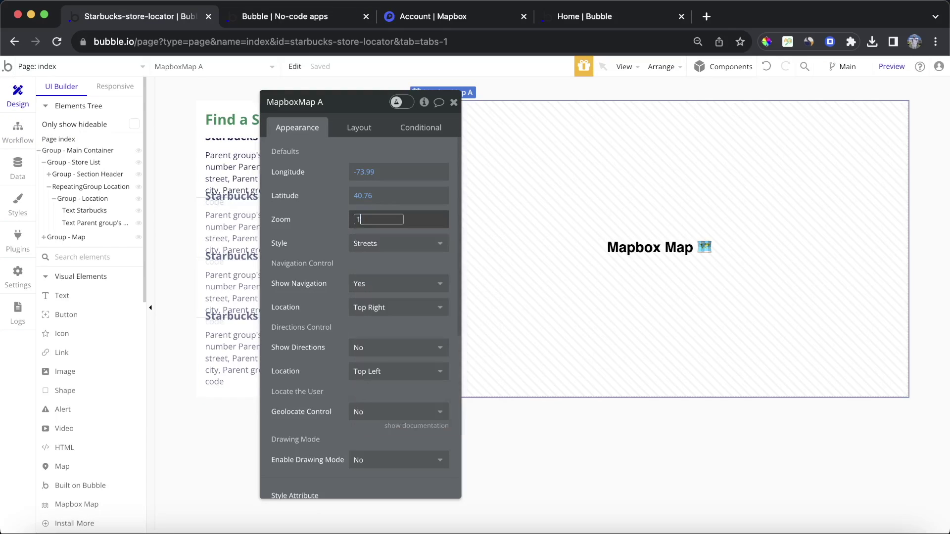
type("13")
Refresh the page preview and check the closer map view and the popups of two store markers.
left_click(245, 16)
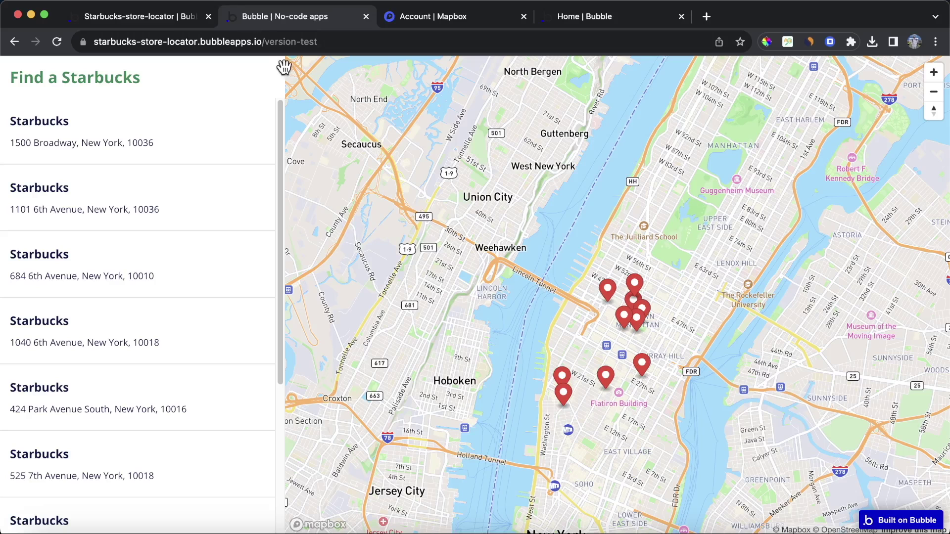
left_click(240, 71)
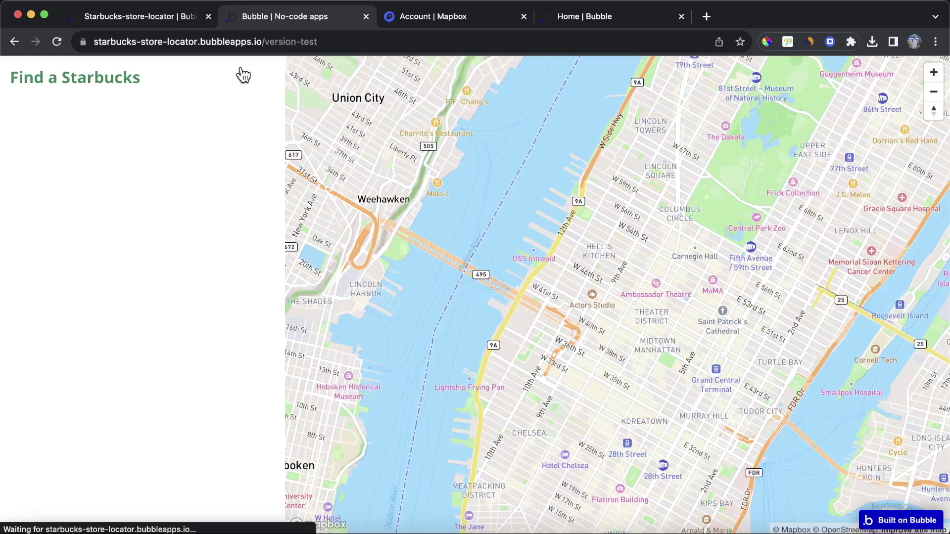
left_click_drag(714, 349, 709, 230)
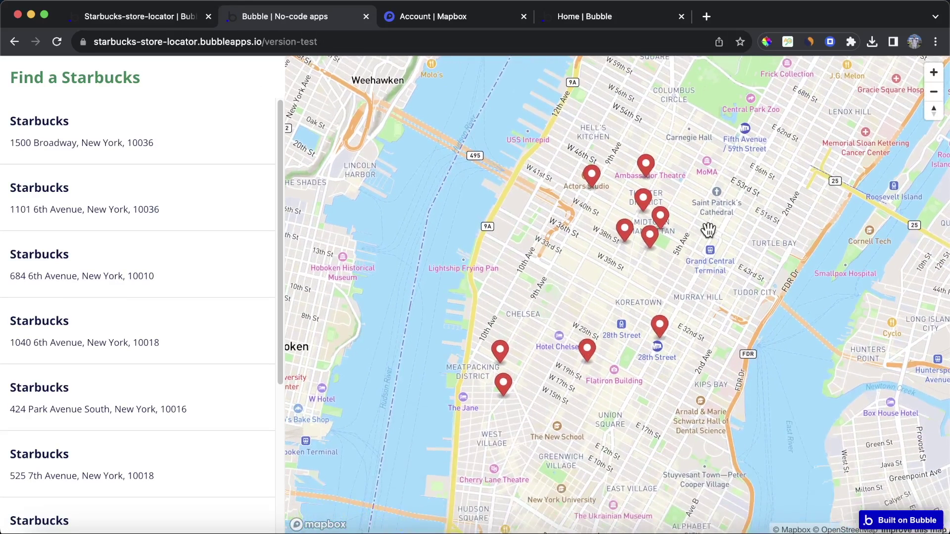
left_click(661, 218)
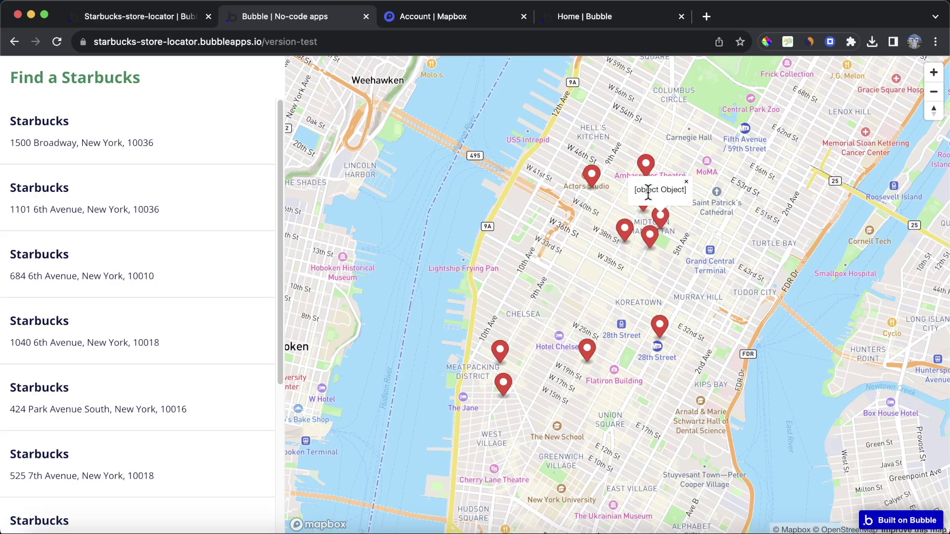
left_click(659, 328)
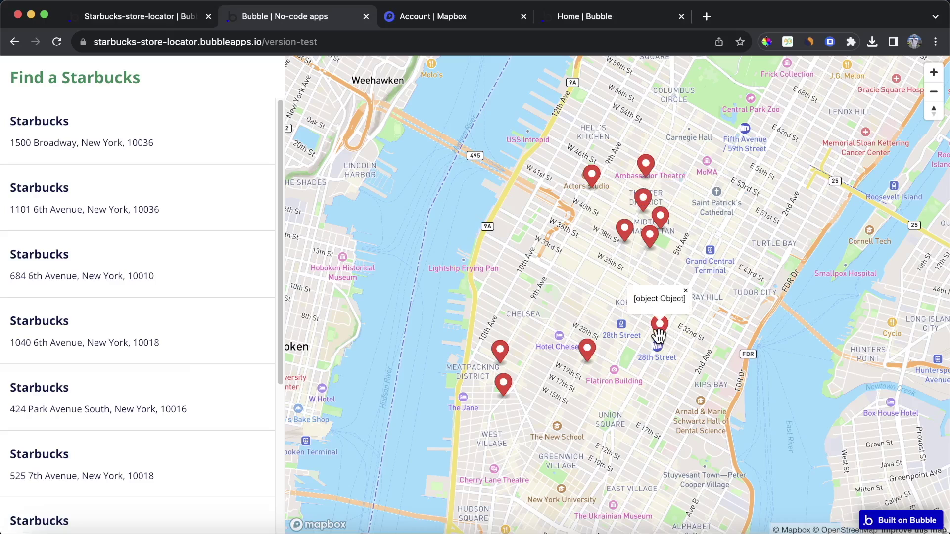
left_click(685, 292)
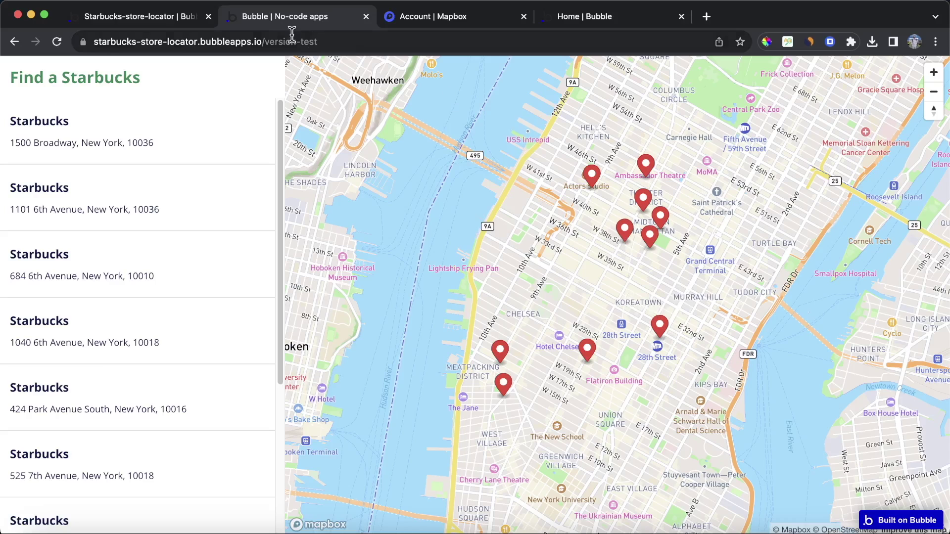
In the marker workflow action, extend the popup content's each item's Address with each item's formatted address.
left_click(122, 17)
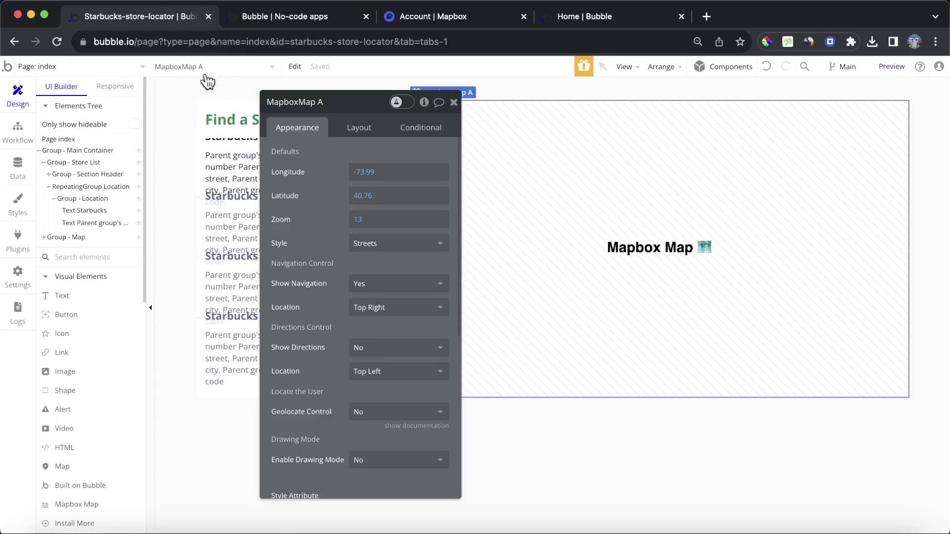
left_click(30, 135)
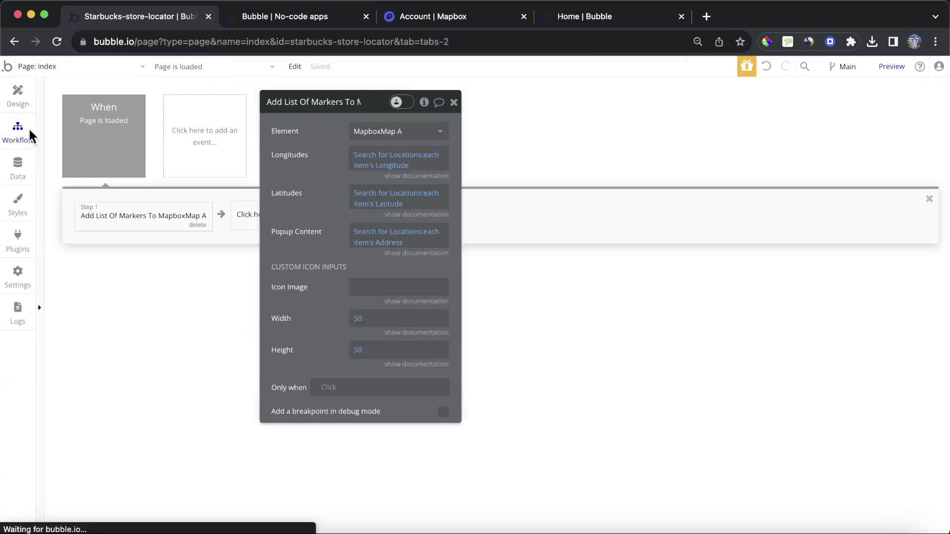
left_click(394, 243)
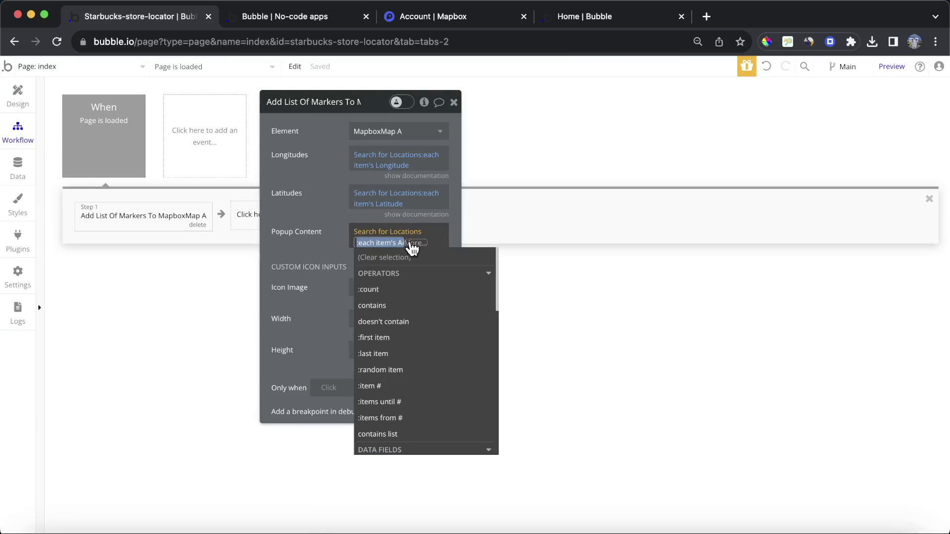
scroll(448, 327, "down", 3)
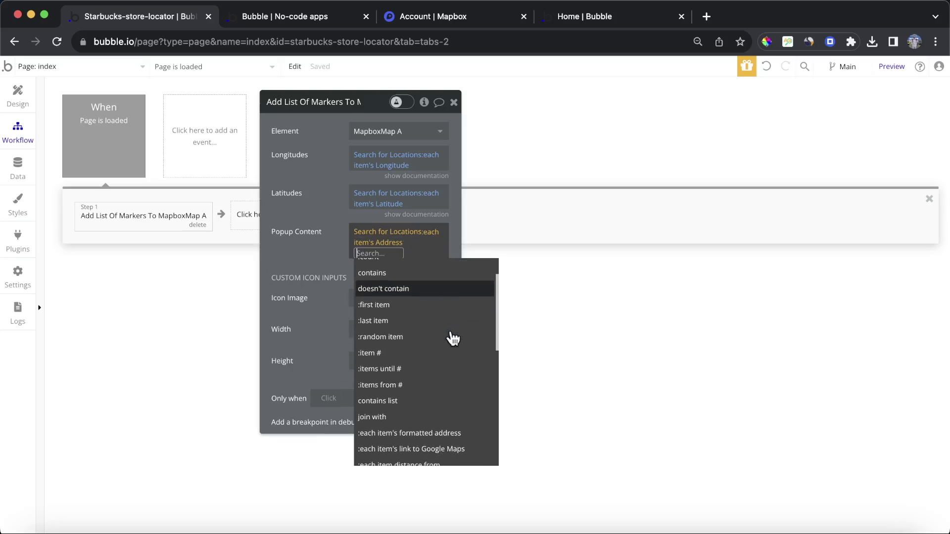
scroll(453, 339, "down", 3)
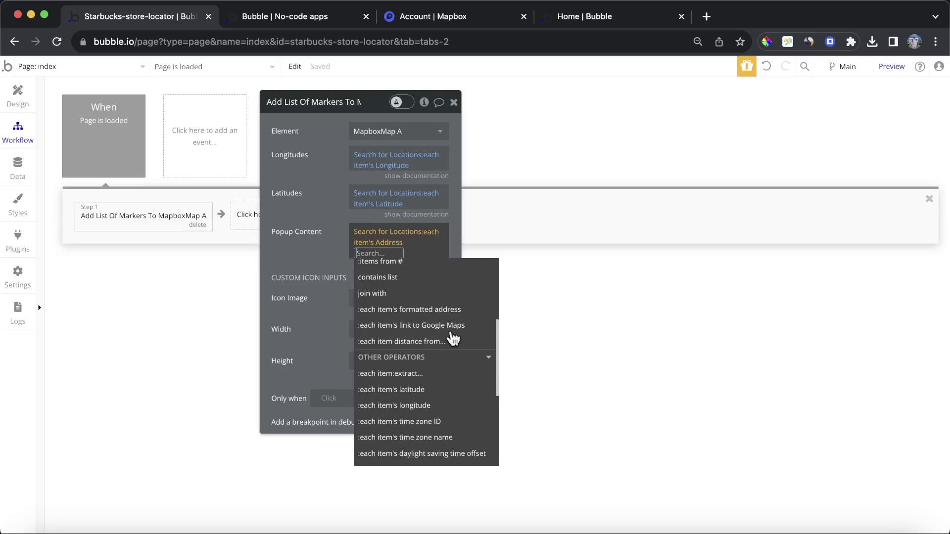
left_click(447, 310)
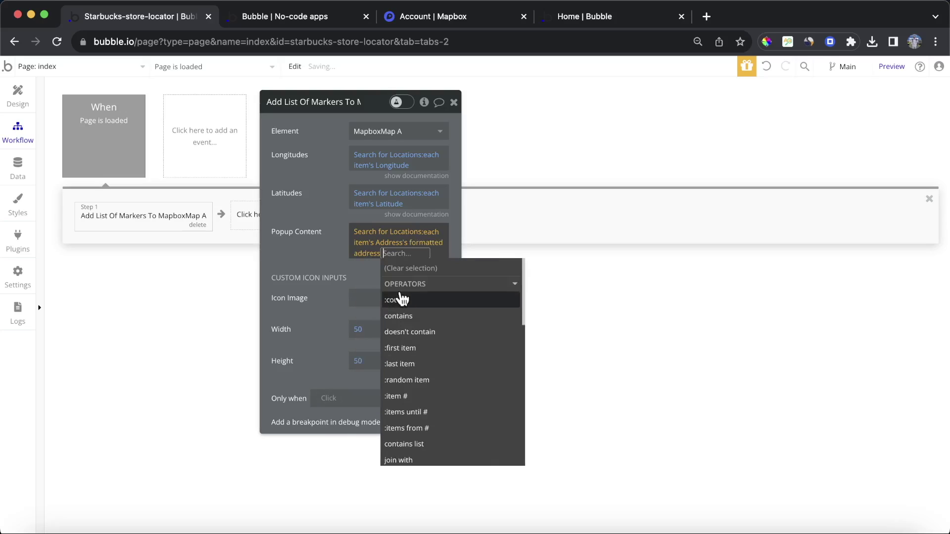
left_click(287, 246)
Refresh the page preview and check the address popups of several store markers across Manhattan, closing each one.
left_click(288, 17)
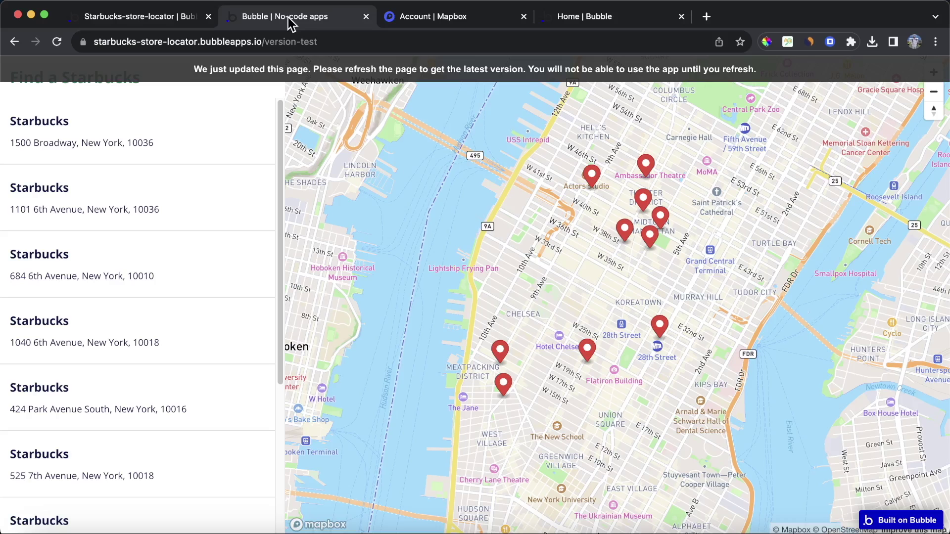
left_click(322, 73)
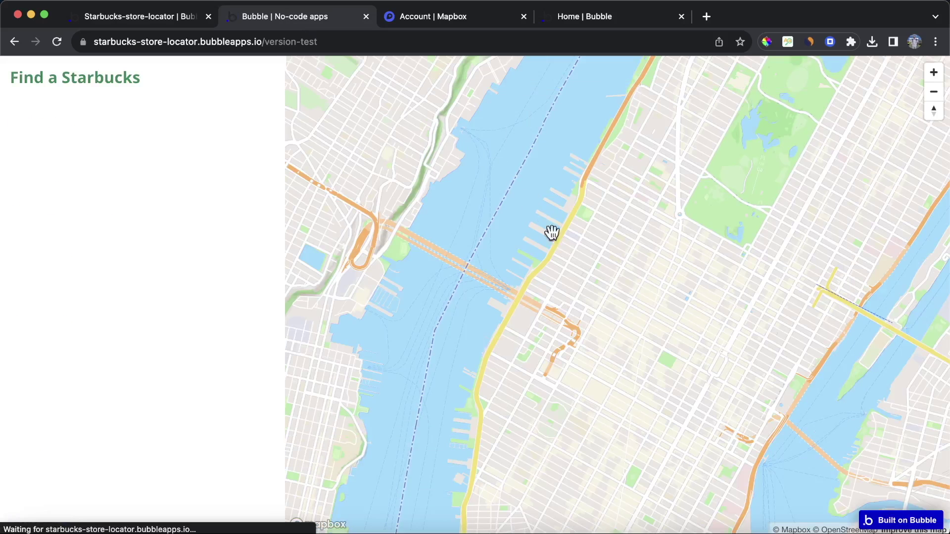
left_click(666, 335)
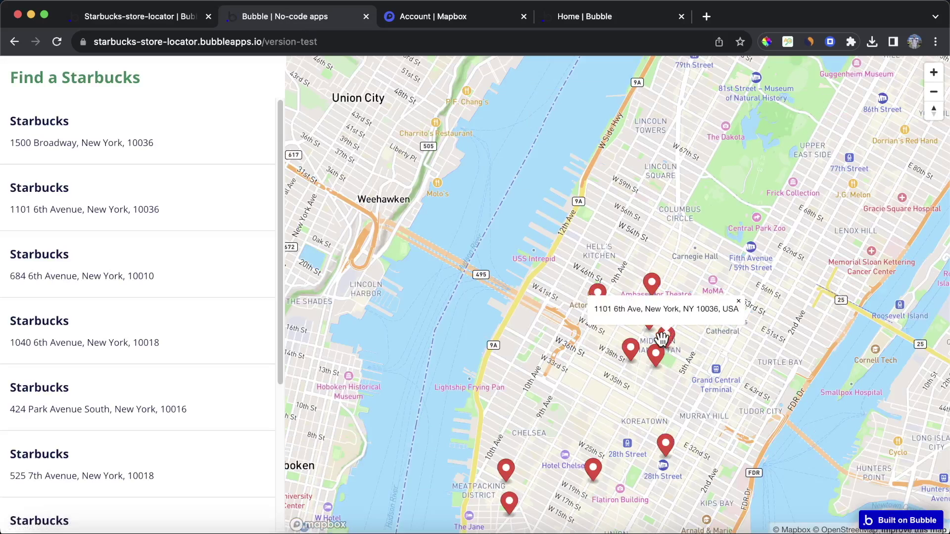
left_click(739, 302)
left_click(636, 351)
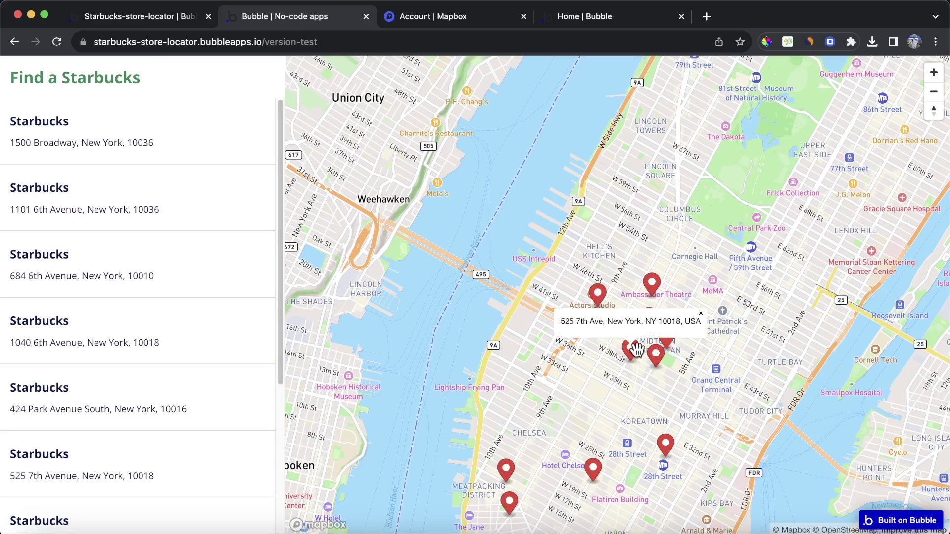
left_click(701, 315)
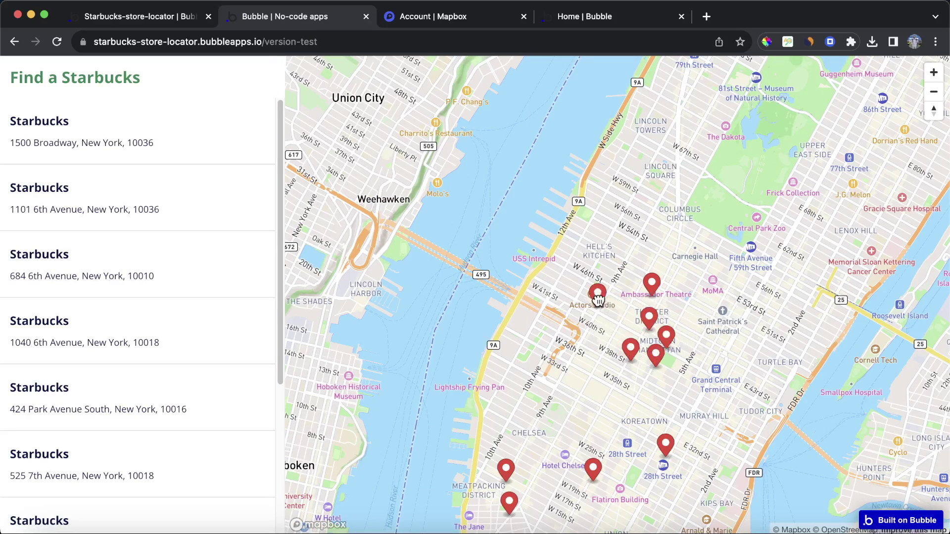
left_click(651, 285)
left_click(667, 259)
left_click(505, 469)
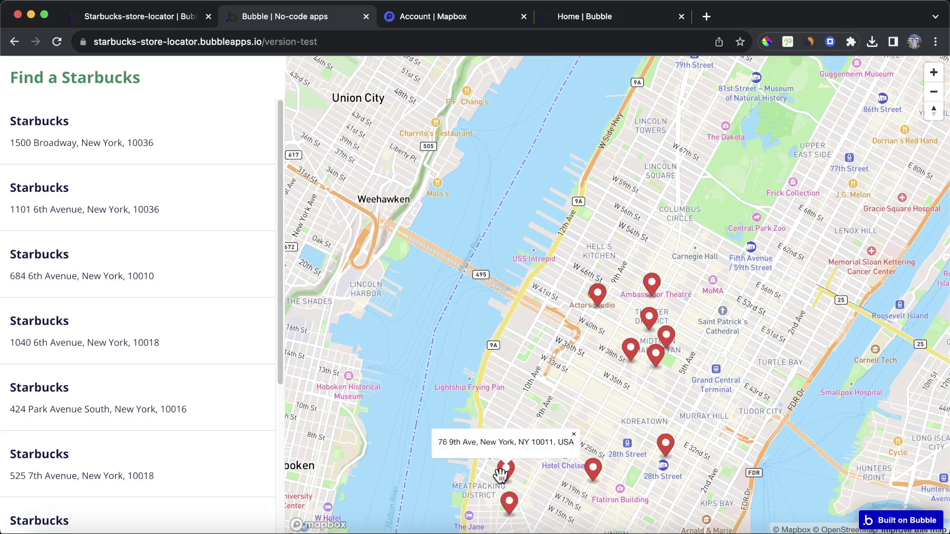
left_click(578, 435)
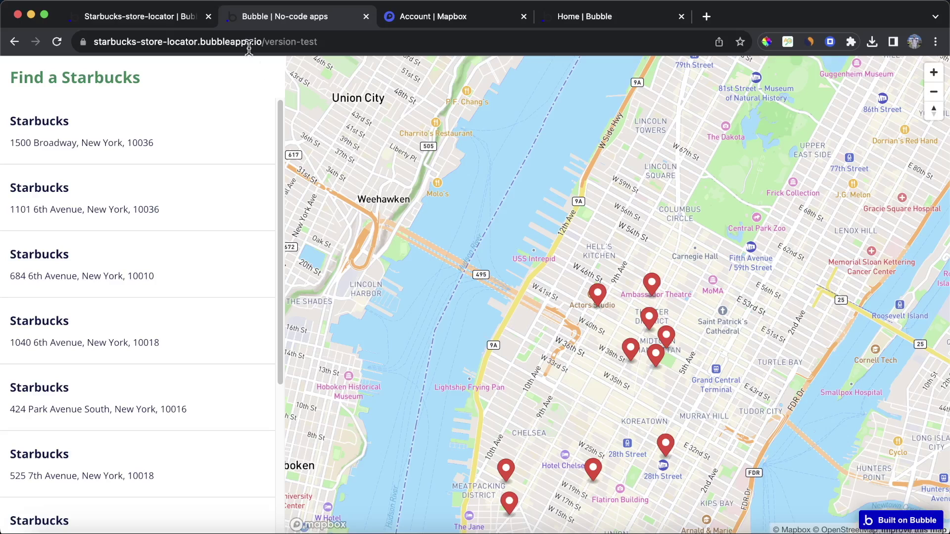
Refresh the page preview, look over the marker positions across Manhattan and open the popup of the 525 7th Ave marker.
left_click(54, 44)
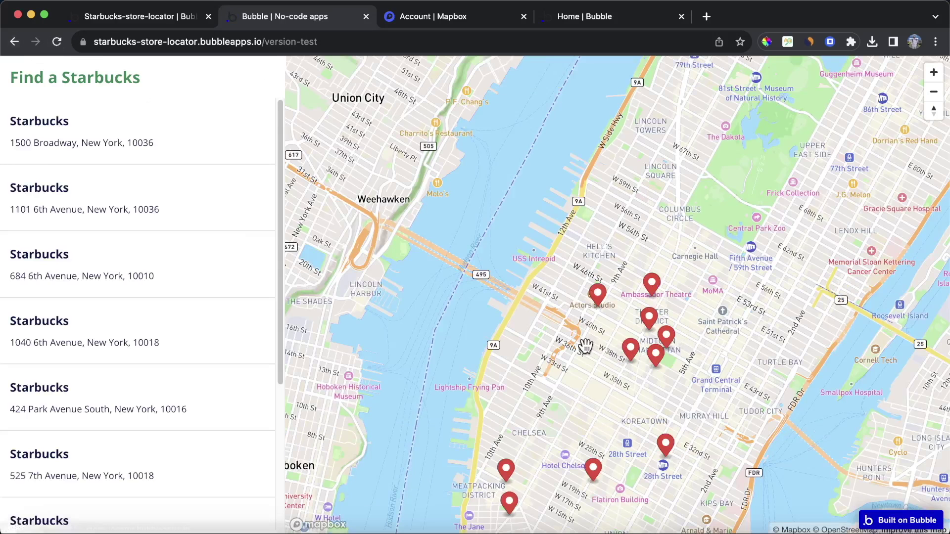
left_click_drag(600, 403, 626, 280)
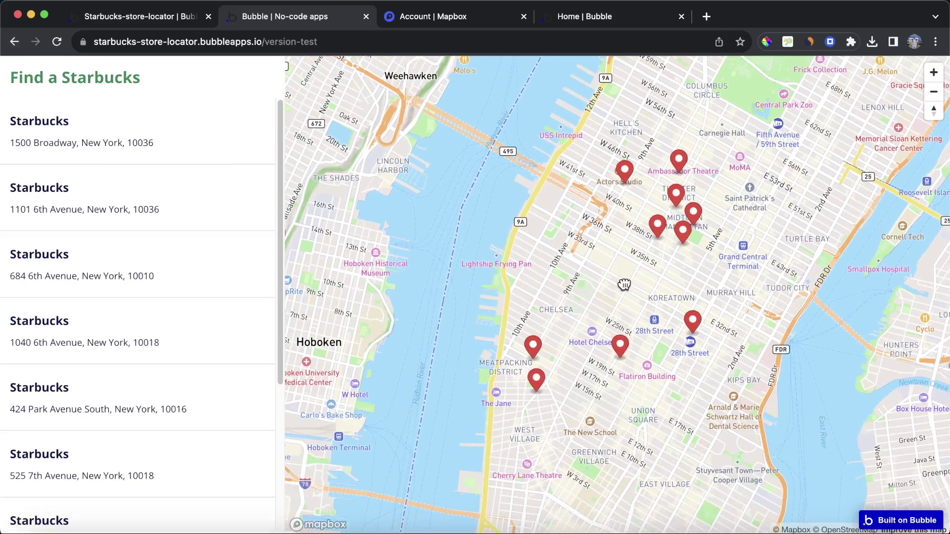
left_click_drag(730, 263, 718, 300)
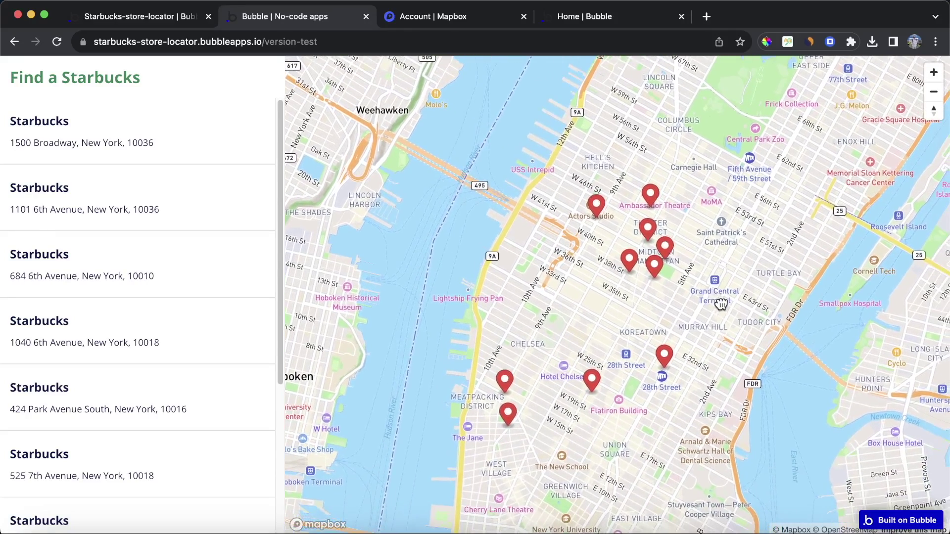
left_click(627, 260)
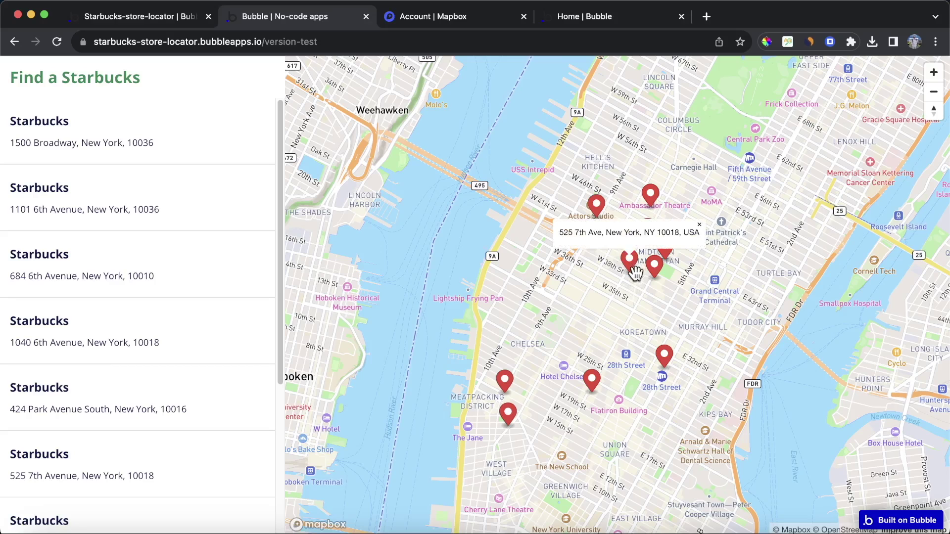
Copy the latitude from the 525 7th Ave location's database entry and set it, 40.753645, as the Mapbox map's default latitude.
left_click(162, 20)
left_click(30, 165)
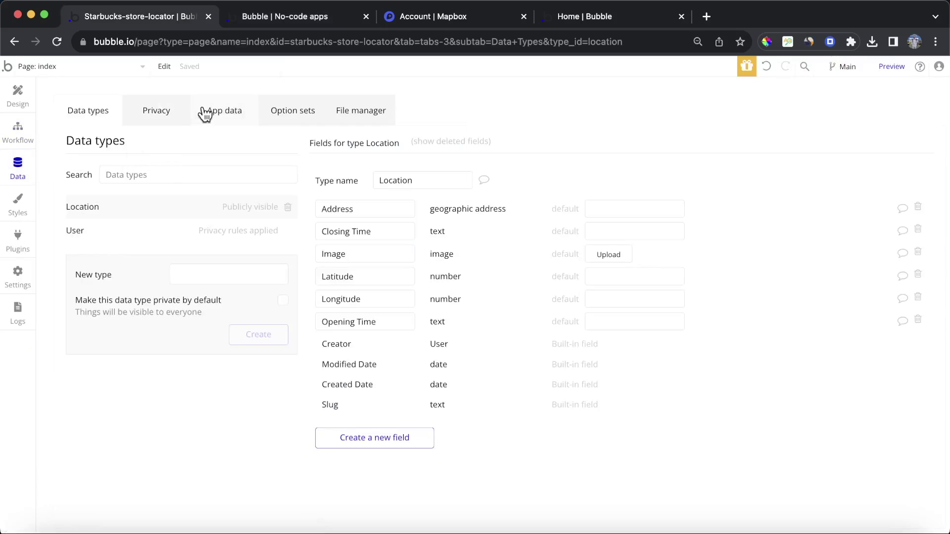
left_click(206, 113)
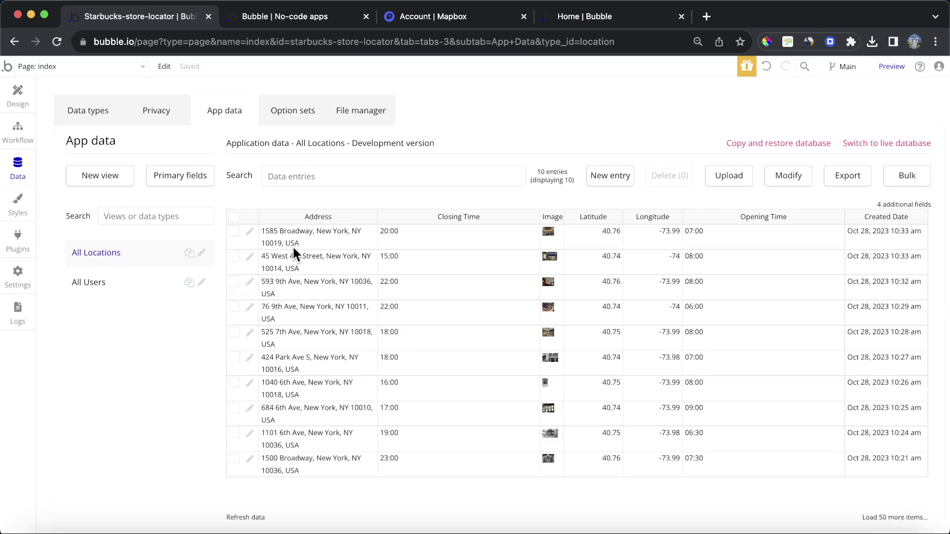
left_click(249, 339)
left_click(178, 181)
double_click(177, 180)
key("ctrl+c")
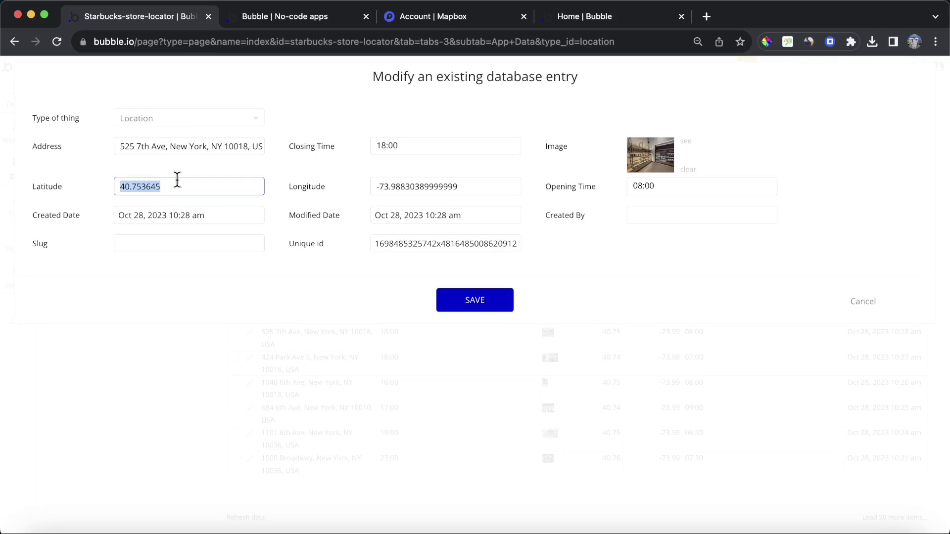
left_click(858, 306)
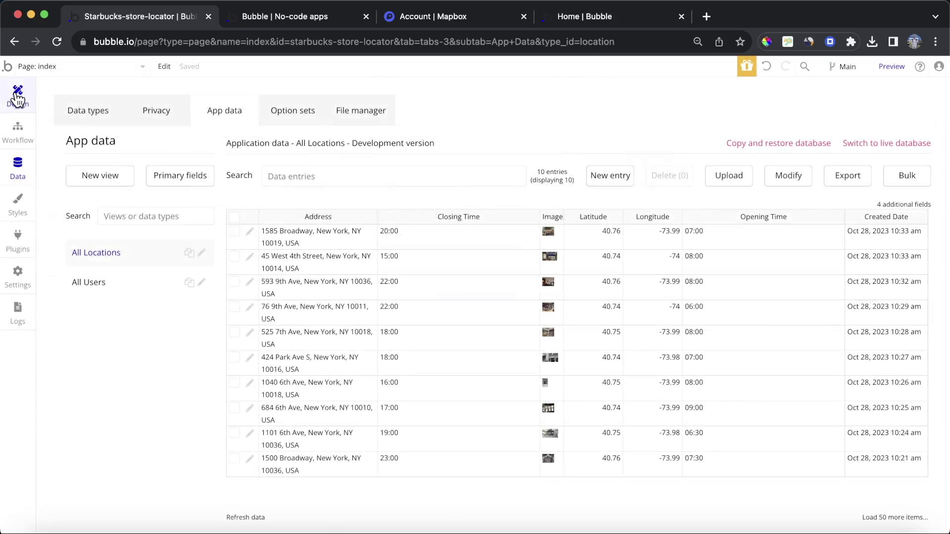
left_click(18, 94)
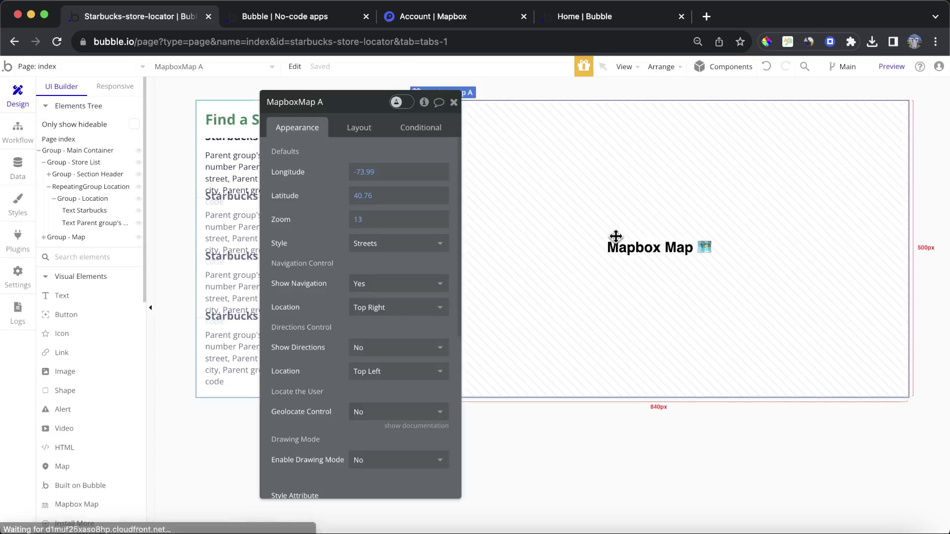
left_click(377, 200)
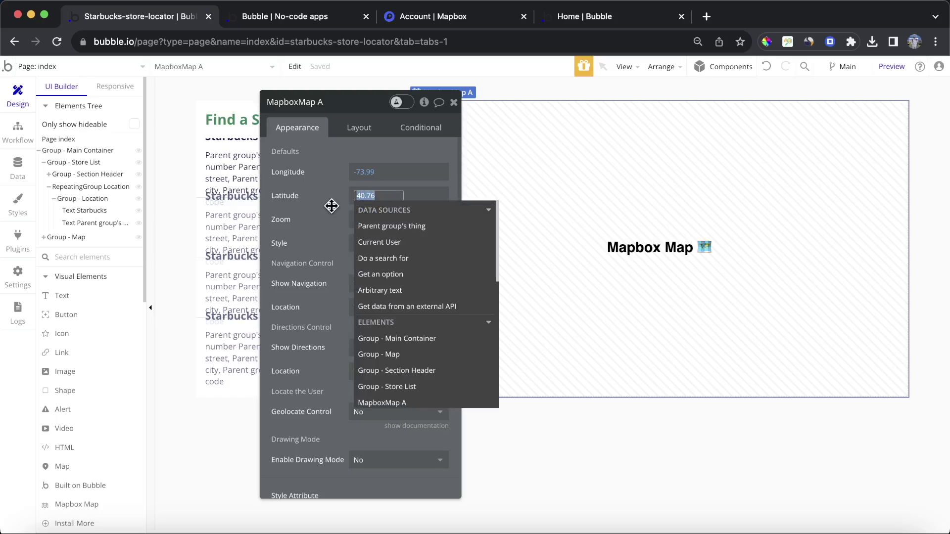
key("ctrl+v")
Copy the longitude digits from the 525 7th Ave location's entry and set the Mapbox map's default longitude to 73.98830389999999.
left_click(18, 168)
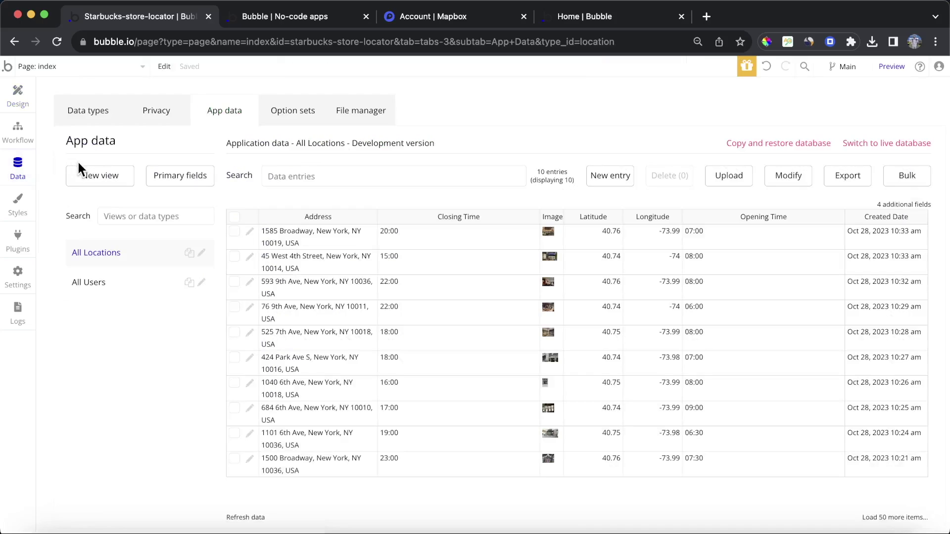
left_click(250, 332)
left_click(409, 187)
double_click(408, 187)
key("super+c")
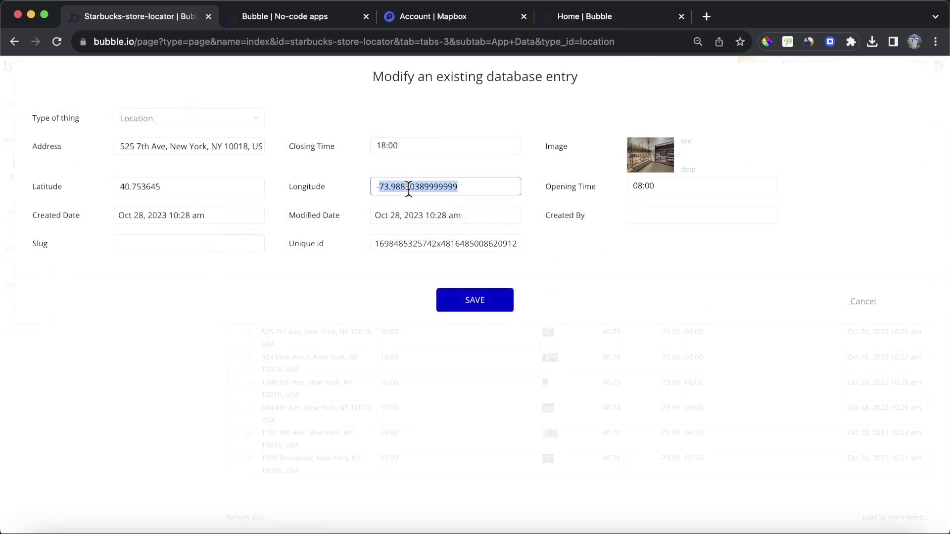
left_click(865, 303)
left_click(18, 95)
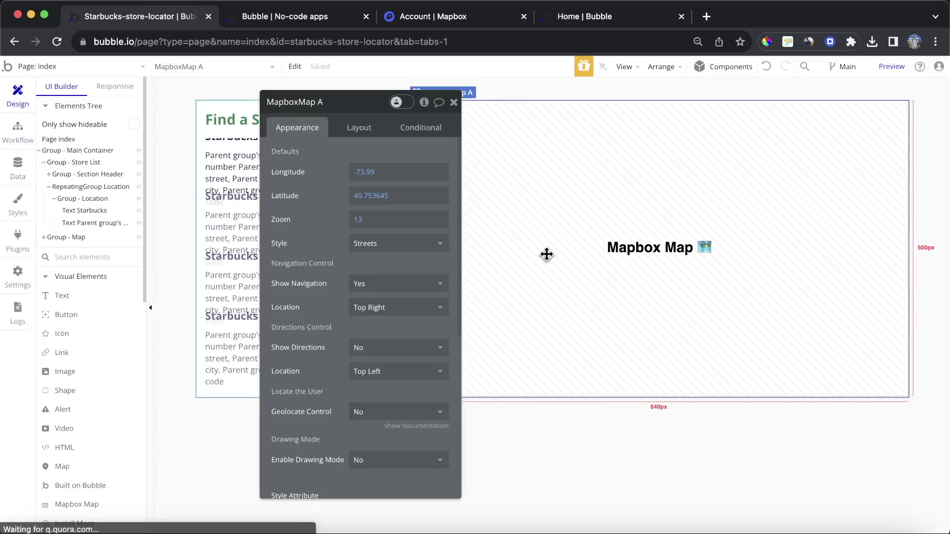
left_click(366, 174)
left_click_drag(377, 173, 317, 173)
key("super+v")
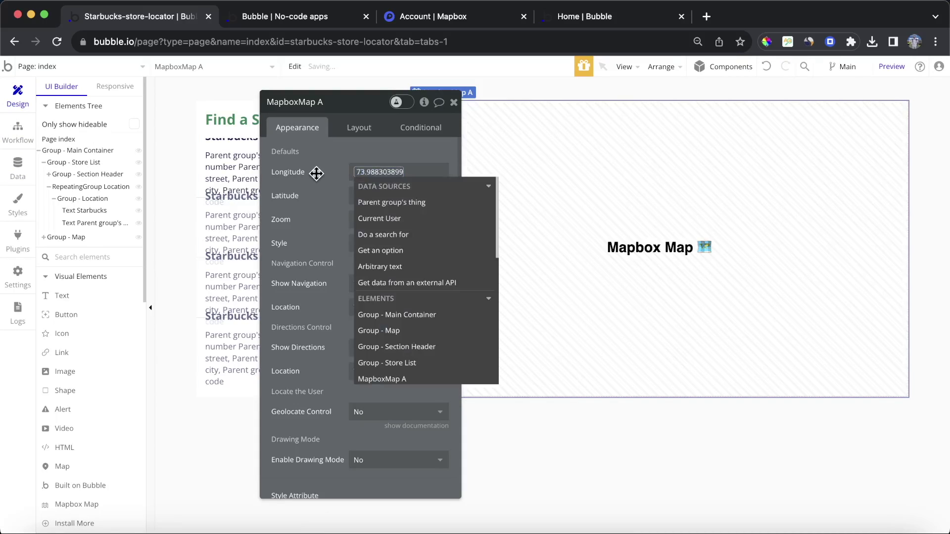
left_click(317, 173)
Refresh the page preview to check the map's position, and correct the Mapbox map's default longitude to -73.98830389999999.
left_click(297, 16)
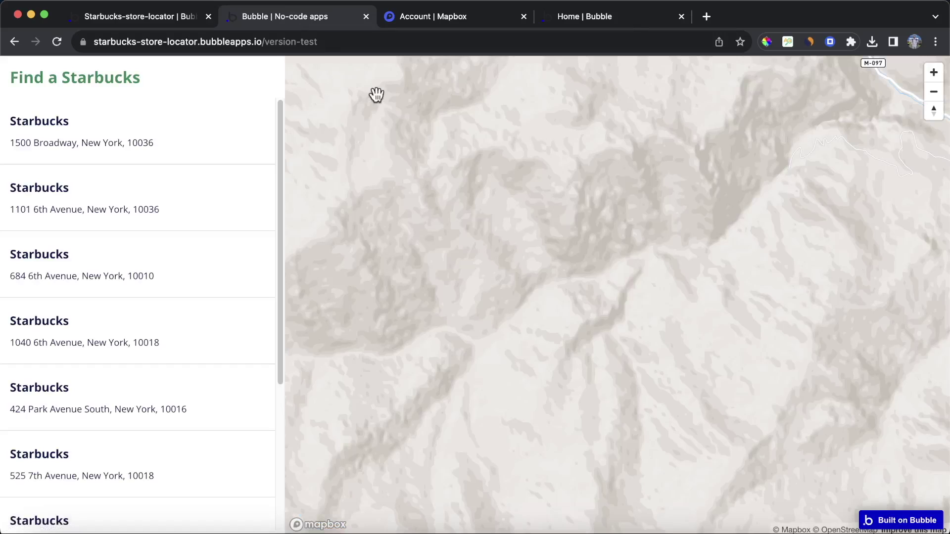
left_click(58, 43)
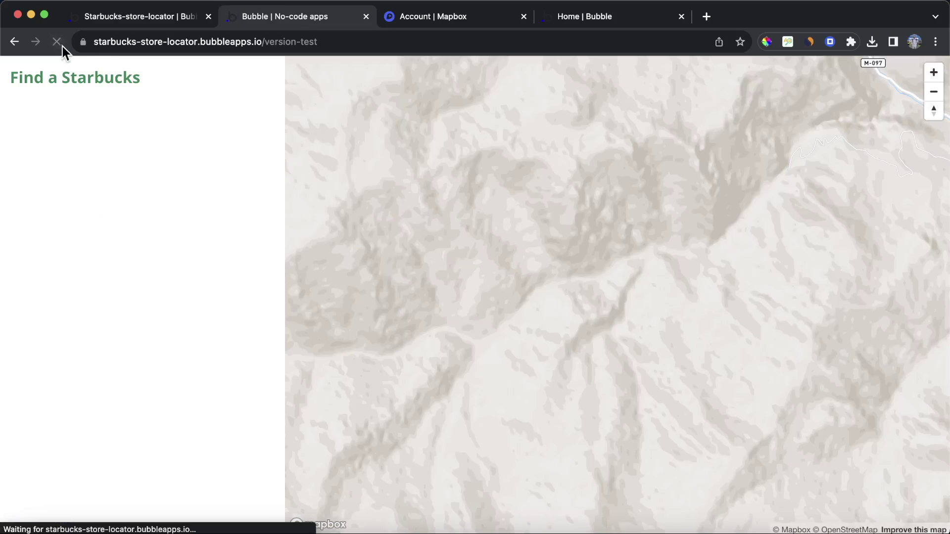
left_click(163, 16)
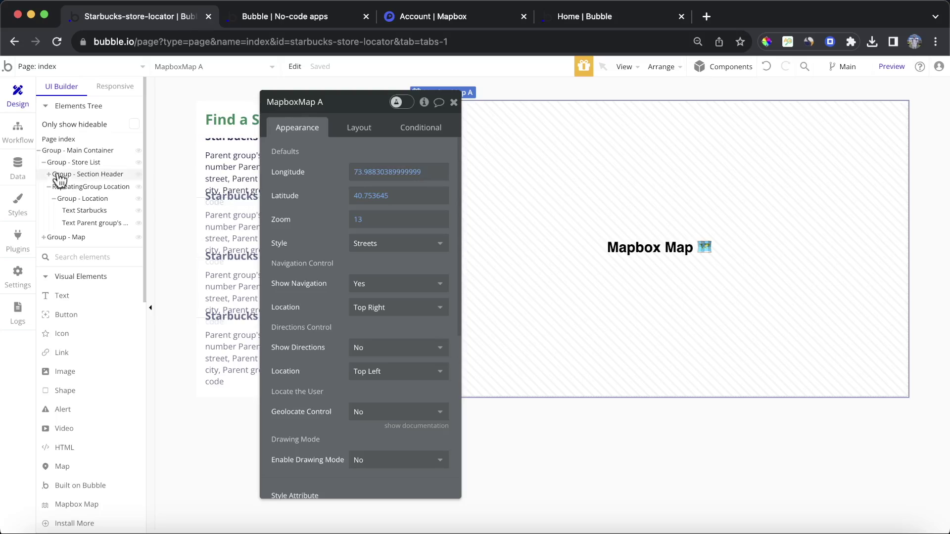
left_click(18, 169)
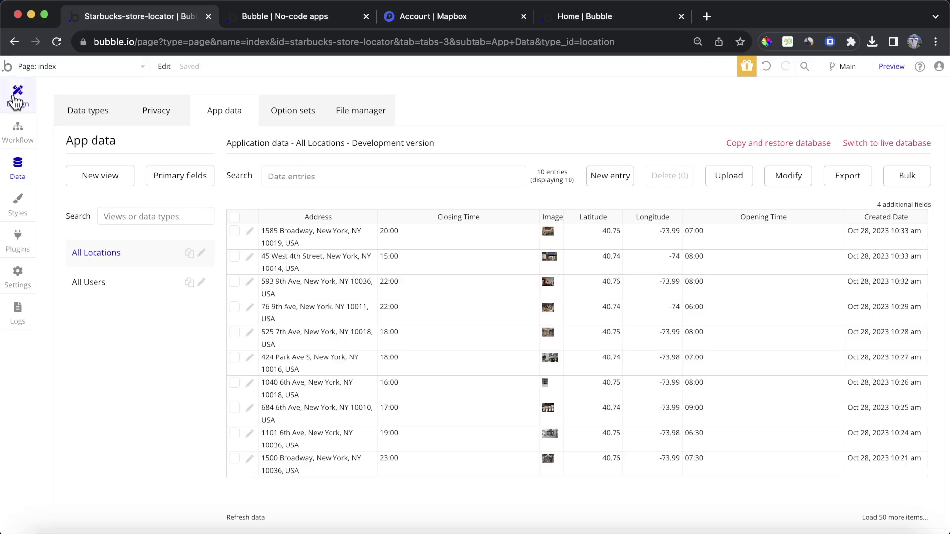
left_click(16, 102)
left_click(355, 173)
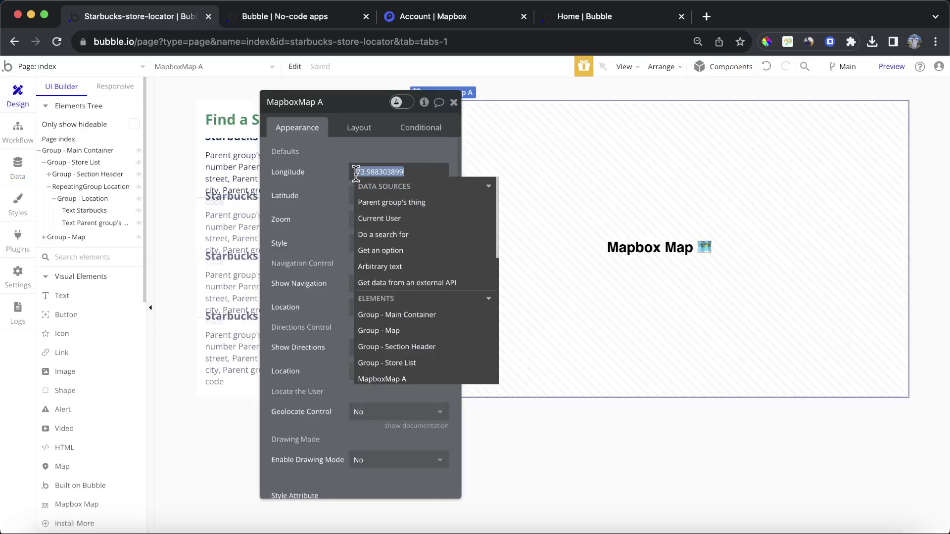
left_click(545, 166)
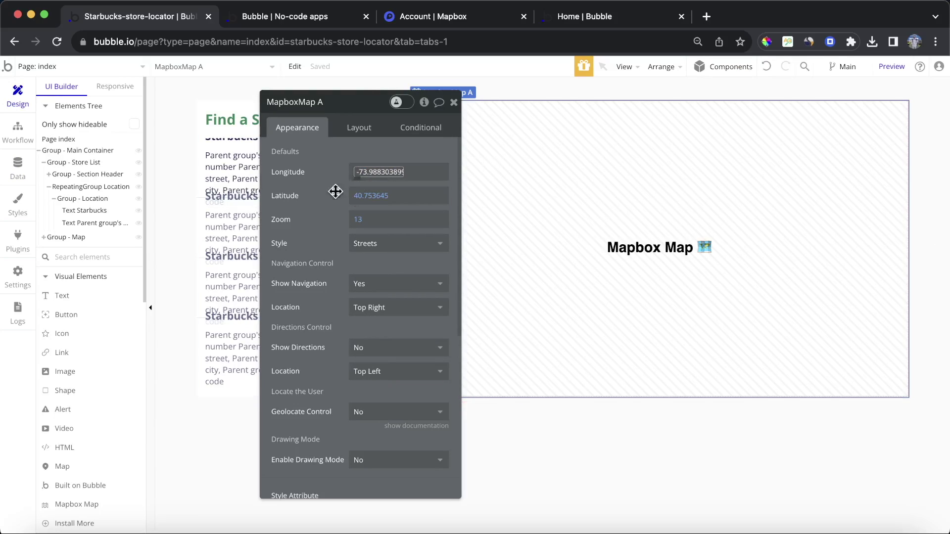
Refresh the page preview and check the map's new centre and the address popups of three Midtown store markers.
left_click(267, 21)
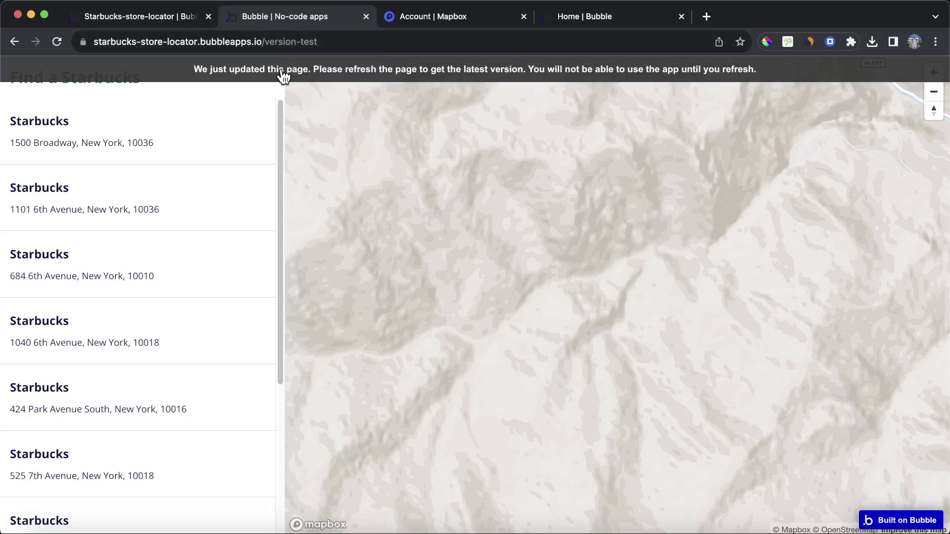
left_click(310, 75)
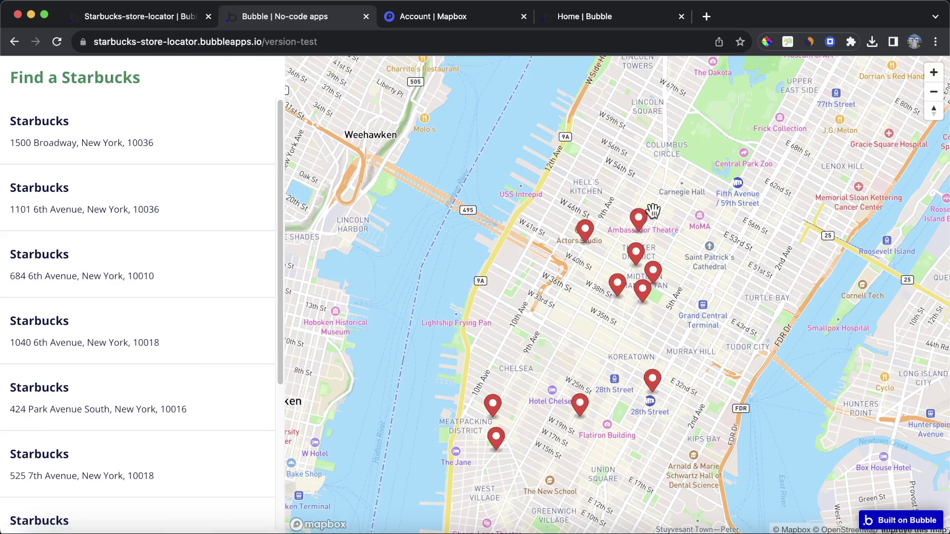
left_click(651, 286)
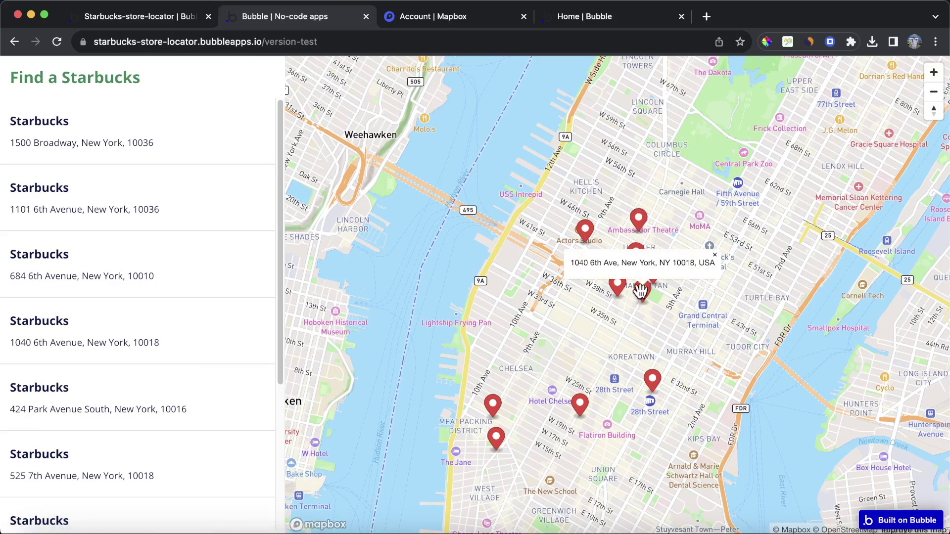
left_click(715, 256)
left_click(638, 218)
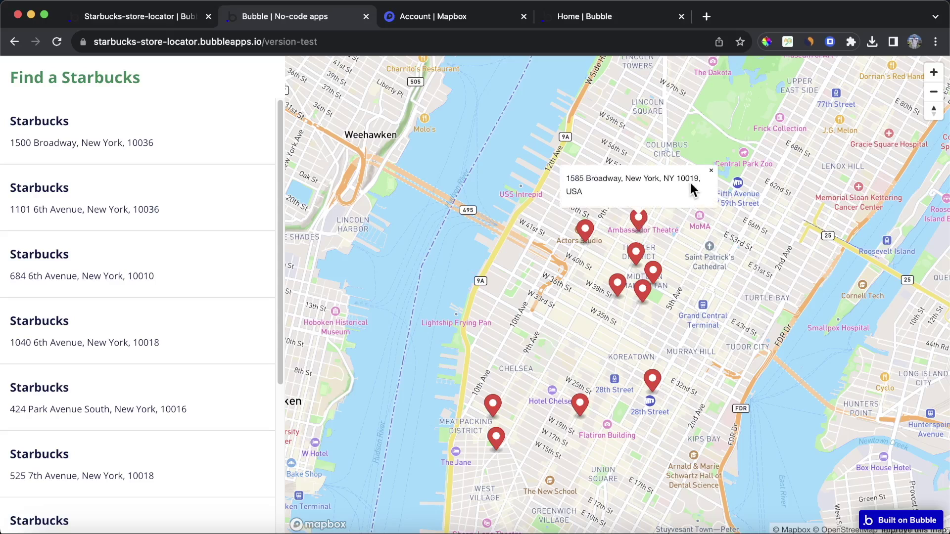
left_click(710, 171)
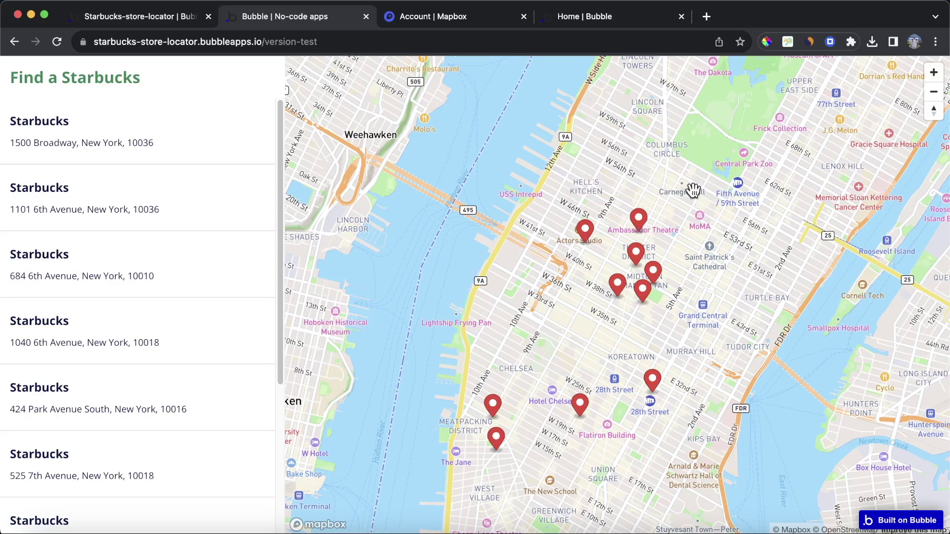
left_click(639, 254)
Read the Popup Content documentation in the marker workflow action and compare it with the 1585 Broadway marker's popup in the preview.
left_click(141, 20)
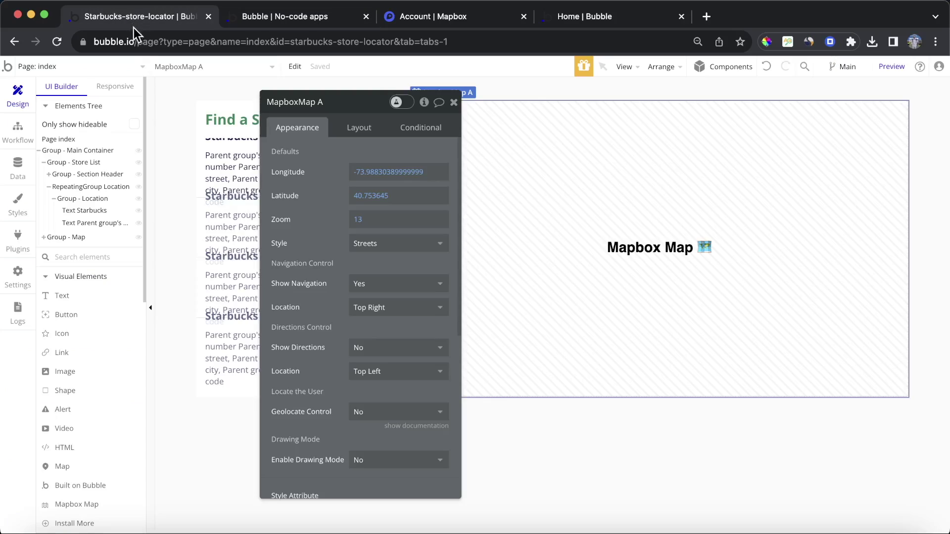
left_click(18, 131)
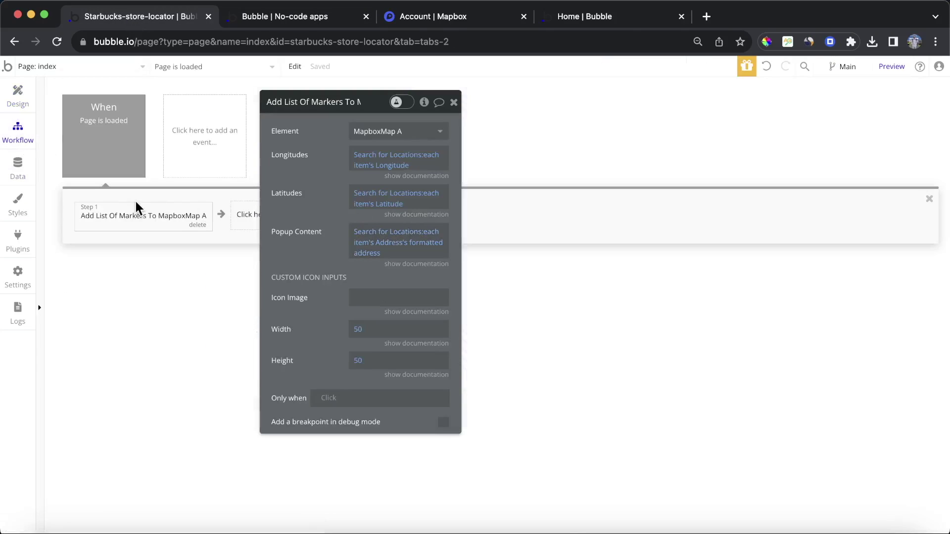
left_click(411, 264)
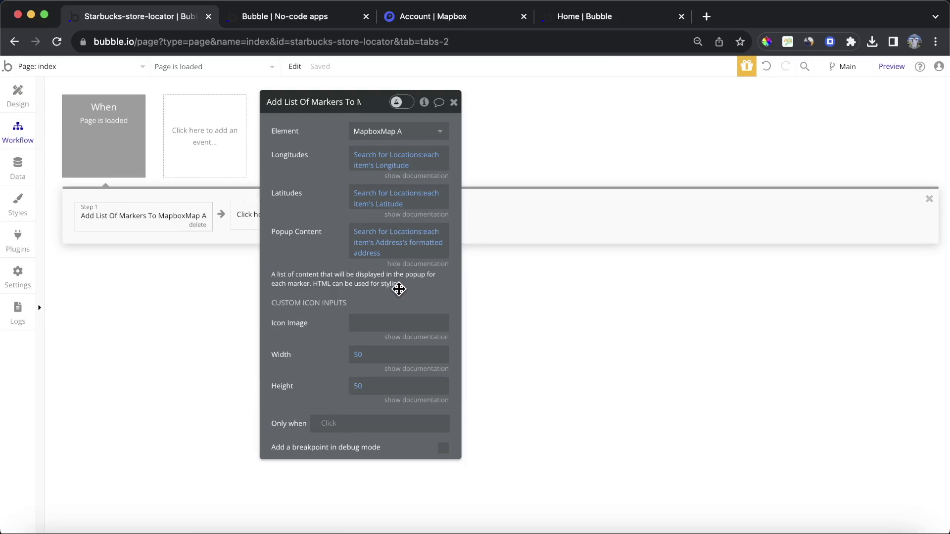
left_click(305, 17)
left_click(709, 204)
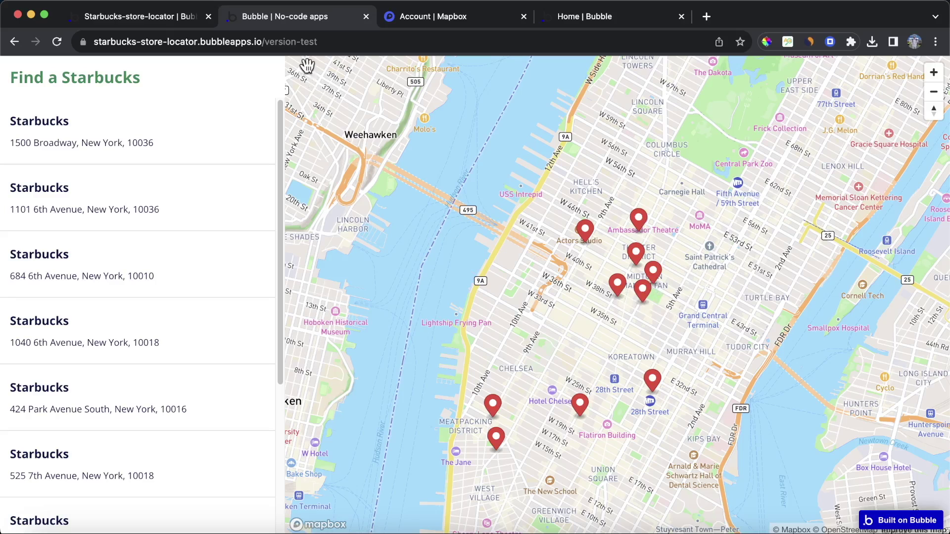
left_click(146, 14)
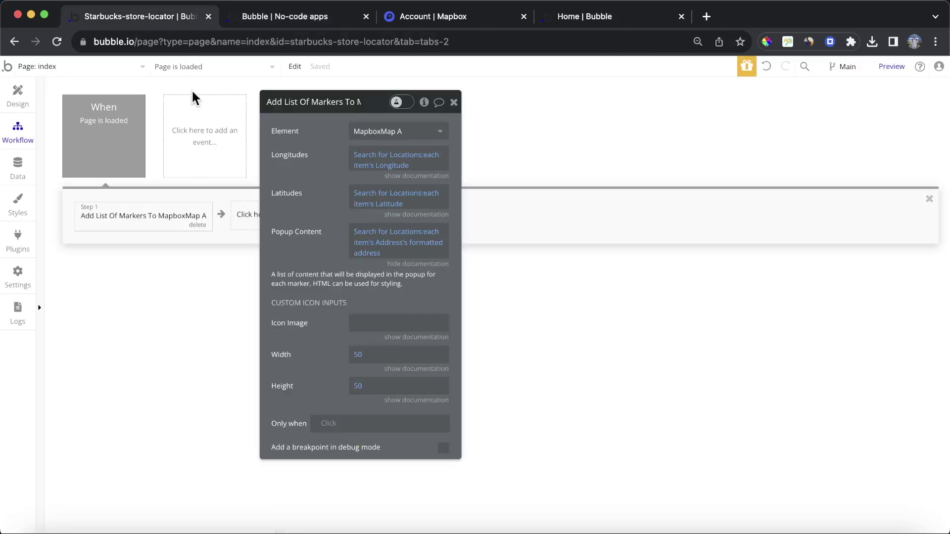
left_click(297, 16)
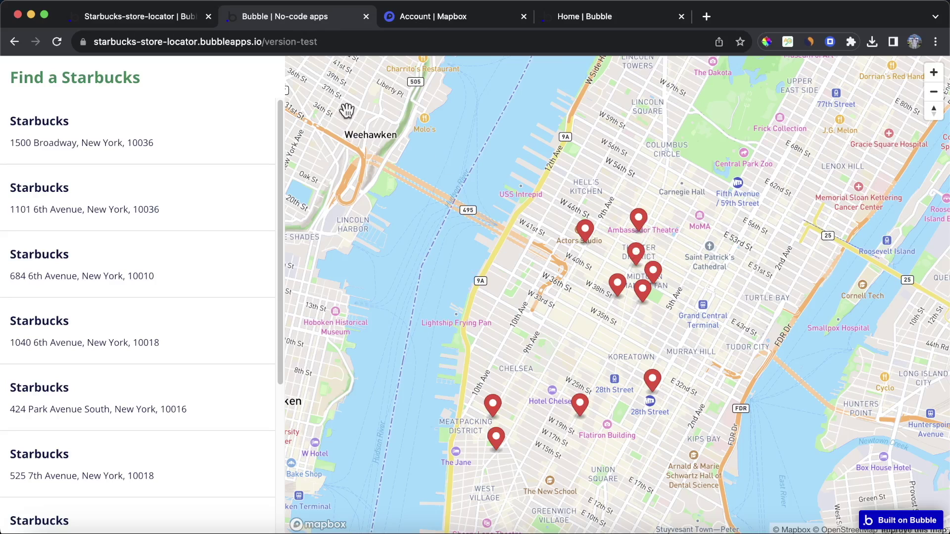
left_click(641, 218)
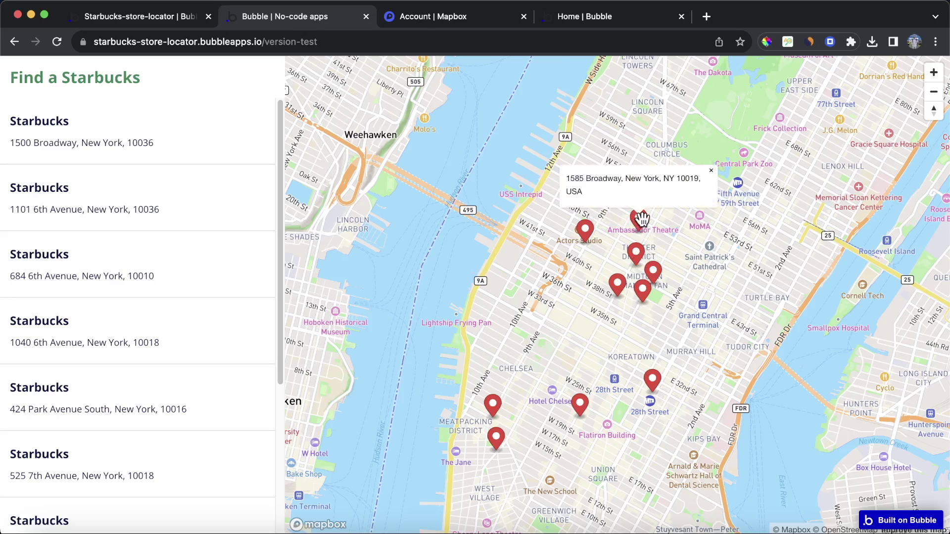
left_click(712, 171)
Search Google Images for "starbucks svg icon" in a new browser tab.
left_click(138, 20)
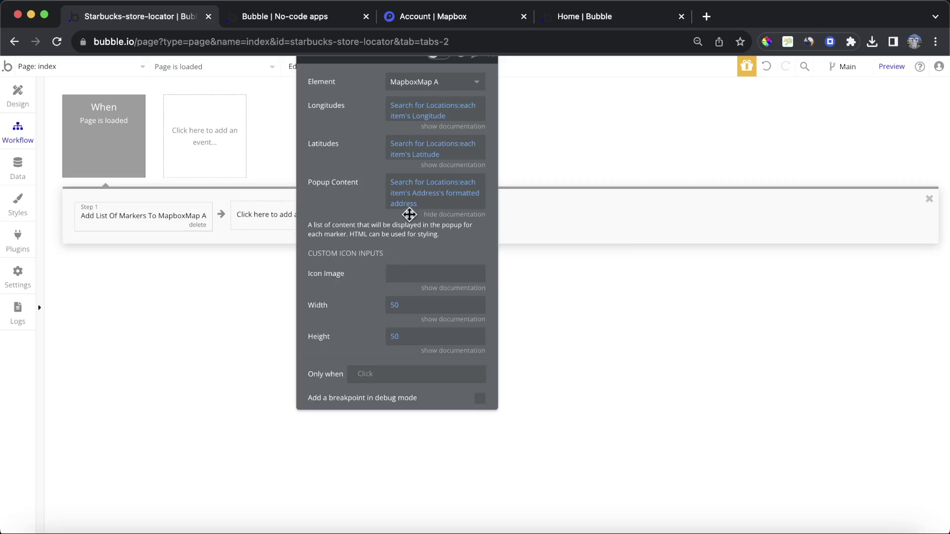
left_click(705, 16)
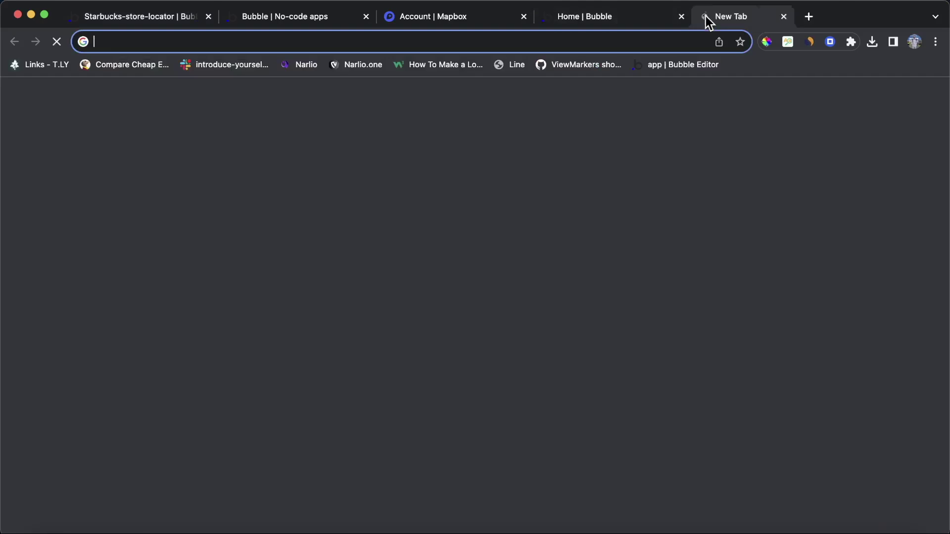
type("starbucks svg inco")
key("Return")
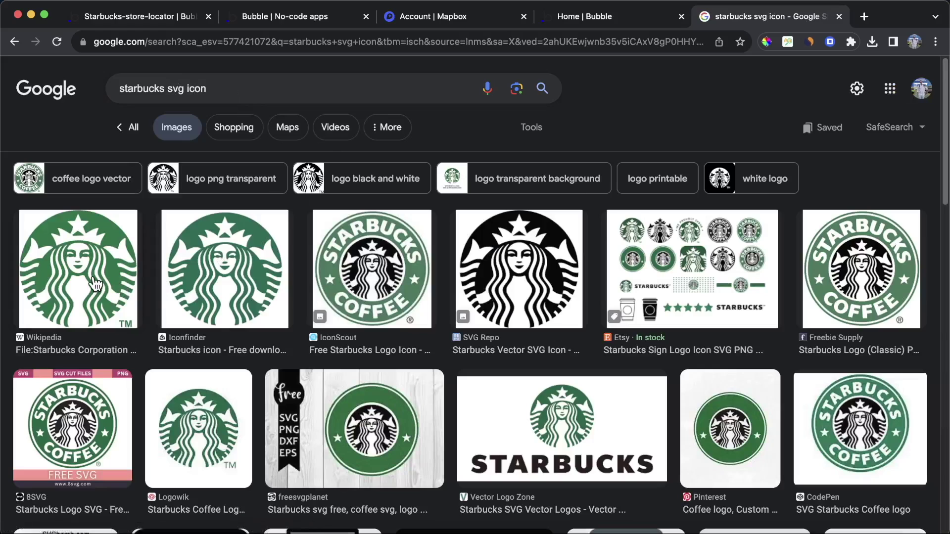
Save Iconfinder's green Starbucks logo image to Downloads as "Starbucks SVG Icon" and close the image search.
left_click(95, 284)
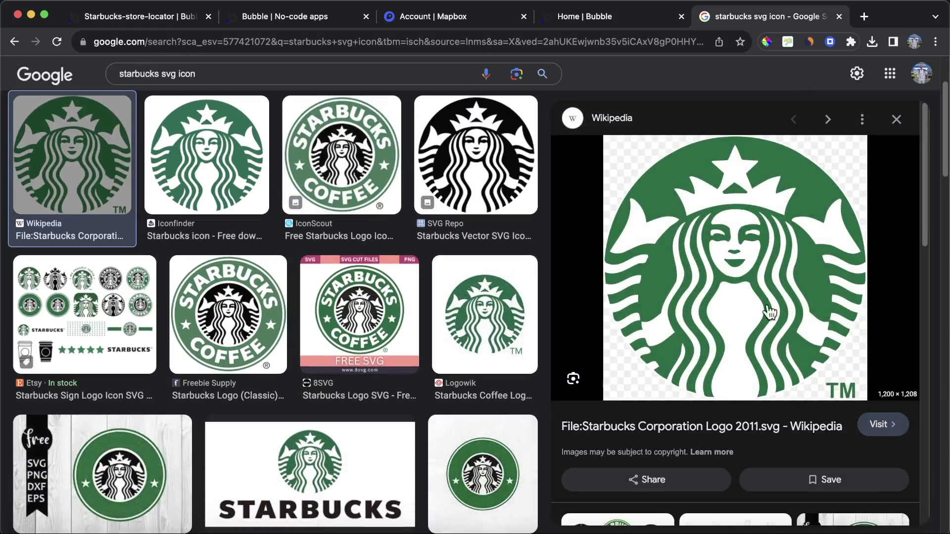
right_click(774, 267)
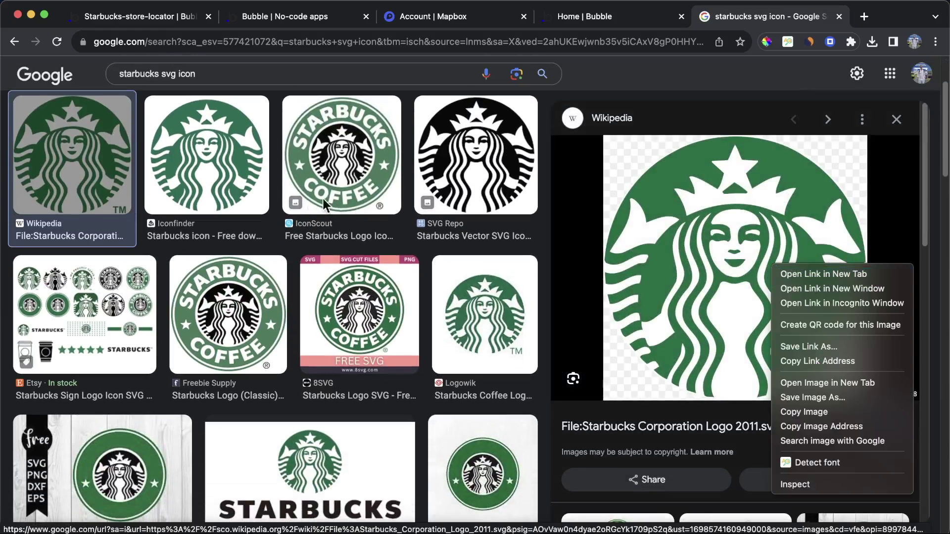
key("Escape")
key("Right")
right_click(822, 266)
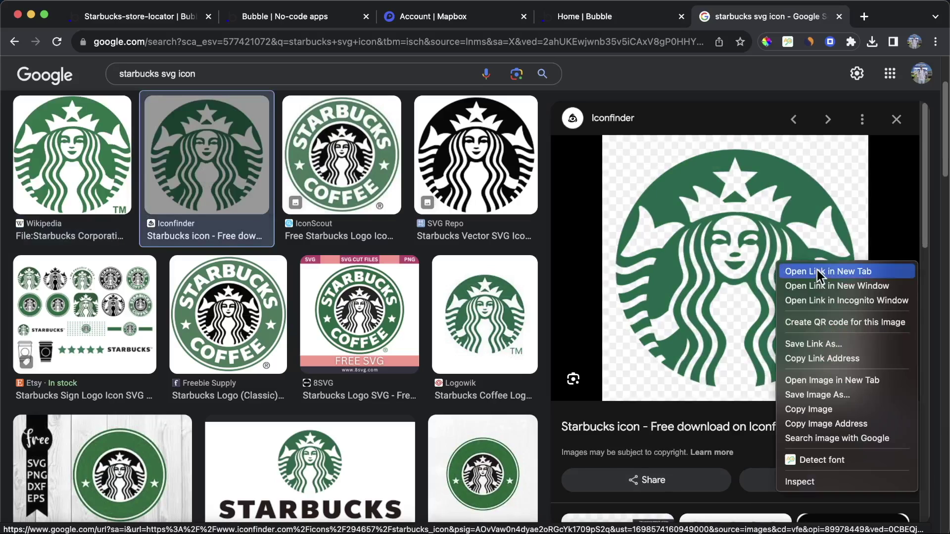
left_click(842, 394)
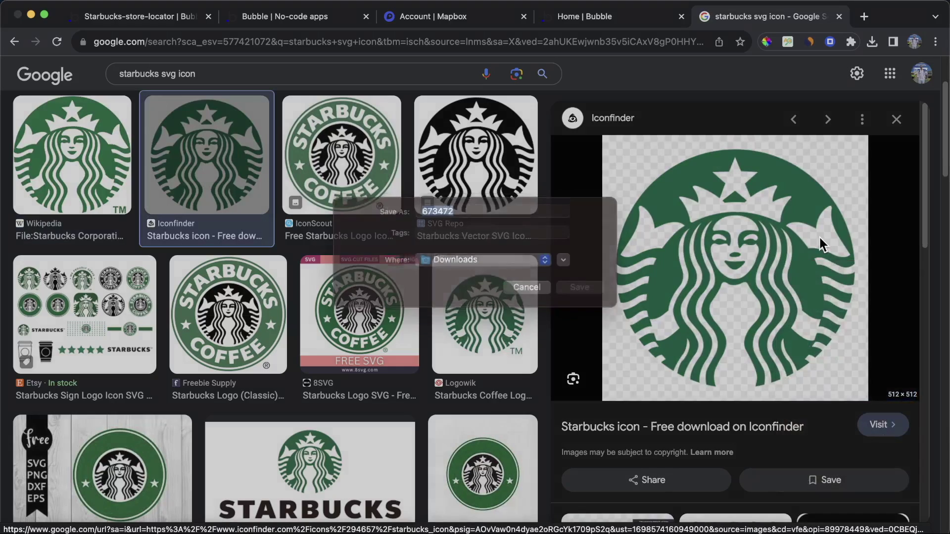
type("Starbucks SVG Ic")
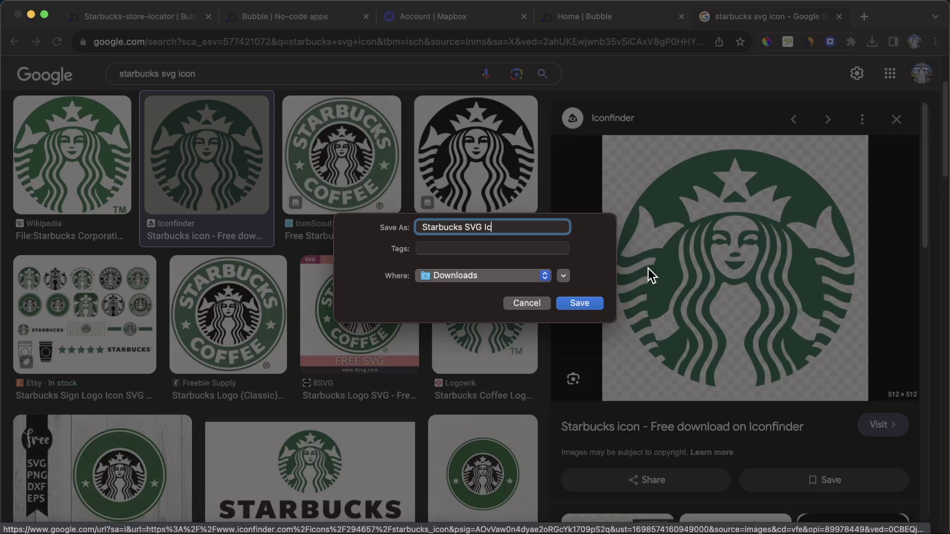
type("on")
key("Return")
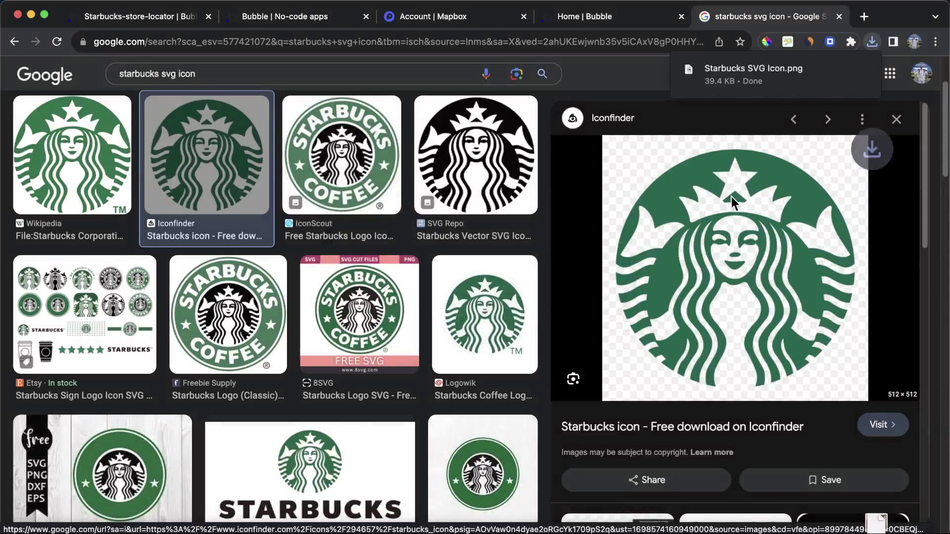
left_click(840, 16)
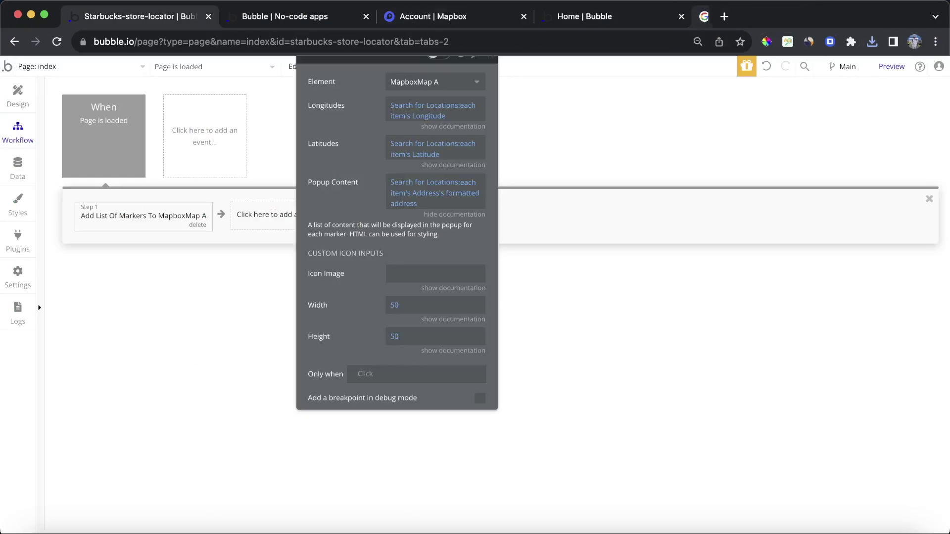
Create a new option set named "Icon" in the Bubble app's data, skipping the option sets tutorial.
left_click(20, 177)
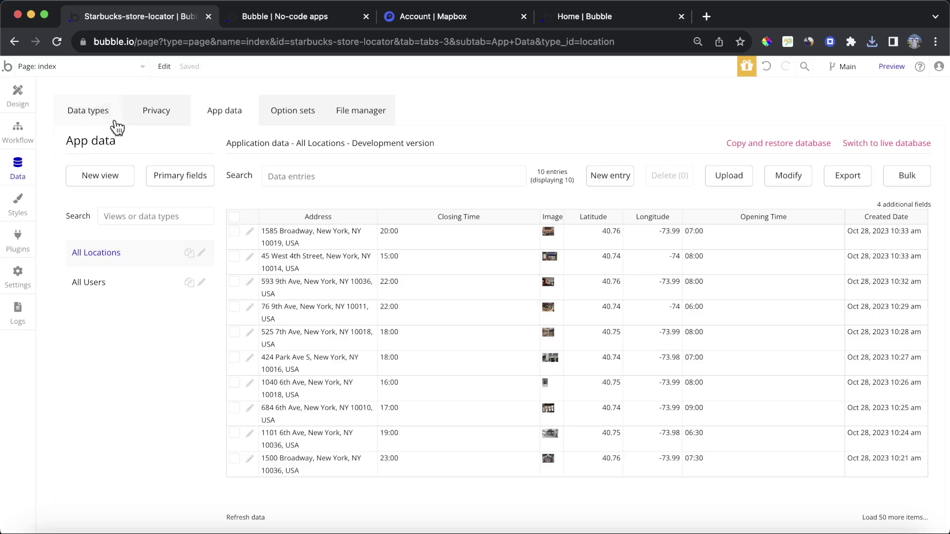
left_click(85, 113)
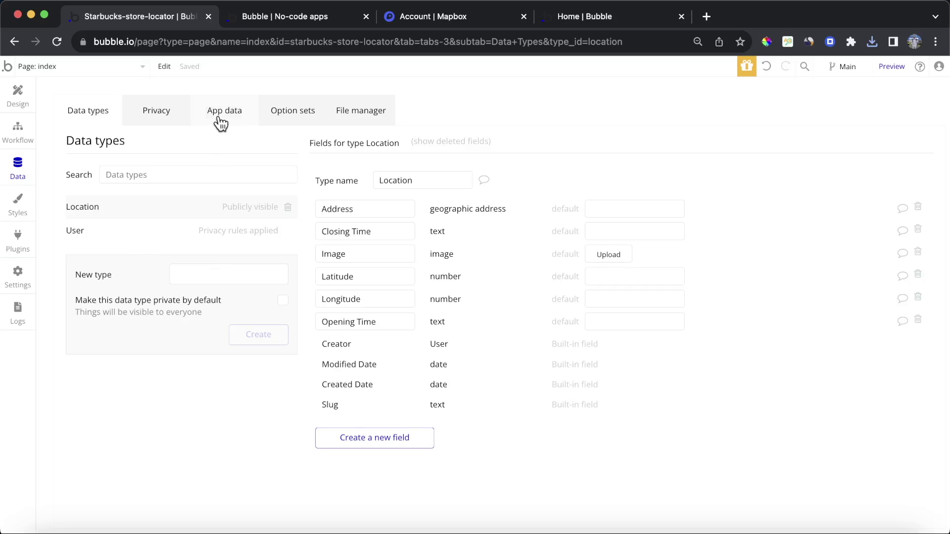
left_click(307, 116)
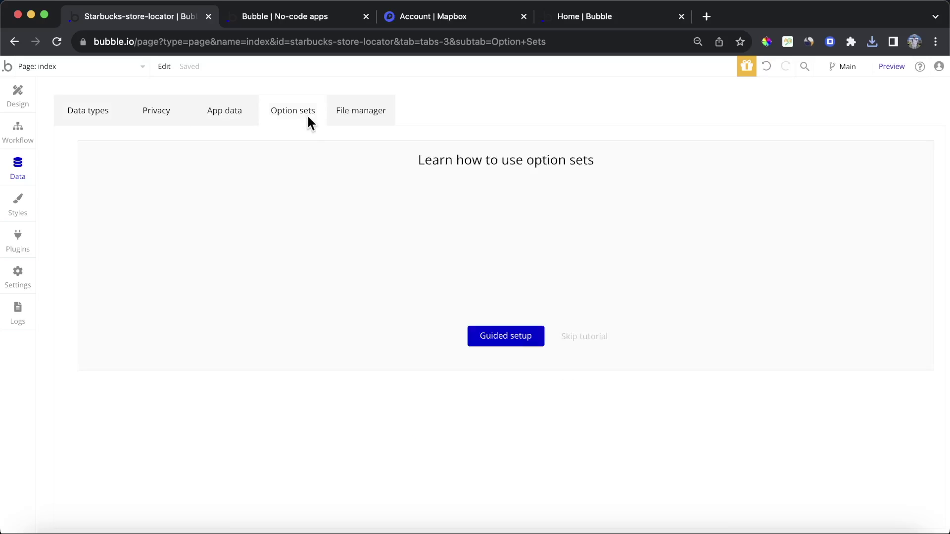
left_click(583, 342)
left_click(189, 229)
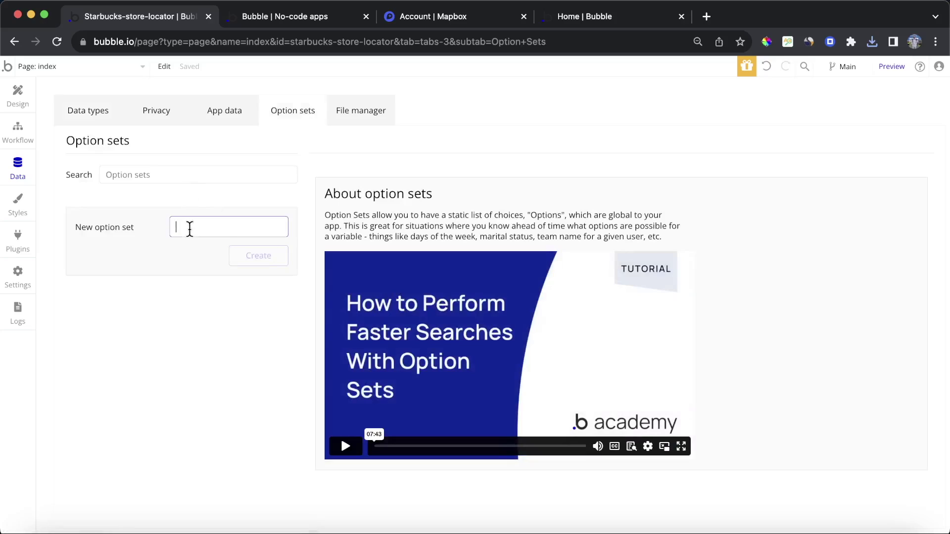
type("Icon")
left_click(258, 256)
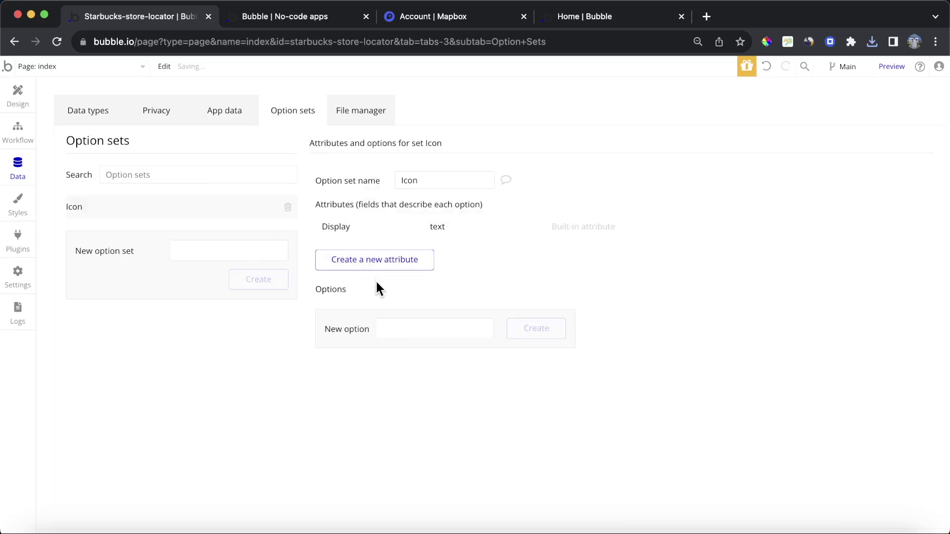
Add an attribute named "Icon Image" of type image to the Icon option set.
left_click(371, 263)
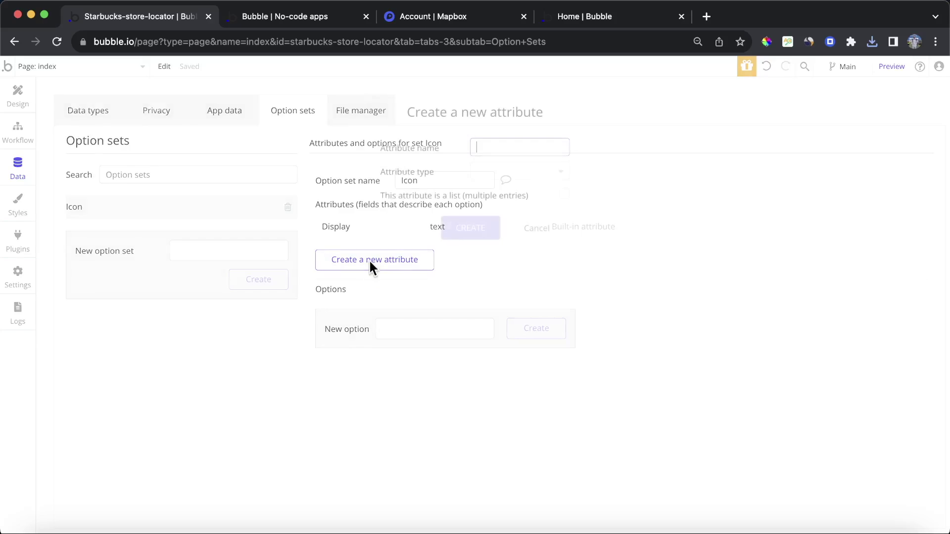
type("Icon Image")
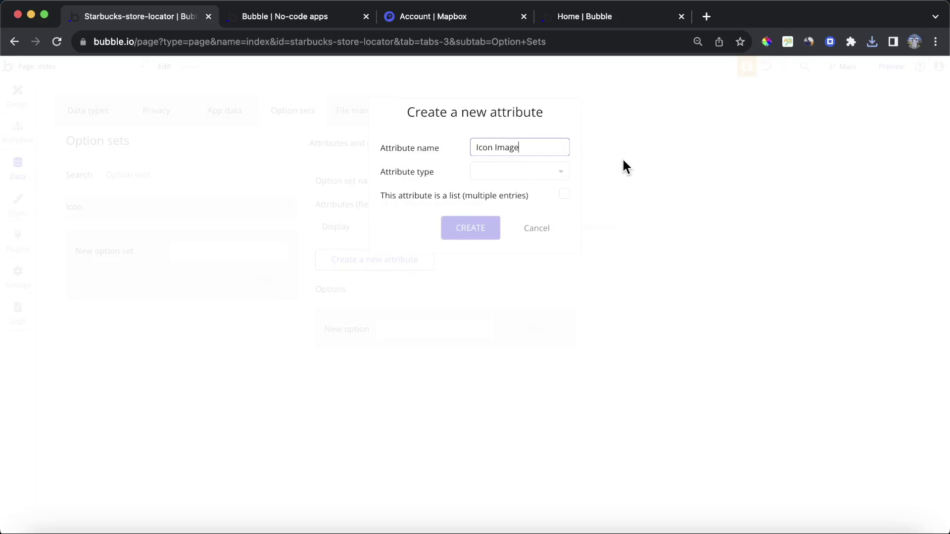
left_click(519, 176)
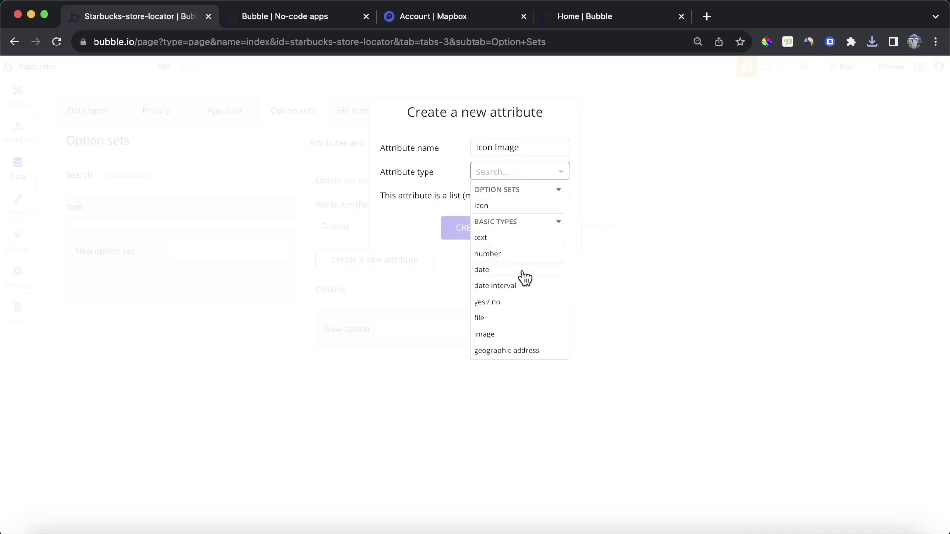
left_click(515, 331)
left_click(473, 230)
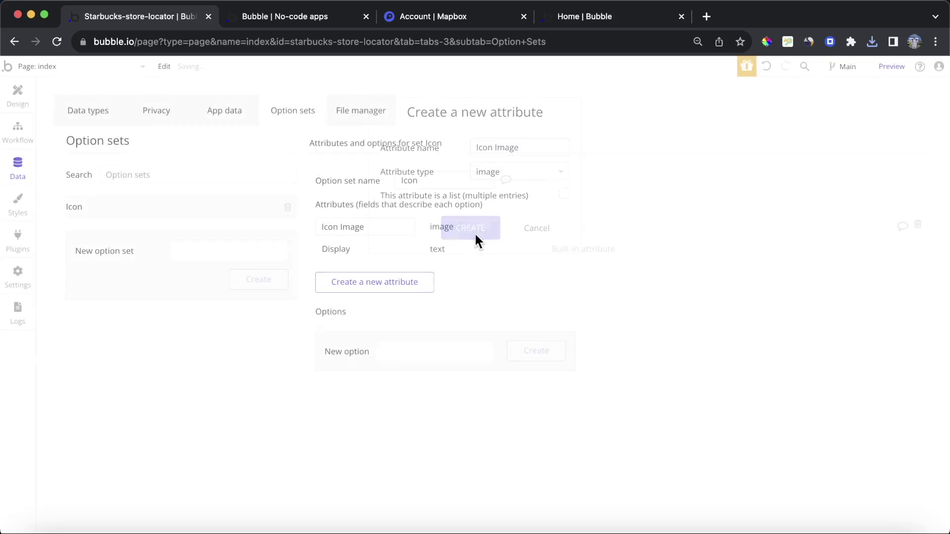
Add a "Starbucks" option to the Icon set and upload the downloaded Starbucks SVG Icon.png as its Icon Image.
left_click(421, 342)
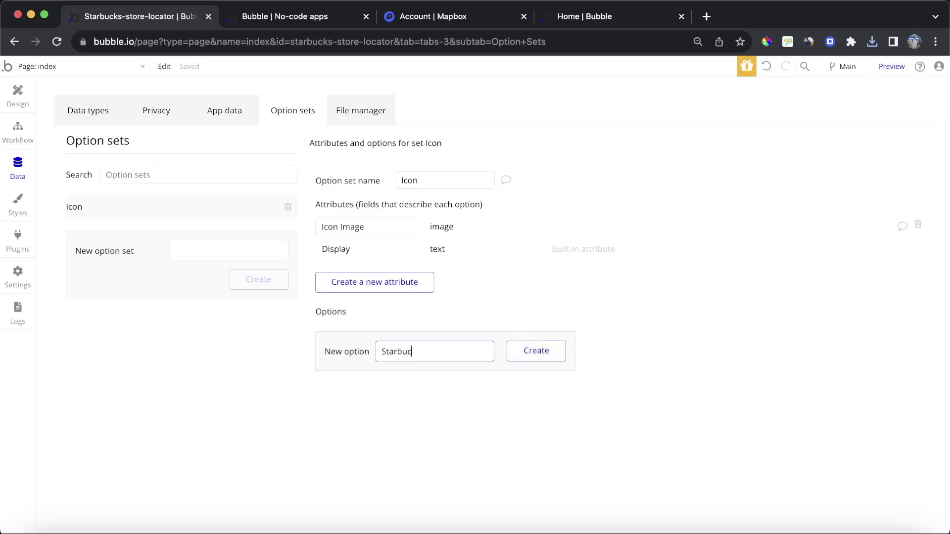
left_click(563, 352)
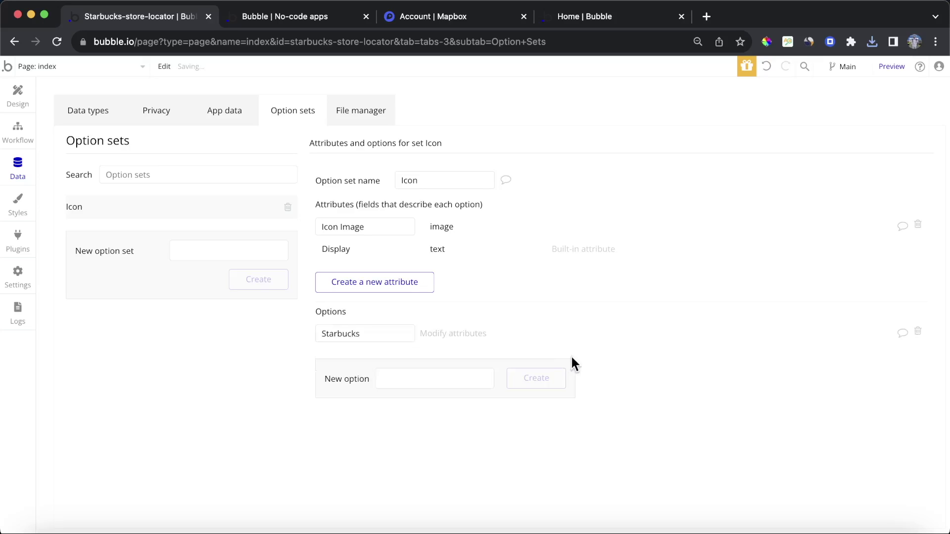
left_click(458, 338)
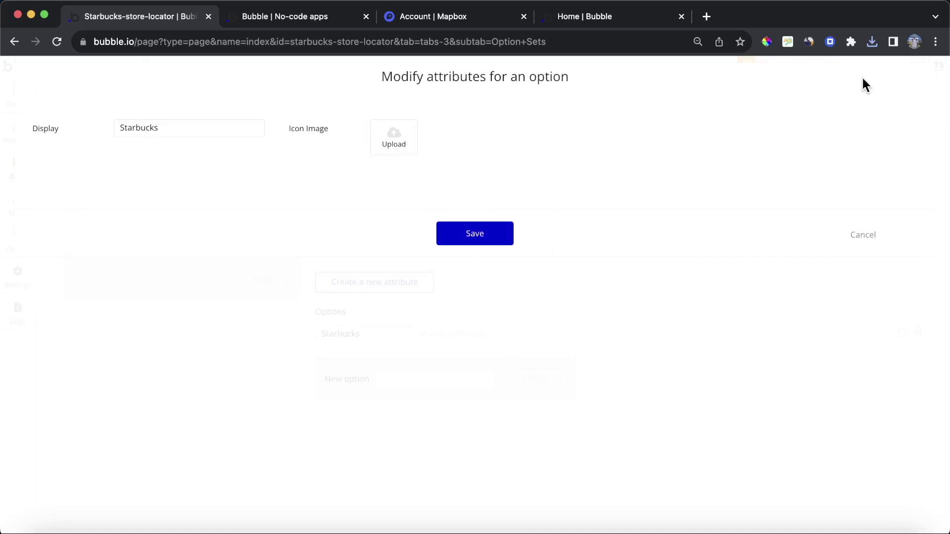
left_click(874, 43)
left_click_drag(759, 97, 394, 139)
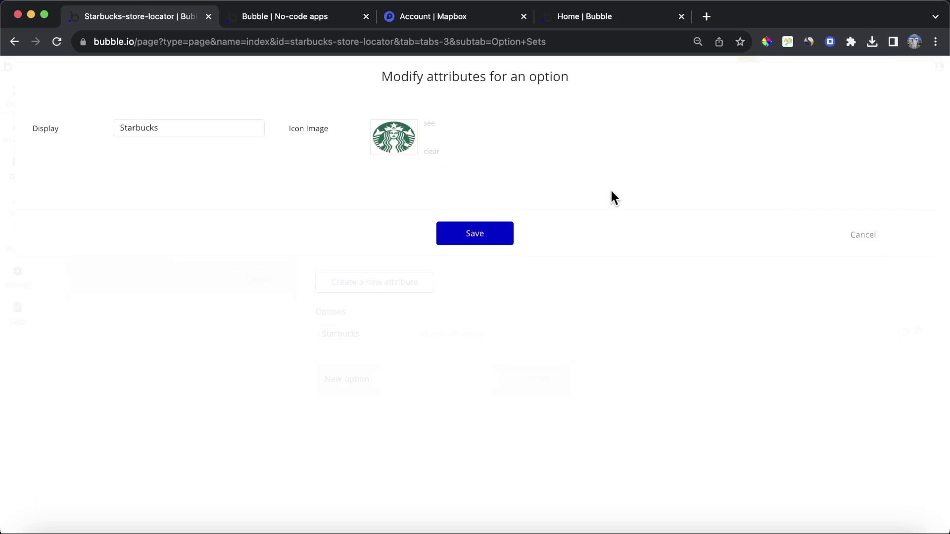
left_click(475, 234)
Set the Icon Image of the Add List Of Markers workflow action to the Icon option Starbucks's Icon Image.
left_click(17, 133)
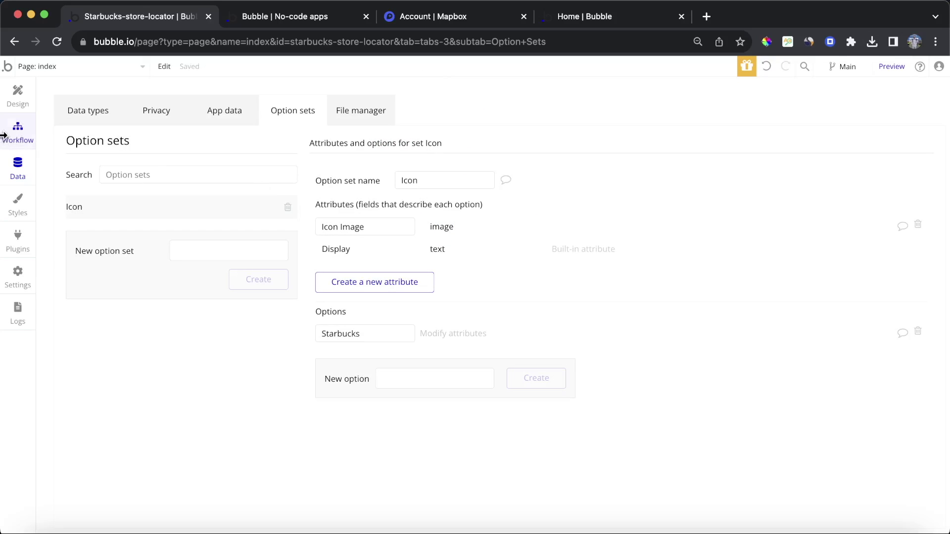
left_click(394, 312)
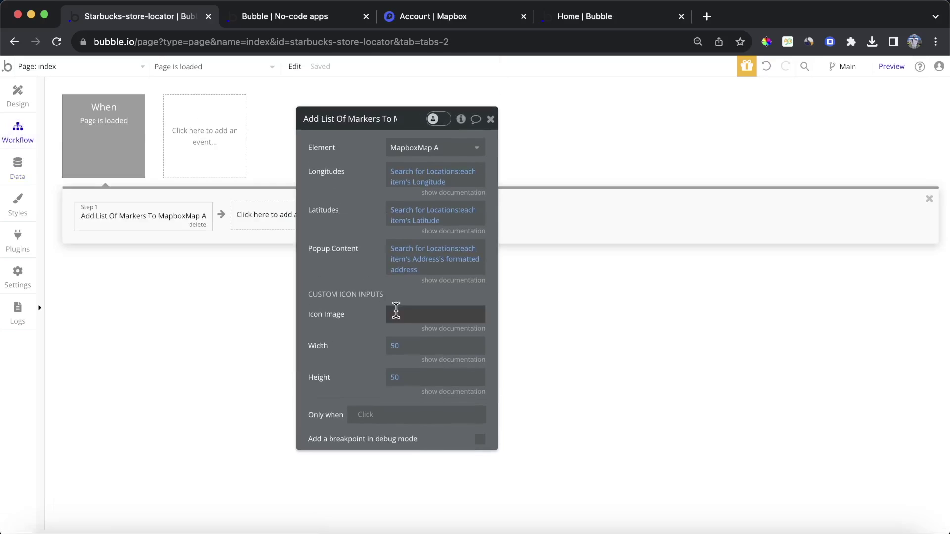
left_click(527, 322)
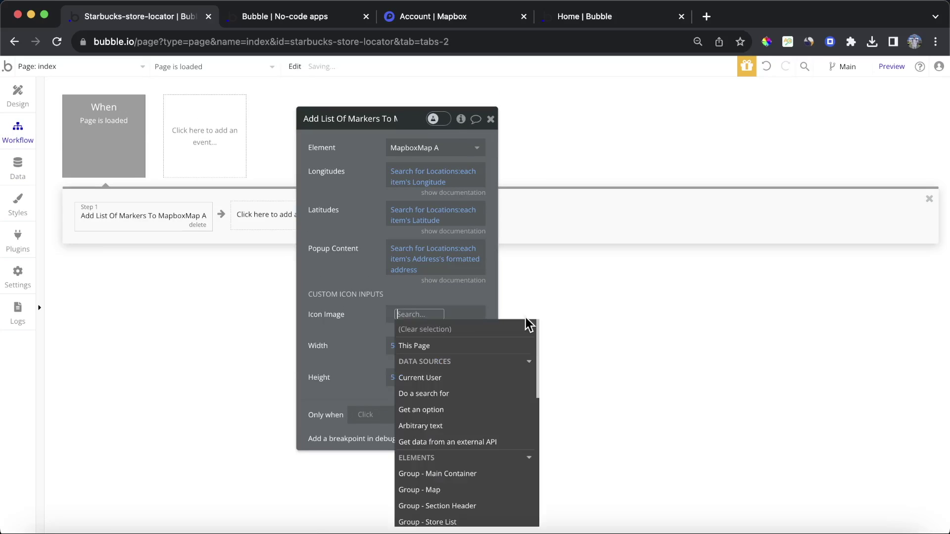
left_click(476, 412)
left_click(258, 173)
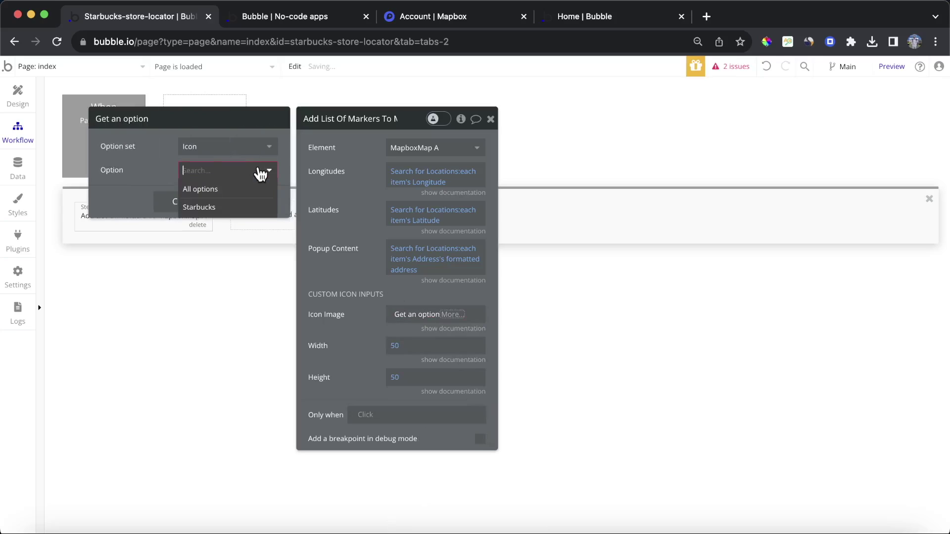
left_click(238, 212)
left_click(435, 320)
left_click(471, 357)
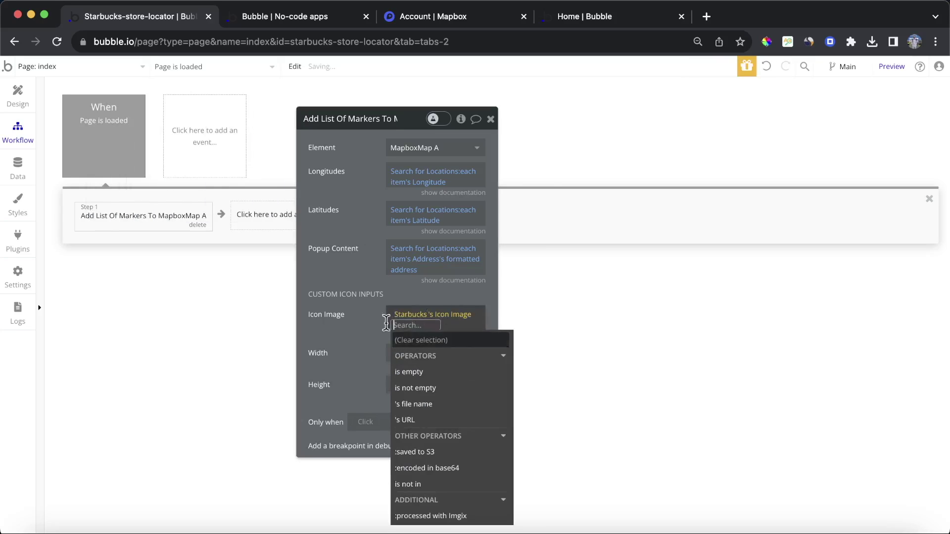
left_click(356, 319)
Refresh the page preview and check the custom map markers and the address popup of the 684 6th Avenue store.
left_click(321, 18)
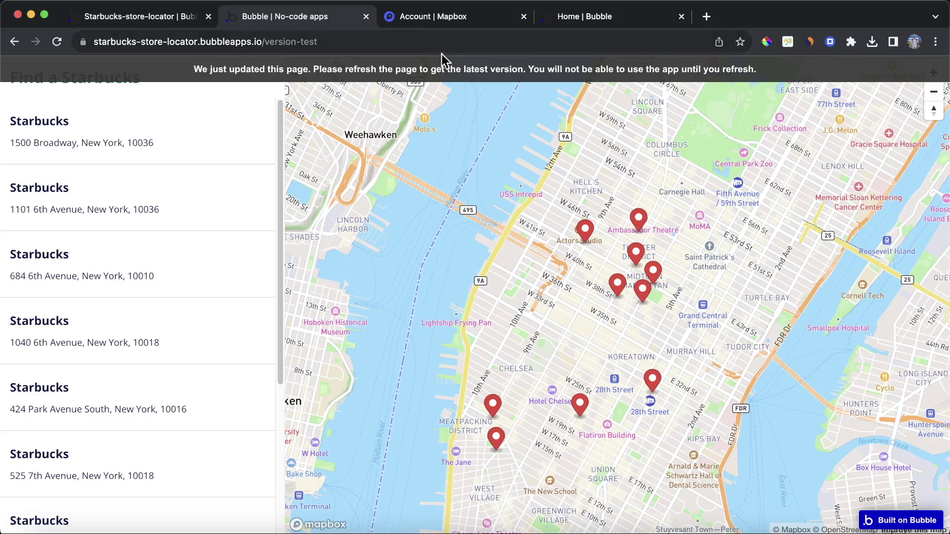
key("super+r")
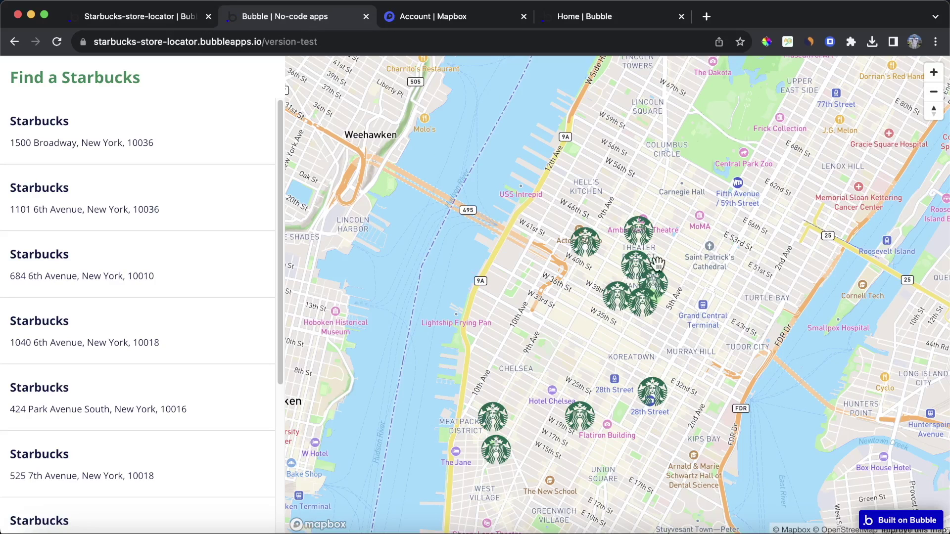
left_click(581, 417)
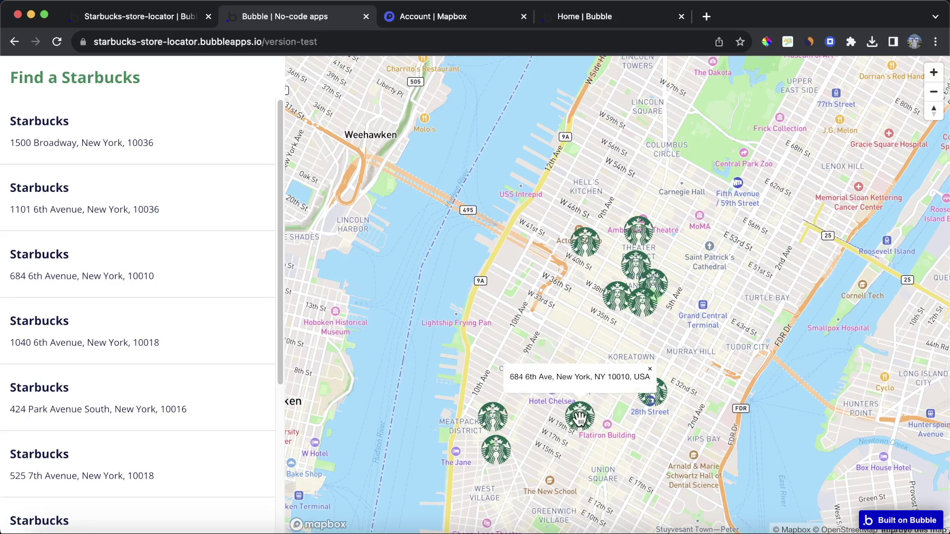
left_click(652, 370)
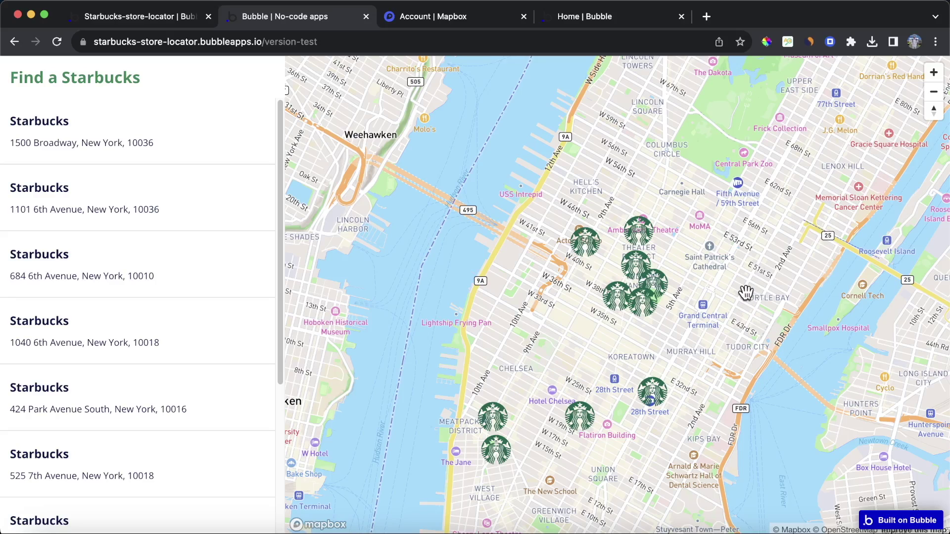
Set the custom marker icon's width and height to 40 in the marker workflow action and refresh the page preview.
left_click(192, 19)
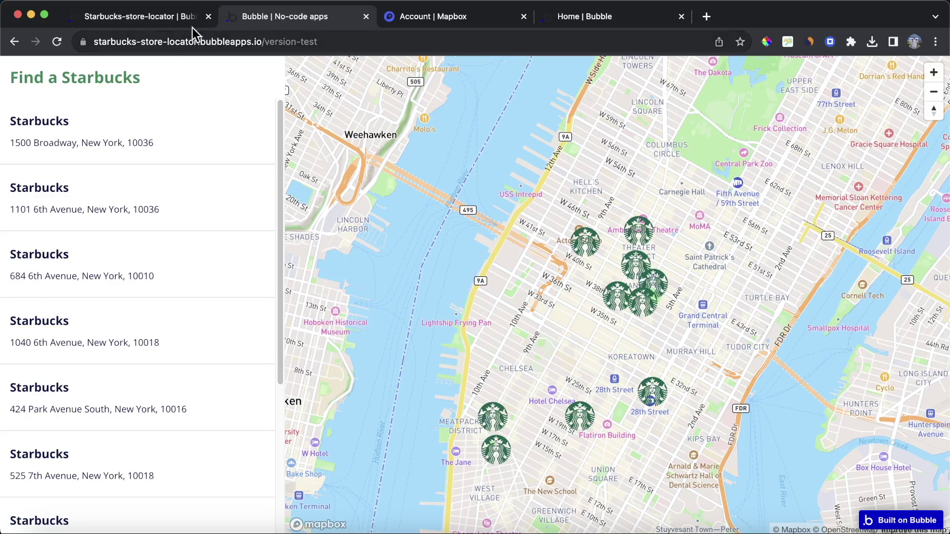
left_click(394, 345)
key("BackSpace")
key("BackSpace")
type("40")
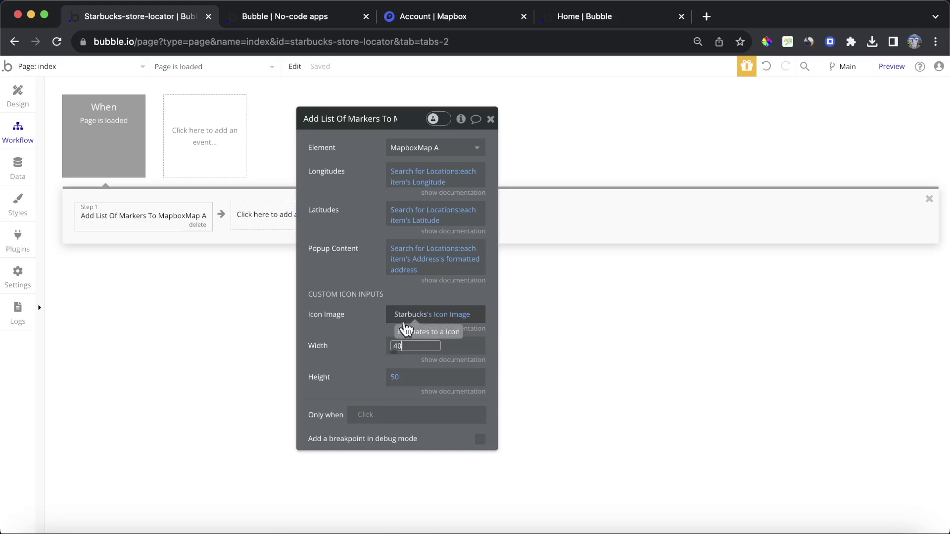
left_click(396, 378)
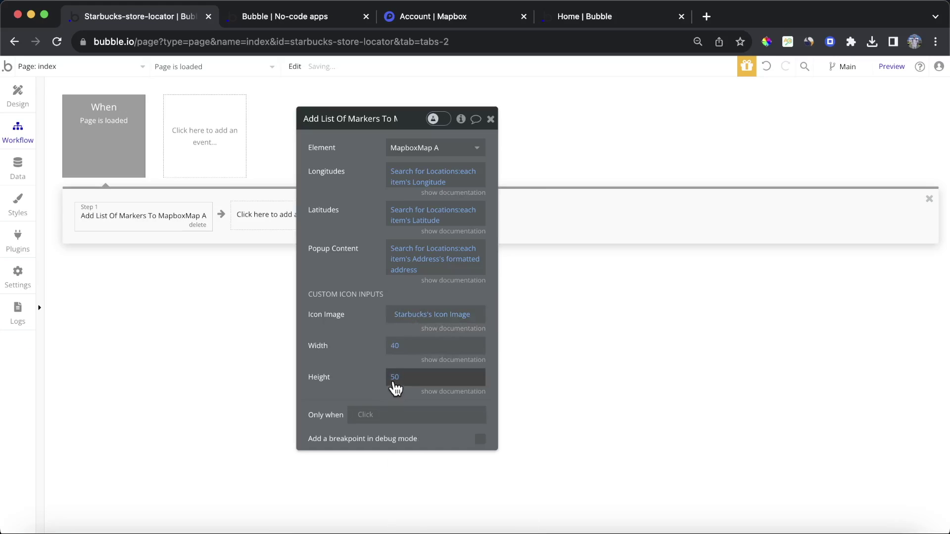
key("BackSpace")
key("BackSpace")
type("40")
left_click(362, 366)
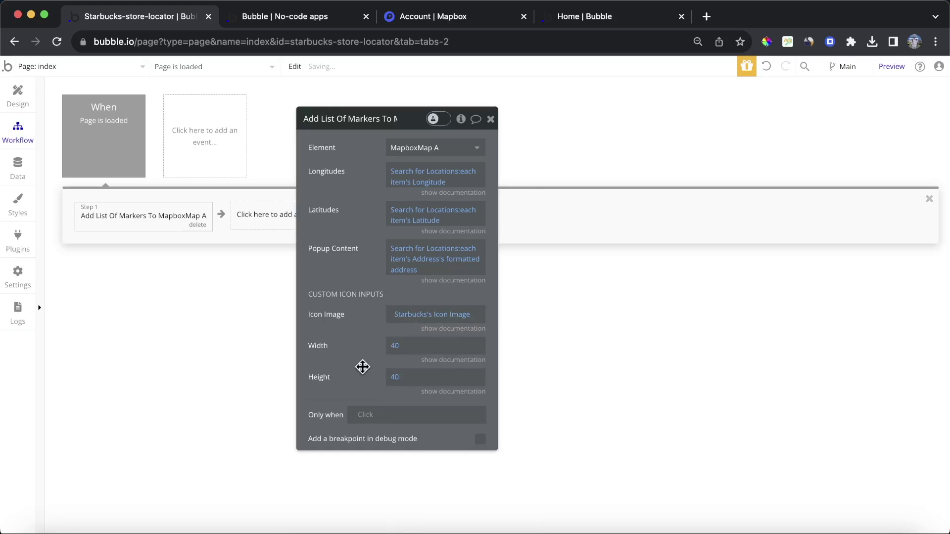
left_click(312, 9)
left_click(326, 72)
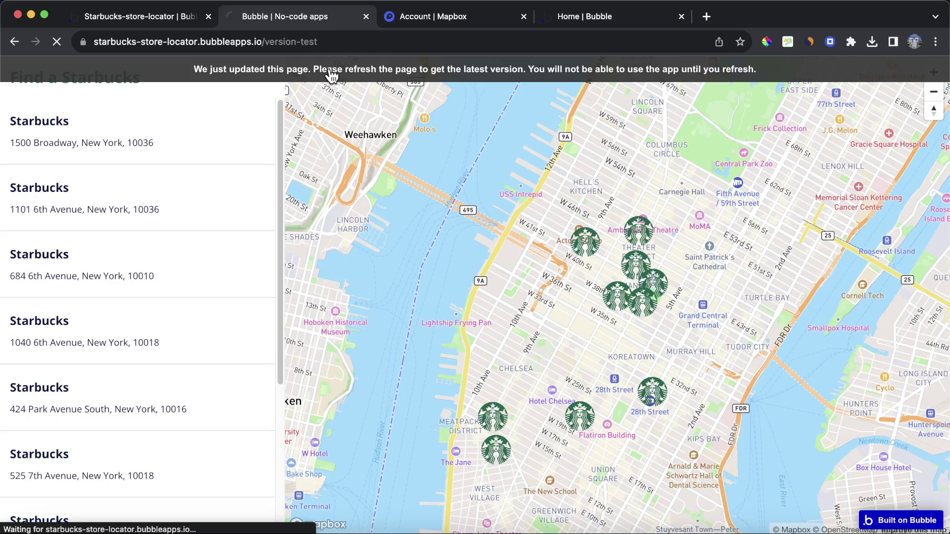
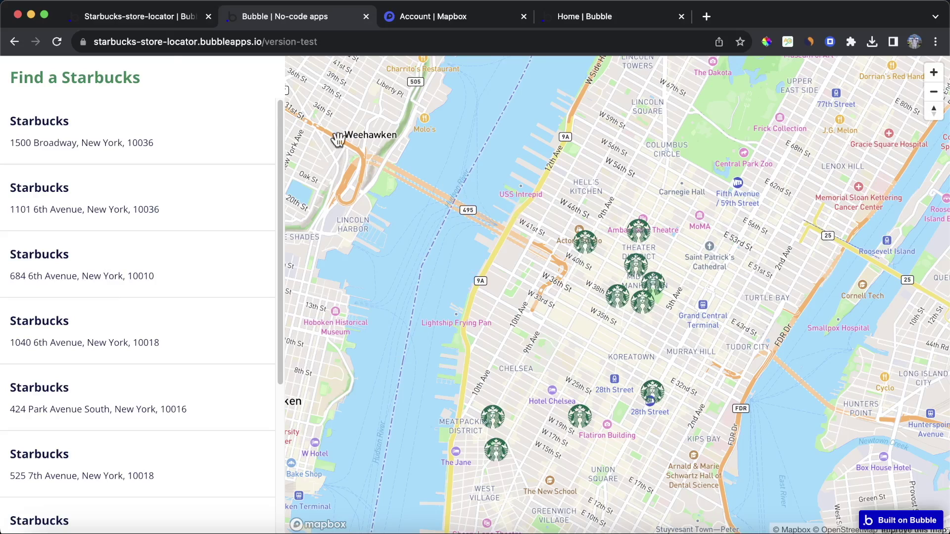
In the Bubble editor, create a workflow that runs when Group - Location in the store list is clicked.
left_click(135, 20)
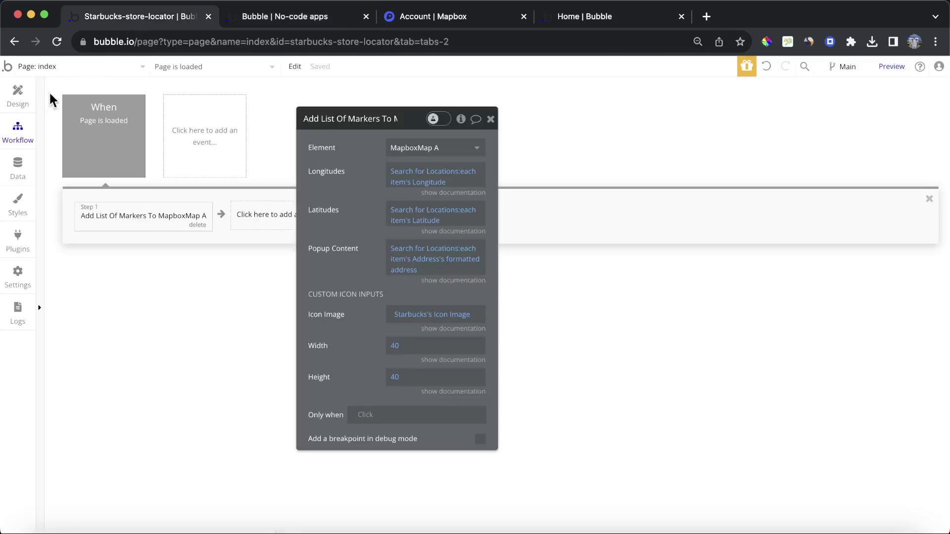
left_click(18, 93)
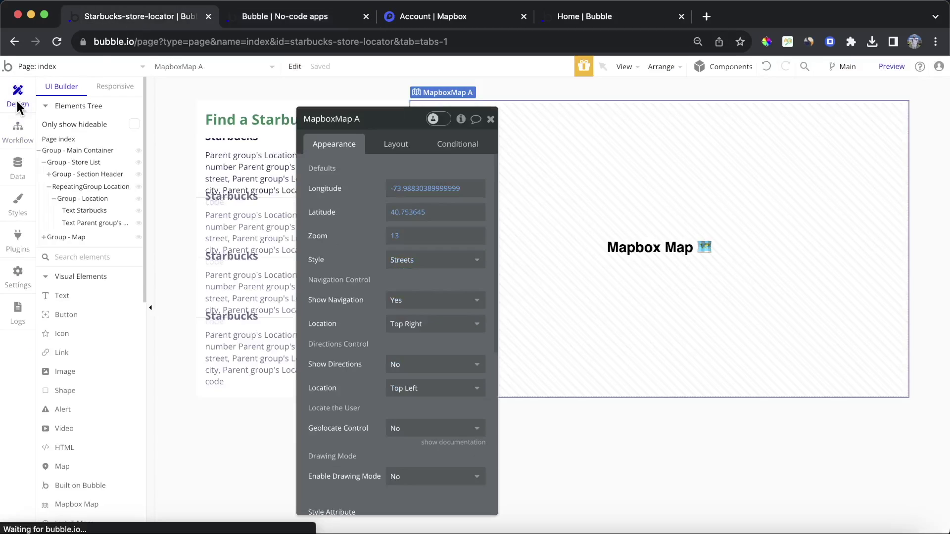
left_click(491, 119)
double_click(394, 153)
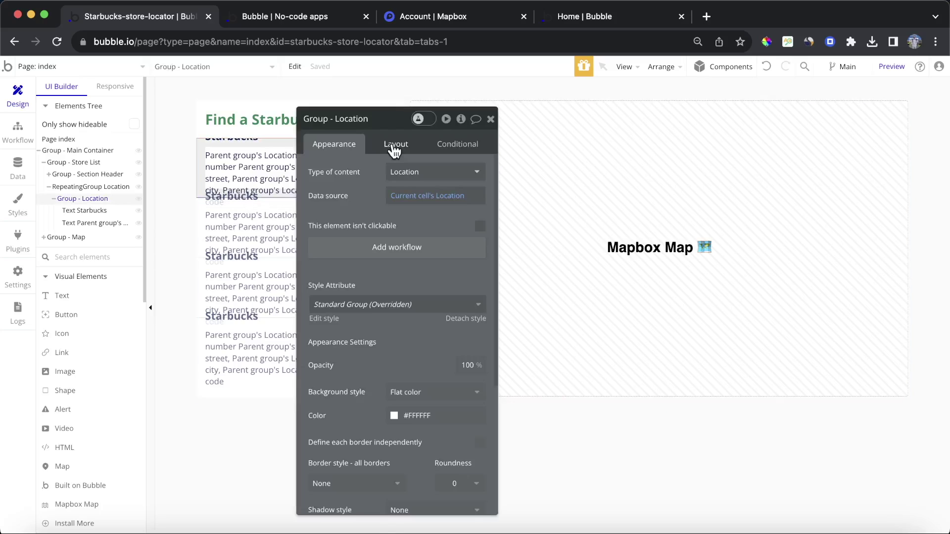
left_click(422, 247)
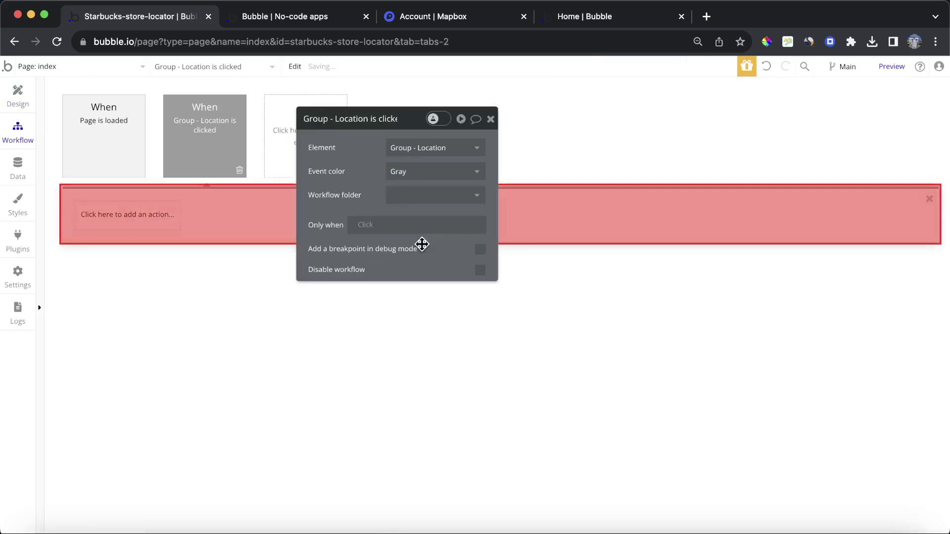
Add the Fly to Location a Mapbox Map element action to the Group - Location click workflow.
left_click(140, 221)
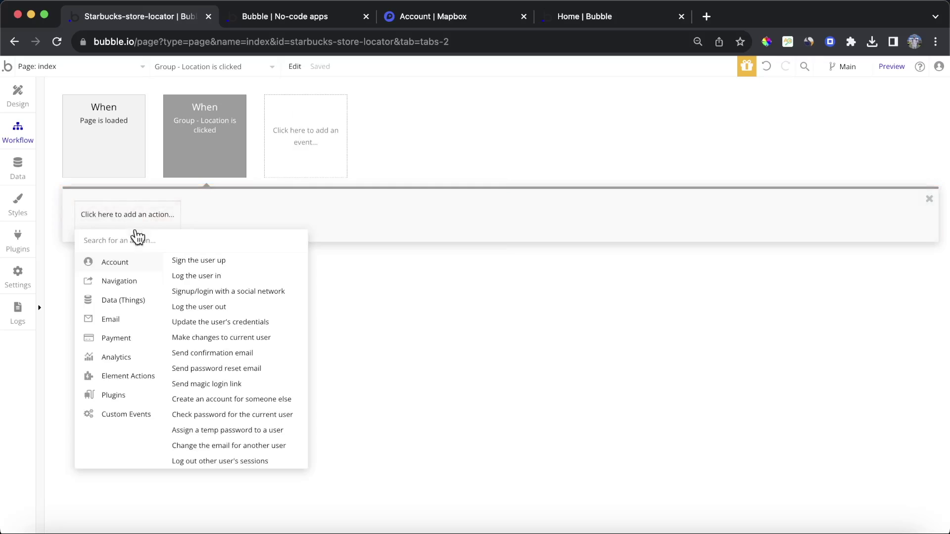
mouse_move(127, 380)
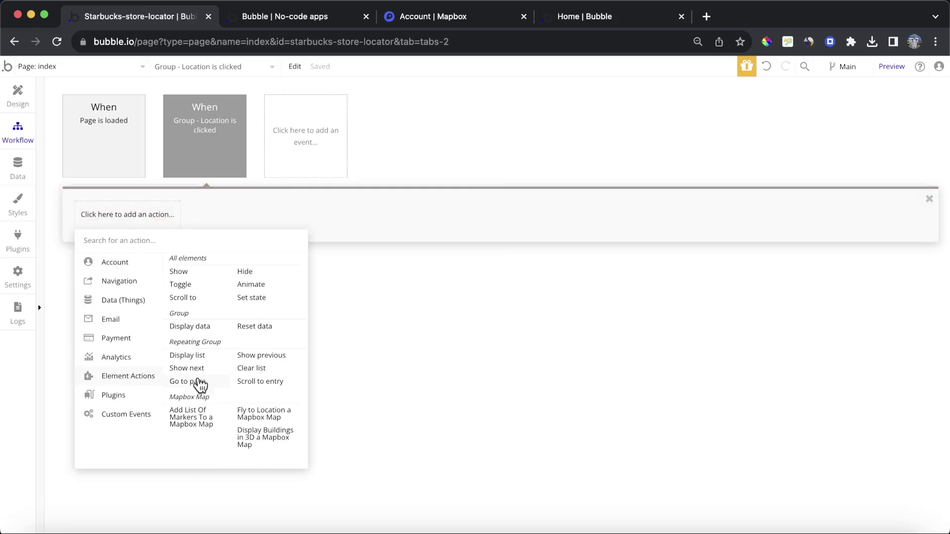
left_click(286, 418)
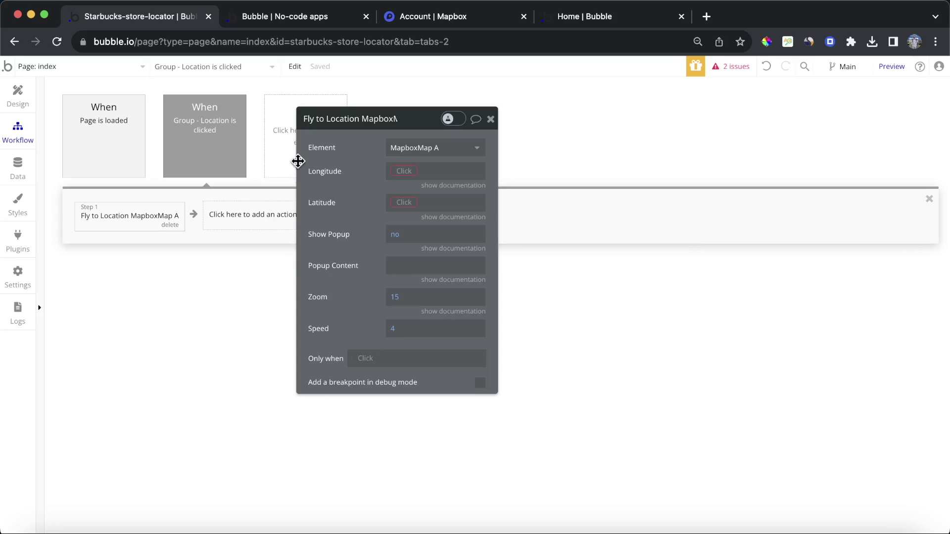
Set the Fly to Location action's Longitude to Current cell's Location's Longitude and its Latitude to Current cell's Location's Latitude.
left_click(402, 172)
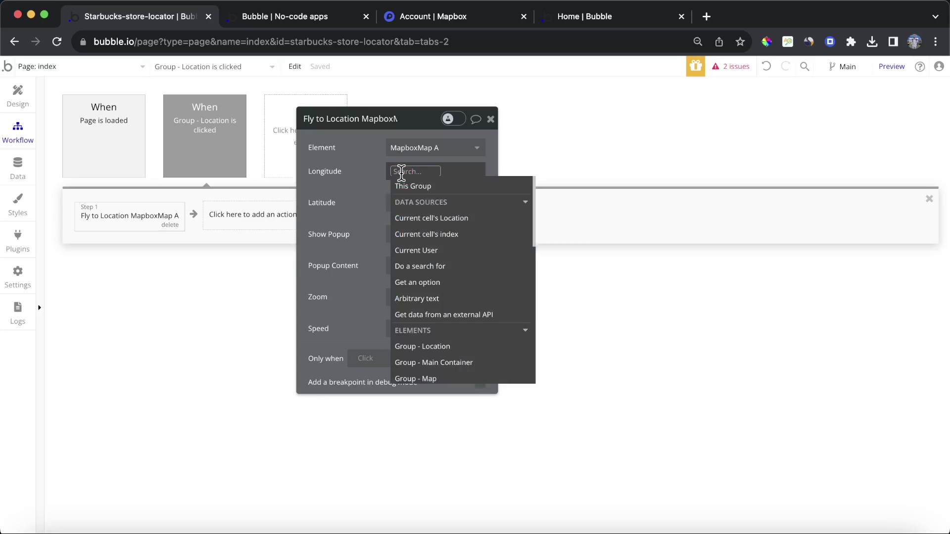
left_click(468, 218)
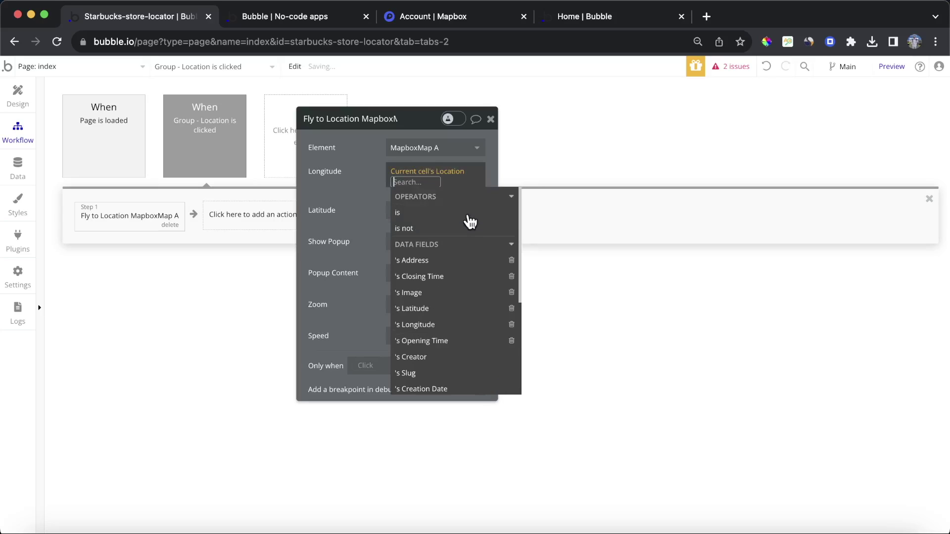
left_click(460, 324)
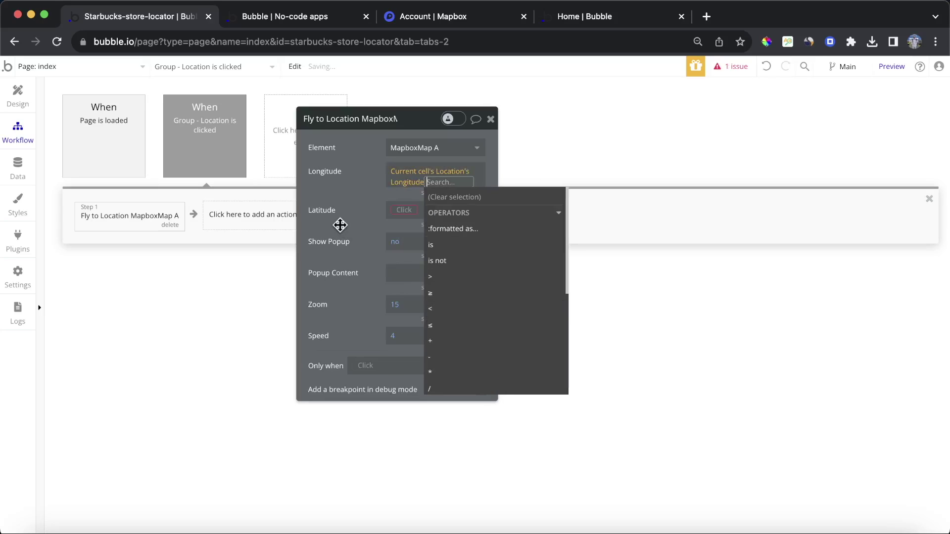
left_click(403, 213)
left_click(451, 257)
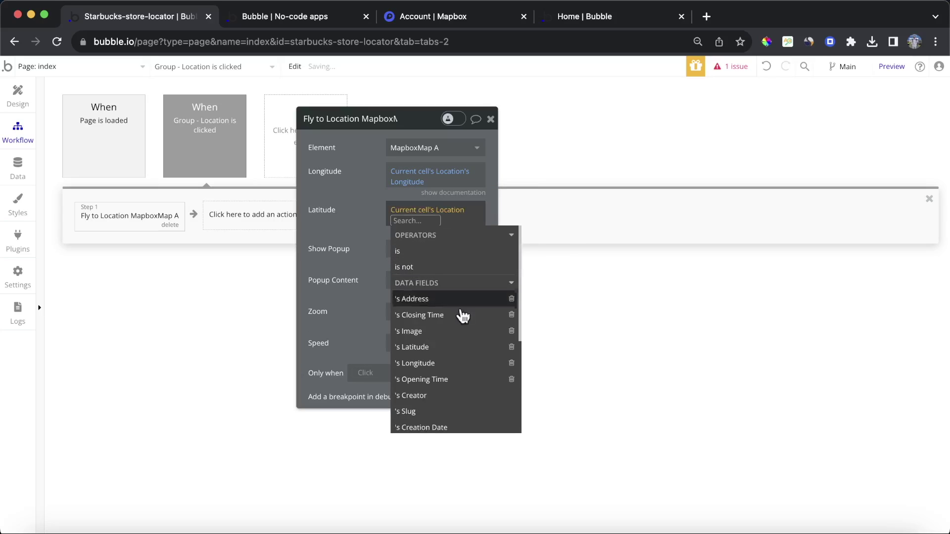
left_click(411, 347)
left_click(352, 263)
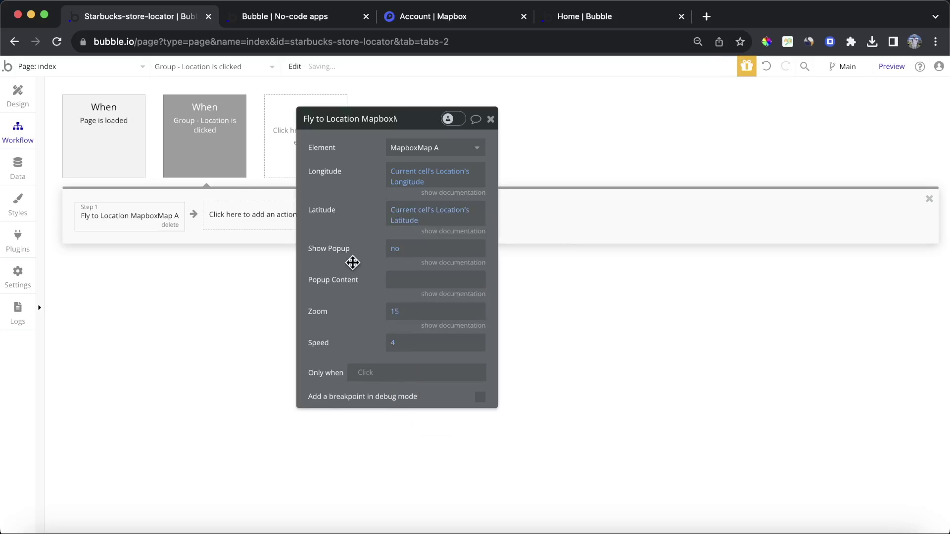
left_click_drag(378, 277, 361, 248)
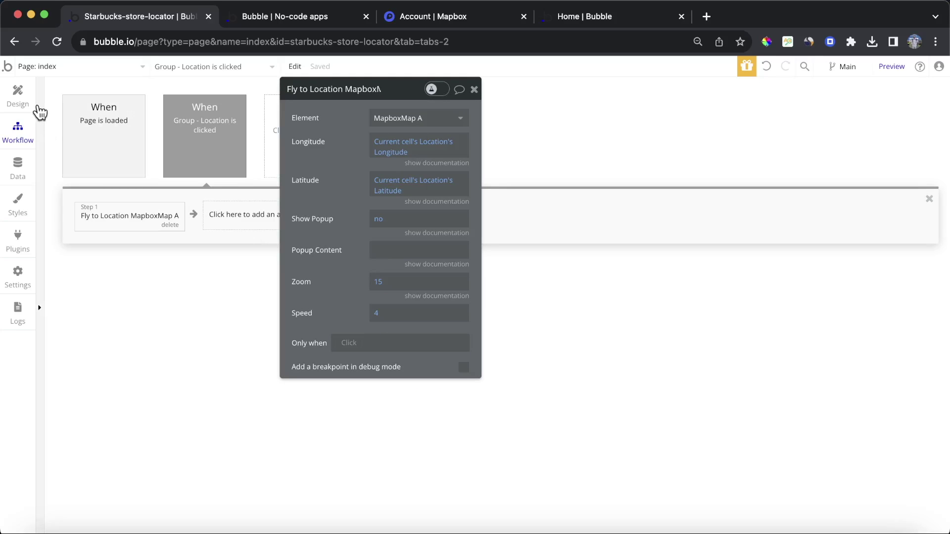
Check MapboxMap A's default zoom, refresh the page preview, and test flying to listed stores and opening marker popups.
left_click(18, 96)
left_click(676, 186)
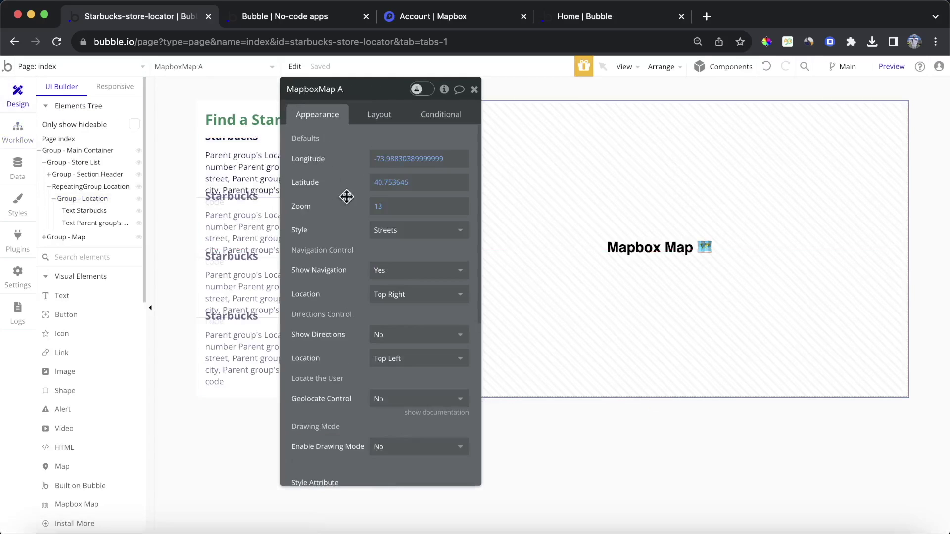
left_click(281, 17)
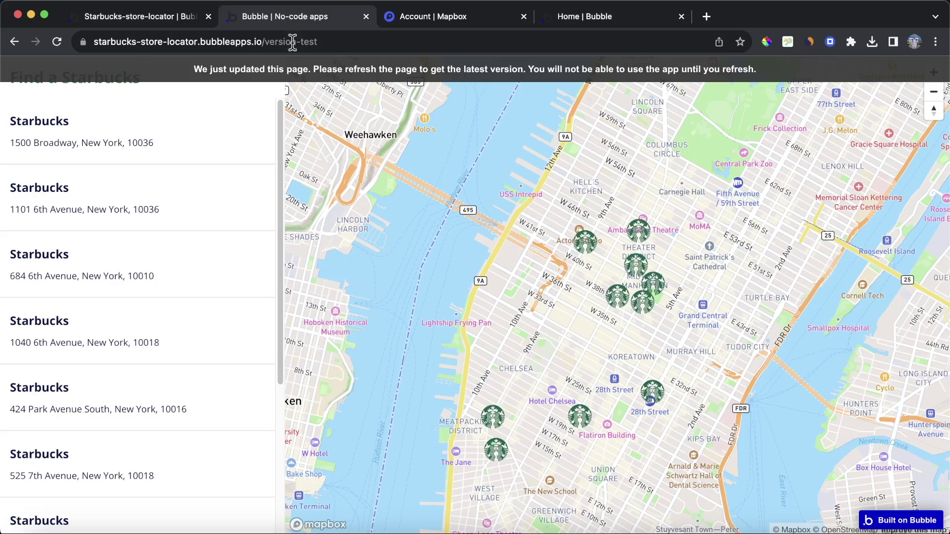
left_click(307, 70)
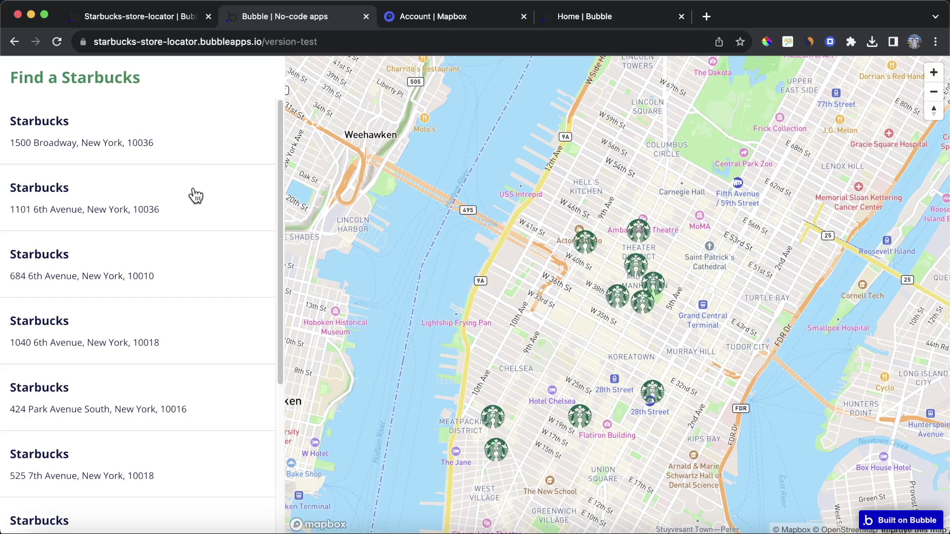
left_click(195, 196)
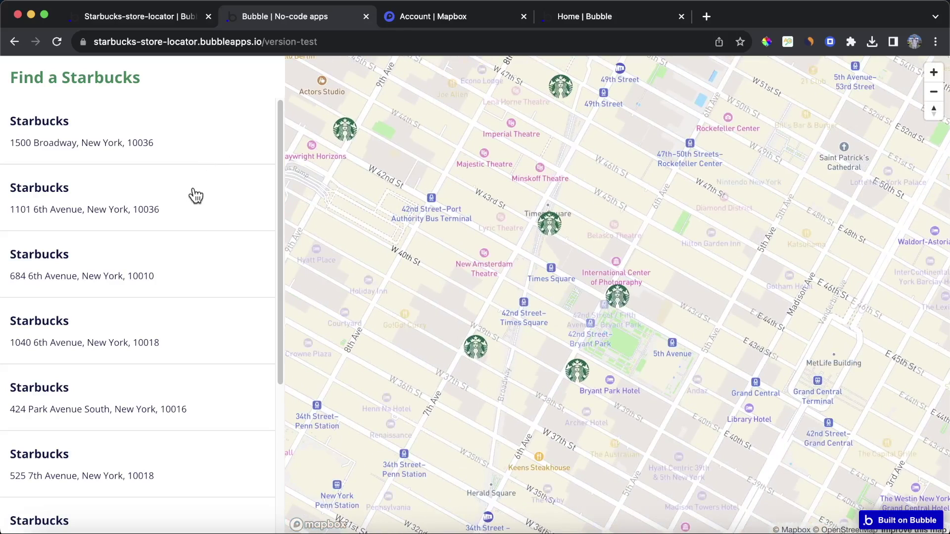
left_click(616, 297)
left_click(690, 249)
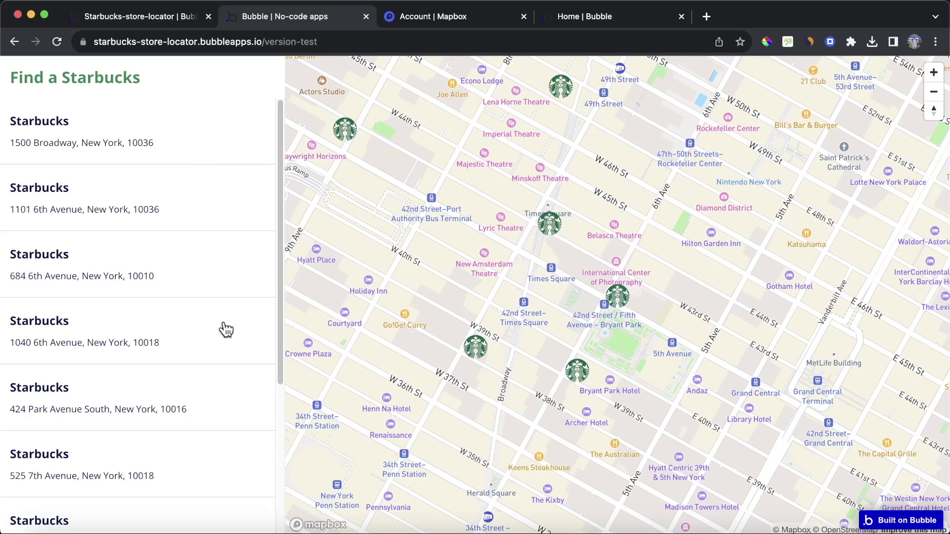
left_click(207, 372)
left_click(179, 147)
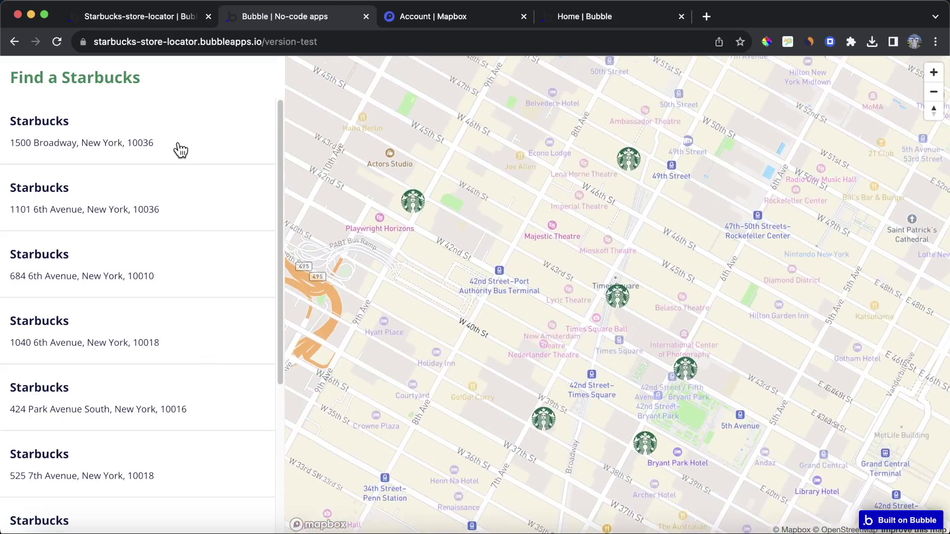
left_click(629, 168)
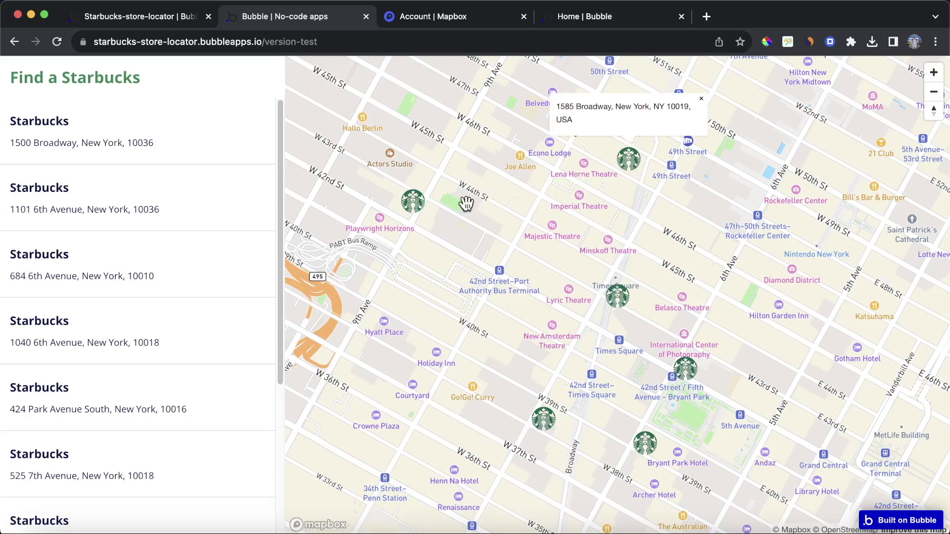
left_click(422, 207)
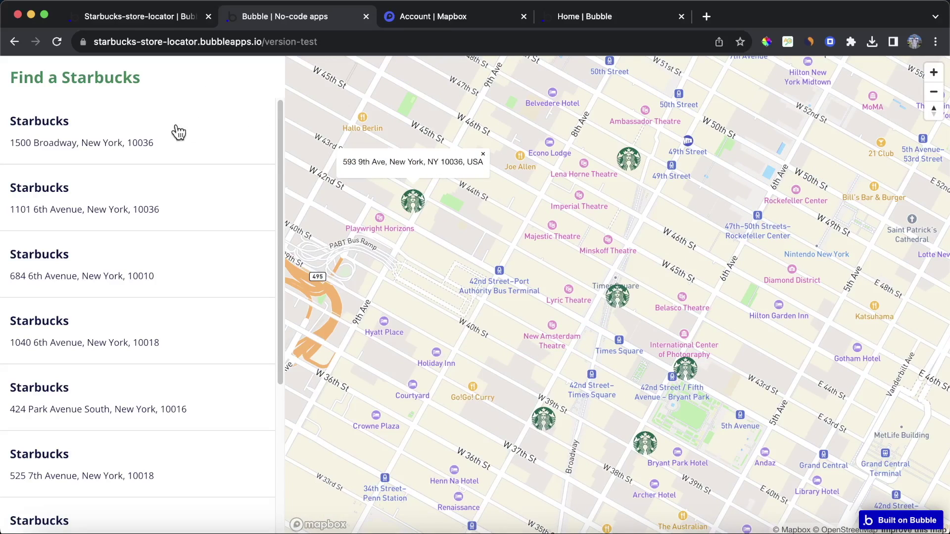
Save Wikipedia's Starbucks_Corporation_Logo_2011 image from the Google image results to Downloads and close the search page.
left_click(114, 16)
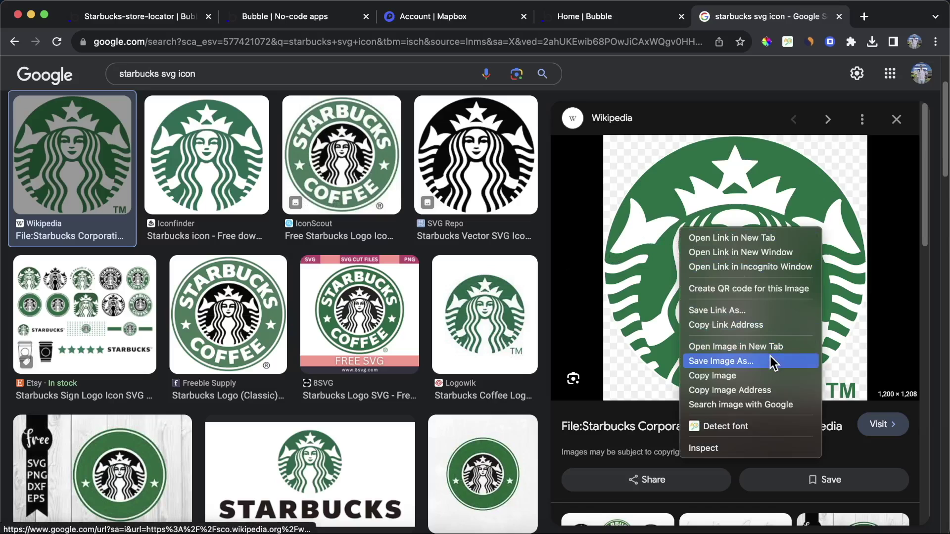
left_click(718, 364)
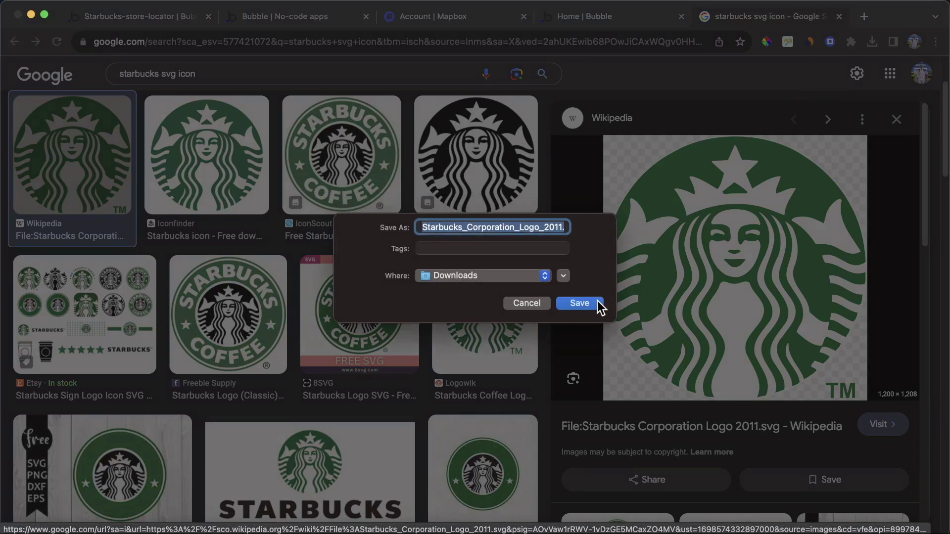
left_click(599, 303)
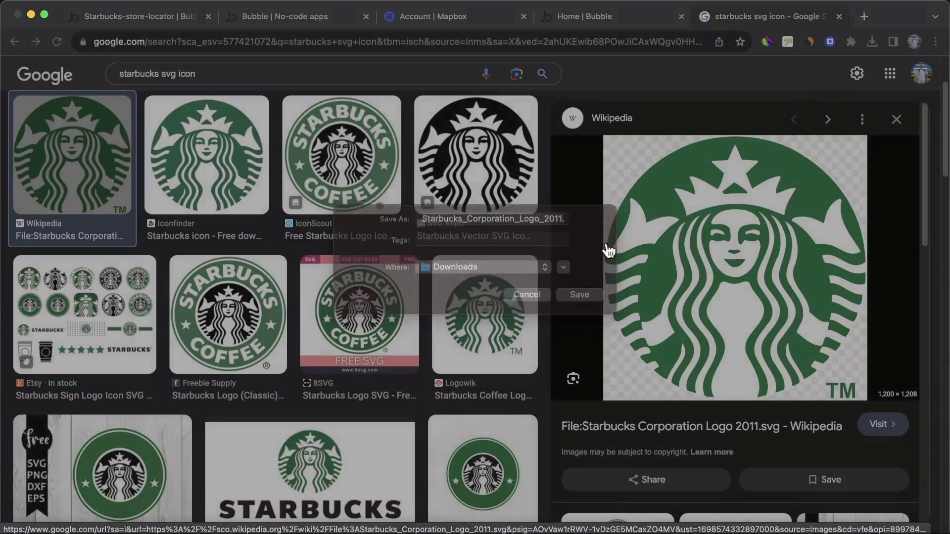
key("super+w")
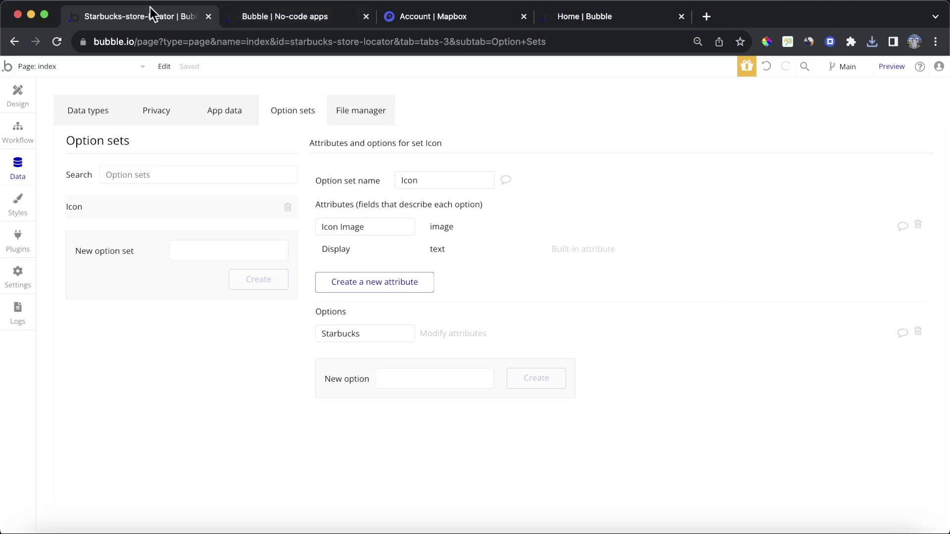
Replace the Starbucks option's Icon Image with the downloaded Starbucks Corporation Logo PNG and save the option.
left_click(468, 334)
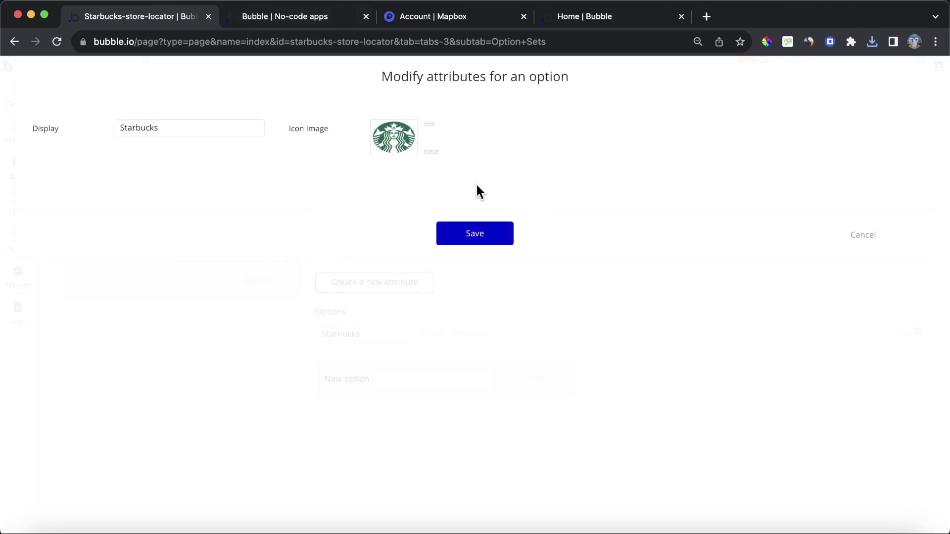
left_click(436, 160)
left_click(872, 43)
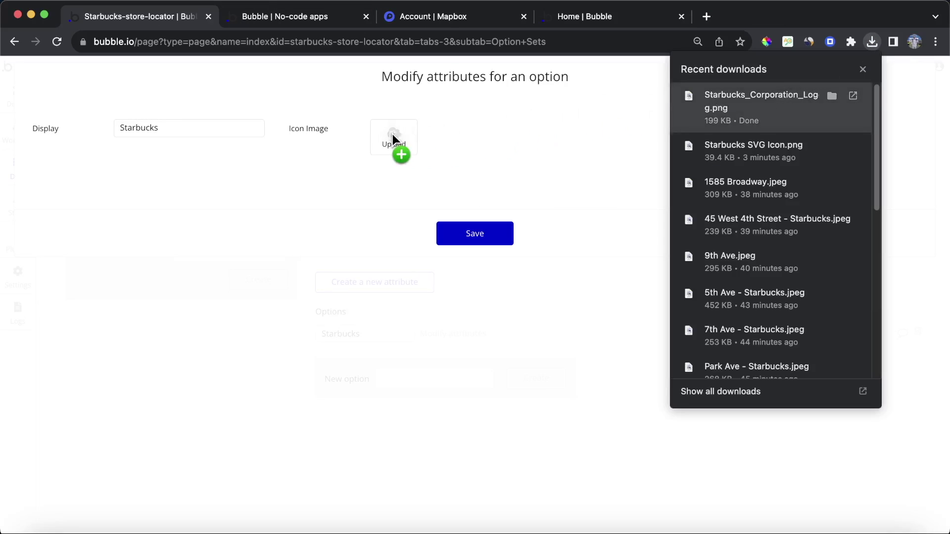
left_click_drag(393, 135, 393, 135)
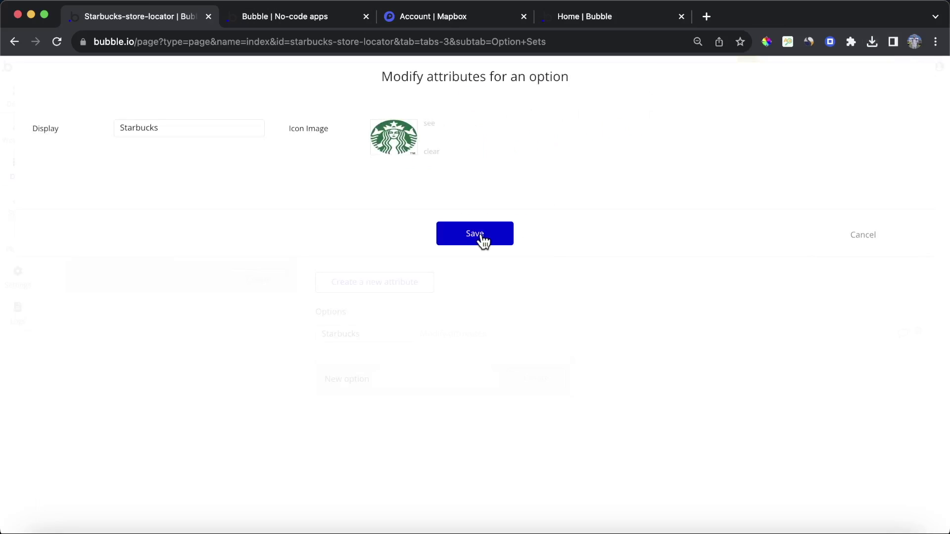
left_click(483, 237)
Refresh the page preview, check the new marker icons, fly to the 1101 6th Avenue store and zoom the map out.
left_click(327, 19)
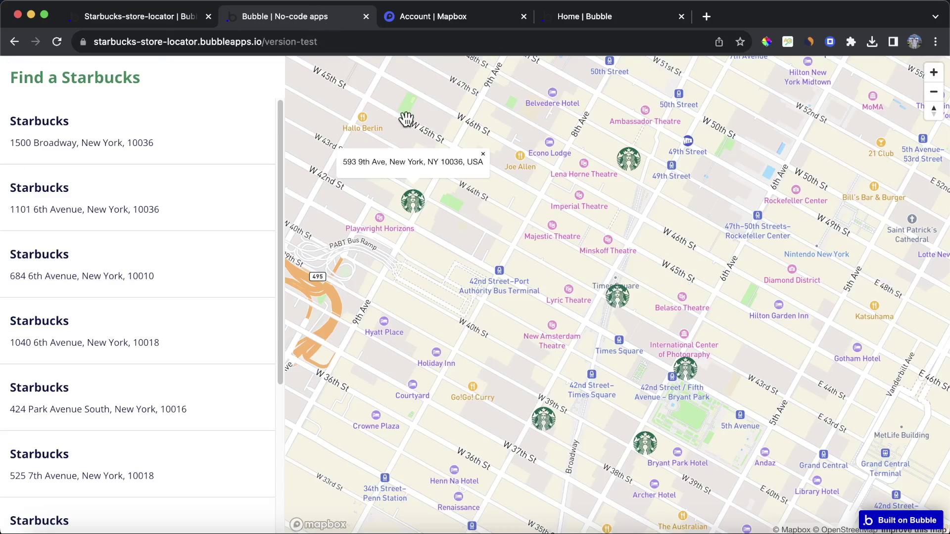
left_click(400, 83)
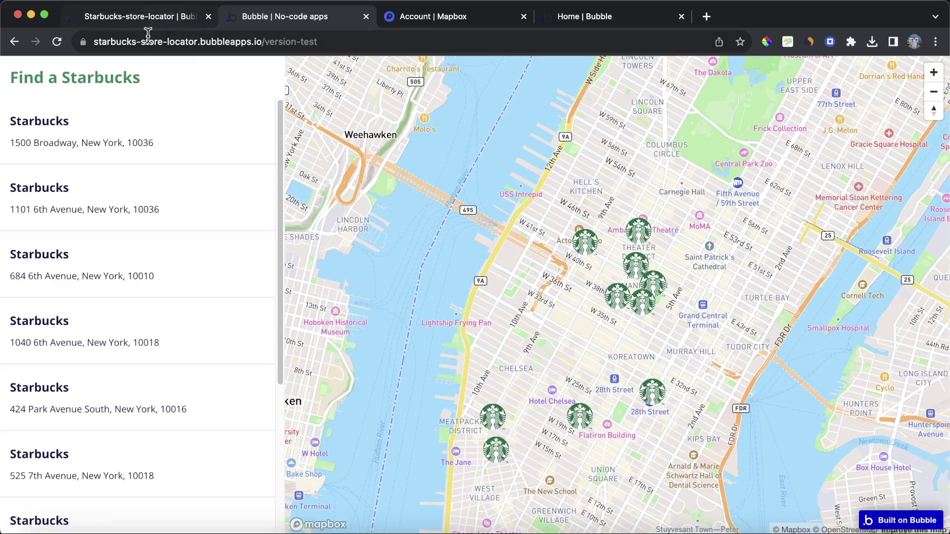
left_click(111, 401)
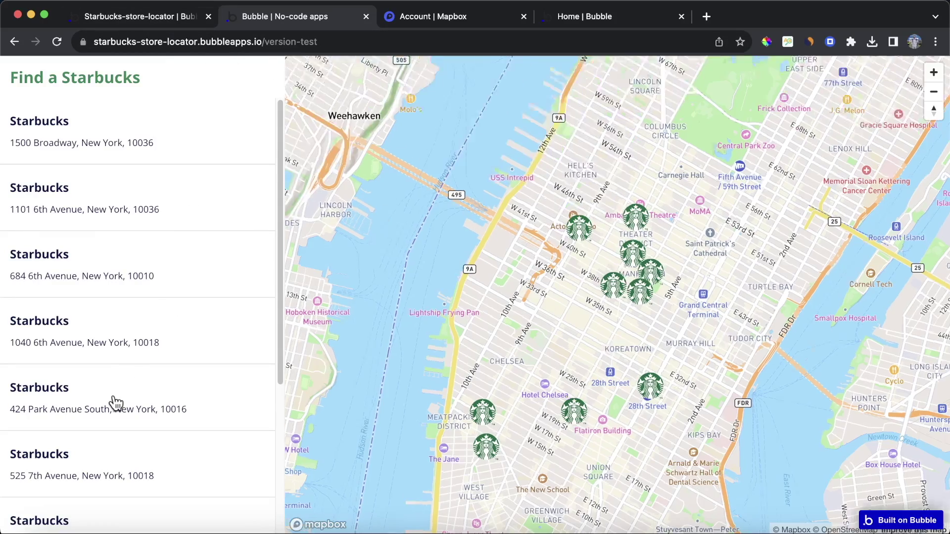
left_click(110, 202)
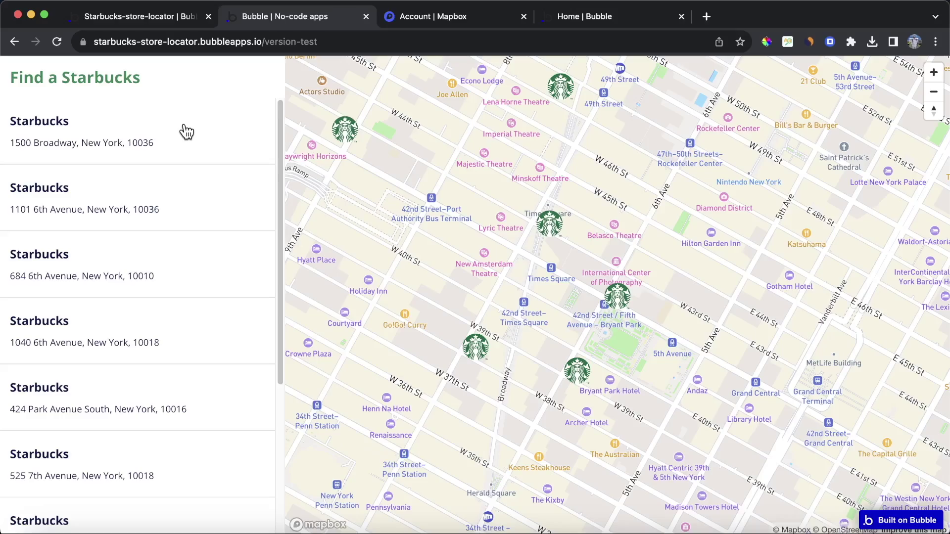
left_click(934, 91)
left_click(934, 91)
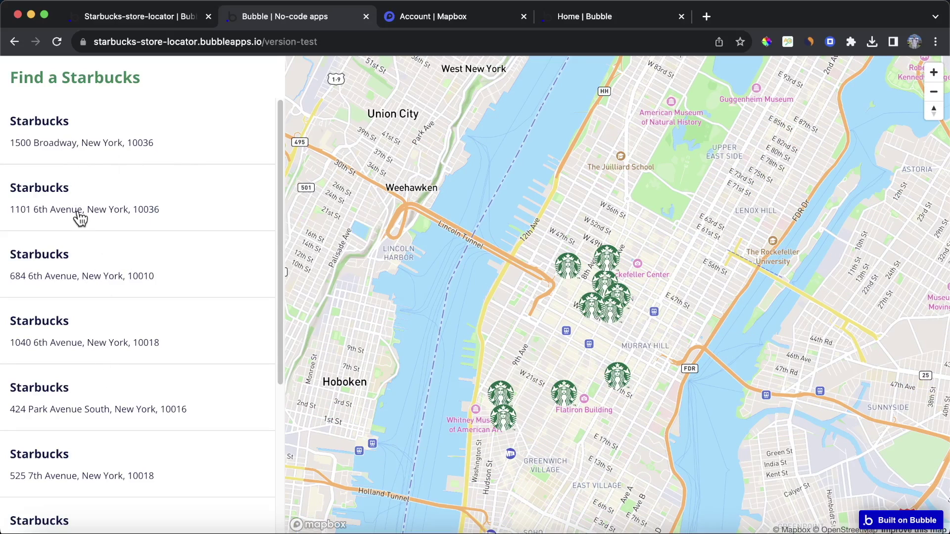
Return to the index page design in the Bubble editor and add a condition to Group - Location for when This Group is hovered.
left_click(138, 16)
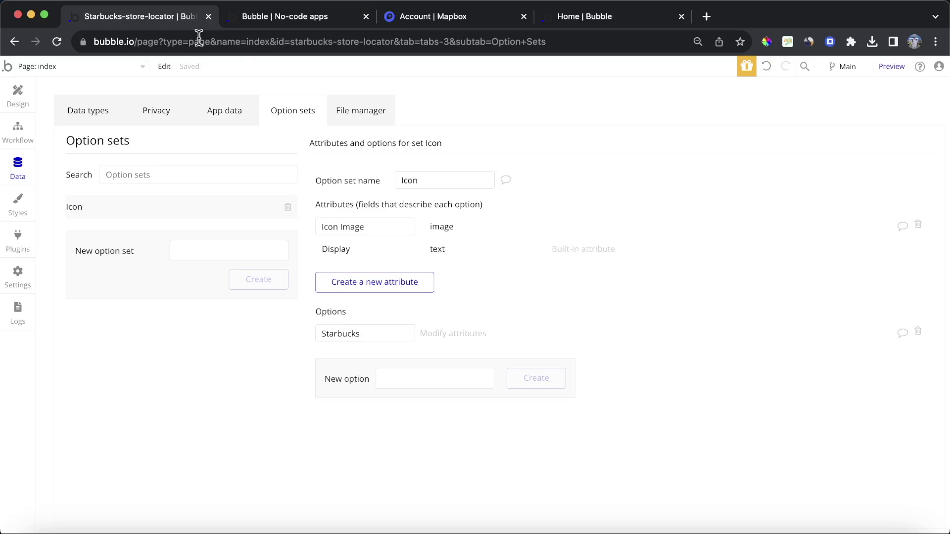
left_click(15, 91)
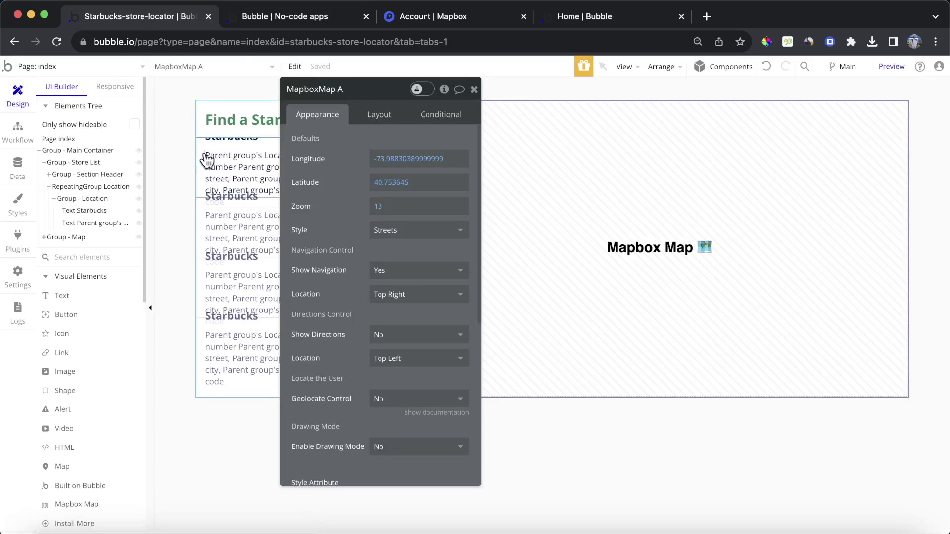
left_click(203, 155)
left_click(440, 119)
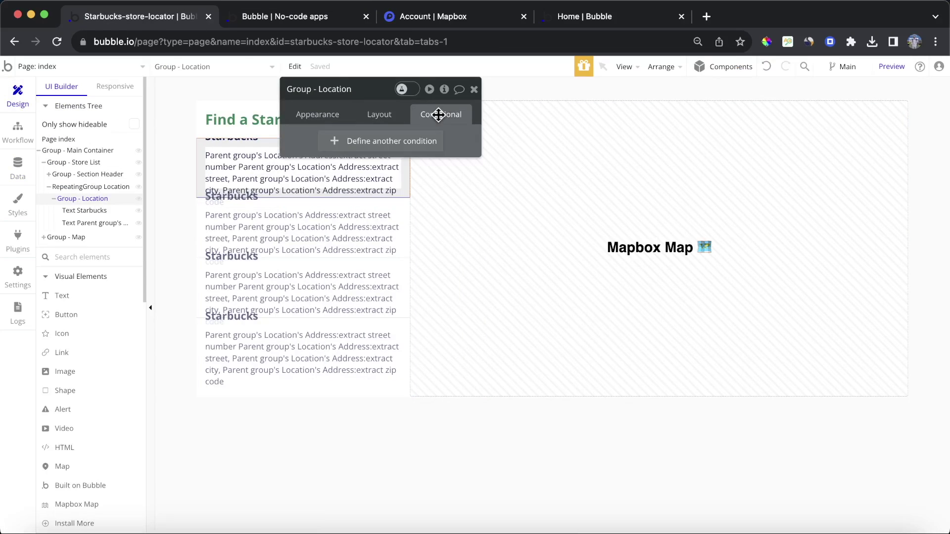
left_click(393, 139)
left_click(340, 149)
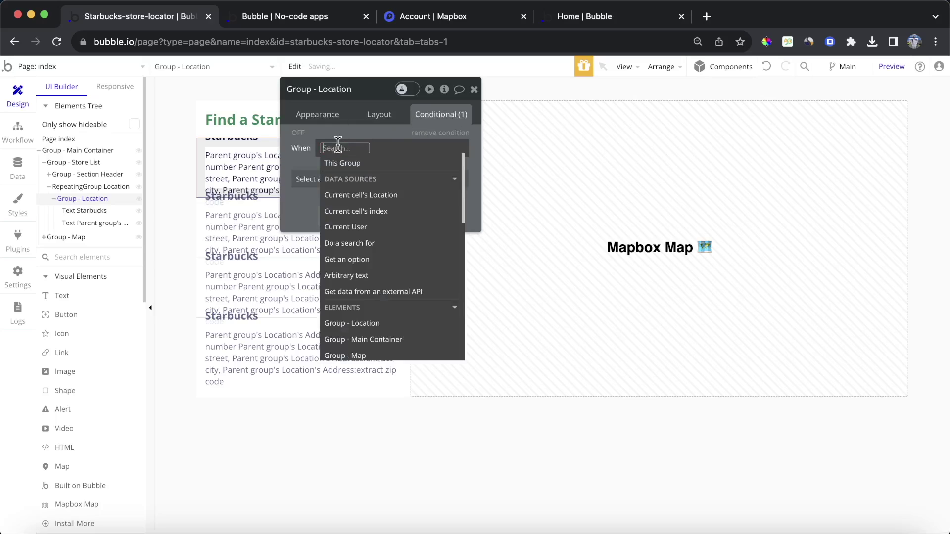
left_click(346, 161)
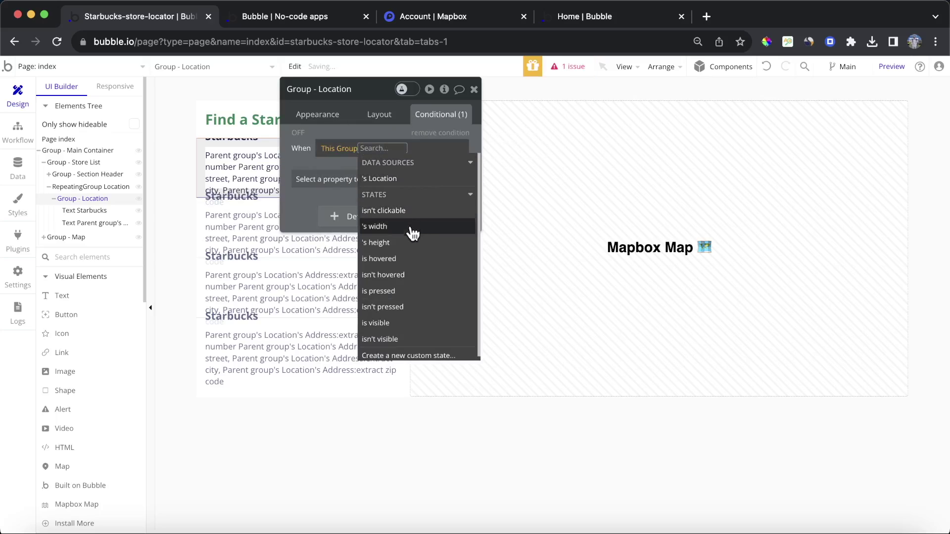
left_click(410, 259)
Make the hover condition change the group's background color to #F4F4F4, and check the hover effect on the store list in the page preview.
left_click(329, 180)
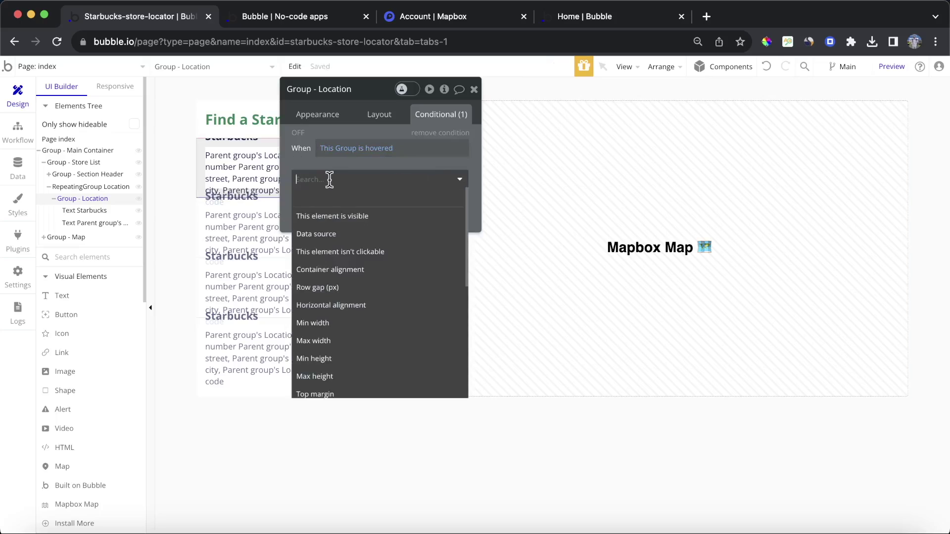
scroll(394, 289, "down", 5)
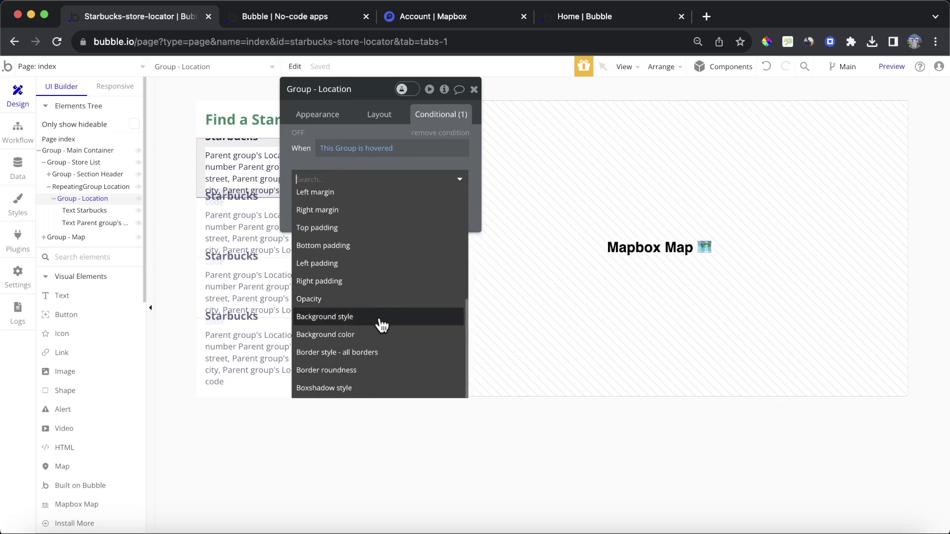
left_click(374, 334)
left_click(396, 177)
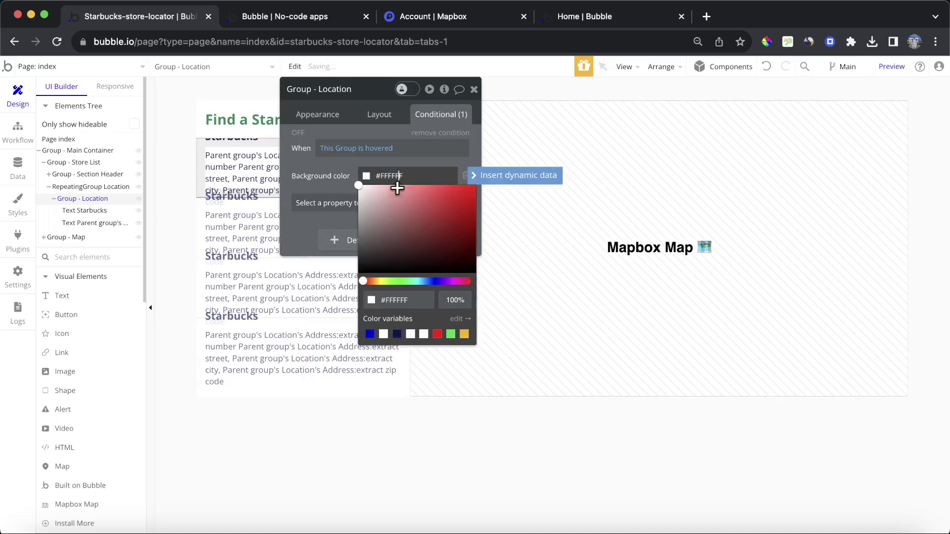
left_click(359, 187)
left_click_drag(360, 187, 360, 195)
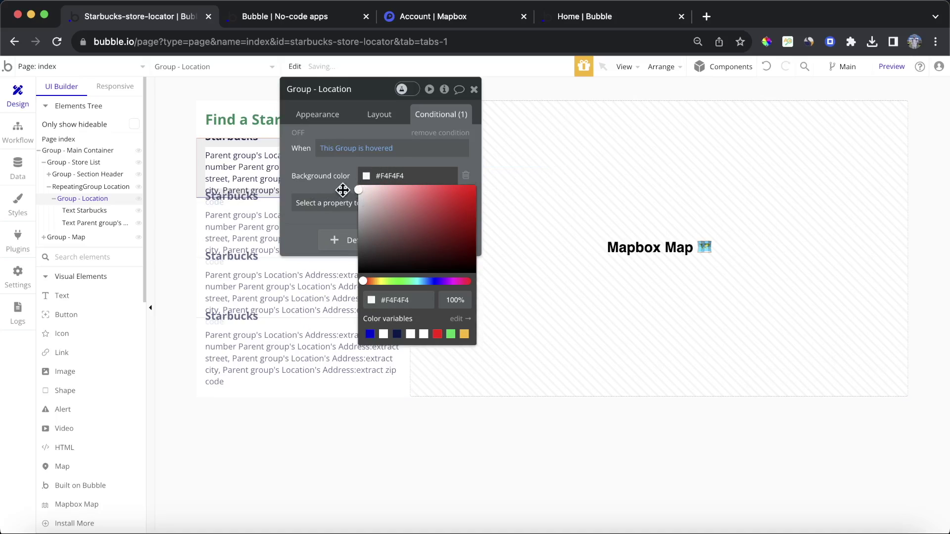
left_click(329, 172)
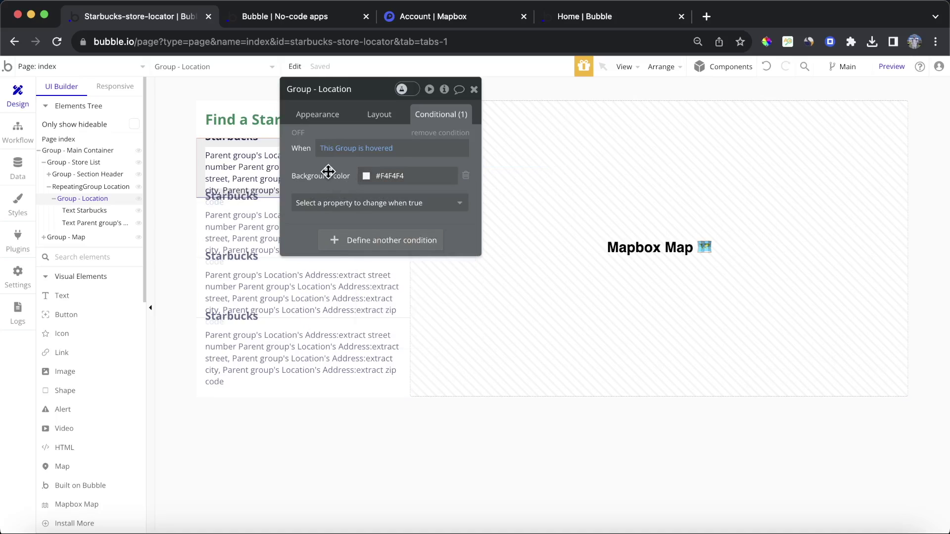
left_click(278, 23)
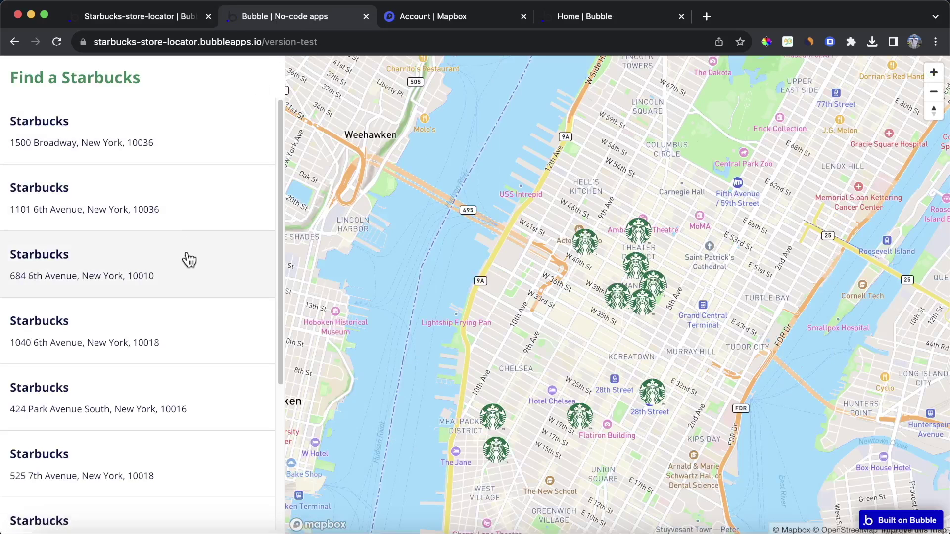
left_click(178, 26)
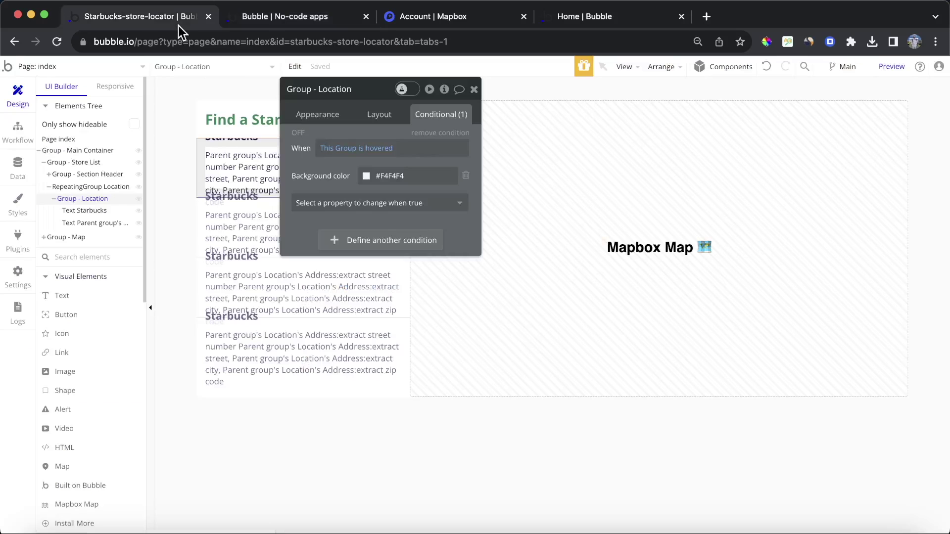
Add a Background style transition of 200 ms with Ease to Group - Location, and check the hover effect in the app preview.
left_click(304, 119)
scroll(409, 242, "down", 5)
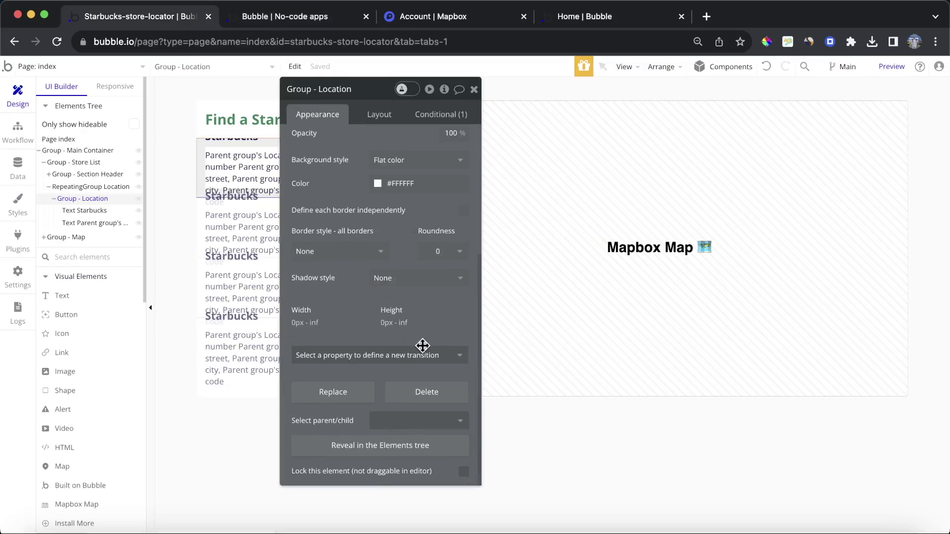
left_click(427, 360)
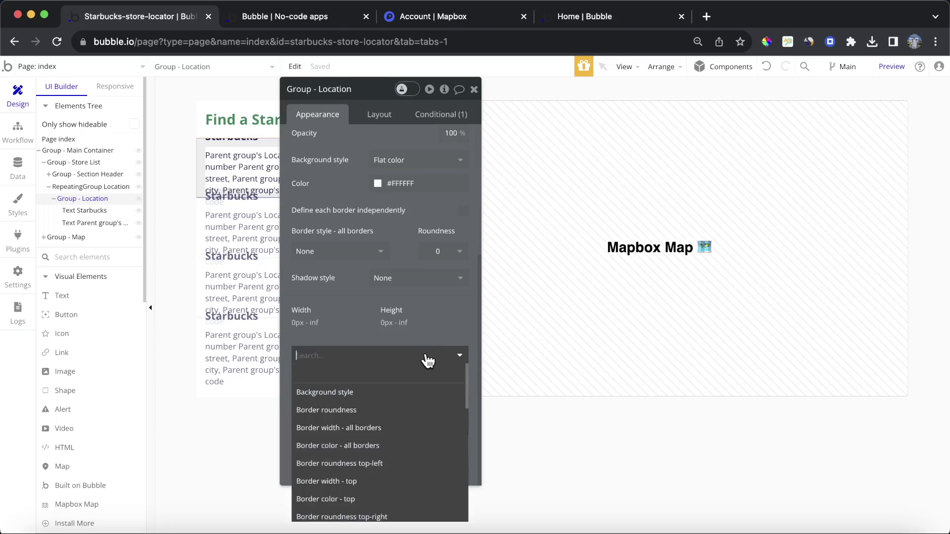
scroll(409, 403, "down", 3)
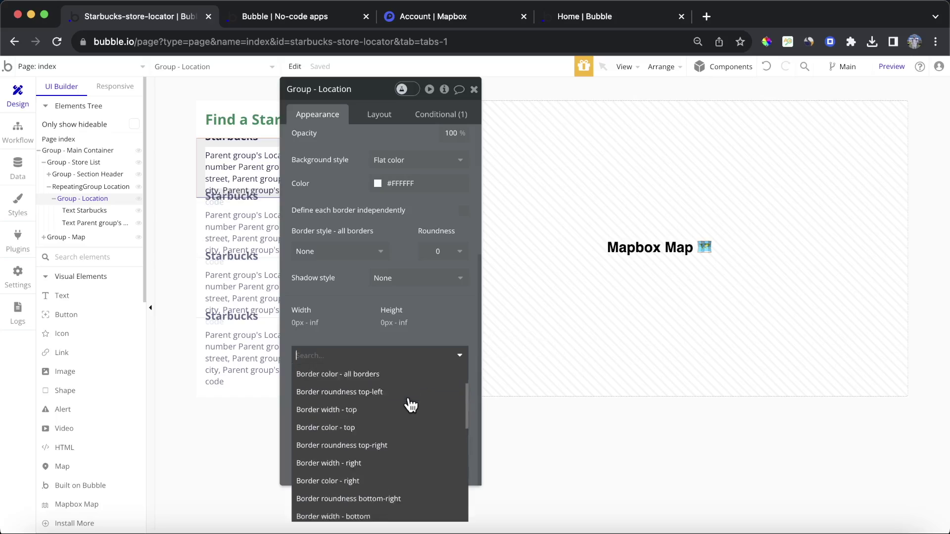
scroll(410, 405, "down", 3)
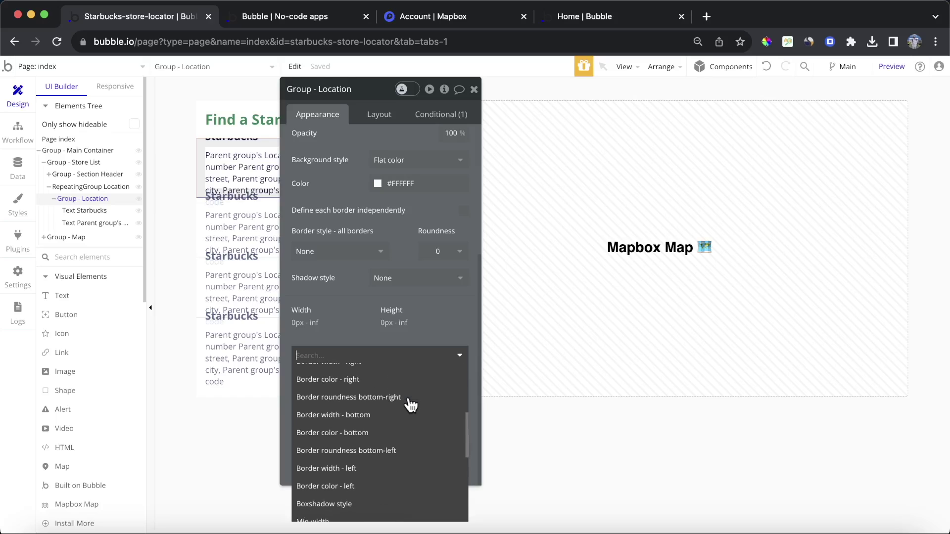
scroll(412, 396, "up", 5)
scroll(411, 396, "up", 2)
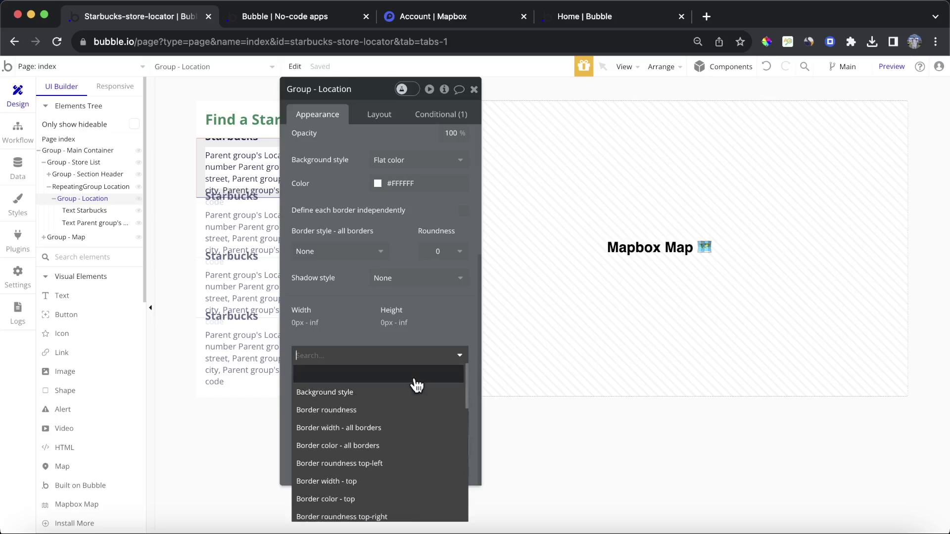
type("col")
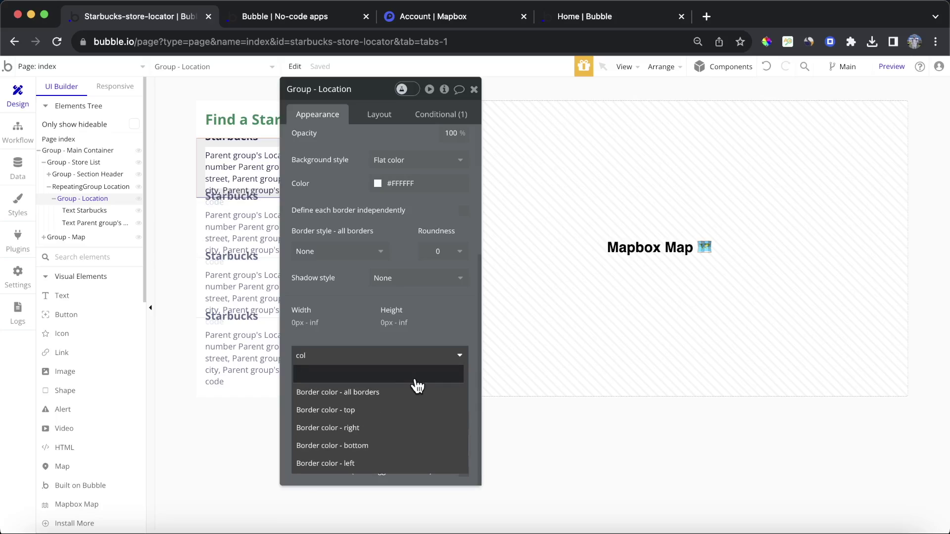
key("BackSpace")
key("BackSpace")
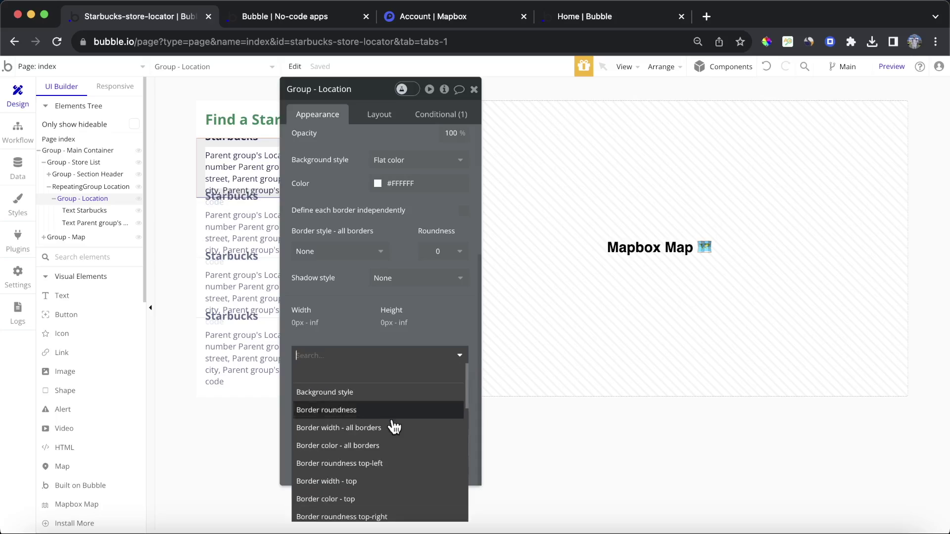
left_click(369, 396)
scroll(361, 381, "down", 1)
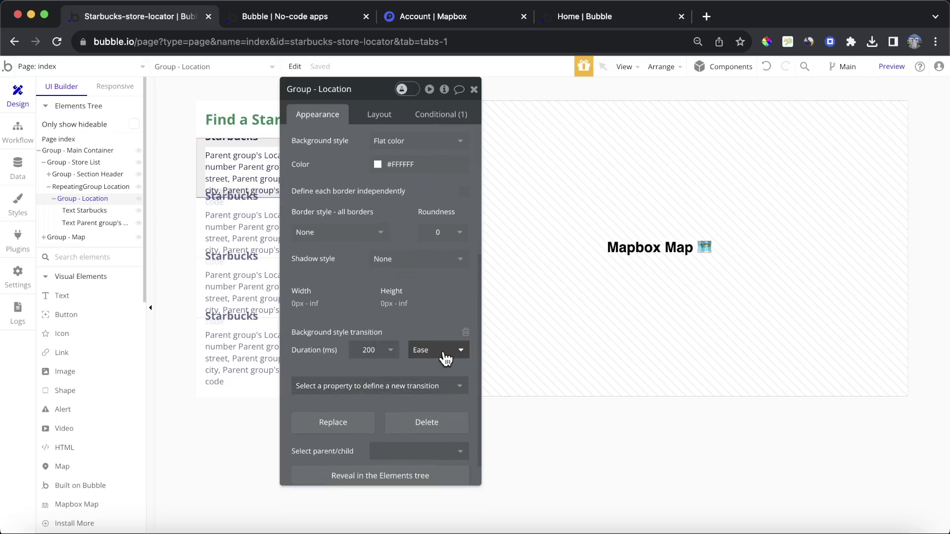
left_click(282, 20)
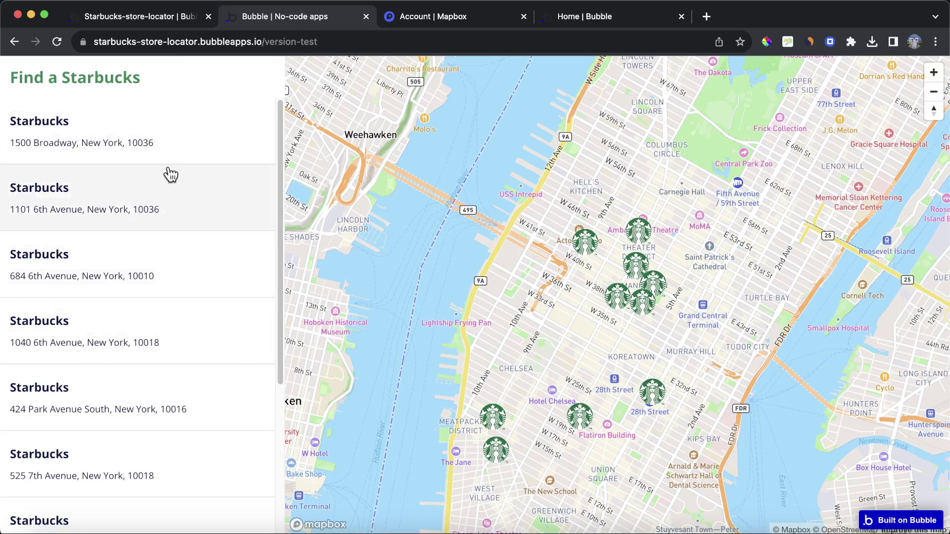
Set Show Popup to "yes" in the Fly to Location action that runs when Group - Location is clicked.
left_click(136, 21)
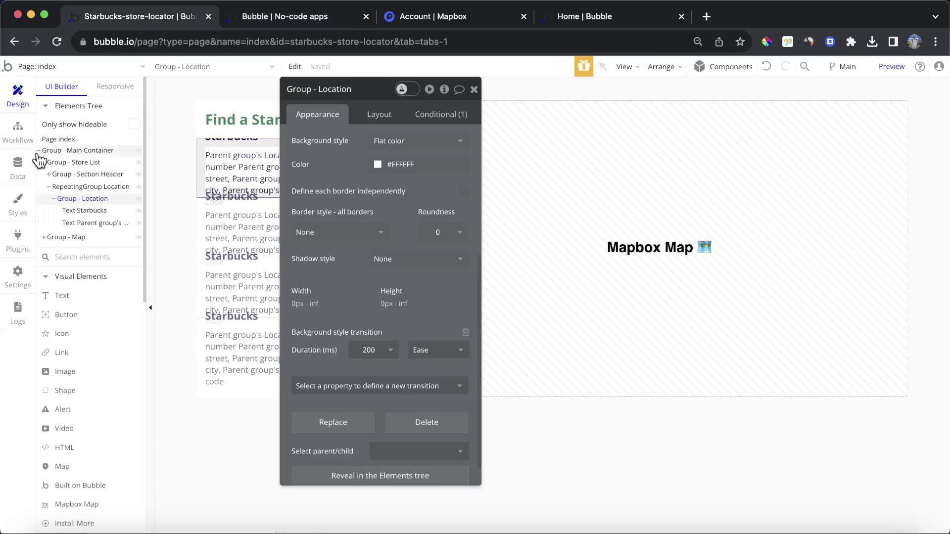
left_click(3, 136)
left_click_drag(307, 165, 416, 168)
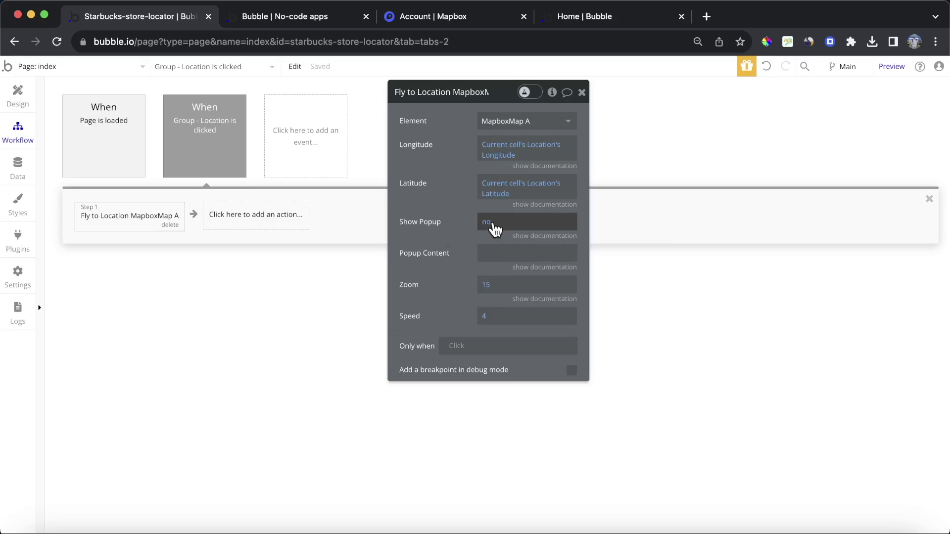
left_click(525, 236)
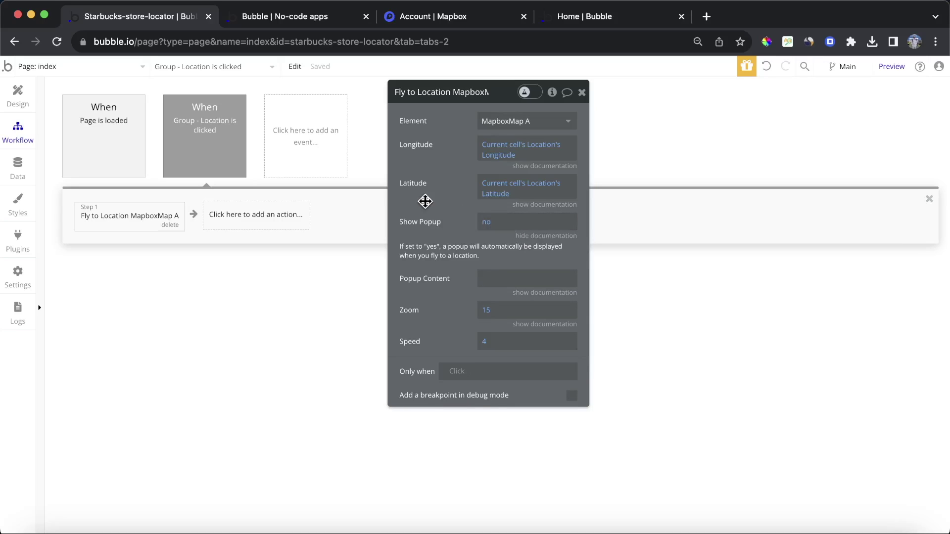
left_click(491, 222)
left_click(495, 268)
left_click(454, 215)
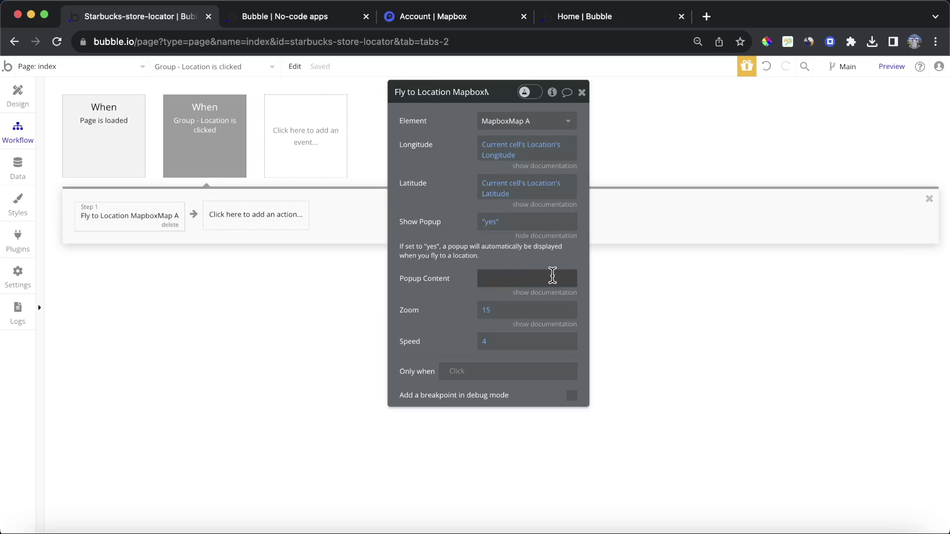
Reload the app preview, fly to the third store in the list, and close its map popup.
left_click(322, 17)
key("super+r")
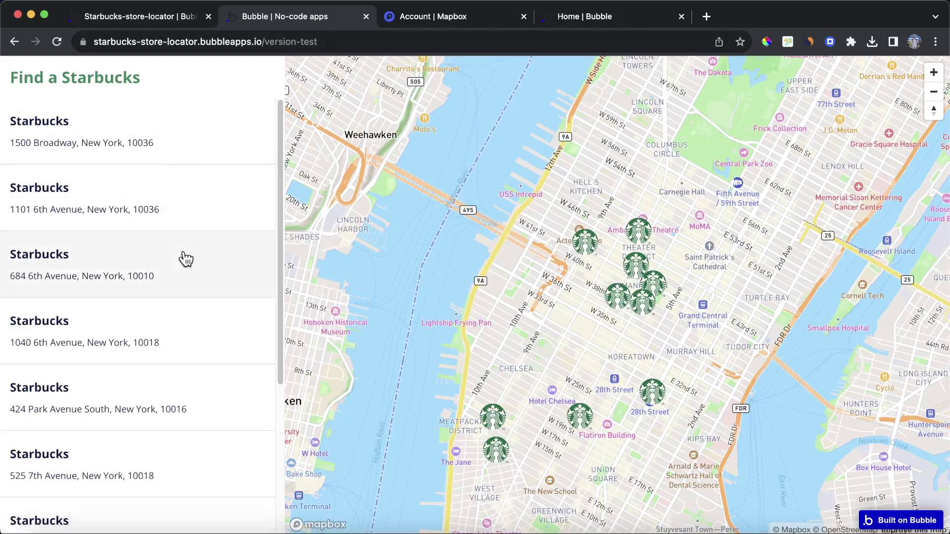
left_click(186, 258)
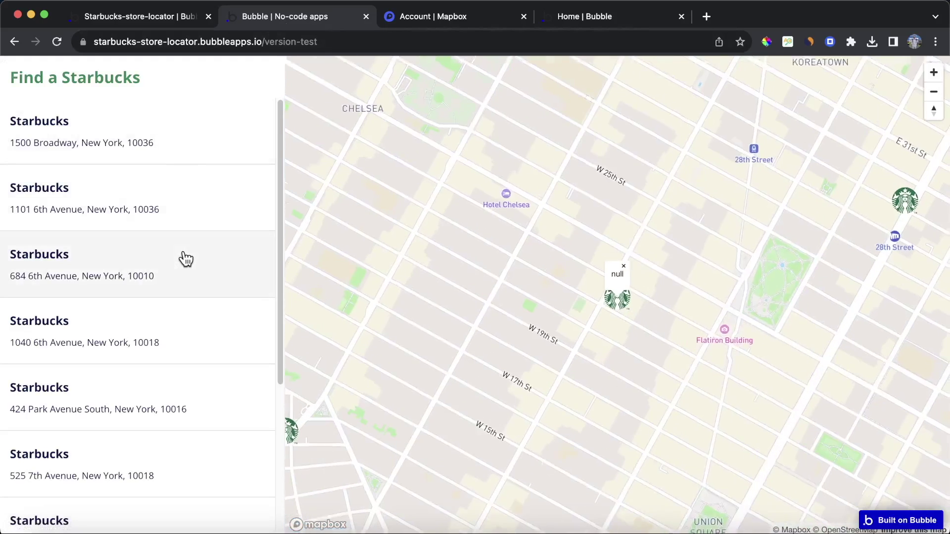
left_click(624, 267)
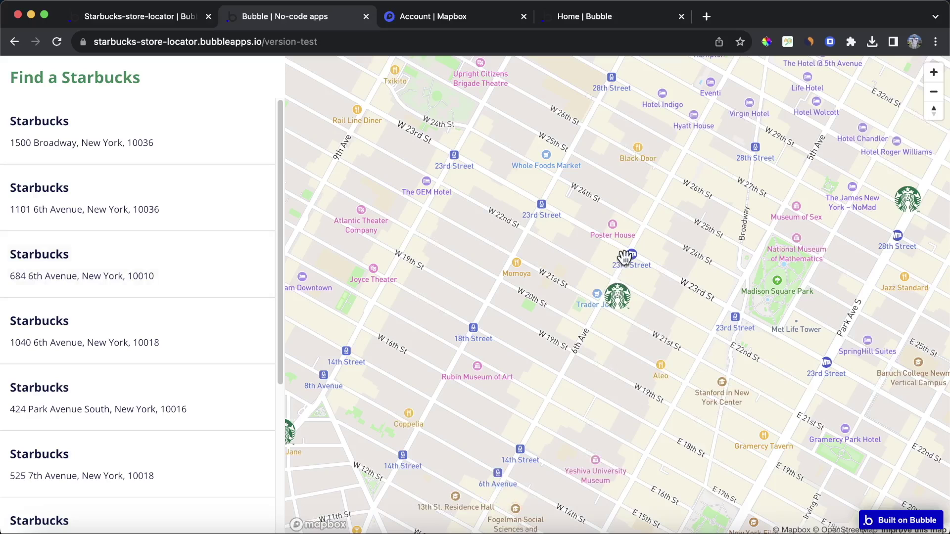
Examine the popup content of the Add List Of Markers action in the page-loaded workflow.
left_click(123, 22)
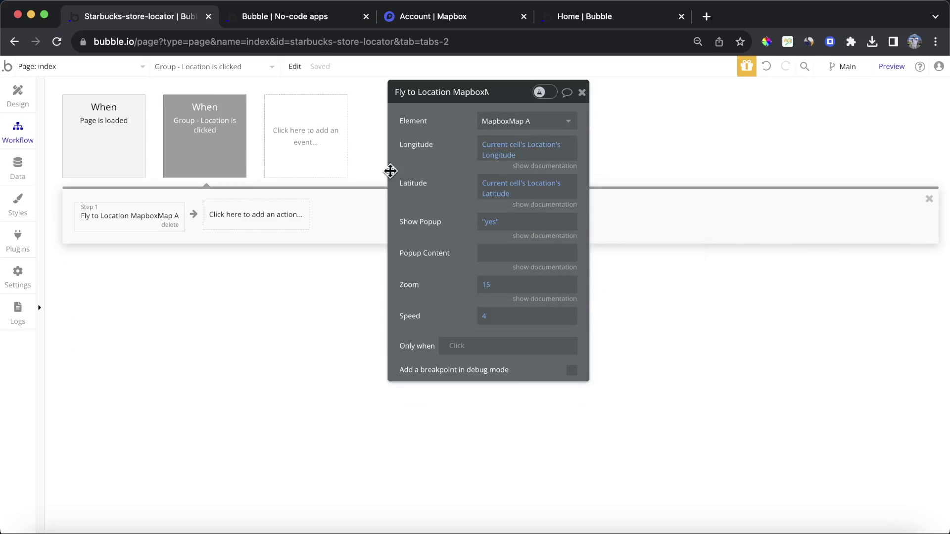
left_click(94, 142)
left_click(122, 207)
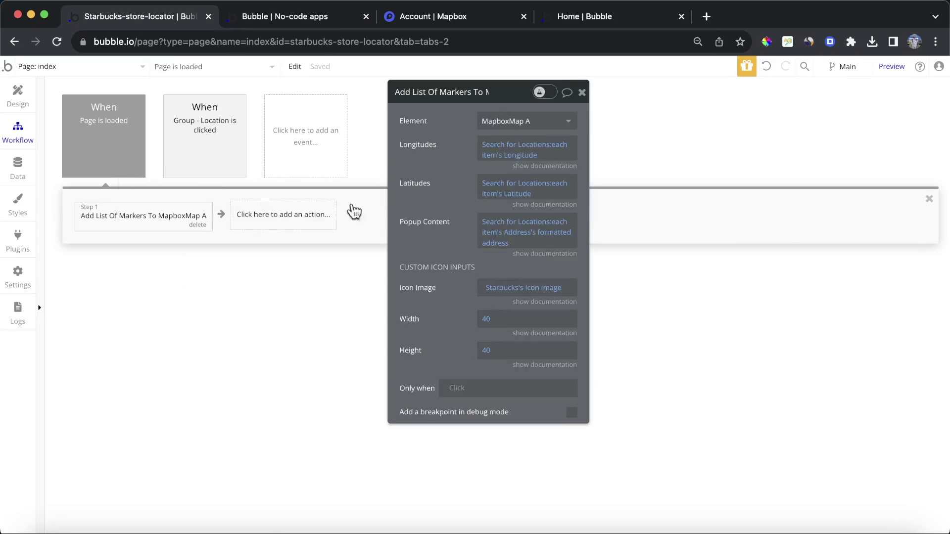
Set the Fly to Location action's popup content to Current cell's Location's Address's formatted address.
left_click(212, 151)
left_click(131, 214)
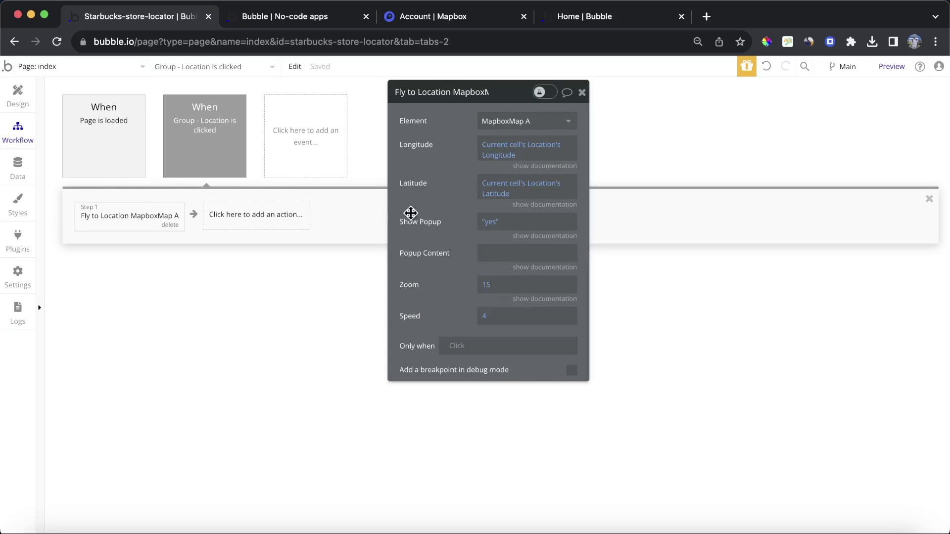
left_click(490, 253)
left_click(610, 254)
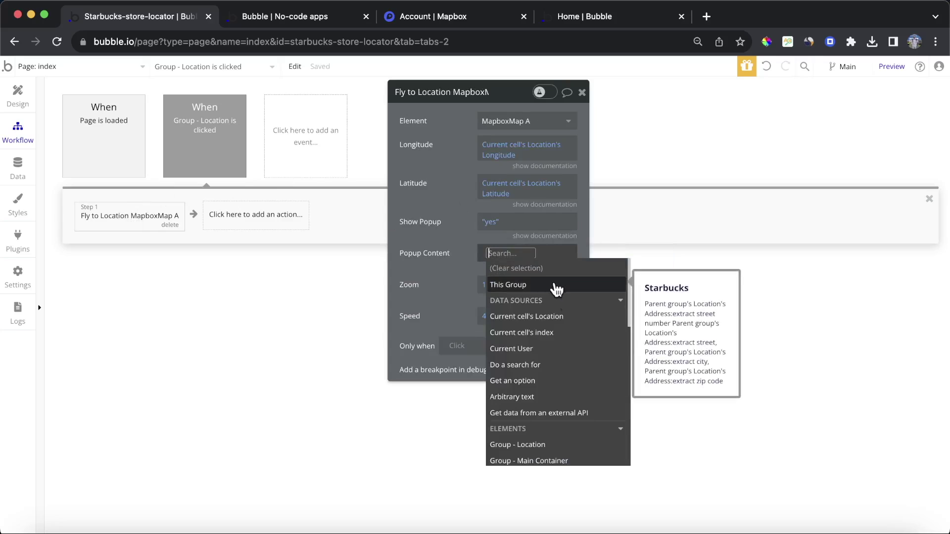
left_click(568, 316)
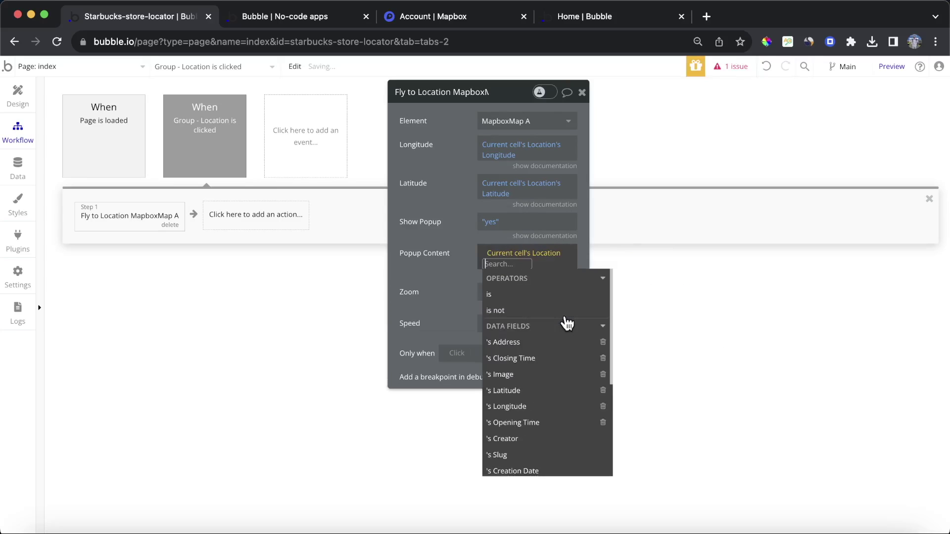
left_click(563, 343)
left_click(565, 311)
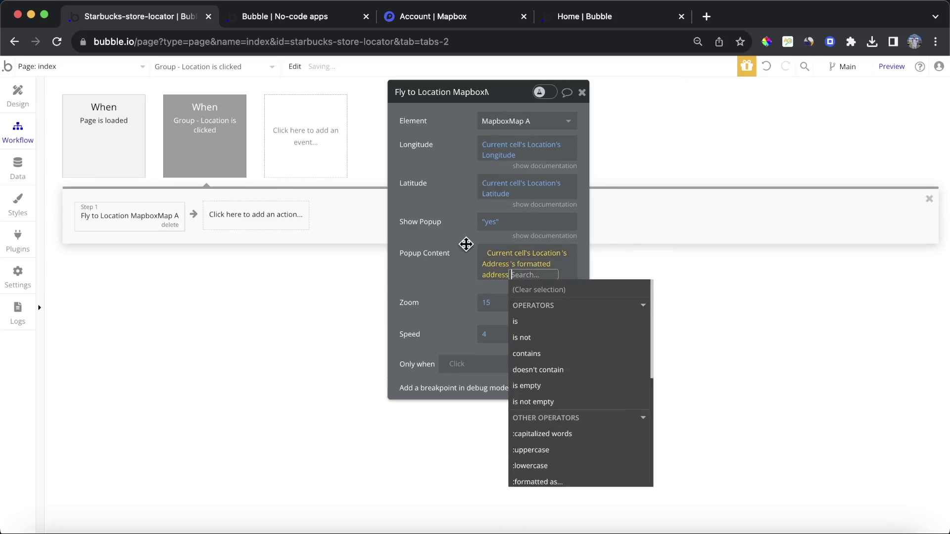
left_click(465, 245)
Reload the app preview and recheck the popup content expression of the Fly to Location action in the editor.
left_click(293, 16)
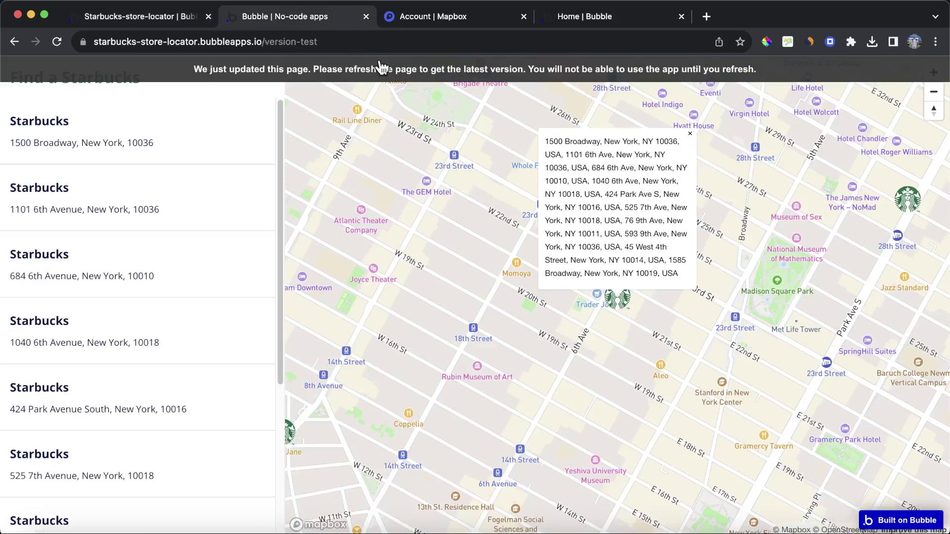
key("super+r")
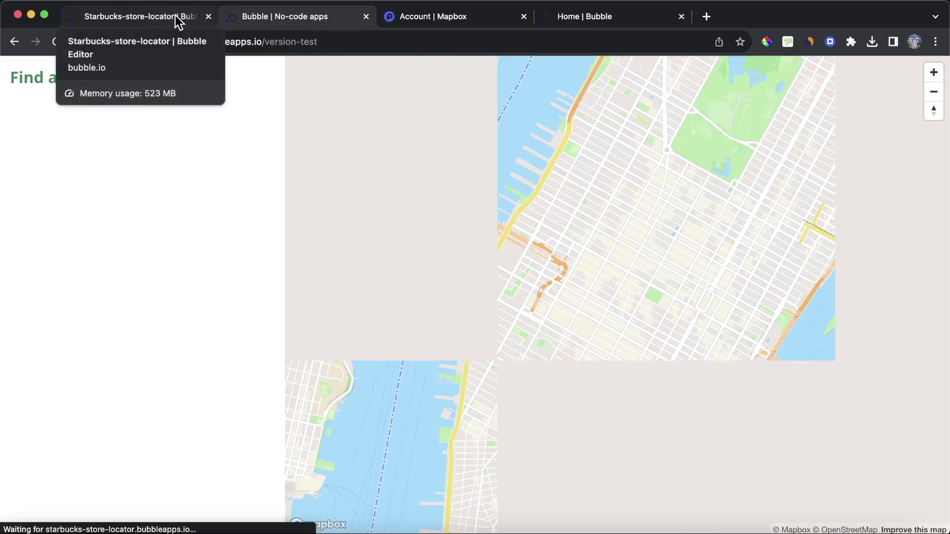
left_click(178, 21)
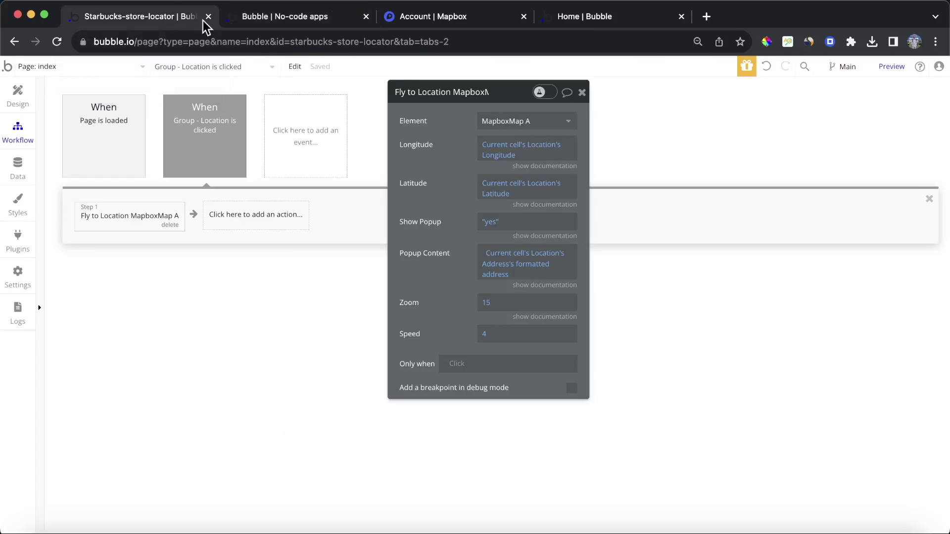
left_click(495, 276)
left_click(552, 310)
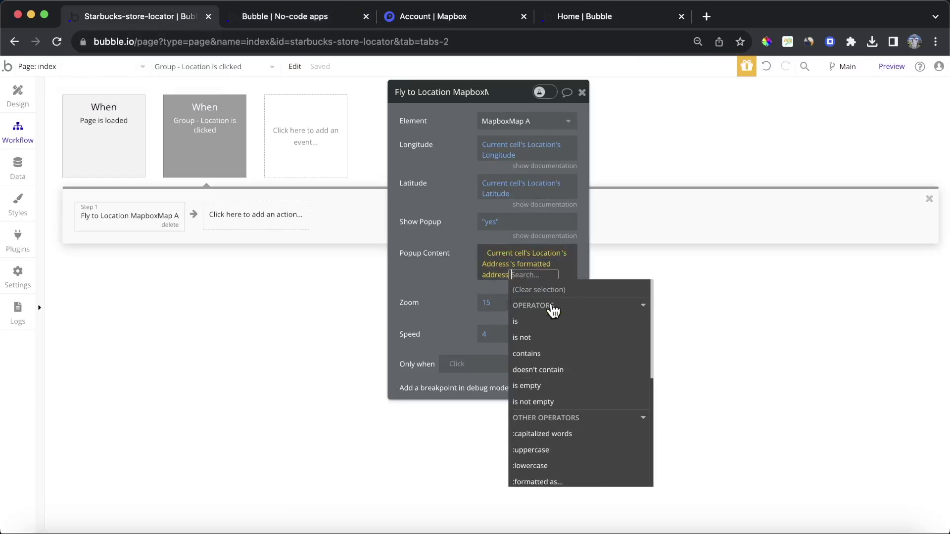
left_click(452, 270)
Test the map popups in the reloaded app preview for the first and third stores in the list.
left_click(310, 22)
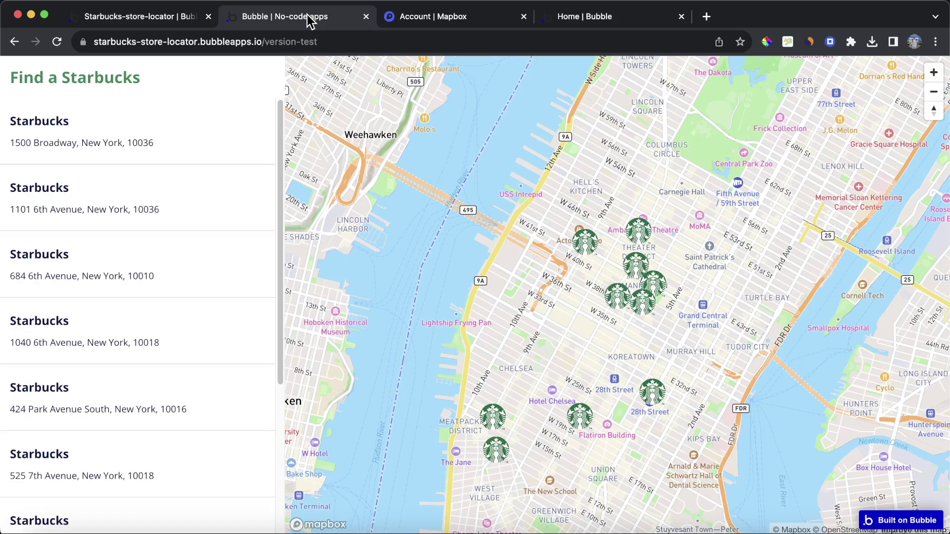
left_click(67, 42)
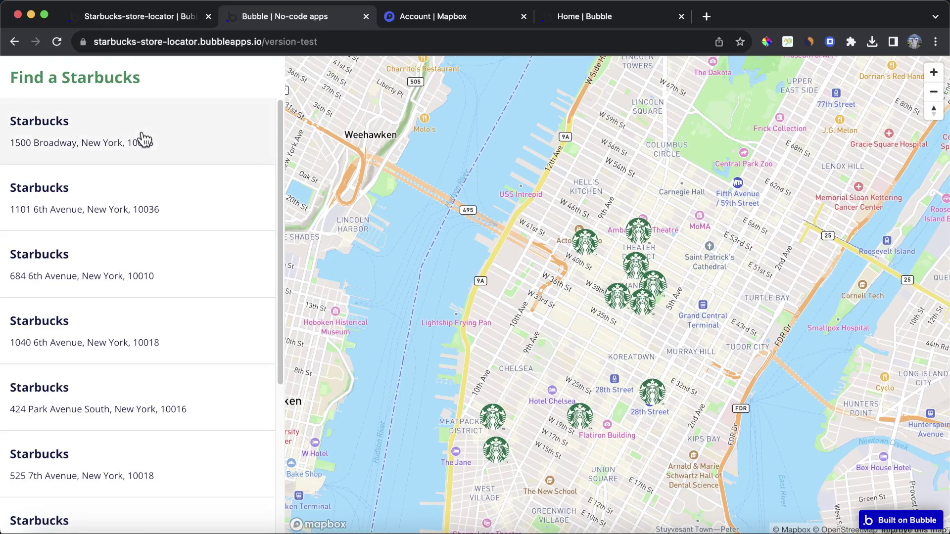
left_click(144, 140)
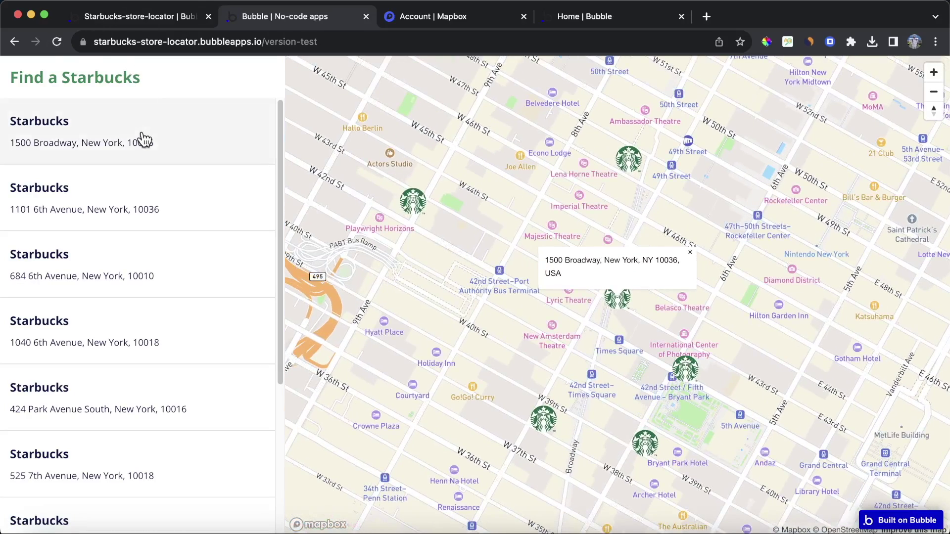
left_click(141, 276)
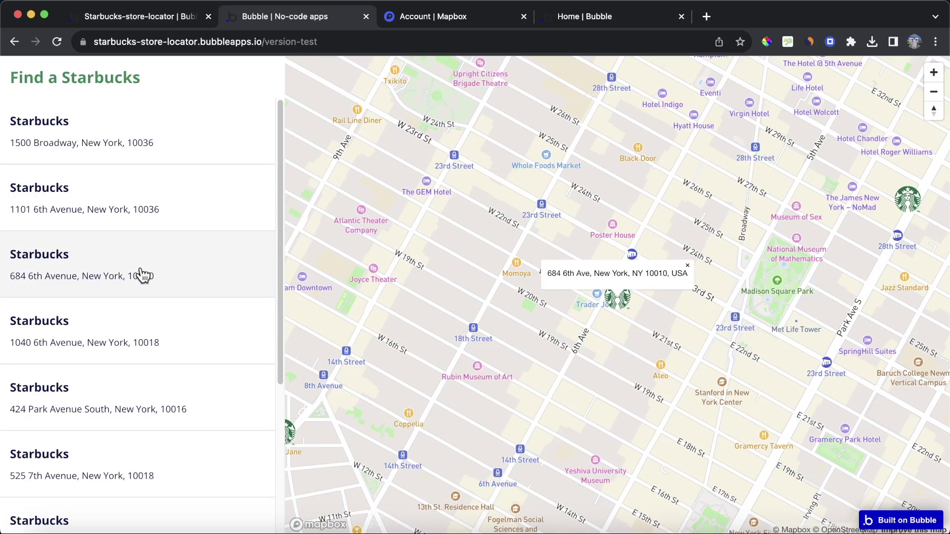
Open the All Locations app data in the editor and examine the address and other fields of the first entry.
left_click(133, 25)
left_click(28, 172)
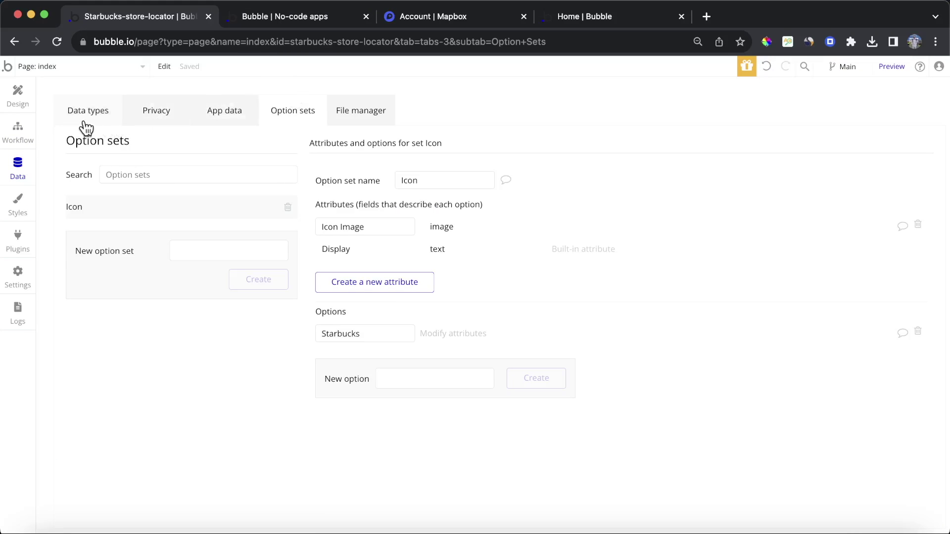
left_click(221, 121)
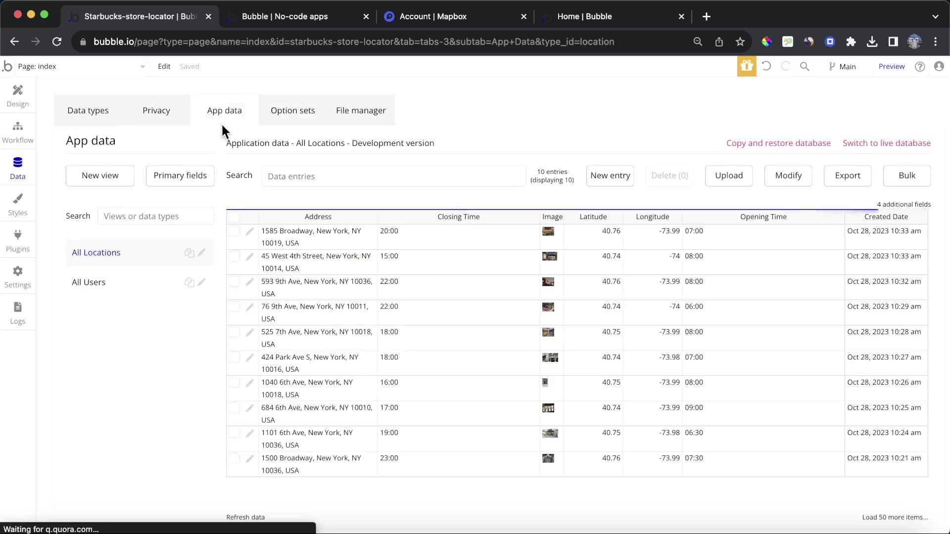
left_click(250, 233)
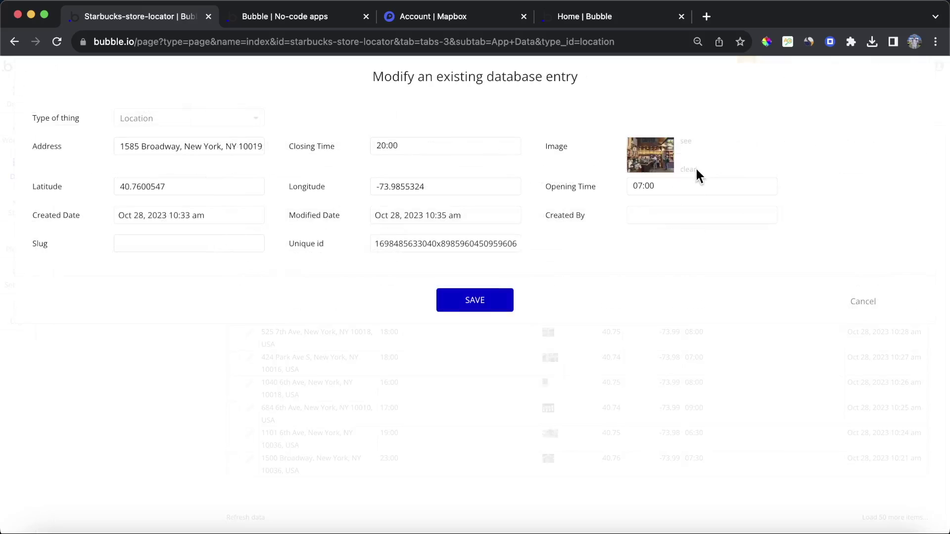
left_click_drag(236, 150, 367, 162)
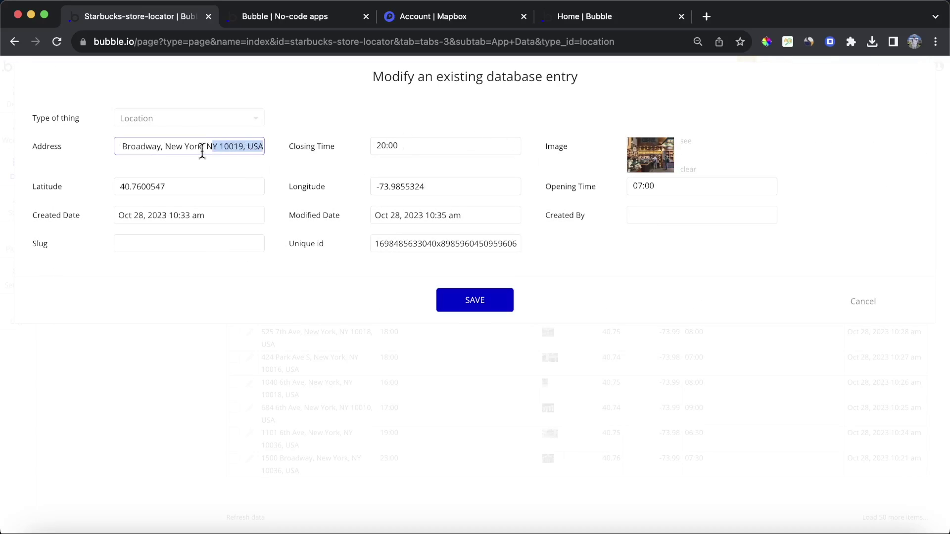
left_click(322, 121)
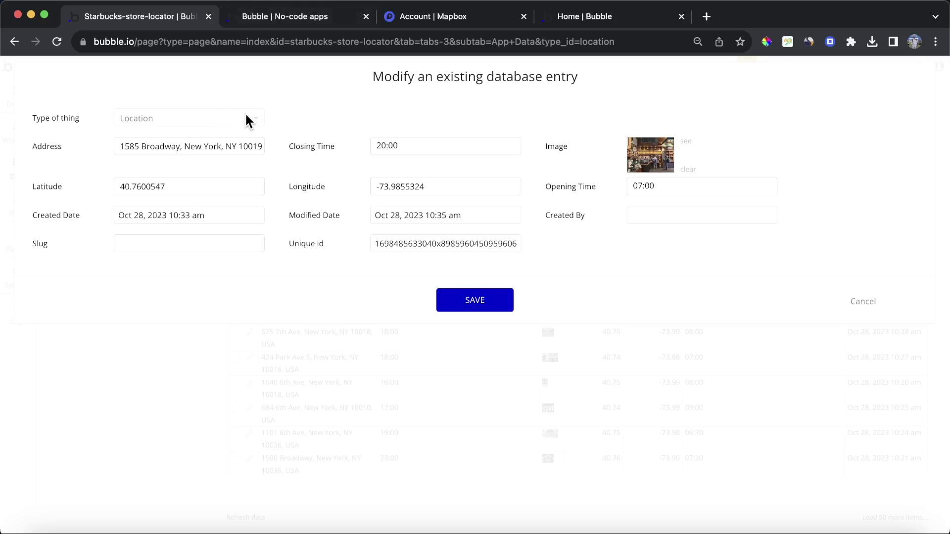
Look at the app preview, and examine the popup content expression of the page-load Add List Of Markers action in the editor.
left_click(270, 22)
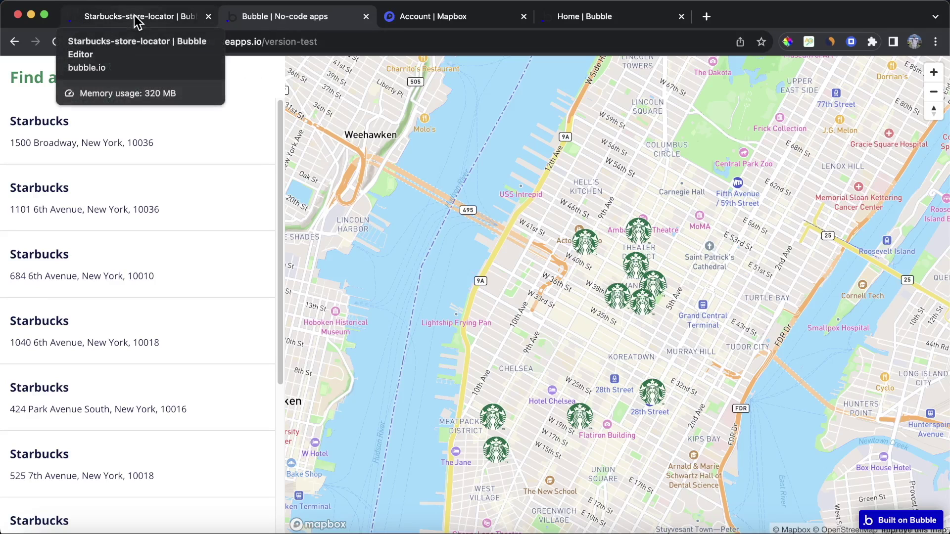
left_click(133, 21)
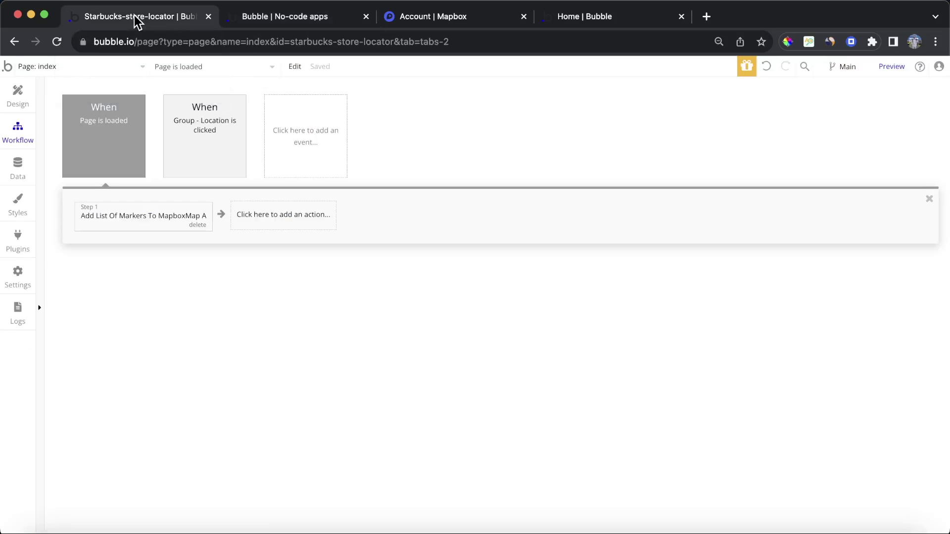
left_click(137, 225)
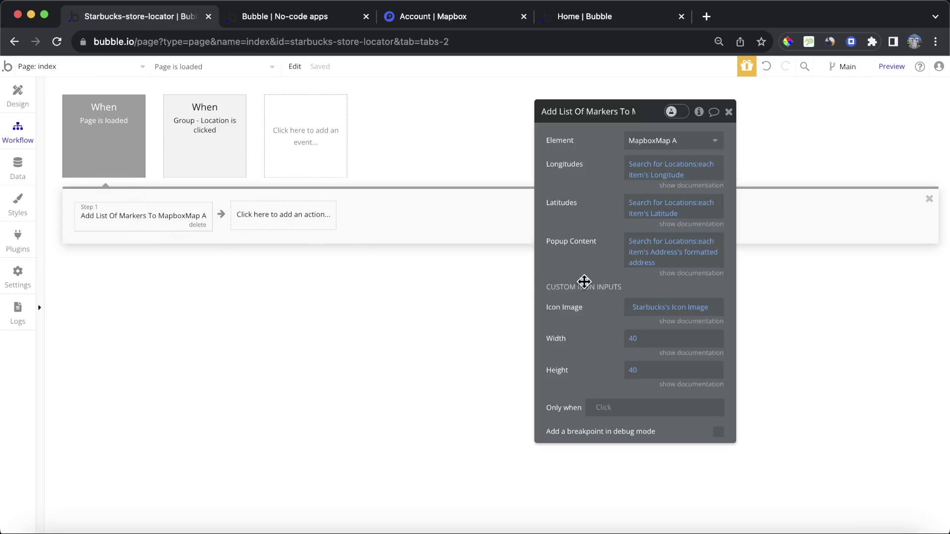
left_click_drag(583, 281, 423, 258)
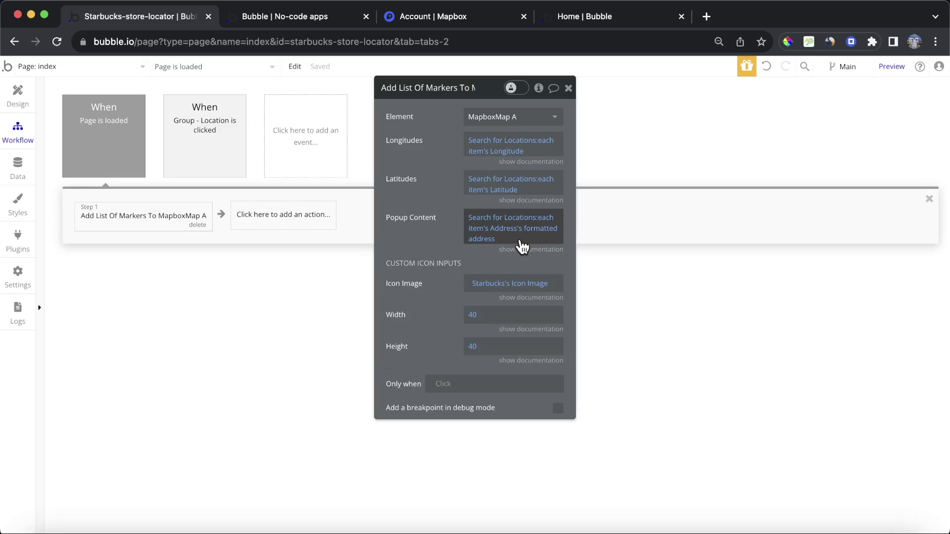
Draw a group about 57 by 30 px inside the first store list cell and rename it "Group - Hidden Info".
left_click(10, 102)
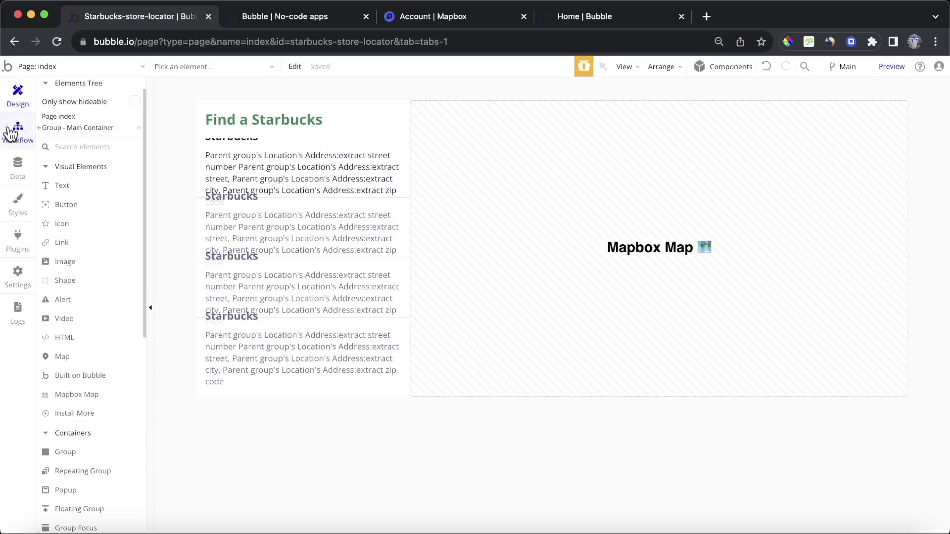
left_click(101, 451)
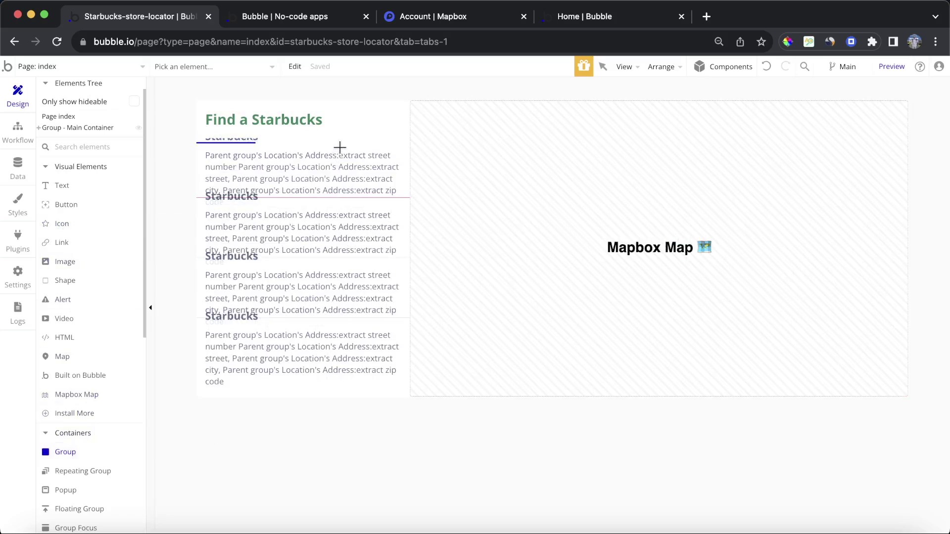
left_click_drag(340, 146, 379, 174)
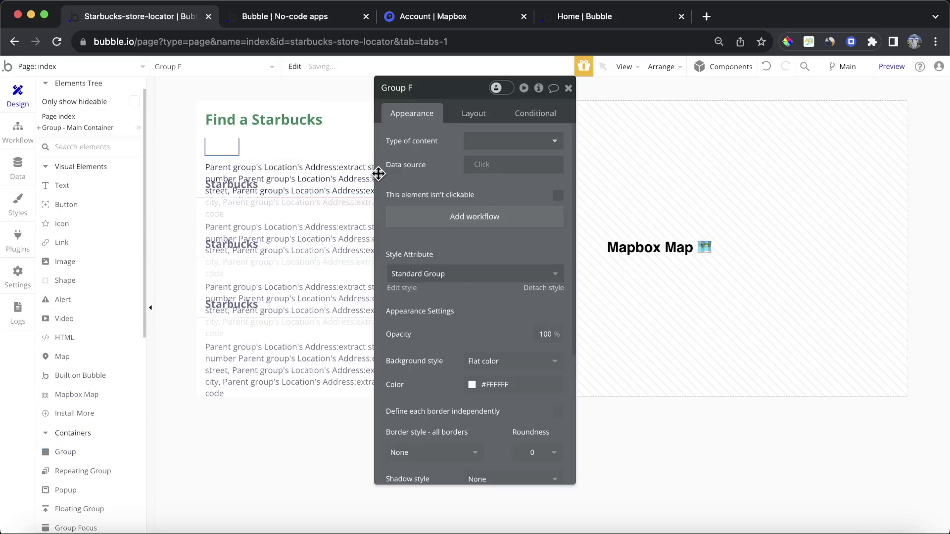
left_click(430, 89)
key("Return")
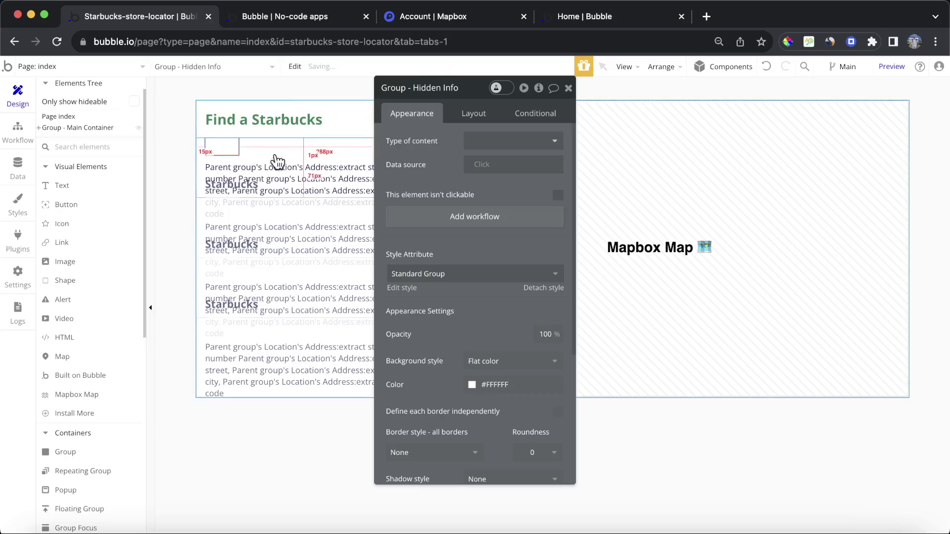
Set the hidden info group's content type to text and its data source to arbitrary text starting with "Starbucks".
left_click(472, 141)
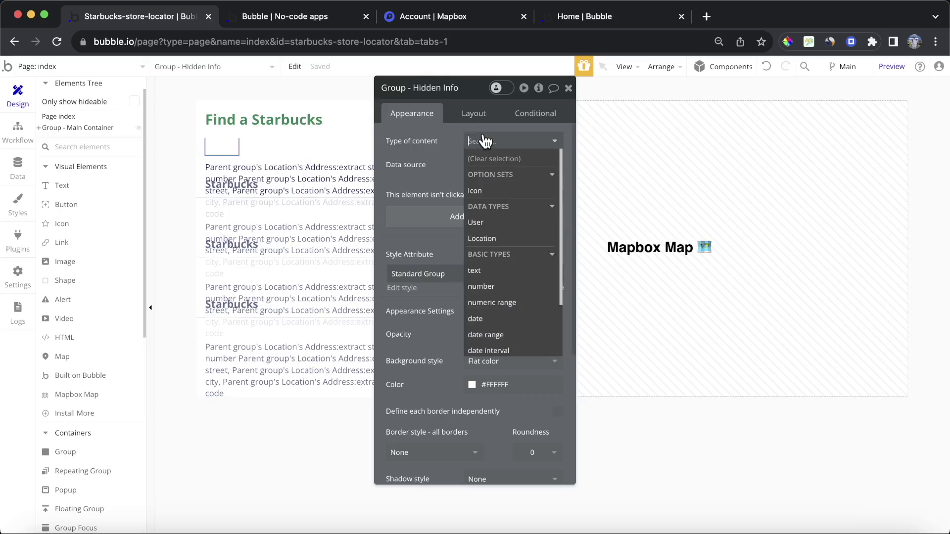
left_click(514, 270)
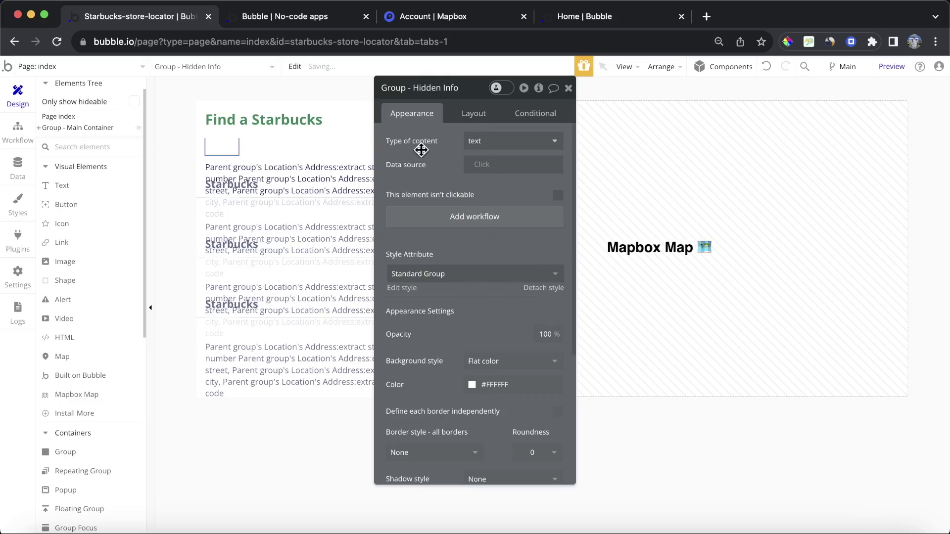
left_click(487, 170)
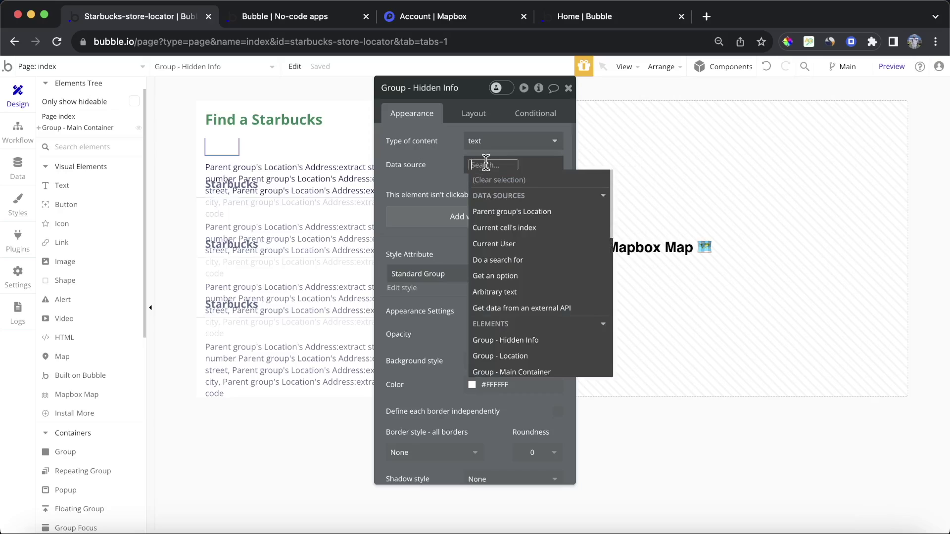
left_click(547, 291)
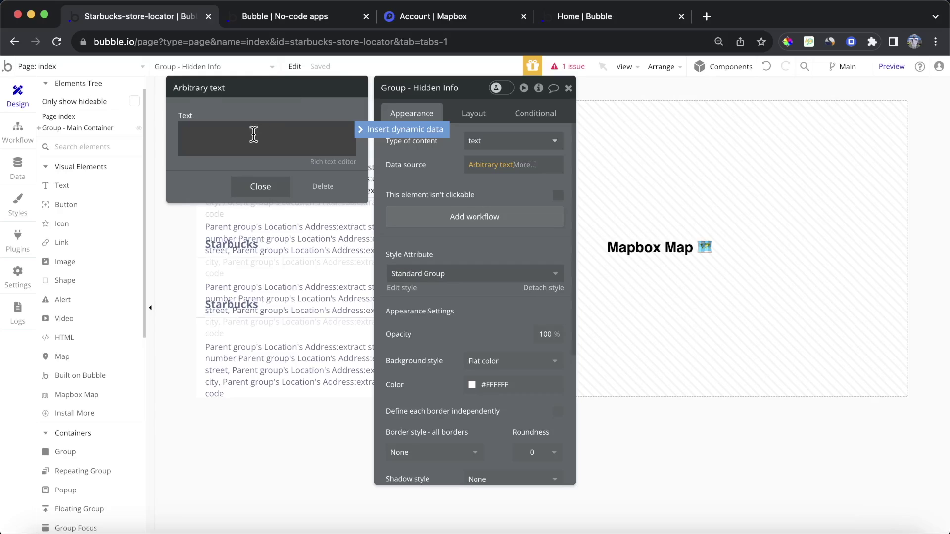
left_click(397, 130)
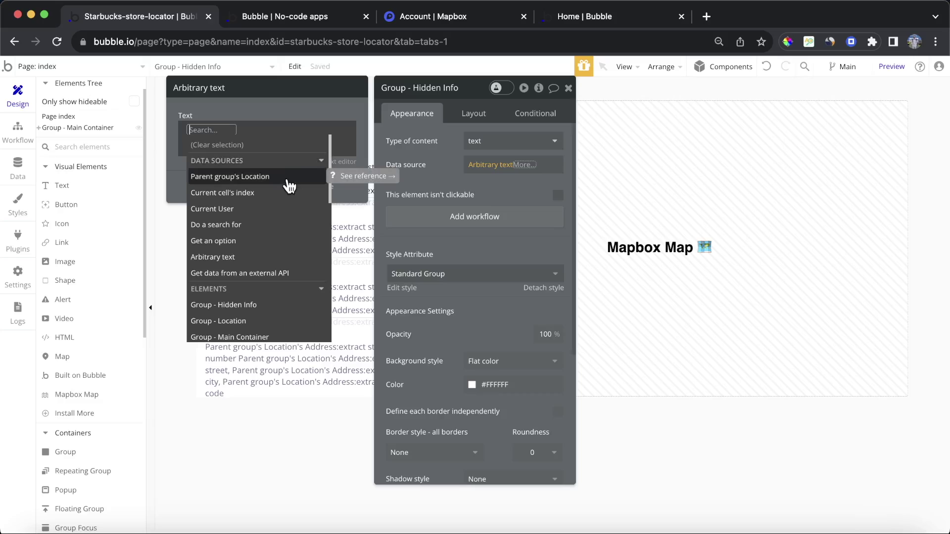
left_click(285, 105)
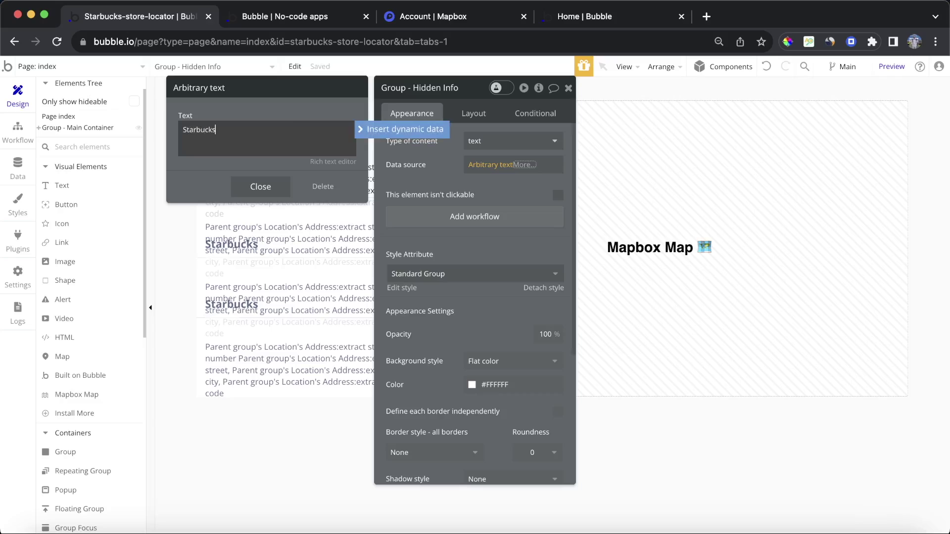
Add an "Opening time:" line to the arbitrary text, followed by Parent group's Location's Opening Time.
key("Return")
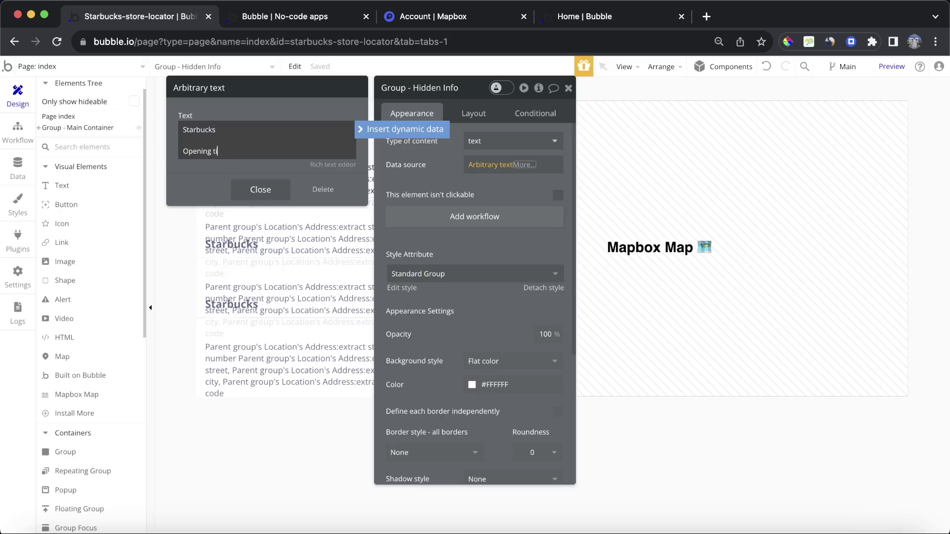
left_click(382, 130)
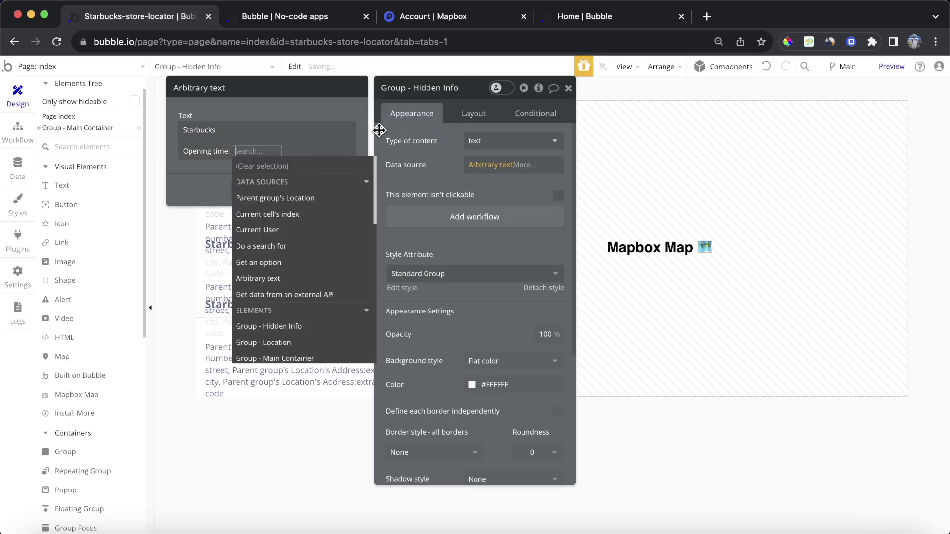
left_click(334, 198)
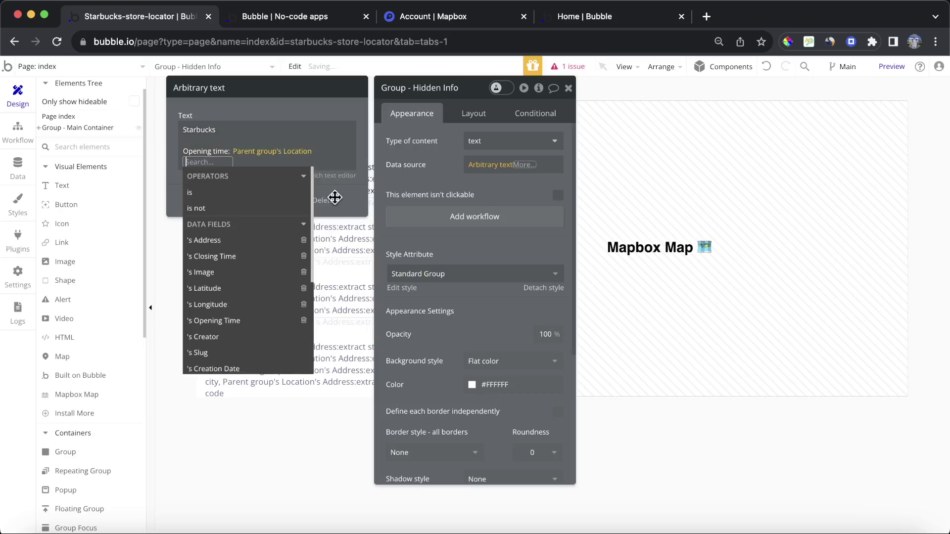
left_click(250, 321)
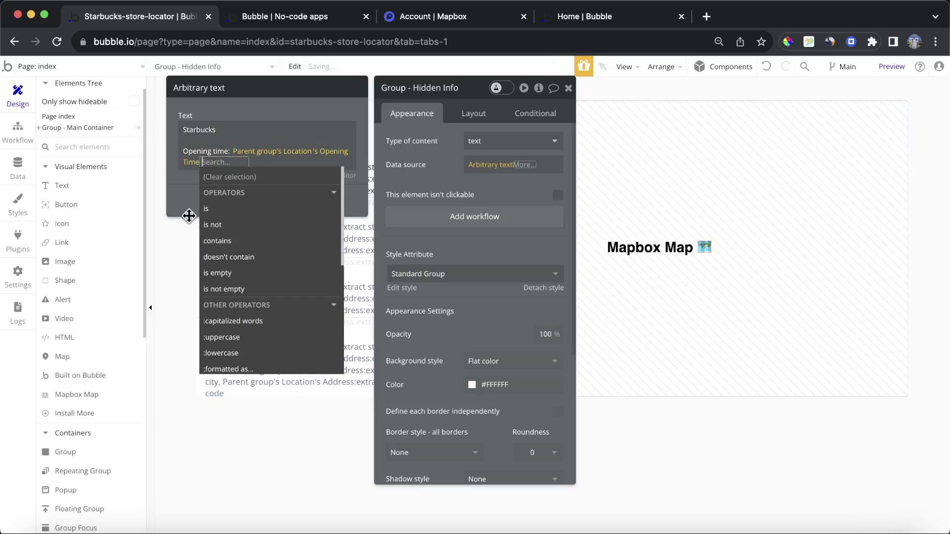
left_click(233, 162)
Add a "Closing time:" line with Parent group's Location's Closing Time to the arbitrary text and close its editor.
key("Return")
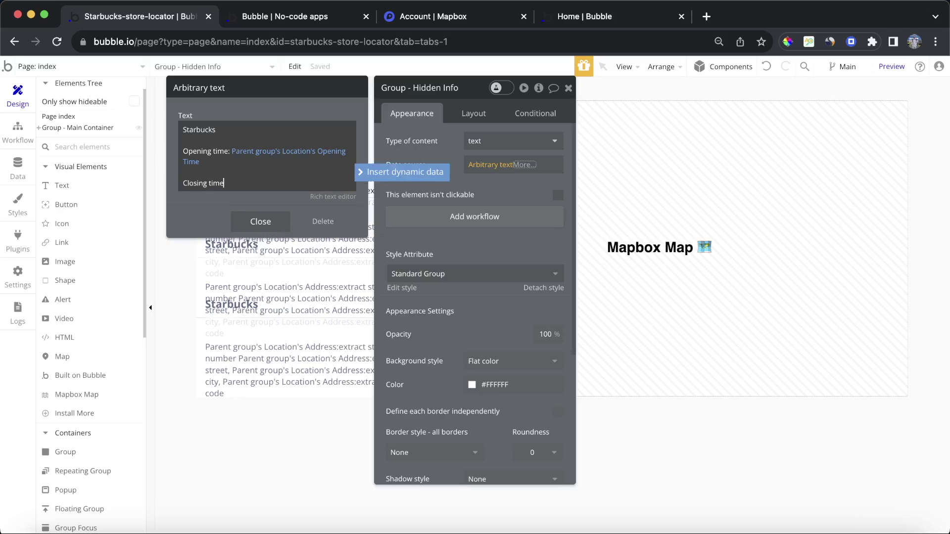
left_click(394, 174)
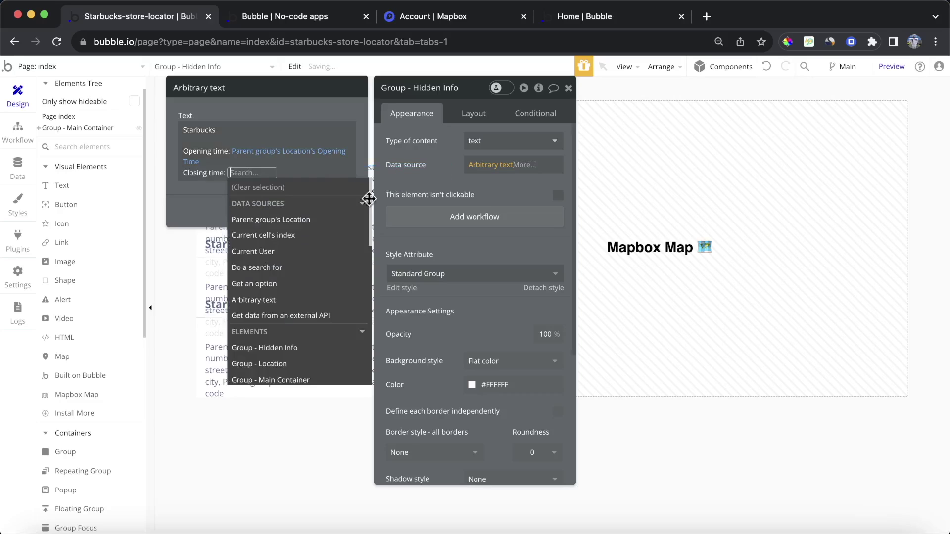
left_click(328, 216)
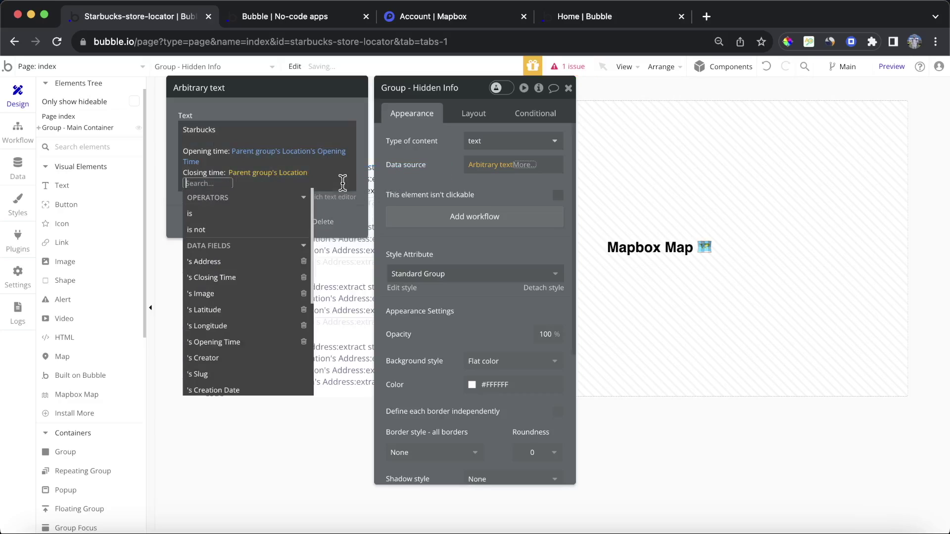
left_click(258, 278)
left_click(186, 226)
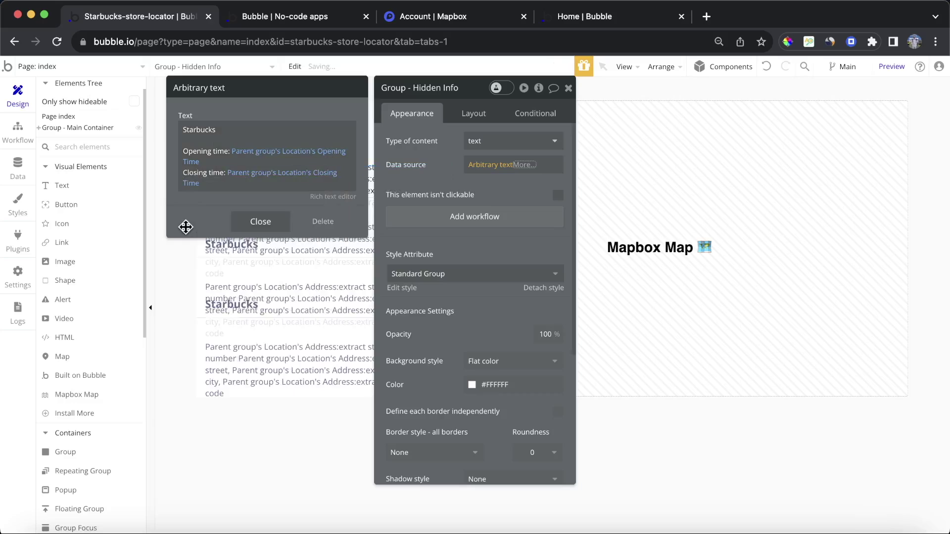
left_click(431, 168)
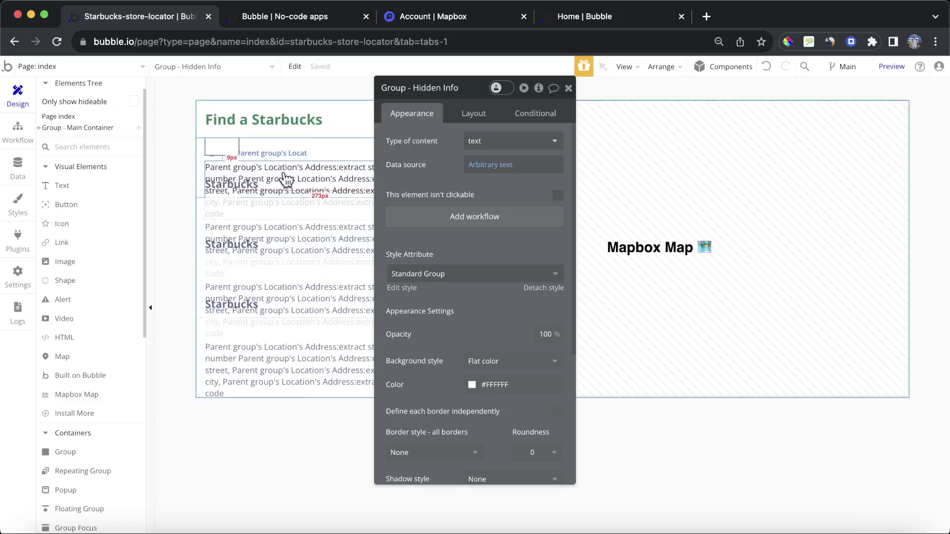
Give Group - Hidden Info a Column container layout, a width of 1 px and a minimum height of 1 px.
left_click(264, 170)
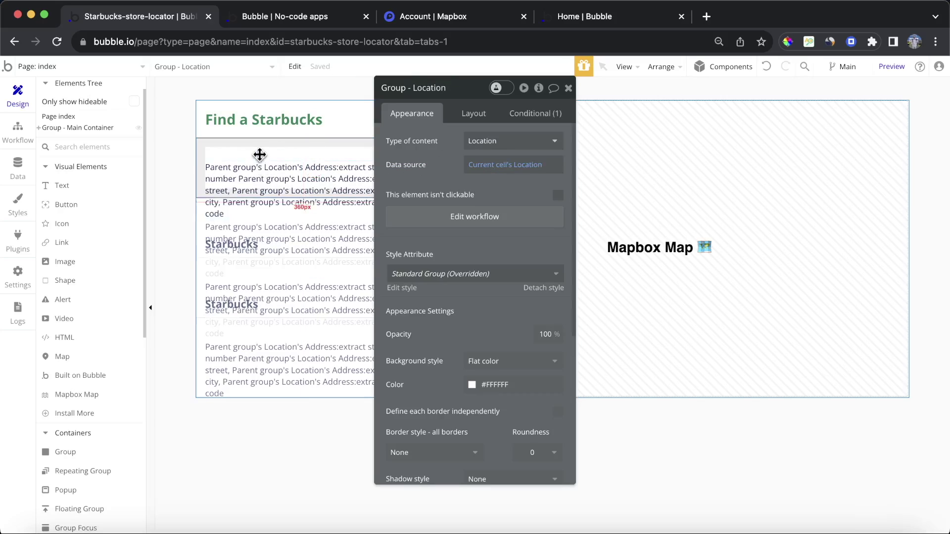
left_click(219, 151)
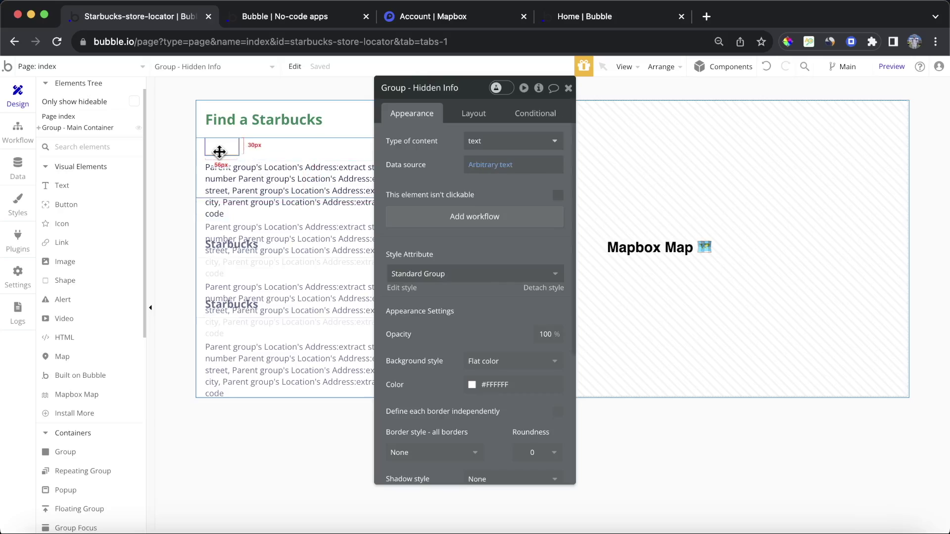
left_click(482, 120)
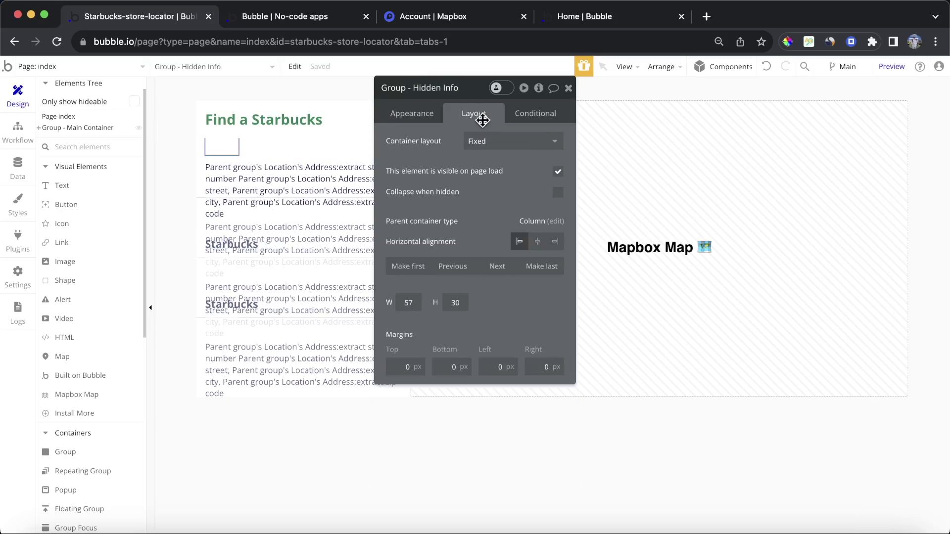
left_click(526, 143)
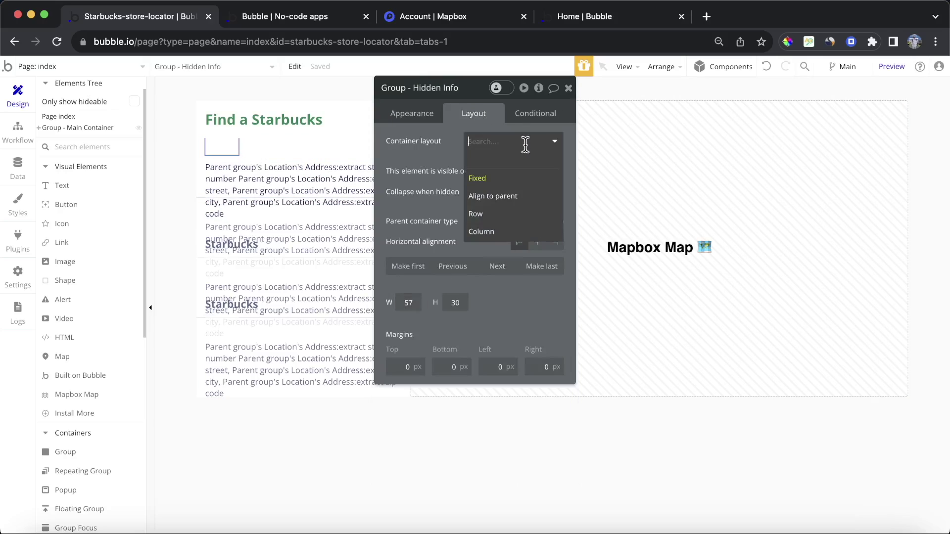
left_click(517, 231)
double_click(436, 357)
type("1")
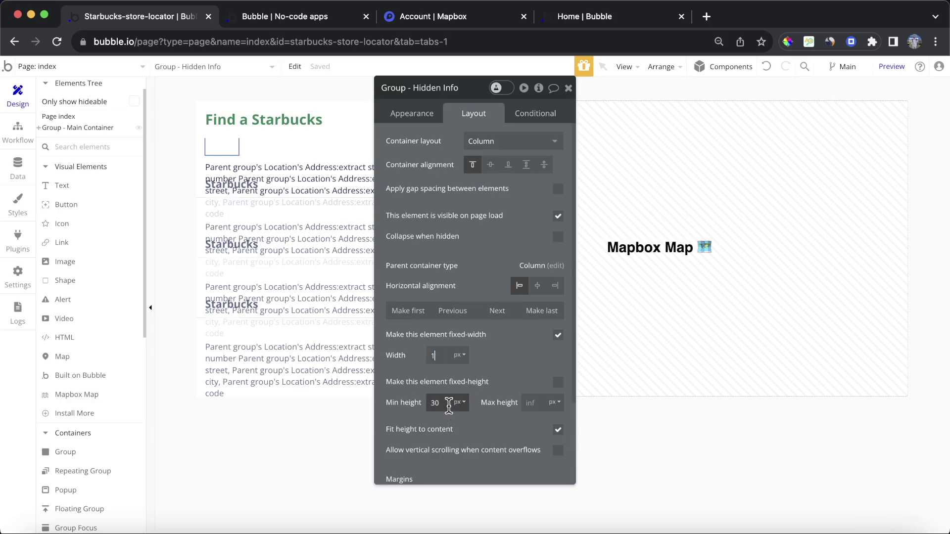
double_click(448, 403)
type("1")
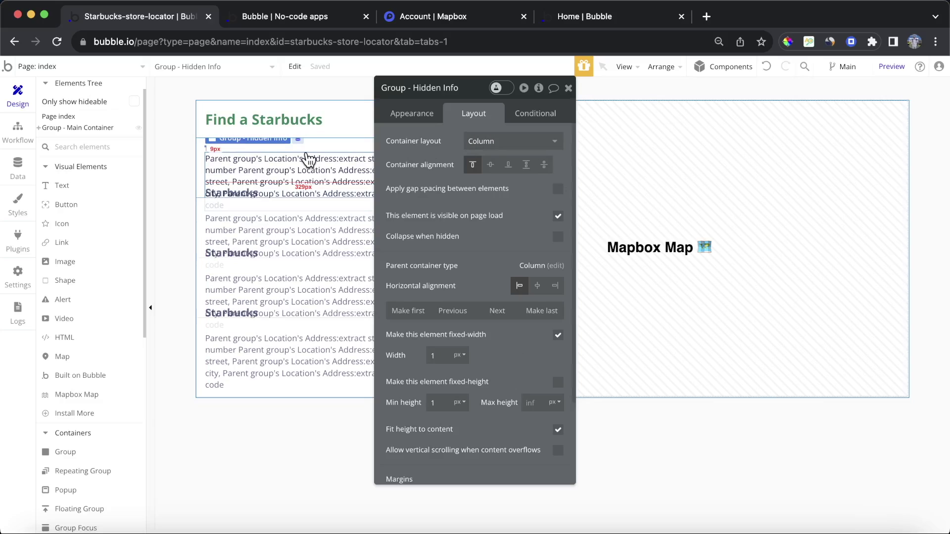
Clear the Popup Content of the page-load workflow's Add List Of Markers action.
left_click(26, 143)
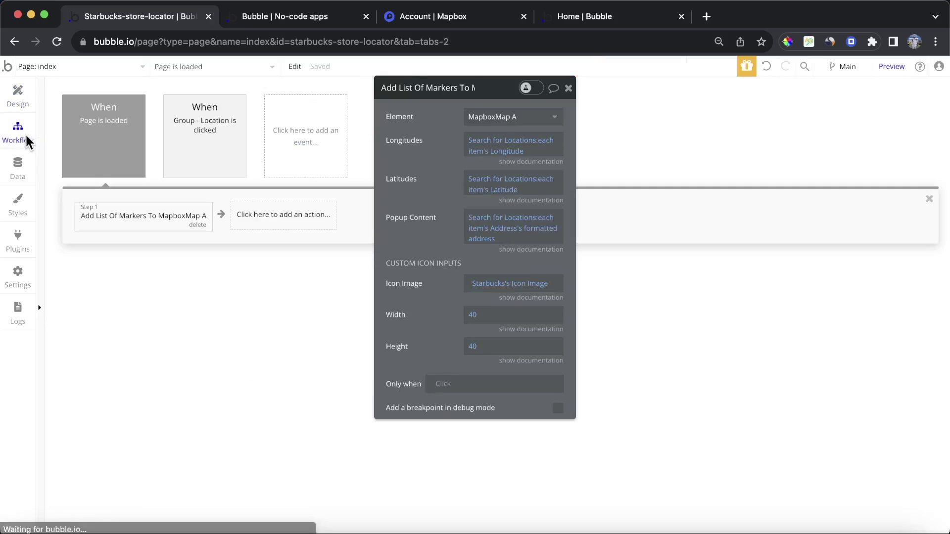
right_click(506, 246)
left_click(591, 242)
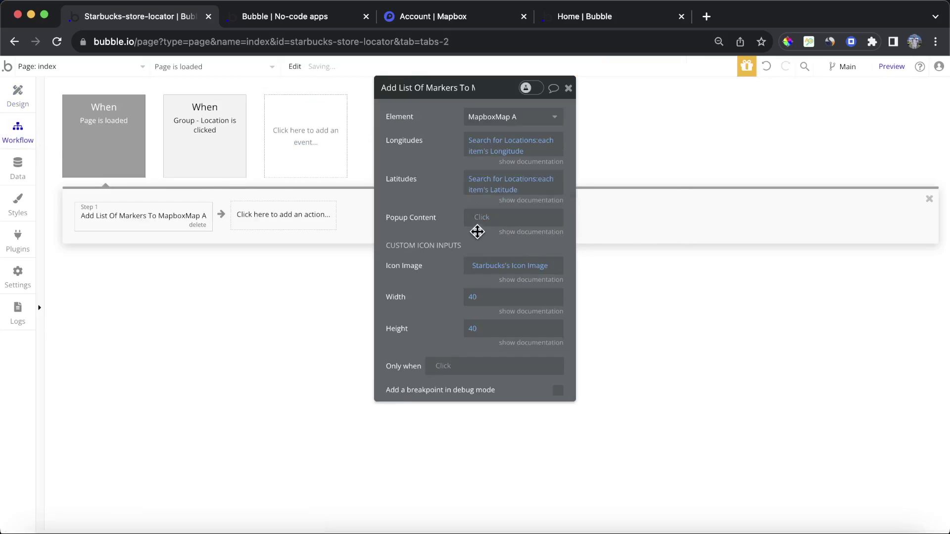
left_click(480, 220)
key("Escape")
left_click(494, 226)
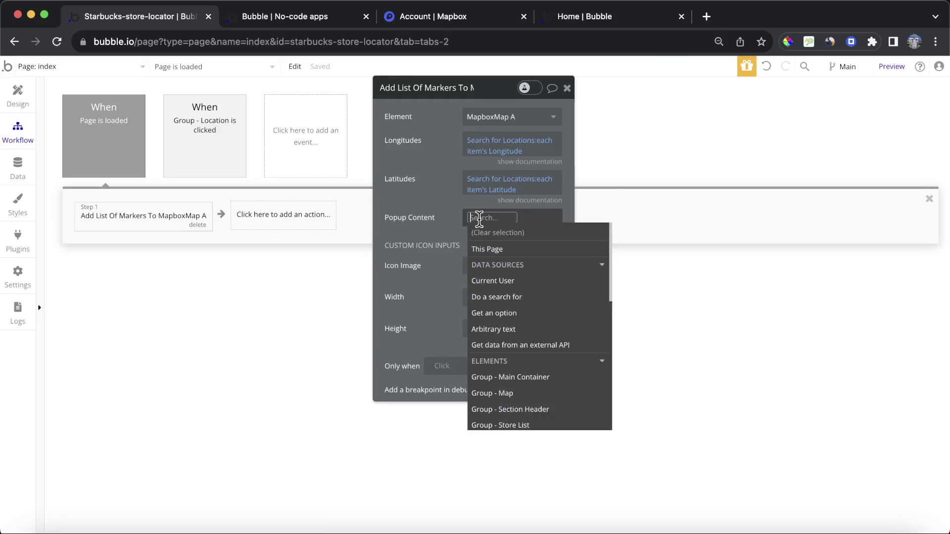
scroll(522, 302, "down", 5)
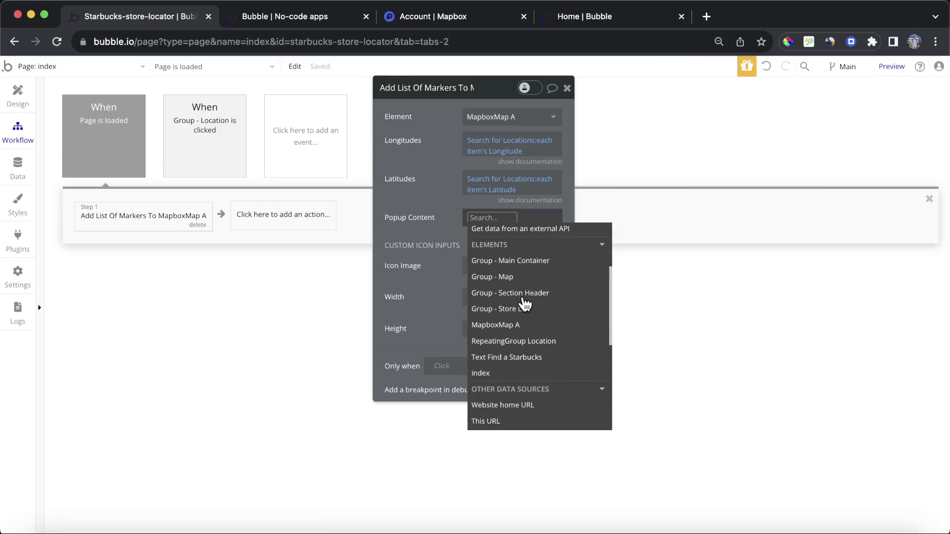
left_click(540, 341)
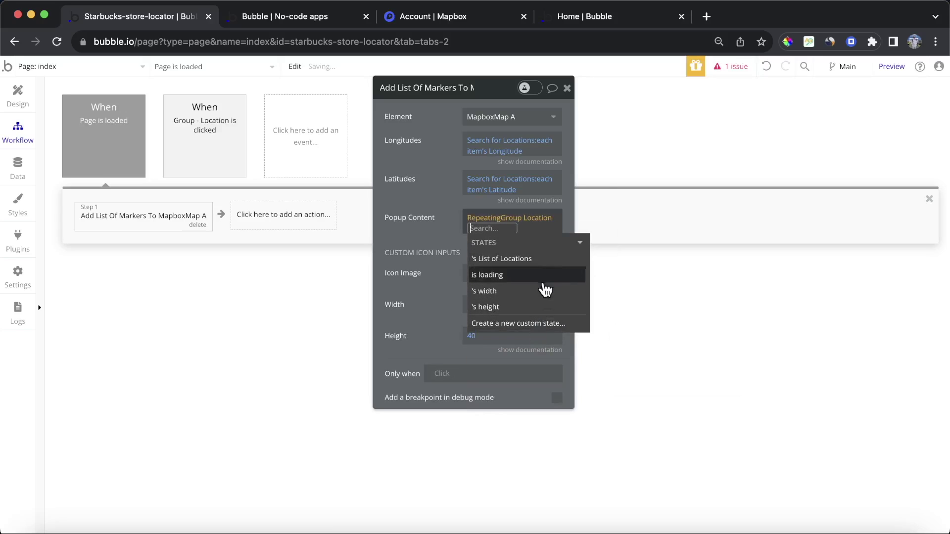
left_click(544, 261)
scroll(549, 317, "down", 5)
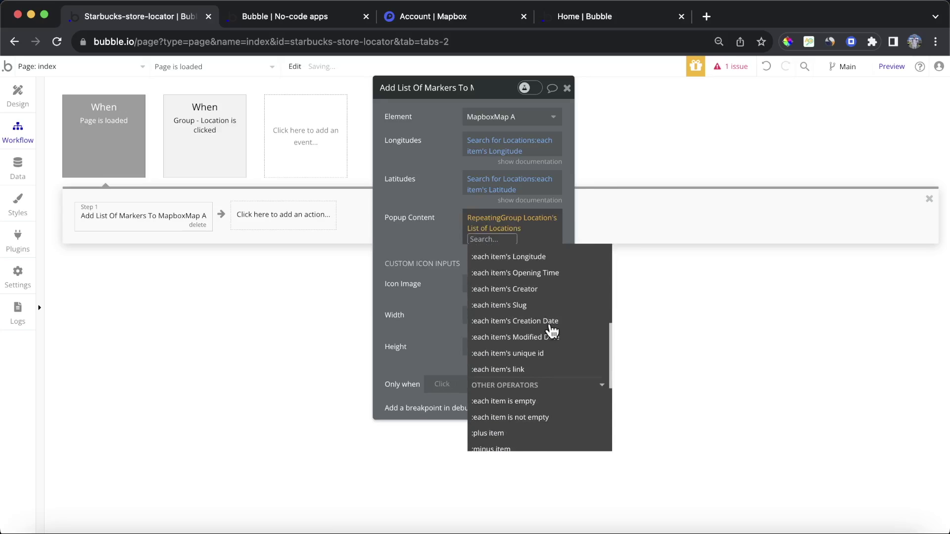
scroll(552, 330, "down", 3)
scroll(551, 331, "up", 5)
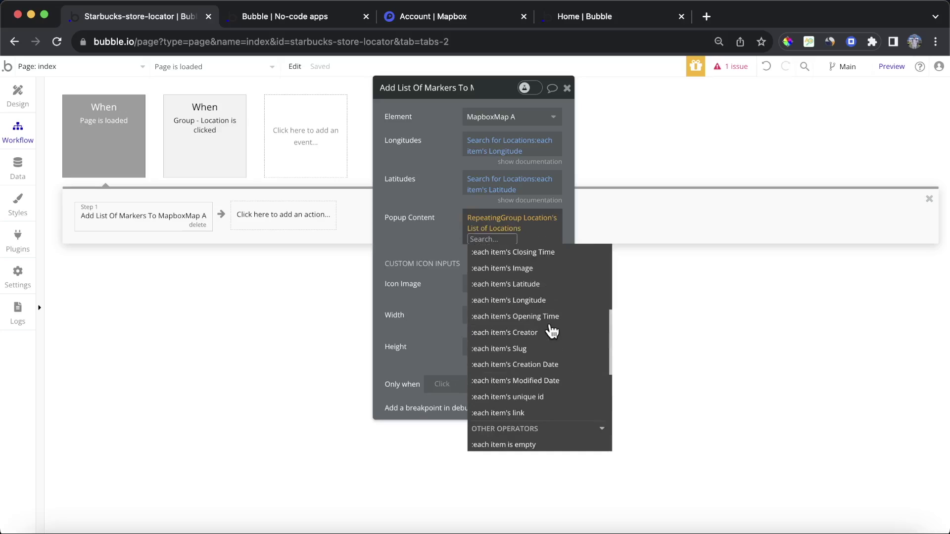
scroll(552, 331, "up", 2)
left_click(501, 233)
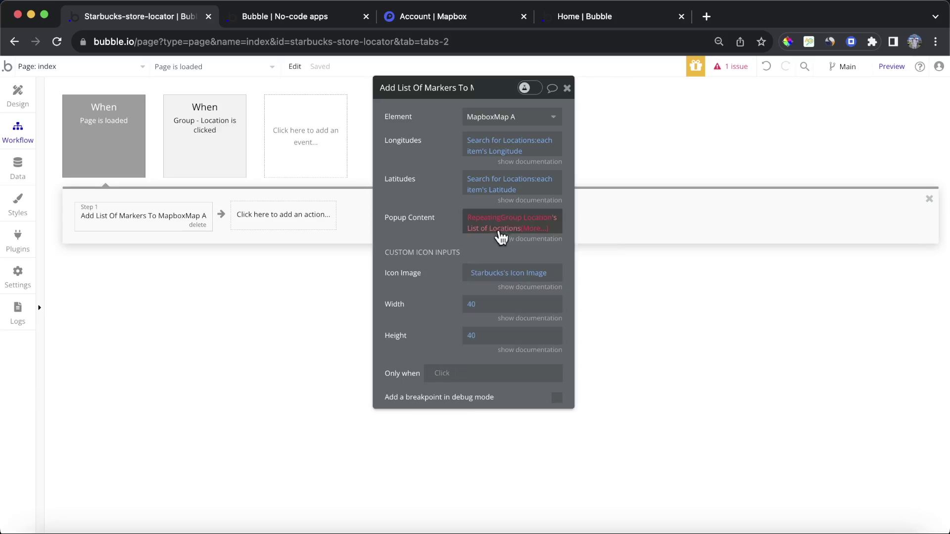
right_click(559, 227)
left_click(649, 227)
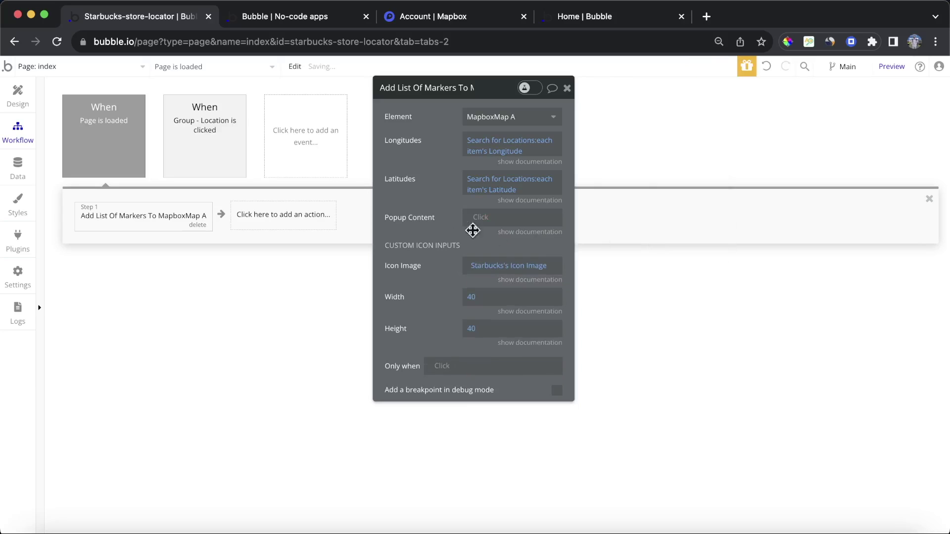
Search the plugins for "bdk", subscribe to RepeatingGroup Tools (bdk) and confirm the installation.
left_click(11, 245)
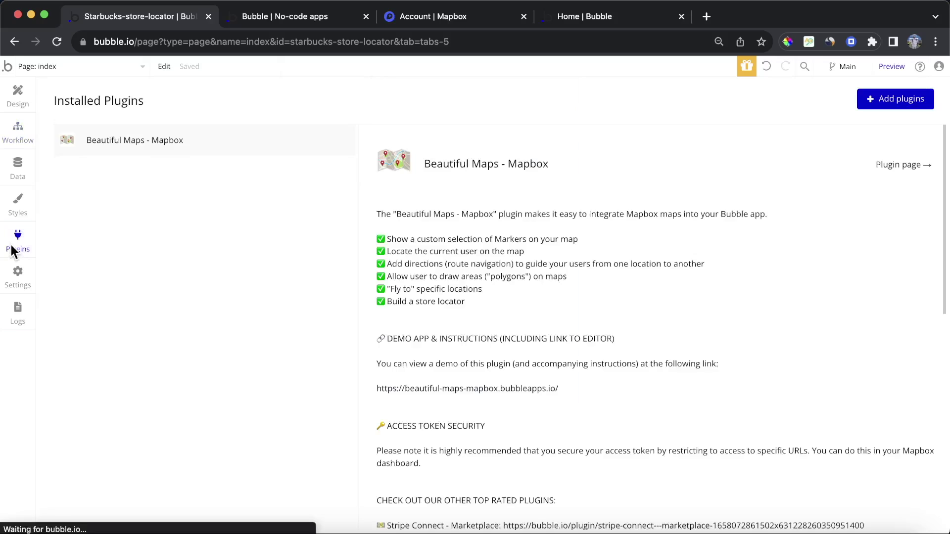
left_click(873, 110)
type("bdk")
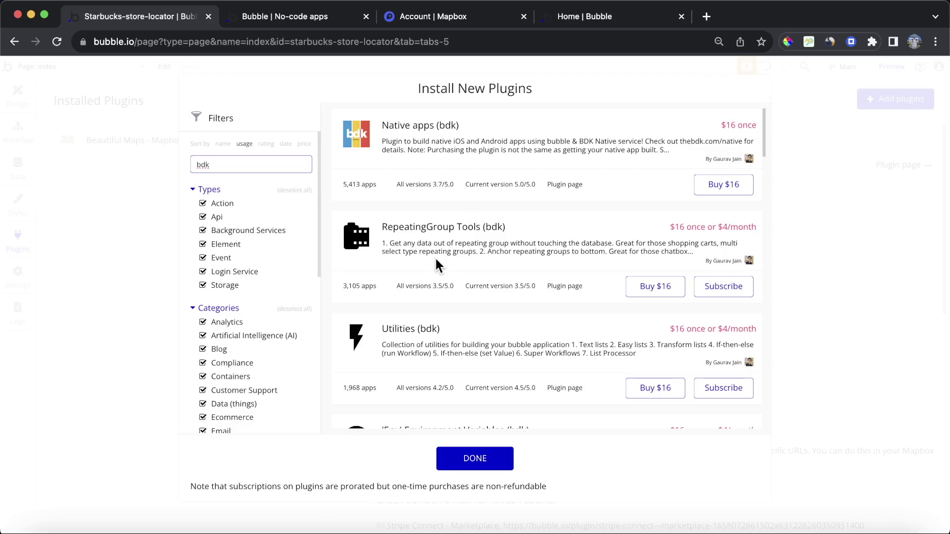
left_click(720, 284)
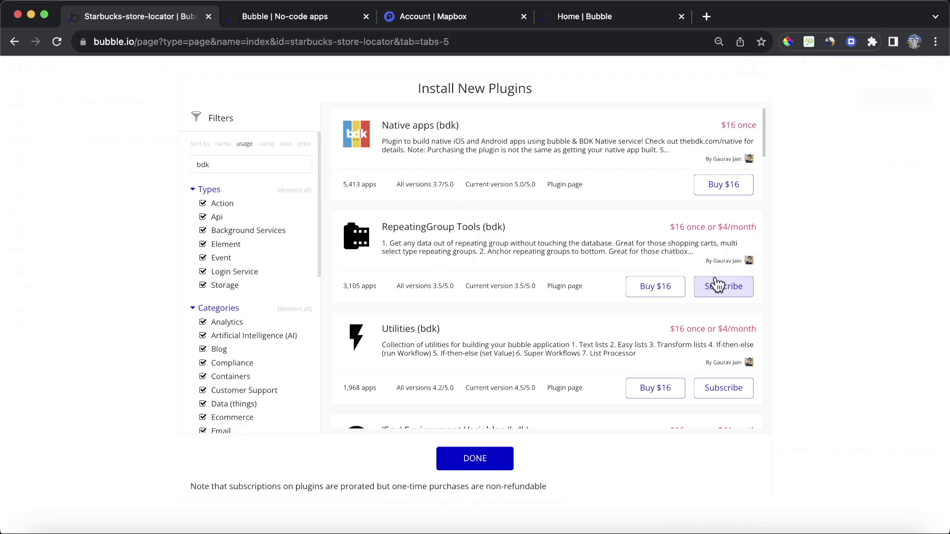
left_click(486, 465)
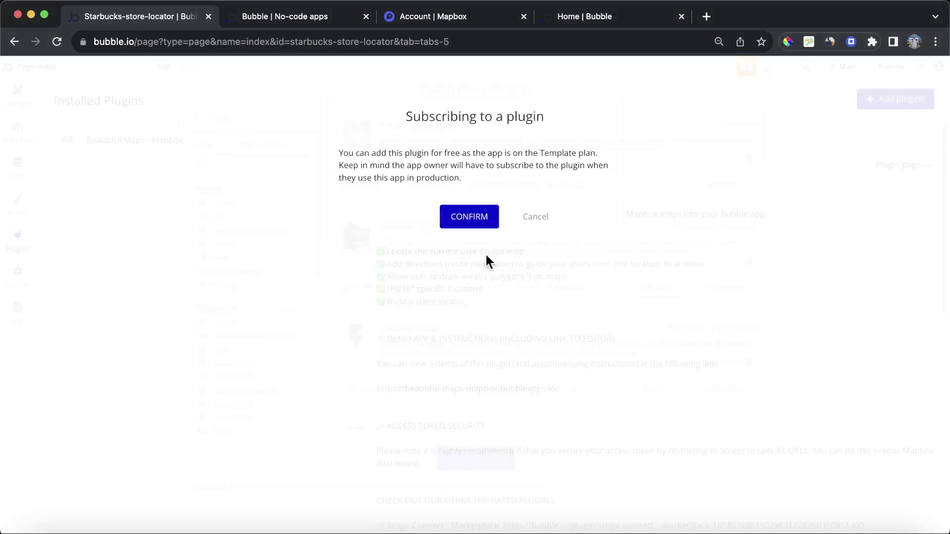
left_click(469, 224)
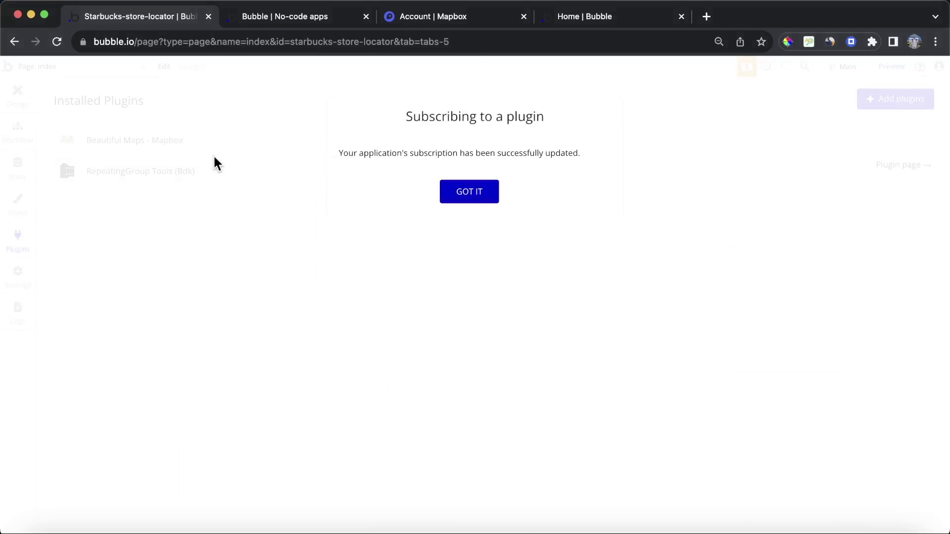
left_click(482, 194)
Place an RG extractor element inside the first location cell of the store list on the page design.
left_click(18, 102)
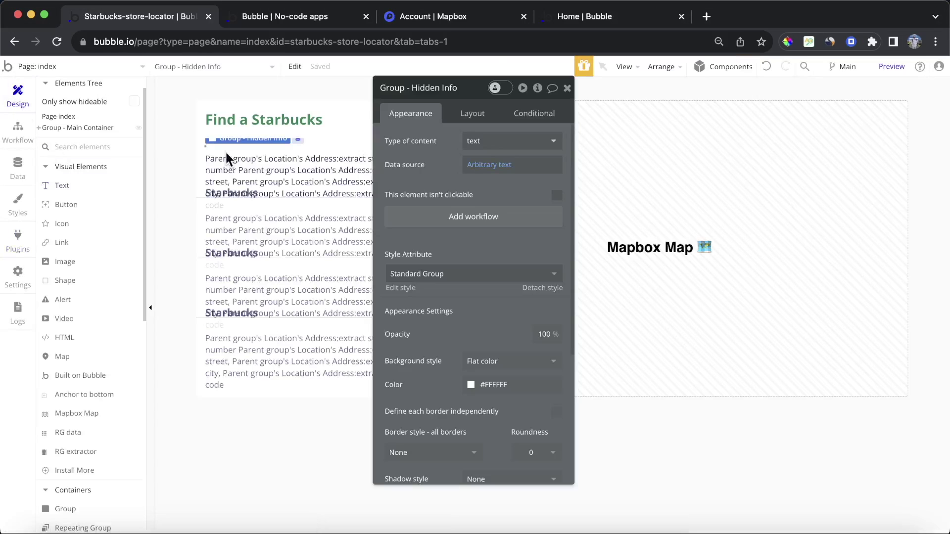
left_click(569, 88)
scroll(114, 322, "down", 3)
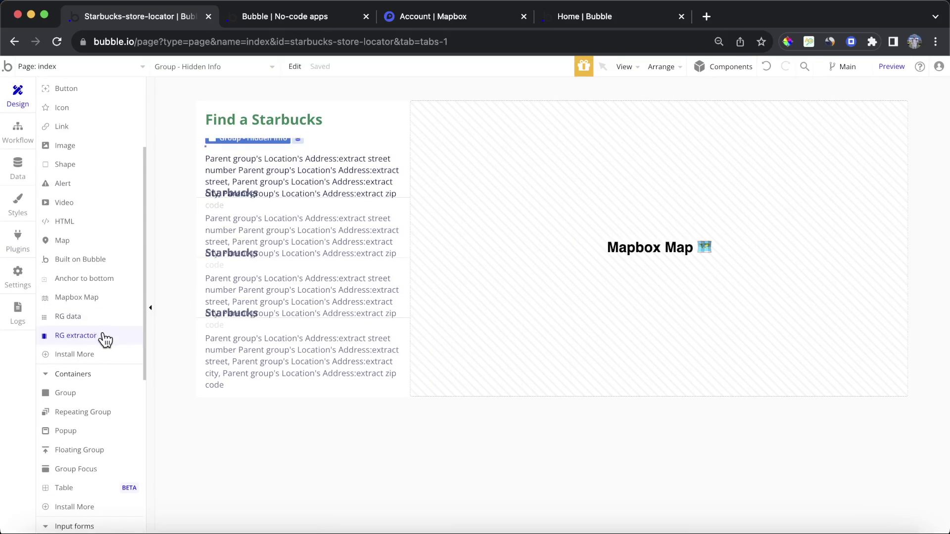
left_click(104, 336)
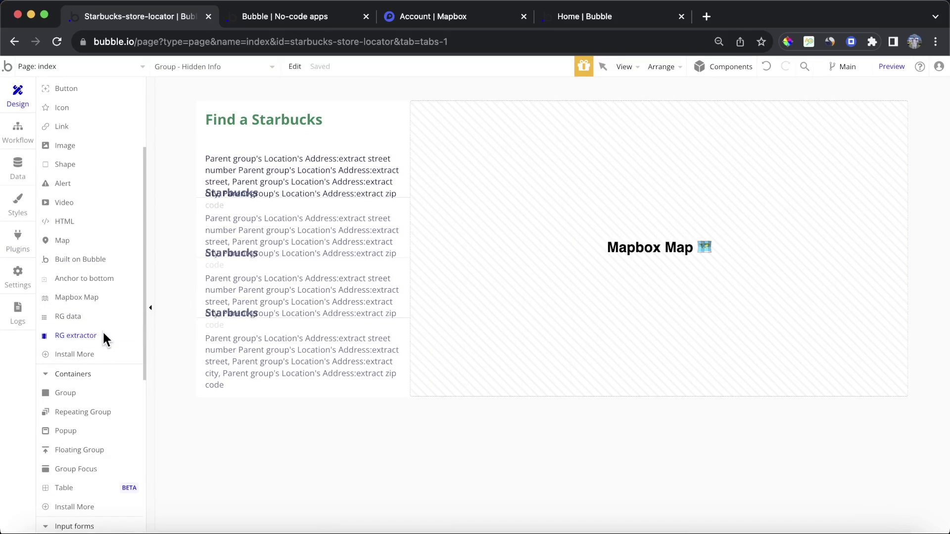
left_click(375, 157)
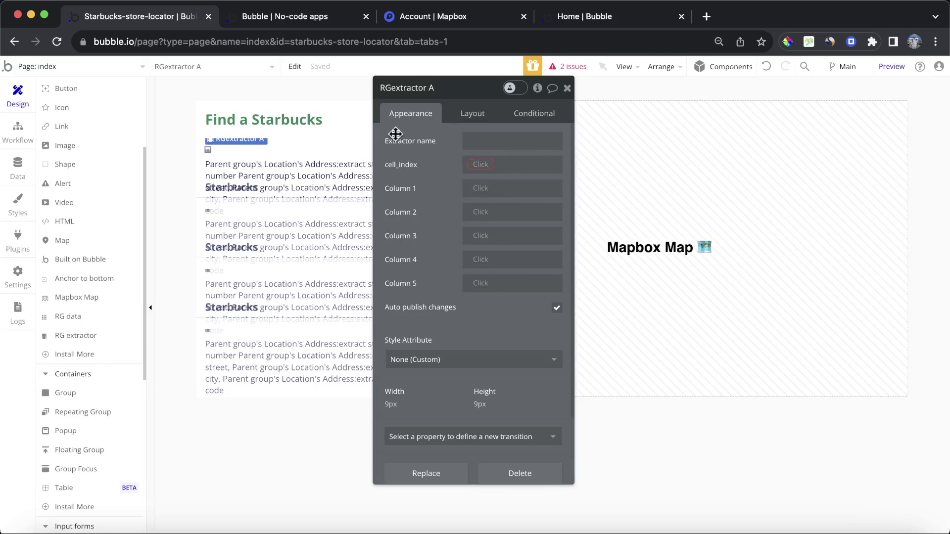
Name the RG extractor location-data and set its cell_index to Current cell's index.
left_click(479, 139)
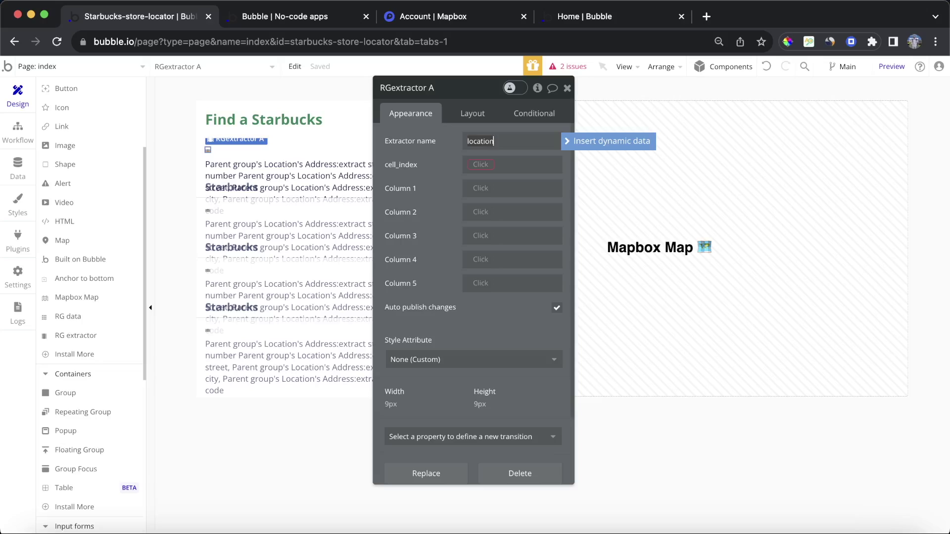
left_click(444, 191)
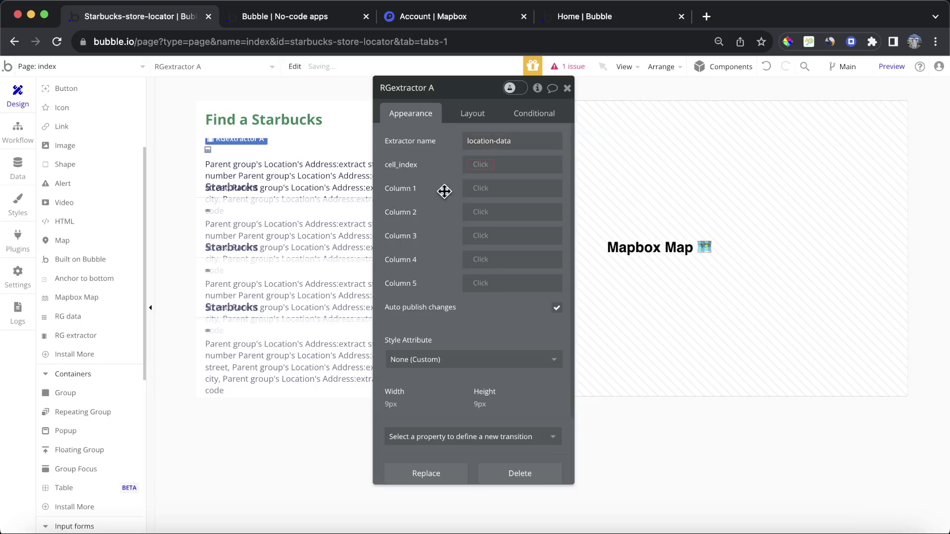
left_click(479, 168)
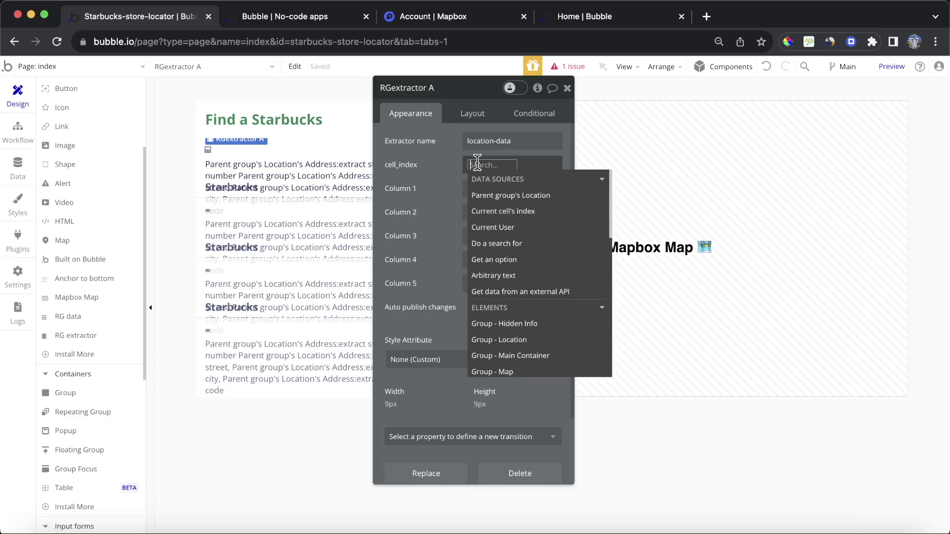
left_click(520, 211)
left_click(435, 165)
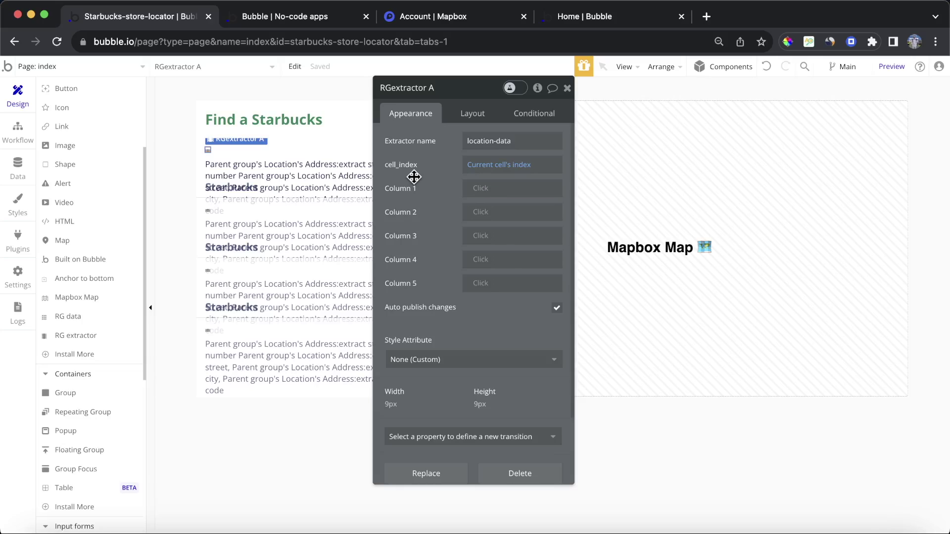
Set Column 1 of the RG extractor to Group - Hidden Info's text.
left_click(485, 193)
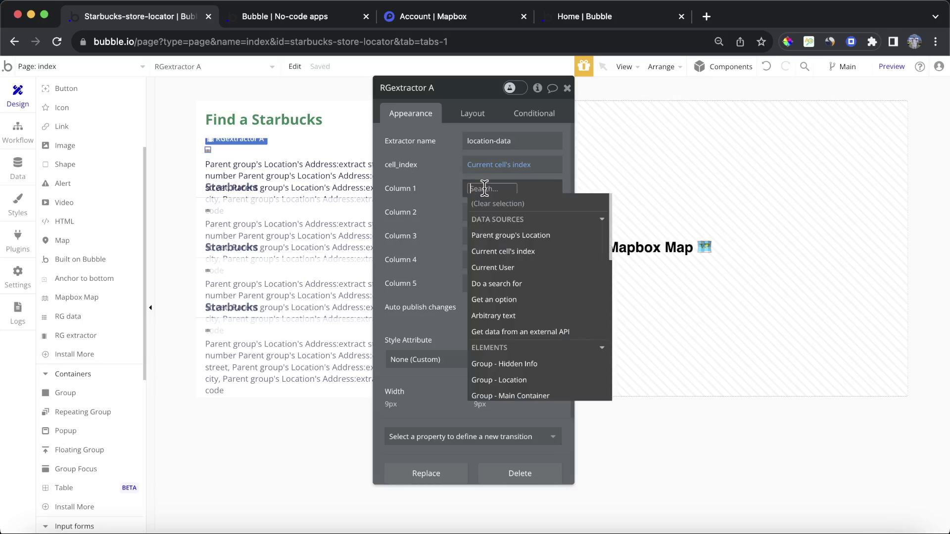
left_click(562, 364)
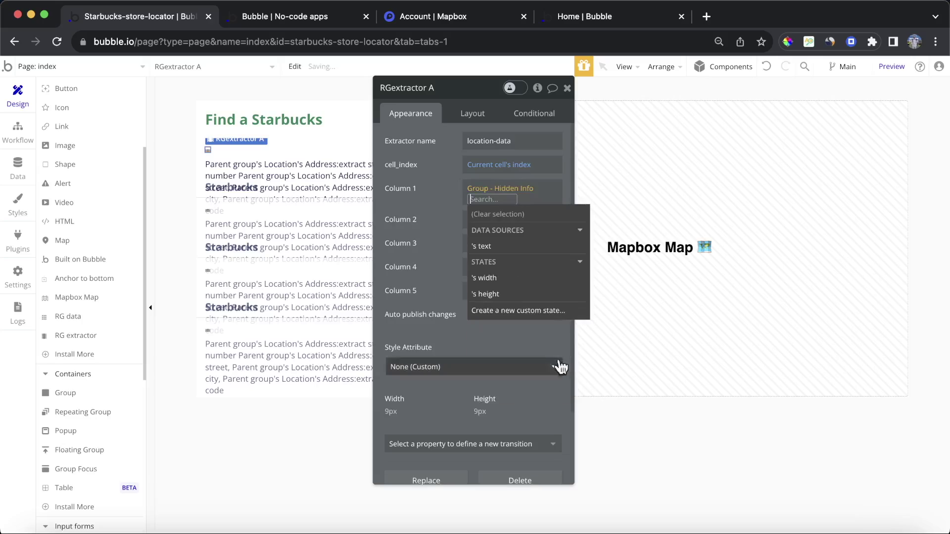
left_click(512, 248)
left_click(403, 206)
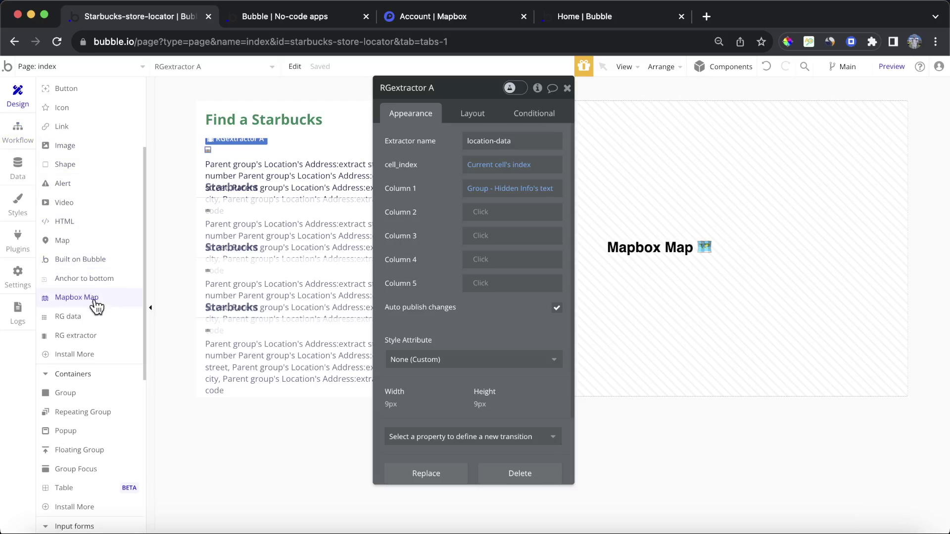
Place an RG data element outside the store list, by the Find a Starbucks heading, with the extractor name location-info.
left_click(92, 317)
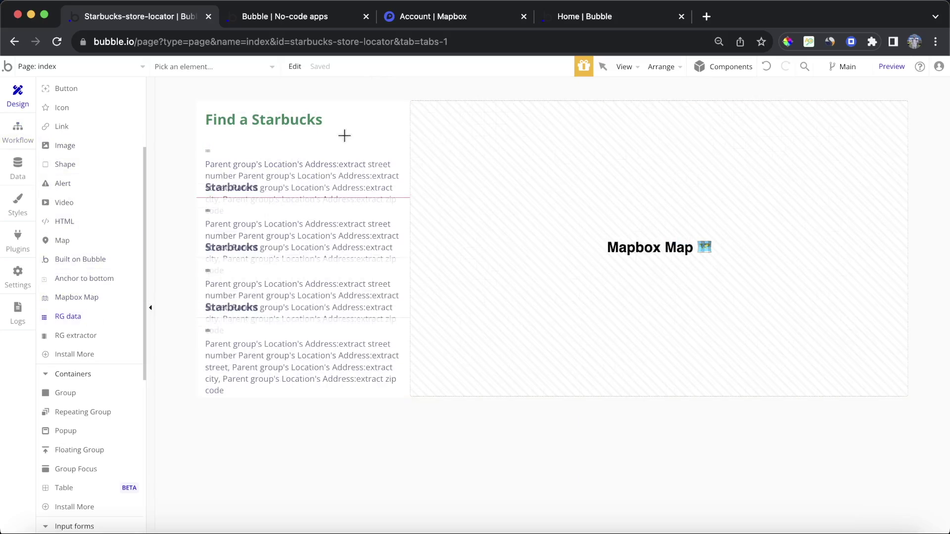
left_click(387, 108)
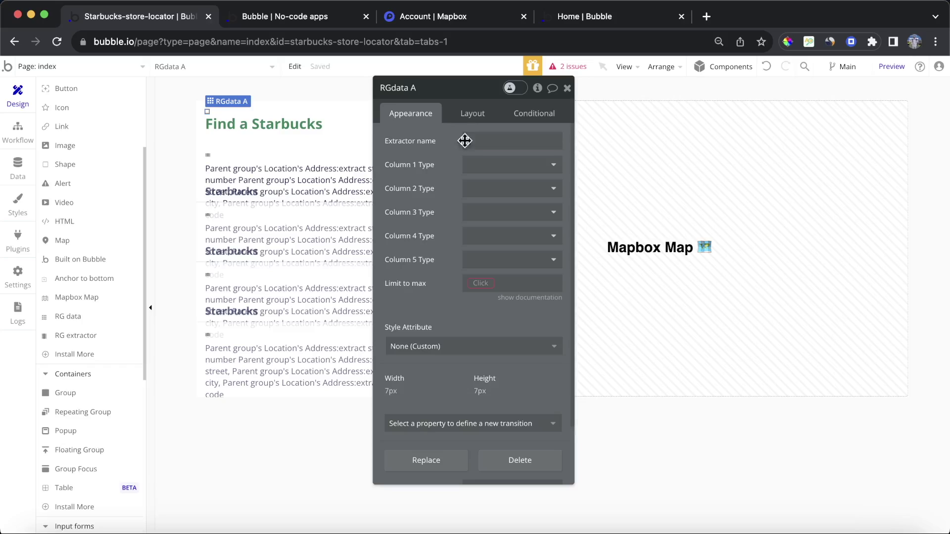
left_click(466, 141)
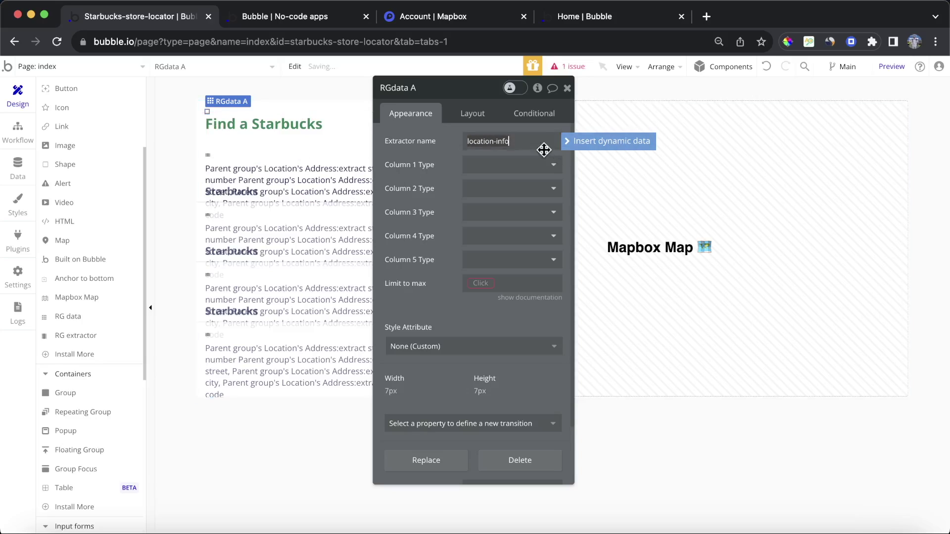
left_click(388, 164)
Check the RG extractor's name and change the RG data element's extractor name to location-data to match.
left_click(208, 155)
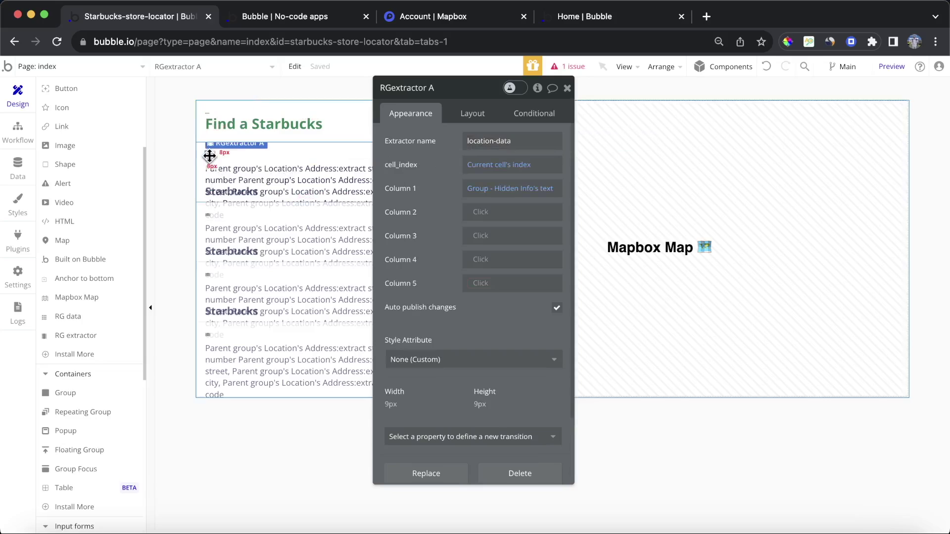
left_click(207, 112)
triple_click(502, 141)
type("location-data")
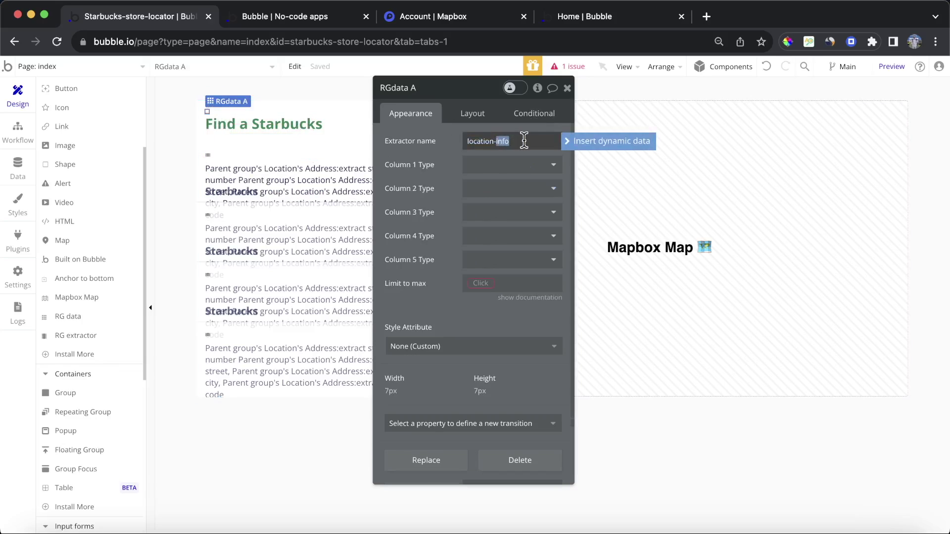
left_click(443, 158)
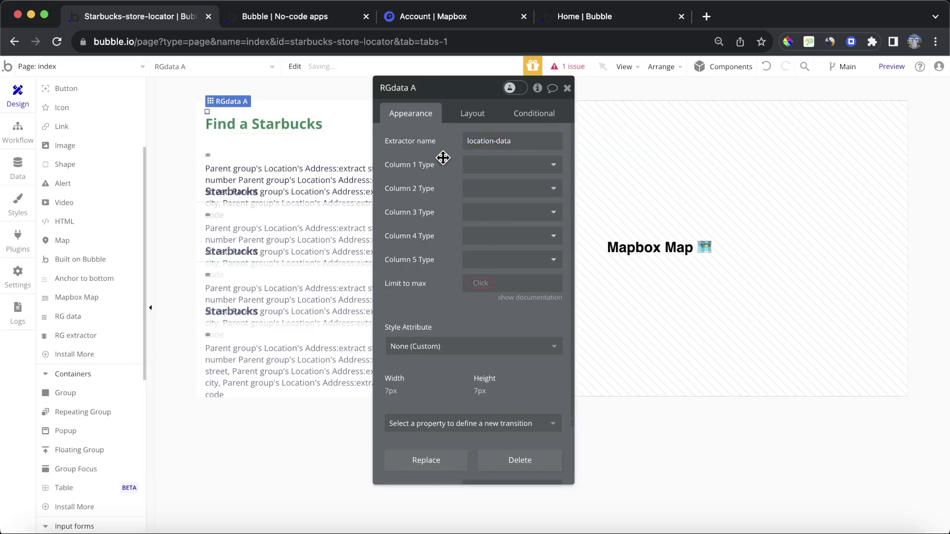
Set the RG data element's Column 1 Type to text and compare it with the RG extractor's Column 1.
left_click(493, 165)
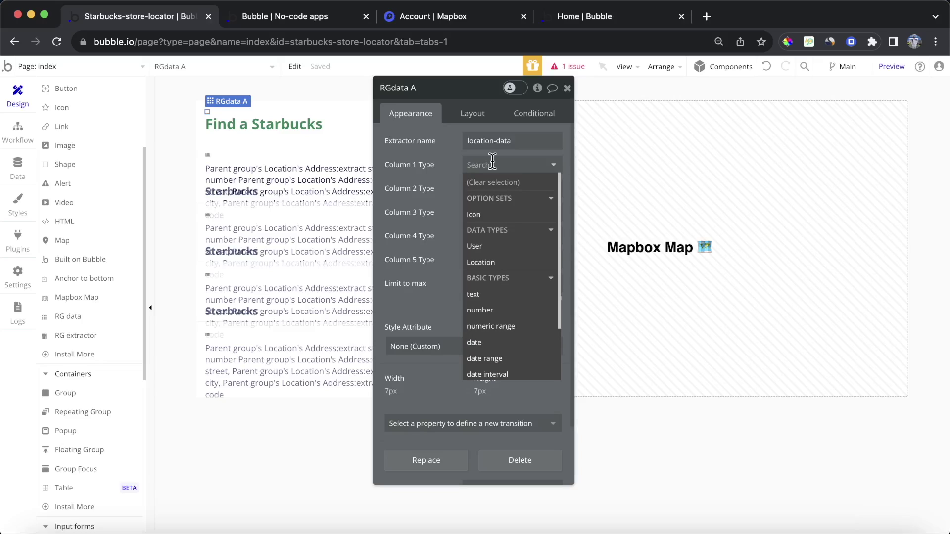
left_click(517, 295)
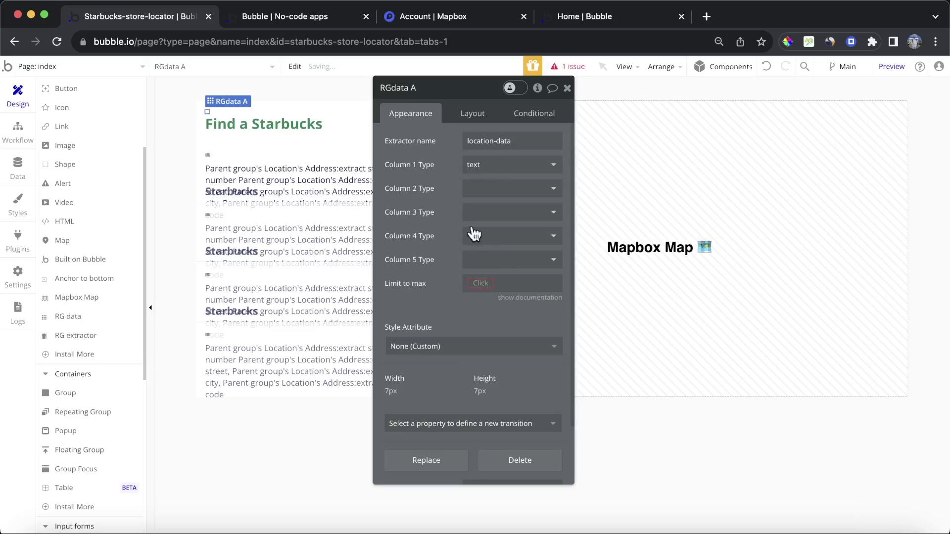
left_click(208, 154)
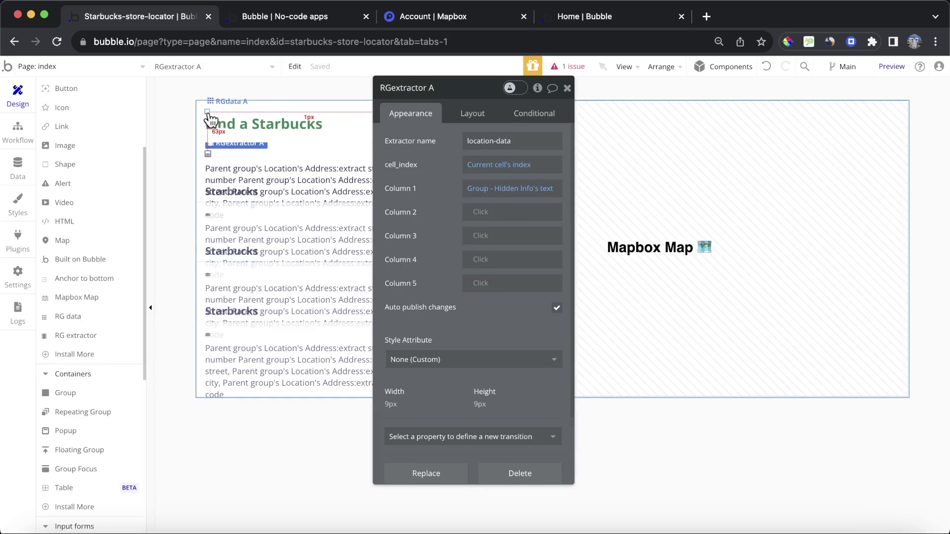
left_click(207, 112)
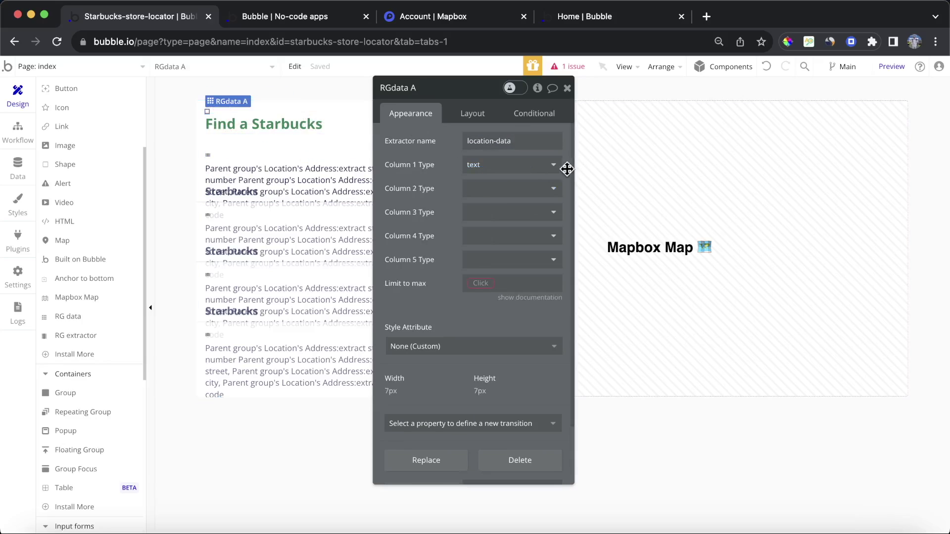
Set the RG data element's Limit to max to RepeatingGroup Location's List of Locations:count and close its properties.
left_click(547, 298)
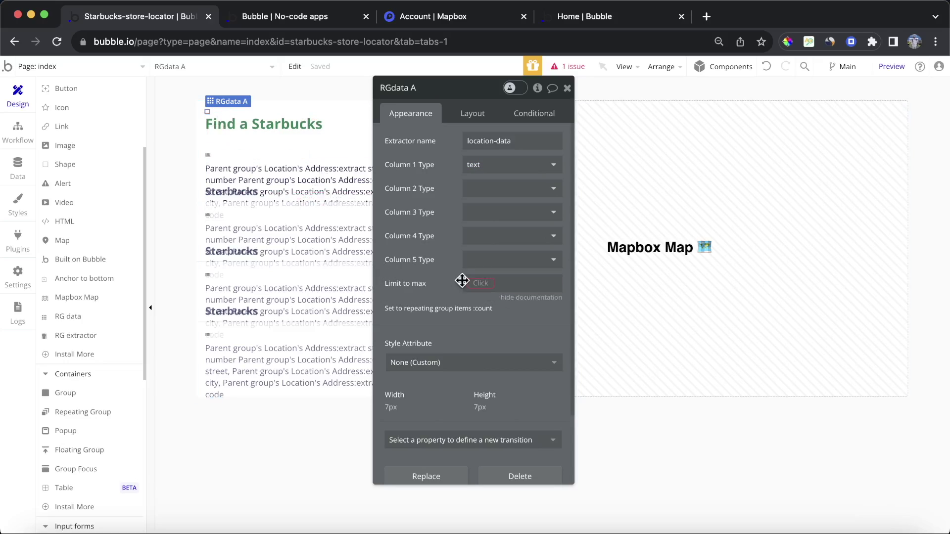
left_click(478, 289)
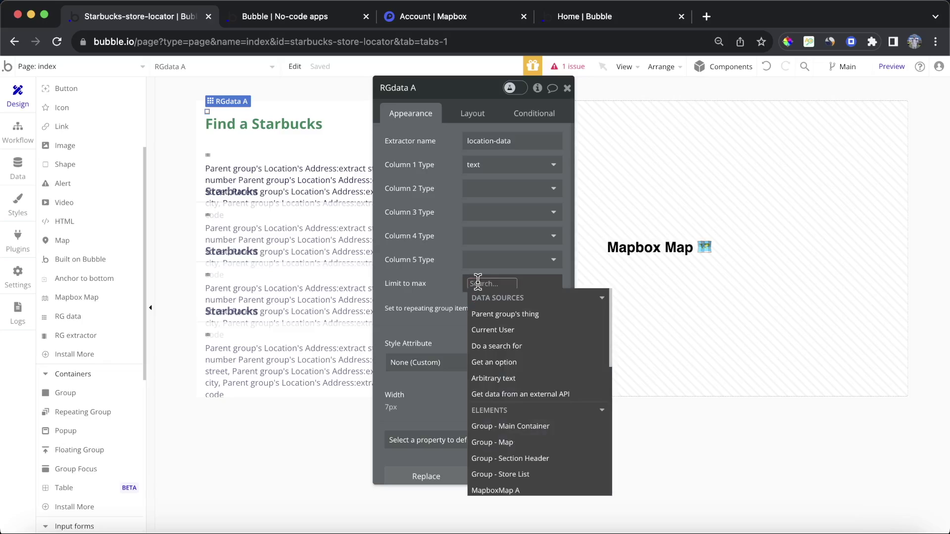
scroll(548, 356, "down", 3)
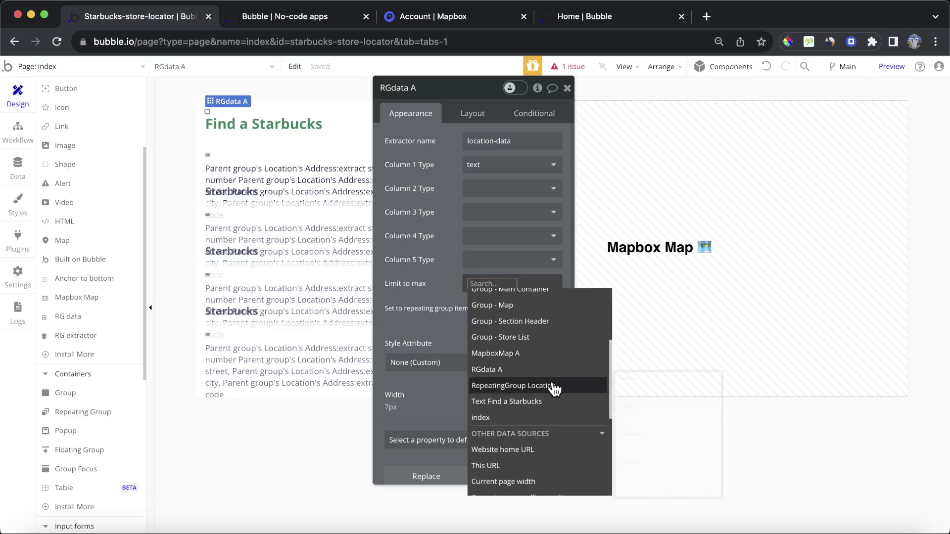
left_click(555, 385)
left_click(543, 333)
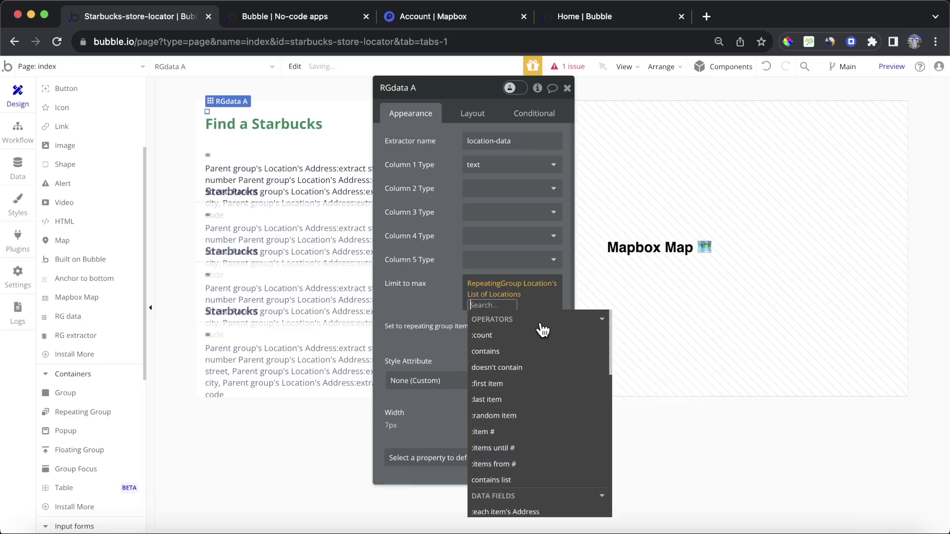
left_click(535, 345)
left_click(449, 286)
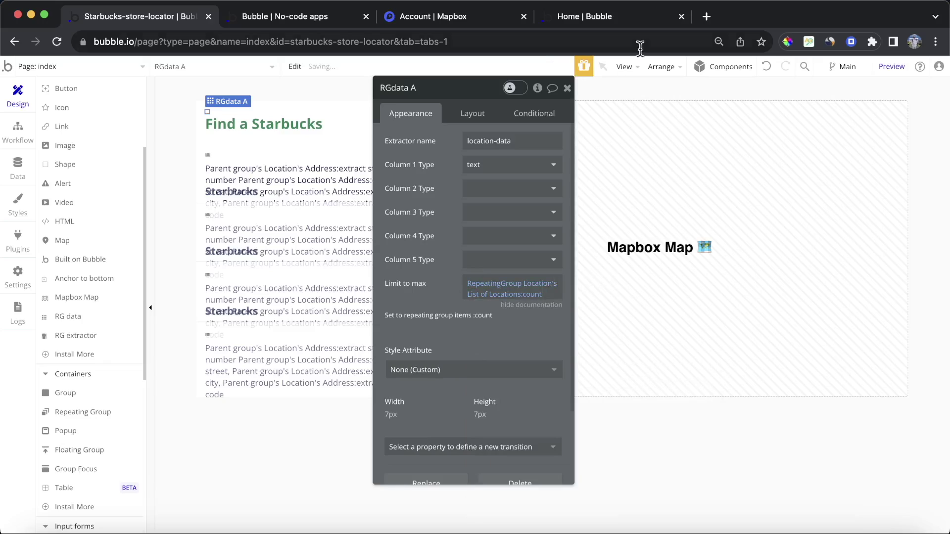
left_click(568, 88)
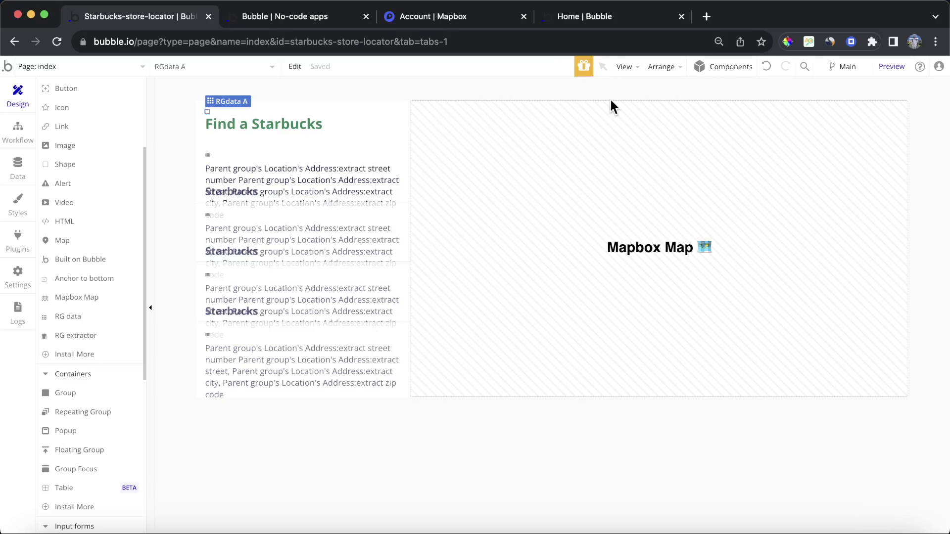
In the page-loaded workflow, set the marker list action's Popup Content to RGdata A's Column 1 List.
left_click(22, 144)
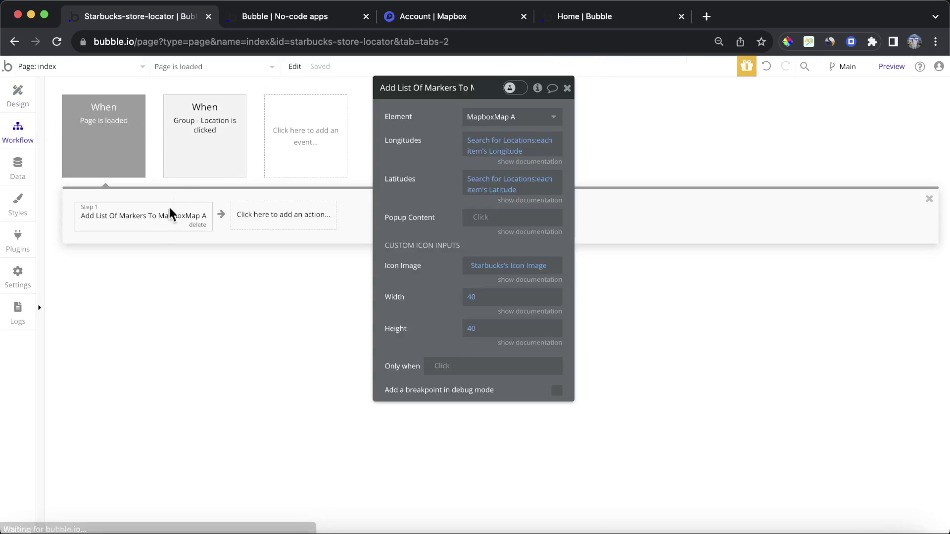
left_click(480, 218)
scroll(537, 324, "down", 3)
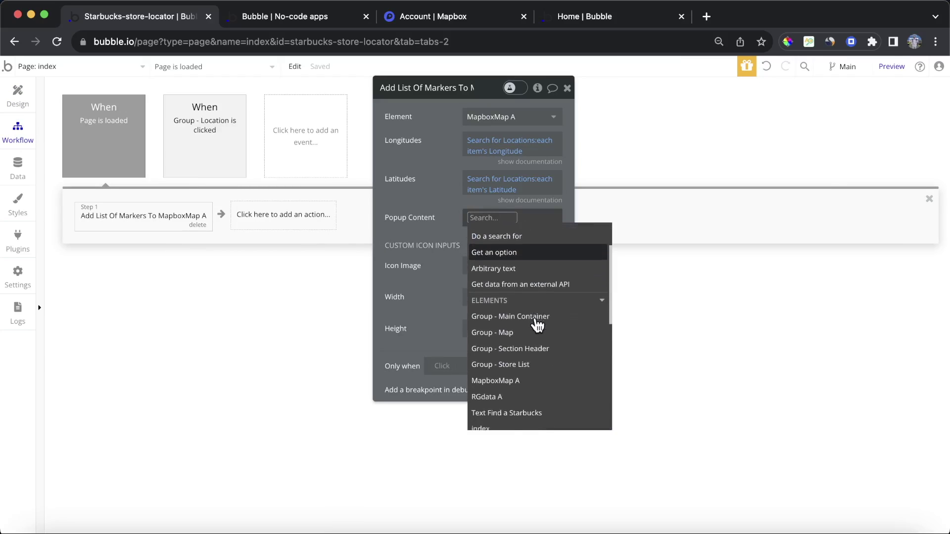
left_click(554, 383)
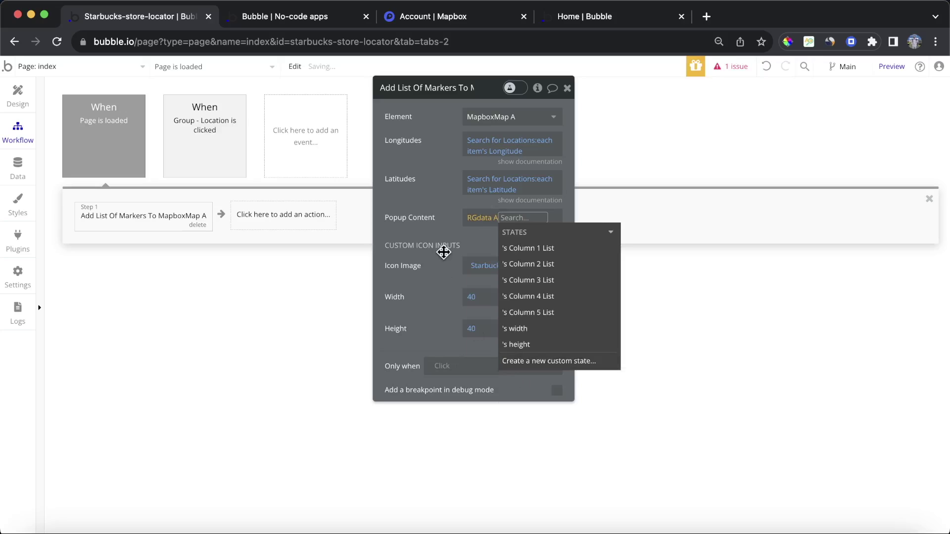
left_click(544, 249)
left_click(435, 209)
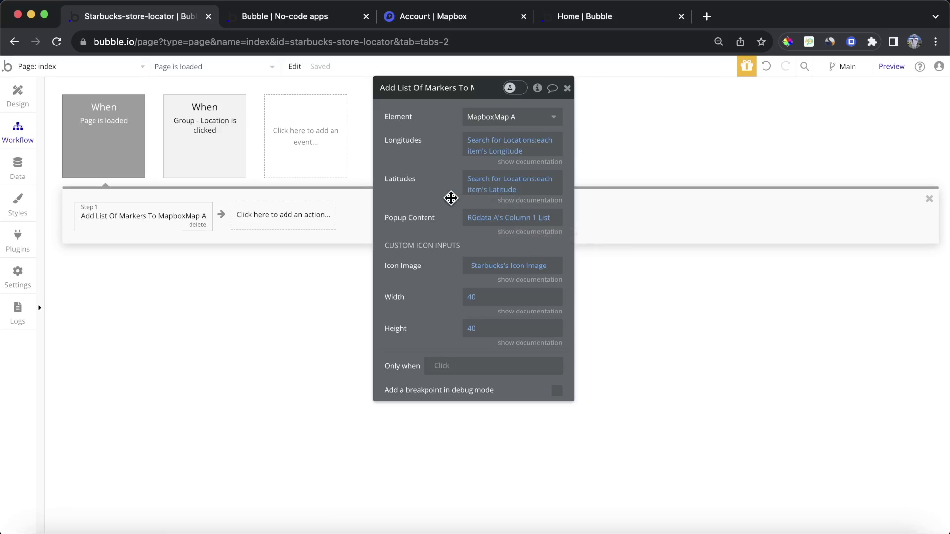
Switch to the store locator preview, refresh it, and check a Starbucks marker's popup on the map.
left_click(314, 16)
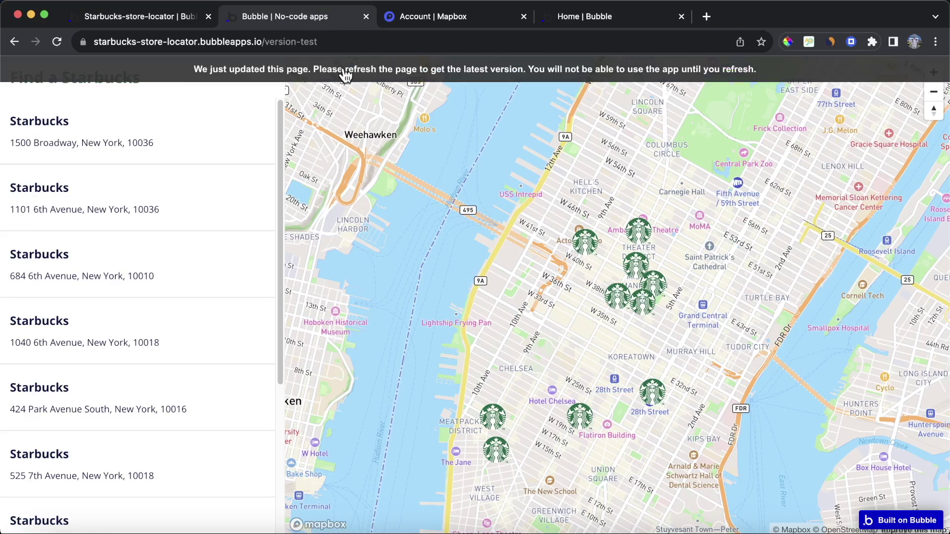
left_click(345, 72)
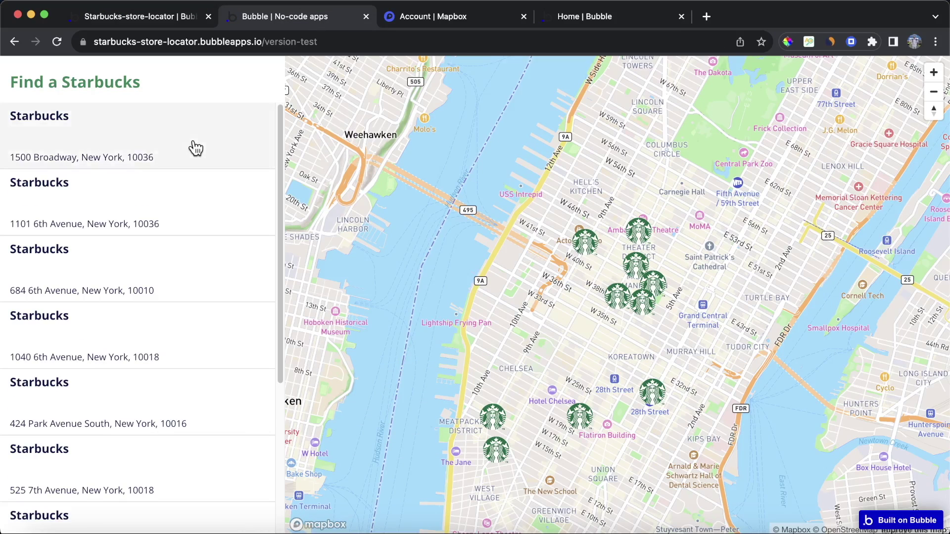
left_click(617, 298)
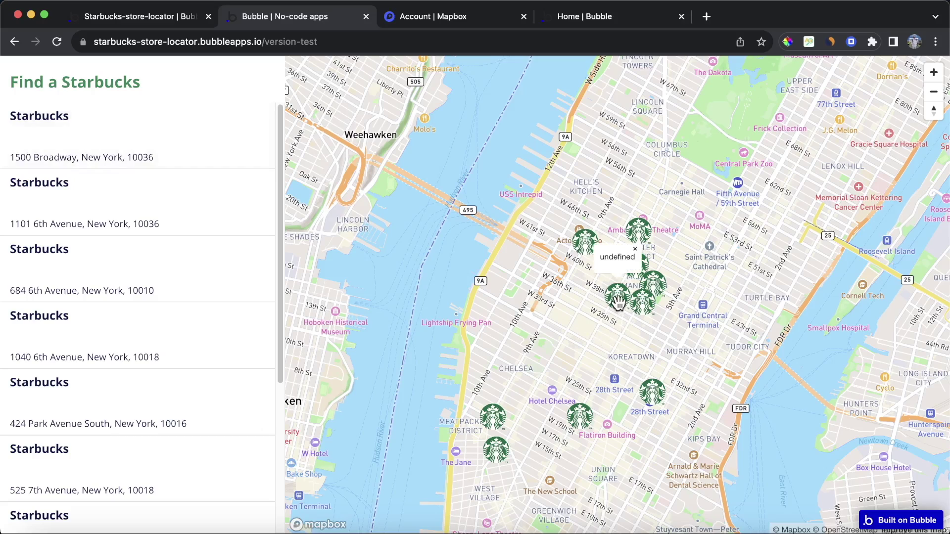
left_click(636, 251)
Back in the Bubble editor, insert a 2000 ms pause before the Add List Of Markers To MapboxMap A action in the page-loaded workflow.
left_click(128, 23)
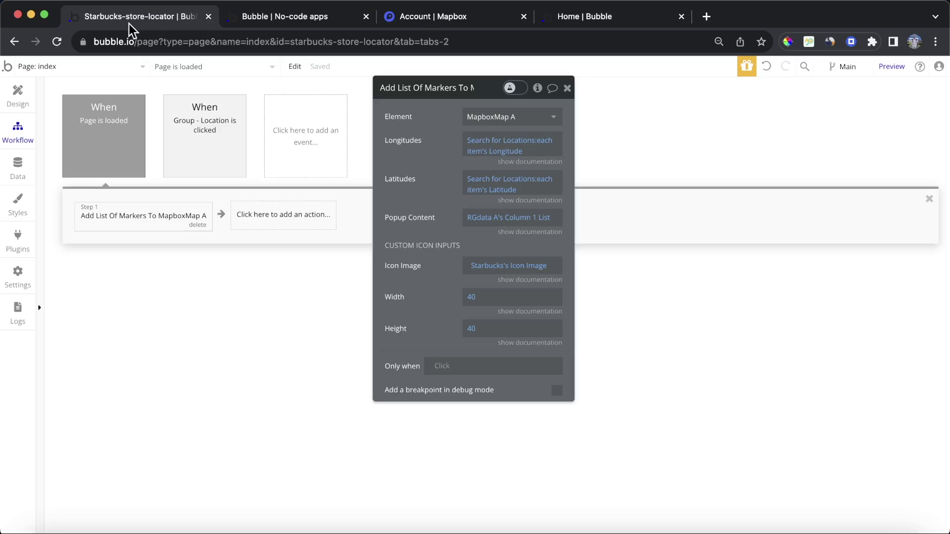
left_click(14, 101)
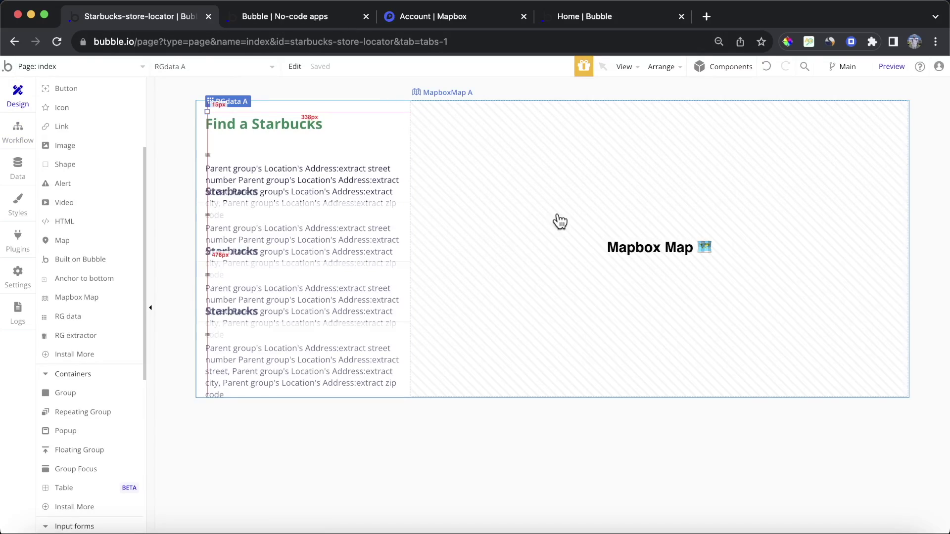
left_click(208, 155)
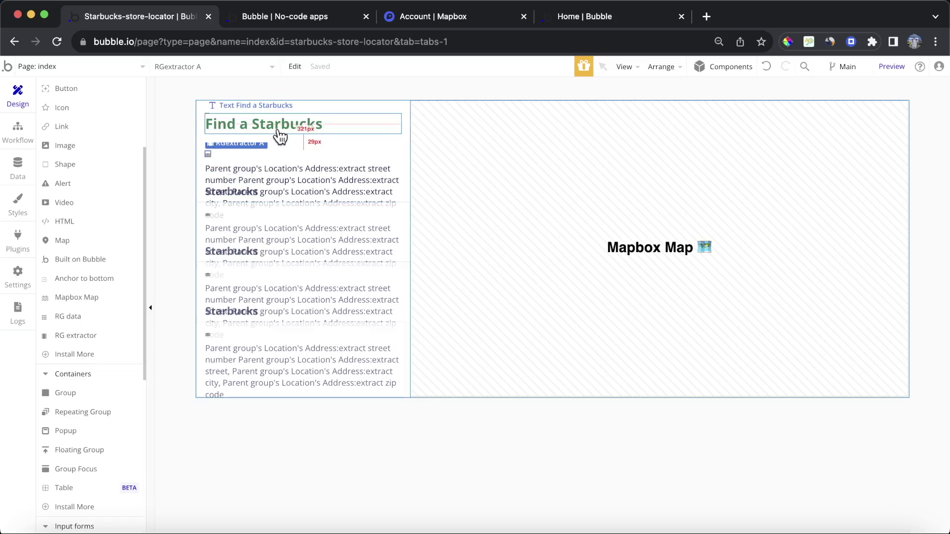
left_click(20, 131)
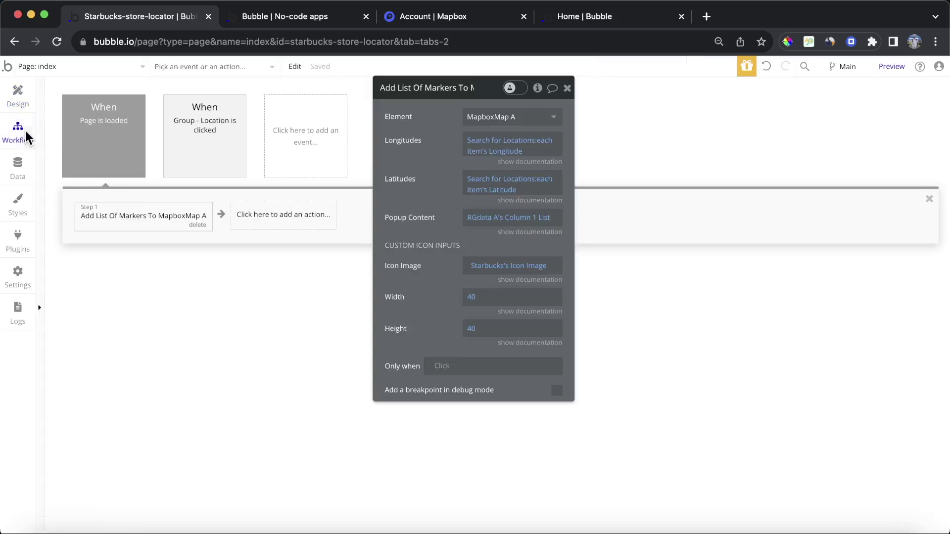
mouse_move(134, 219)
right_click(153, 218)
left_click(194, 248)
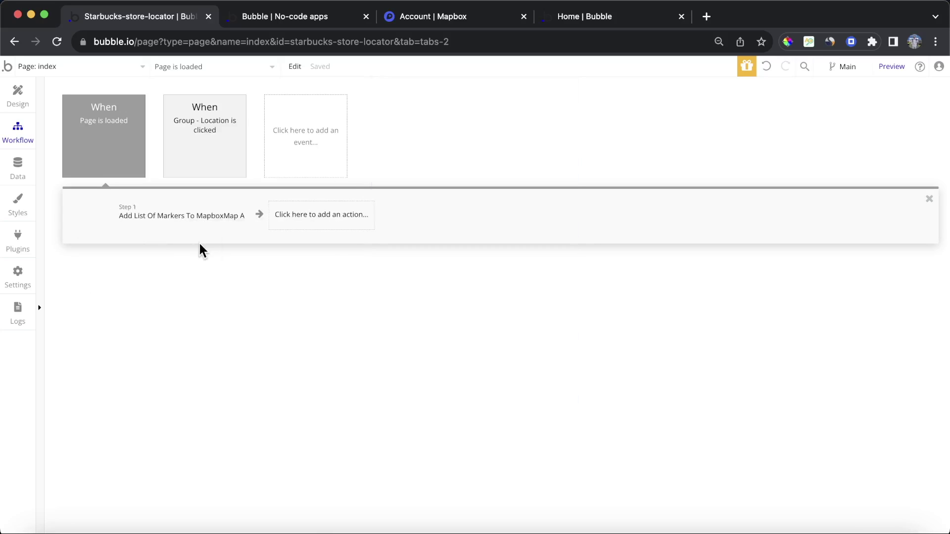
left_click(153, 223)
type("add")
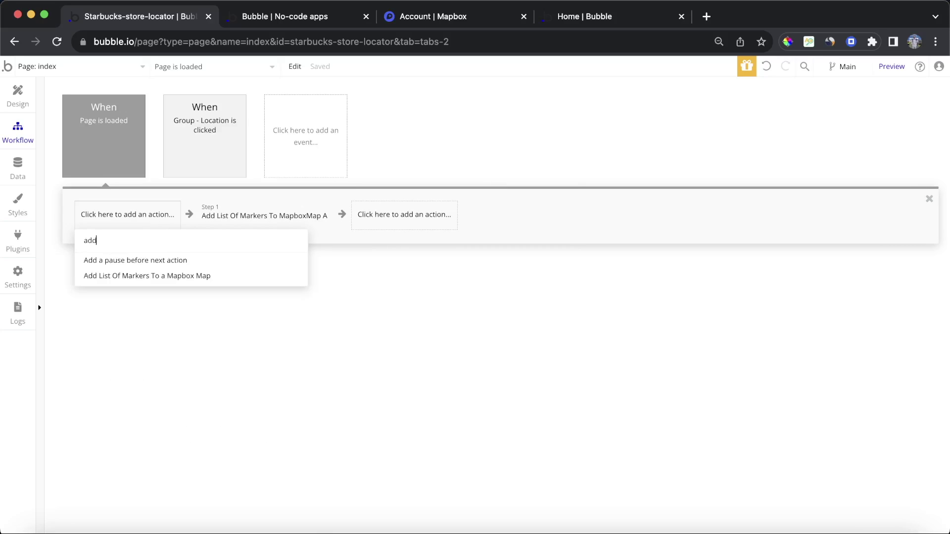
left_click(156, 258)
double_click(547, 118)
type("2000")
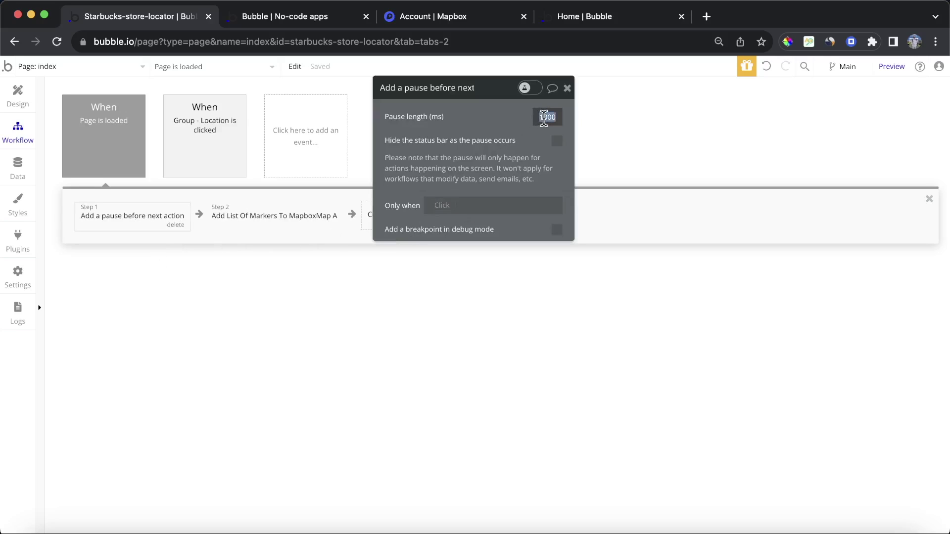
Refresh the store locator preview and recheck the text in a marker's popup.
left_click(280, 16)
left_click(369, 73)
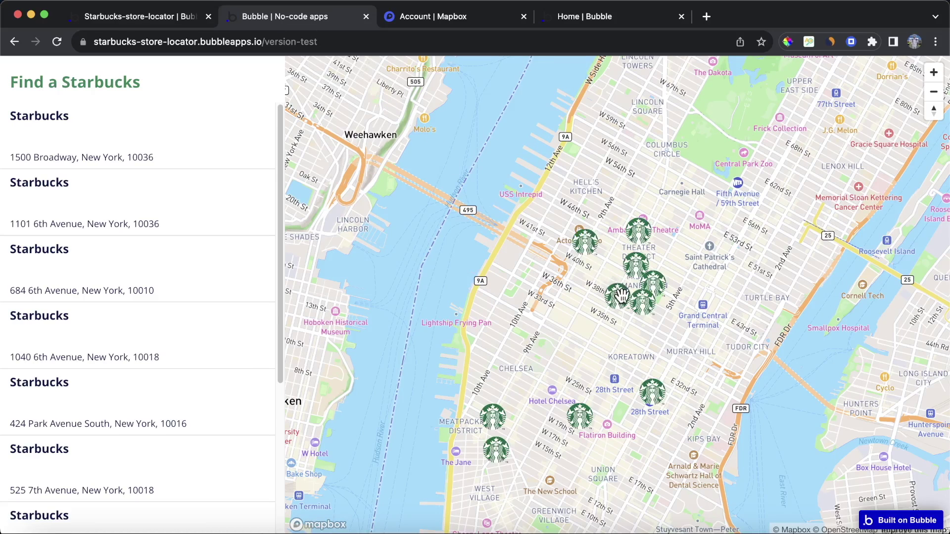
left_click(619, 296)
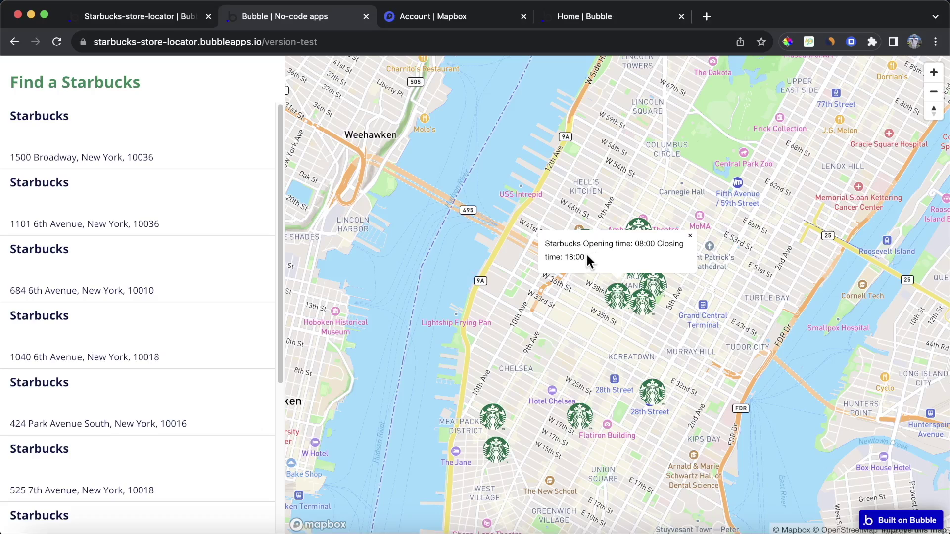
left_click(690, 236)
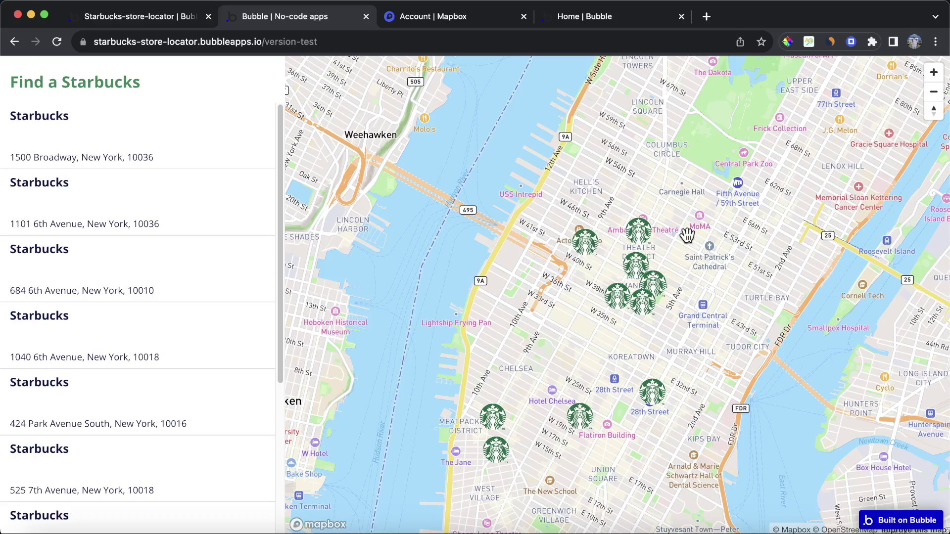
Return to the page design in the Bubble editor and expand Group - Main Container in the elements tree.
left_click(120, 20)
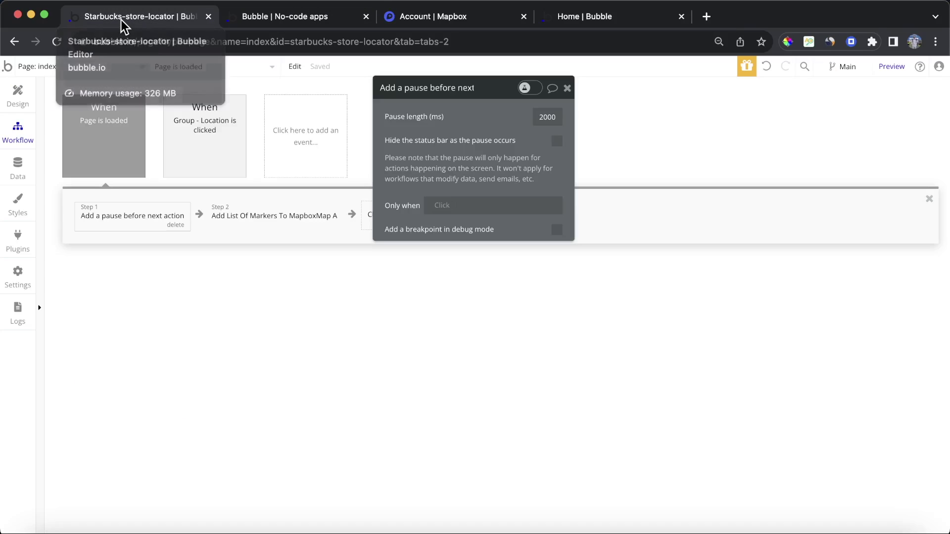
left_click(9, 93)
left_click(259, 168)
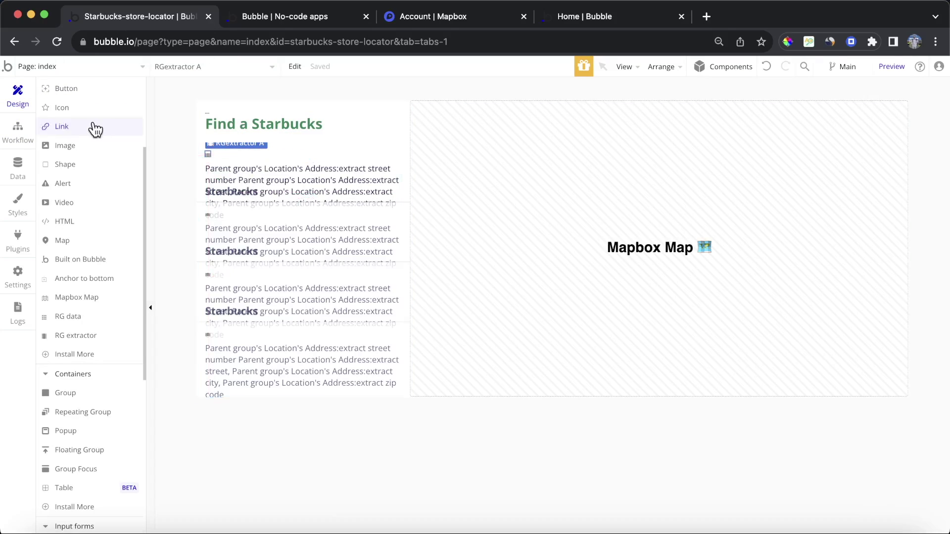
scroll(75, 109, "up", 5)
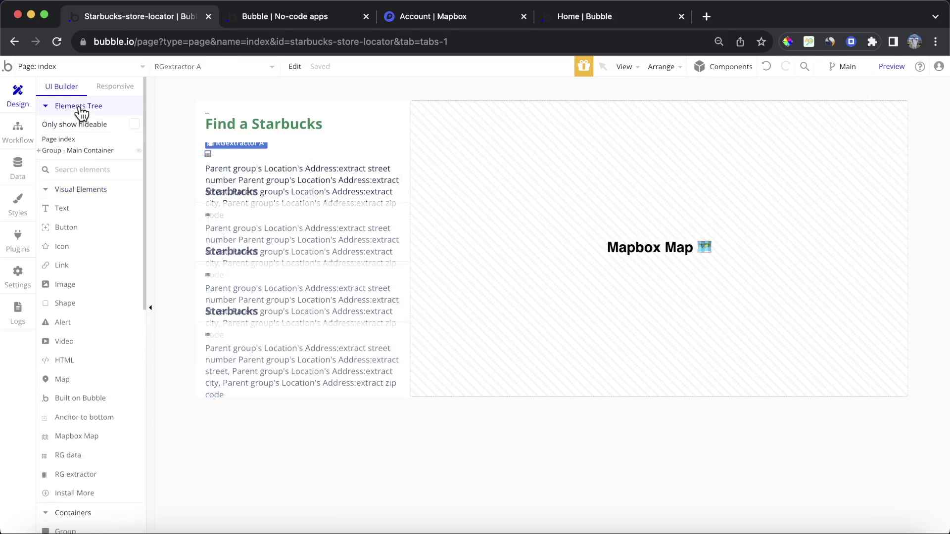
left_click(39, 150)
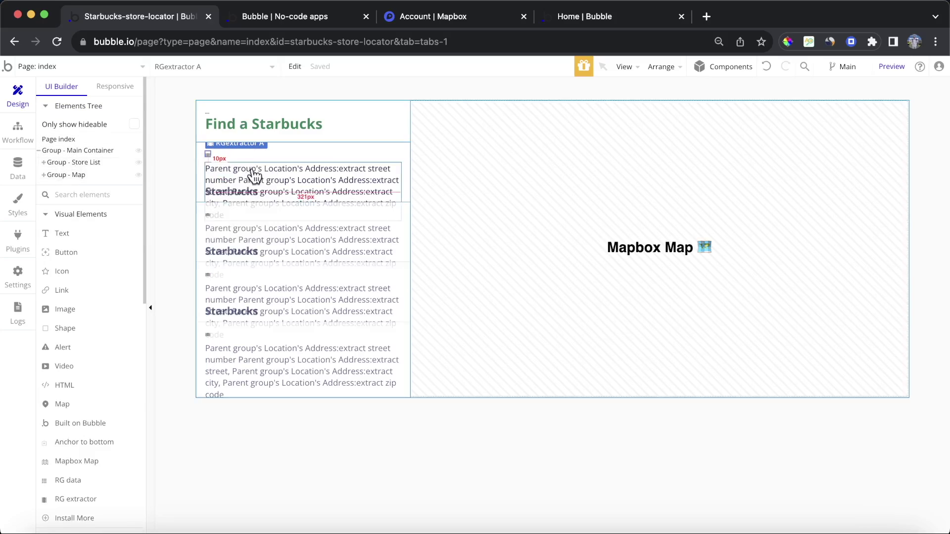
Set the RG extractor's width and height to 1 in its layout settings.
left_click(210, 156)
left_click(207, 154)
double_click(207, 154)
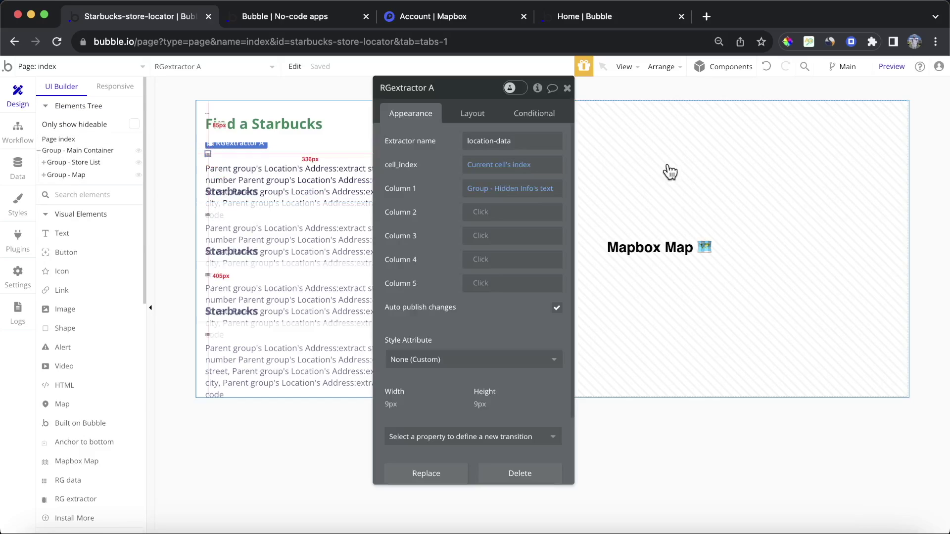
left_click(471, 113)
double_click(413, 331)
type("1")
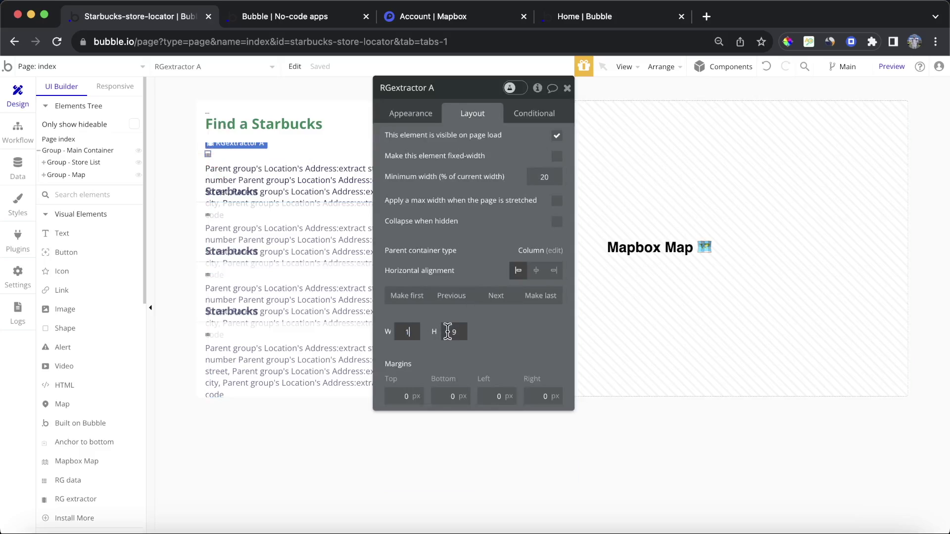
double_click(448, 332)
type("1")
left_click(426, 235)
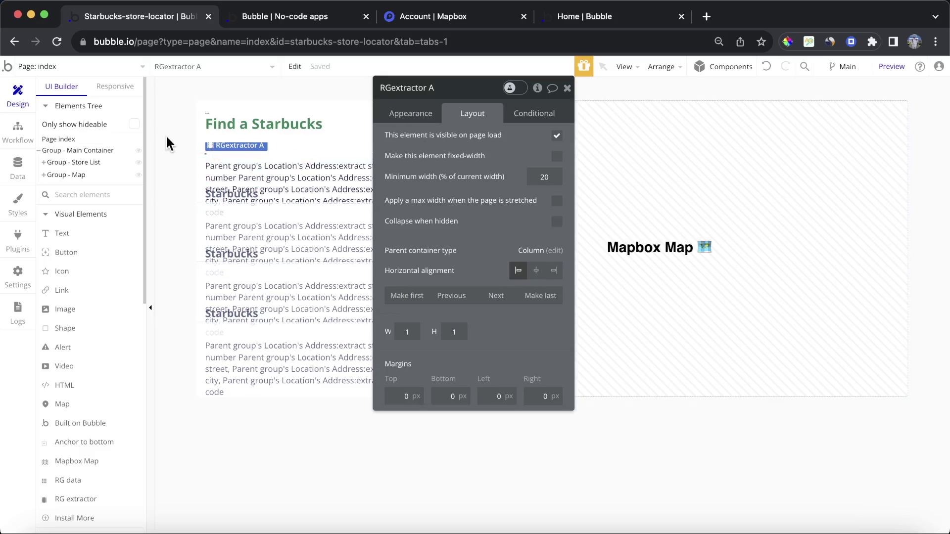
Expand the elements tree from Group - Store List down to Group - Location and open Group - Hidden Info's properties.
left_click(44, 163)
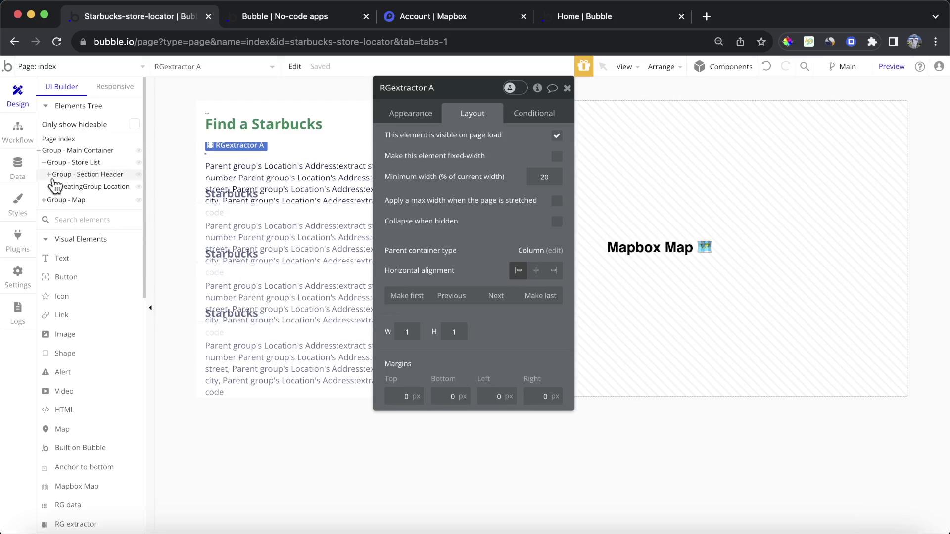
left_click(49, 188)
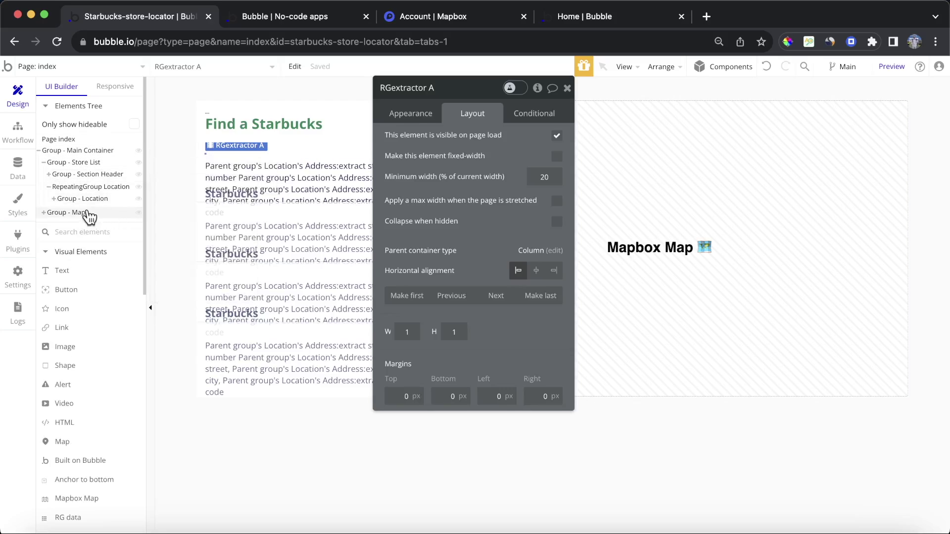
left_click(53, 199)
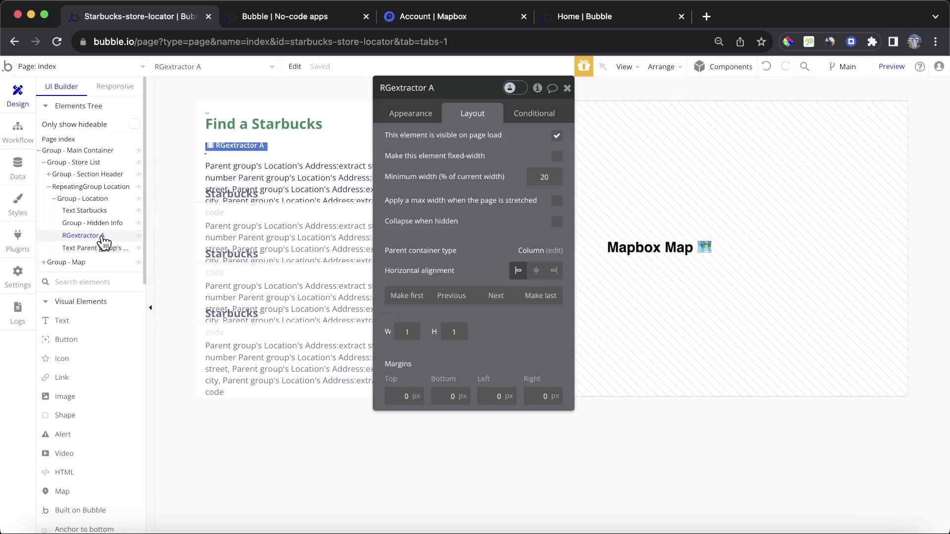
left_click(103, 201)
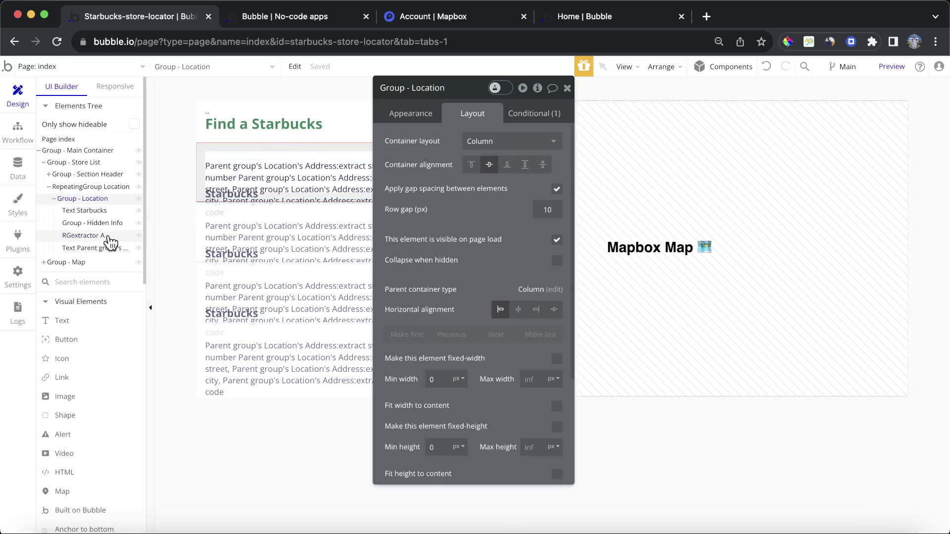
left_click(101, 239)
left_click(102, 223)
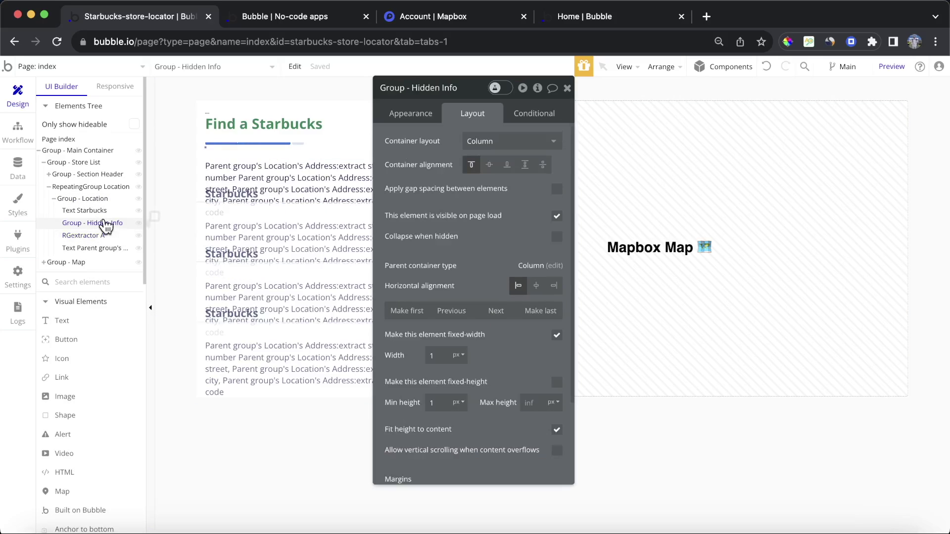
Wrap the word Starbucks in <h1> and </h1> tags in the Arbitrary text data source of Group - Hidden Info.
left_click(419, 113)
left_click(501, 166)
left_click(243, 129)
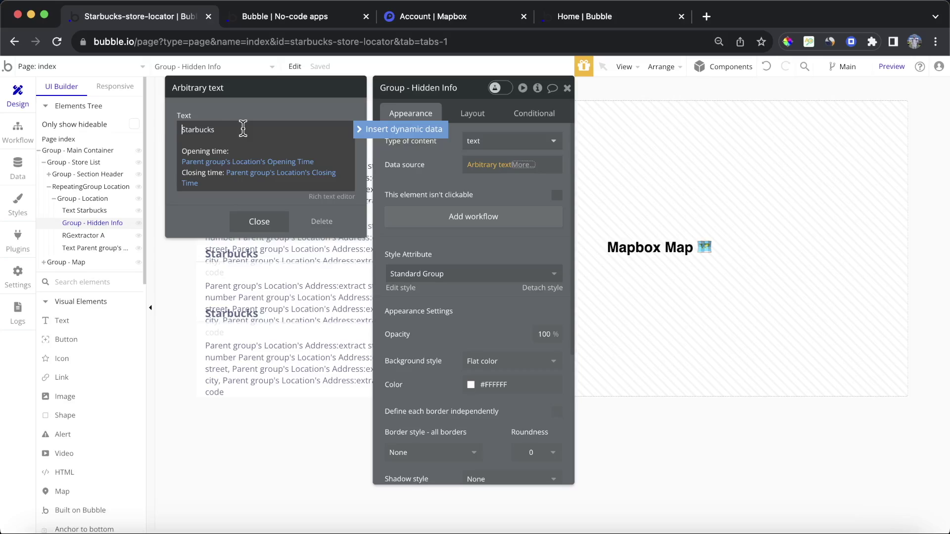
type("<h1>")
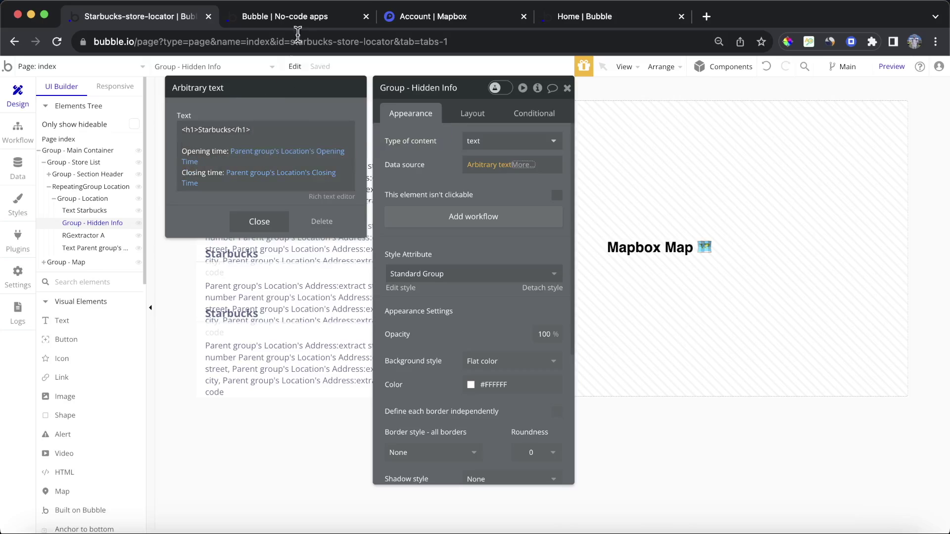
Switch to the store locator preview and check how the Starbucks heading looks in a marker's popup.
left_click(297, 17)
left_click(320, 71)
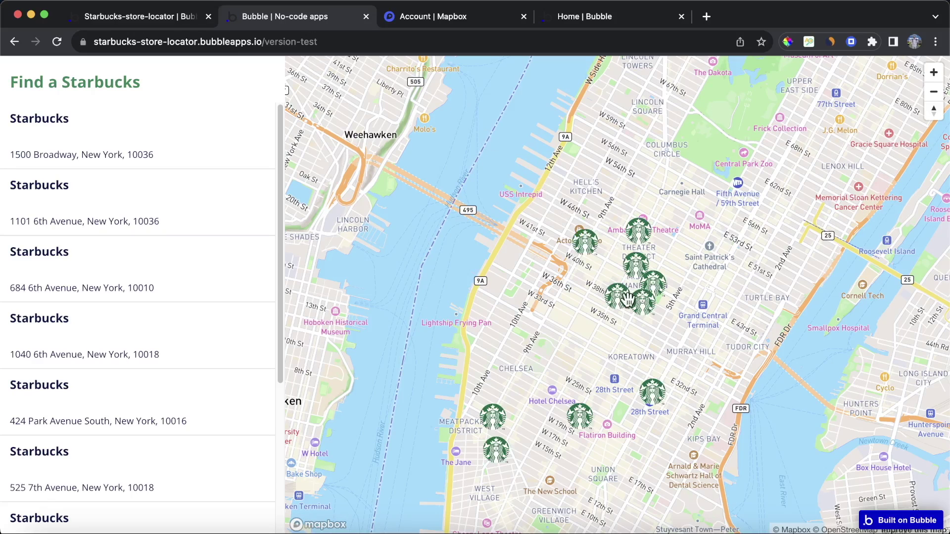
left_click(617, 299)
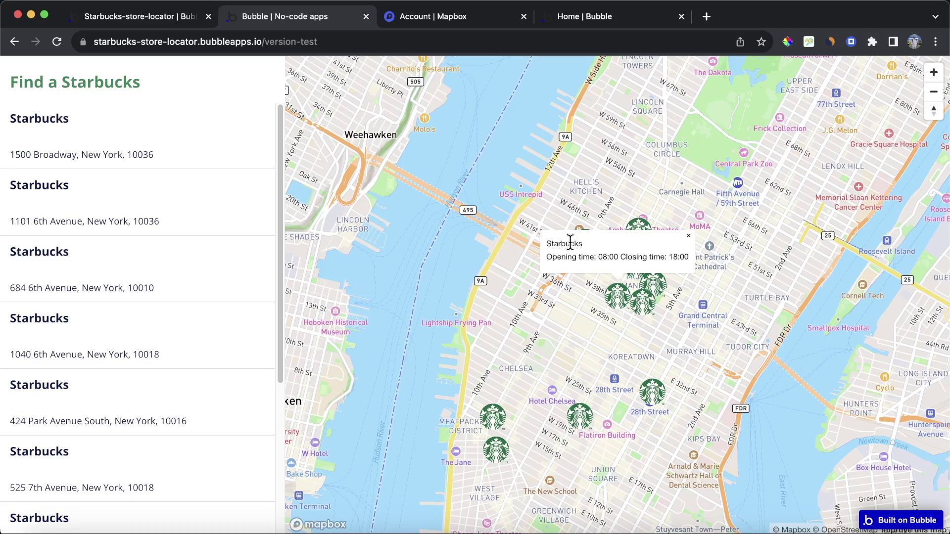
Back in the Bubble editor, draw an HTML element about 33 by 9 px above the Find a Starbucks text in Group - Section Header.
left_click(138, 21)
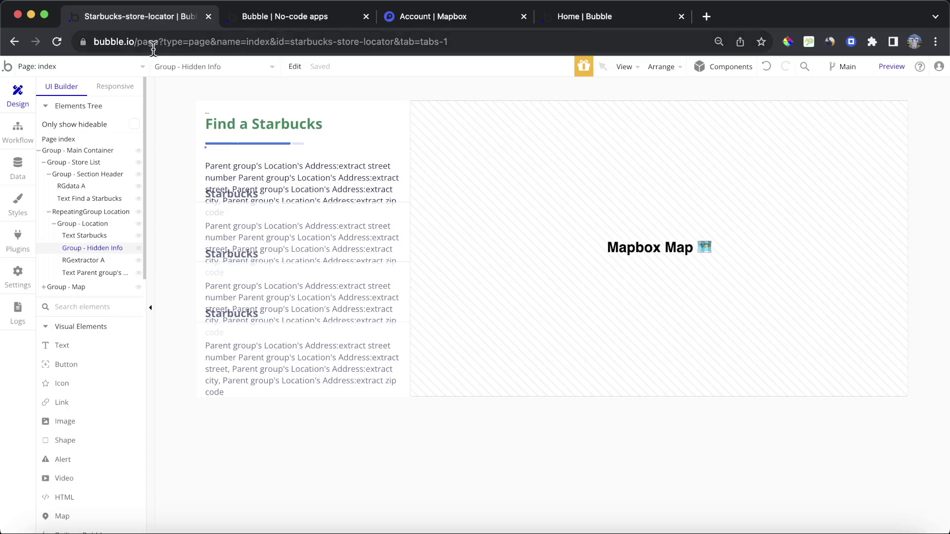
scroll(104, 421, "down", 1)
left_click(99, 471)
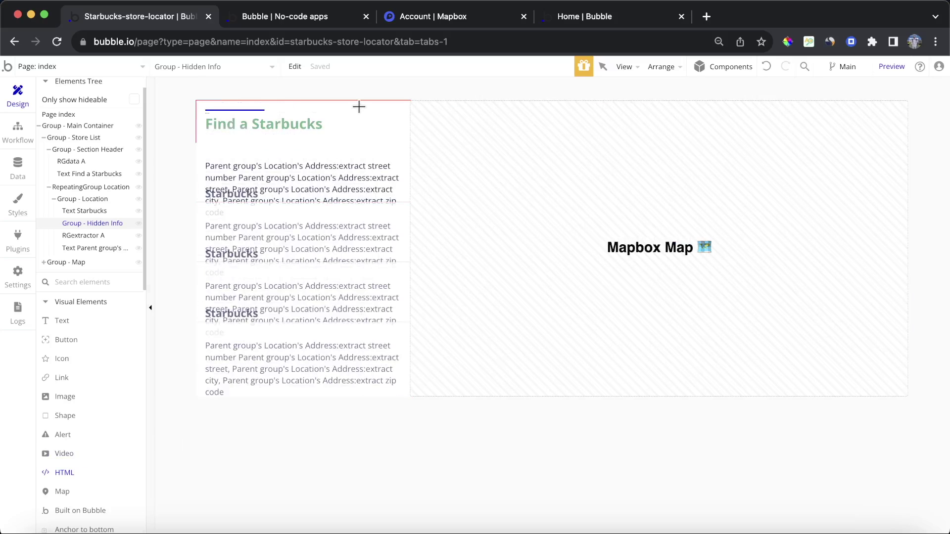
left_click_drag(359, 106, 376, 111)
Give the HTML element a fixed width and a fixed height of 0 px in its layout settings.
left_click(468, 115)
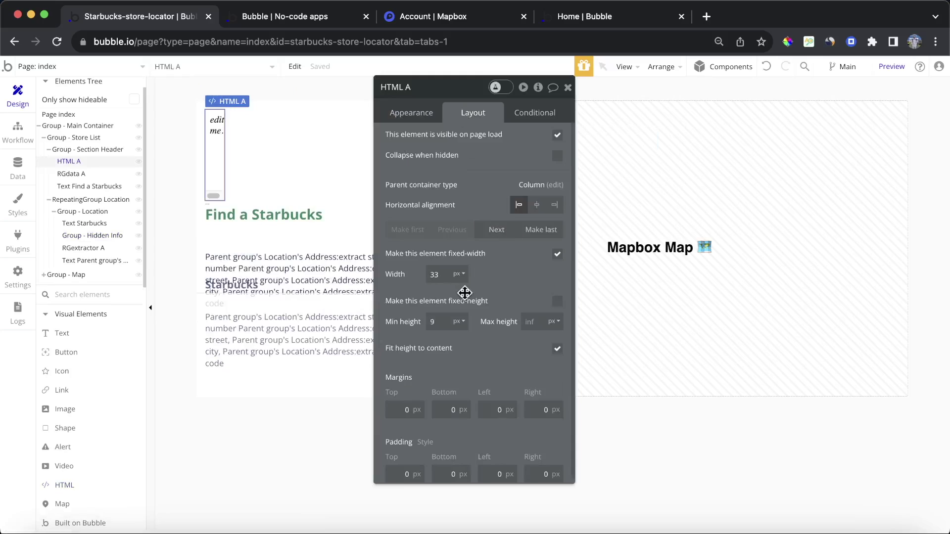
double_click(436, 278)
type("1")
double_click(437, 323)
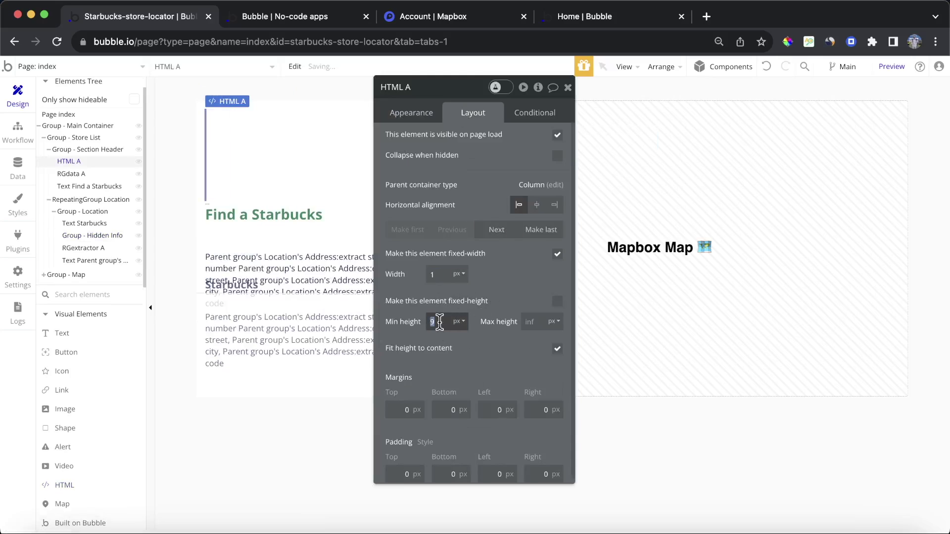
type("1")
double_click(436, 275)
type("0")
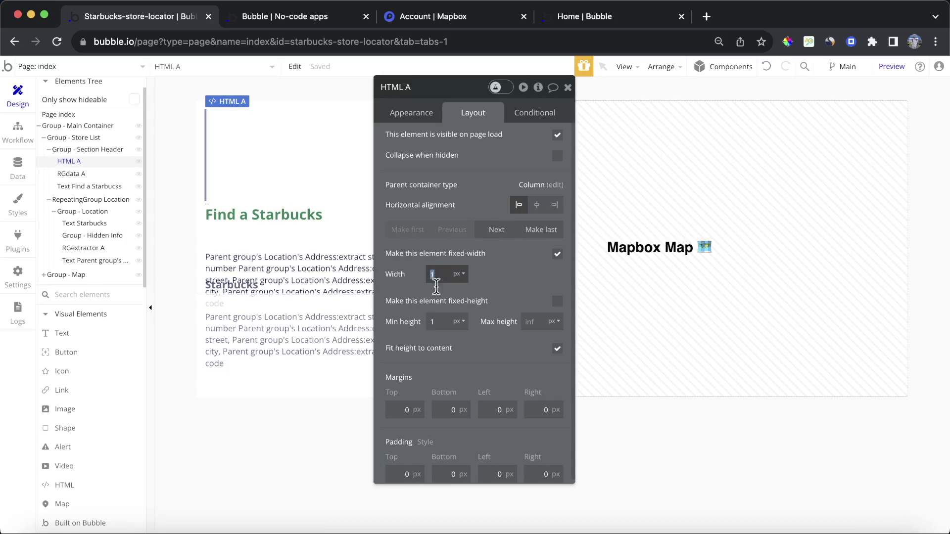
left_click(437, 327)
left_click(557, 301)
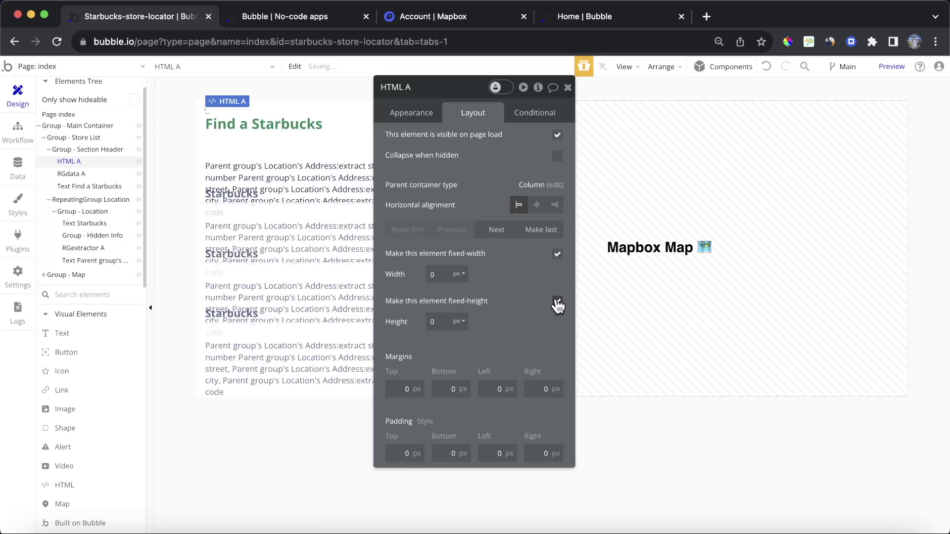
Replace the HTML element's placeholder code with an empty <style></style> block.
left_click(423, 116)
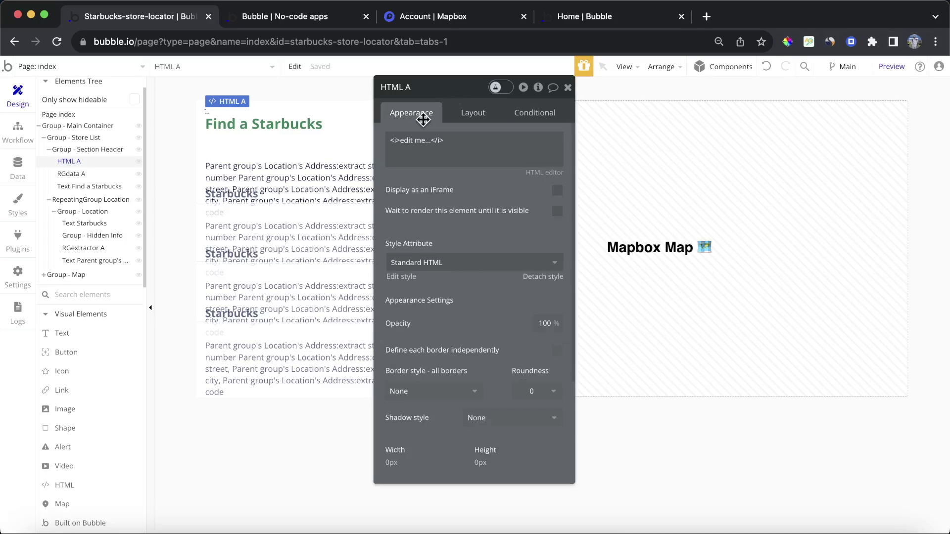
triple_click(470, 140)
key("BackSpace")
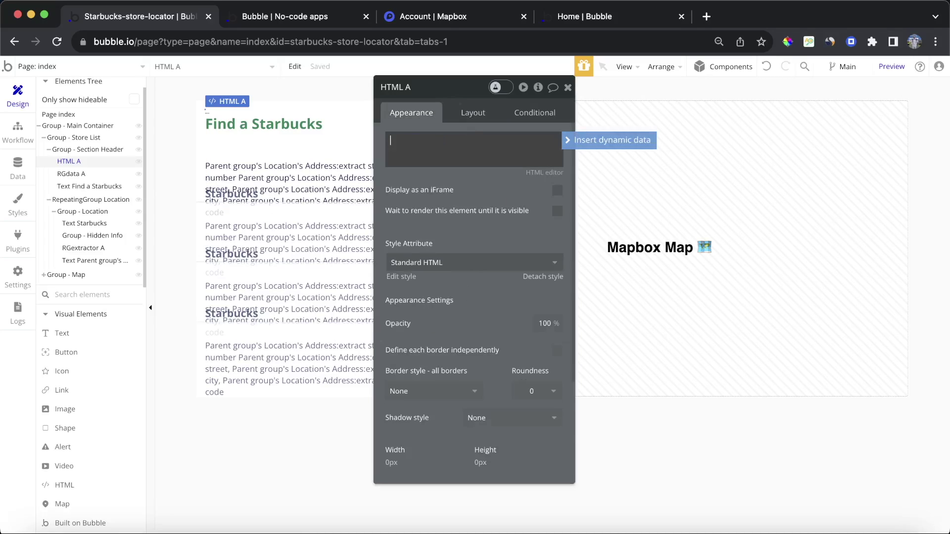
type("<style>")
key("Return")
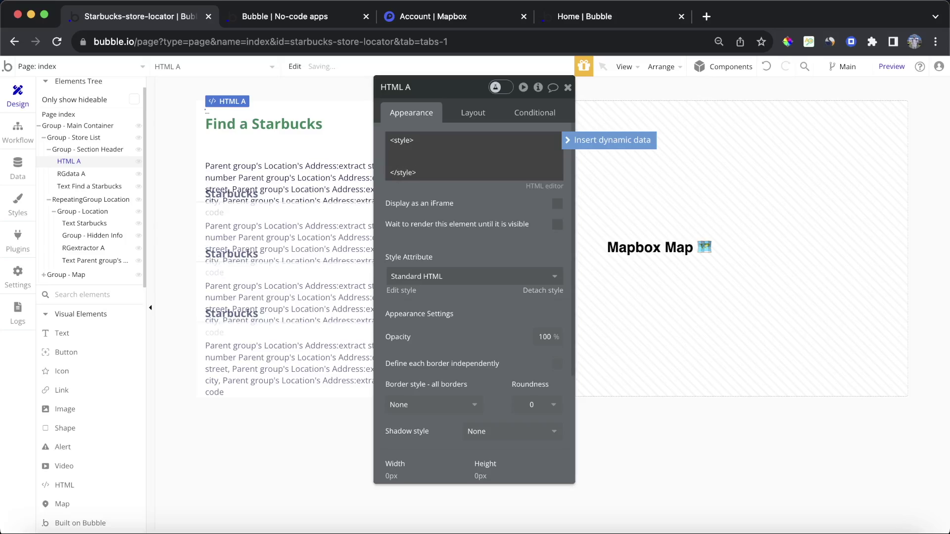
Search Google for "how to style h1 tags" in a new tab and copy the default h1 CSS rule from the W3Schools page.
left_click(708, 16)
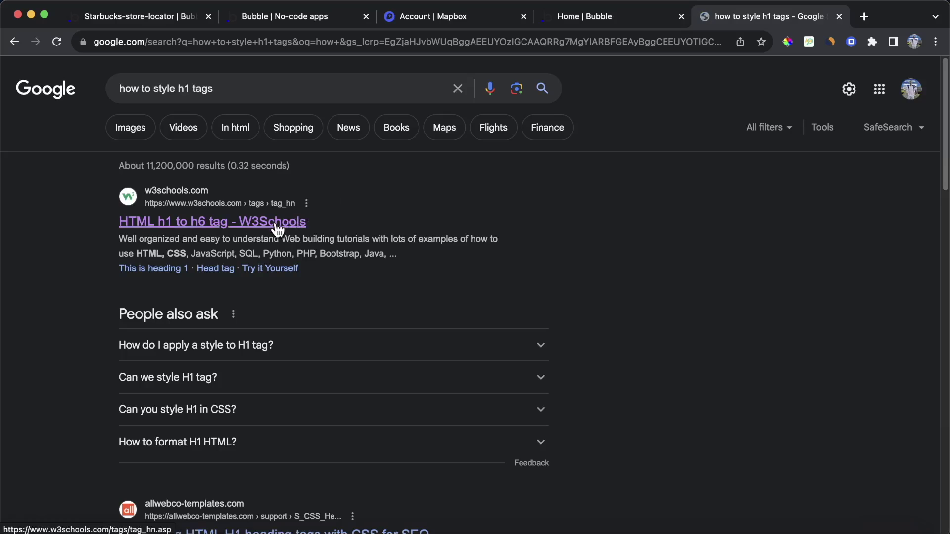
left_click(275, 229)
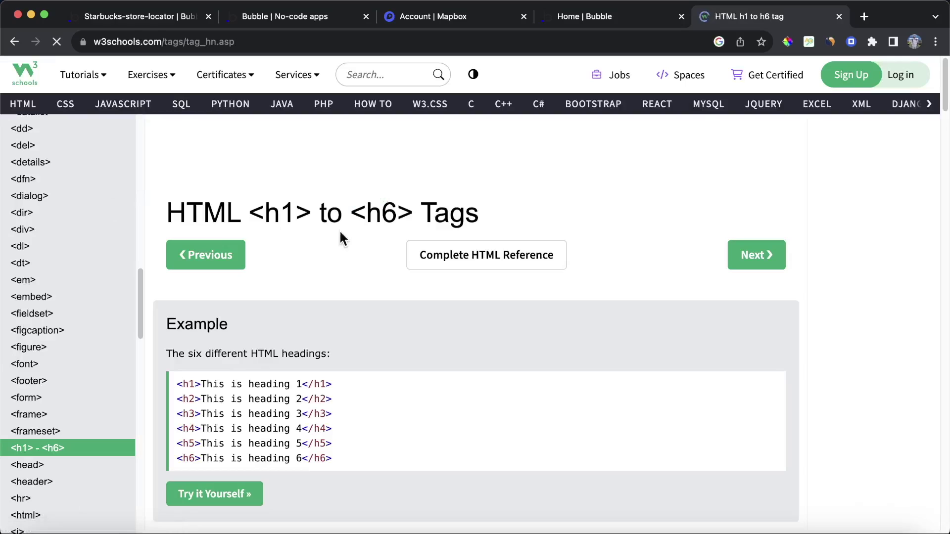
scroll(379, 242, "down", 20)
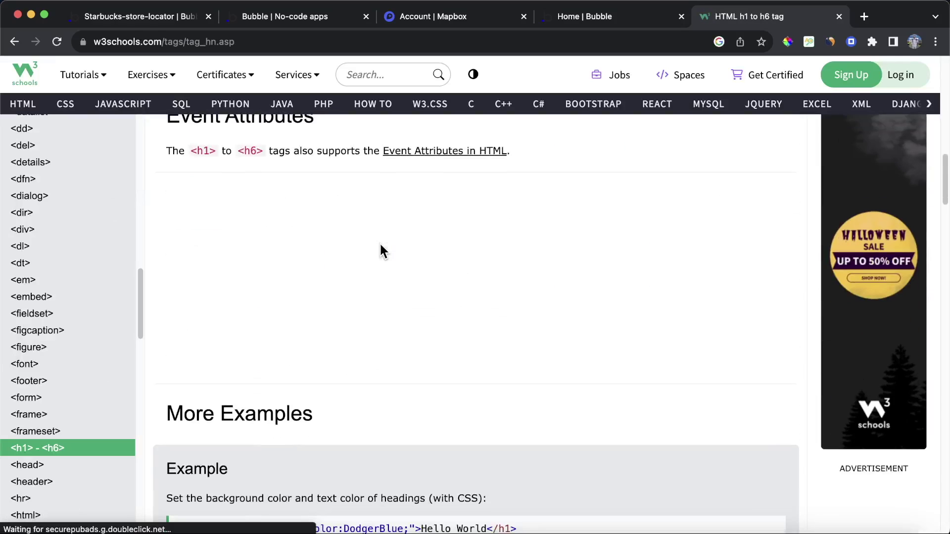
scroll(380, 286, "down", 10)
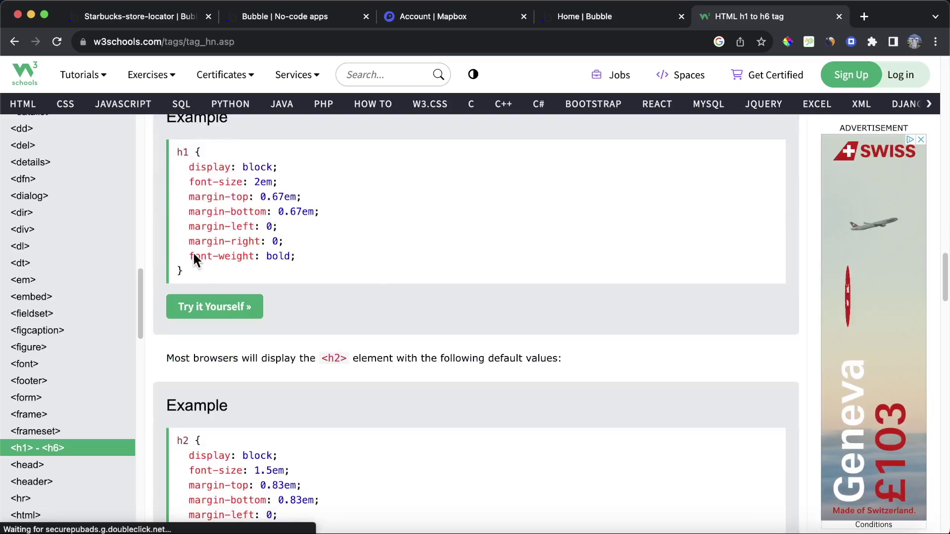
left_click_drag(184, 273, 161, 144)
key("super+c")
Return to the Bubble editor and paste the copied h1 rule between the HTML element's style tags.
left_click(154, 13)
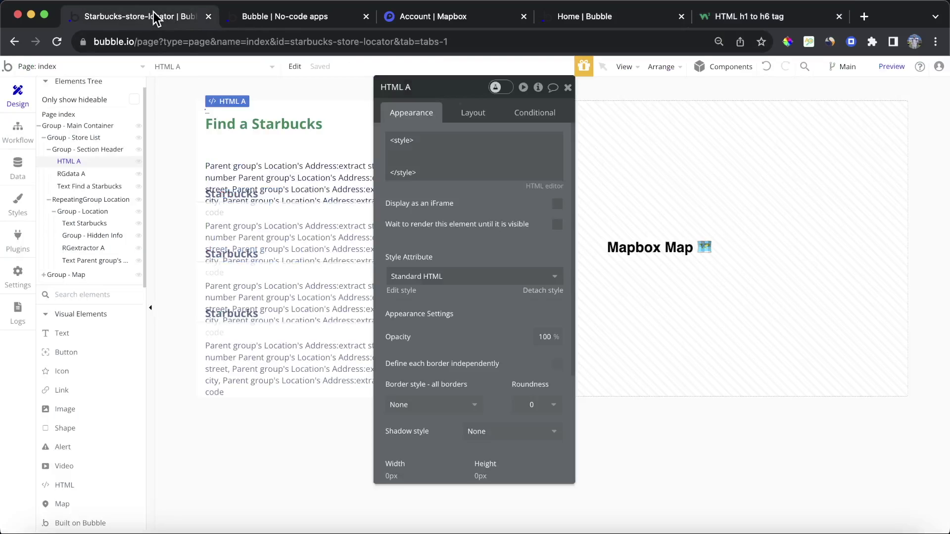
left_click(398, 161)
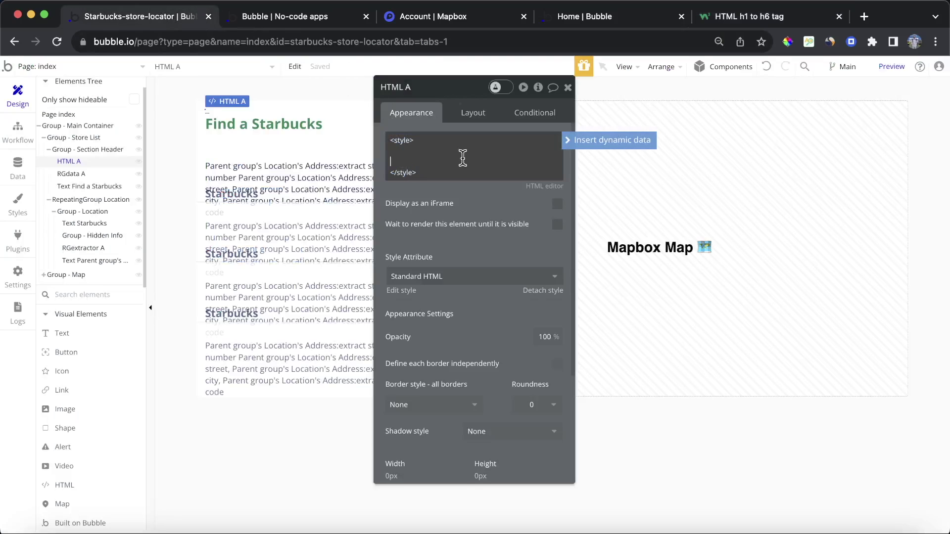
key("super+v")
key("Return")
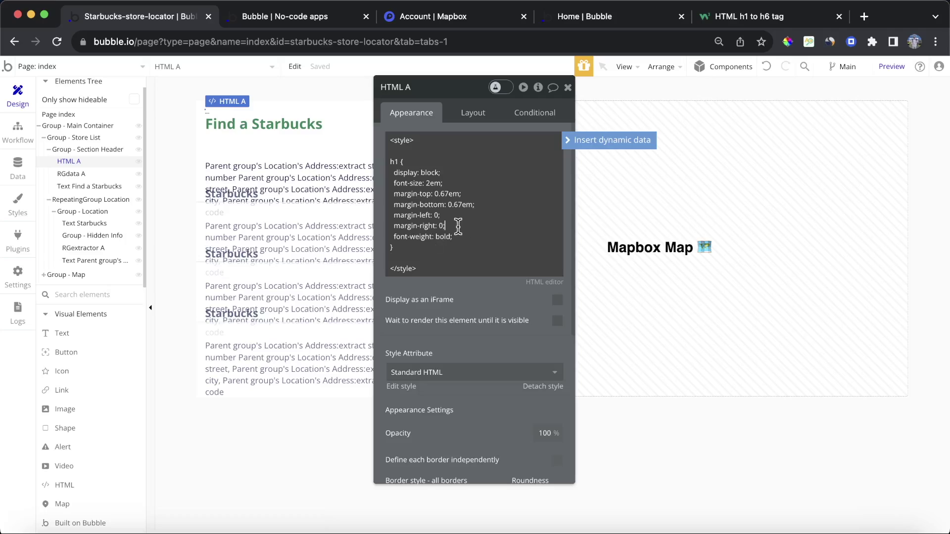
Delete the display, font-size and margin lines from the h1 rule, keeping only font-weight: bold.
left_click_drag(459, 226, 390, 172)
key("BackSpace")
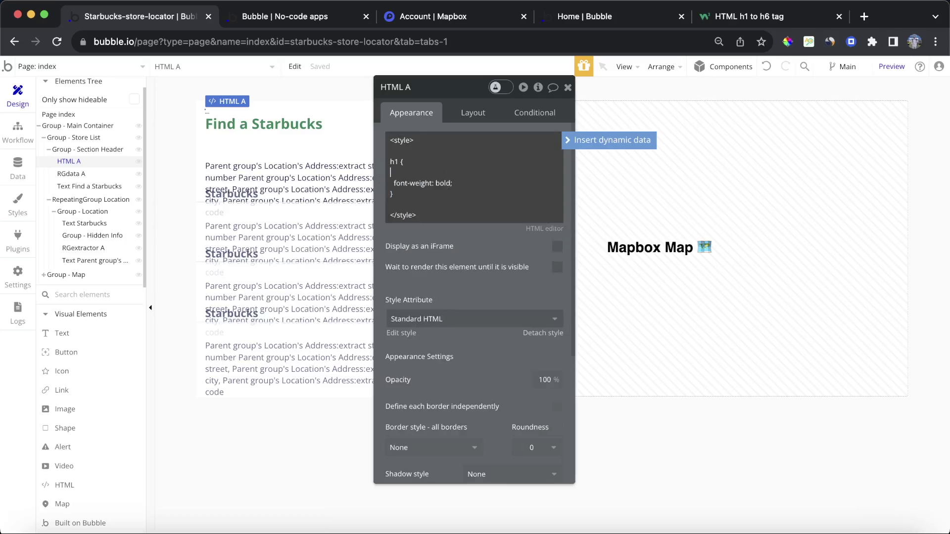
key("BackSpace")
left_click(507, 224)
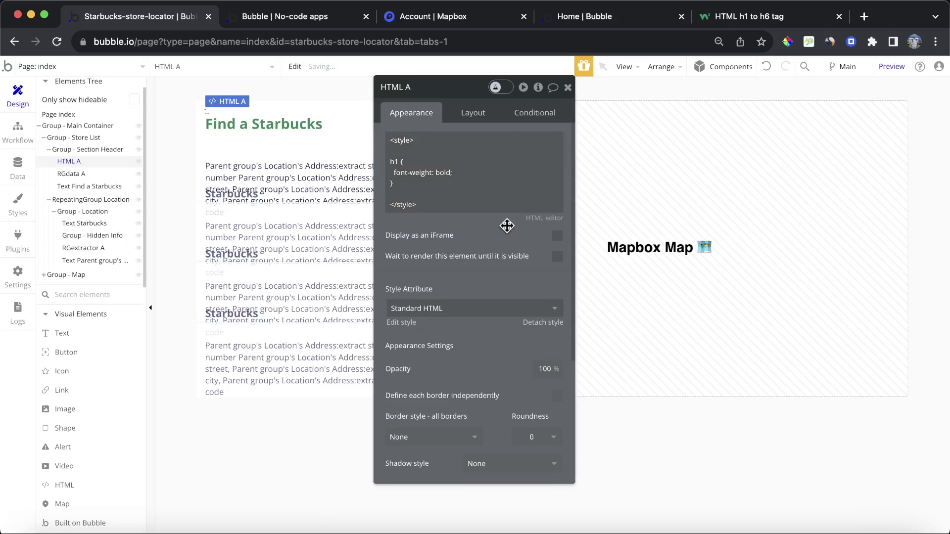
Switch to the store locator preview, inspect the heading and opening hours in a marker's popup, and close the popup.
left_click(309, 15)
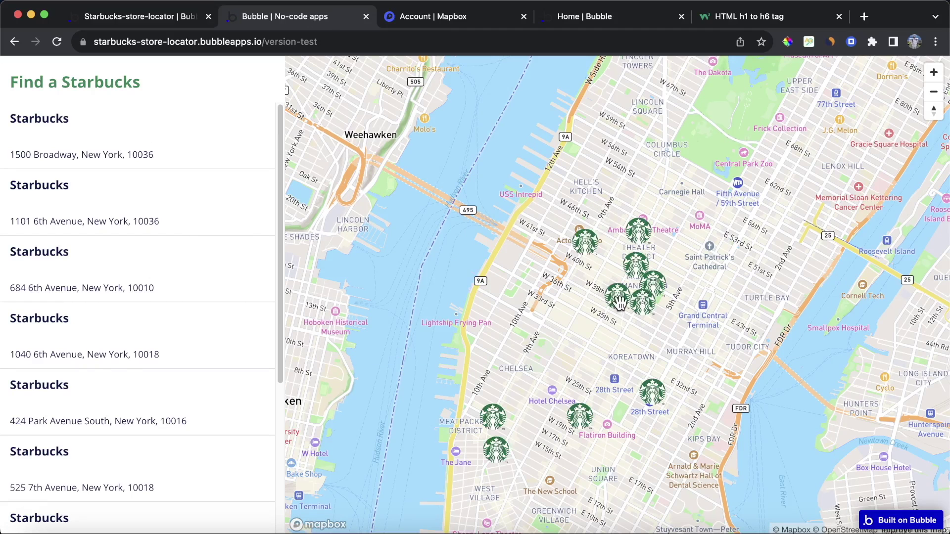
left_click(617, 299)
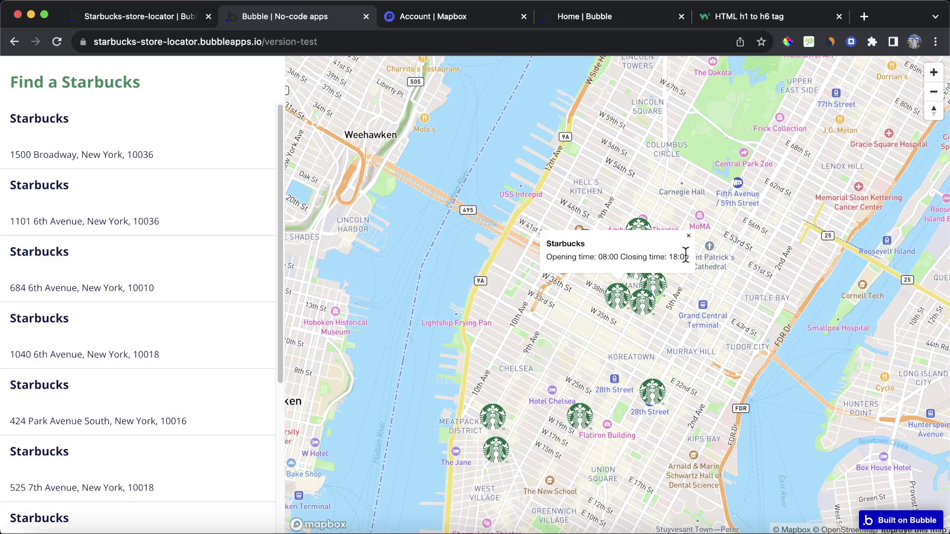
left_click_drag(551, 259, 641, 259)
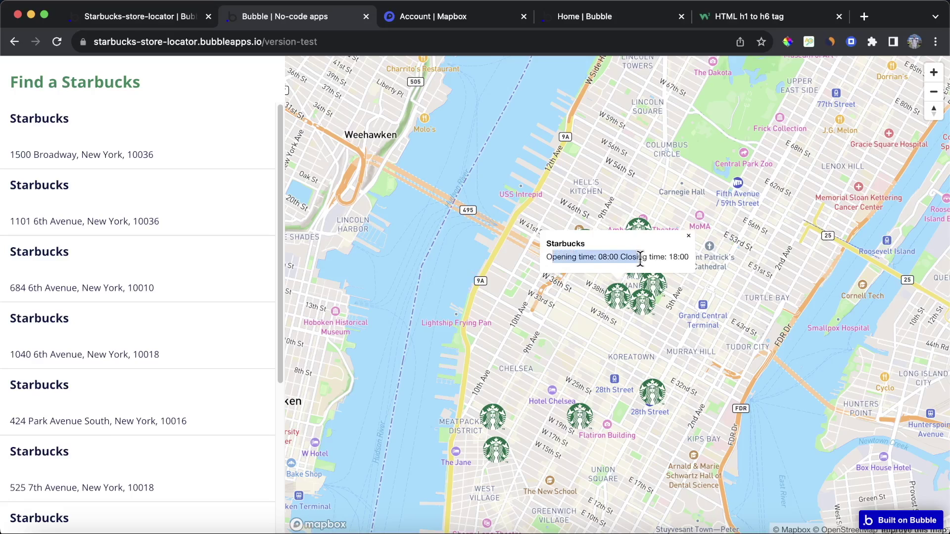
left_click(595, 258)
left_click(688, 236)
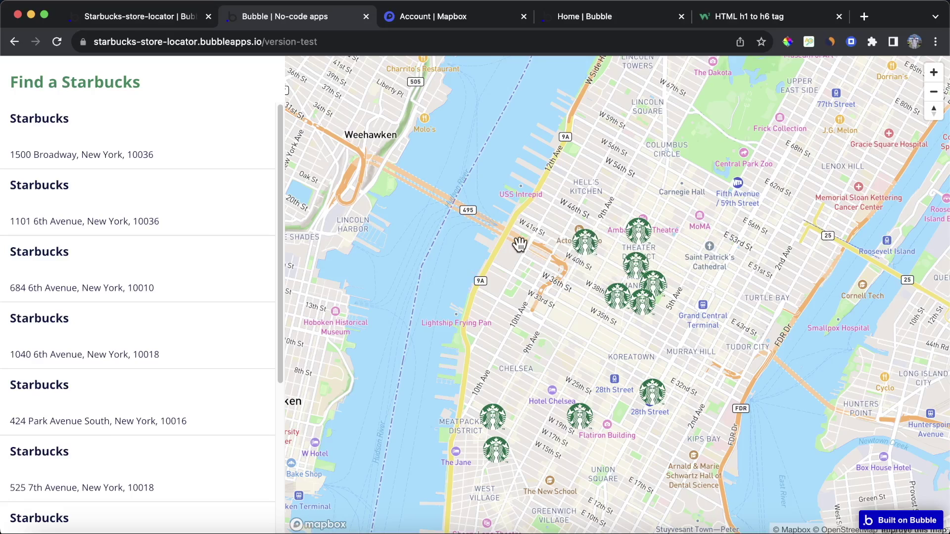
Return to the Bubble editor and wrap the opening time and closing time lines of Group - Hidden Info's data source in <p> tags.
left_click(148, 19)
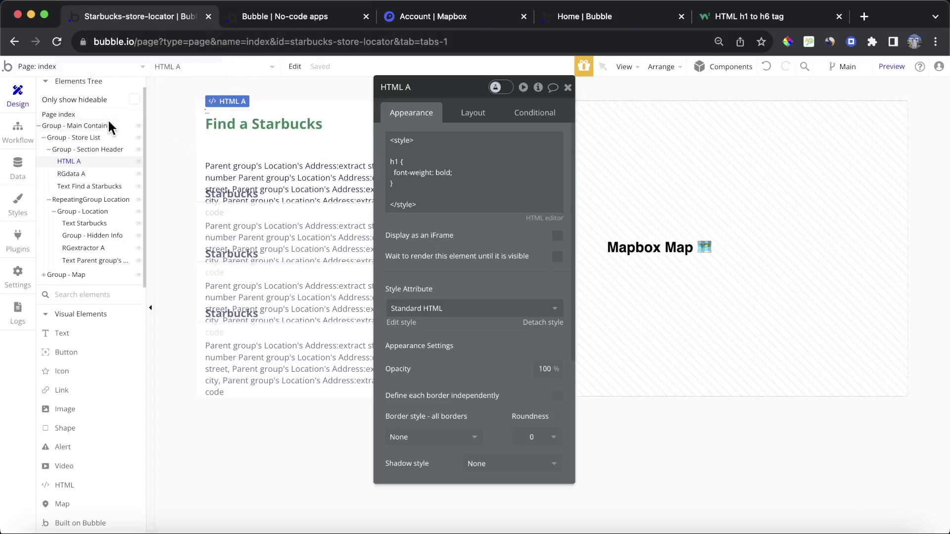
left_click(99, 235)
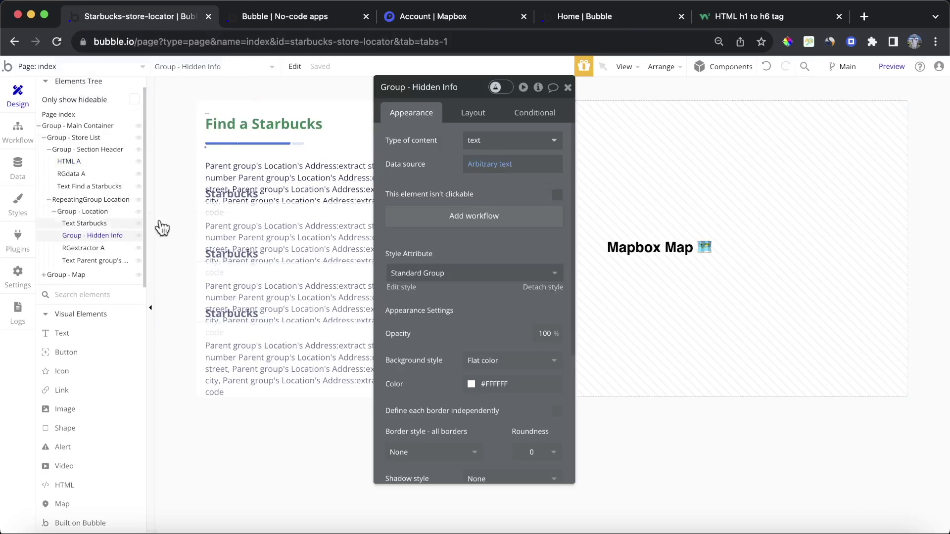
left_click(501, 161)
left_click_drag(183, 129, 243, 151)
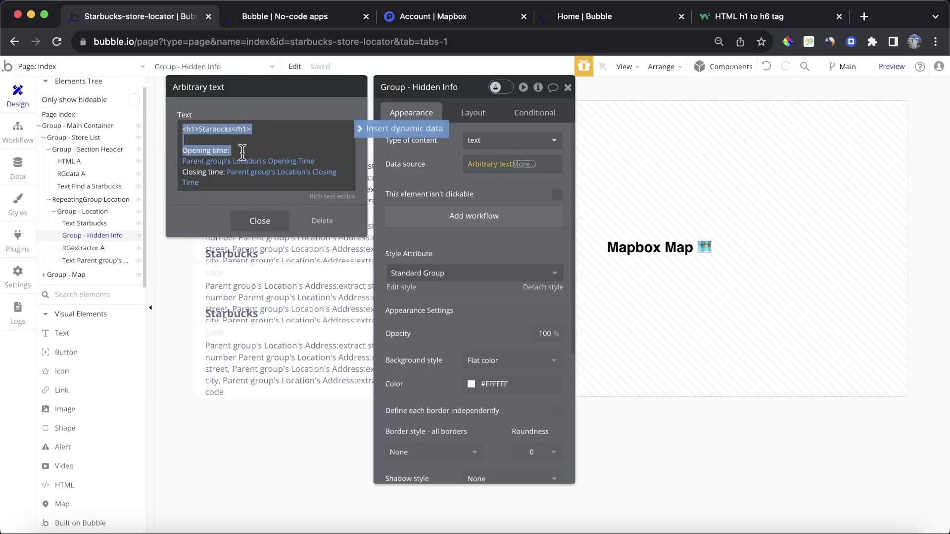
key("Right")
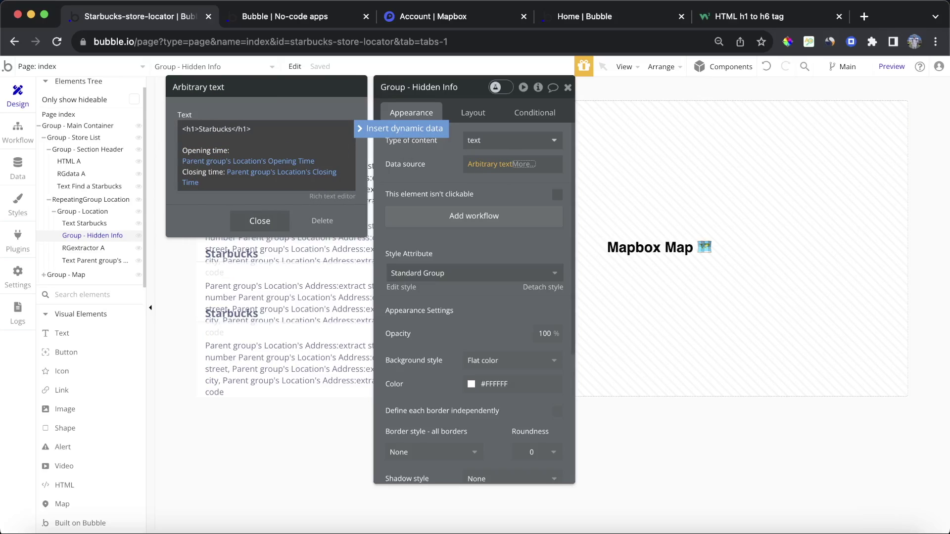
type("<p>")
left_click(328, 157)
key("Left")
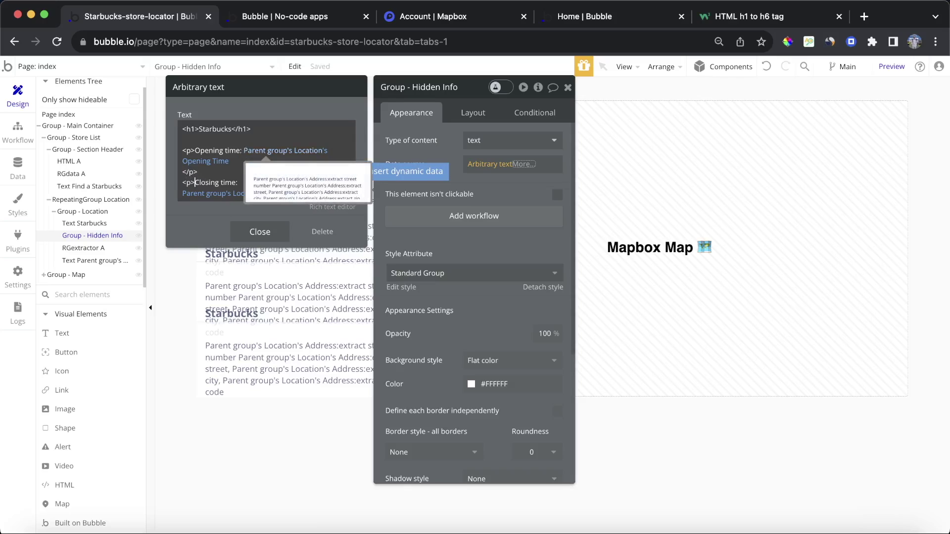
left_click(325, 194)
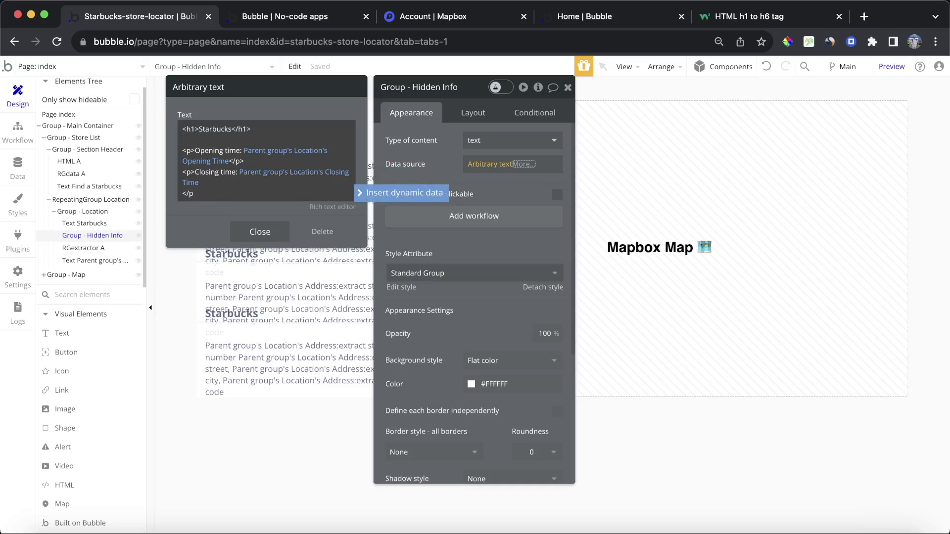
Switch to the store locator preview, refresh it, check the opening and closing time lines in a marker's popup, and close the popup.
left_click(316, 17)
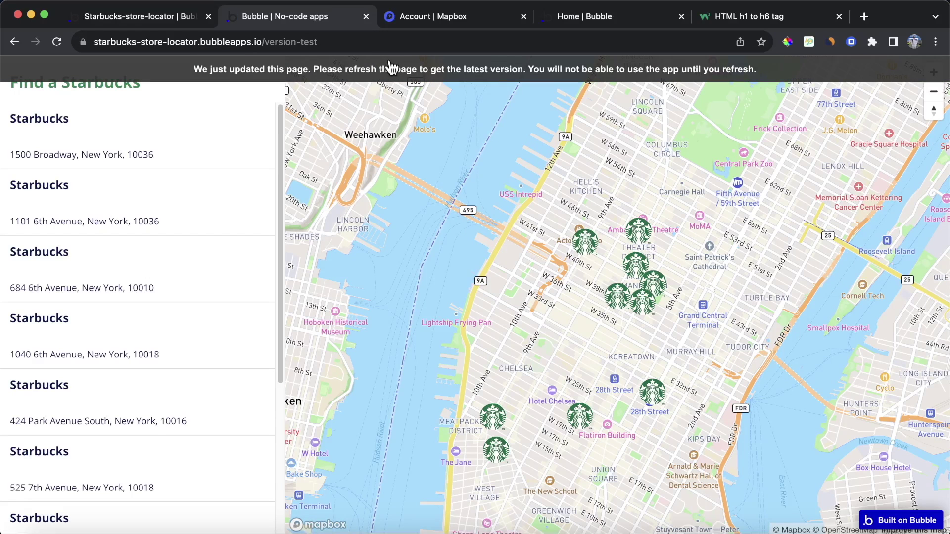
left_click(395, 67)
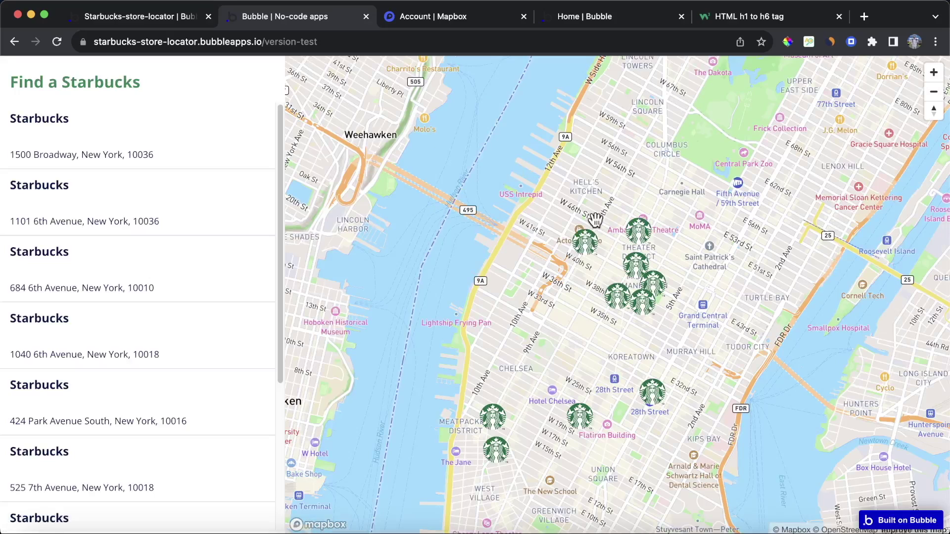
left_click(620, 304)
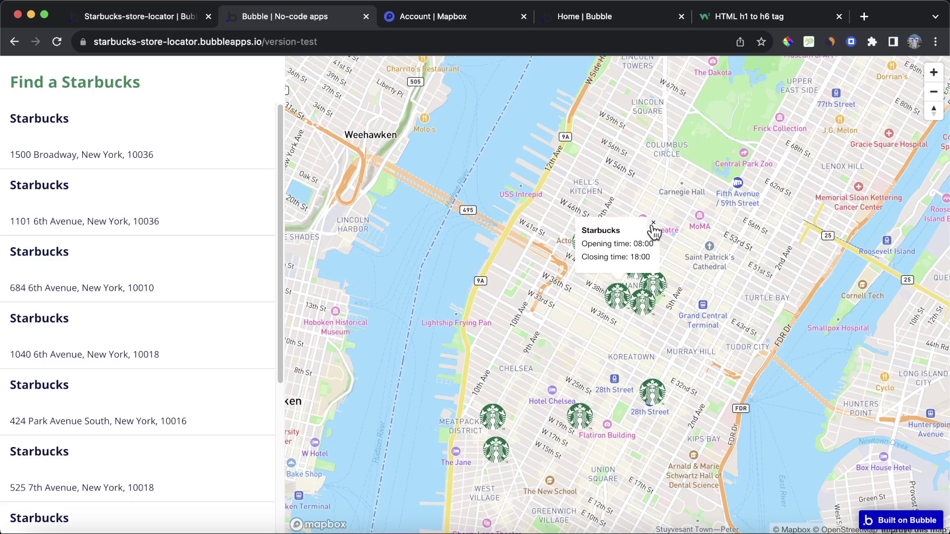
left_click_drag(587, 243, 630, 246)
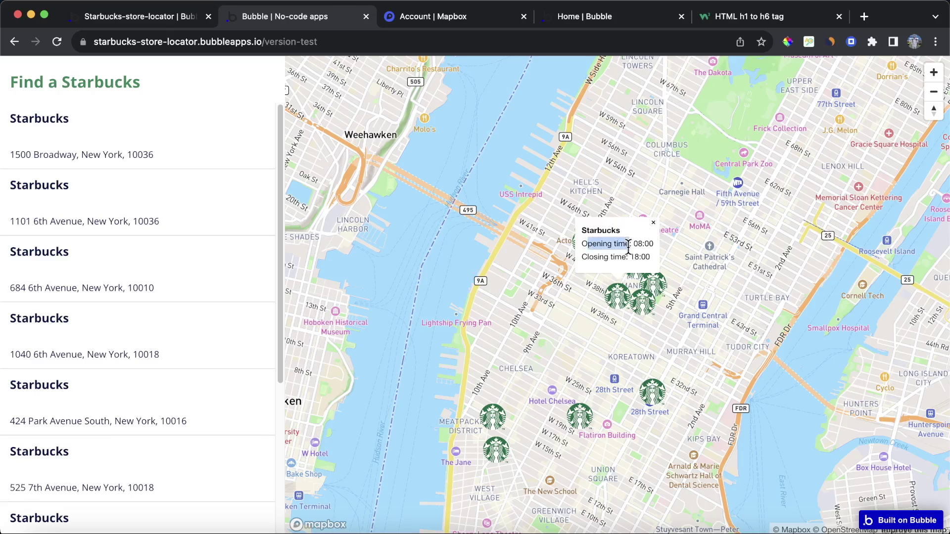
left_click(647, 257)
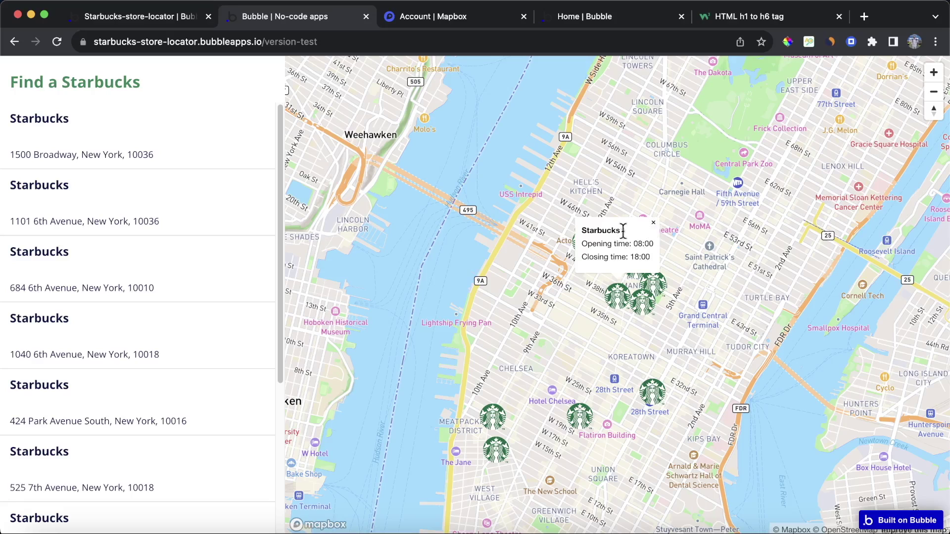
left_click(652, 225)
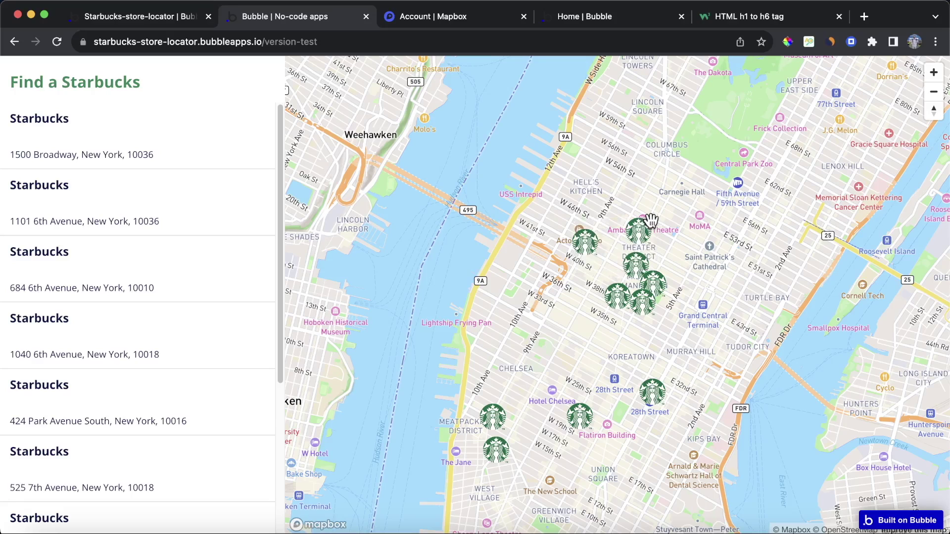
Back in the editor, add a <p></p> line below the Starbucks heading containing Parent group's Location's Address:extract street number.
left_click(100, 15)
left_click(288, 128)
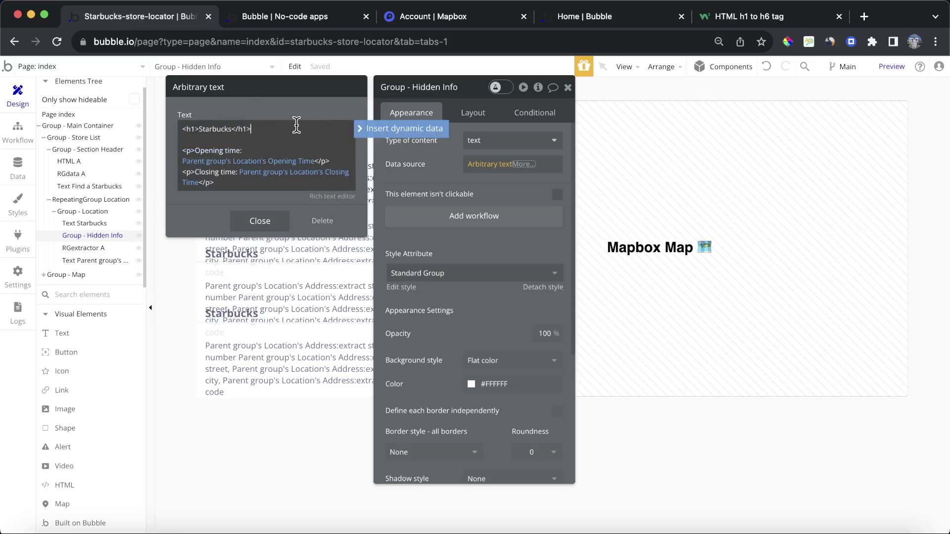
key("Return")
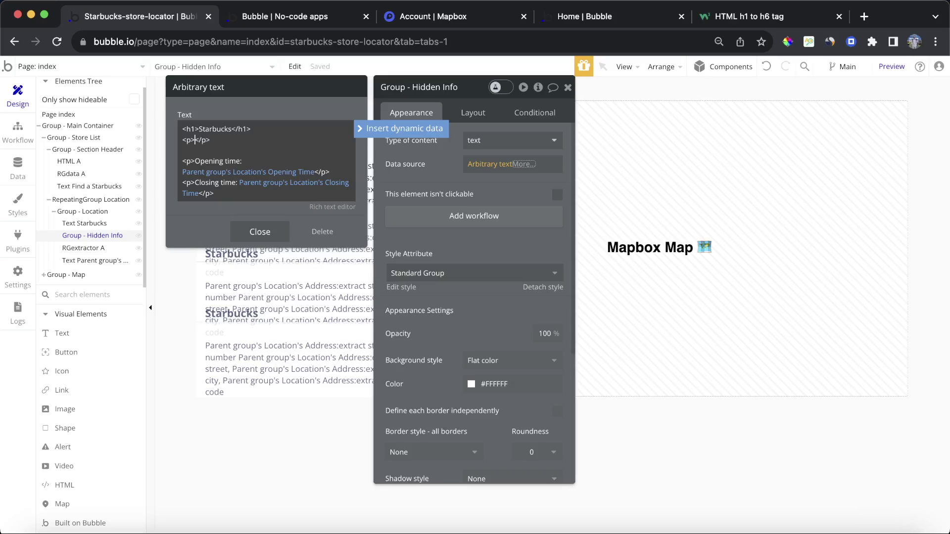
left_click(396, 128)
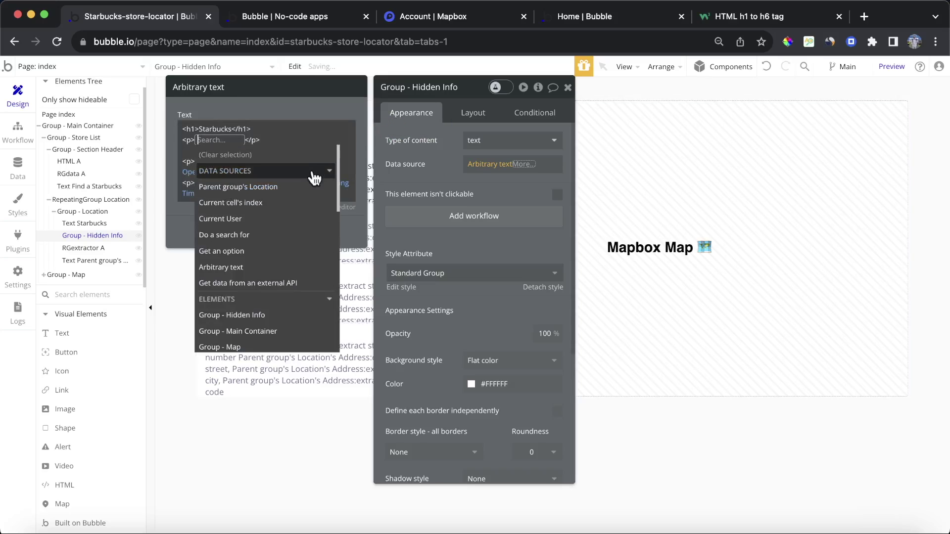
left_click(301, 188)
left_click(333, 213)
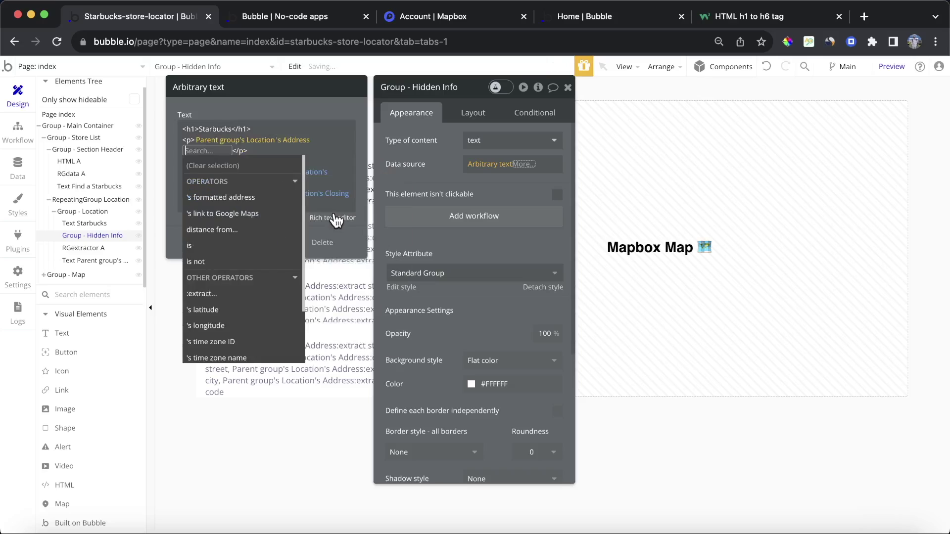
left_click(241, 297)
left_click(297, 115)
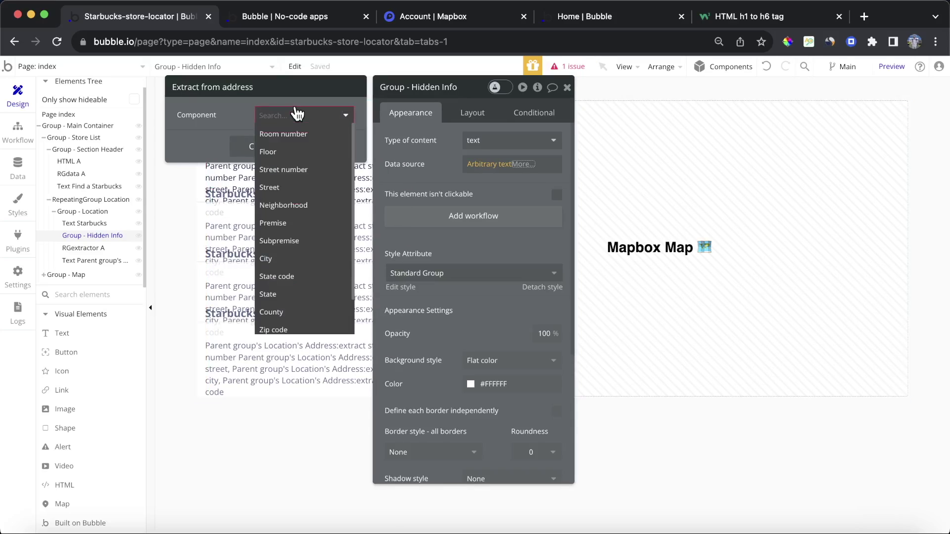
left_click(292, 170)
left_click(255, 146)
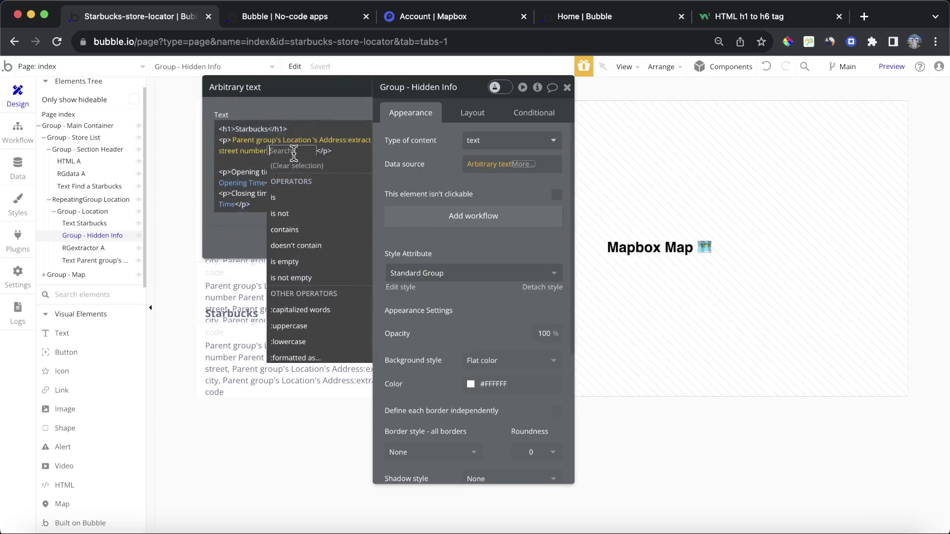
Insert Parent group's Location's Address:extract street after the street number in the address paragraph, separated by a space.
left_click(314, 149)
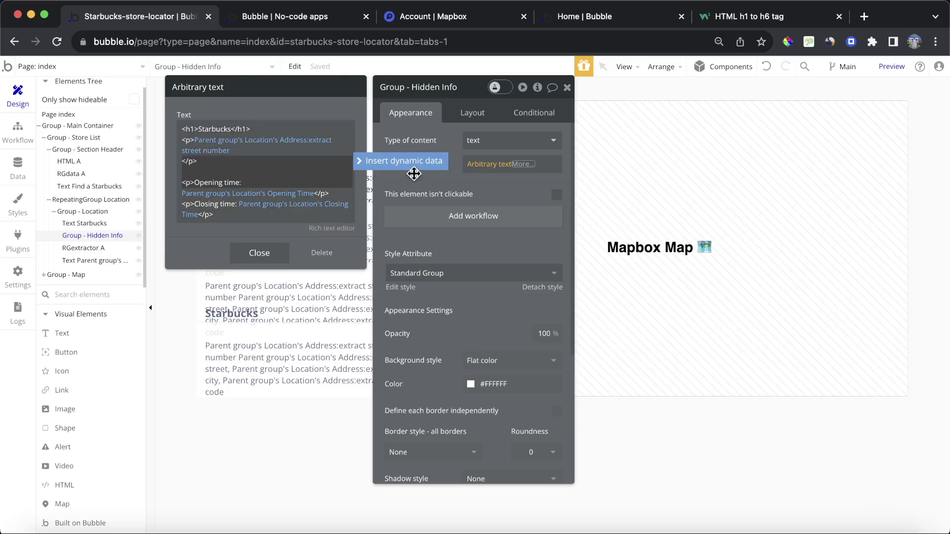
left_click(401, 160)
left_click(277, 141)
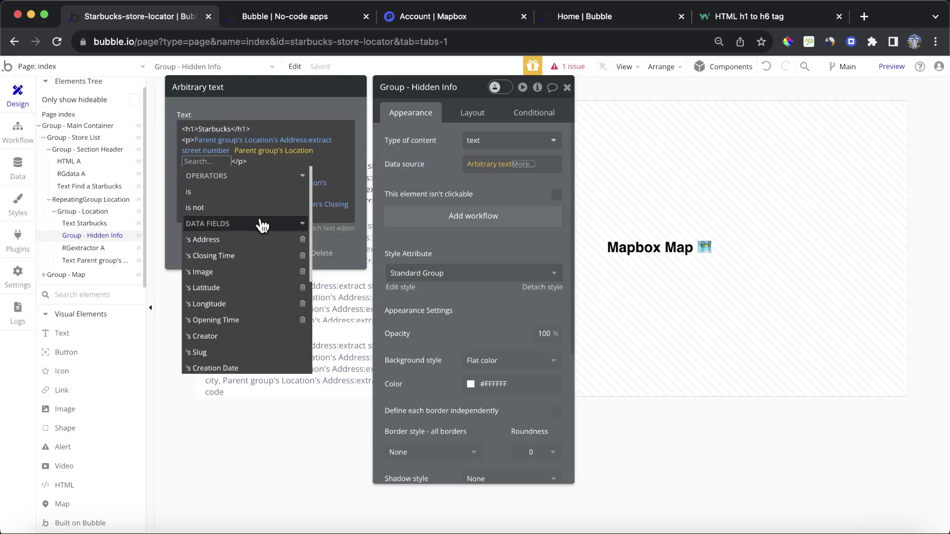
left_click(243, 239)
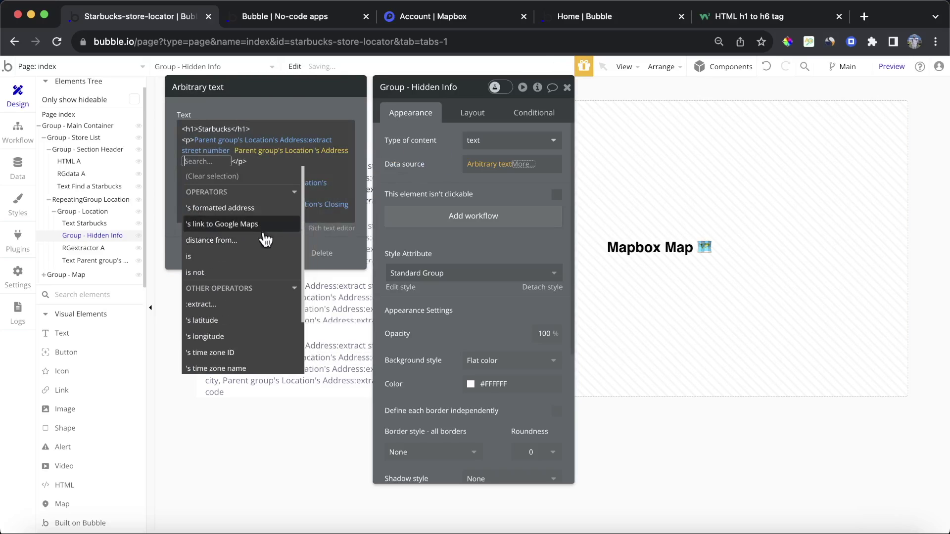
left_click(227, 304)
left_click(299, 117)
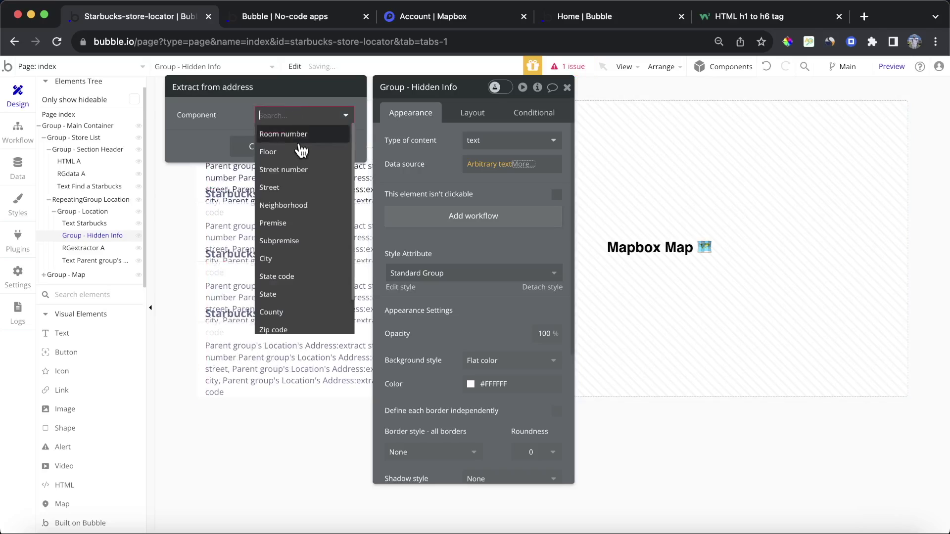
left_click(292, 187)
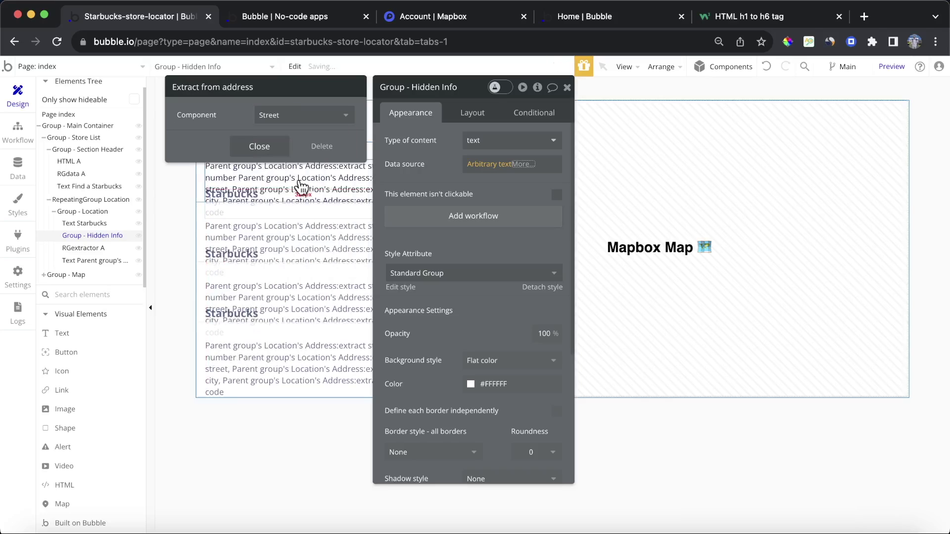
left_click(409, 149)
left_click(473, 165)
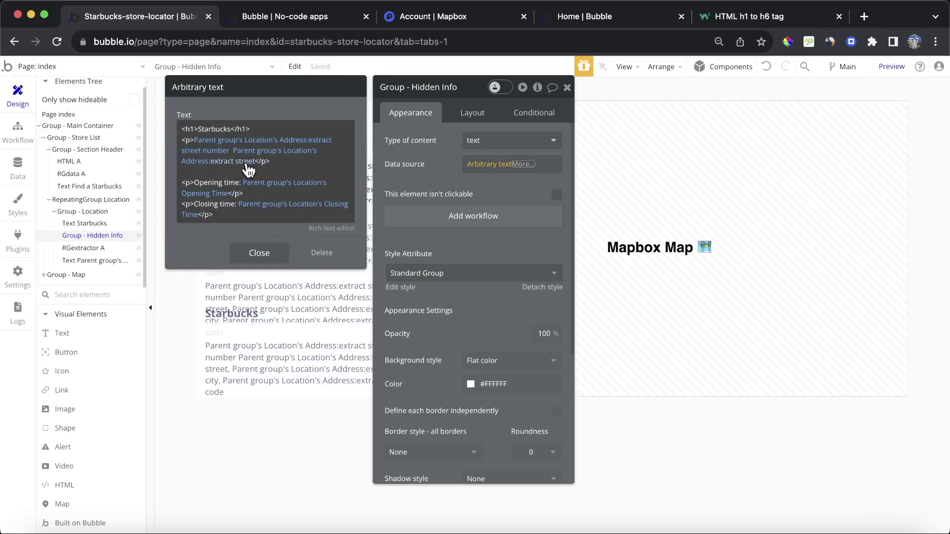
Add a comma after the street and insert Parent group's Location's Address:extract neighborhood before the closing </p> tag.
left_click(273, 162)
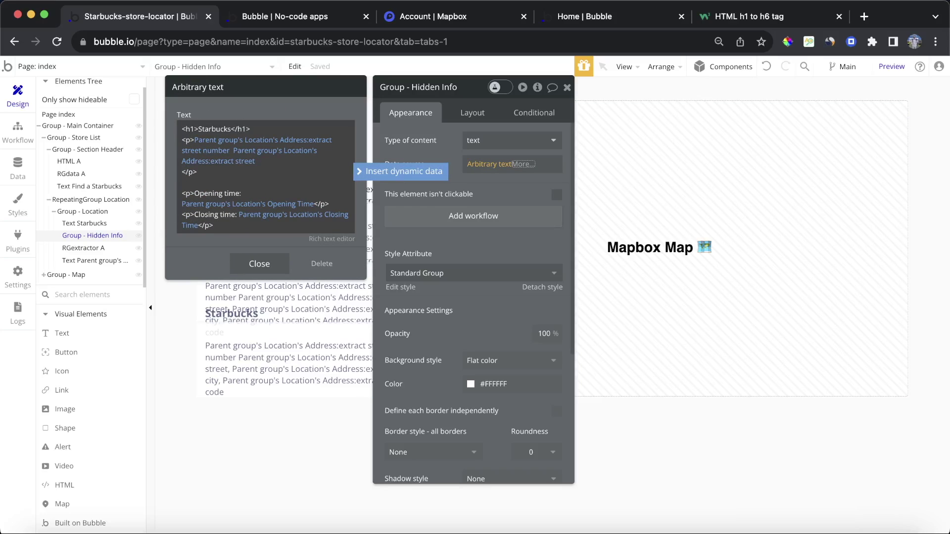
left_click(383, 171)
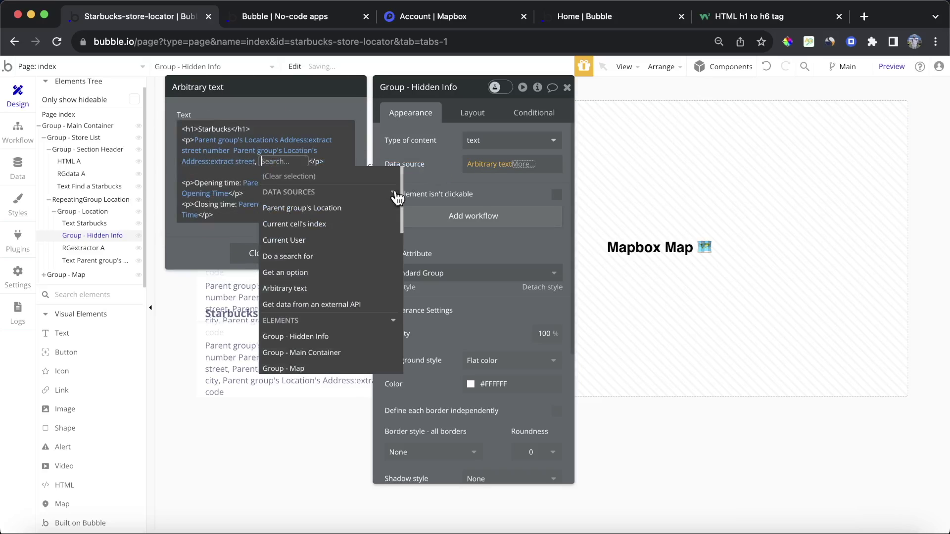
left_click(360, 208)
left_click(254, 251)
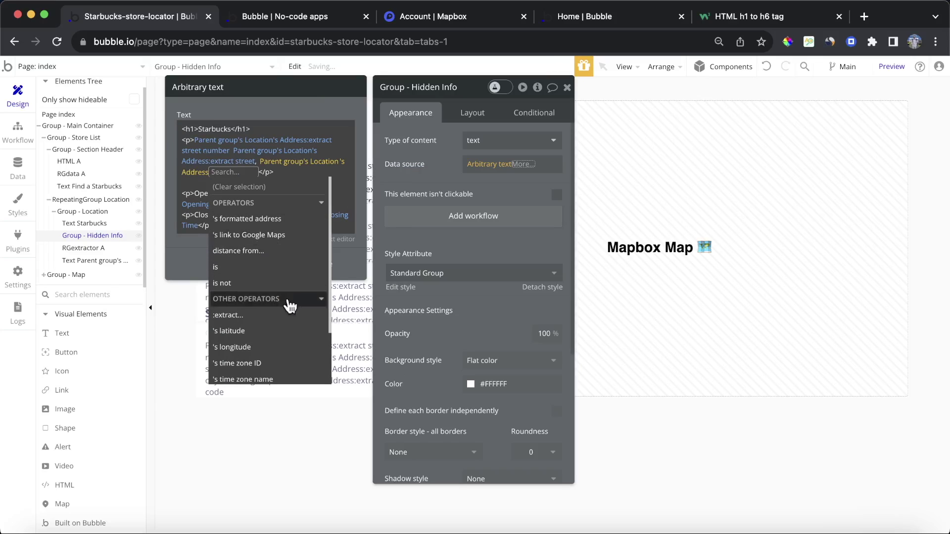
left_click(265, 314)
left_click(299, 118)
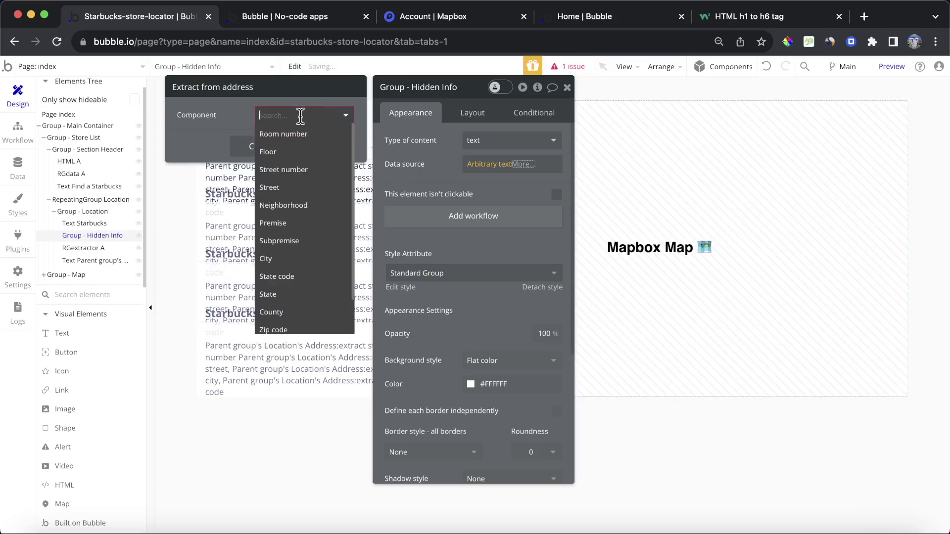
left_click(312, 205)
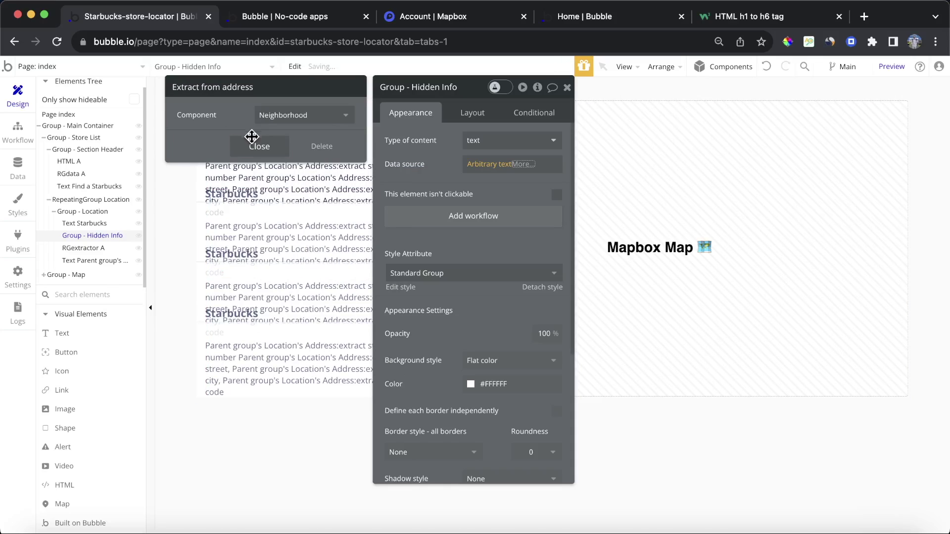
left_click_drag(250, 139, 424, 170)
left_click(424, 170)
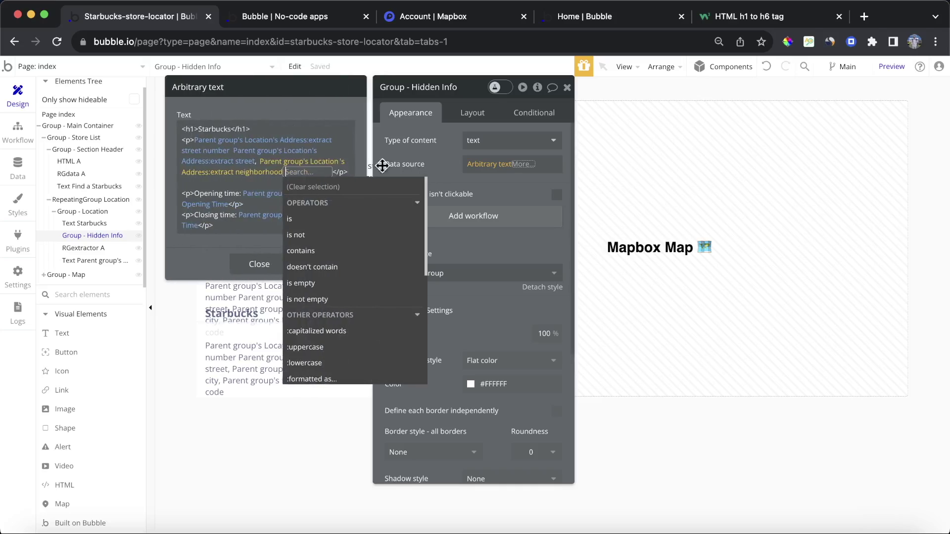
Add a comma after the neighborhood and insert Parent group's Location's Address:extract zip code before the address paragraph's closing </p> tag.
left_click(247, 183)
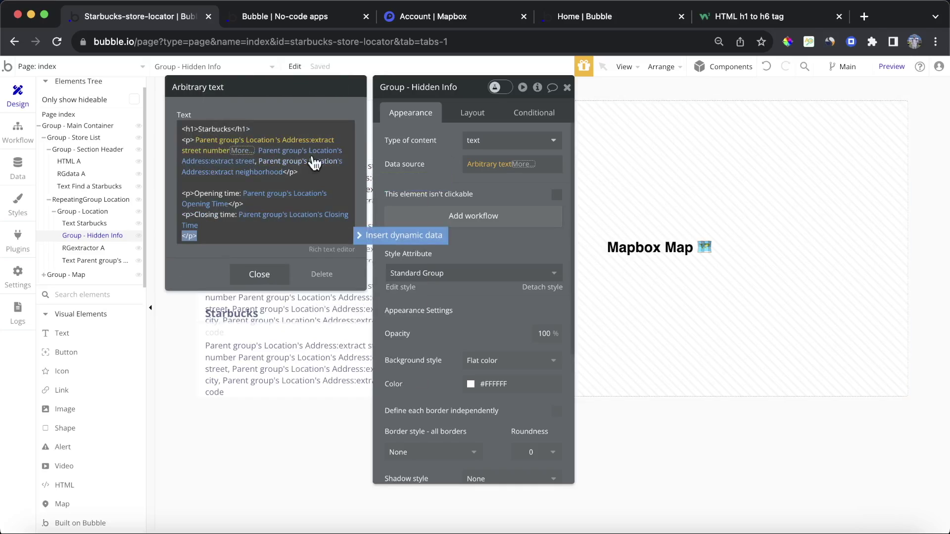
left_click(314, 163)
left_click(322, 130)
left_click(272, 180)
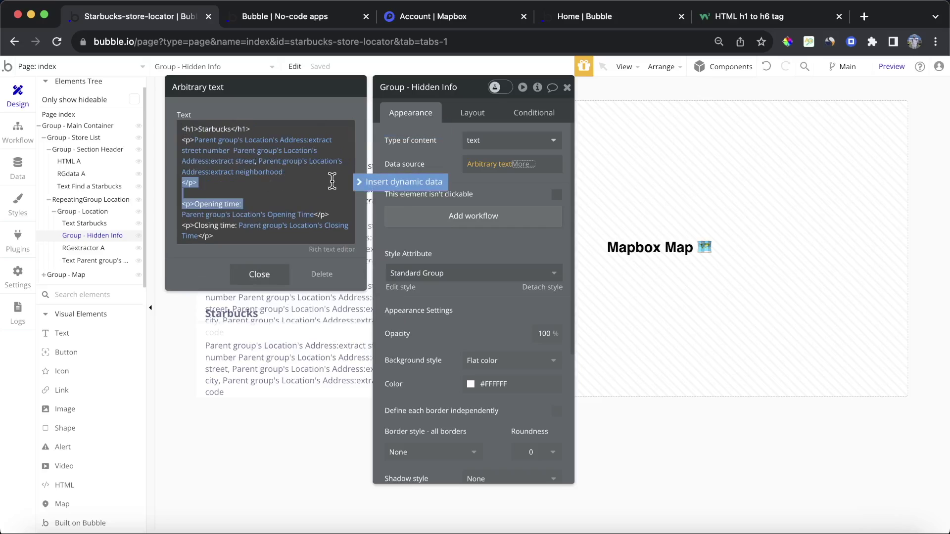
key("Left")
left_click(411, 184)
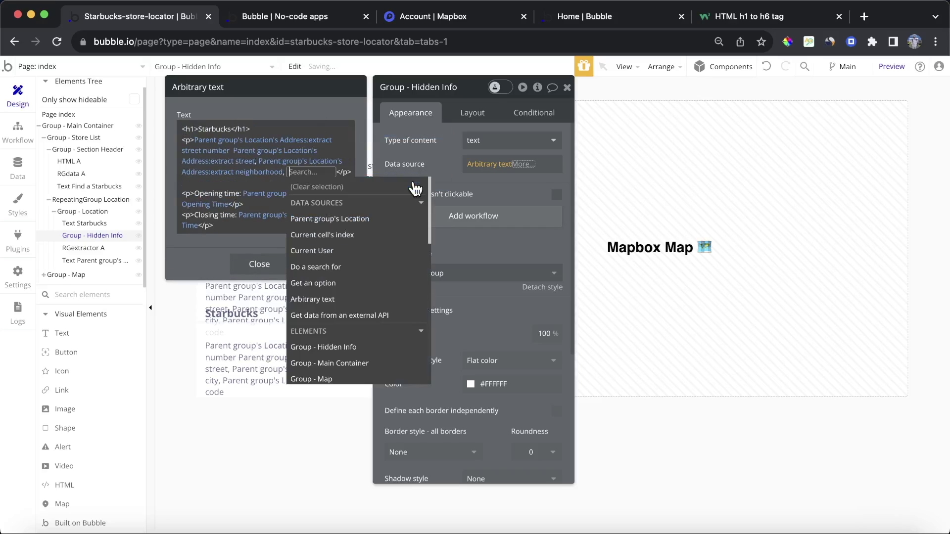
left_click(365, 218)
left_click(286, 262)
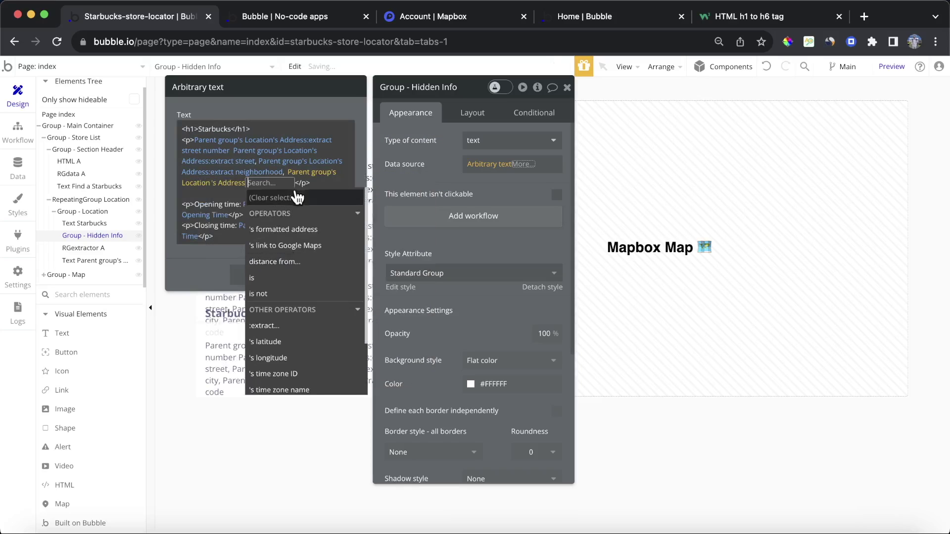
left_click(317, 315)
left_click(313, 119)
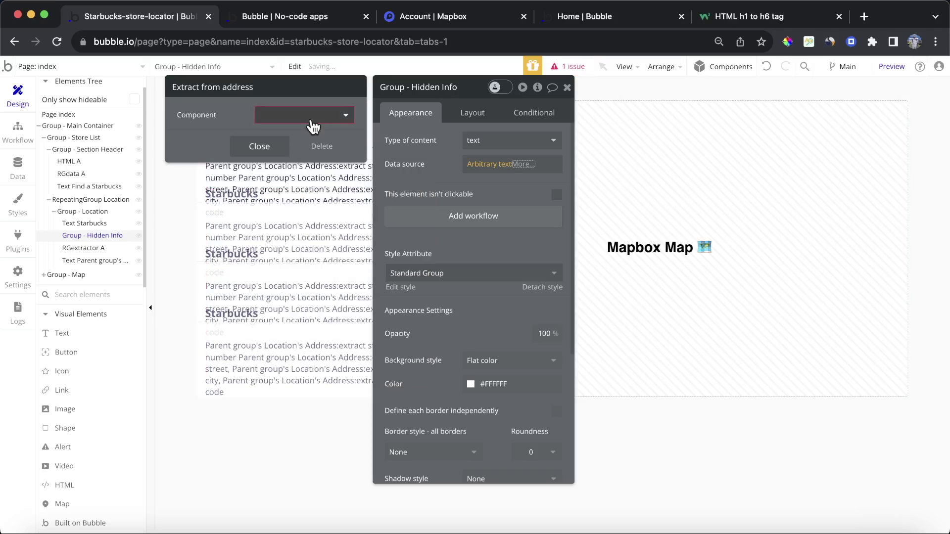
scroll(308, 277, "down", 1)
left_click(307, 310)
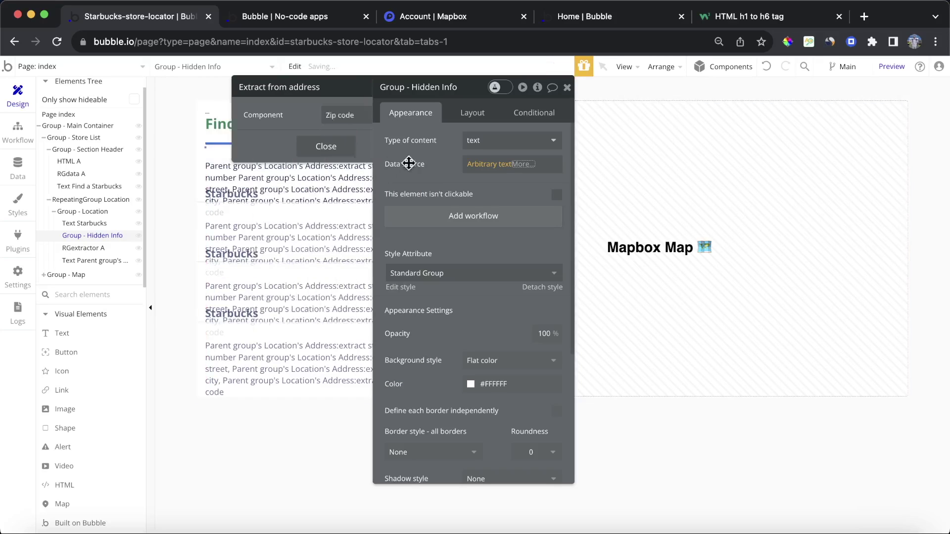
left_click(392, 159)
Switch to the store locator preview, refresh it, and check the address line in the popups of several Starbucks markers.
left_click(303, 11)
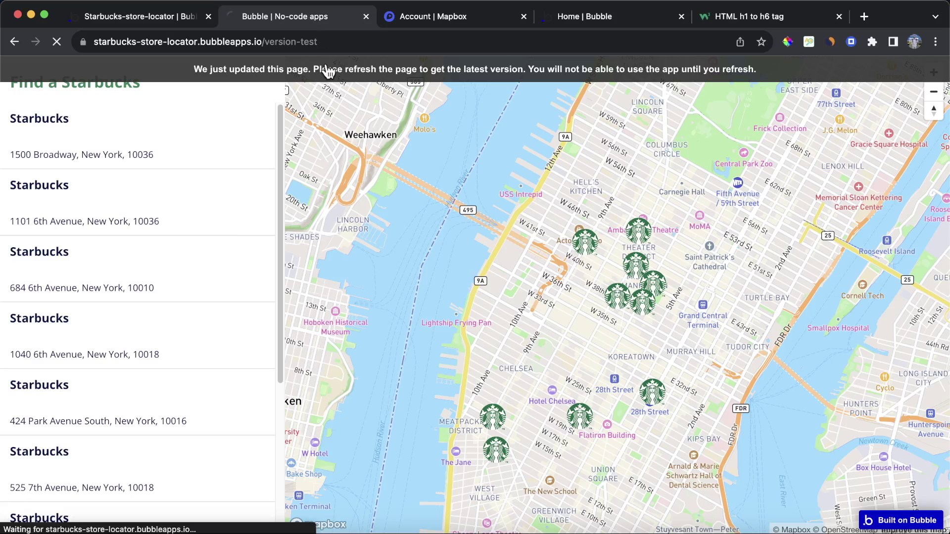
left_click(388, 74)
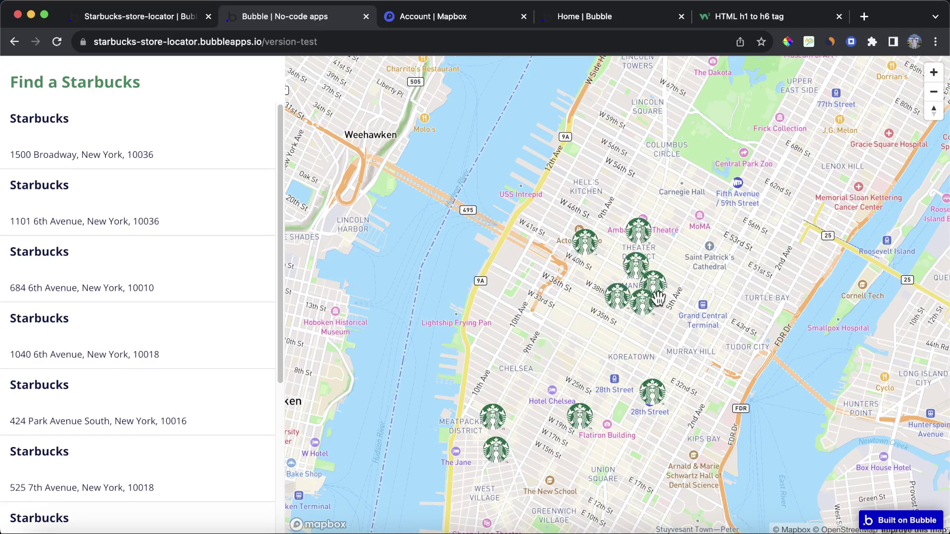
left_click(656, 283)
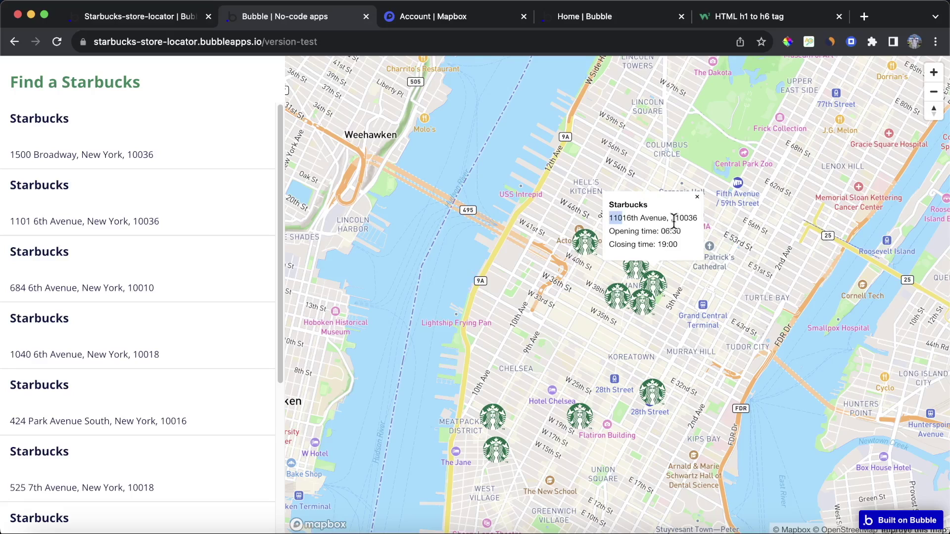
left_click(642, 299)
left_click(618, 299)
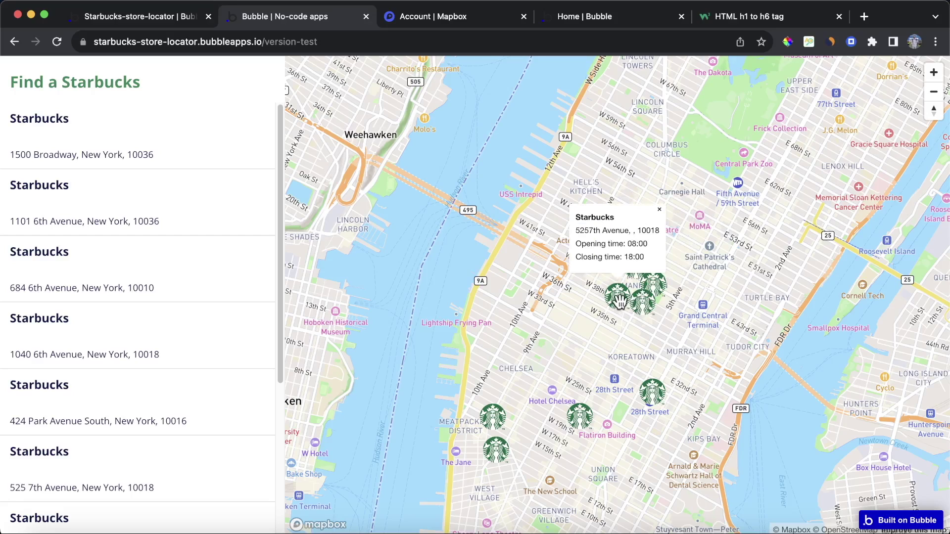
Open Group - Hidden Info's arbitrary text in the editor and compare its address expression with the popup in the preview.
left_click(197, 19)
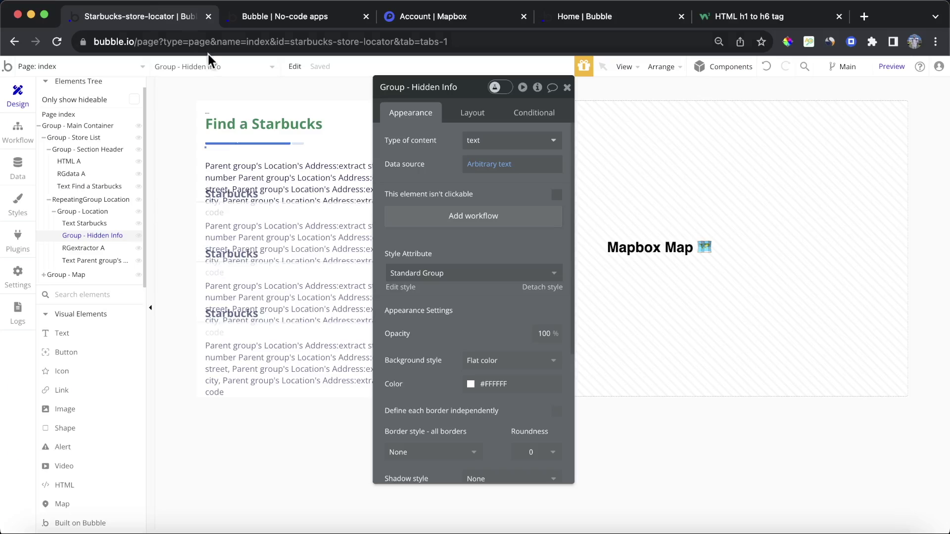
left_click(467, 165)
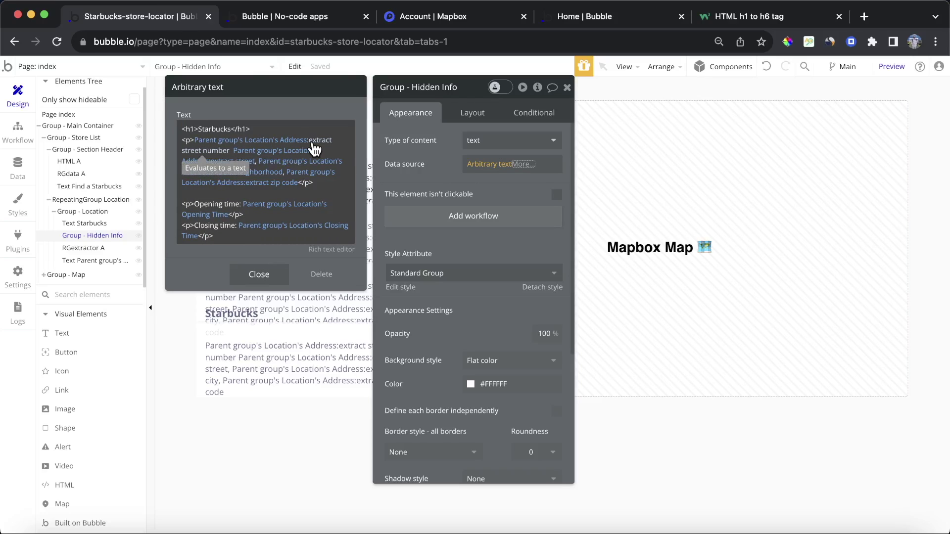
left_click(279, 25)
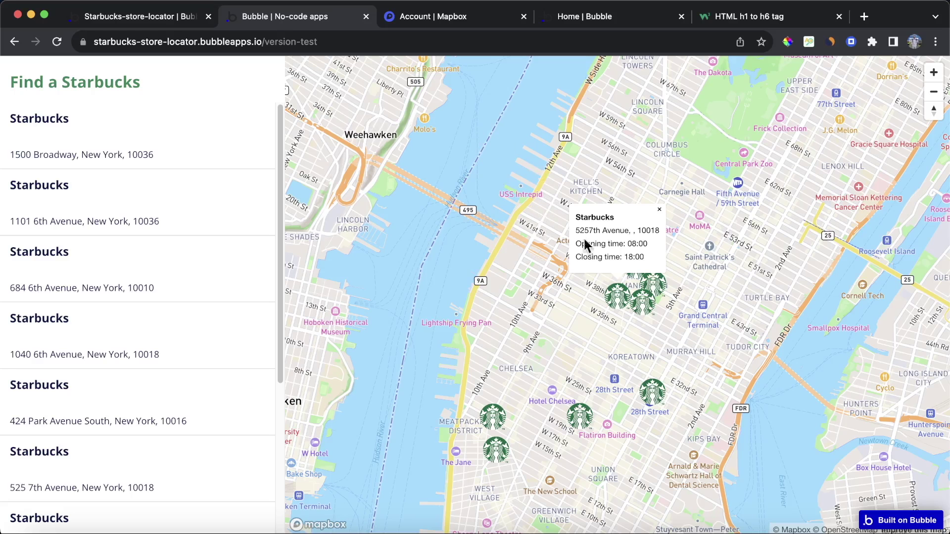
left_click(169, 17)
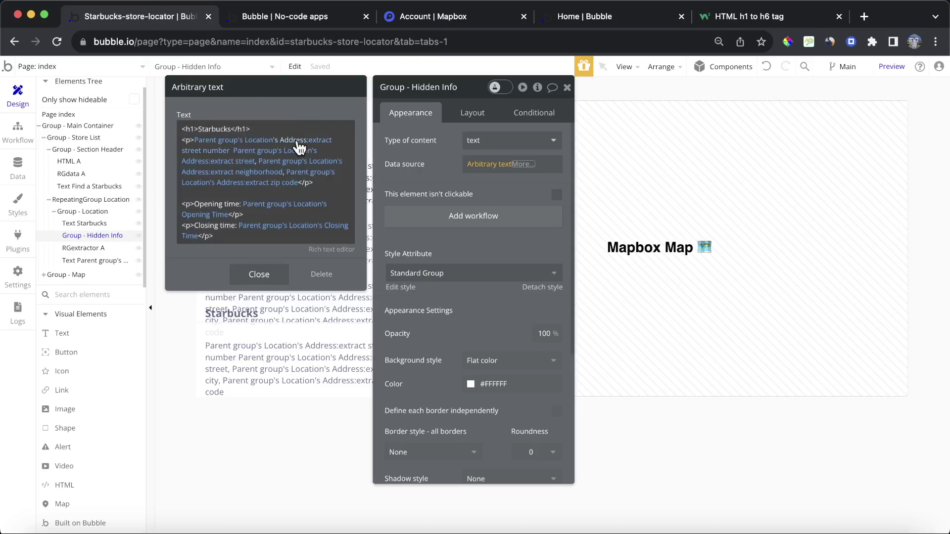
Re-enter the spacing between the street number and street expressions in the address paragraph, leaving a single space.
left_click(230, 151)
key("Return")
key("Return")
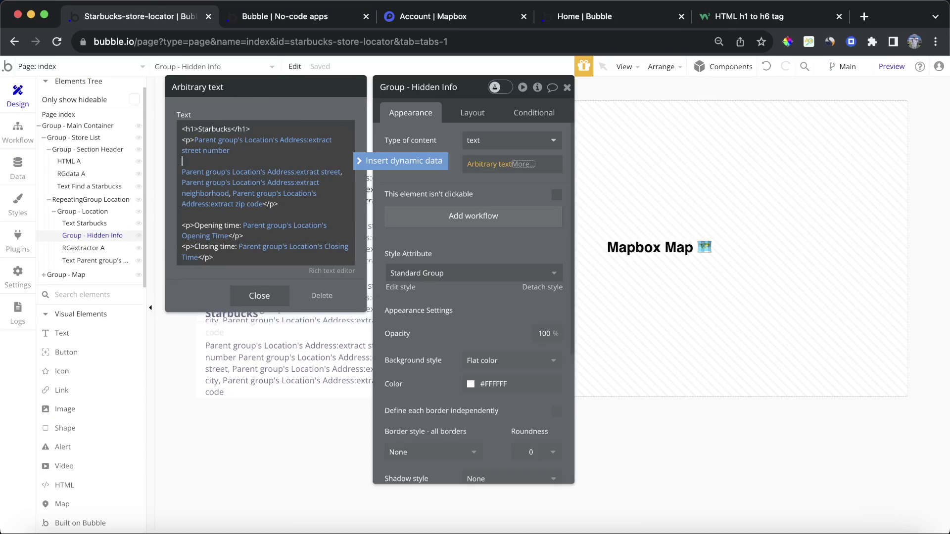
left_click(394, 195)
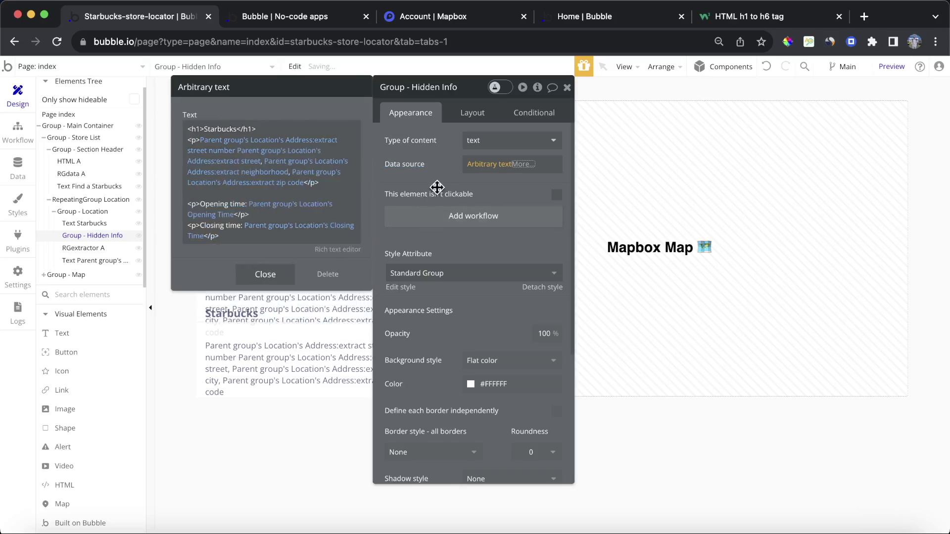
left_click(484, 165)
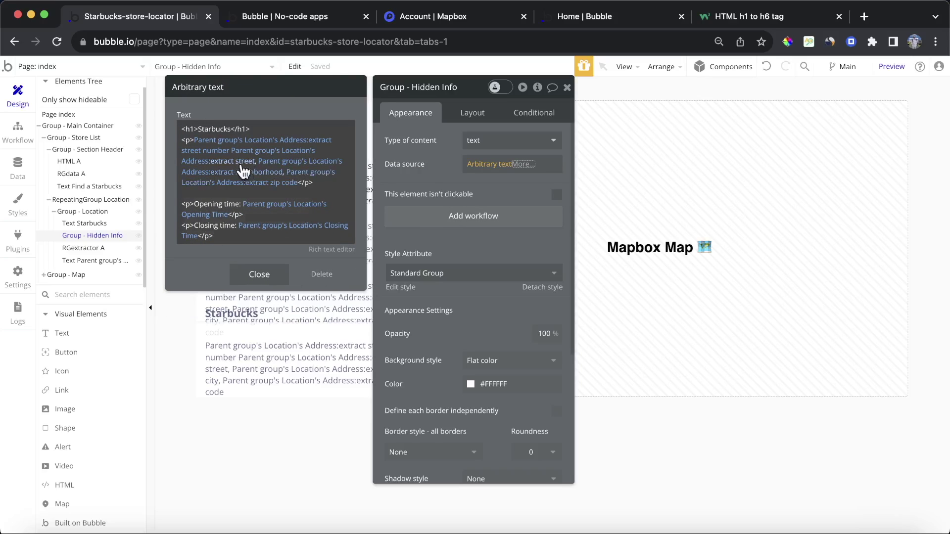
left_click(231, 151)
key("Return")
key("Return")
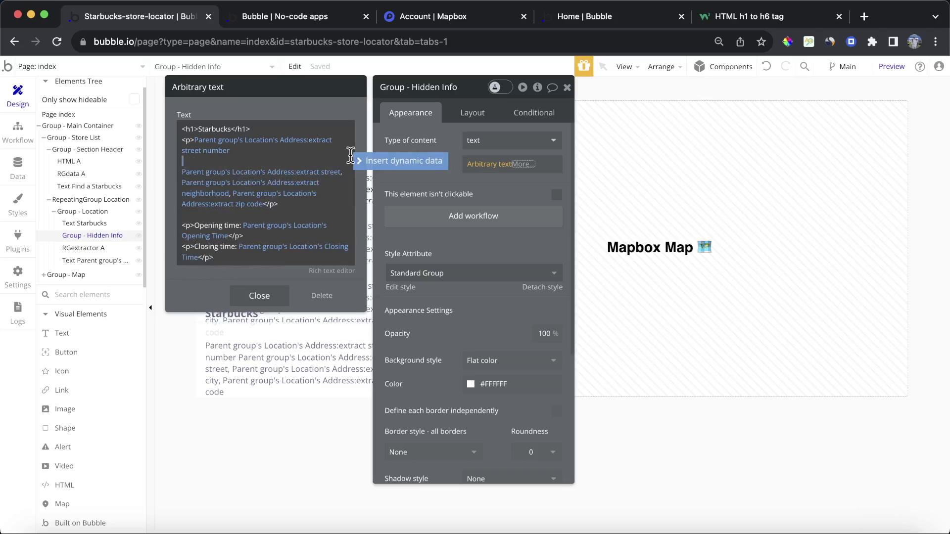
left_click(429, 143)
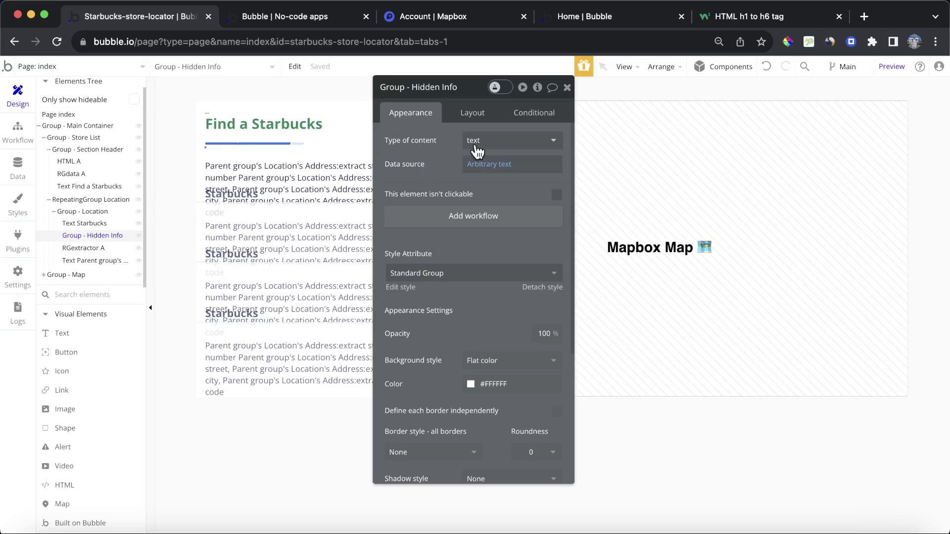
Change the address paragraph's neighborhood extraction to the City component.
left_click(491, 168)
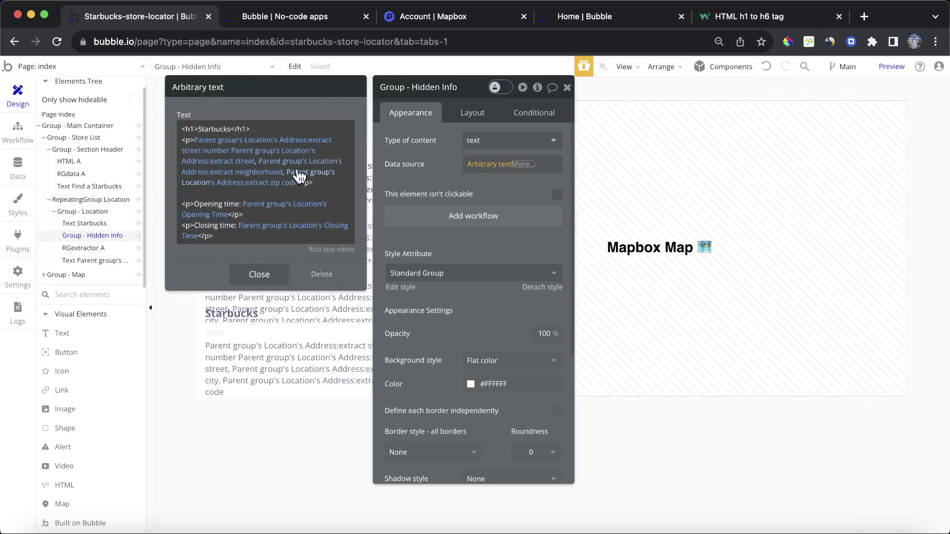
left_click(271, 178)
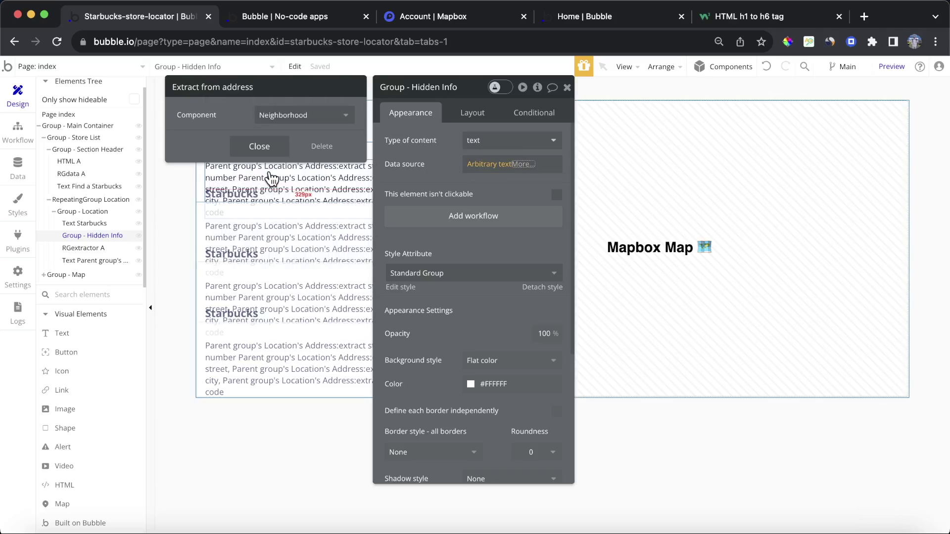
left_click(335, 115)
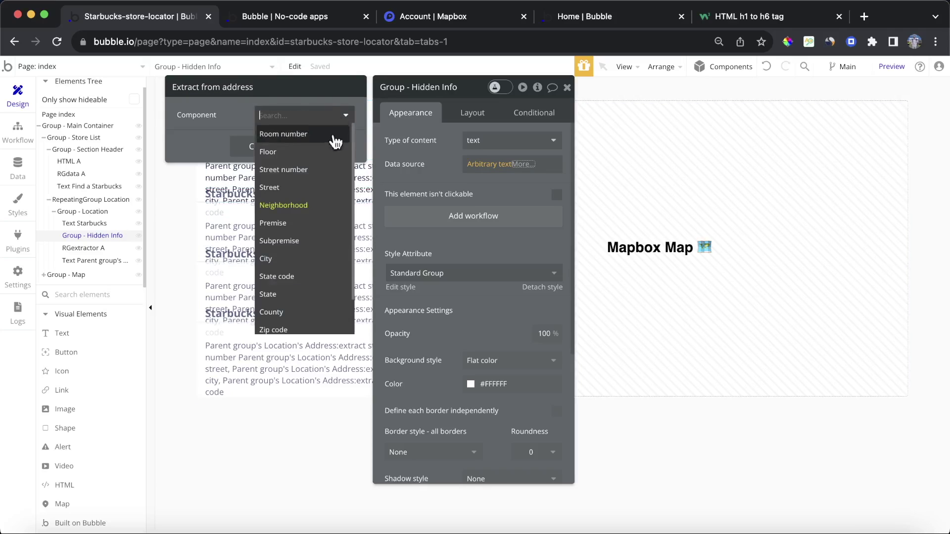
left_click(318, 257)
left_click(435, 165)
Switch to the refreshed store locator preview, check the full address in a marker's popup, and close the popup.
left_click(283, 24)
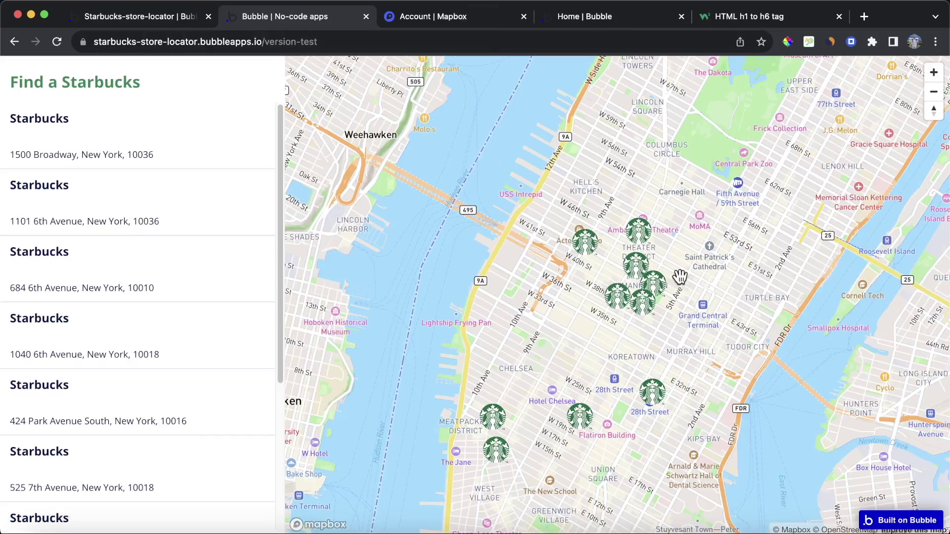
left_click(644, 300)
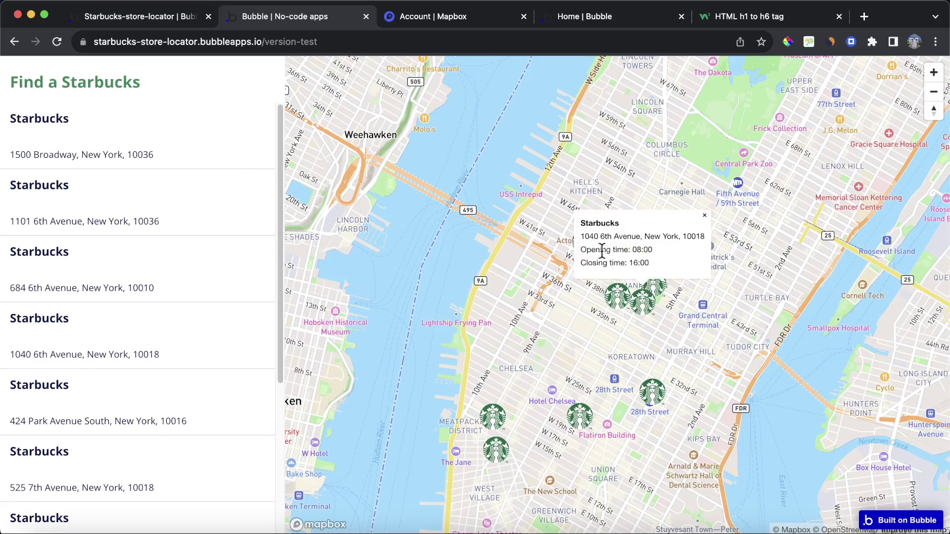
left_click(704, 218)
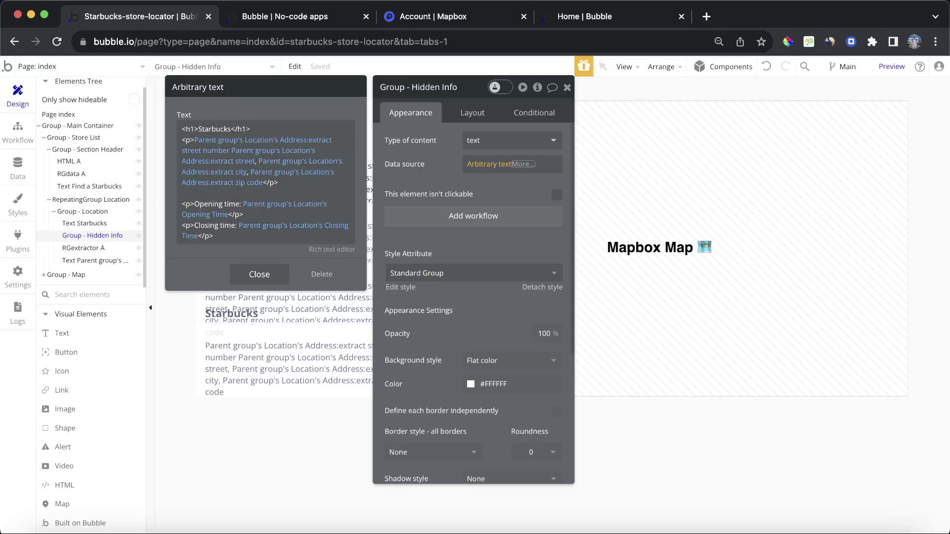
left_click(706, 17)
type("https://www.w3schools.com/tags/tag_img.asp")
key("Return")
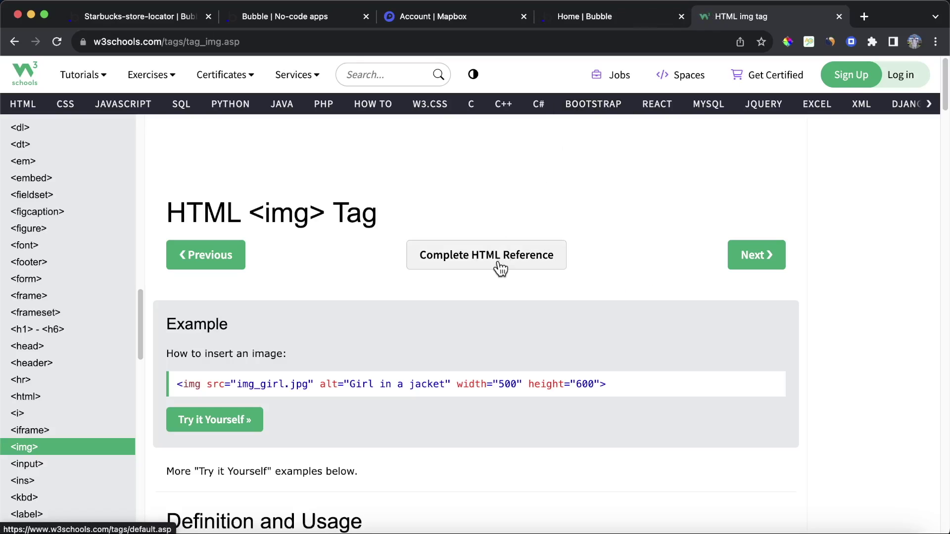
scroll(499, 263, "down", 3)
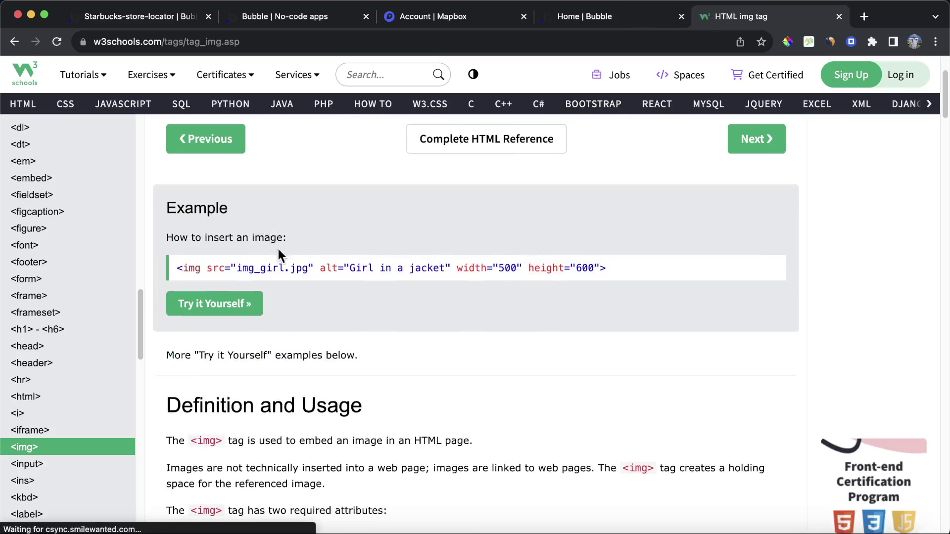
scroll(408, 253, "up", 1)
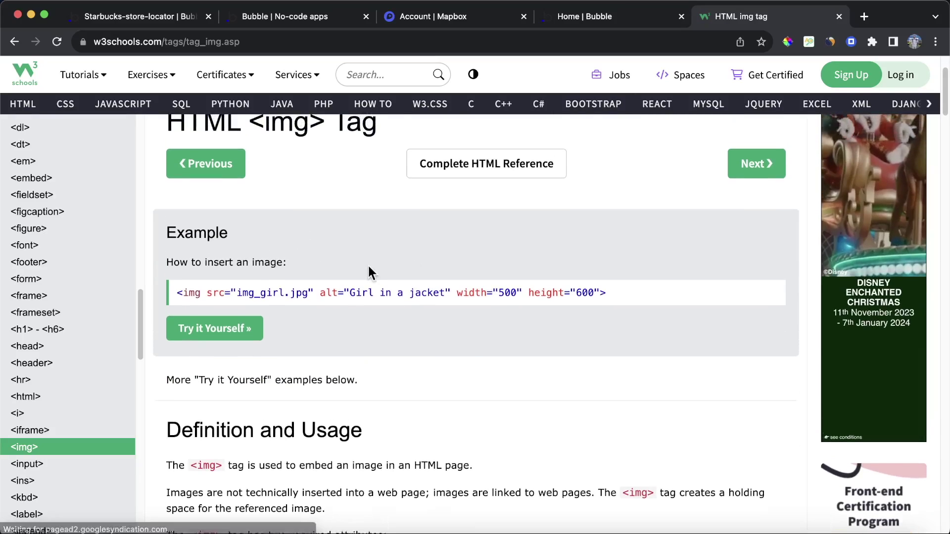
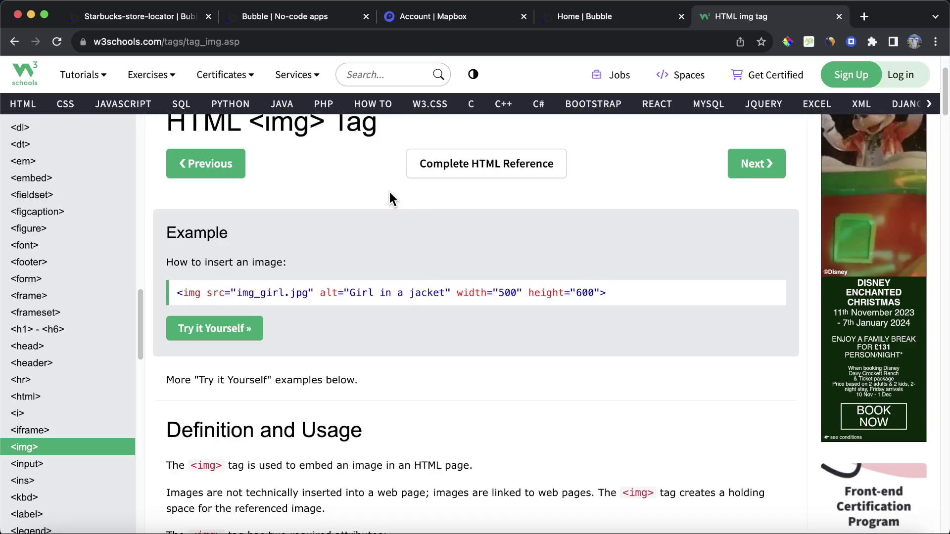
triple_click(391, 293)
key("ctrl+c")
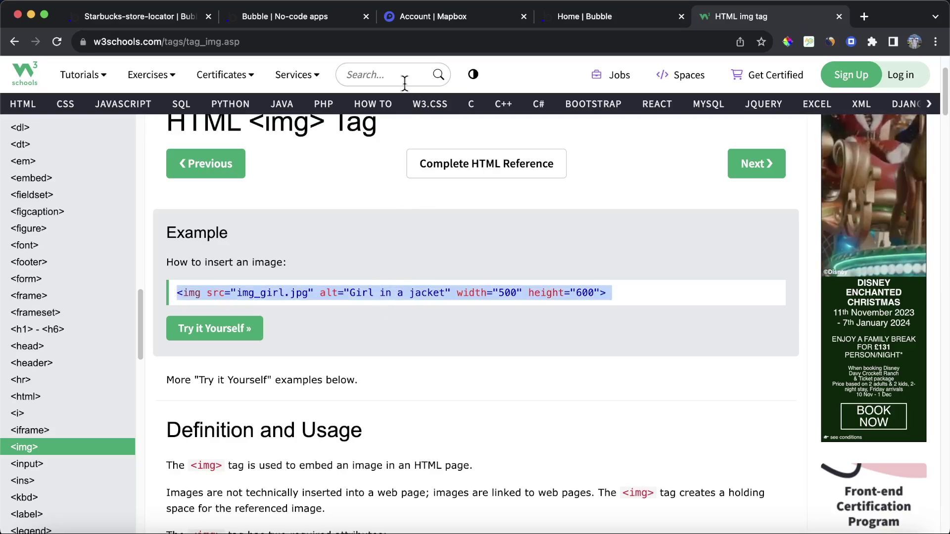
Back in the Bubble editor, paste the example <img> tag below the closing time paragraph and remove the trailing blank line.
left_click(158, 22)
left_click(276, 236)
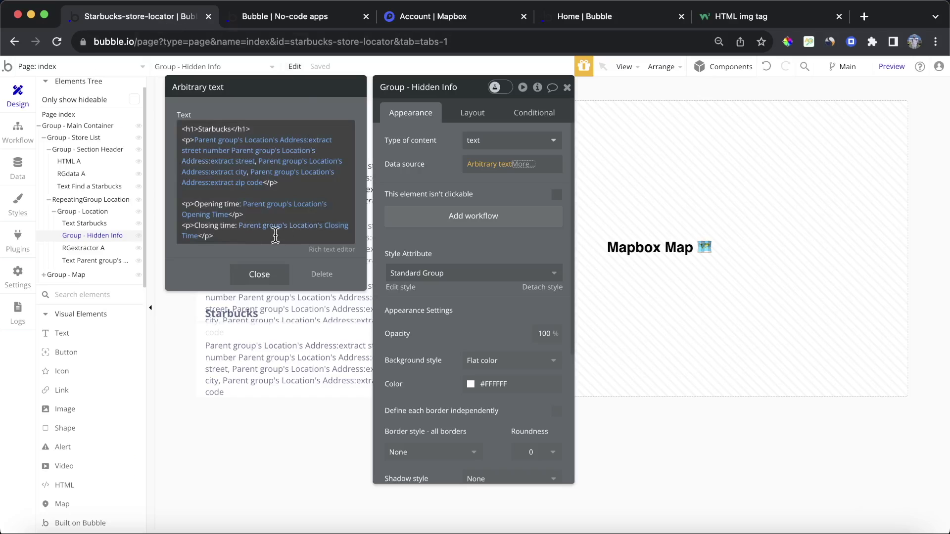
left_click(242, 236)
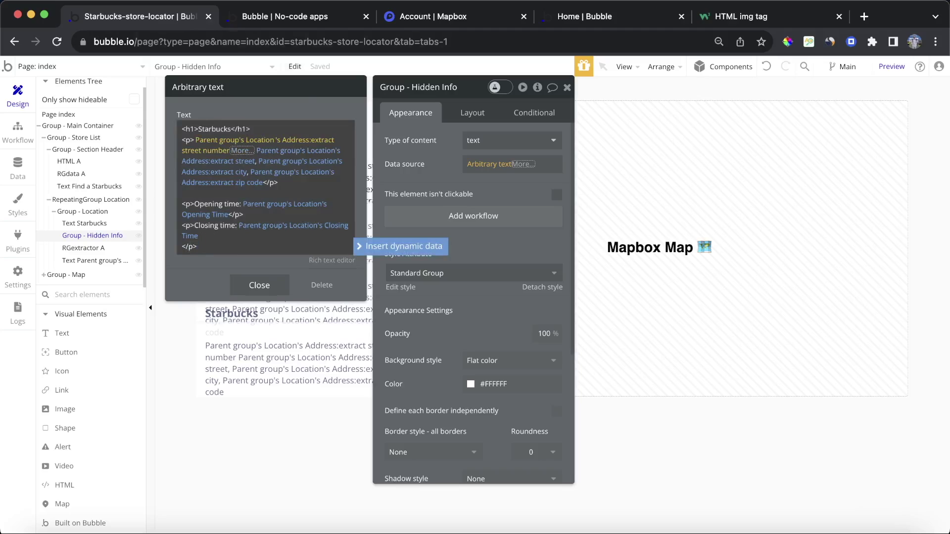
key("ctrl+v")
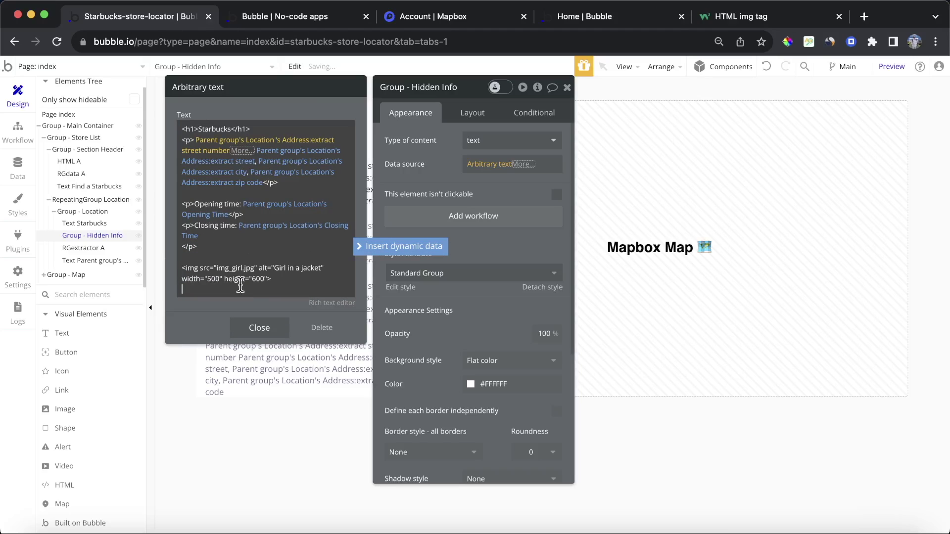
key("BackSpace")
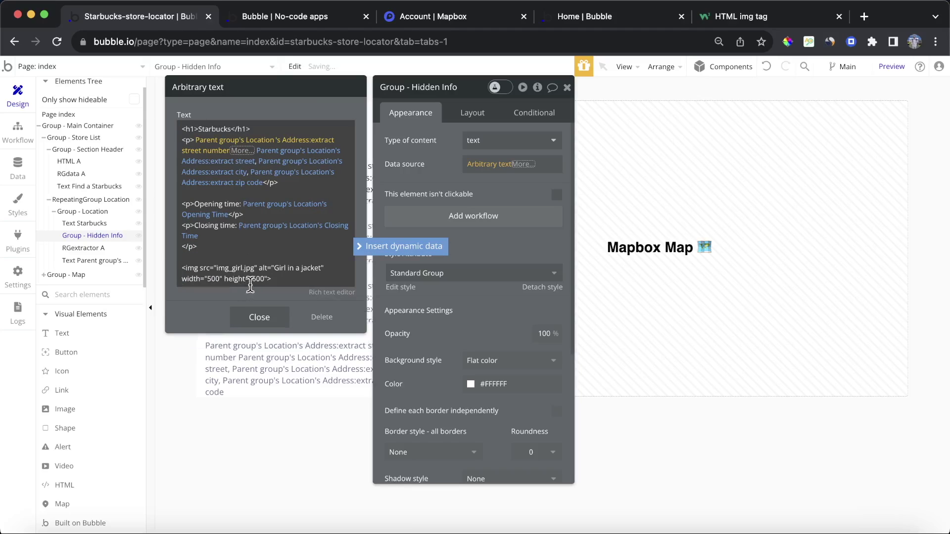
Replace the <img> tag's src file name with the dynamic value Parent group's Location's Image's URL.
double_click(233, 269)
left_click(413, 245)
left_click(297, 305)
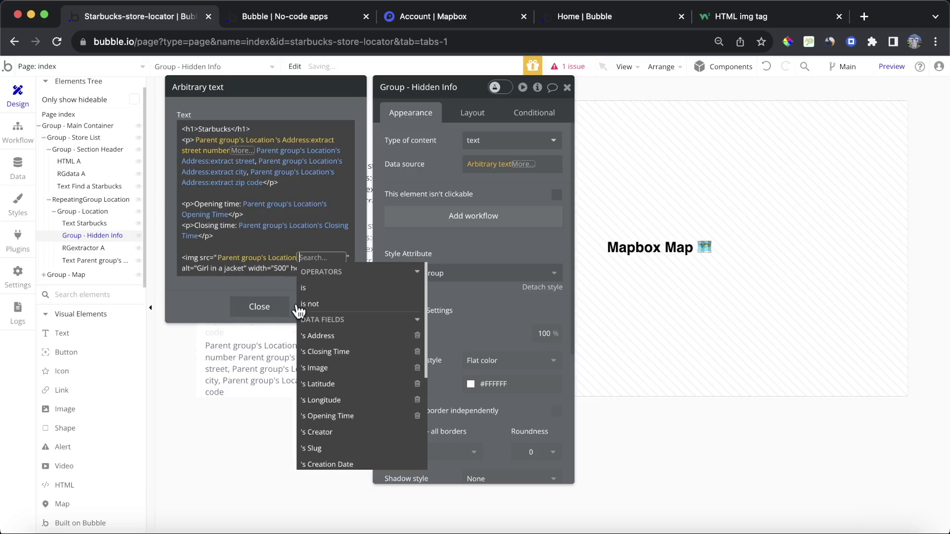
left_click(359, 368)
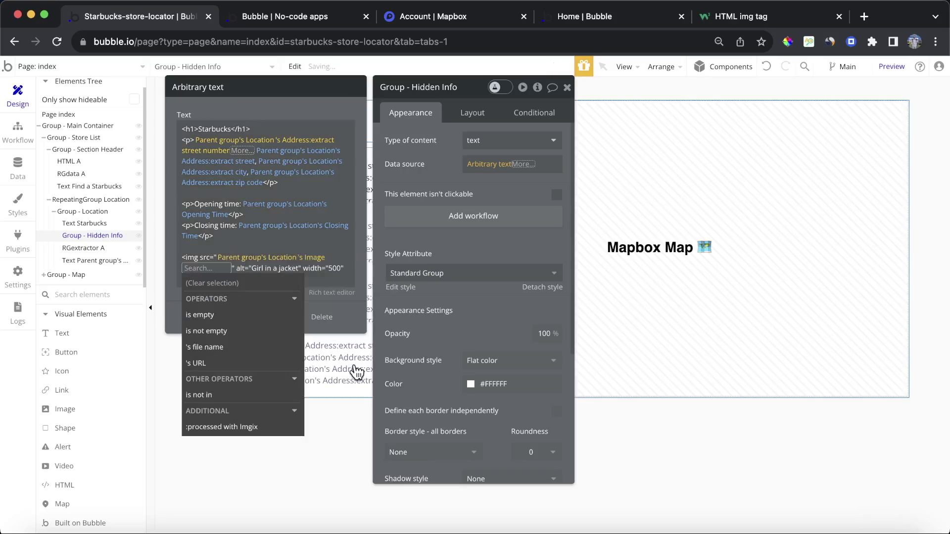
left_click(217, 367)
left_click(174, 316)
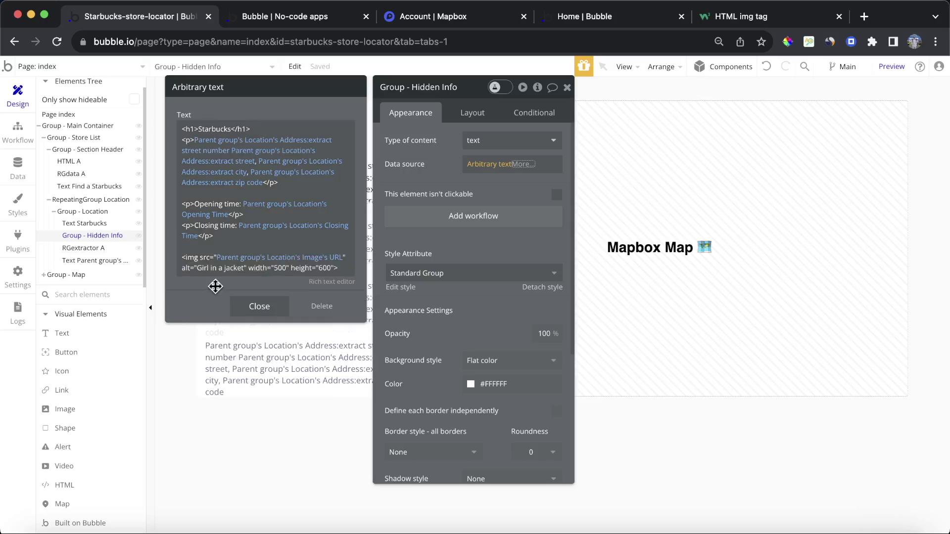
Change the <img> tag's alt text to "Starbucks Location".
triple_click(205, 272)
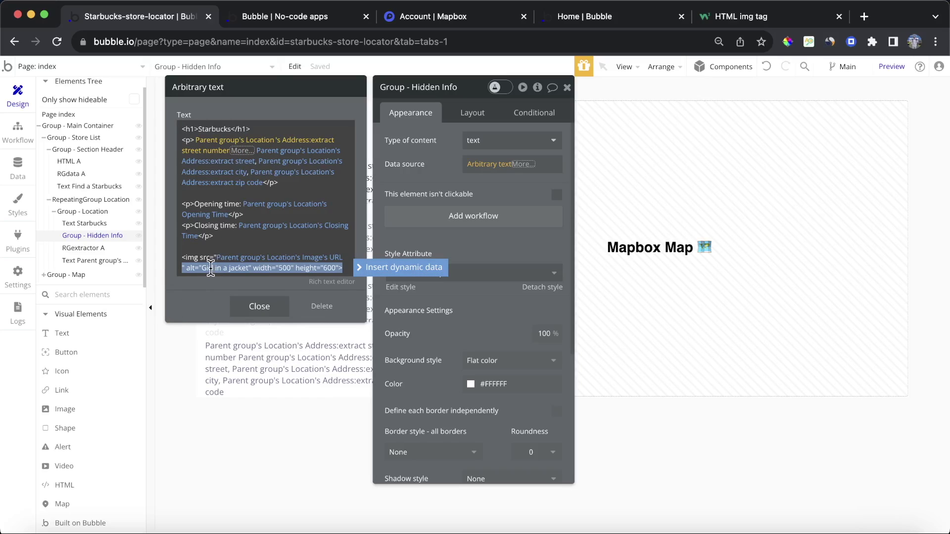
left_click(214, 269)
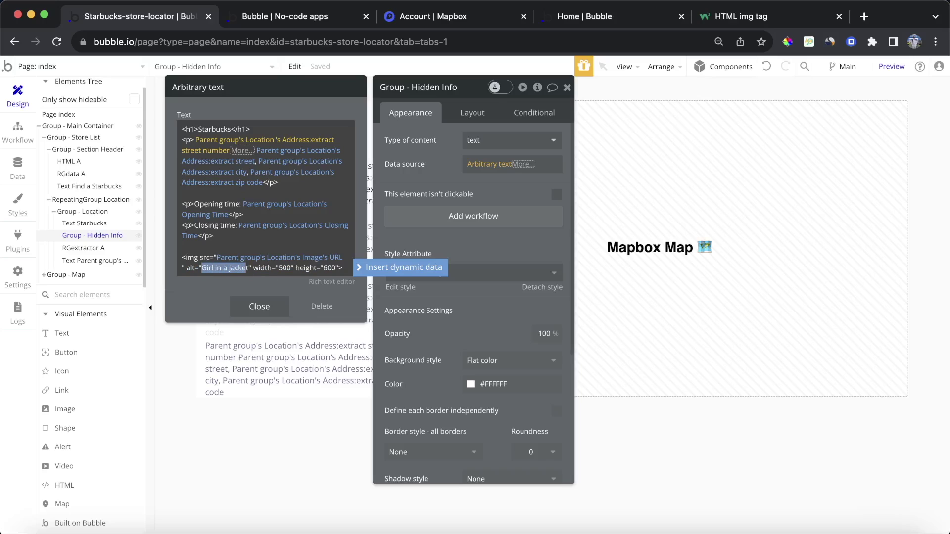
type("Starbucks Location")
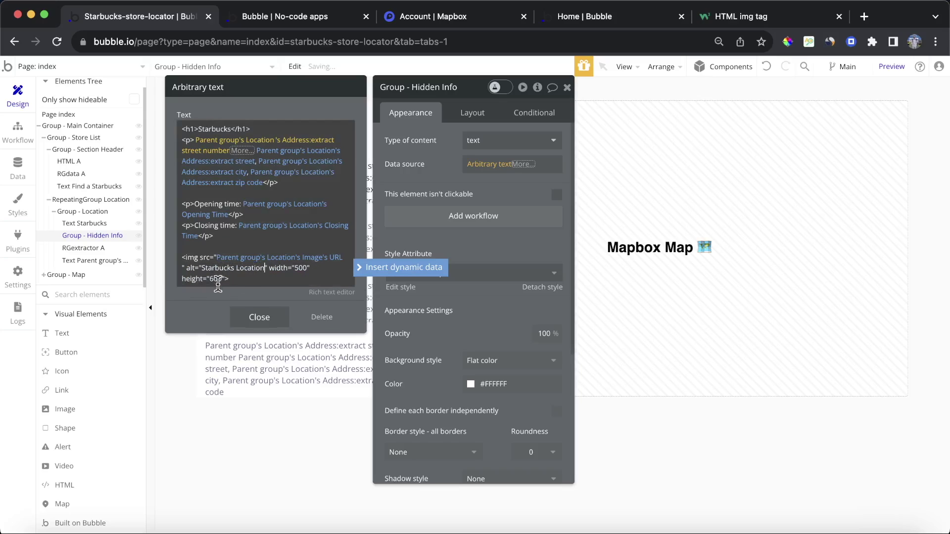
left_click(214, 312)
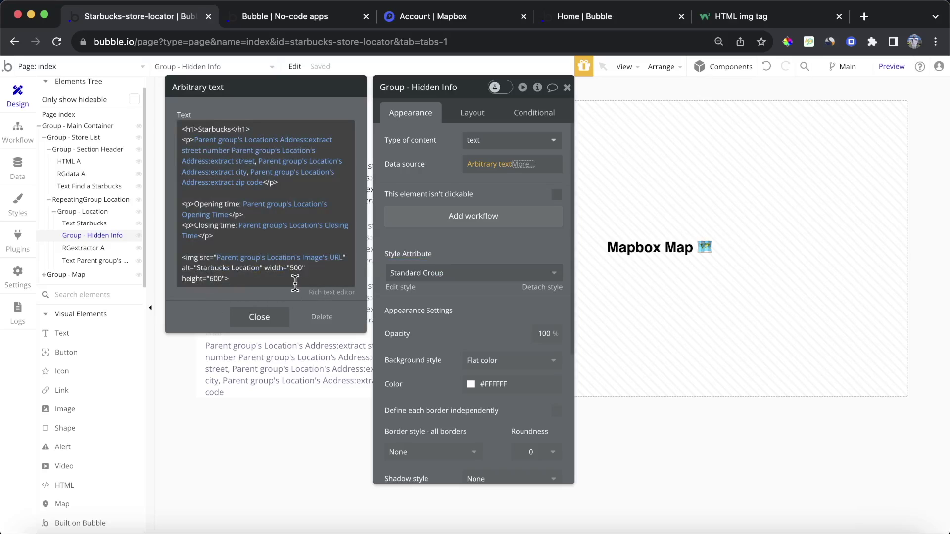
Switch to the store locator preview, refresh it, and check the image in two markers' popups.
left_click(281, 19)
left_click(344, 67)
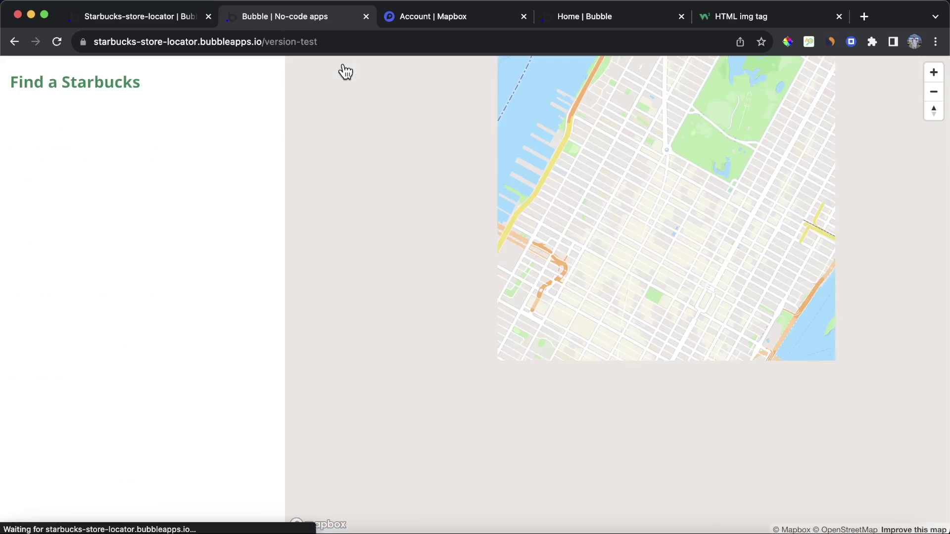
left_click(637, 305)
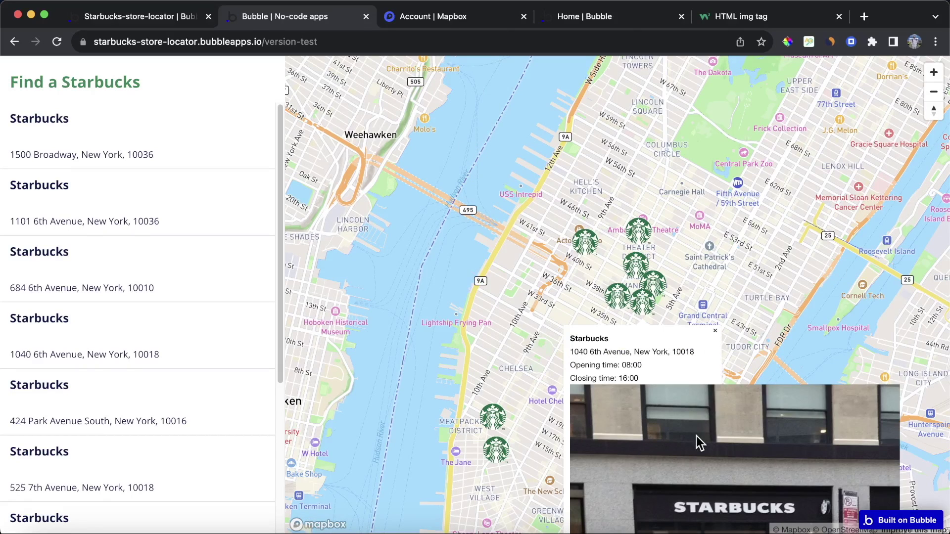
left_click(639, 232)
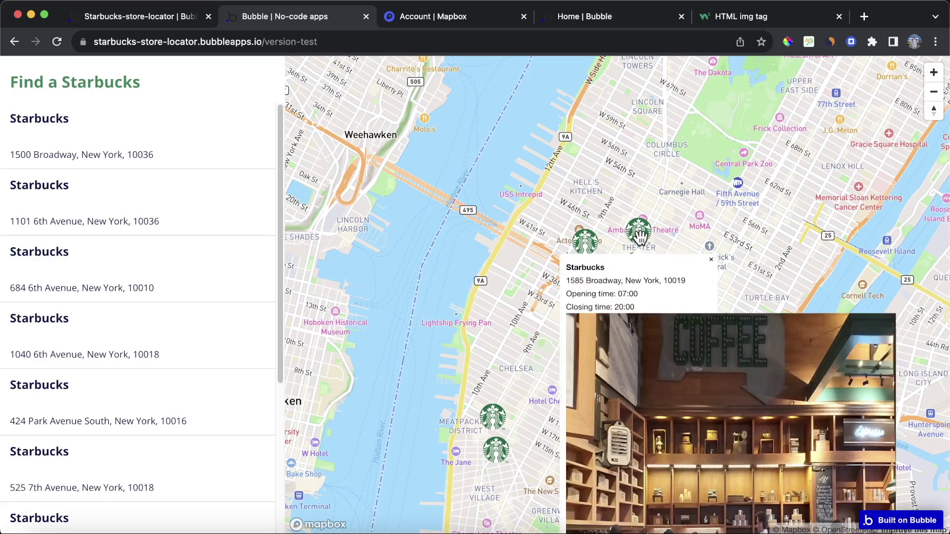
Back in the Bubble editor, set the <img> tag's width to 100% and remove its height attribute.
left_click(140, 14)
triple_click(215, 278)
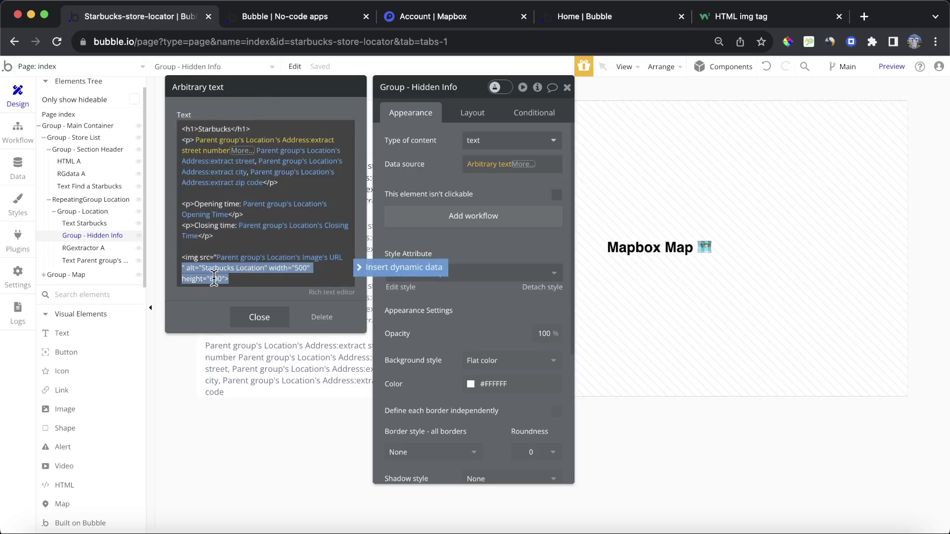
left_click(214, 278)
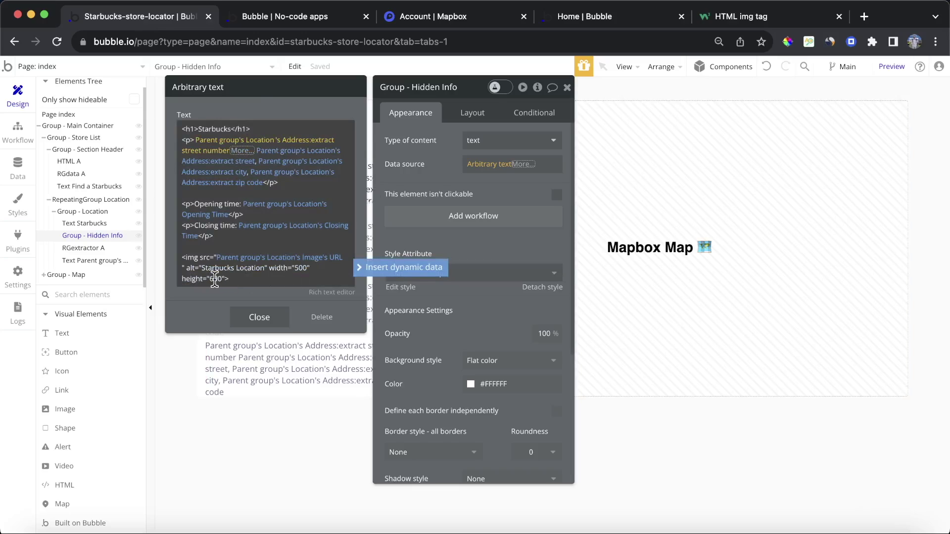
left_click_drag(222, 278, 195, 279)
key("BackSpace")
key("BackSpace")
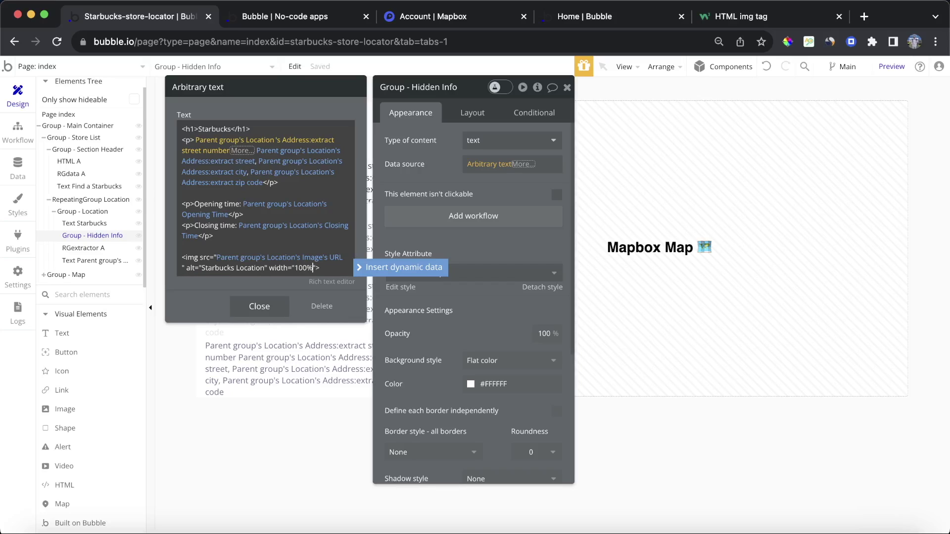
left_click(221, 297)
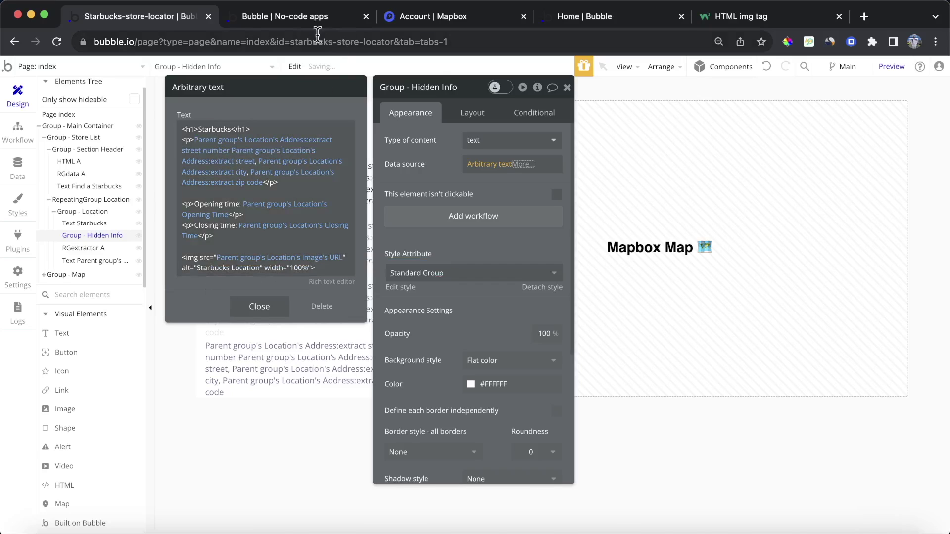
Switch to the refreshed store locator preview, check the image size in several markers' popups, and close the popup.
left_click(265, 18)
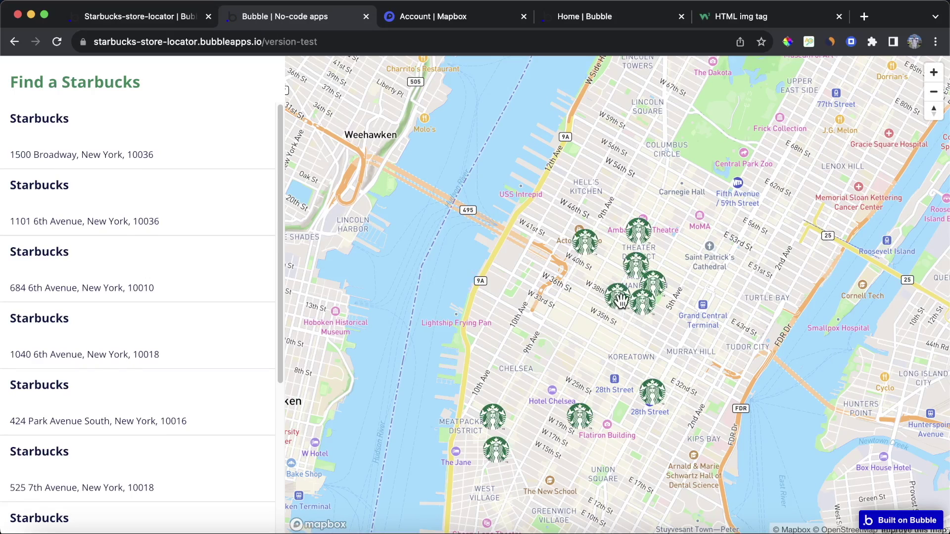
left_click(620, 298)
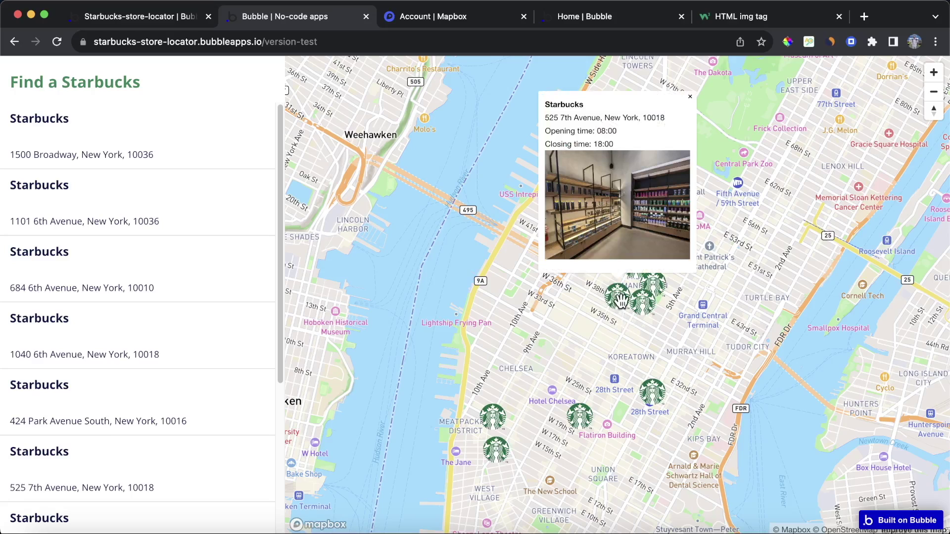
left_click(641, 311)
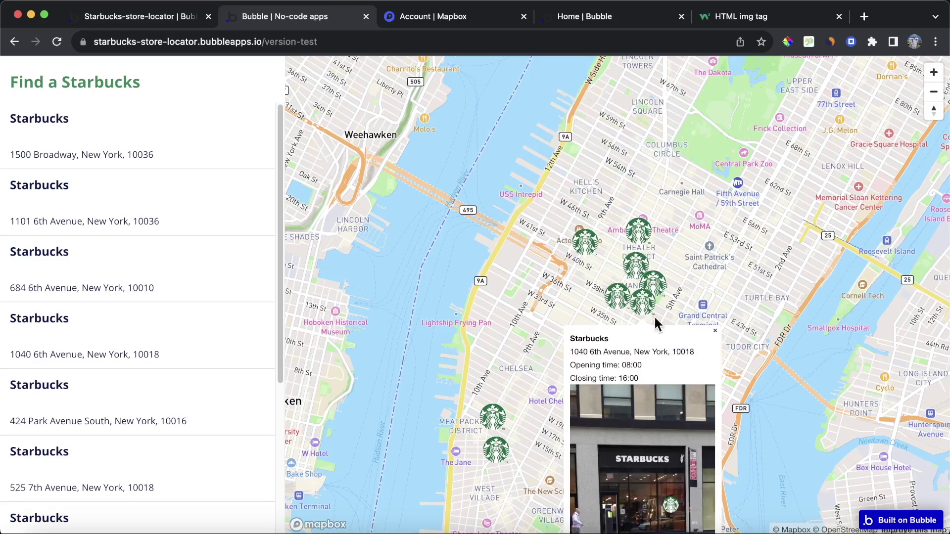
left_click(643, 230)
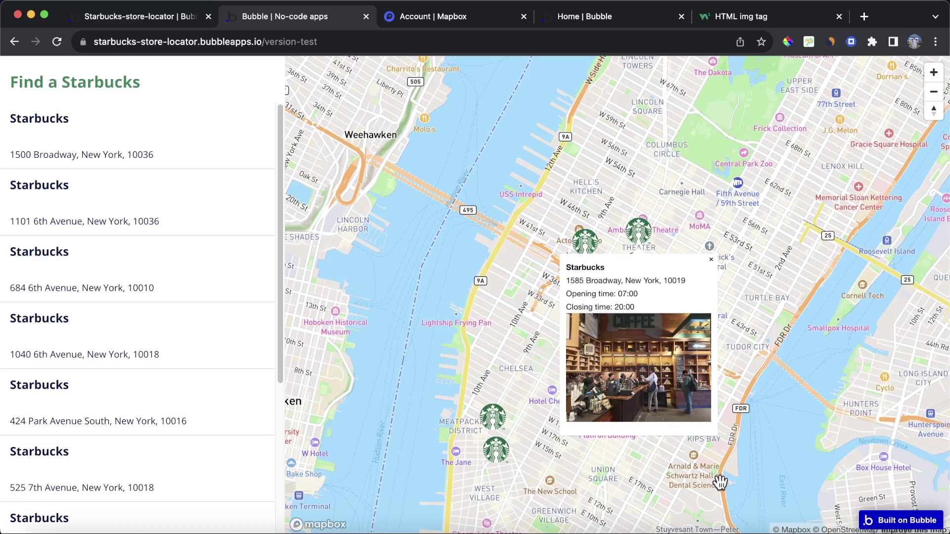
left_click(711, 259)
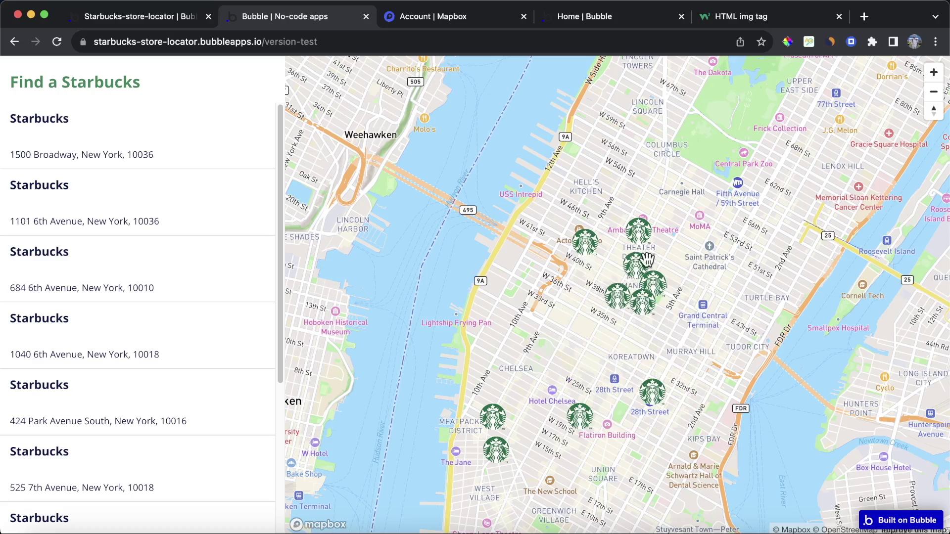
left_click(585, 248)
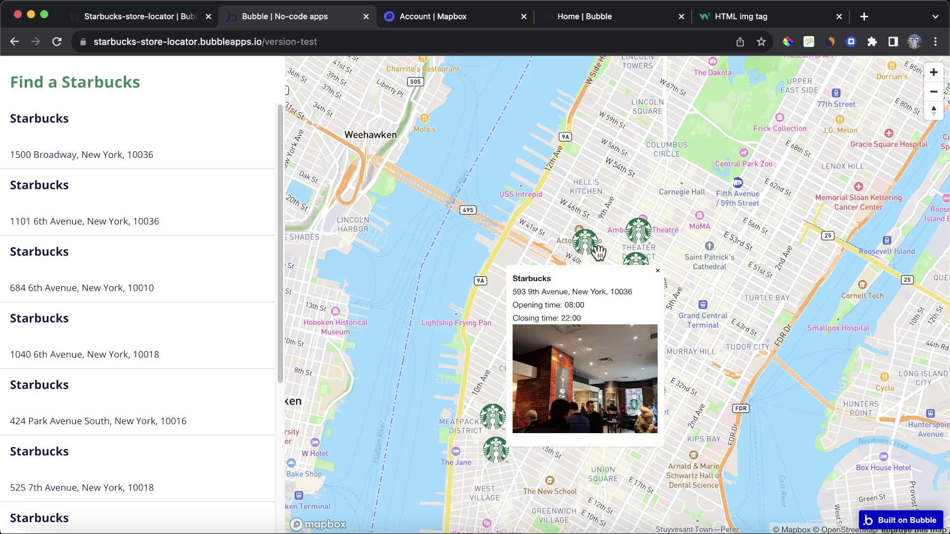
left_click(658, 274)
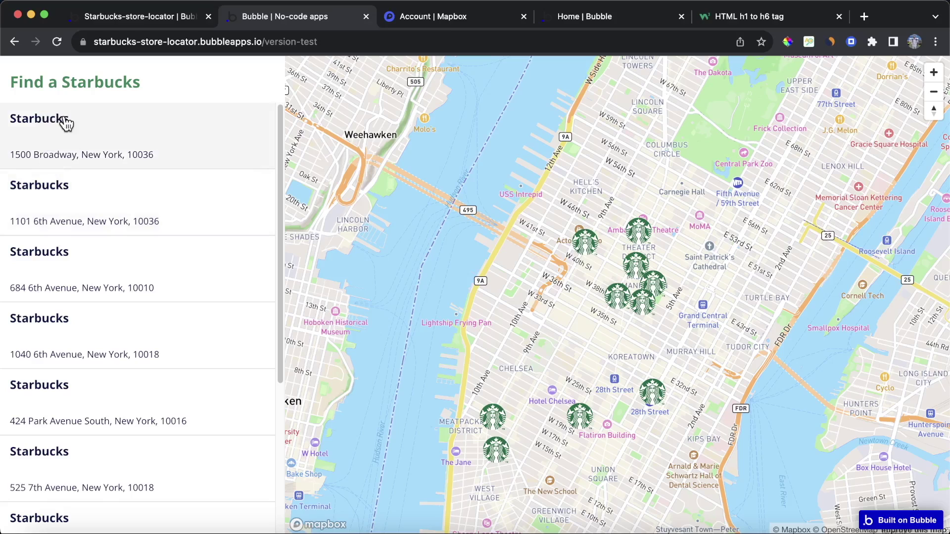
Back in the Bubble editor, move RGextractor A out of Group - Location to directly under RepeatingGroup Location.
left_click(152, 18)
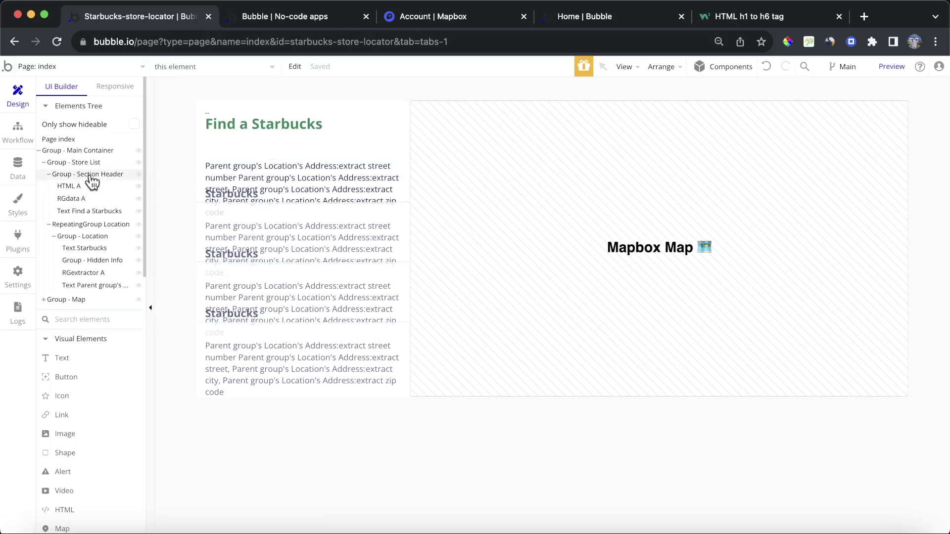
left_click(94, 249)
left_click(102, 273)
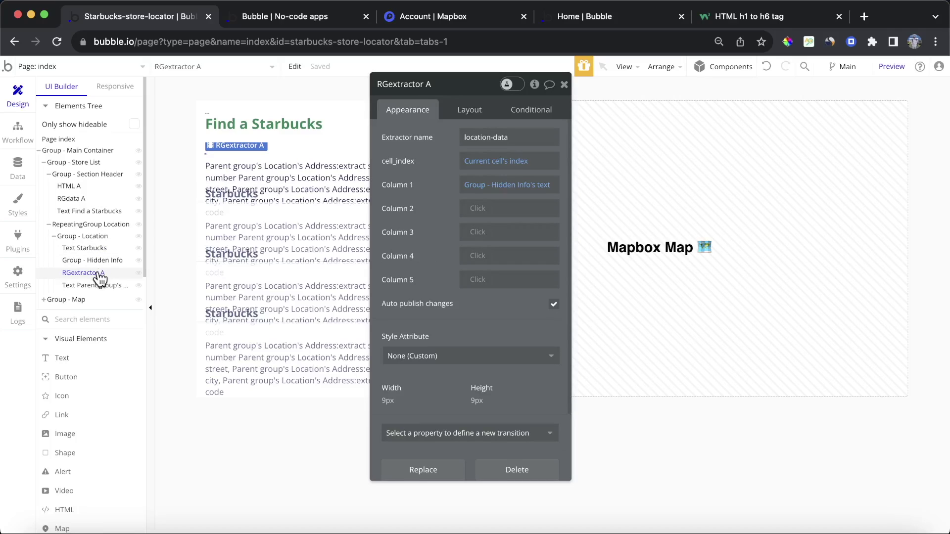
left_click_drag(100, 275, 93, 238)
Refresh the store locator preview, check that a marker's popup still opens, and close it.
left_click(285, 17)
key("super+r")
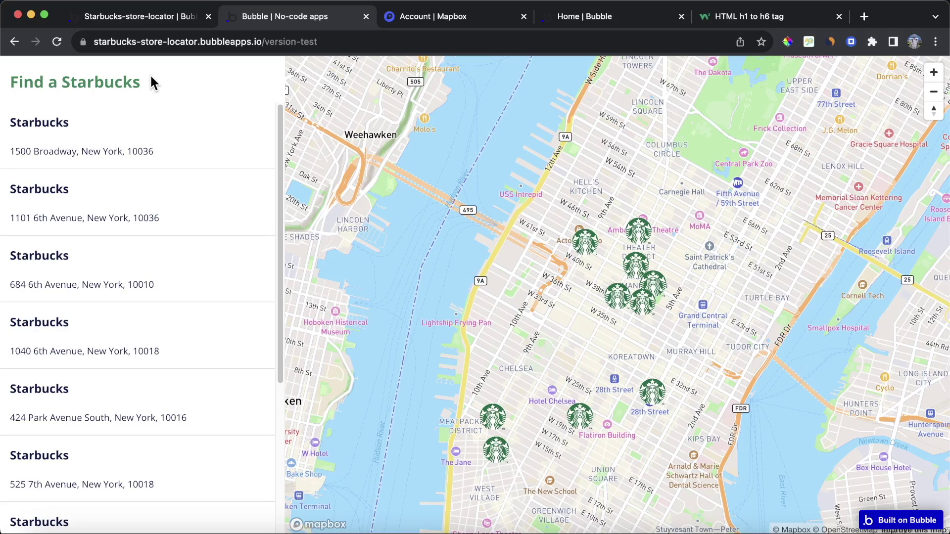
left_click(629, 232)
left_click(711, 260)
Return to the Bubble editor, open the admin-panel page, and launch its preview.
left_click(141, 17)
left_click(111, 70)
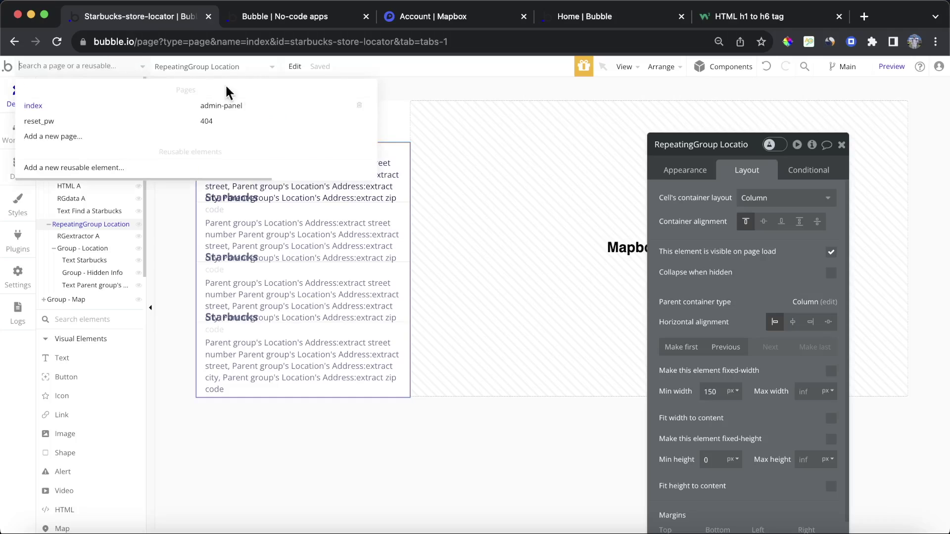
left_click(221, 106)
left_click(891, 66)
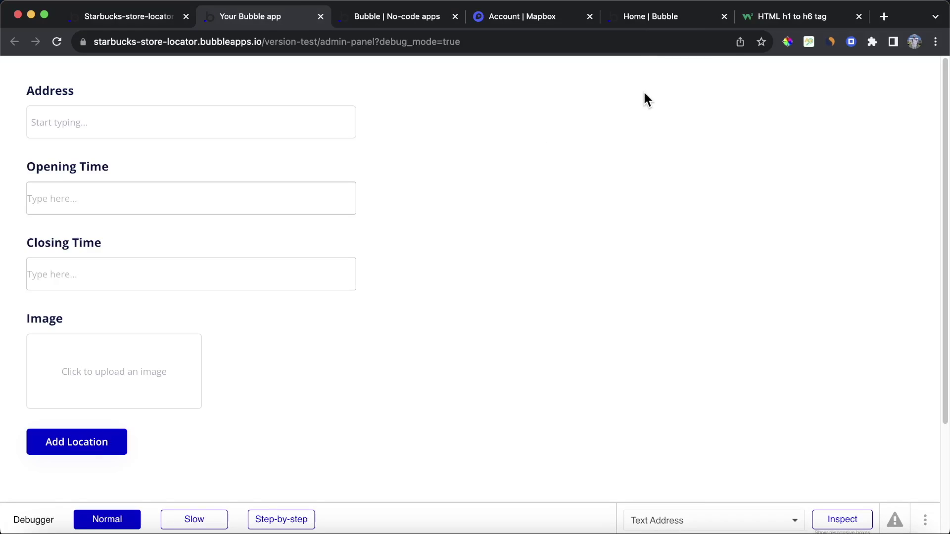
In the Google results for "starbucks central london", view the first Starbucks Coffee listing's details and return to the admin panel preview.
left_click(771, 10)
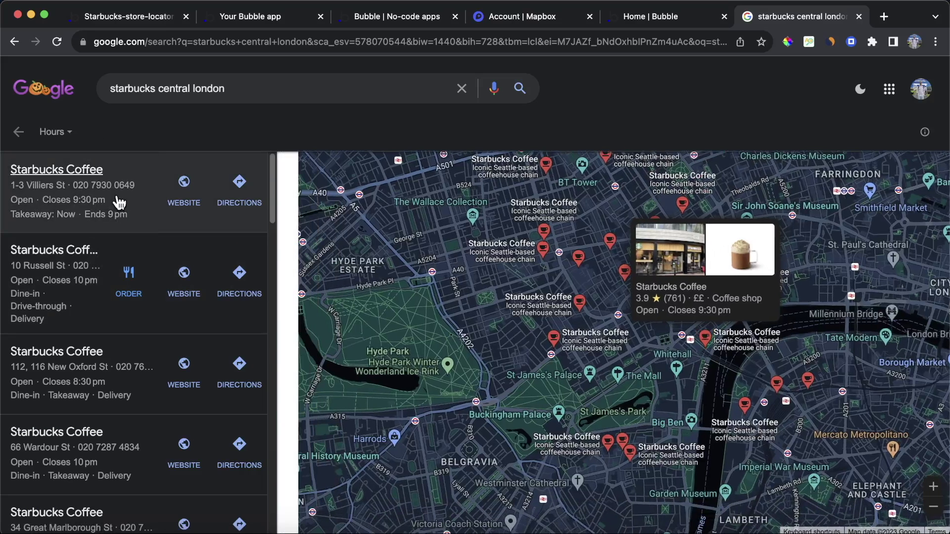
left_click(118, 202)
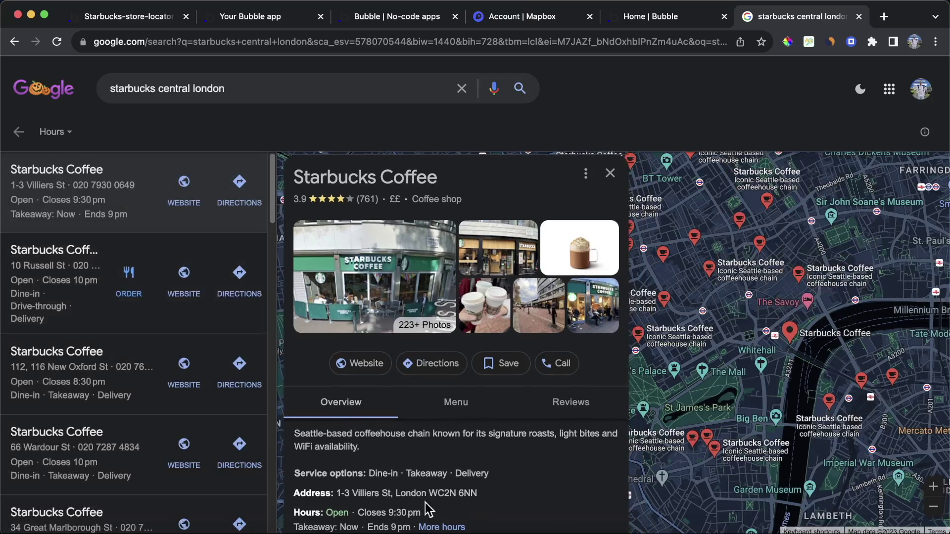
key("ctrl+Tab")
key("ctrl+Tab")
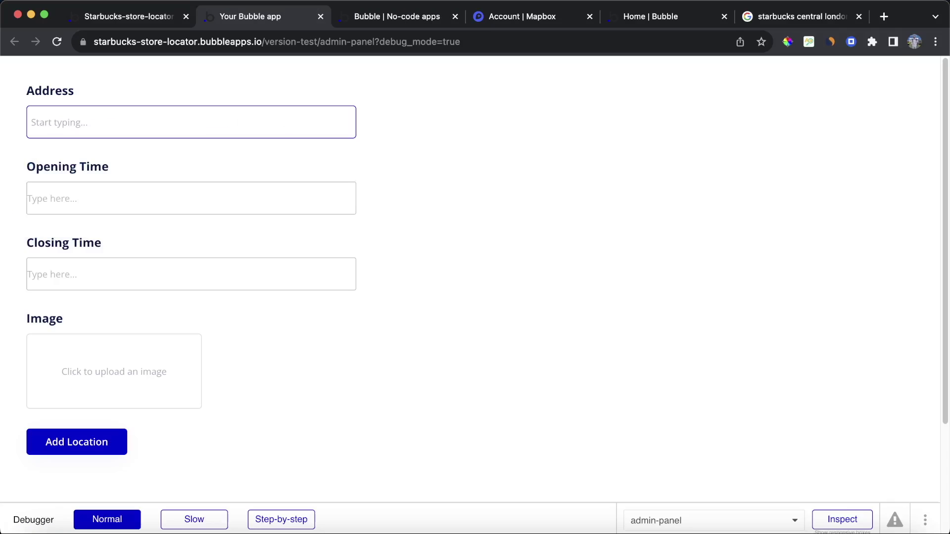
Add a location with the looked-up London store's address, opening time 08:00, closing time 22:00 and a store image.
type("1 Villiers")
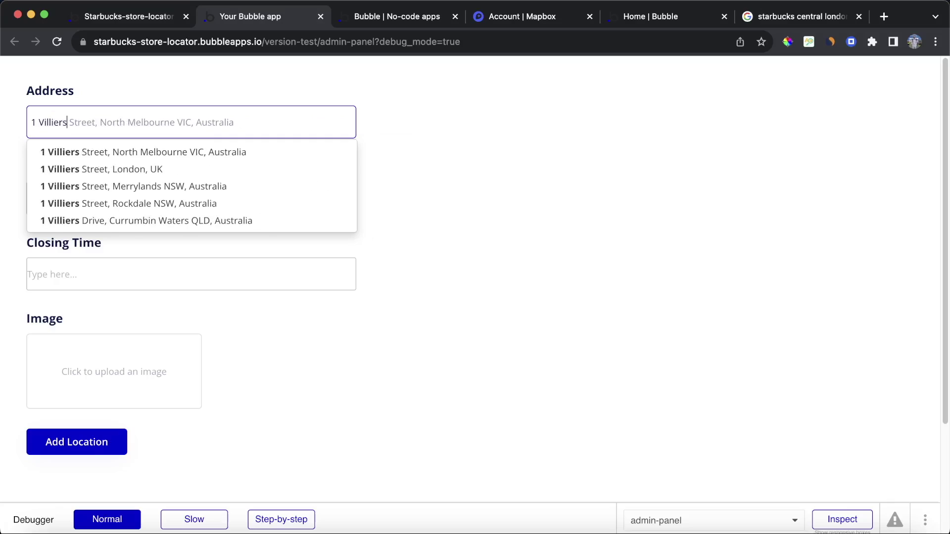
left_click(155, 170)
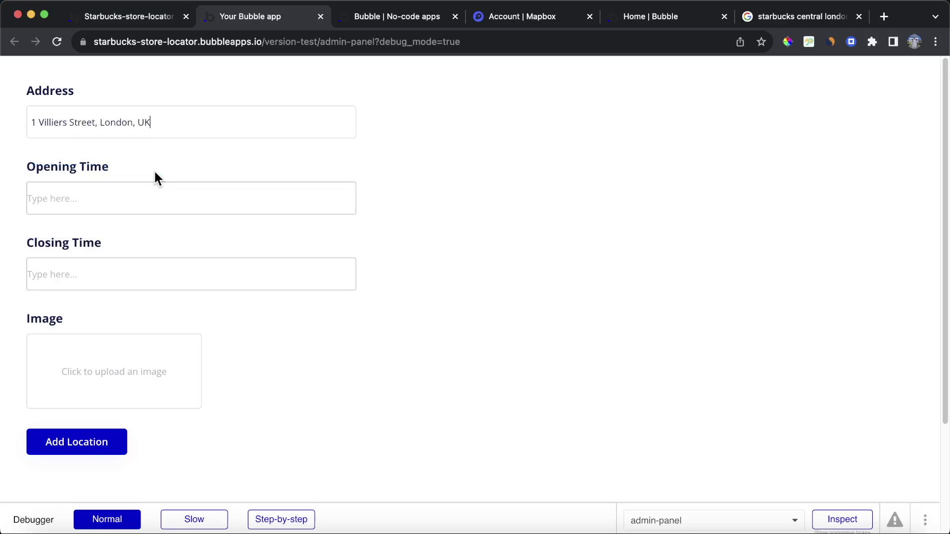
left_click(138, 193)
type("08:00")
type("22:")
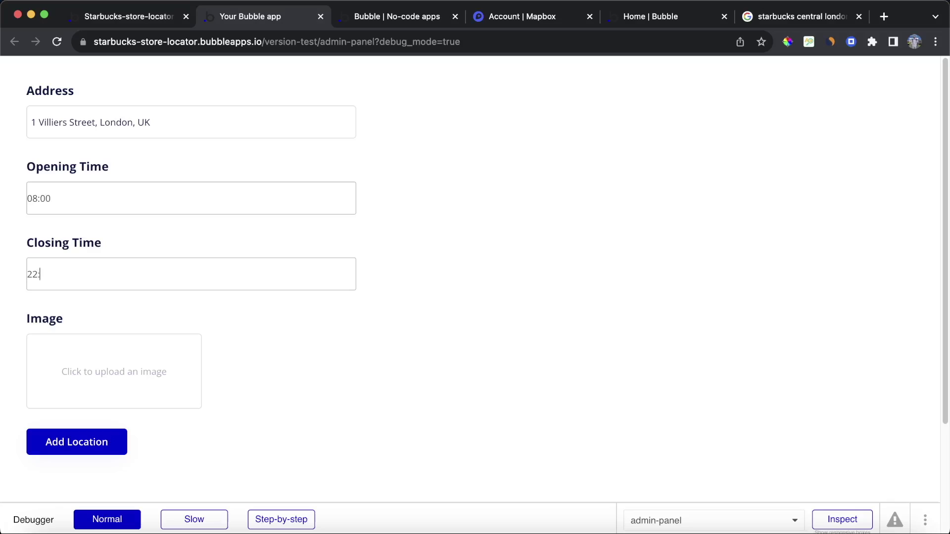
type("00")
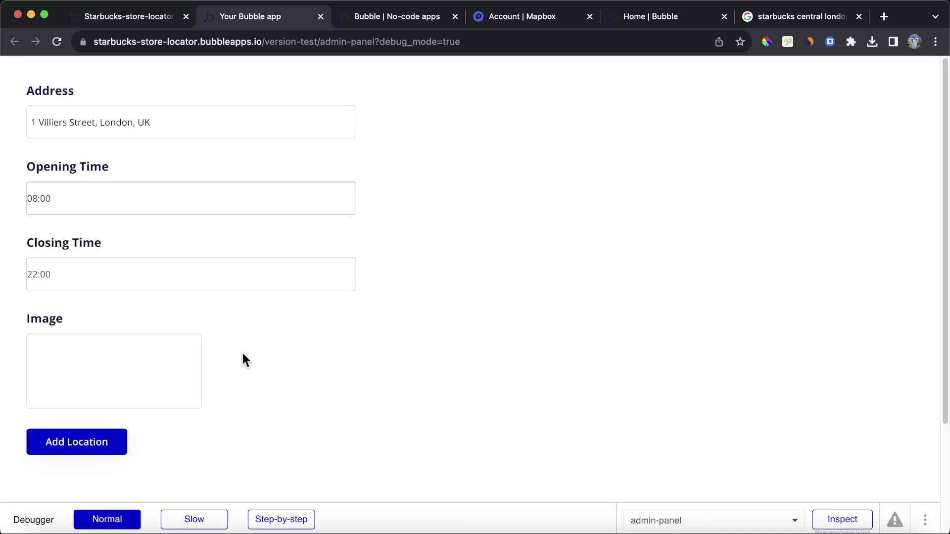
left_click(109, 443)
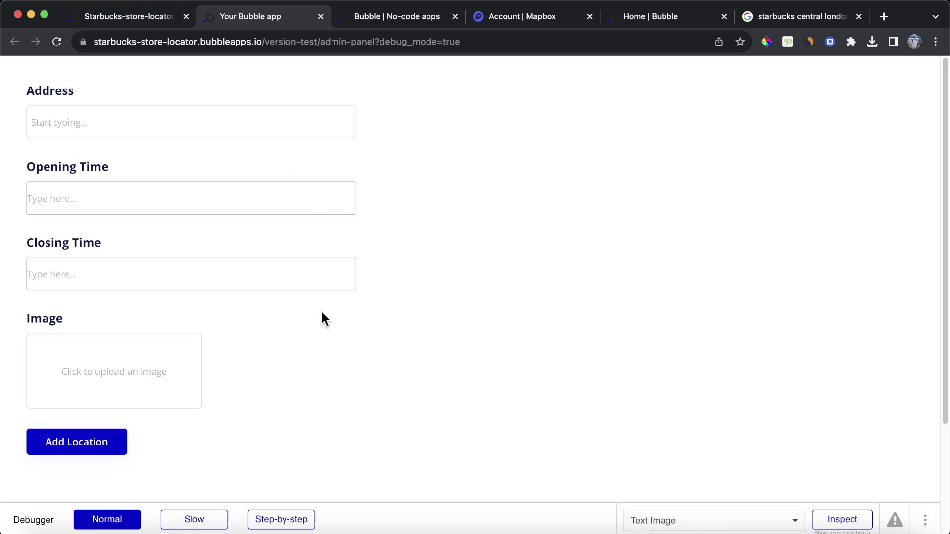
Switch to the Bubble editor and view the All Locations entries in the app data.
left_click(125, 16)
left_click(18, 171)
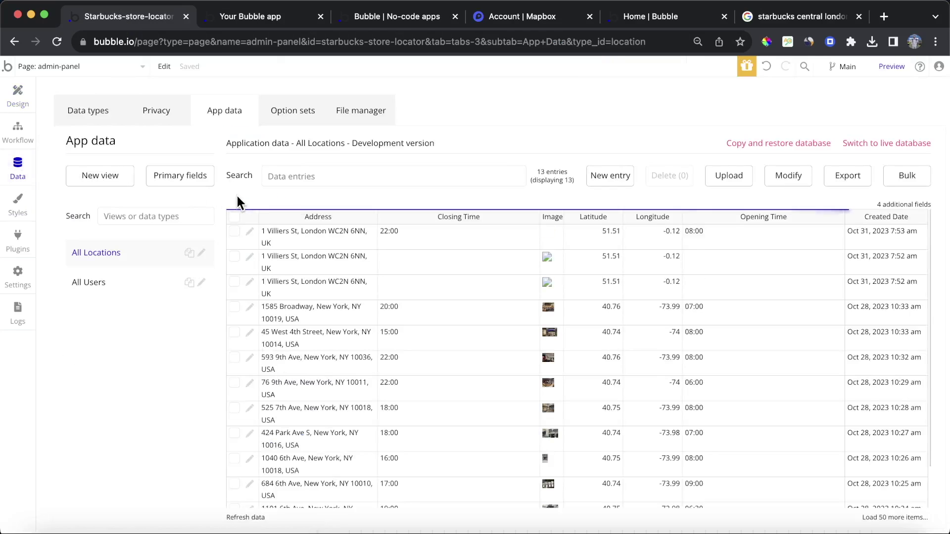
Delete the two duplicate London entries that lack opening and closing times from All Locations.
left_click(235, 257)
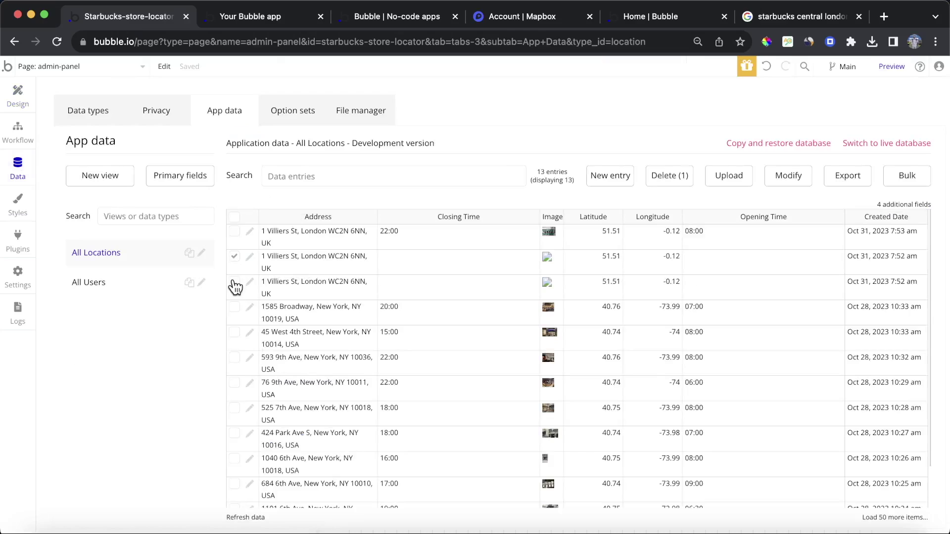
left_click(234, 282)
left_click(670, 176)
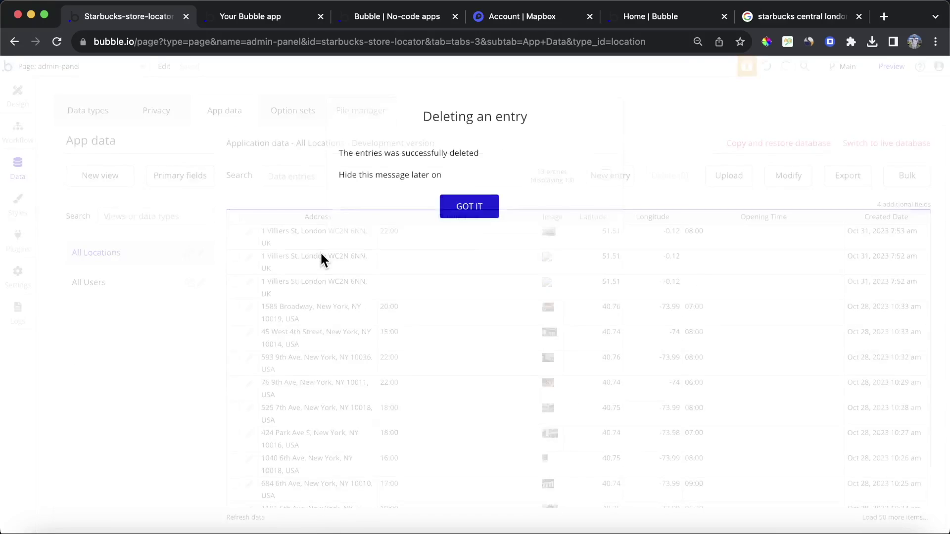
left_click(467, 205)
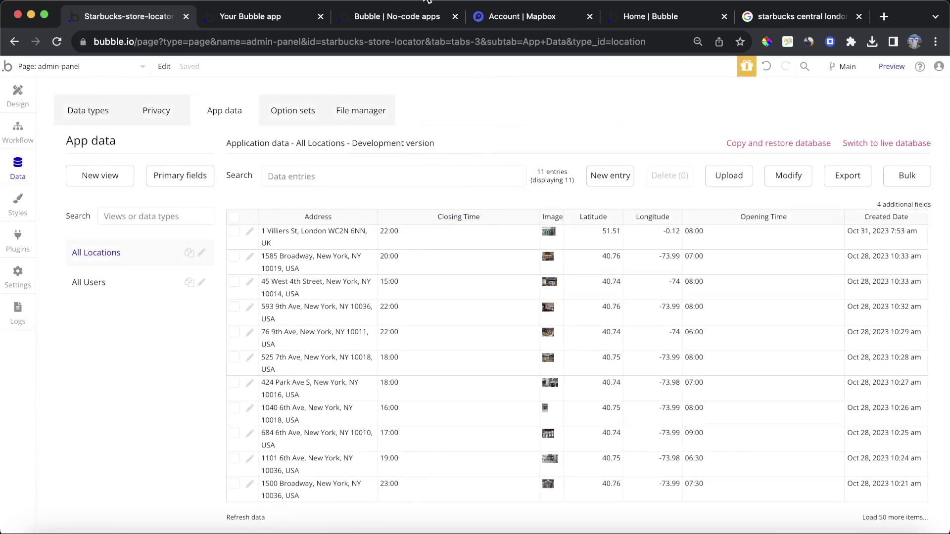
Open the index page in the Bubble editor and launch its preview.
left_click(271, 15)
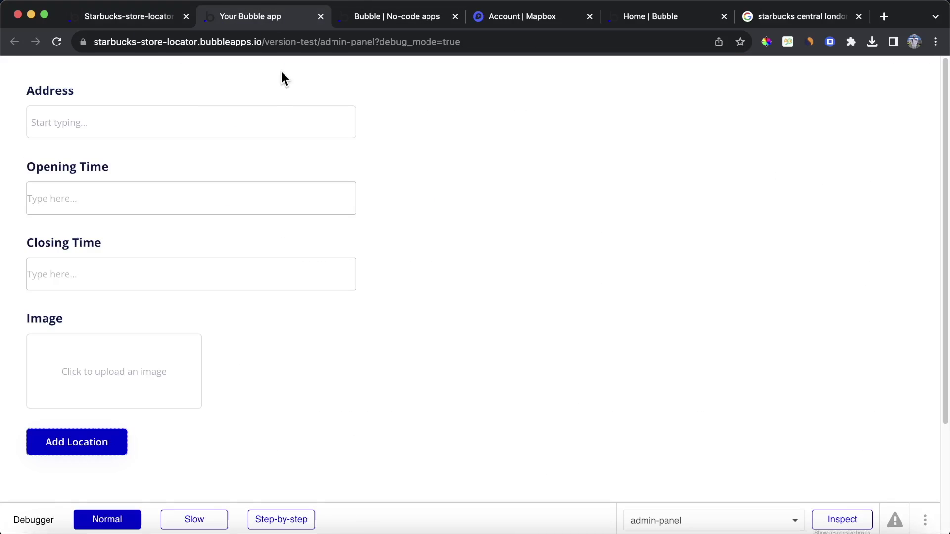
left_click(127, 10)
left_click(109, 66)
left_click(123, 102)
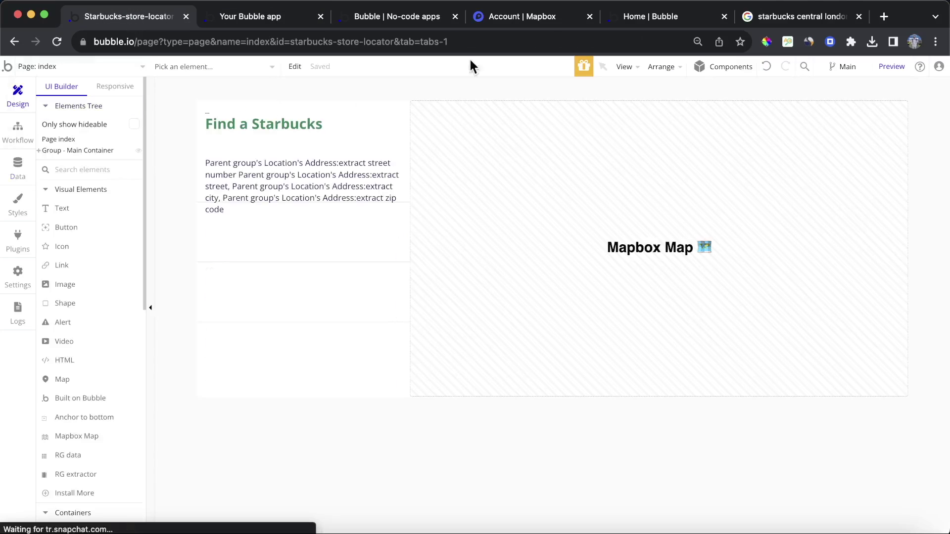
left_click(892, 66)
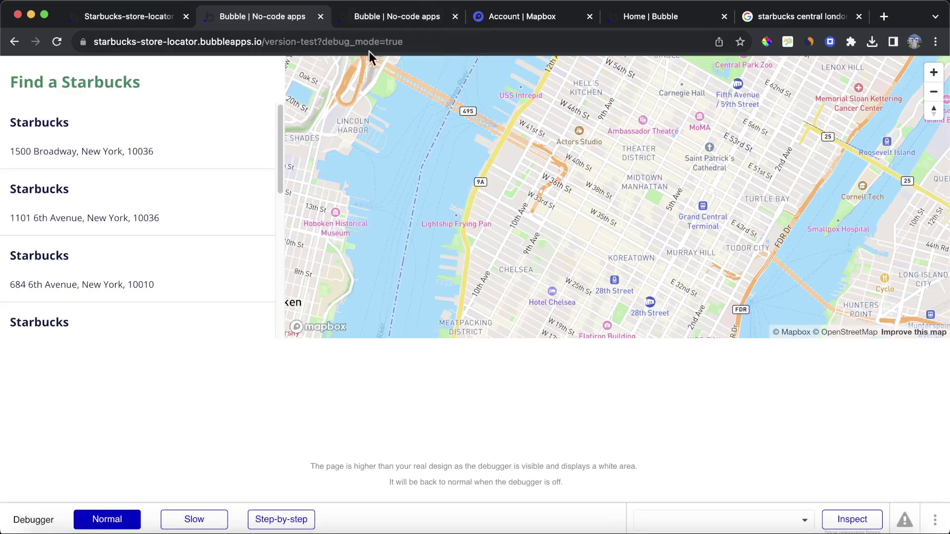
Reload the index preview without the debug_mode parameter in its address.
left_click_drag(367, 42, 563, 43)
key("BackSpace")
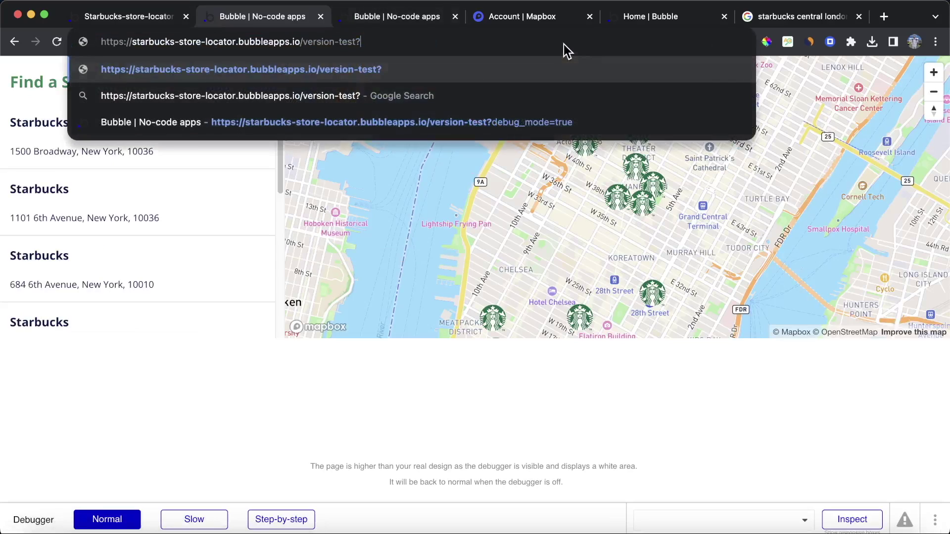
key("Return")
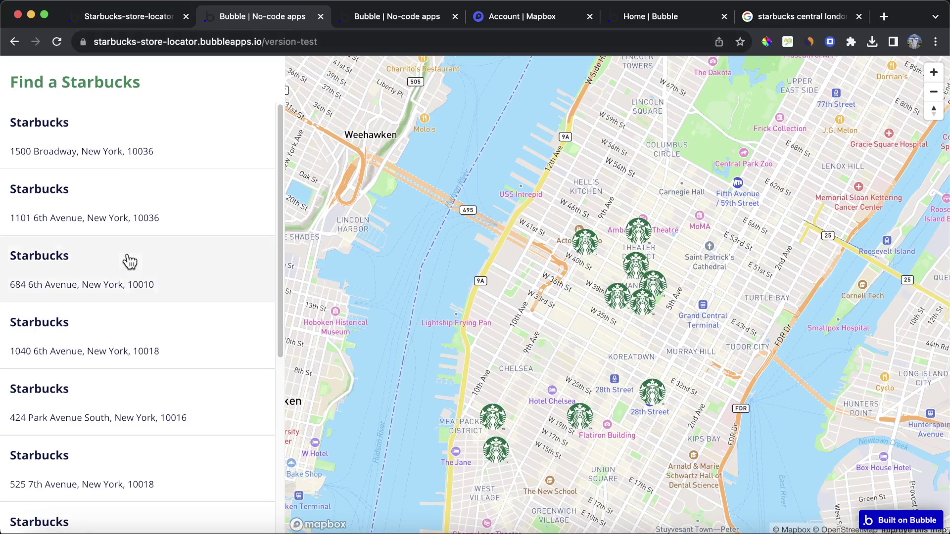
Show the London store on the map from the end of the store list, and look through the whole list.
scroll(130, 262, "down", 5)
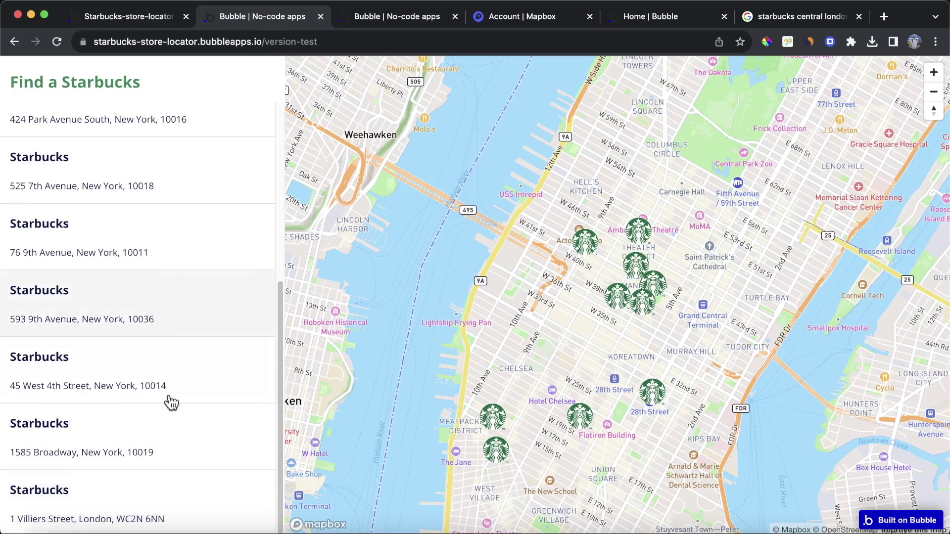
left_click(187, 504)
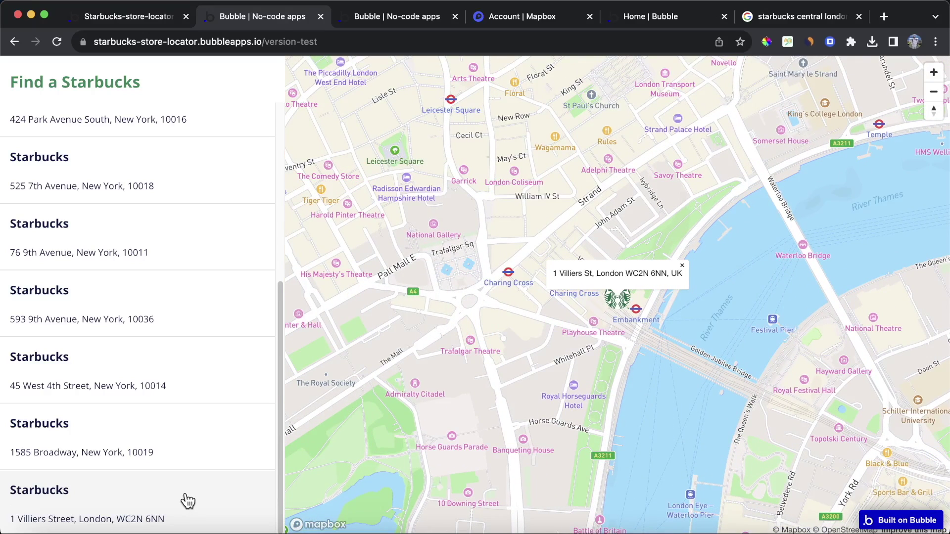
scroll(166, 370, "up", 5)
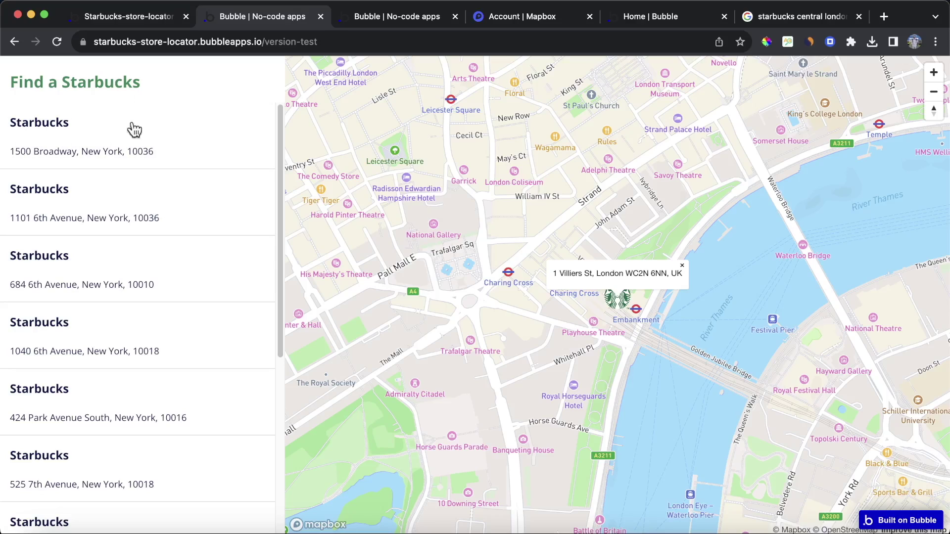
scroll(155, 275, "down", 6)
scroll(149, 426, "up", 6)
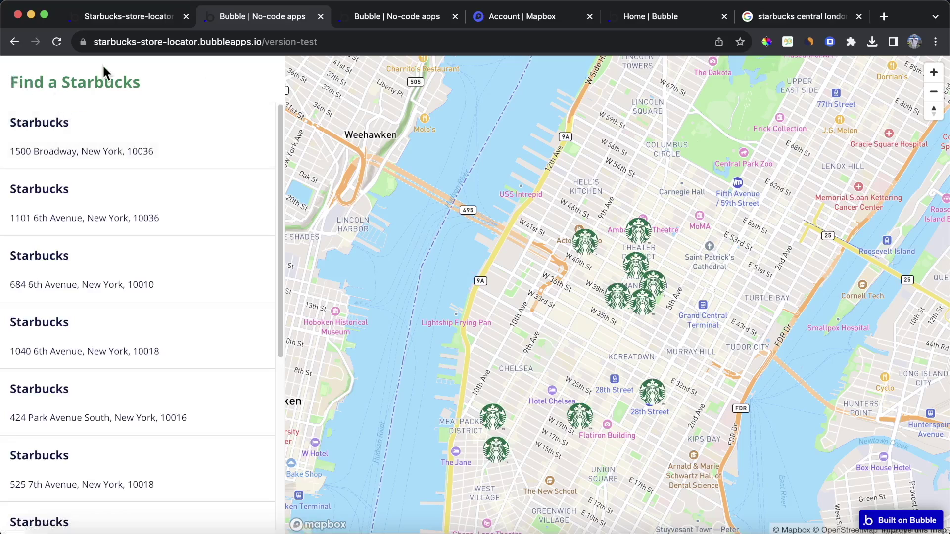
Back in the Bubble editor, add a Searchbox to the Find a Starbucks header group with Geographic places as its choices style.
left_click(121, 18)
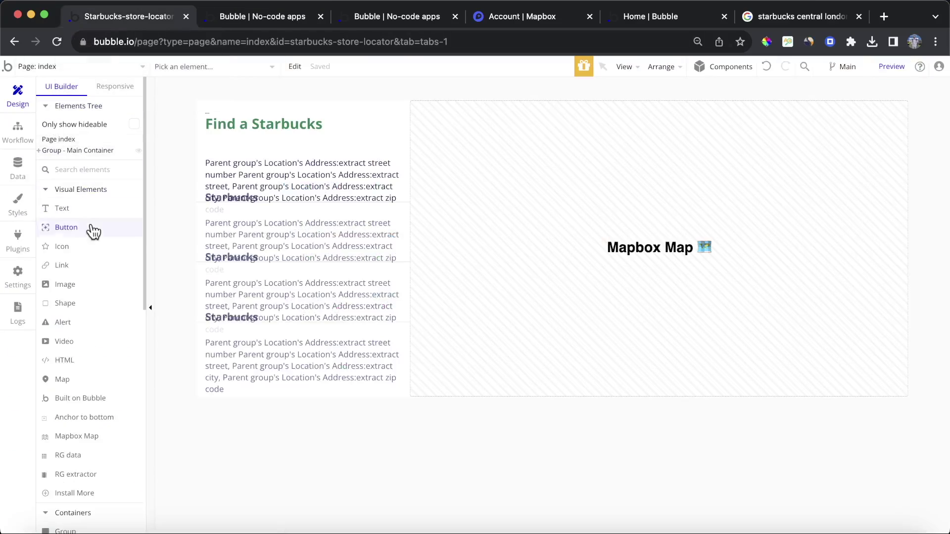
scroll(97, 243, "down", 10)
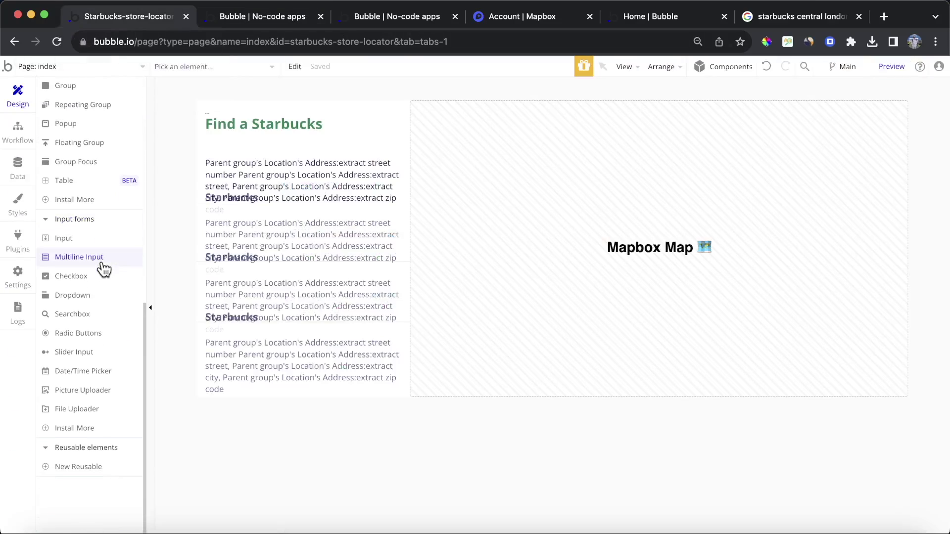
left_click(95, 313)
left_click_drag(218, 114, 369, 136)
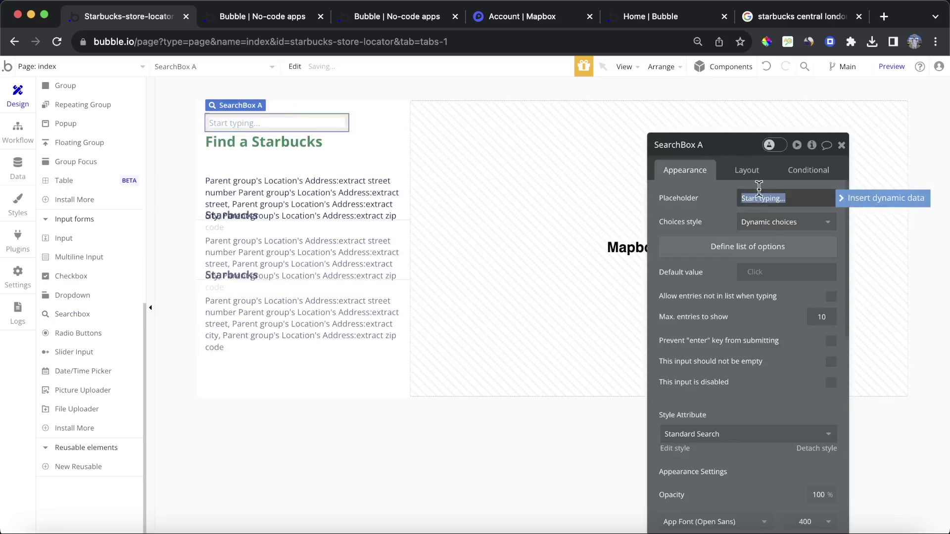
left_click(767, 220)
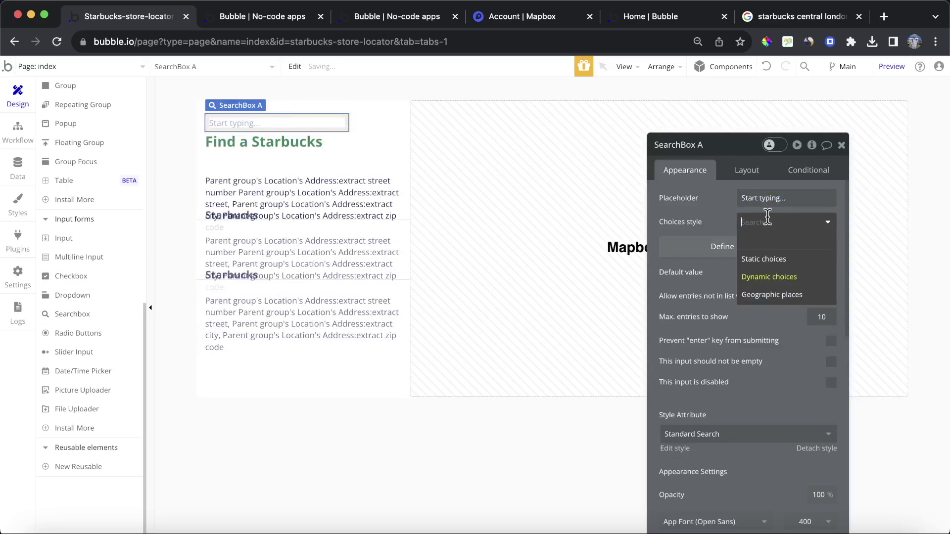
left_click(794, 296)
Move the search box below the heading and make its width flexible, with a 200 px minimum and an 80% maximum.
left_click(738, 172)
left_click(770, 288)
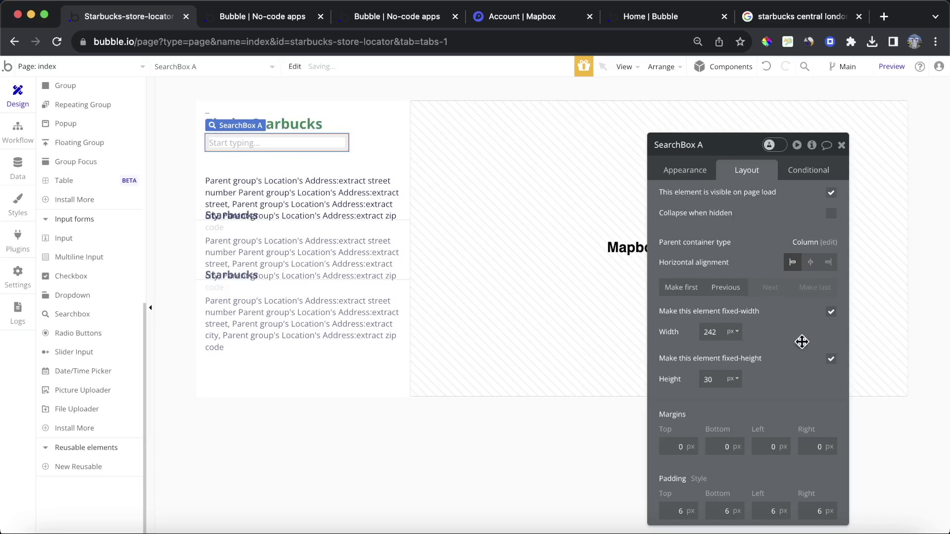
left_click(840, 314)
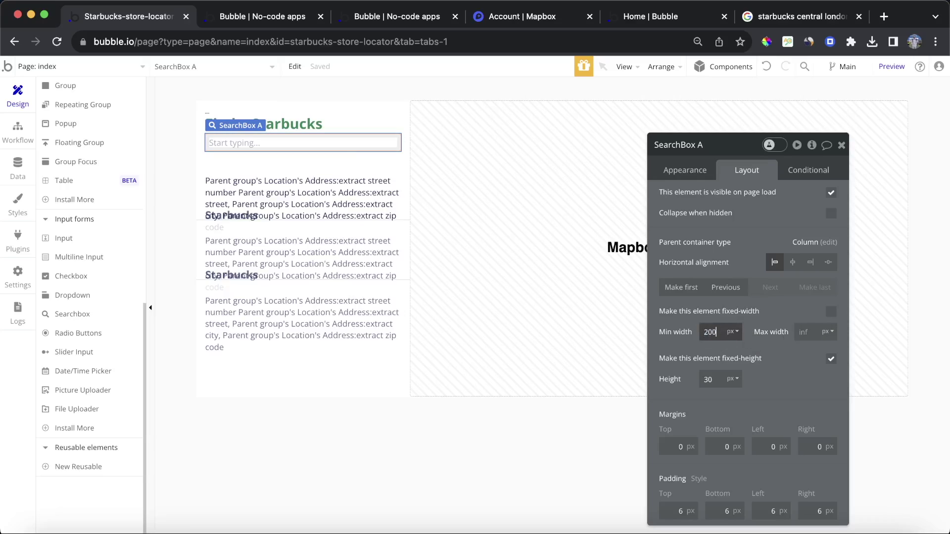
left_click(807, 331)
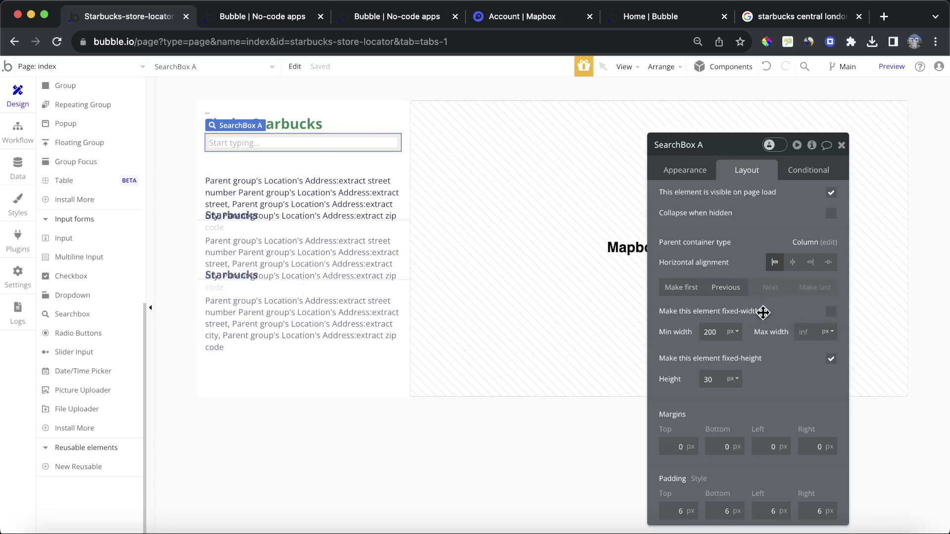
left_click(828, 332)
left_click(827, 364)
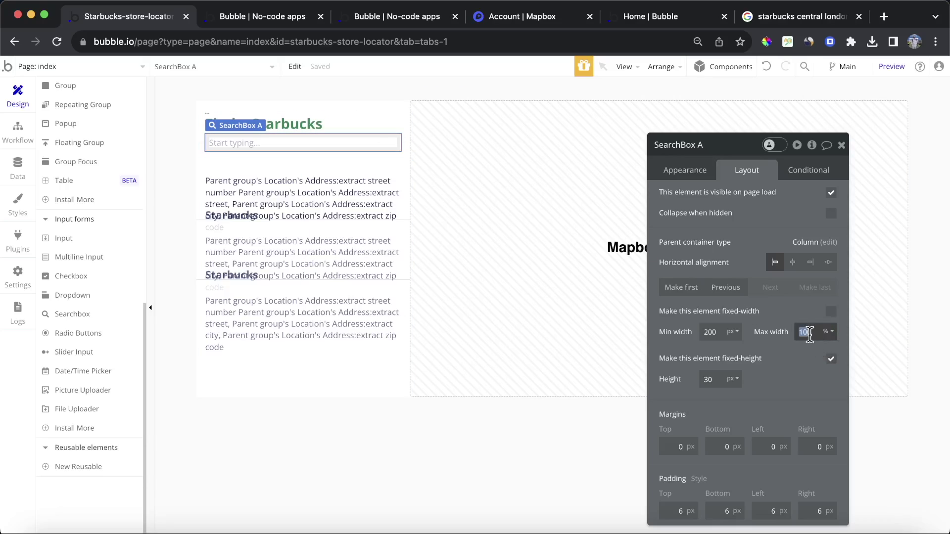
Set the search box's fixed height to 45 px.
double_click(718, 380)
type("50")
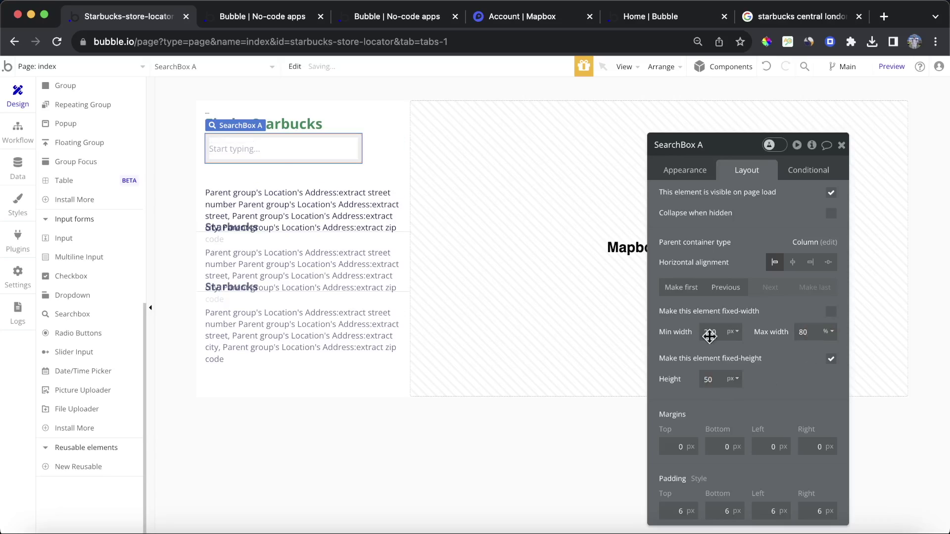
double_click(720, 380)
type("45")
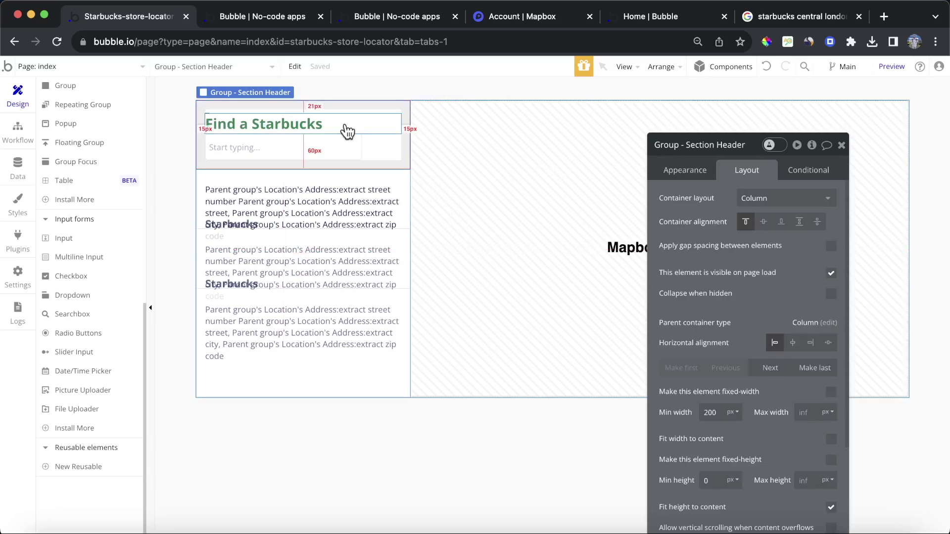
Apply gap spacing between the elements of the Section Header group with a row gap of 15 px.
left_click(388, 151)
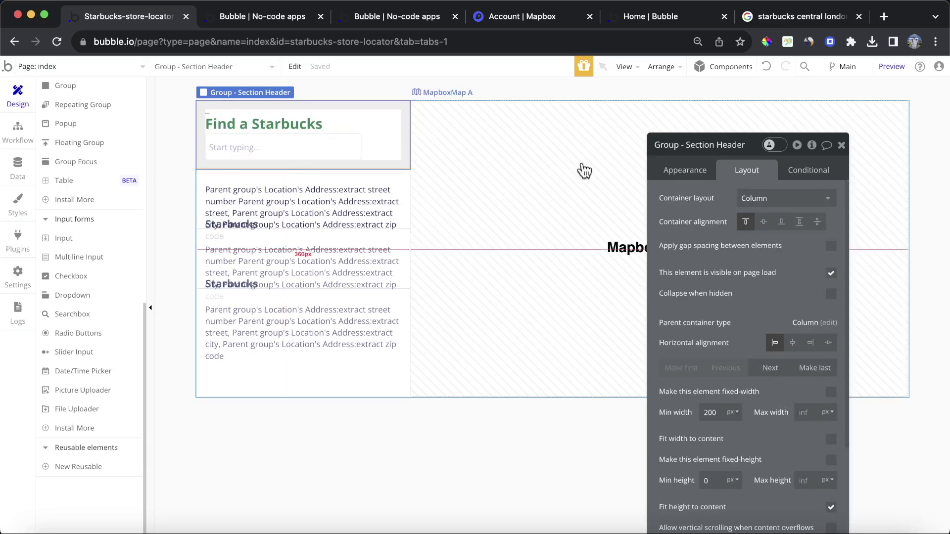
left_click(698, 172)
left_click(747, 170)
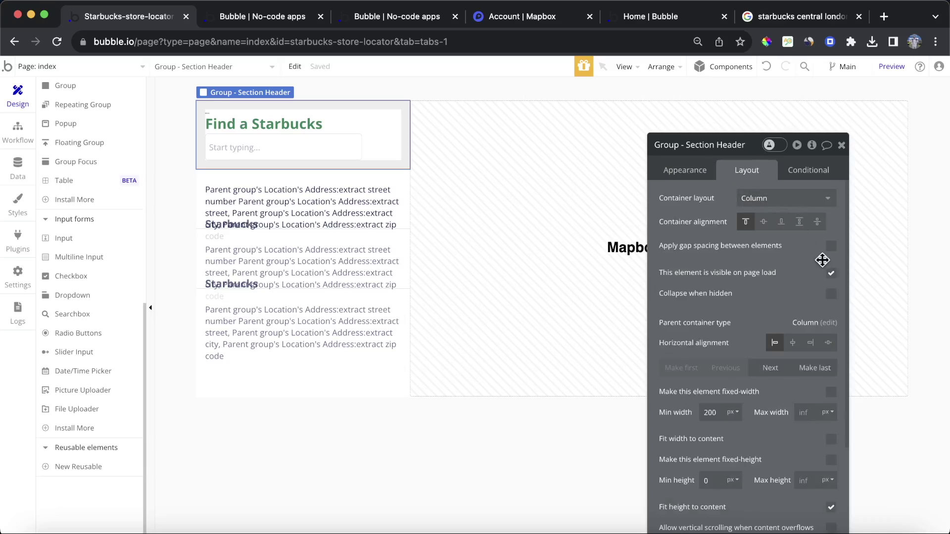
left_click(831, 246)
left_click(822, 267)
type("15")
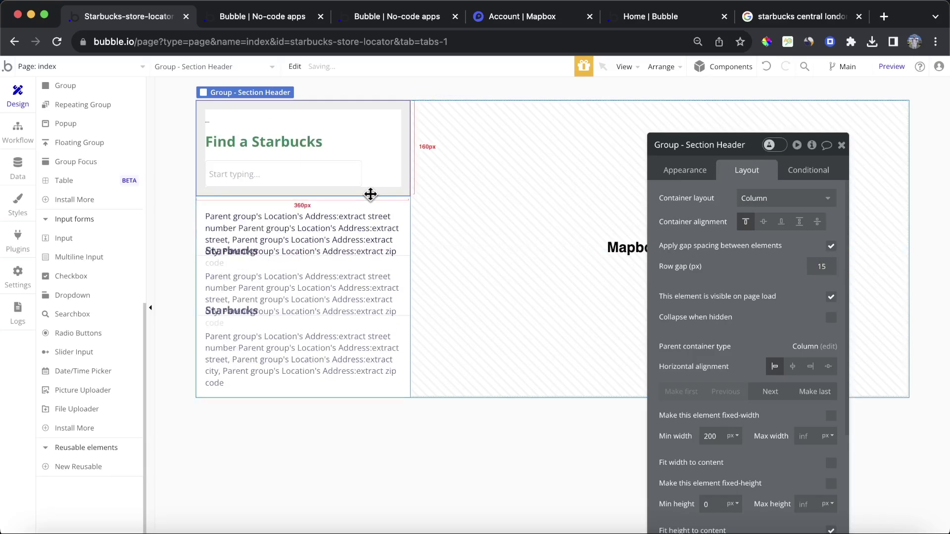
Give the small RGdata A element above the heading a top margin of -15 px.
left_click(207, 122)
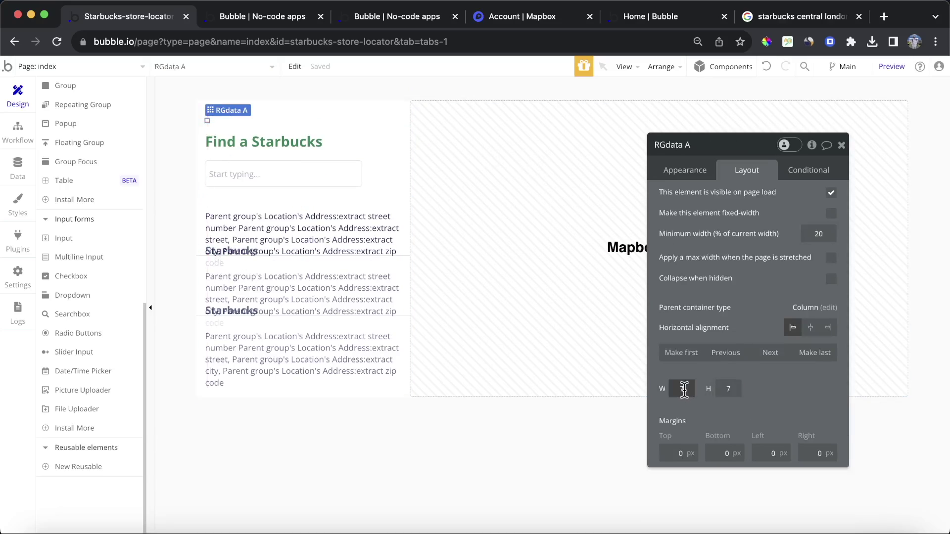
left_click(726, 393)
left_click(768, 396)
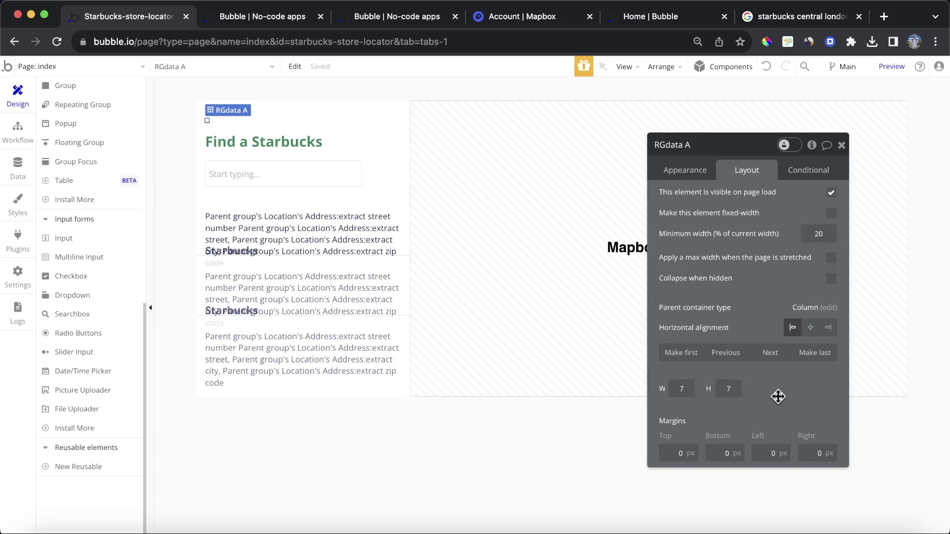
left_click(679, 453)
type("-15")
key("Return")
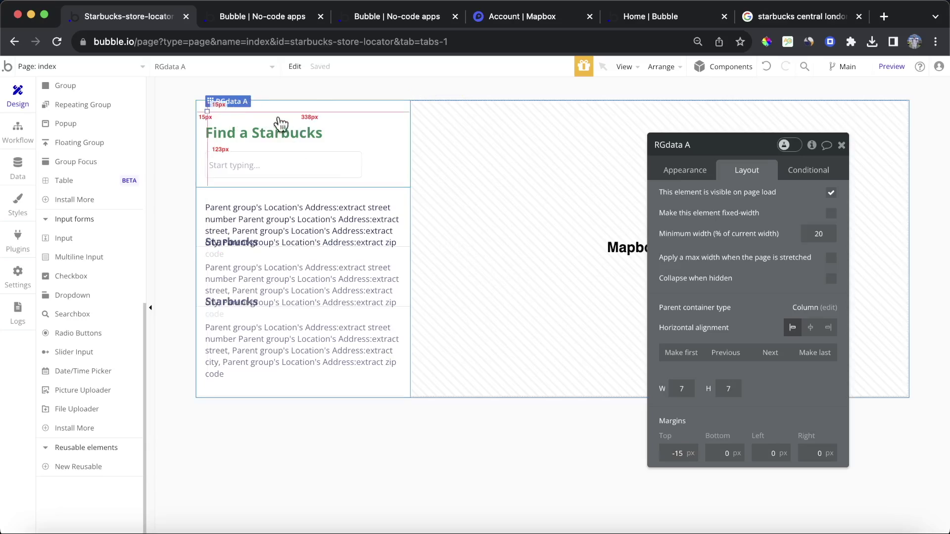
Set the top margin of the Find a Starbucks heading to -15 px.
left_click(229, 120)
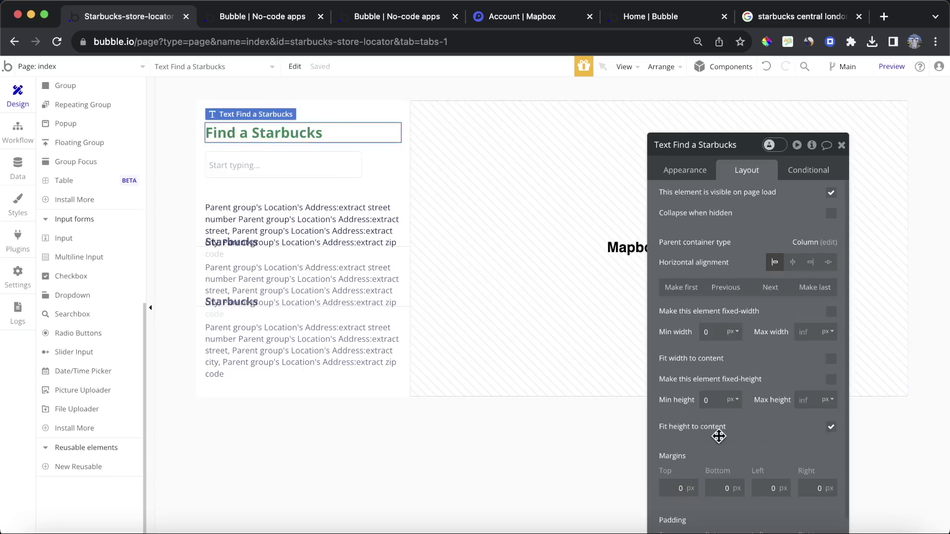
scroll(722, 396, "down", 4)
left_click(679, 396)
type("-1")
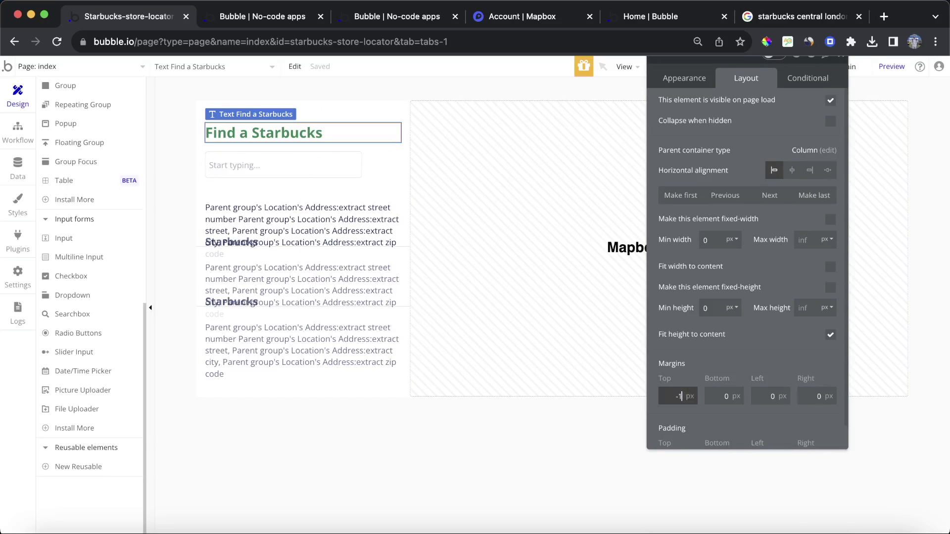
type("5")
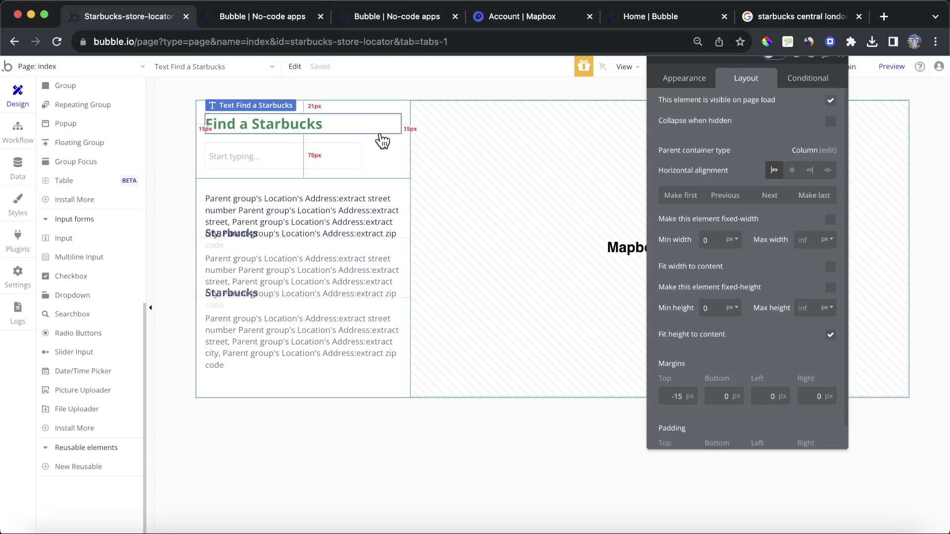
In the refreshed index preview, search for "London" in the new search box and choose London, UK.
left_click(299, 17)
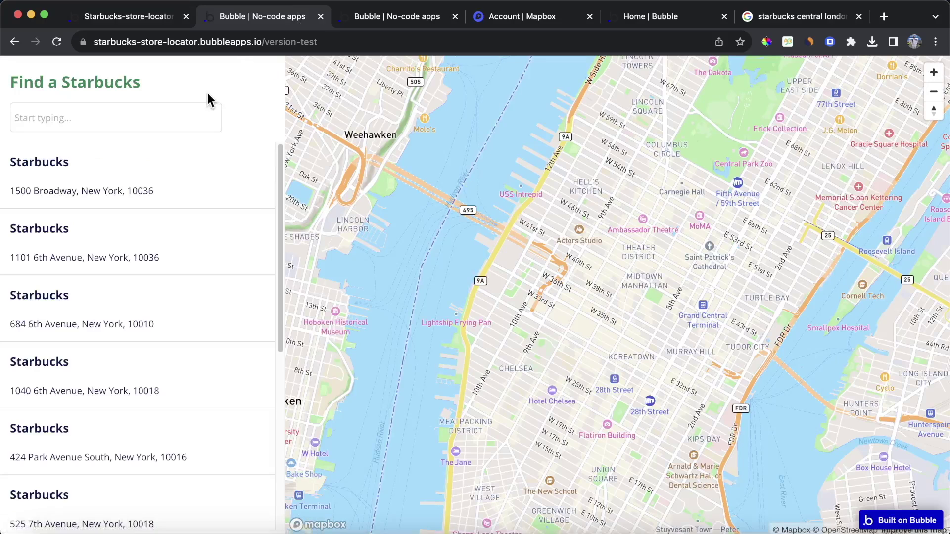
left_click(135, 127)
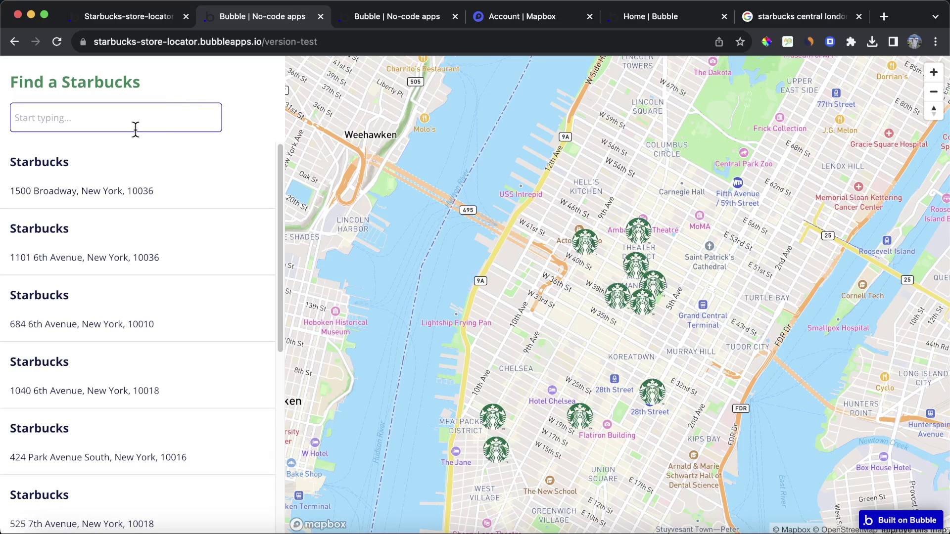
type("London")
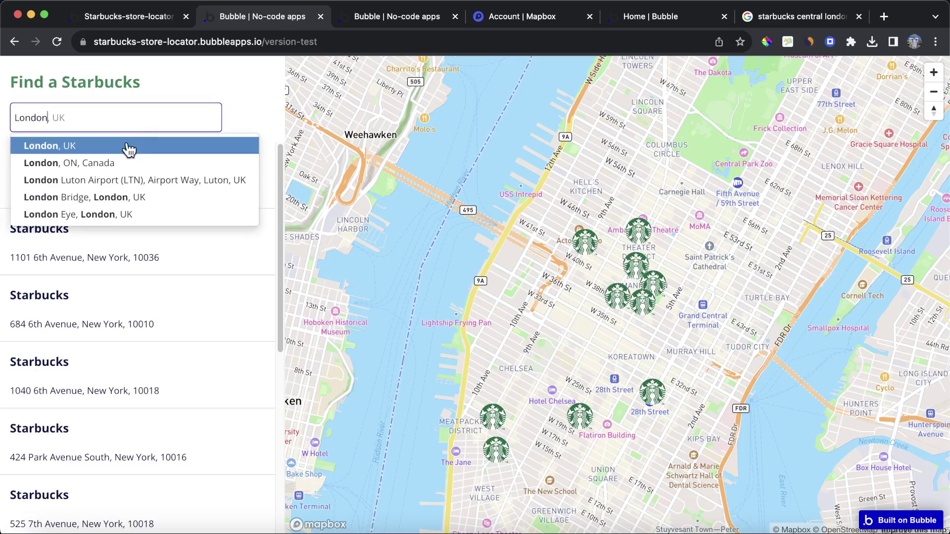
left_click(128, 151)
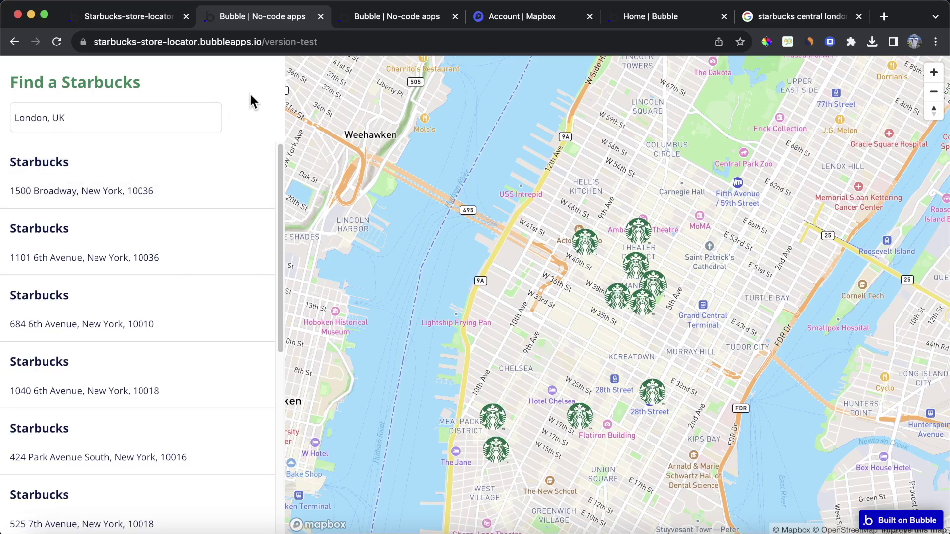
Back in the Bubble editor, detach the Standard Search style from SearchBox A.
left_click(136, 19)
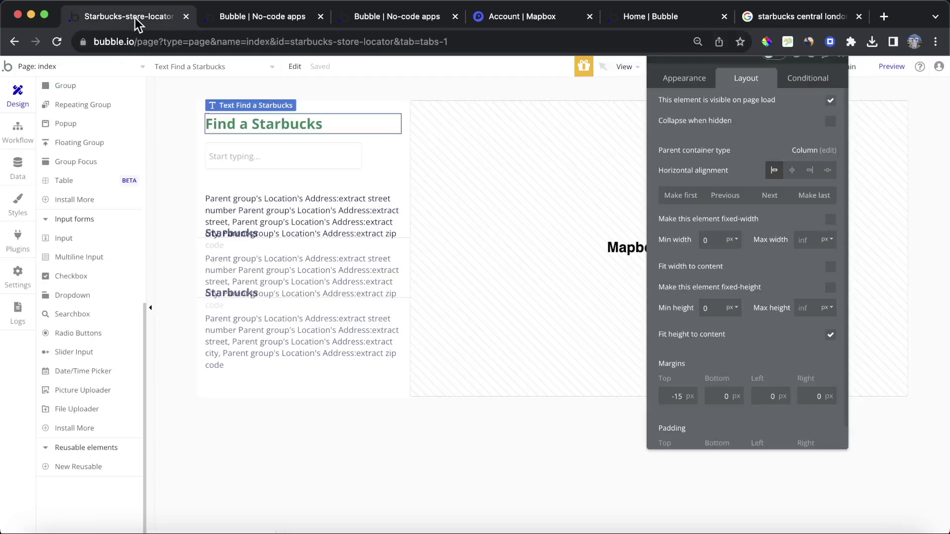
left_click(296, 160)
left_click(629, 148)
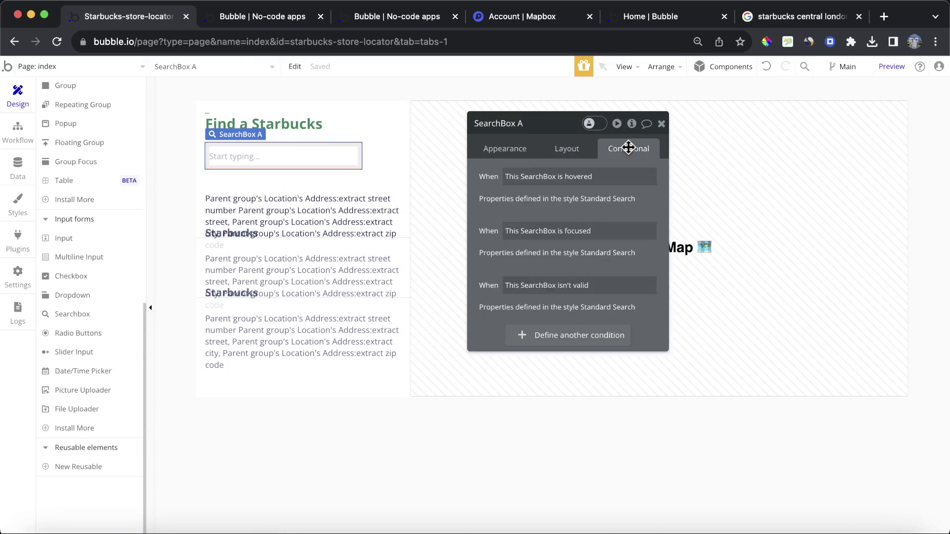
left_click(503, 151)
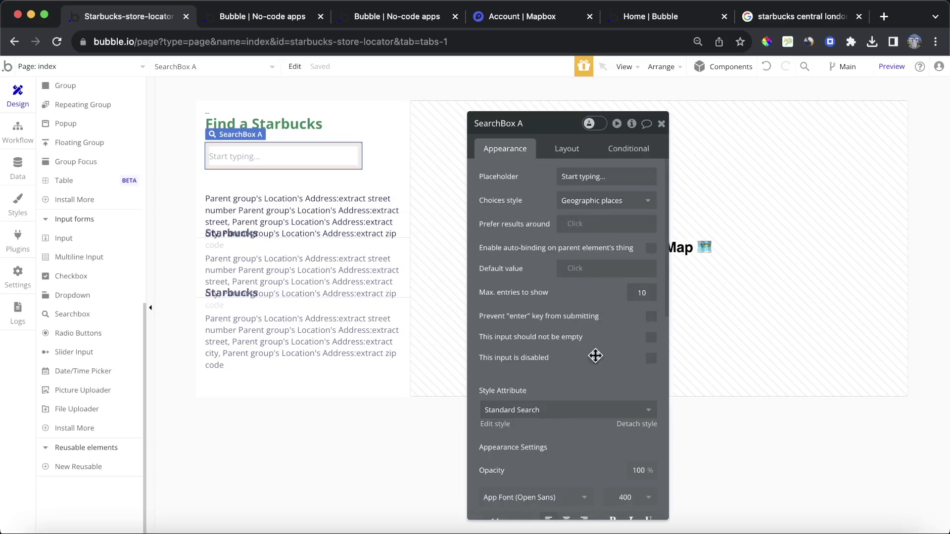
left_click(637, 424)
Remove the hovered, focused and isn't valid conditions from SearchBox A.
left_click(645, 154)
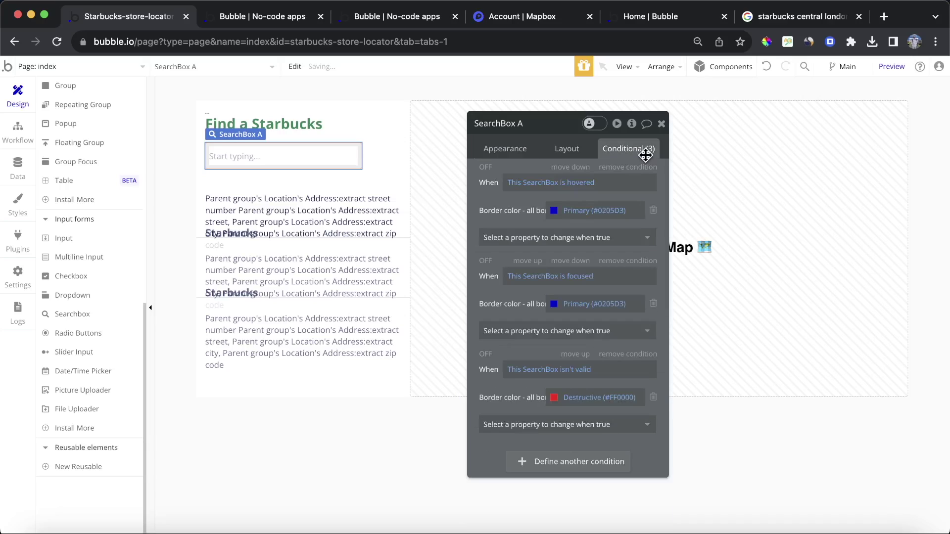
left_click(256, 15)
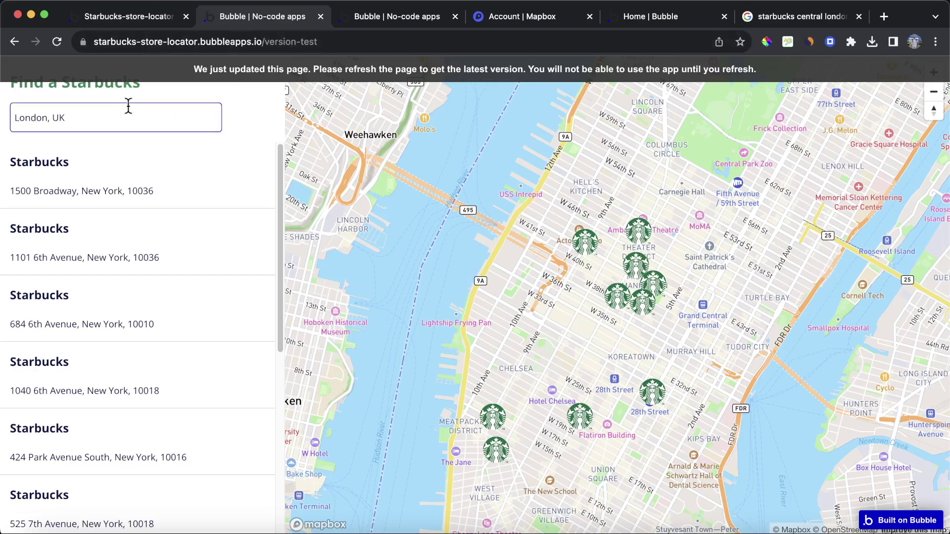
left_click(144, 15)
left_click(631, 167)
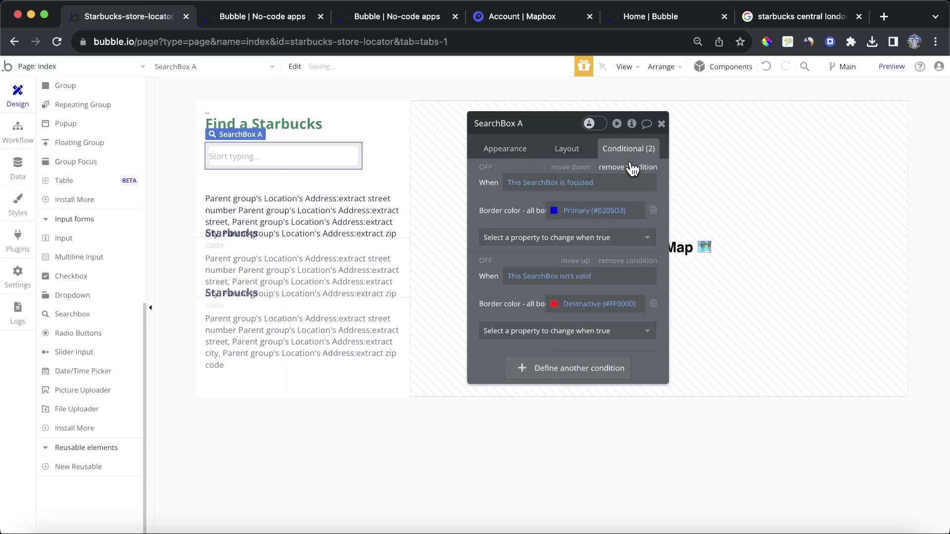
left_click(631, 168)
left_click(631, 167)
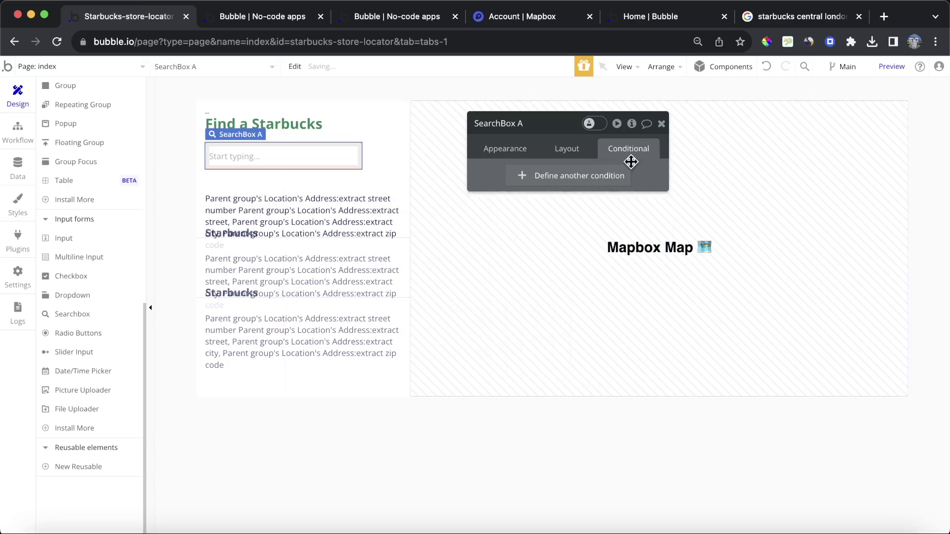
left_click(661, 124)
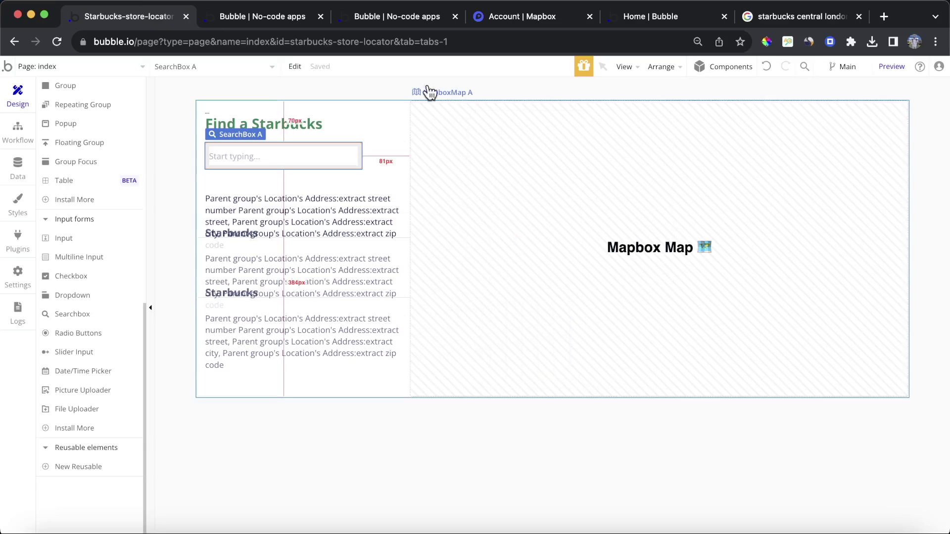
Add a workflow event on the index page for when SearchBox A's value is changed.
left_click(266, 22)
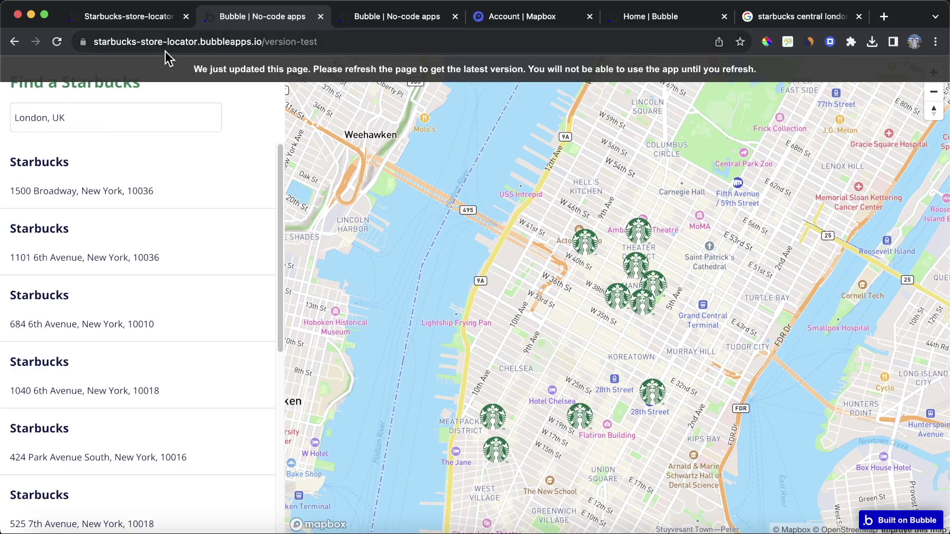
left_click(123, 20)
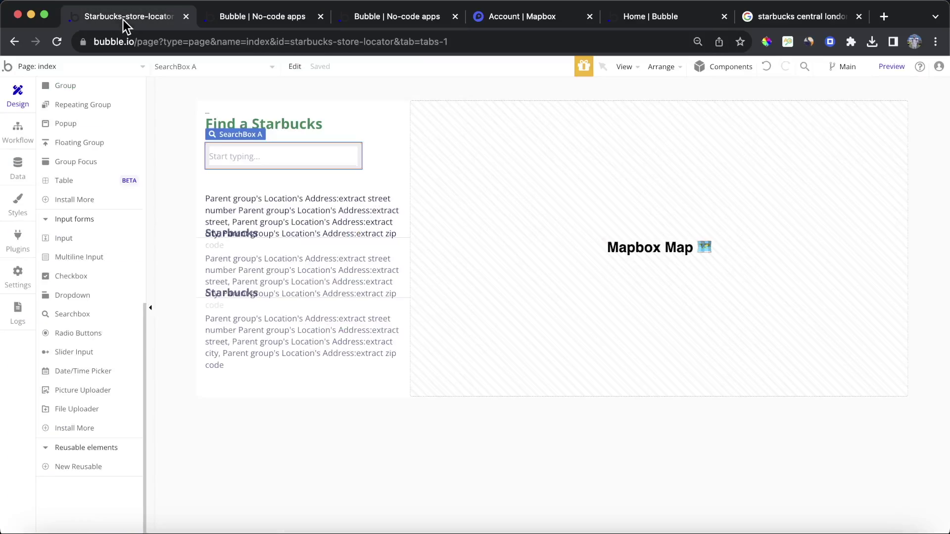
left_click(18, 133)
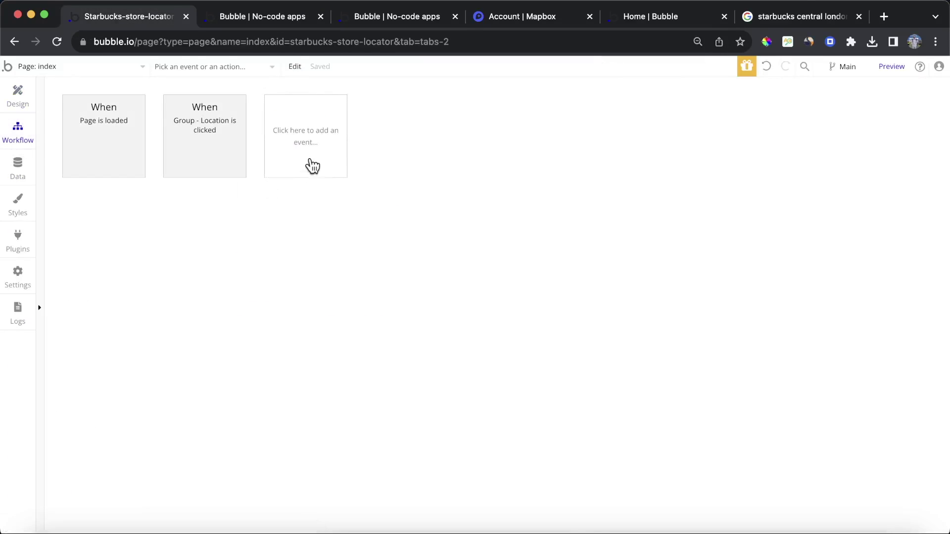
left_click(318, 136)
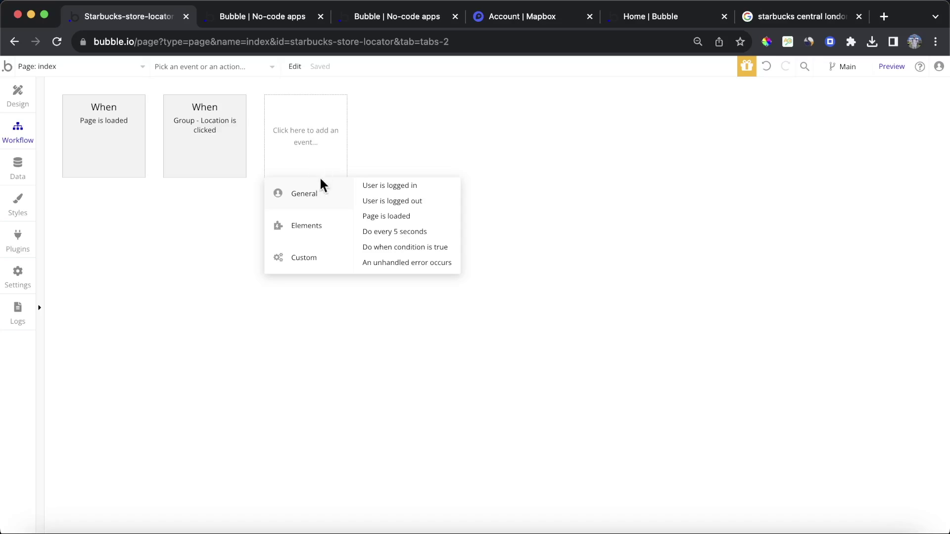
mouse_move(316, 227)
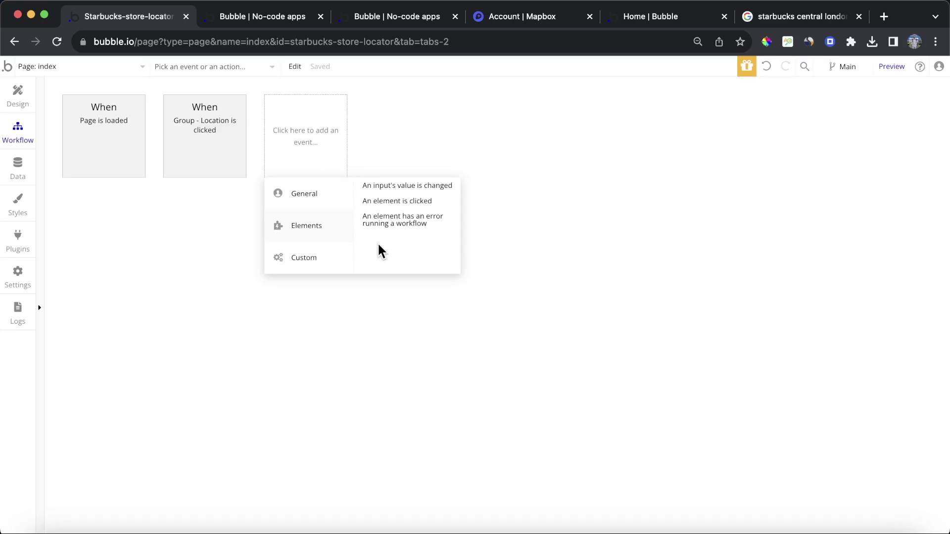
left_click(395, 188)
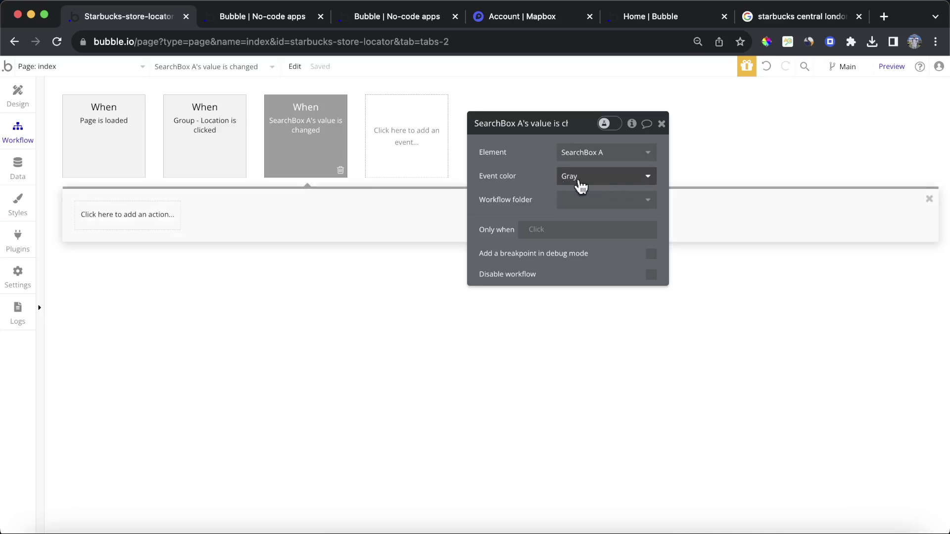
left_click(611, 153)
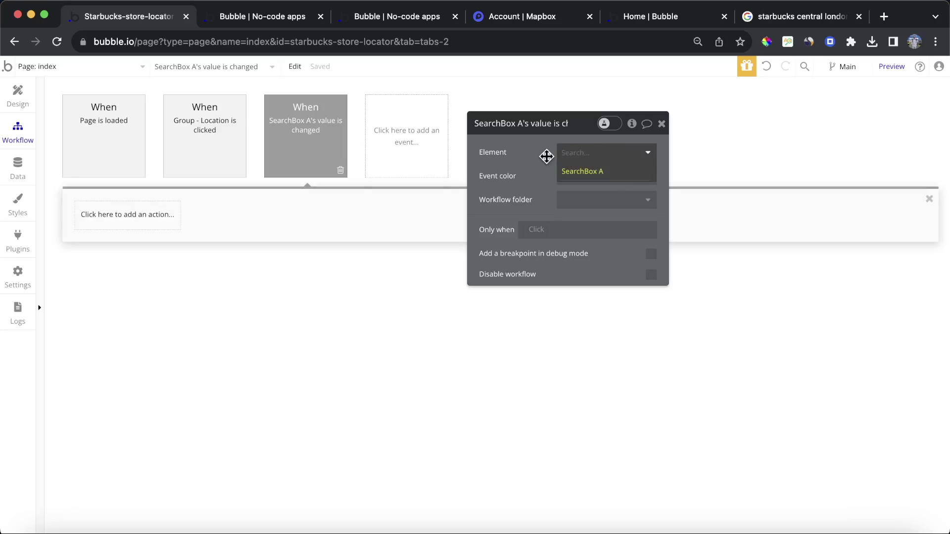
left_click(521, 163)
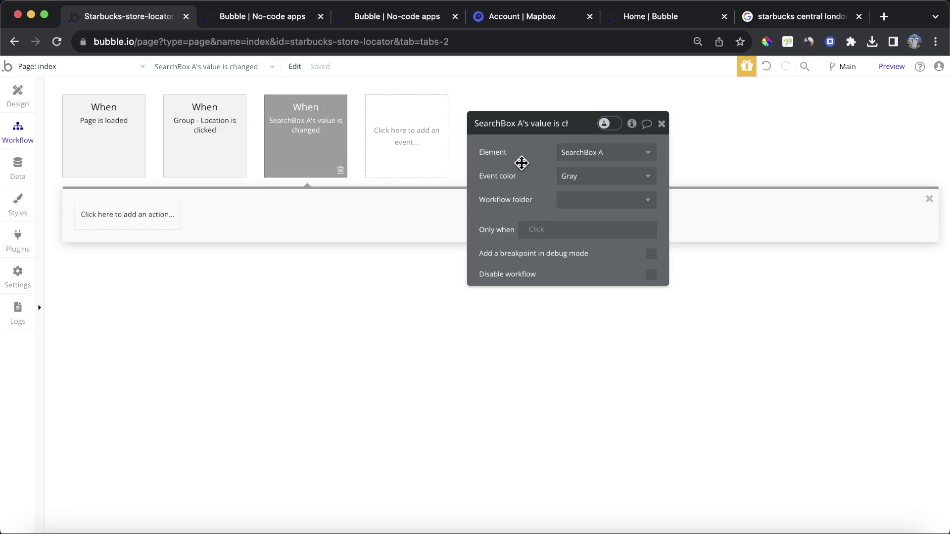
Add a Fly to Location action for MapboxMap A to the search box workflow.
left_click(127, 214)
mouse_move(131, 377)
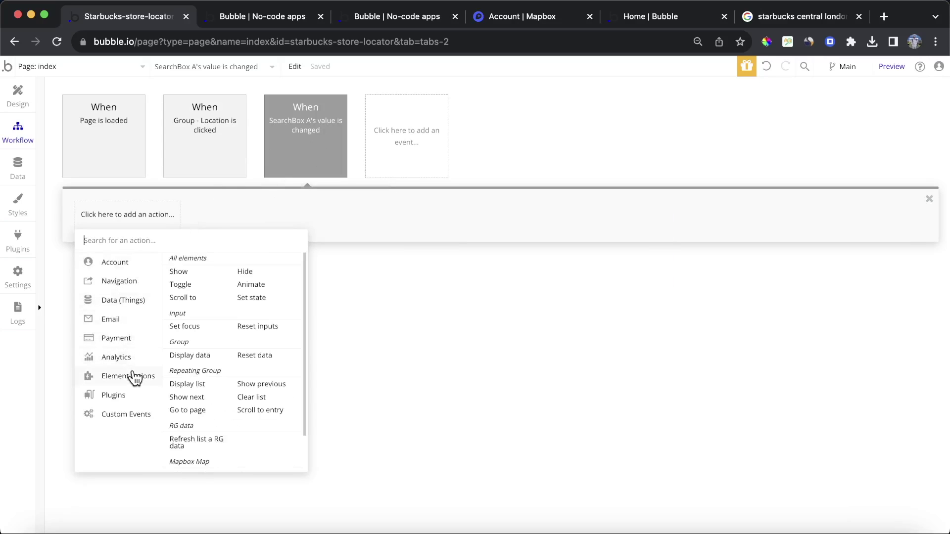
scroll(208, 388, "down", 2)
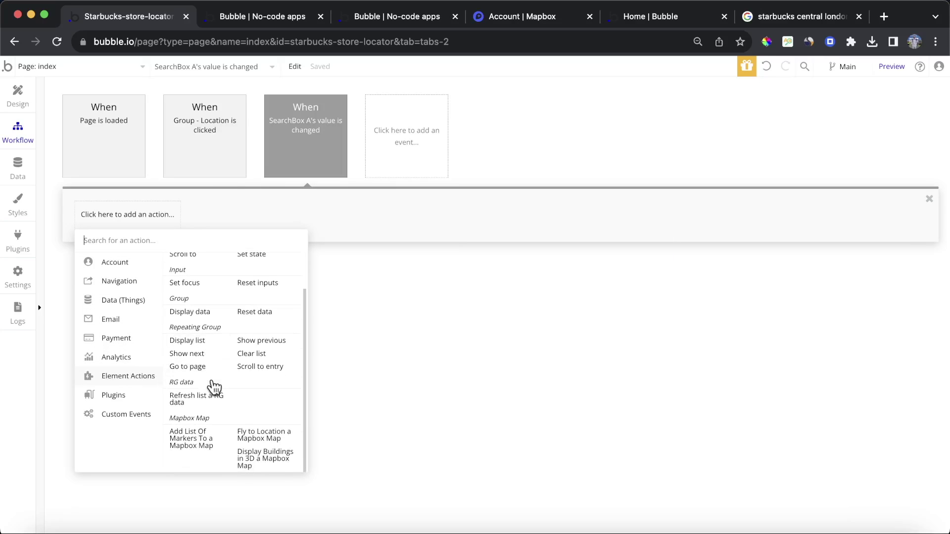
left_click(281, 437)
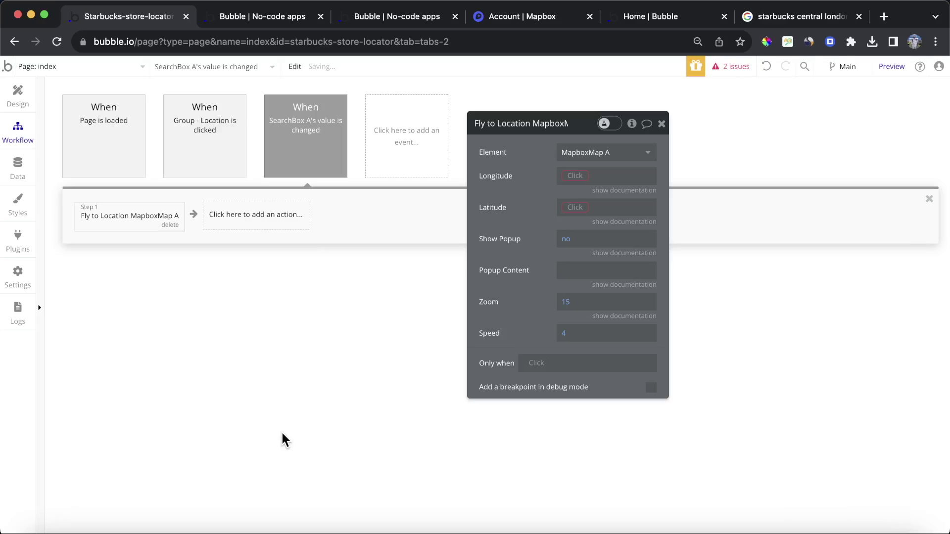
Set the Fly to Location action's longitude to This SearchBox's value's longitude.
left_click(574, 177)
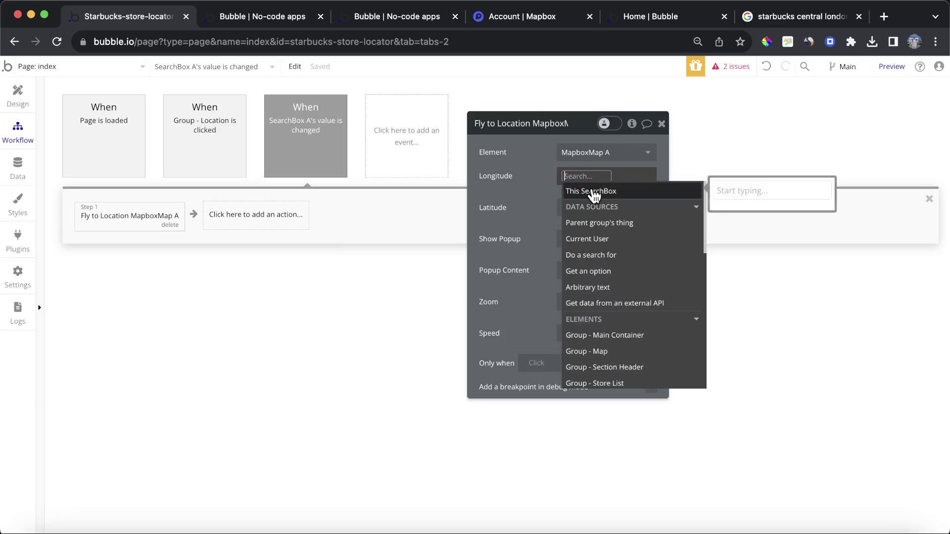
left_click(594, 193)
left_click(599, 220)
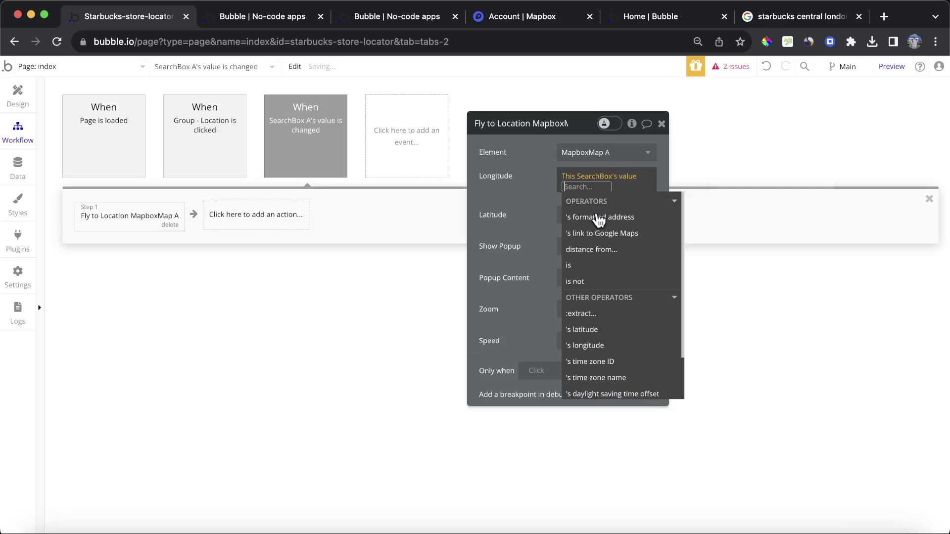
left_click(612, 343)
left_click(545, 245)
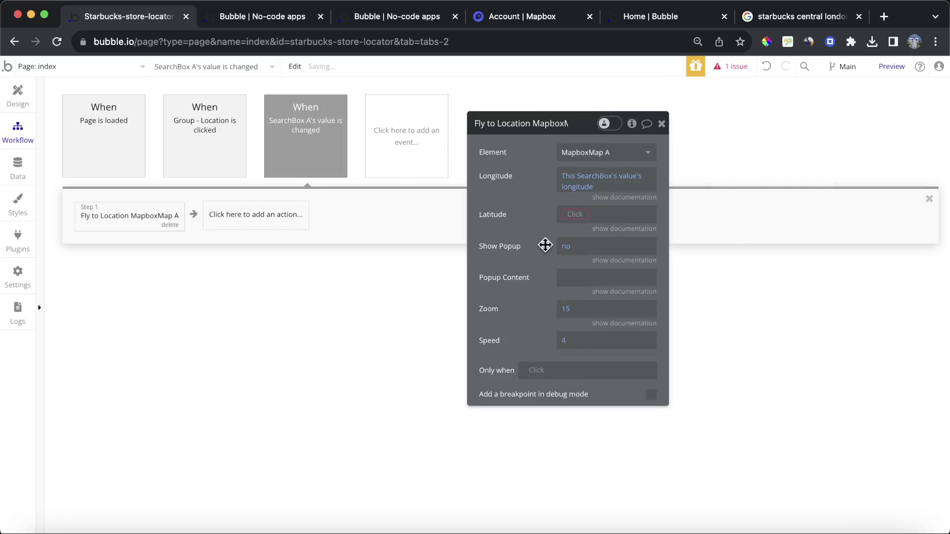
Set the Fly to Location action's latitude to This SearchBox's value's latitude.
left_click(574, 214)
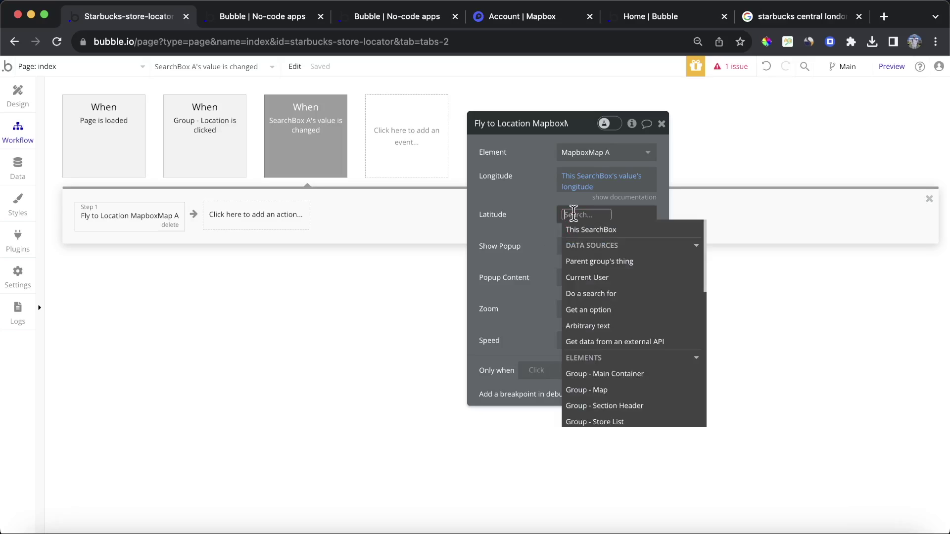
left_click(617, 231)
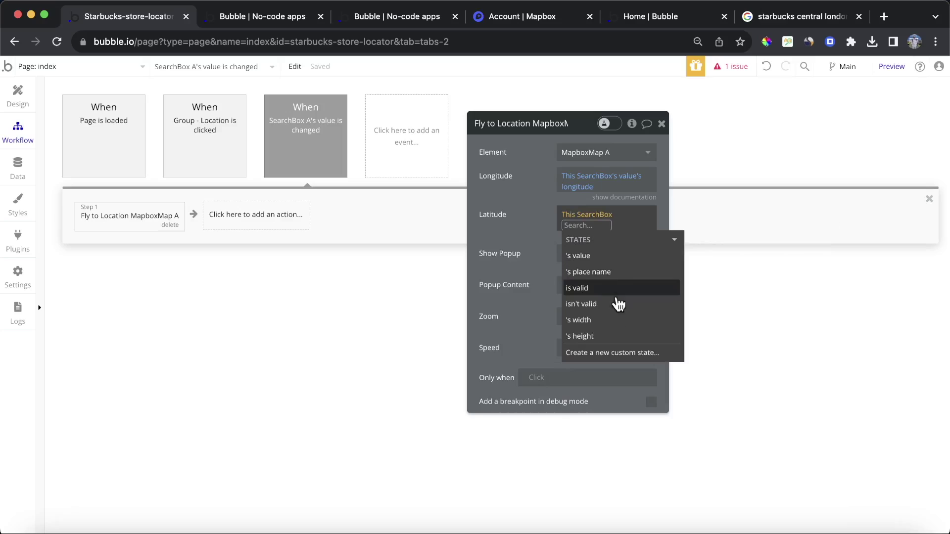
left_click(615, 256)
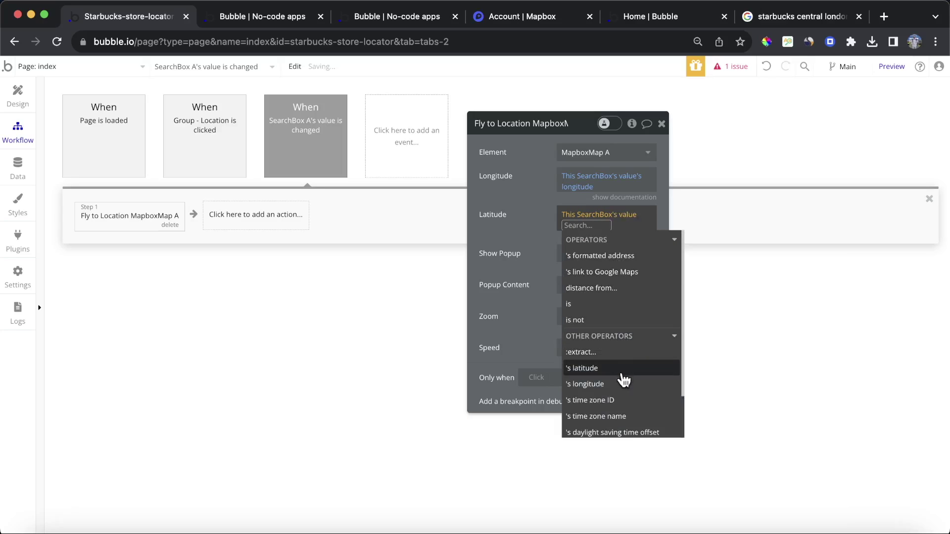
left_click(589, 368)
left_click(539, 267)
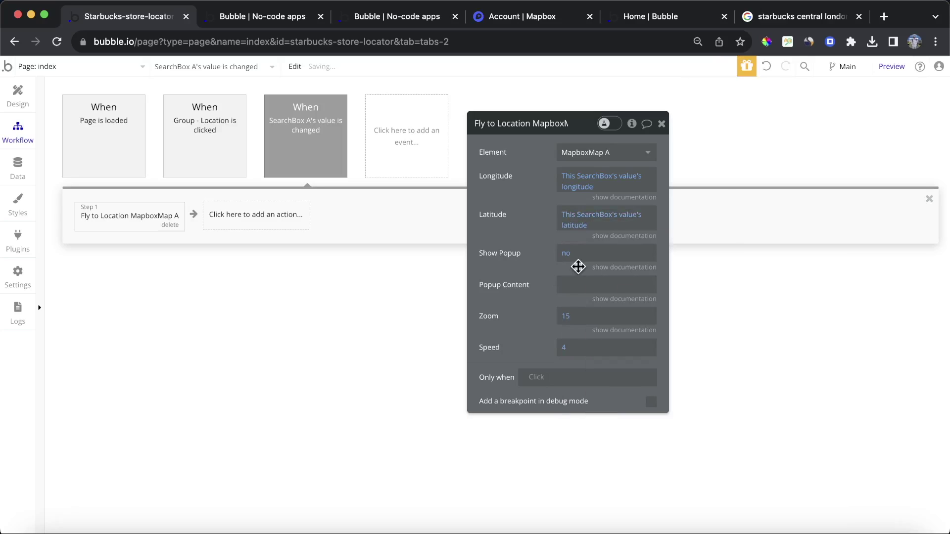
left_click(567, 255)
Test the map movement in the refreshed preview by searching for "London" and choosing London, UK.
left_click(264, 24)
left_click(281, 68)
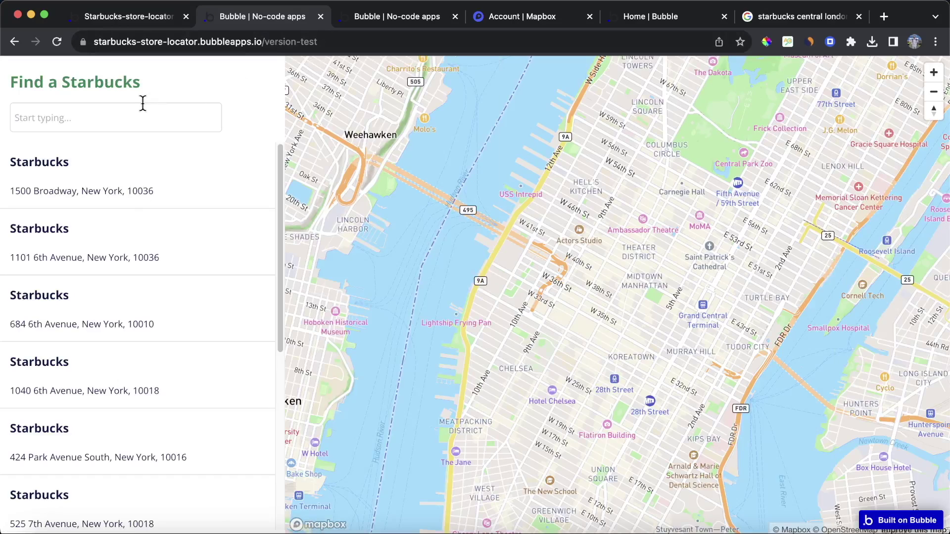
type("London")
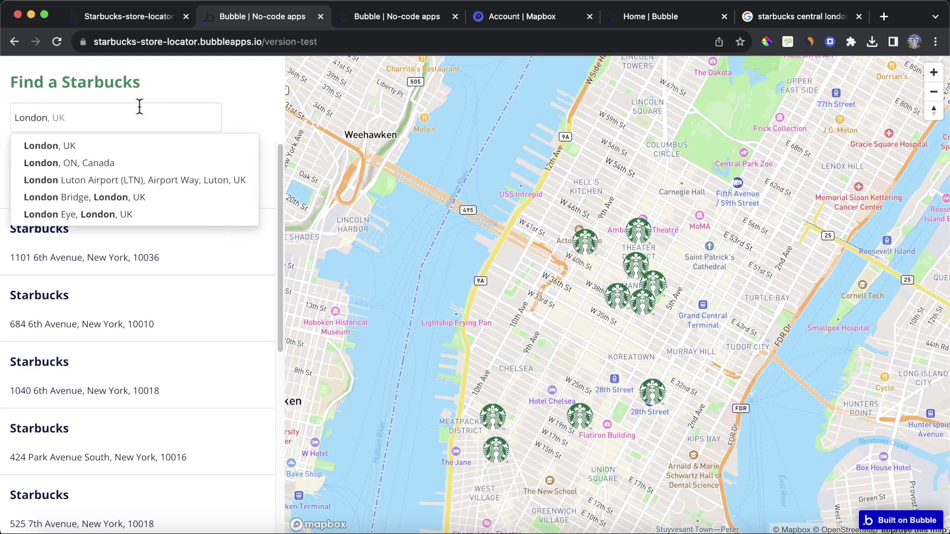
left_click(133, 145)
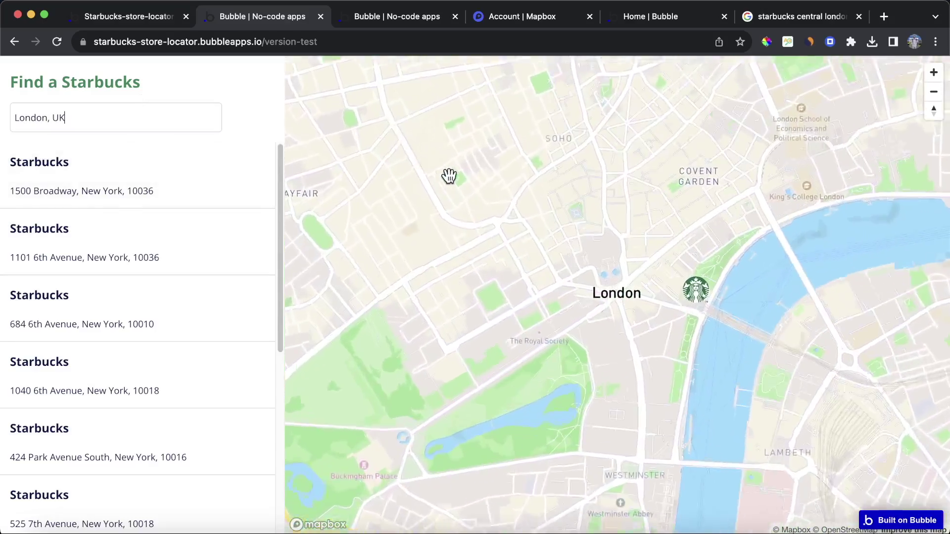
Inspect the popup of the Starbucks marker near Embankment, close it, and look through the full store list.
left_click(765, 285)
left_click(661, 261)
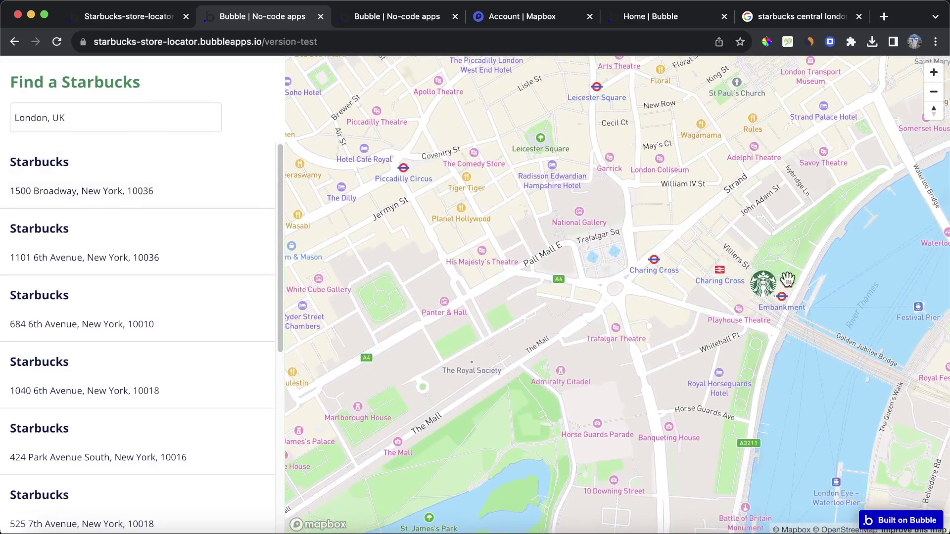
left_click(766, 284)
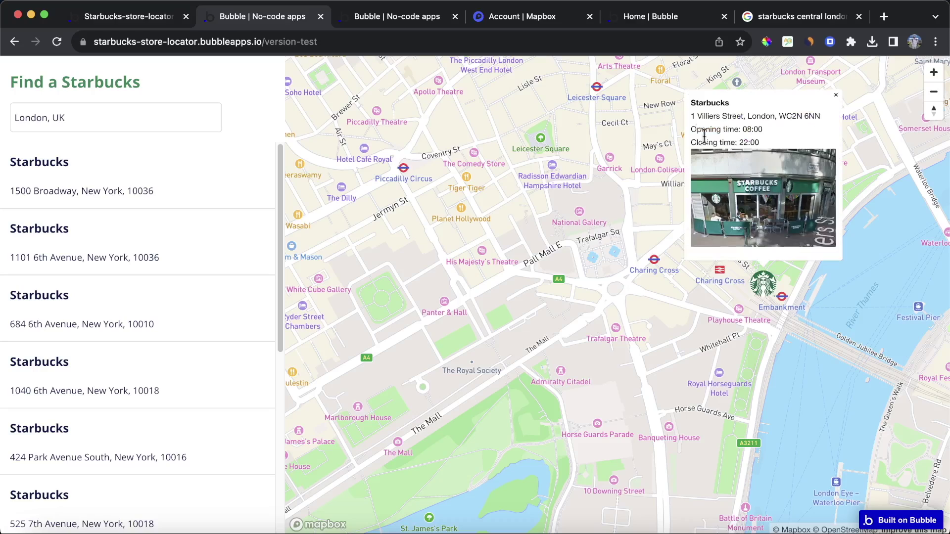
left_click(836, 98)
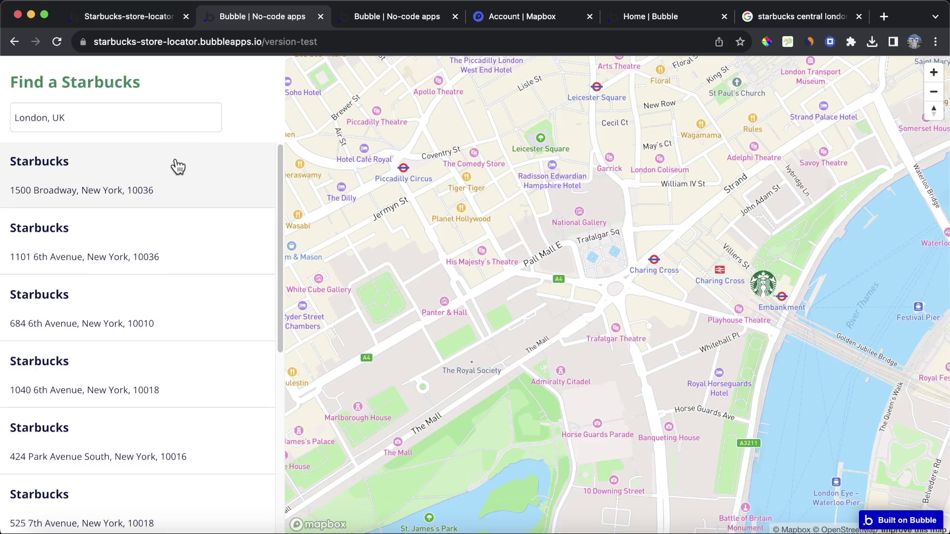
scroll(176, 166, "down", 6)
scroll(176, 166, "up", 6)
scroll(140, 191, "down", 7)
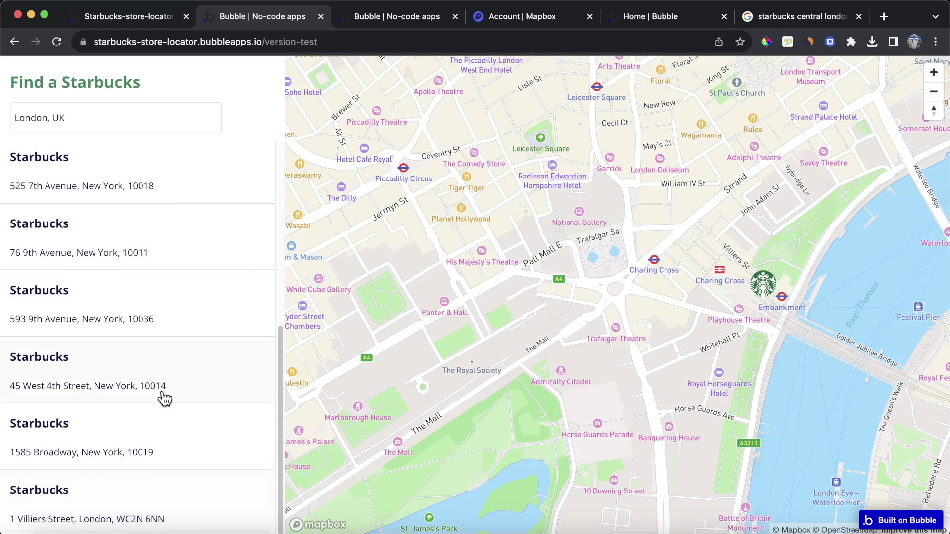
scroll(162, 394, "up", 7)
Add a Display list in a repeating group action after the Fly to Location step, targeting RepeatingGroup Location.
left_click(133, 21)
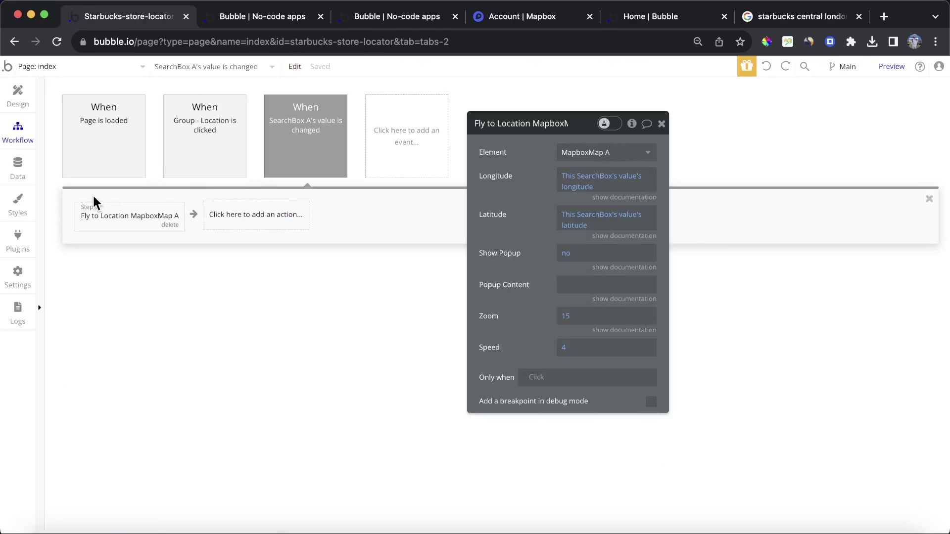
left_click(233, 216)
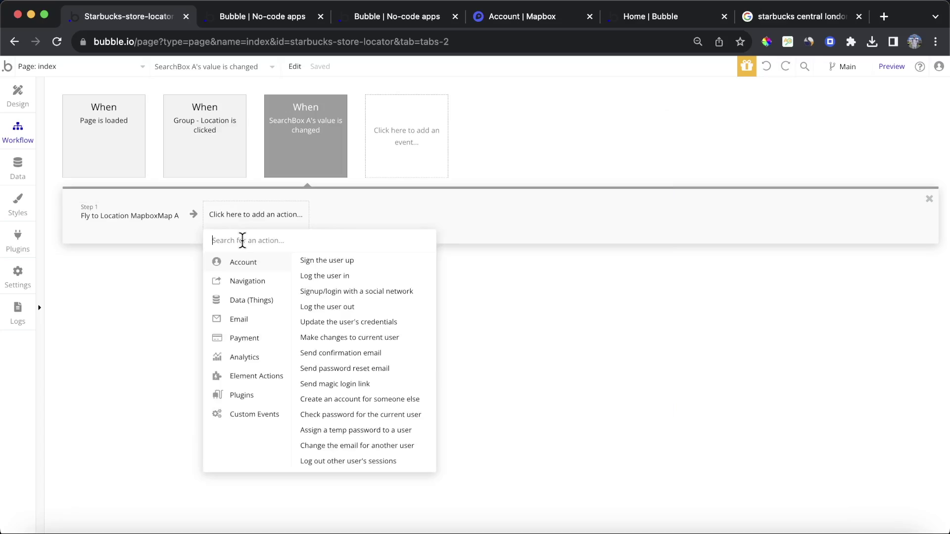
type("dis")
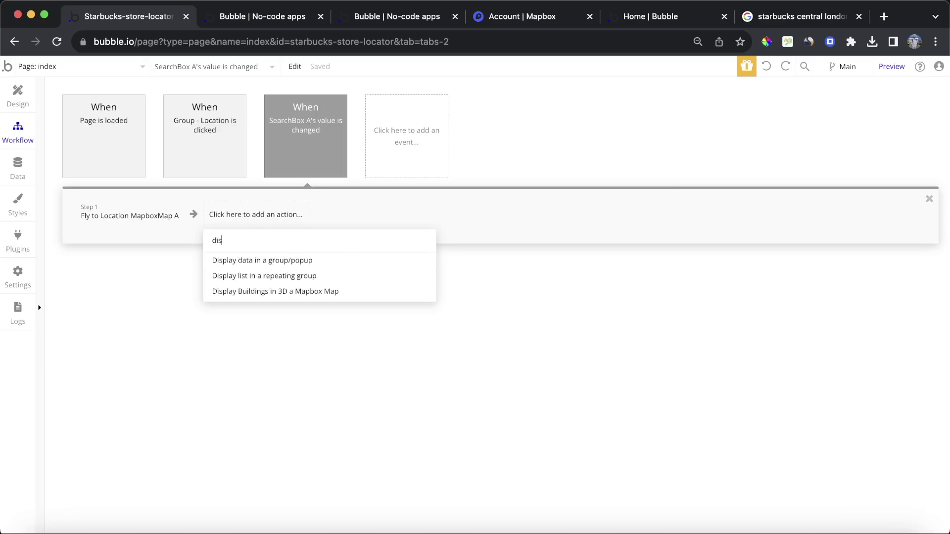
left_click(262, 276)
left_click(573, 177)
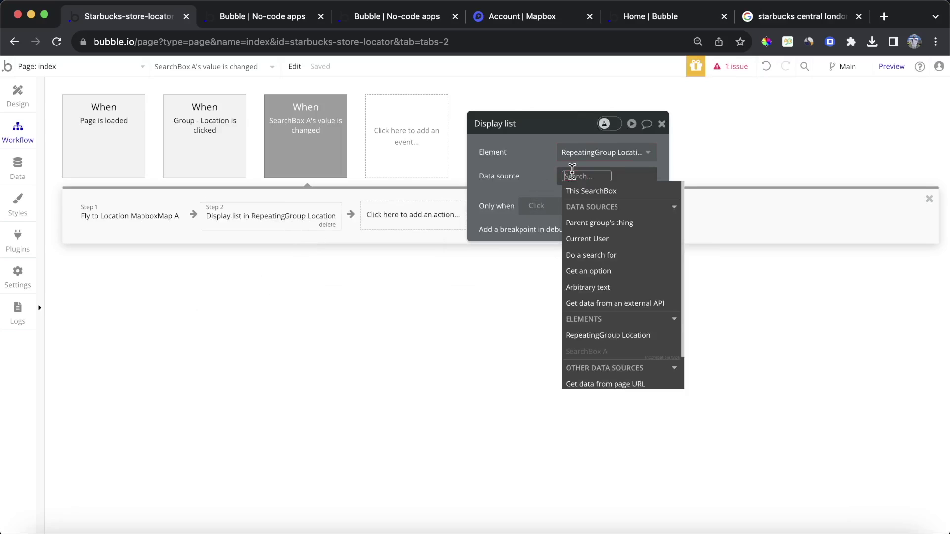
left_click(575, 153)
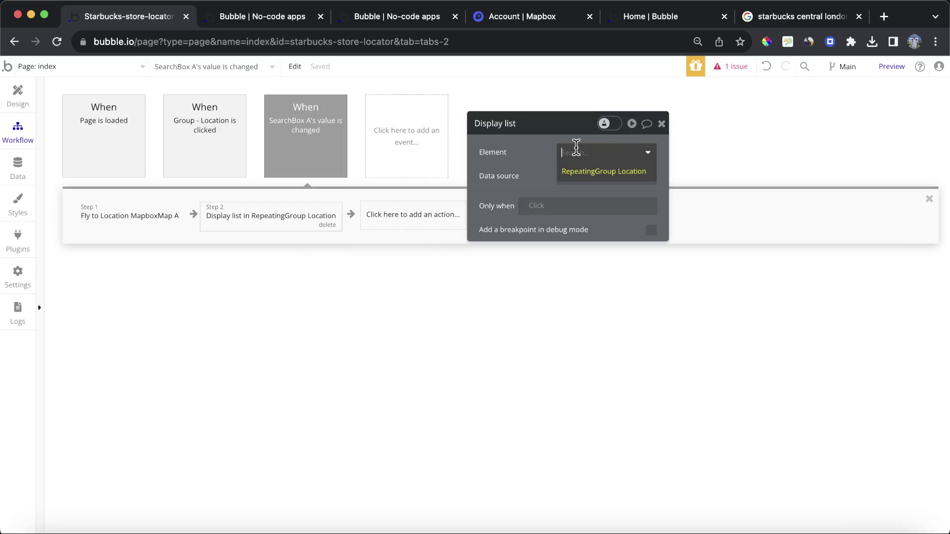
left_click(623, 173)
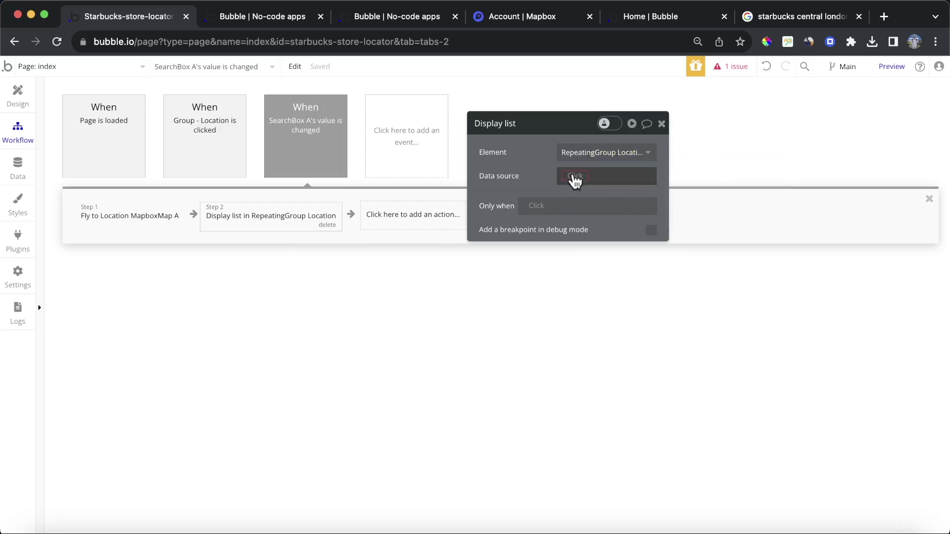
Set the Display list action's data source to a search for the Location data type.
left_click(572, 178)
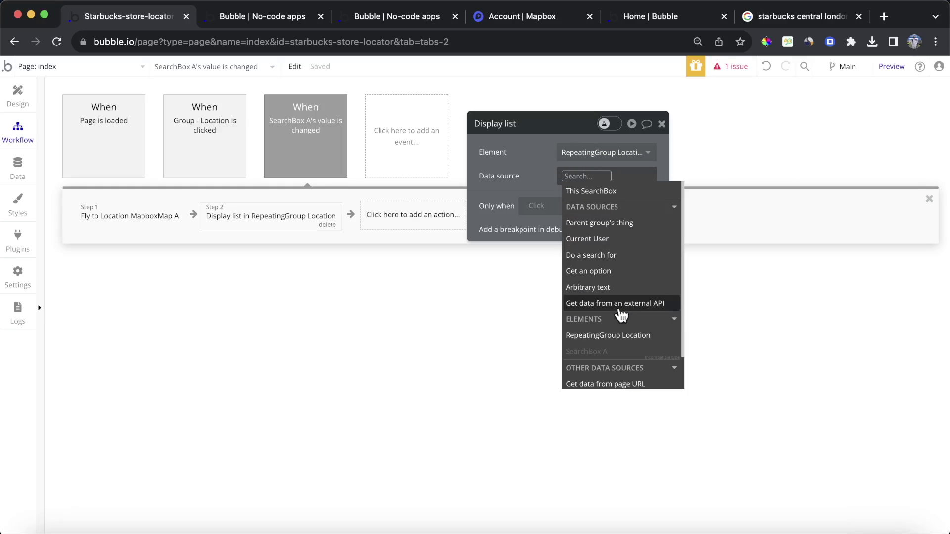
left_click(623, 262)
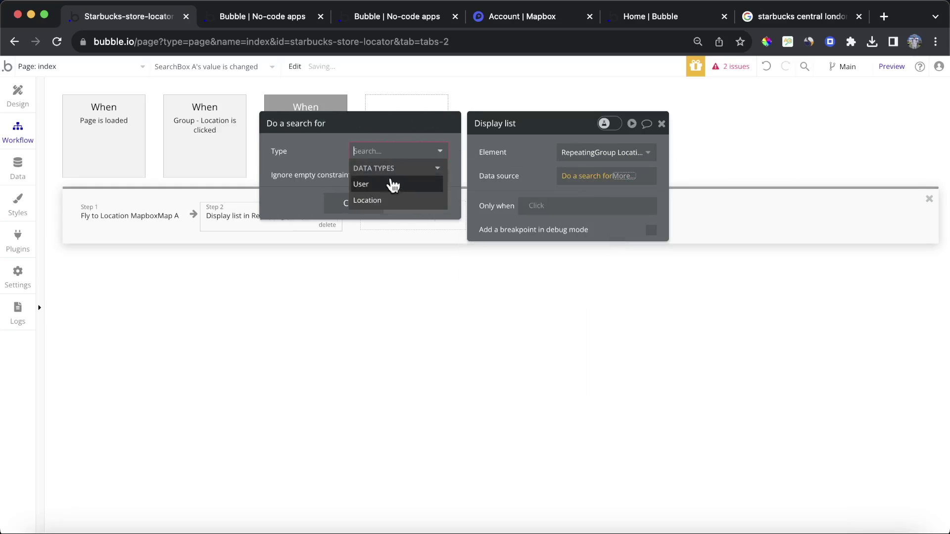
left_click(409, 153)
left_click(388, 200)
left_click(512, 168)
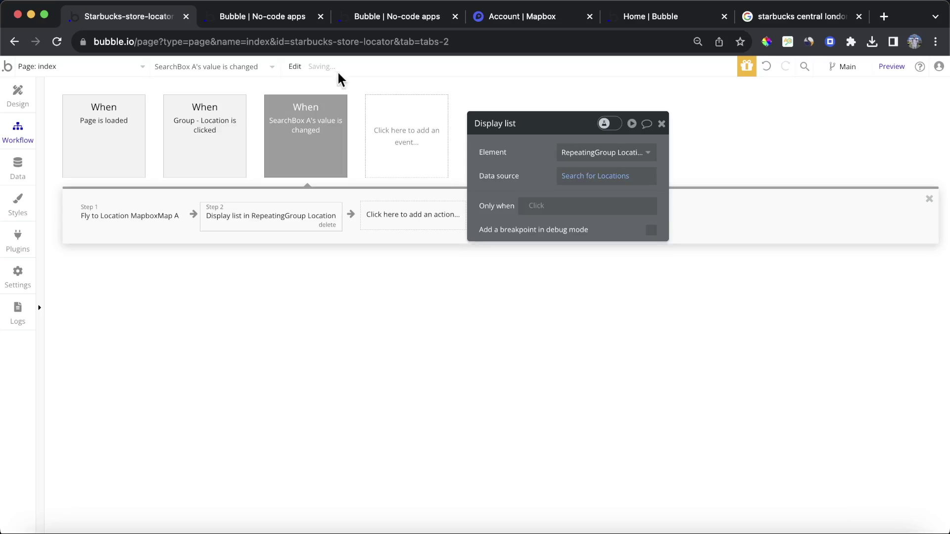
Examine the data source search of RepeatingGroup Location in the page design.
left_click(18, 94)
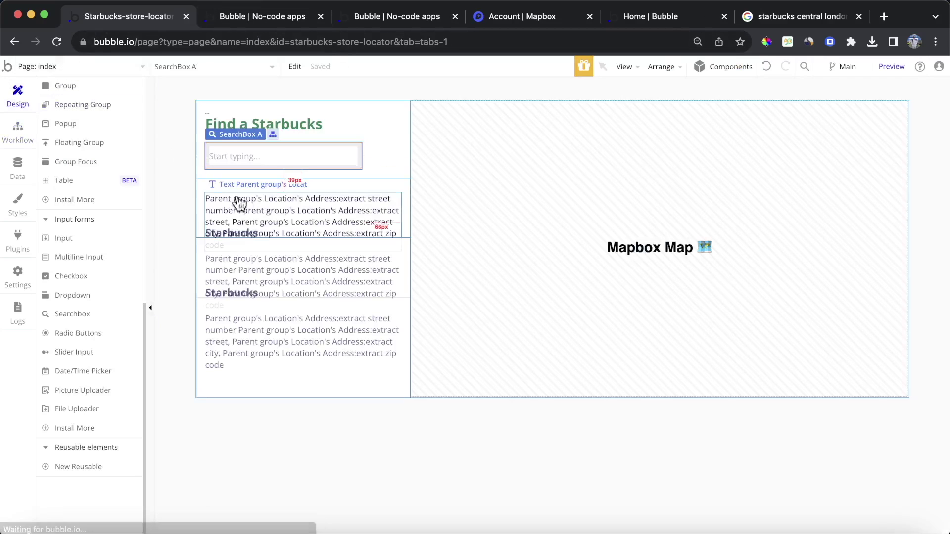
left_click(214, 174)
scroll(102, 184, "up", 10)
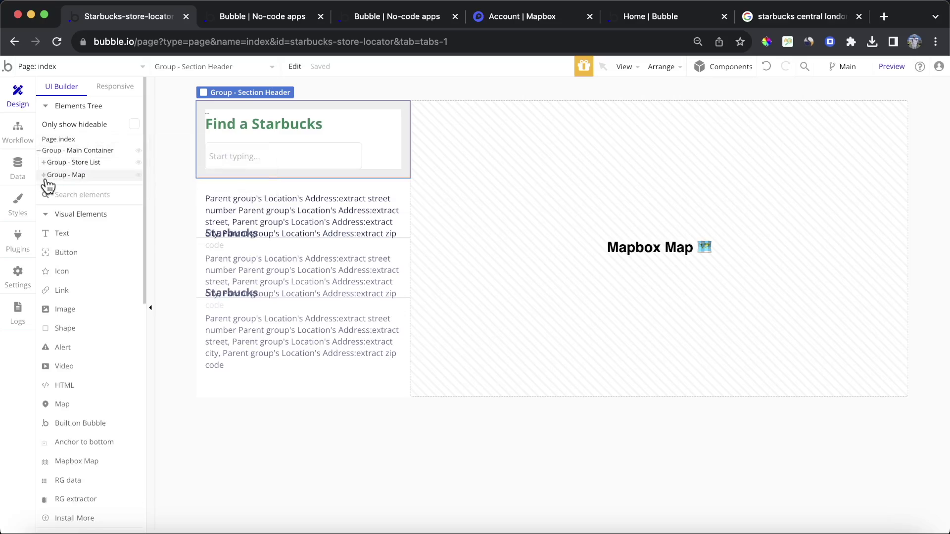
left_click(43, 163)
left_click(84, 188)
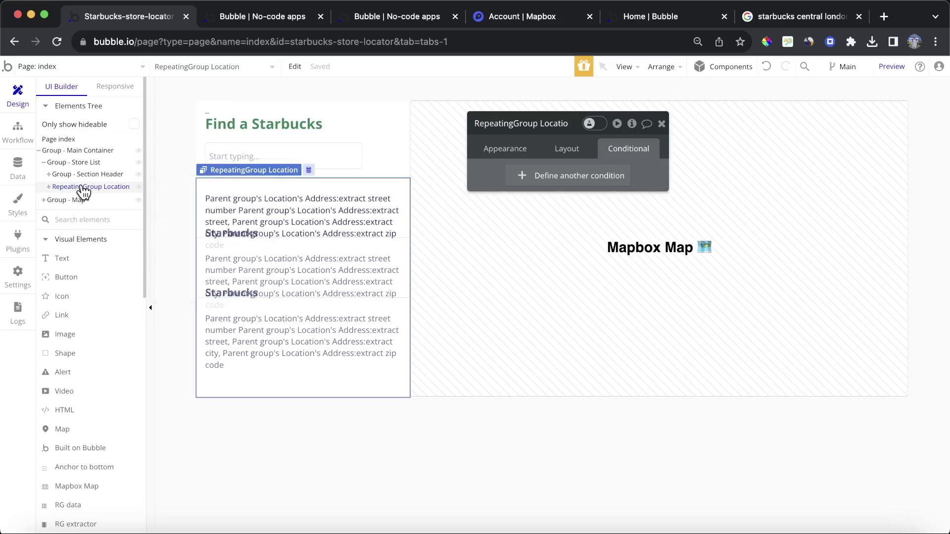
left_click(505, 148)
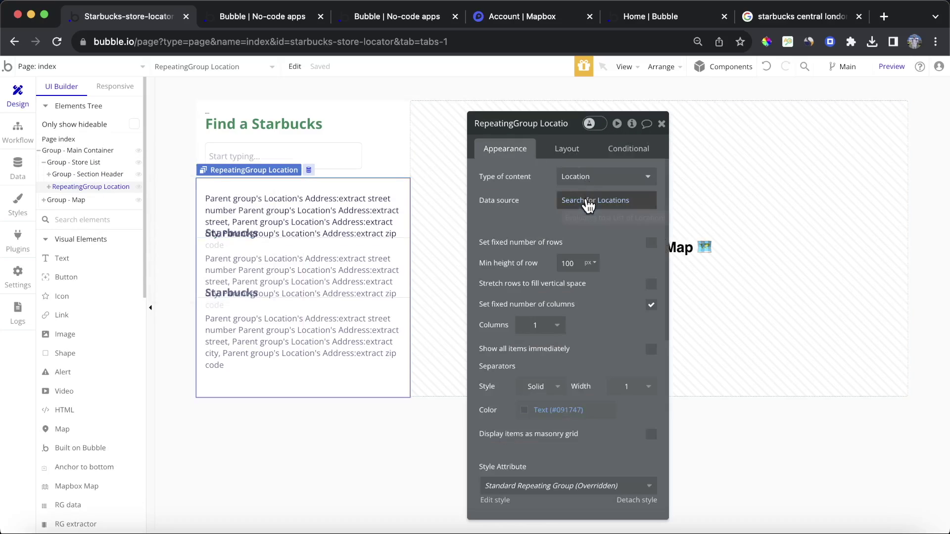
left_click(589, 202)
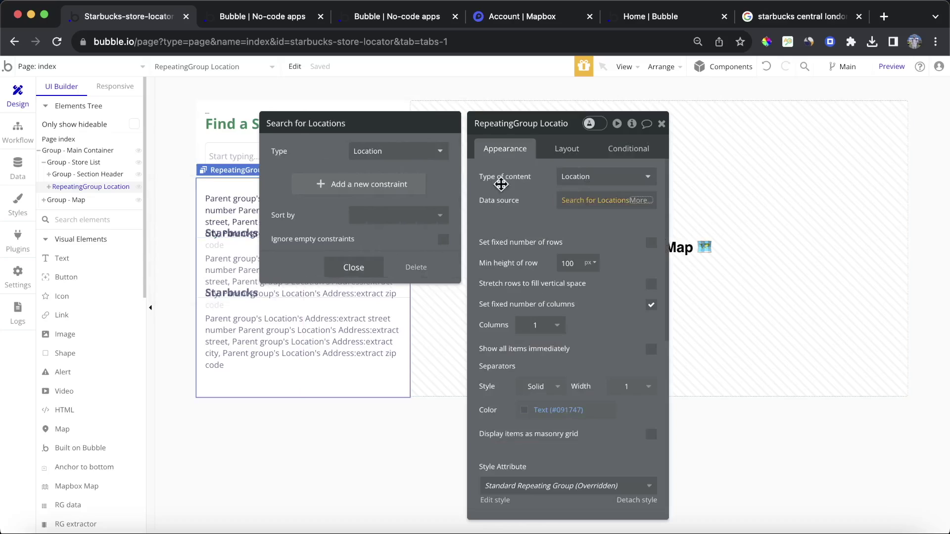
Sort the Display list action's Locations search by Address, with distance measured from This SearchBox's value.
left_click(17, 132)
left_click(588, 178)
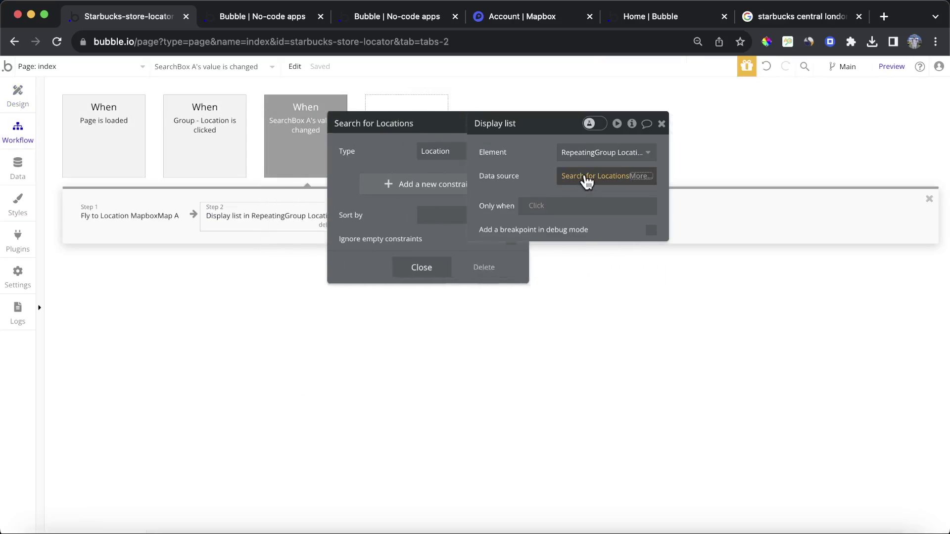
left_click(372, 216)
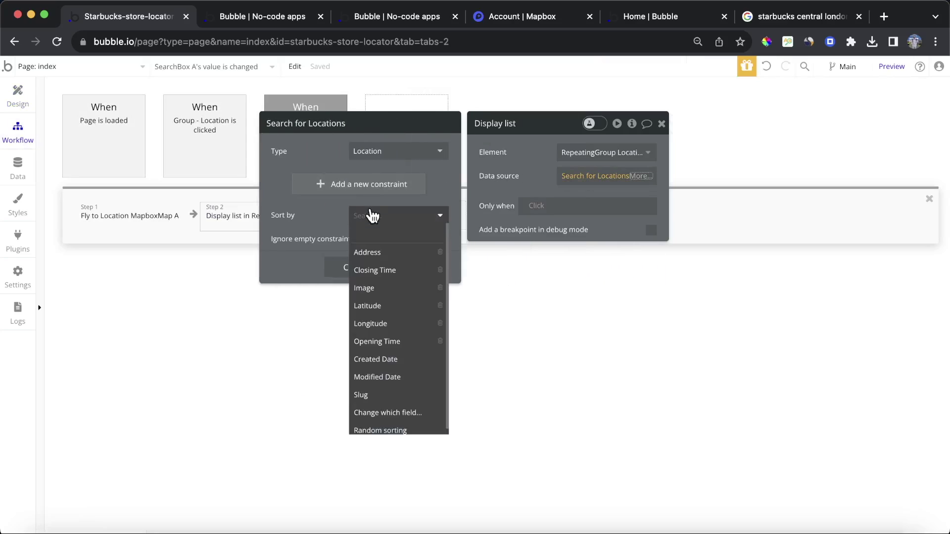
left_click(376, 251)
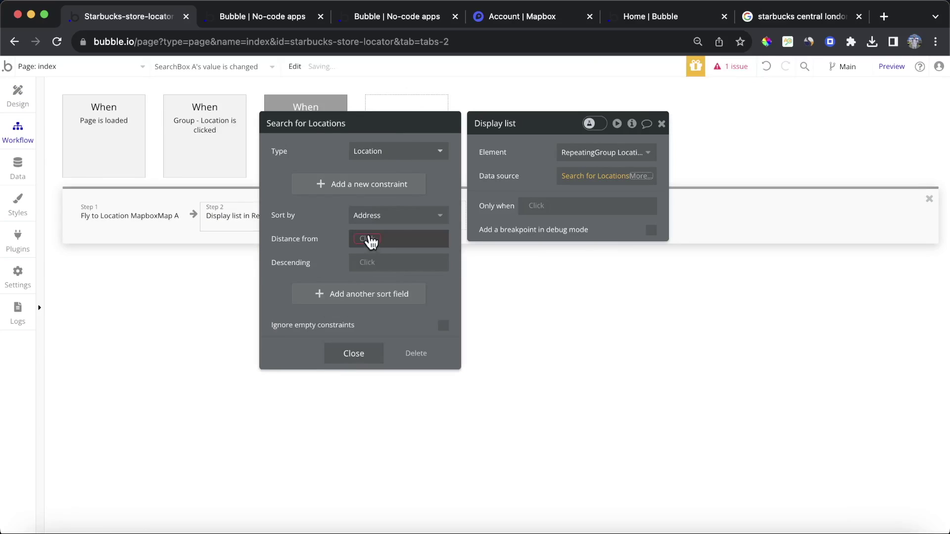
left_click(371, 241)
left_click(414, 250)
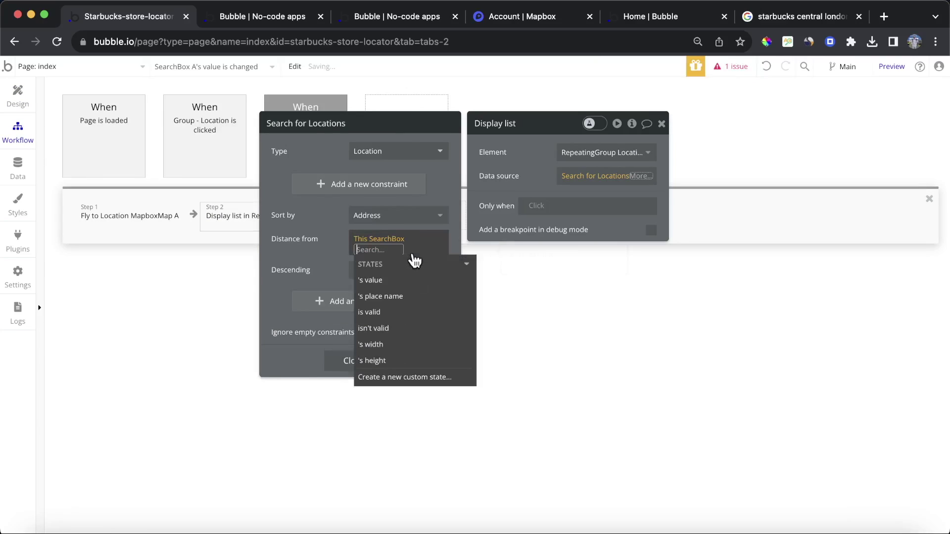
left_click(405, 281)
left_click(310, 226)
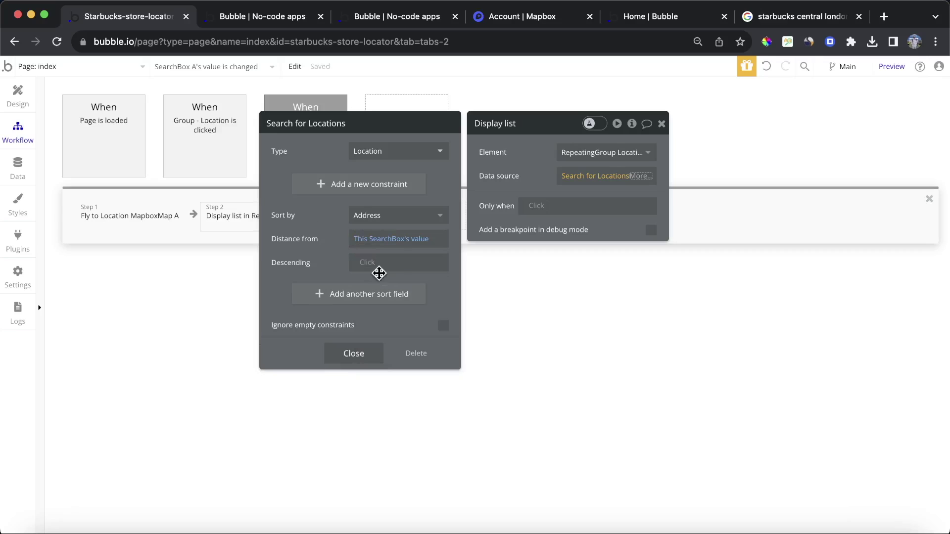
Set Descending to "yes" for the Address sort in the Display list action's Locations search.
left_click(361, 263)
key("Down")
key("Down")
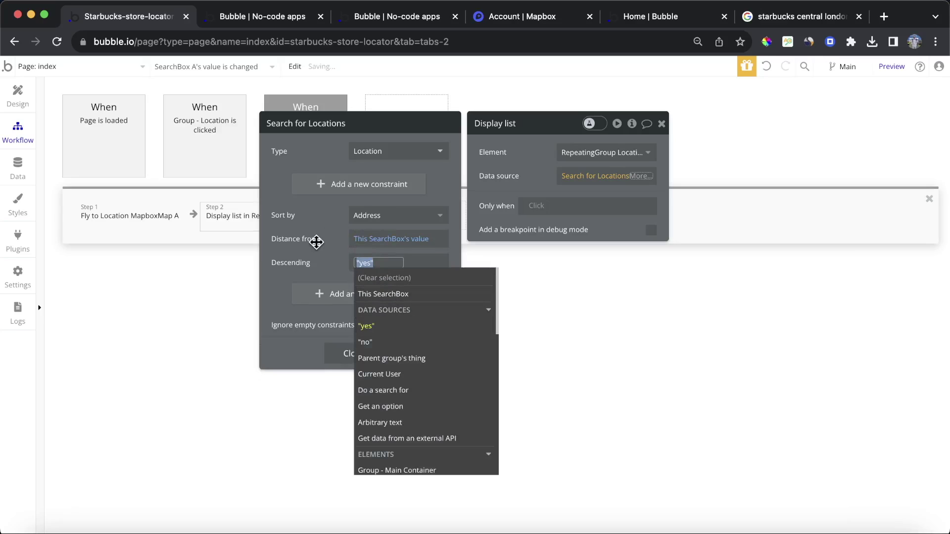
key("Return")
left_click(520, 178)
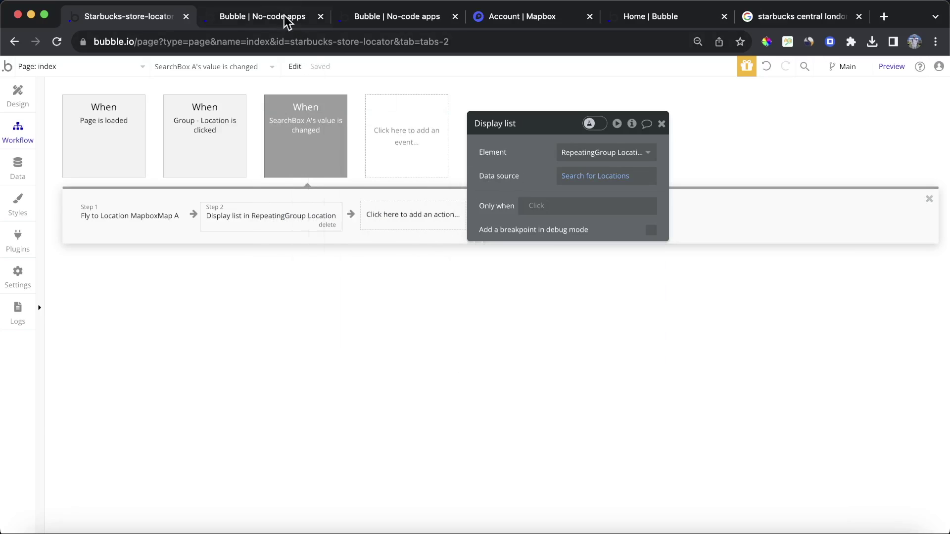
Test the sorting in the refreshed preview by choosing London, UK and checking the order of the whole store list.
left_click(284, 17)
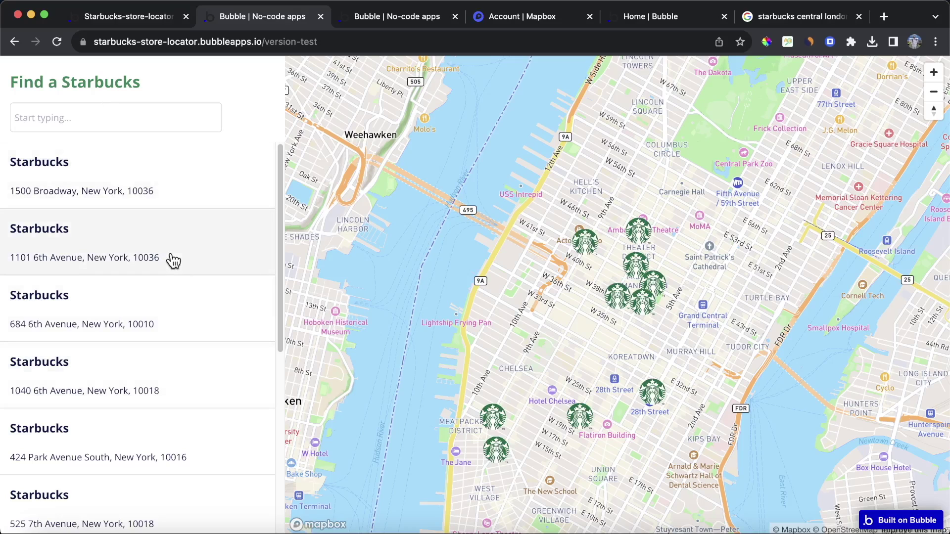
type("ondon")
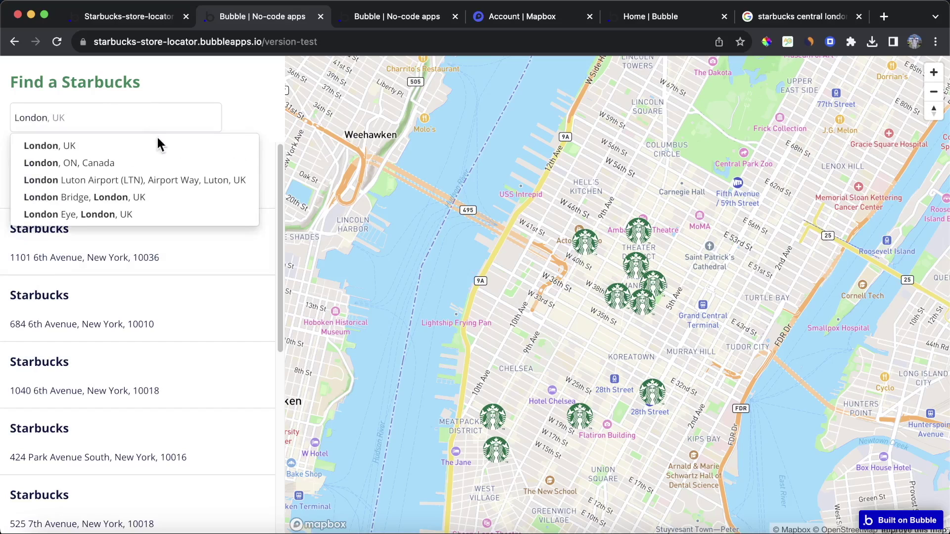
left_click(157, 143)
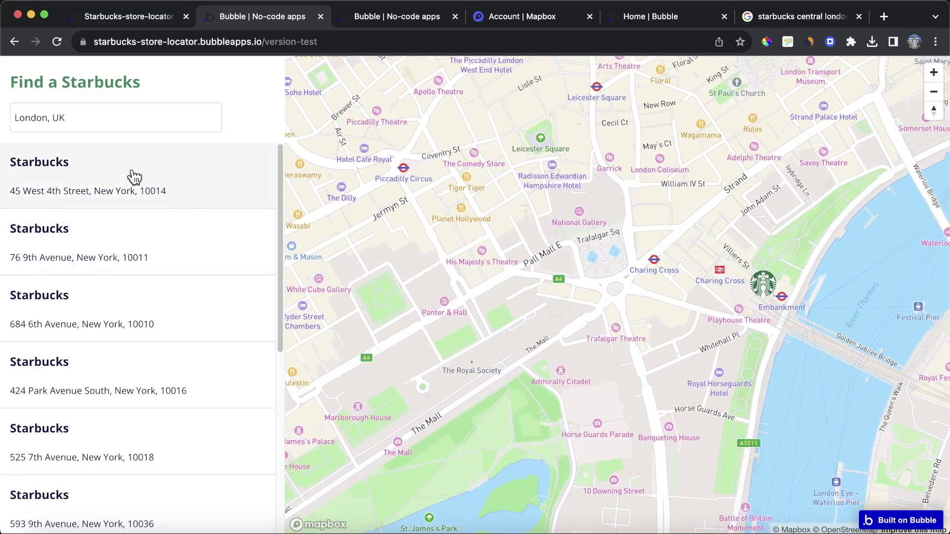
scroll(169, 227, "down", 7)
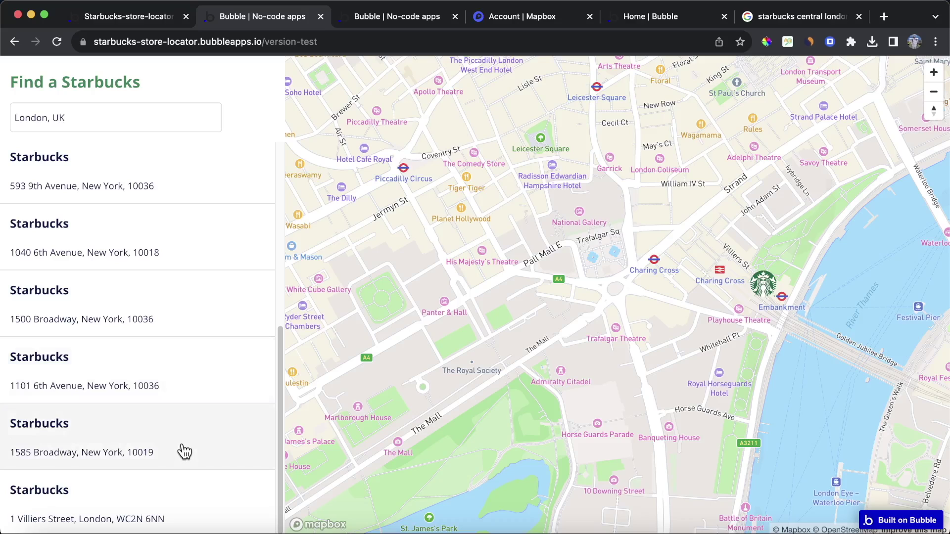
scroll(183, 443, "up", 7)
Change the Address sort's Descending option to "no" in the Display list action's Locations search.
left_click(113, 16)
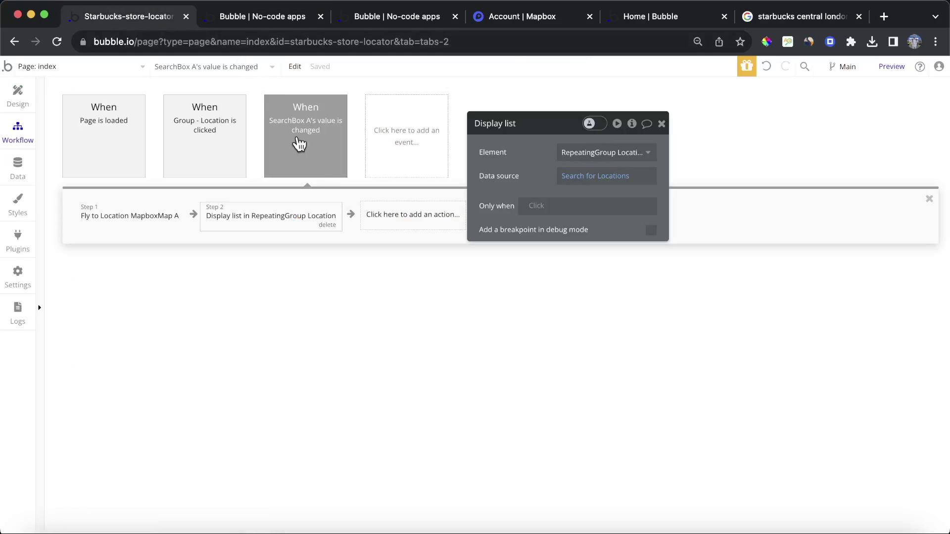
left_click(595, 179)
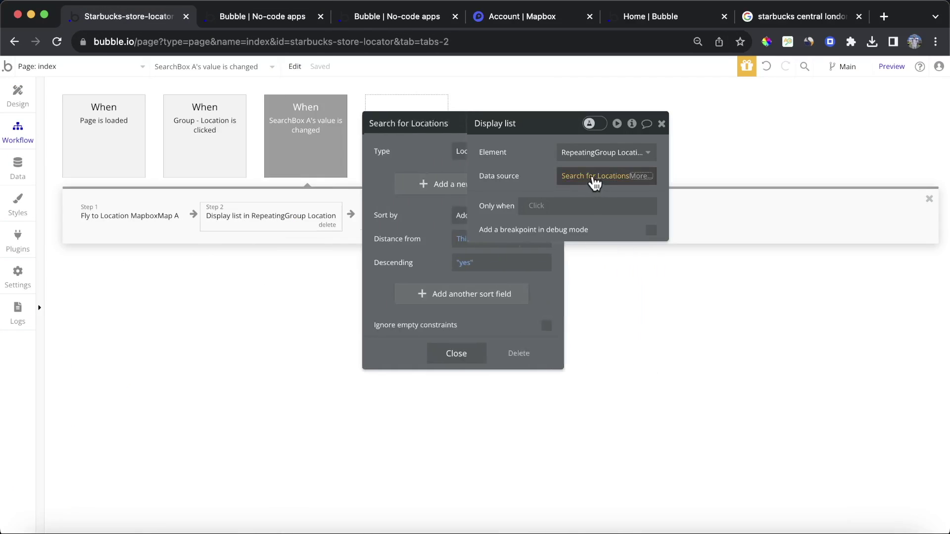
left_click(363, 270)
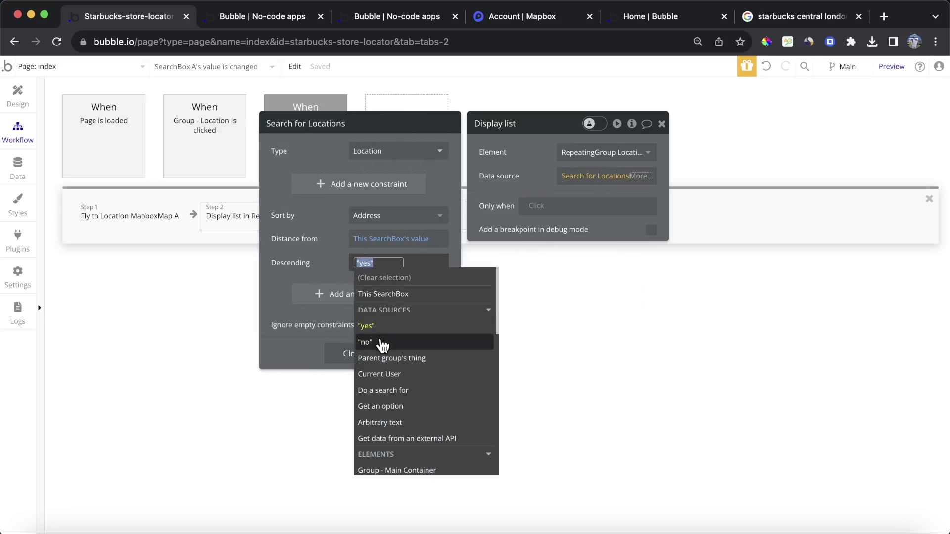
left_click(381, 341)
Retest the store order in the refreshed preview by searching for "London" and choosing London, UK.
left_click(274, 11)
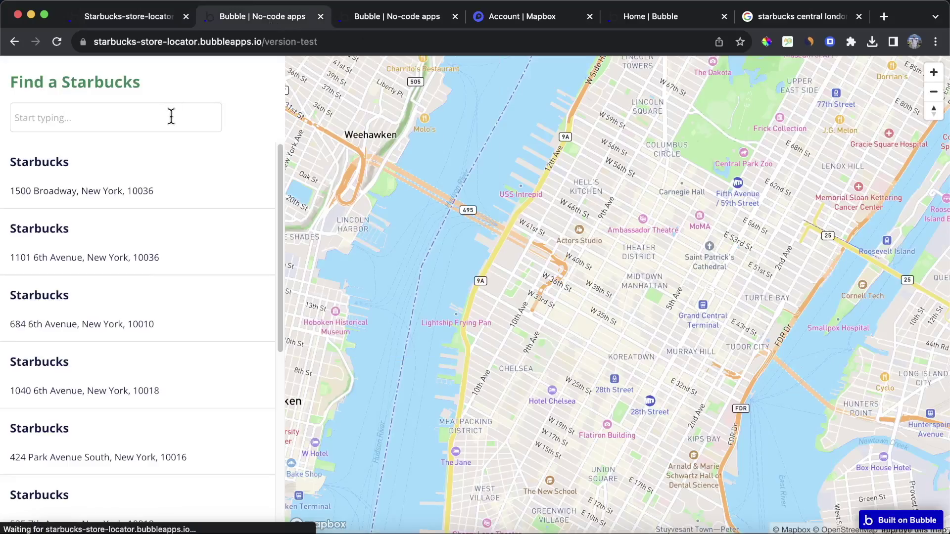
left_click(170, 116)
type("London")
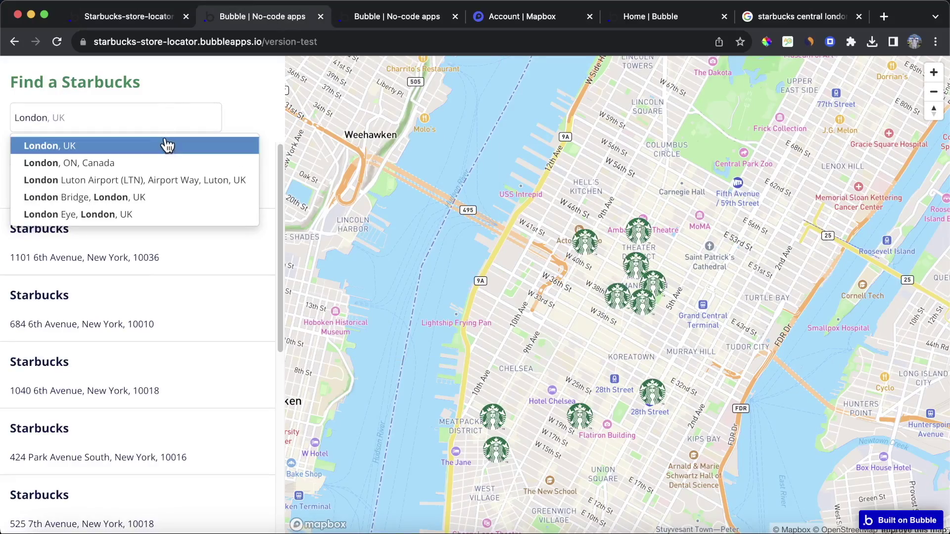
left_click(163, 146)
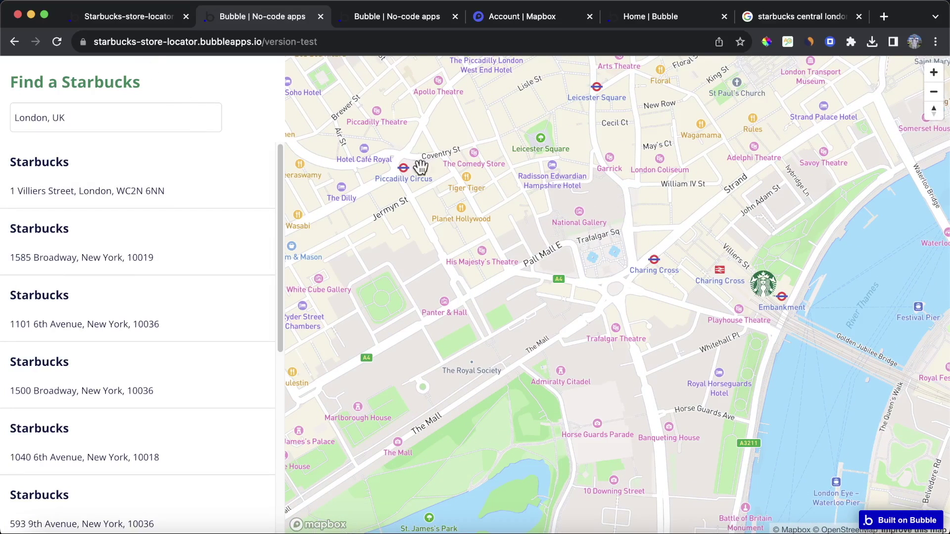
Search the preview for New York, NY, USA and examine the map area north of the result.
triple_click(50, 121)
type("New Yo")
key("Return")
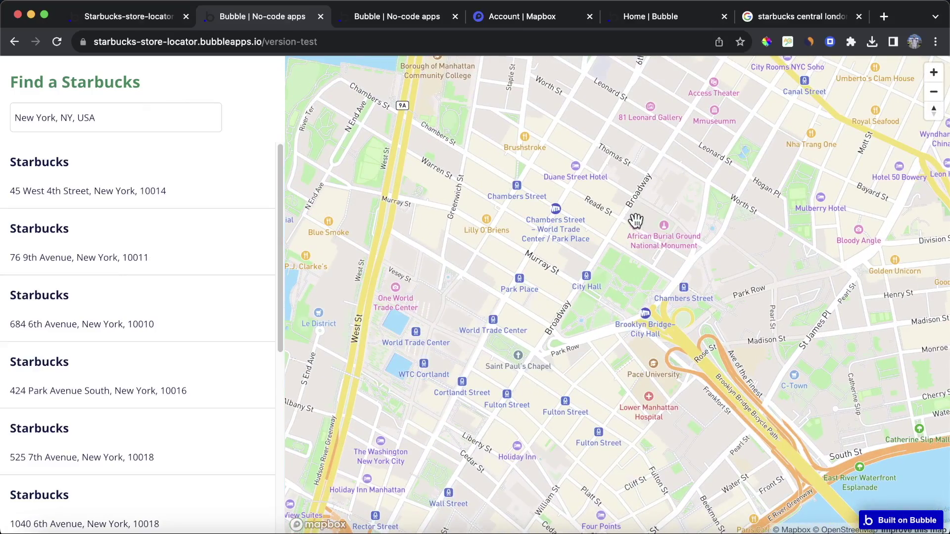
left_click_drag(752, 147, 651, 344)
Search the preview for "Broadway" and choose Broadway Theatre, Broadway, New York, NY, USA to check the nearest stores.
triple_click(125, 118)
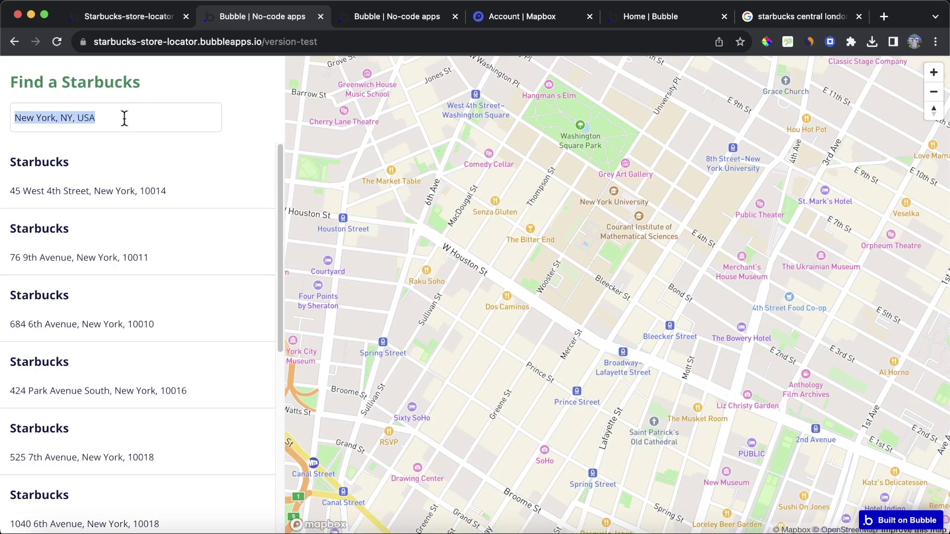
type("Broadway")
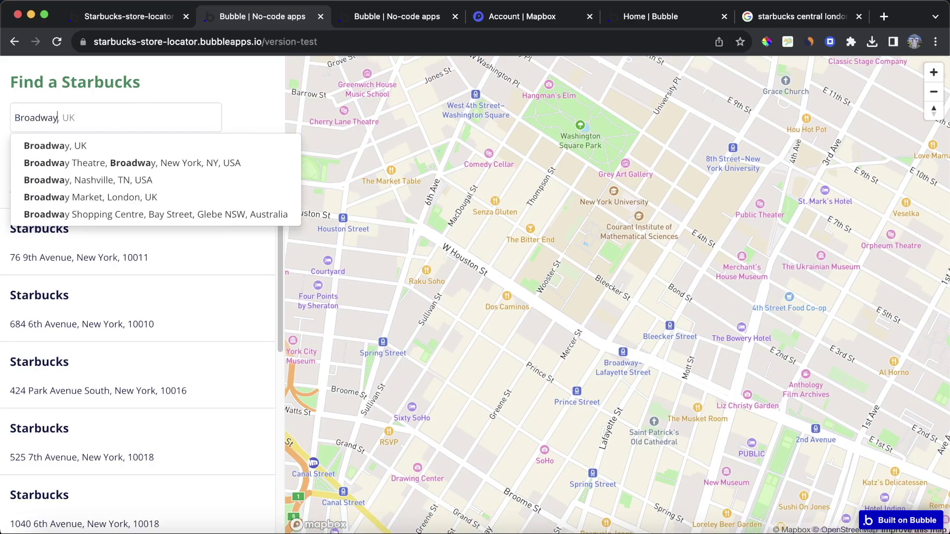
left_click(169, 169)
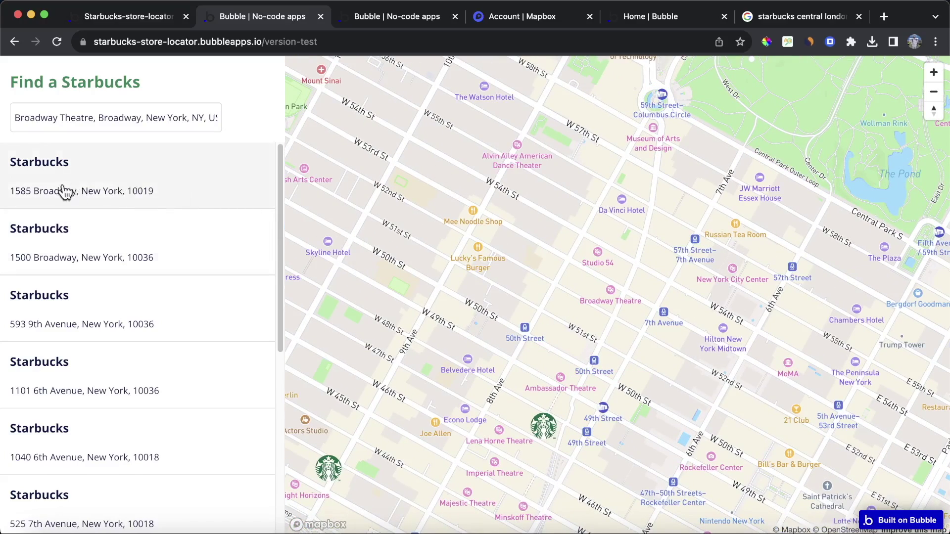
Examine the full store list sorted by distance from Broadway Theatre, down to the farthest store.
scroll(171, 255, "down", 5)
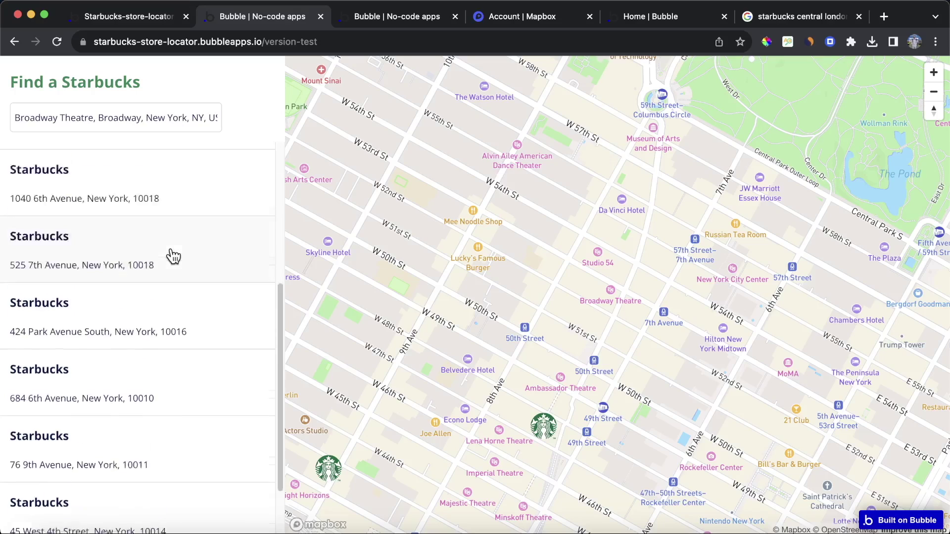
scroll(171, 254, "up", 5)
scroll(164, 251, "down", 7)
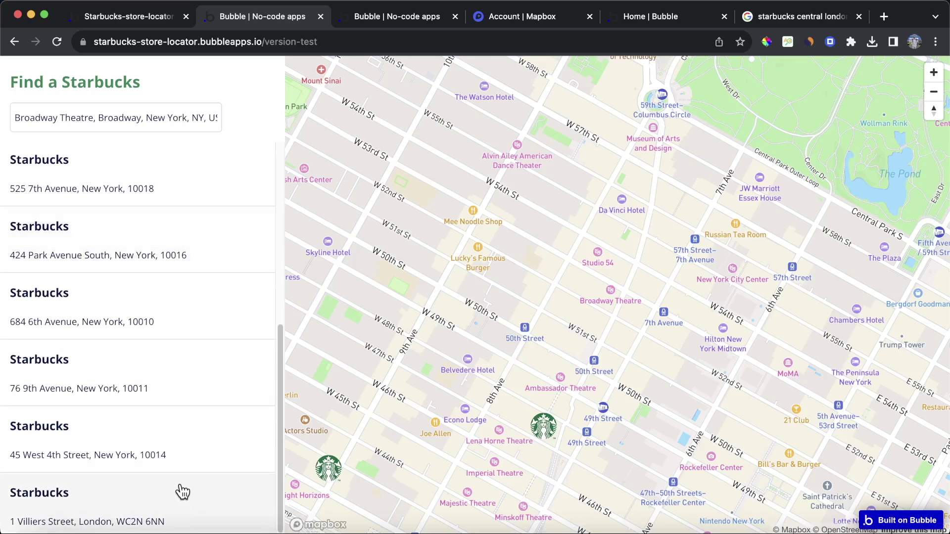
scroll(180, 487, "up", 7)
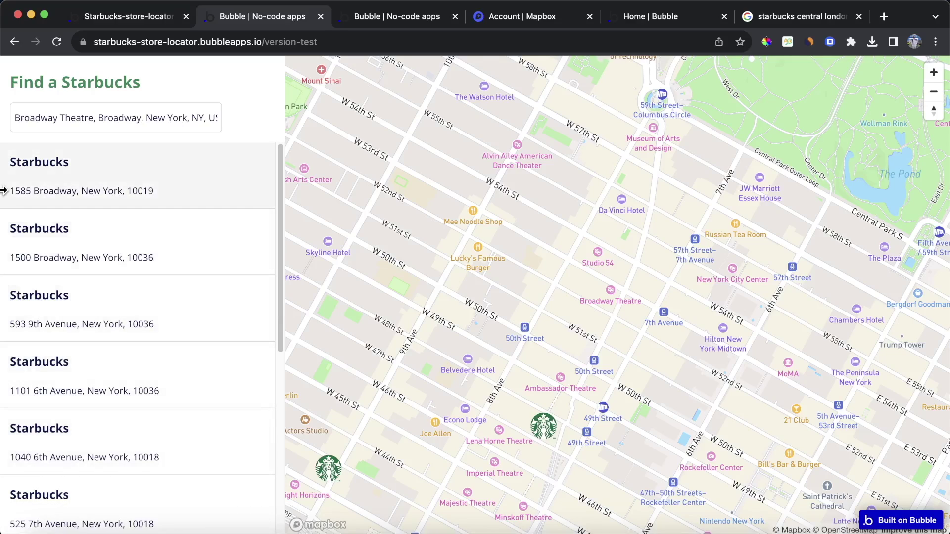
Search the preview for "Paris" and choose Paris Beauvais Airport, Route de l'Aéroport, Tillé, France.
triple_click(145, 114)
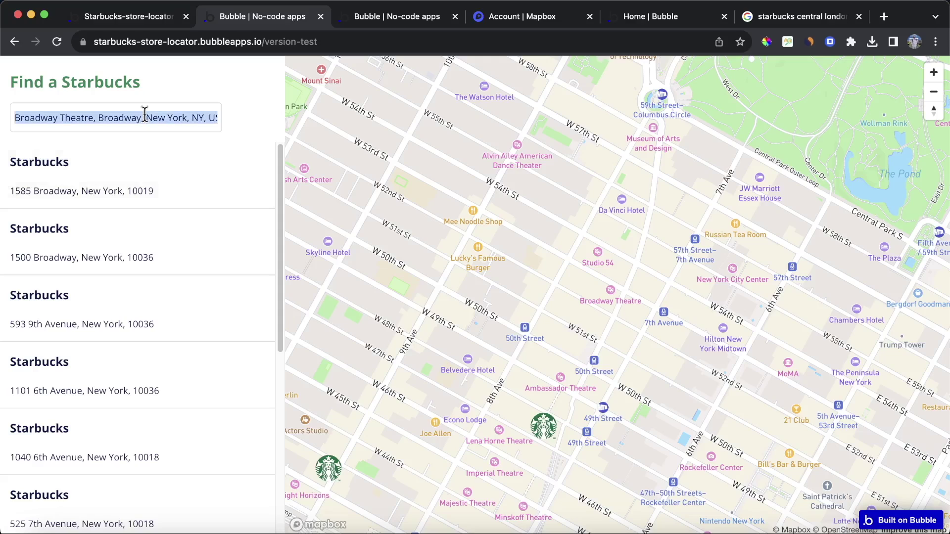
type("Pr")
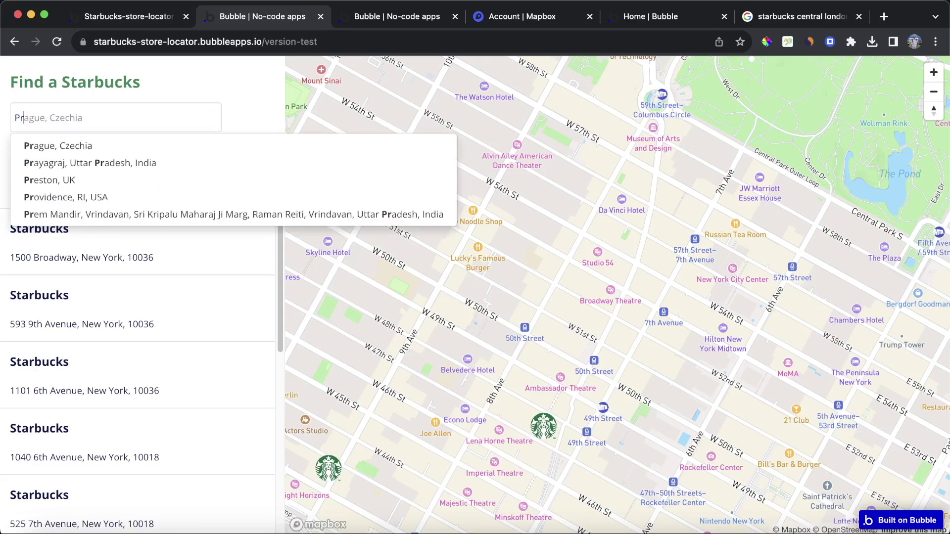
type("i")
key("BackSpace")
key("BackSpace")
type("aris")
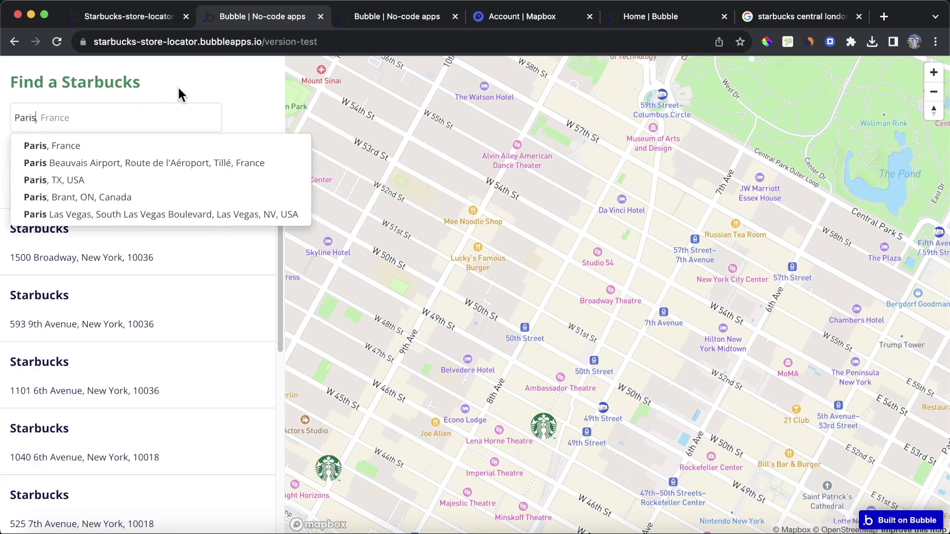
left_click(132, 161)
Replace the airport search with "Paris" and choose Paris, France to check the map location and store order.
triple_click(117, 119)
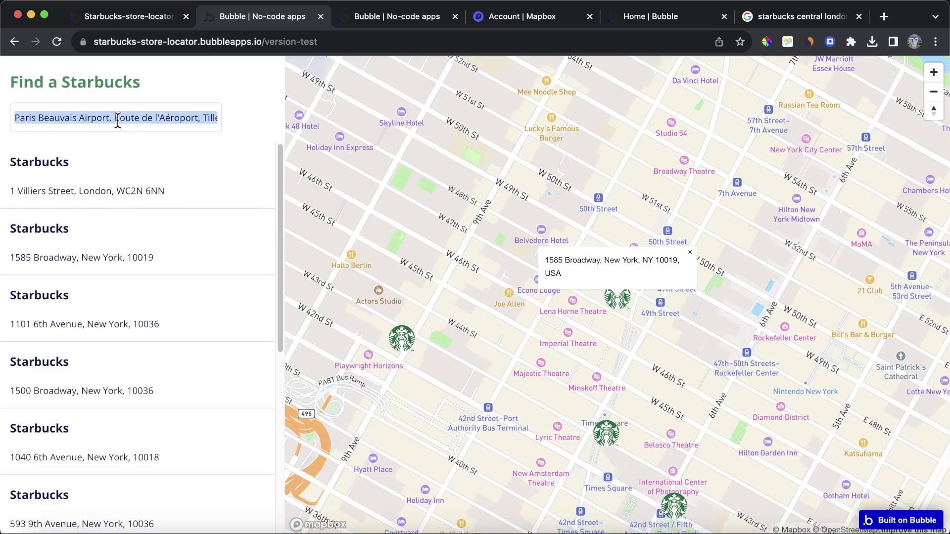
type("Paris")
key("Down")
key("Return")
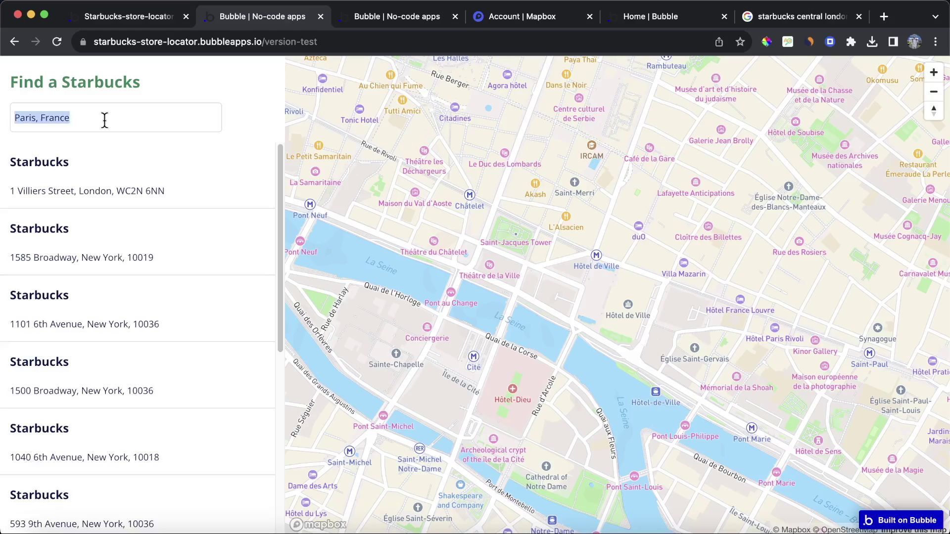
Return the preview map to New York by searching for New York, NY, USA.
type("New Yor")
key("Down")
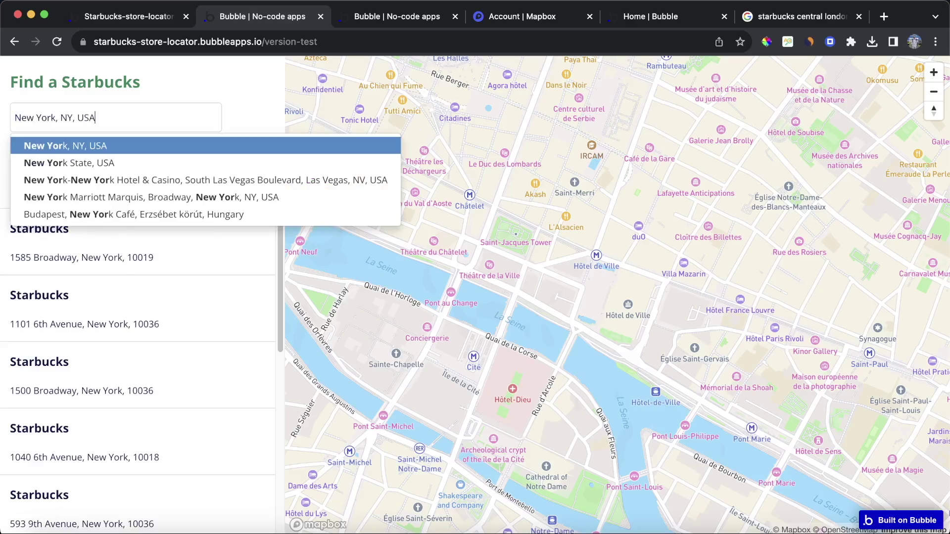
key("Return")
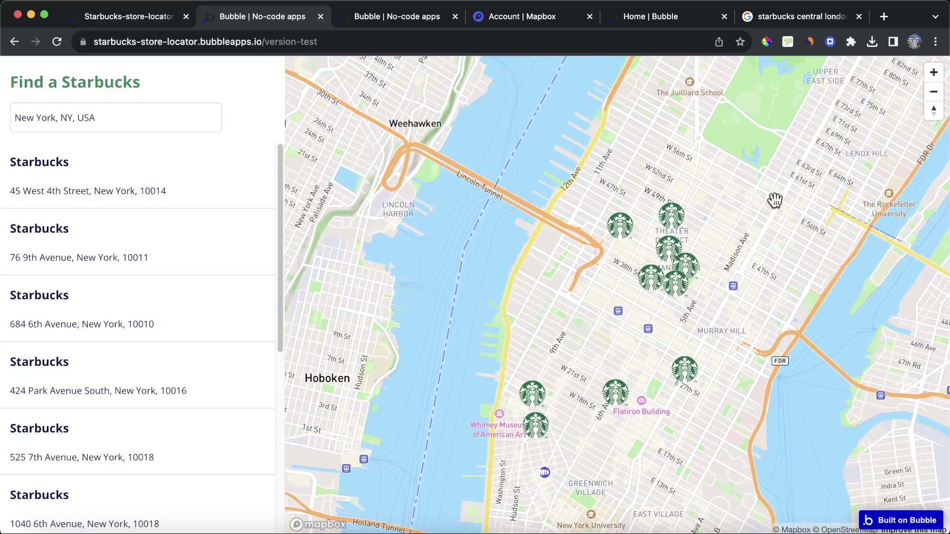
Set MapboxMap A's style to Outdoors in the Bubble editor and refresh the preview to check the map.
left_click(142, 18)
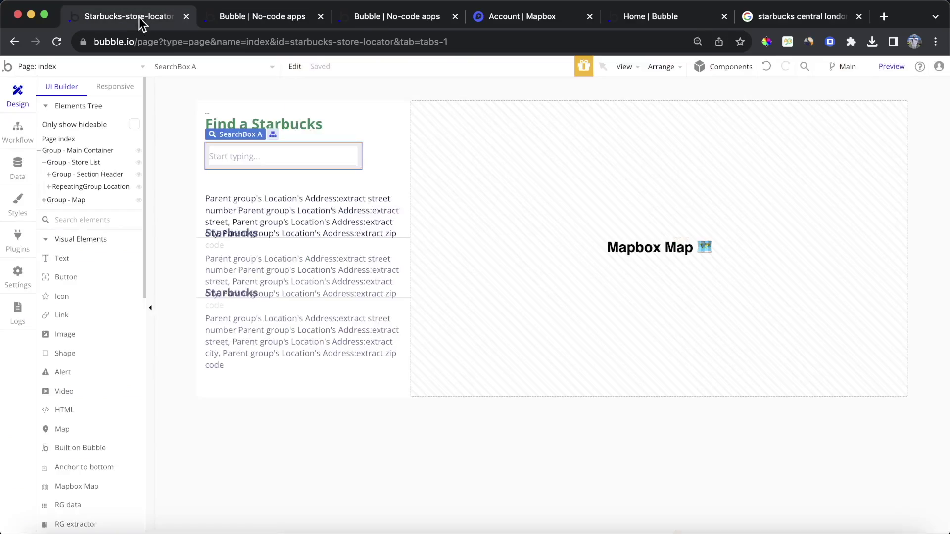
double_click(548, 193)
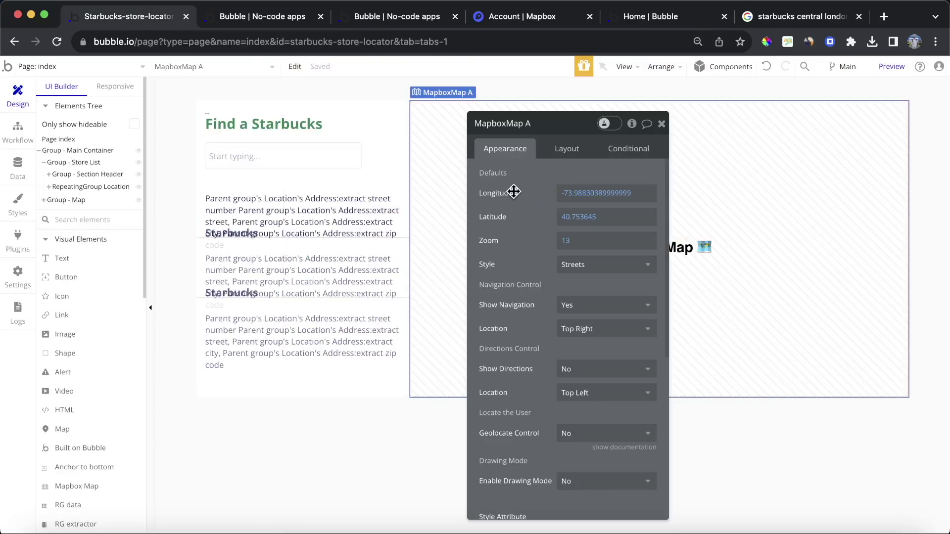
left_click(562, 264)
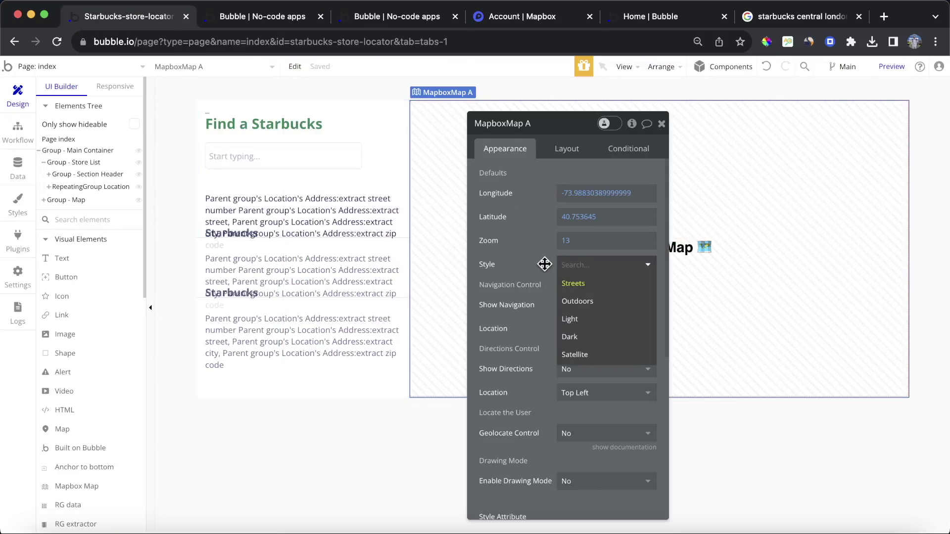
left_click(642, 310)
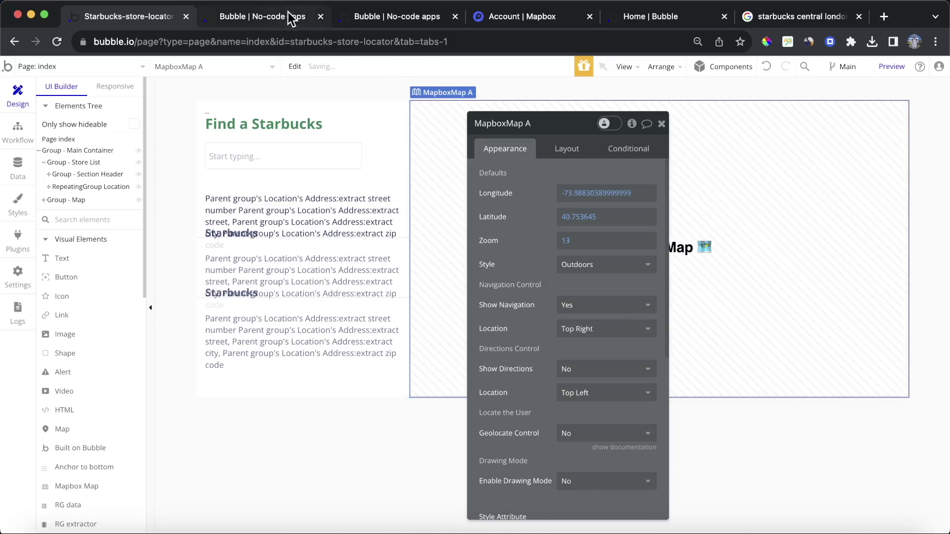
left_click(288, 15)
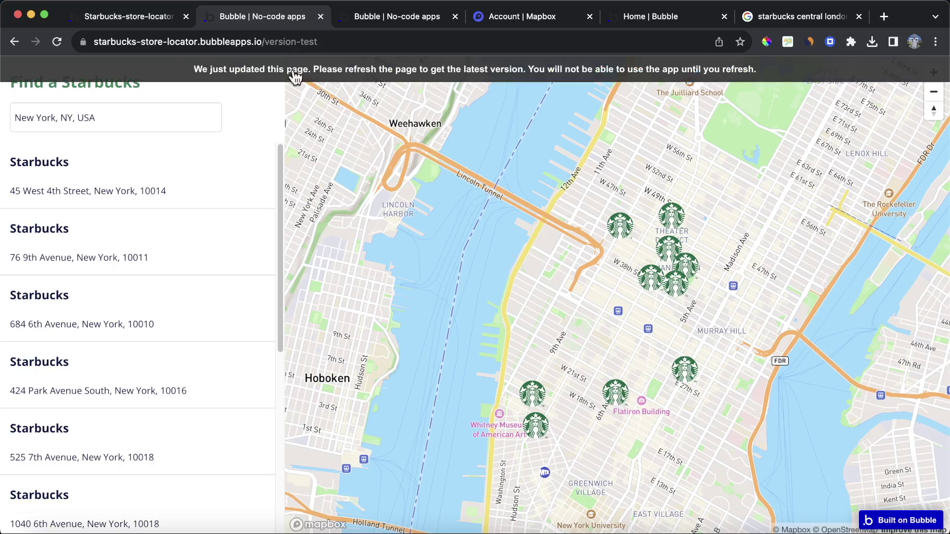
key("super+r")
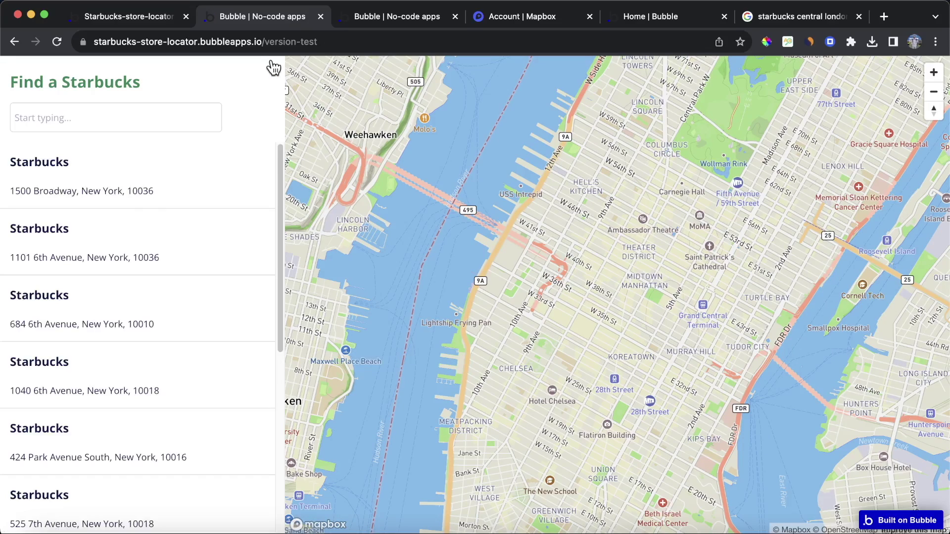
Set MapboxMap A's style to Dark in the Bubble editor and reload the preview with the new style.
left_click(134, 20)
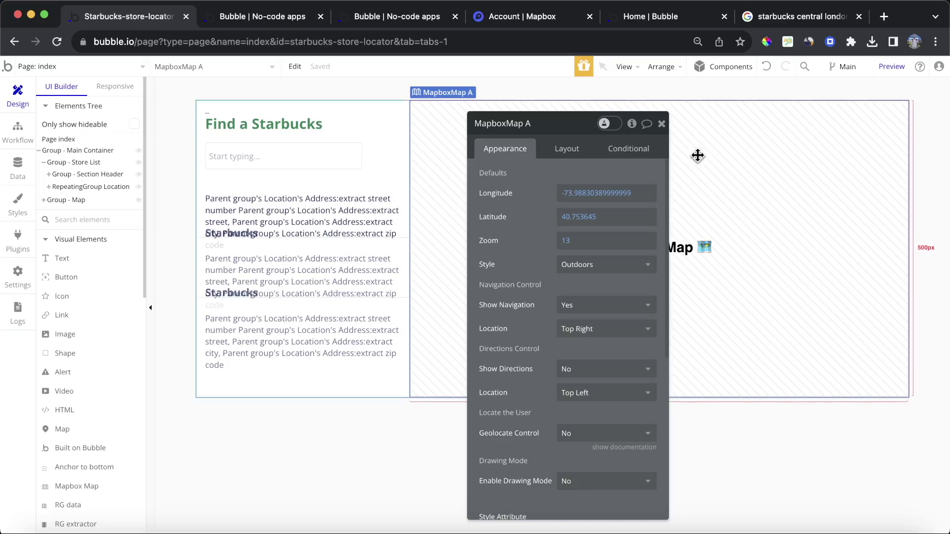
left_click(604, 265)
left_click(614, 341)
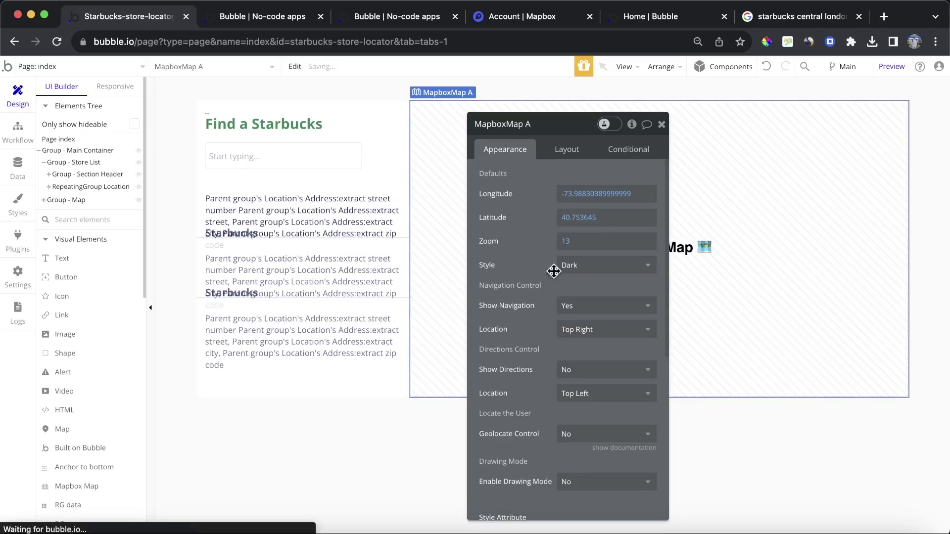
left_click(262, 22)
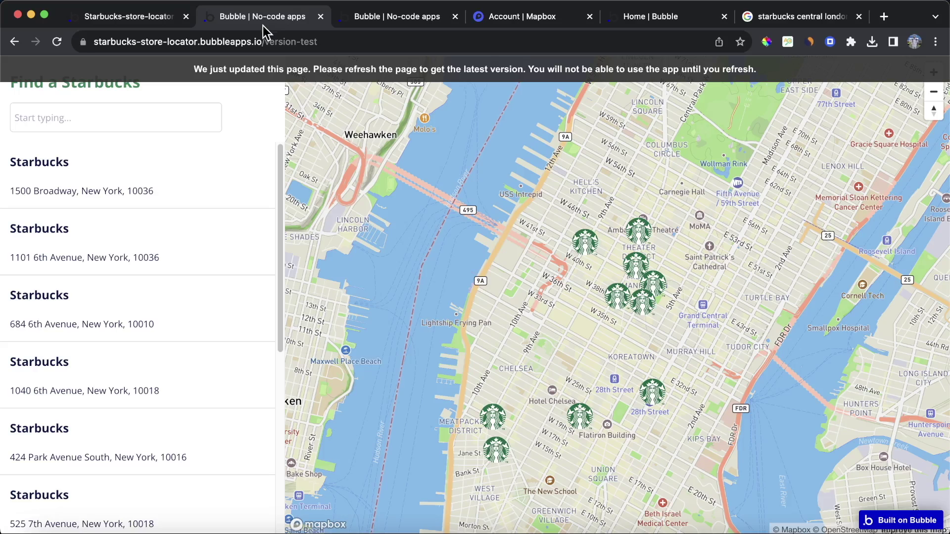
left_click(282, 66)
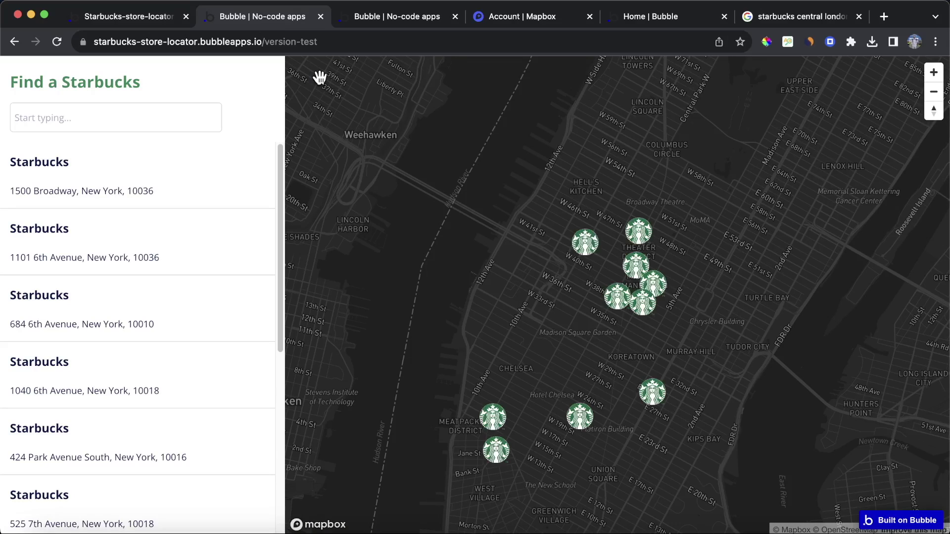
Check the marker popups for the 1040 6th Avenue and 1585 Broadway stores on the dark map, closing each one.
left_click(643, 303)
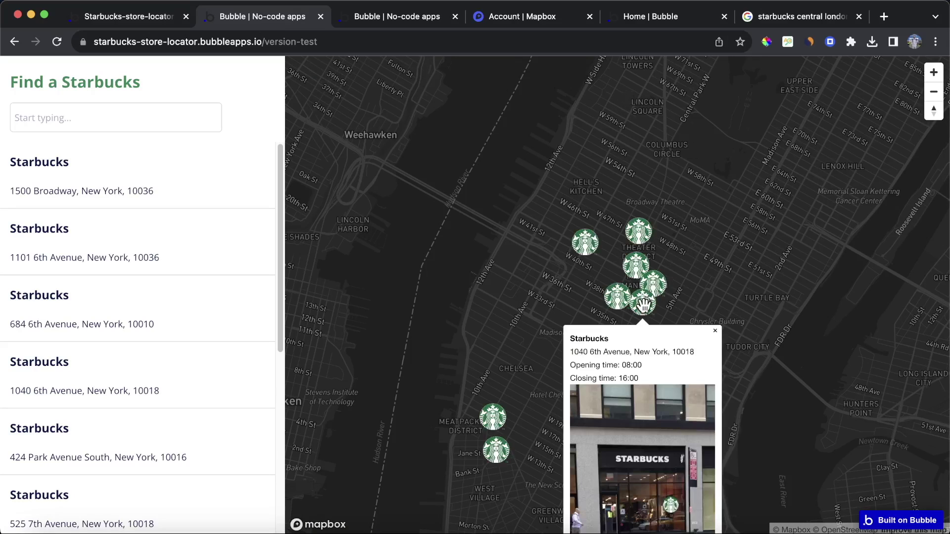
left_click(715, 334)
left_click(638, 232)
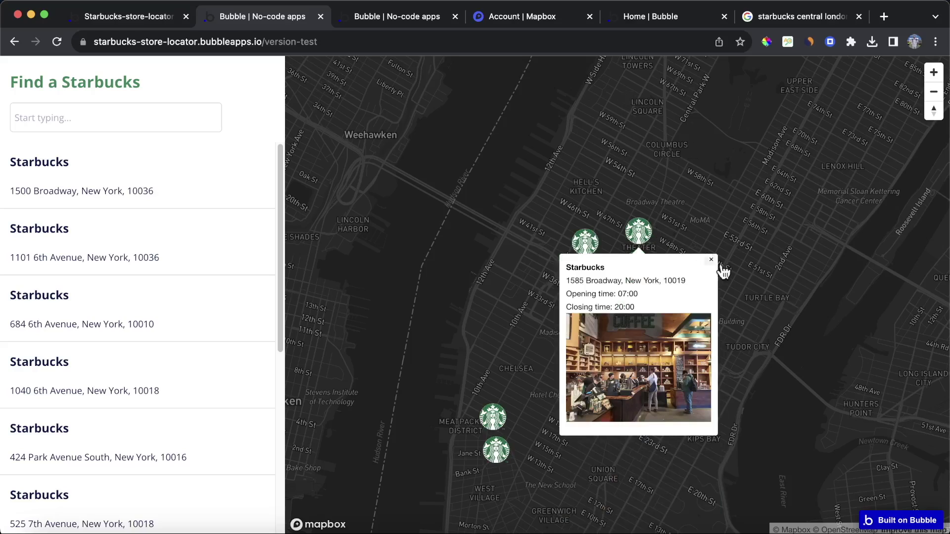
left_click(712, 261)
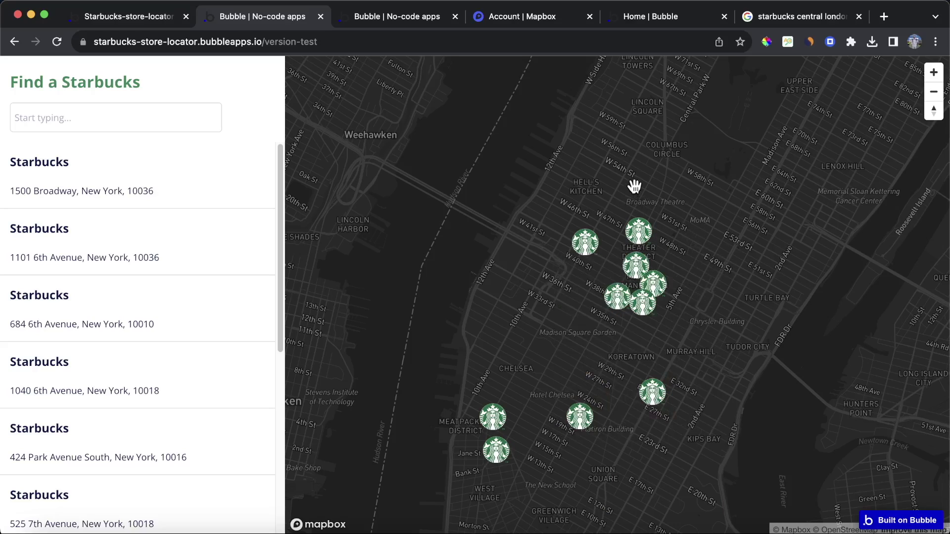